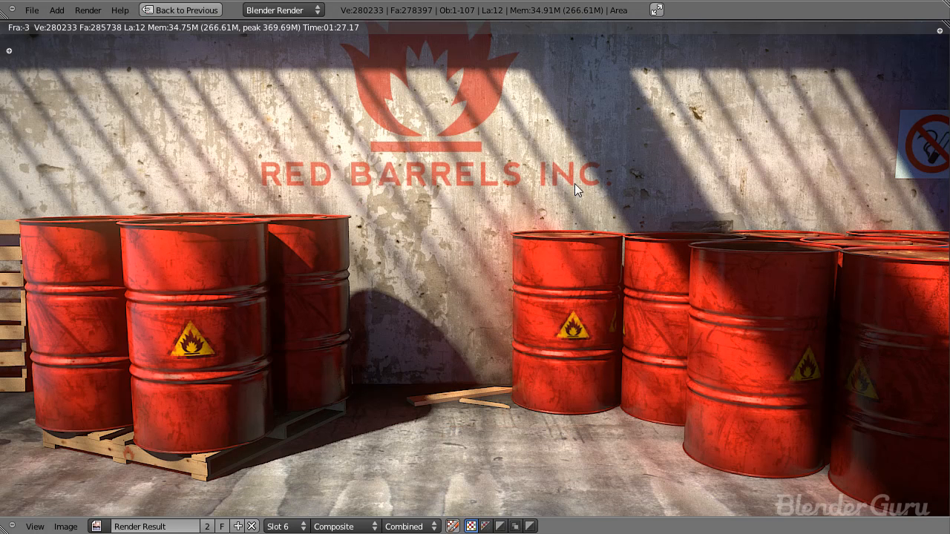
Step: Examine the finished red barrels render and its 3D scene from the camera and from outside it
{"action": "middle_click_drag", "start_coordinate": [530, 383], "coordinate": [527, 362]}
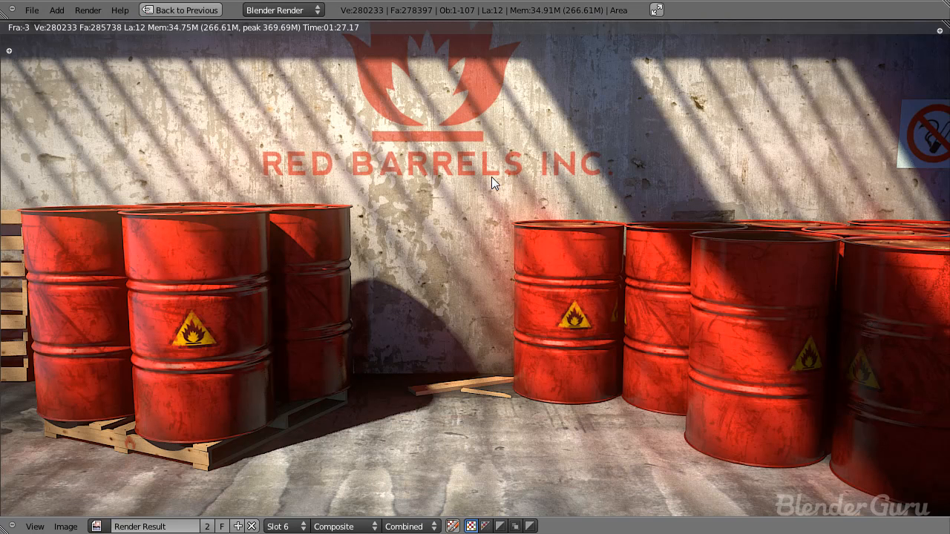
{"action": "key", "text": "Escape"}
{"action": "key", "text": "KP_0"}
{"action": "key", "text": "z"}
{"action": "scroll", "coordinate": [452, 257], "scroll_direction": "down", "scroll_amount": 4}
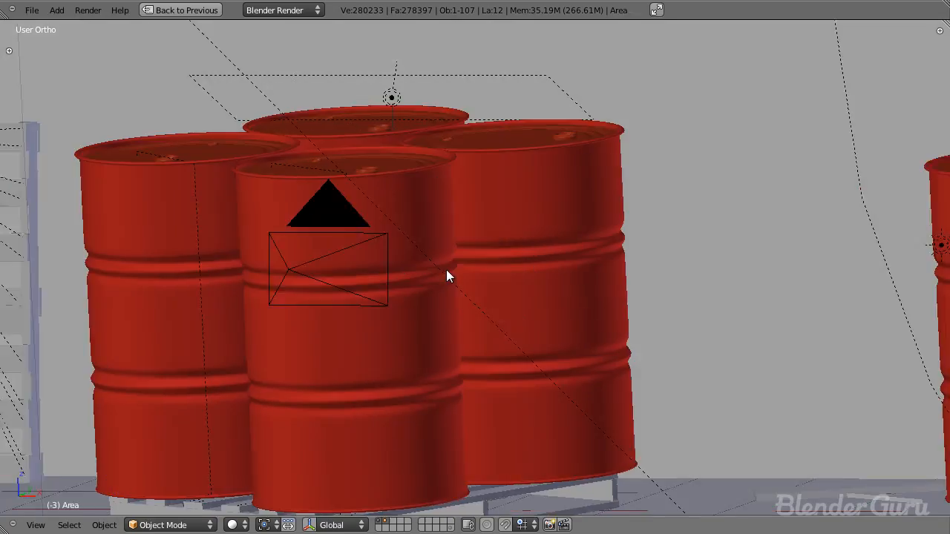
{"action": "middle_click_drag", "start_coordinate": [448, 272], "coordinate": [470, 320]}
{"action": "scroll", "coordinate": [470, 313], "scroll_direction": "down", "scroll_amount": 4}
{"action": "middle_click_drag", "start_coordinate": [656, 315], "coordinate": [508, 277], "text": "shift"}
{"action": "scroll", "coordinate": [436, 317], "scroll_direction": "down", "scroll_amount": 2}
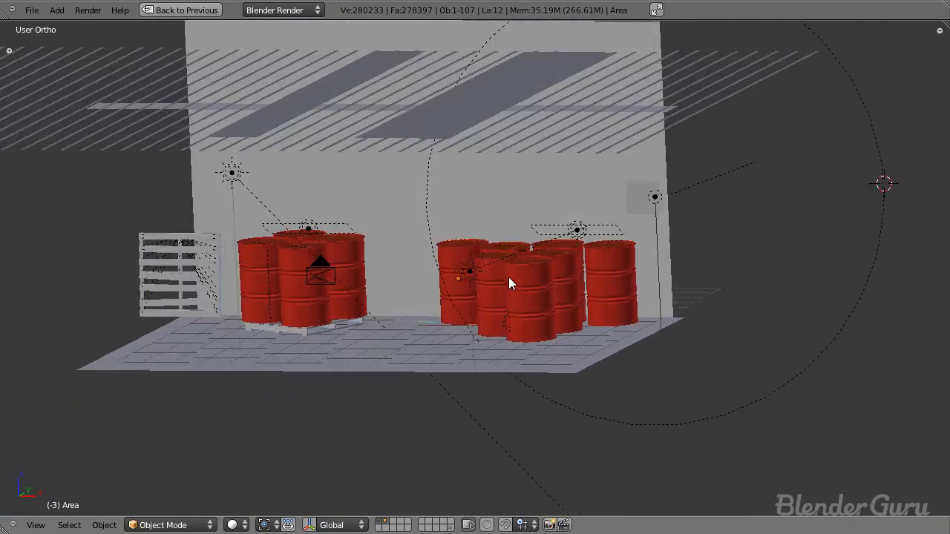
Step: Inspect the four barrels on their wooden pallet up close and the layout of the whole scene
{"action": "scroll", "coordinate": [375, 284], "scroll_direction": "up", "scroll_amount": 3}
{"action": "middle_click_drag", "start_coordinate": [375, 283], "coordinate": [751, 242], "text": "shift"}
{"action": "scroll", "coordinate": [577, 355], "scroll_direction": "up", "scroll_amount": 3}
{"action": "right_click", "coordinate": [582, 371]}
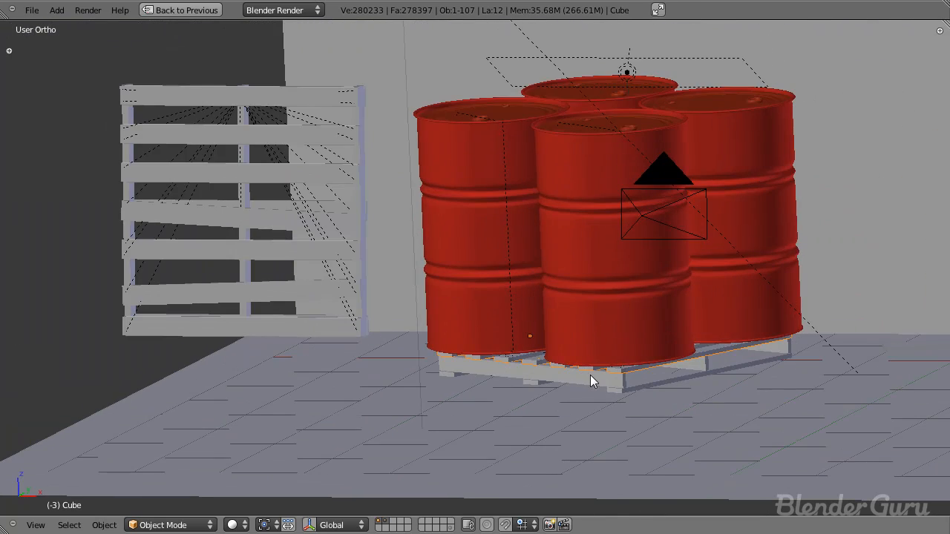
{"action": "key", "text": "F11"}
{"action": "key", "text": "F11"}
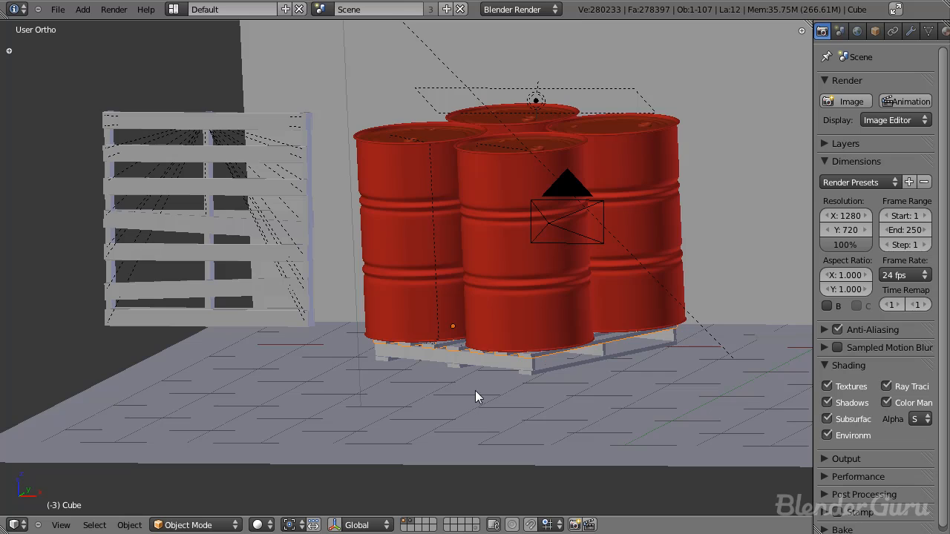
{"action": "scroll", "coordinate": [577, 359], "scroll_direction": "down", "scroll_amount": 4}
{"action": "middle_click_drag", "start_coordinate": [666, 299], "coordinate": [410, 294]}
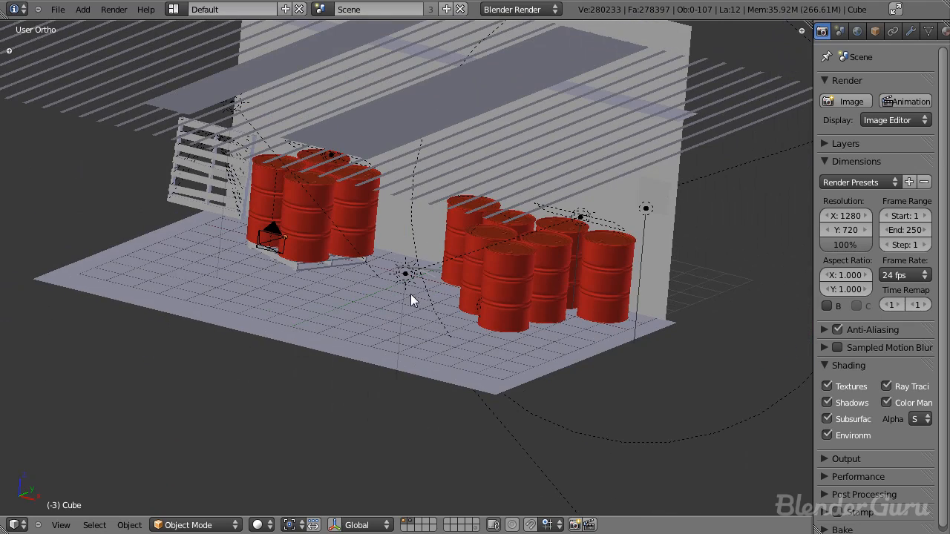
Step: Start a new file with the default scene
{"action": "left_click", "coordinate": [62, 12]}
{"action": "left_click", "coordinate": [64, 25]}
{"action": "left_click", "coordinate": [64, 25]}
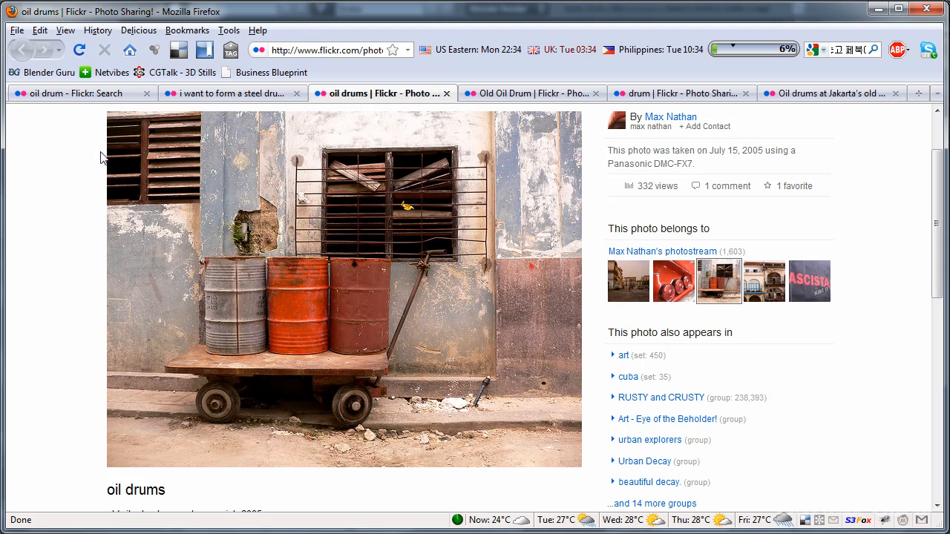
Step: Switch to Firefox and browse the Flickr search results for oil drum reference photos
{"action": "middle_click", "coordinate": [75, 204]}
{"action": "middle_click_drag", "start_coordinate": [72, 153], "coordinate": [62, 188]}
{"action": "left_click", "coordinate": [125, 94]}
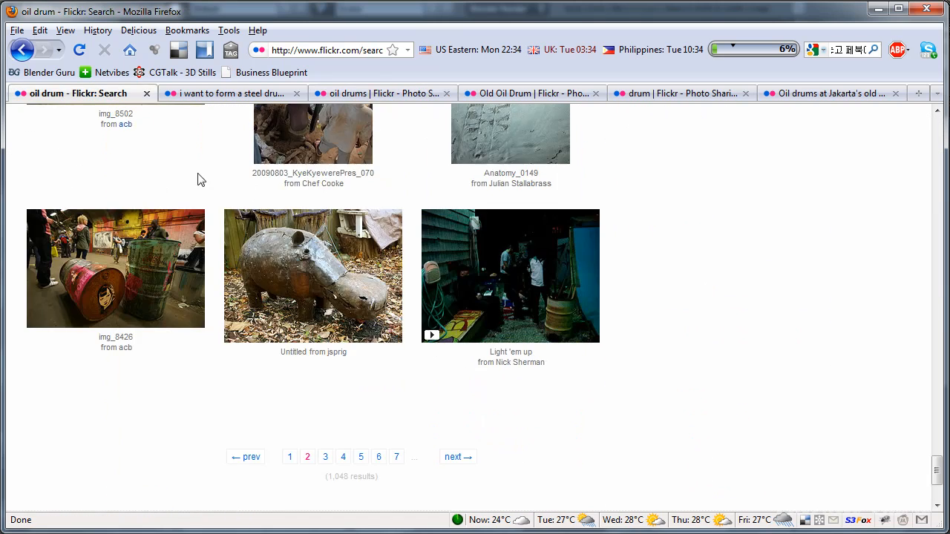
{"action": "scroll", "coordinate": [662, 339], "scroll_direction": "up", "scroll_amount": 8}
{"action": "scroll", "coordinate": [662, 338], "scroll_direction": "up", "scroll_amount": 10}
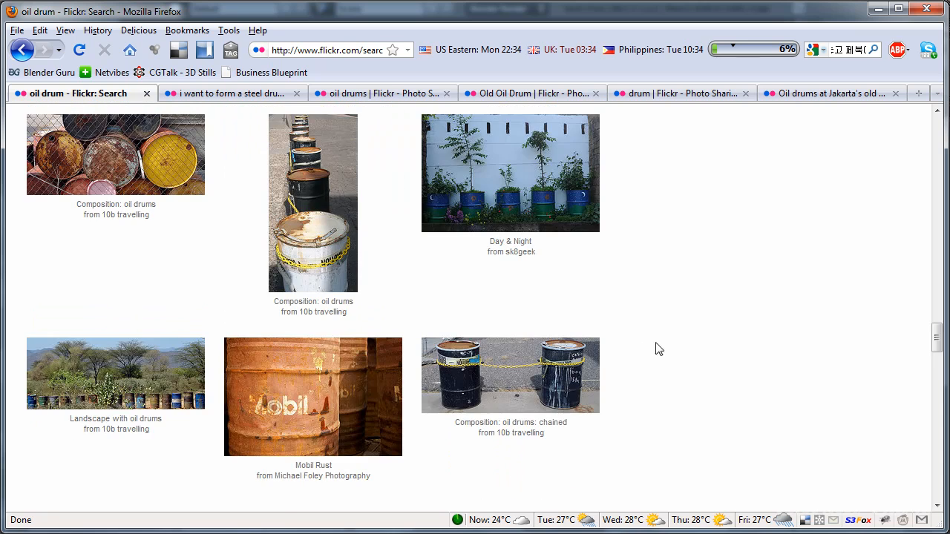
{"action": "scroll", "coordinate": [665, 370], "scroll_direction": "up", "scroll_amount": 10}
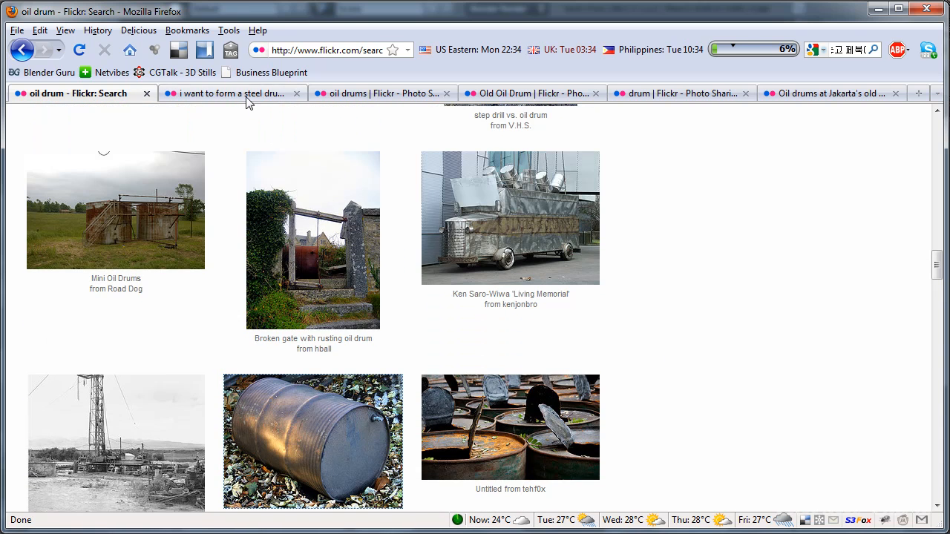
Step: Compare the opened Flickr oil drum photos, studying the drums' shape, ridges, lids and surface wear
{"action": "left_click", "coordinate": [247, 95]}
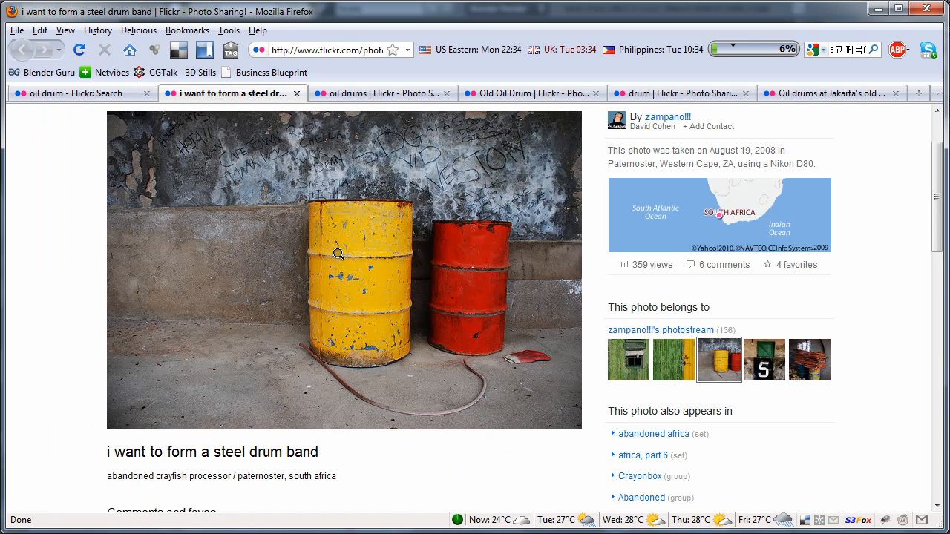
{"action": "left_click", "coordinate": [377, 95]}
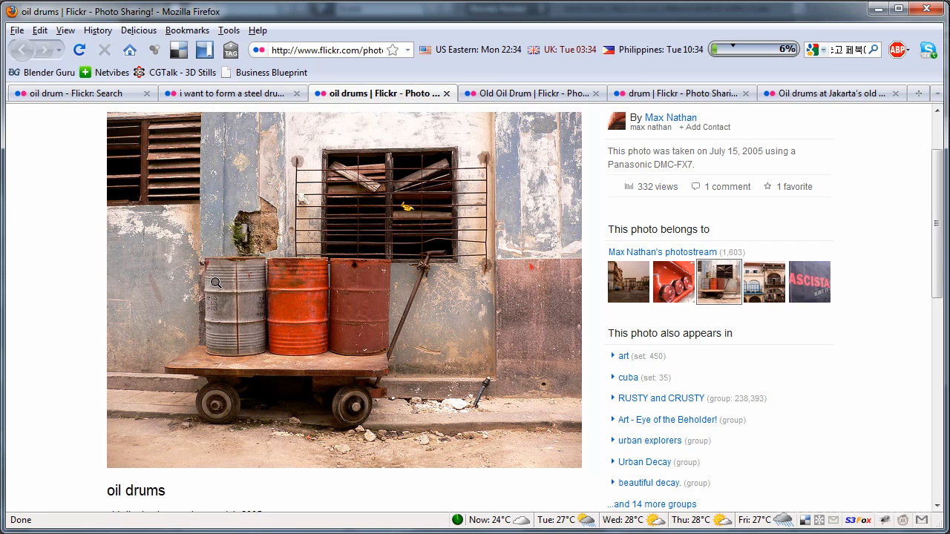
{"action": "left_click", "coordinate": [268, 94]}
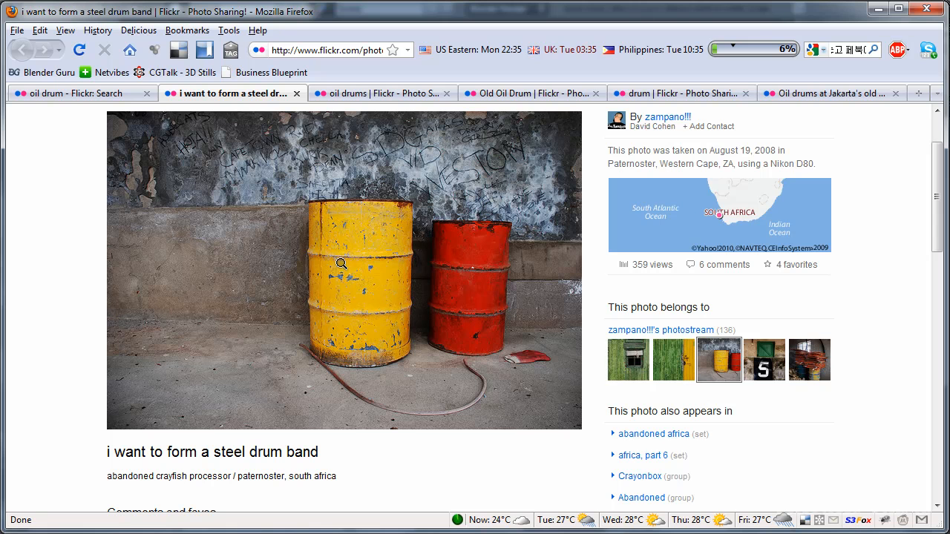
{"action": "left_click", "coordinate": [493, 95]}
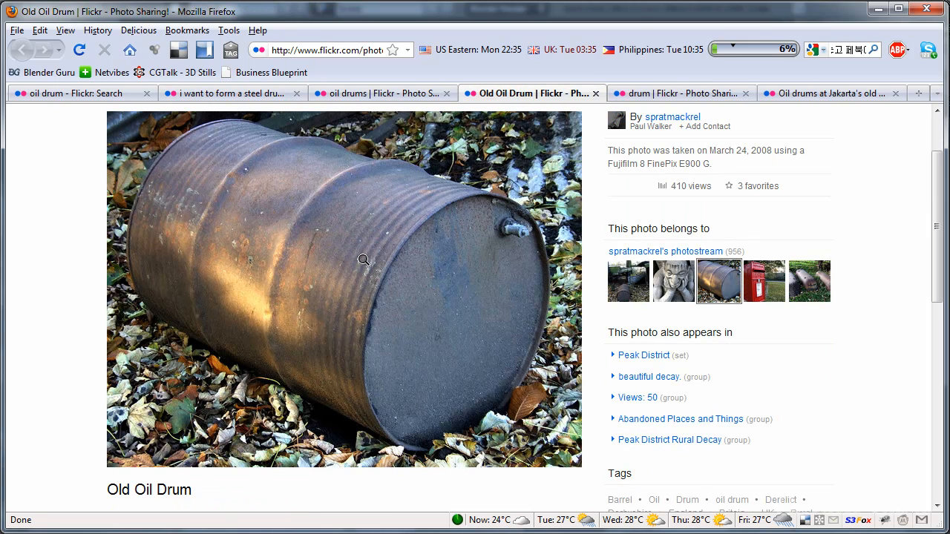
{"action": "left_click", "coordinate": [661, 94]}
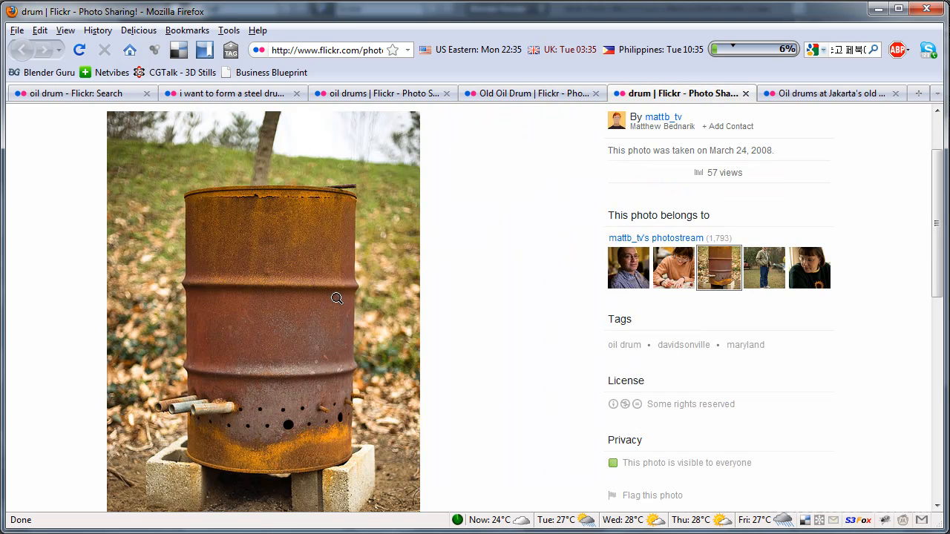
{"action": "left_click", "coordinate": [790, 92]}
{"action": "left_click", "coordinate": [664, 94]}
{"action": "left_click", "coordinate": [534, 93]}
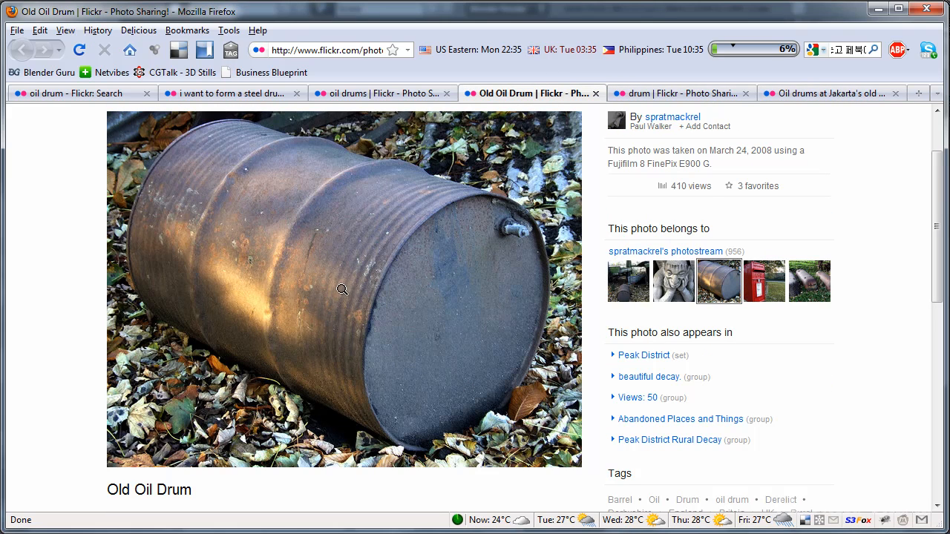
{"action": "left_click", "coordinate": [697, 94]}
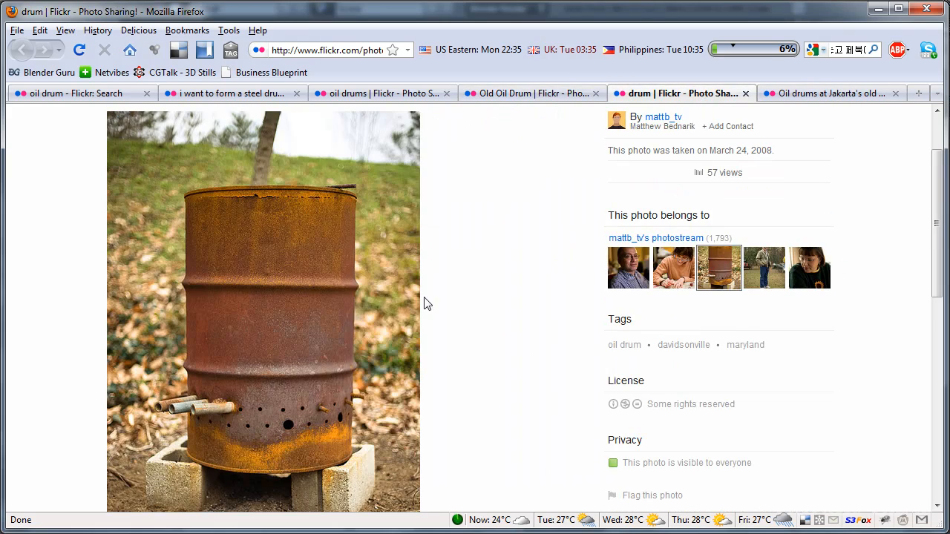
{"action": "left_click", "coordinate": [888, 95]}
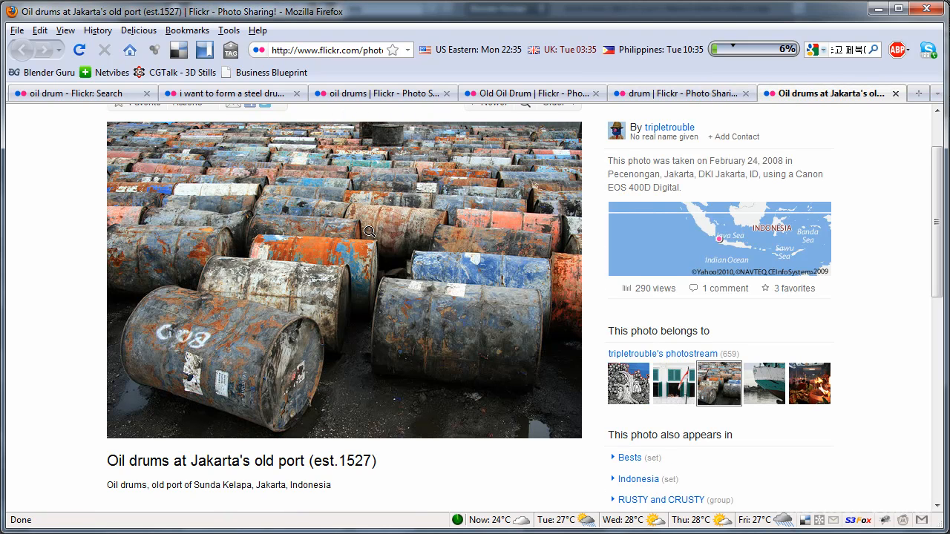
{"action": "left_click", "coordinate": [228, 95]}
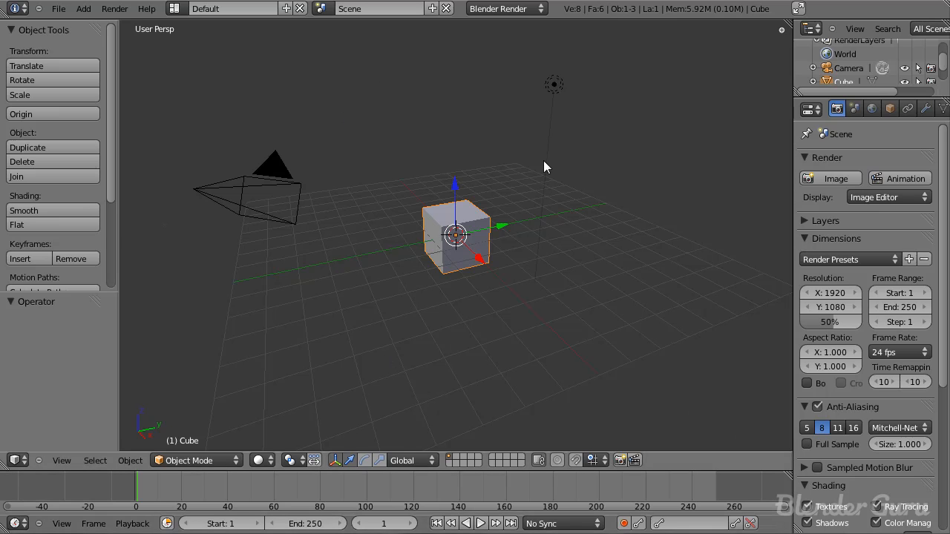
Step: Delete the default cube from the new Blender scene
{"action": "key", "text": "KP_1"}
{"action": "scroll", "coordinate": [543, 161], "scroll_direction": "up", "scroll_amount": 6}
{"action": "middle_click_drag", "start_coordinate": [541, 168], "coordinate": [496, 271]}
{"action": "key", "text": "x"}
{"action": "left_click", "coordinate": [498, 275]}
Step: Add a mesh circle at the scene's centre and set its vertex count to 8
{"action": "key", "text": "shift+a"}
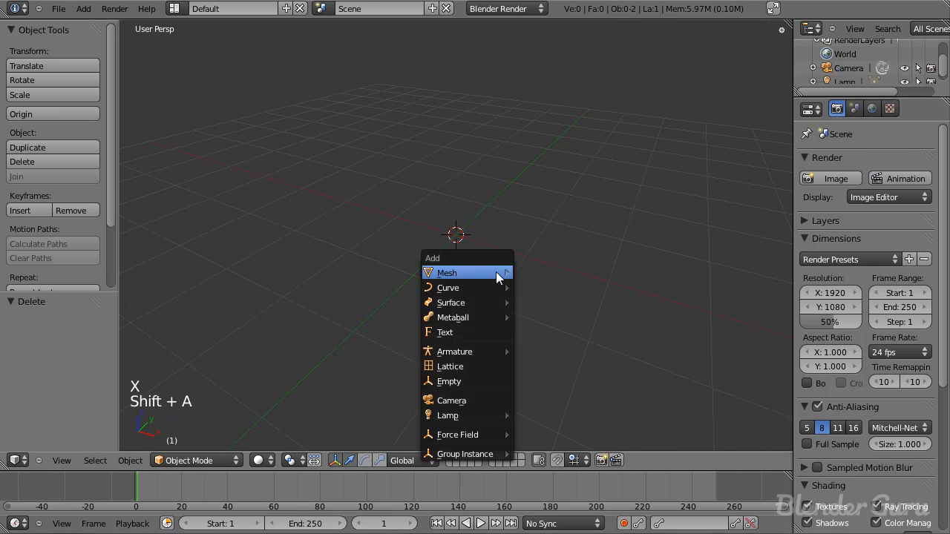
{"action": "mouse_move", "coordinate": [498, 274]}
{"action": "left_click", "coordinate": [572, 301]}
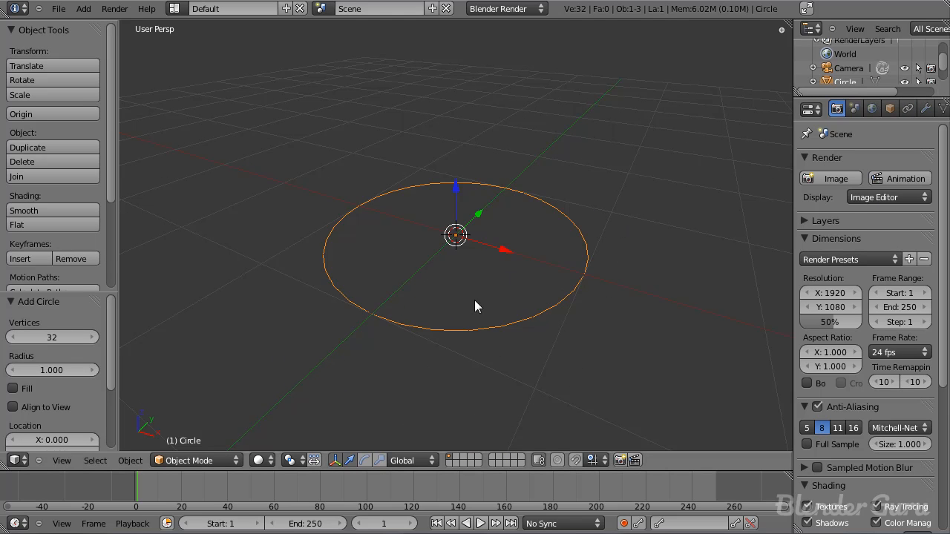
{"action": "double_click", "coordinate": [60, 338]}
{"action": "type", "text": "3"}
{"action": "key", "text": "Return"}
{"action": "left_click", "coordinate": [87, 337]}
{"action": "left_click", "coordinate": [86, 337]}
{"action": "left_click", "coordinate": [86, 337]}
{"action": "left_click", "coordinate": [86, 337]}
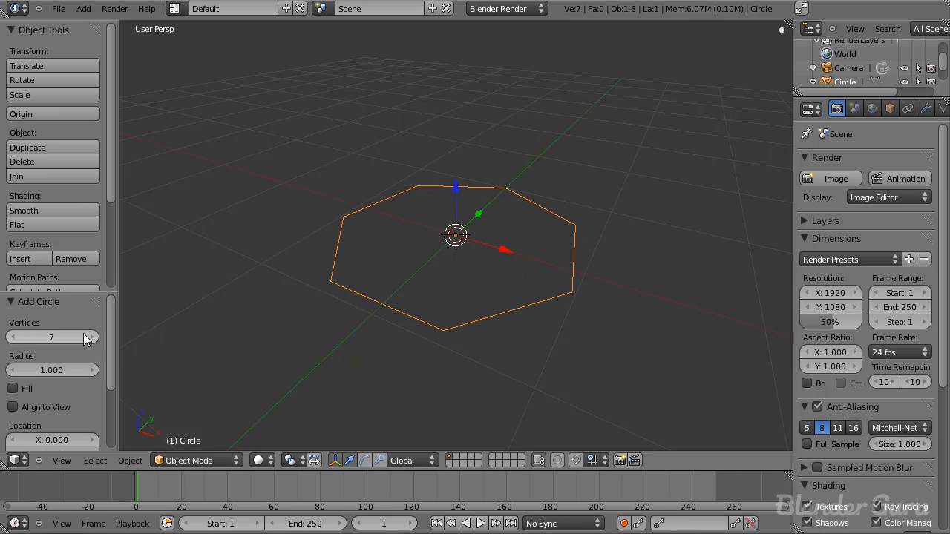
{"action": "left_click", "coordinate": [86, 337]}
Step: Add a Subdivision Surface modifier to the circle with View and Render subdivisions both set to 3
{"action": "middle_click_drag", "start_coordinate": [411, 285], "coordinate": [488, 325]}
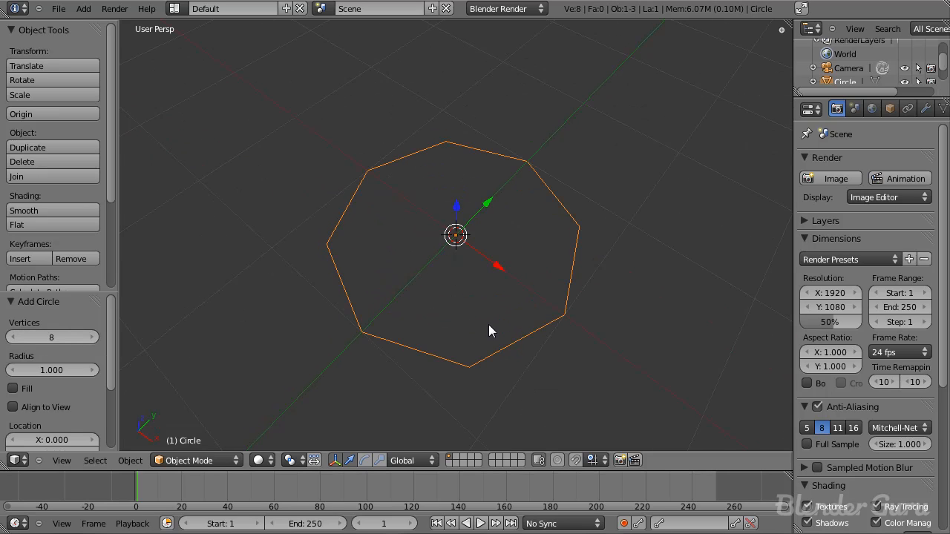
{"action": "left_click", "coordinate": [925, 108]}
{"action": "left_click", "coordinate": [846, 178]}
{"action": "left_click", "coordinate": [658, 388]}
{"action": "left_click", "coordinate": [854, 281]}
{"action": "left_click", "coordinate": [859, 297]}
{"action": "left_click", "coordinate": [855, 281]}
Step: Check the smoothed circle up close and hide the 3D transform manipulator
{"action": "scroll", "coordinate": [562, 315], "scroll_direction": "up", "scroll_amount": 3}
{"action": "middle_click_drag", "start_coordinate": [561, 314], "coordinate": [517, 227]}
{"action": "middle_click_drag", "start_coordinate": [507, 283], "coordinate": [516, 173], "text": "shift"}
{"action": "scroll", "coordinate": [517, 174], "scroll_direction": "up", "scroll_amount": 2}
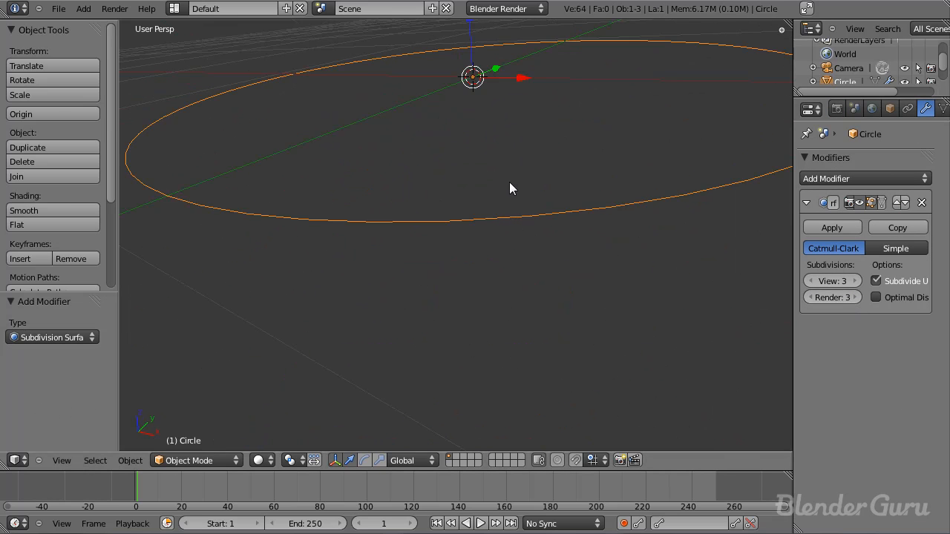
{"action": "key", "text": "Tab"}
{"action": "key", "text": "Tab"}
{"action": "scroll", "coordinate": [468, 251], "scroll_direction": "down", "scroll_amount": 5}
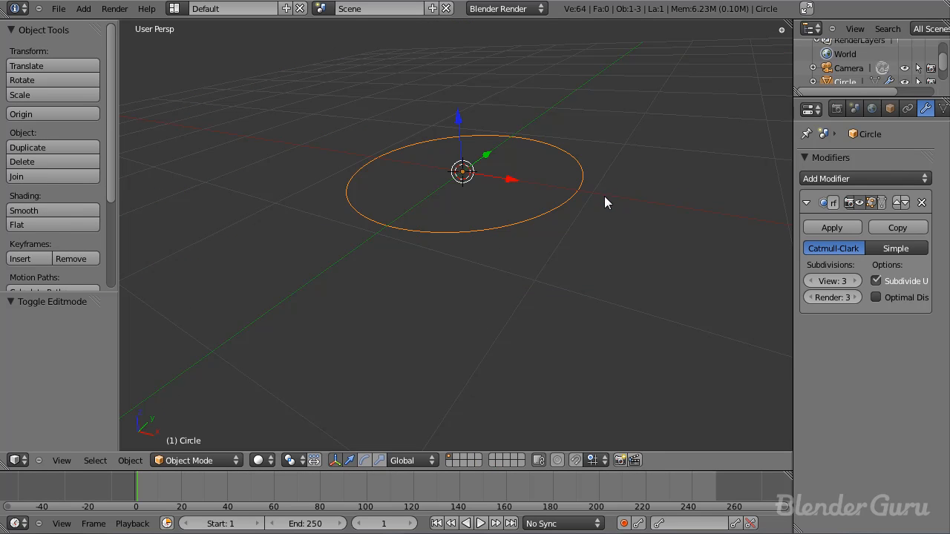
{"action": "key", "text": "ctrl+space"}
{"action": "scroll", "coordinate": [568, 227], "scroll_direction": "down", "scroll_amount": 3}
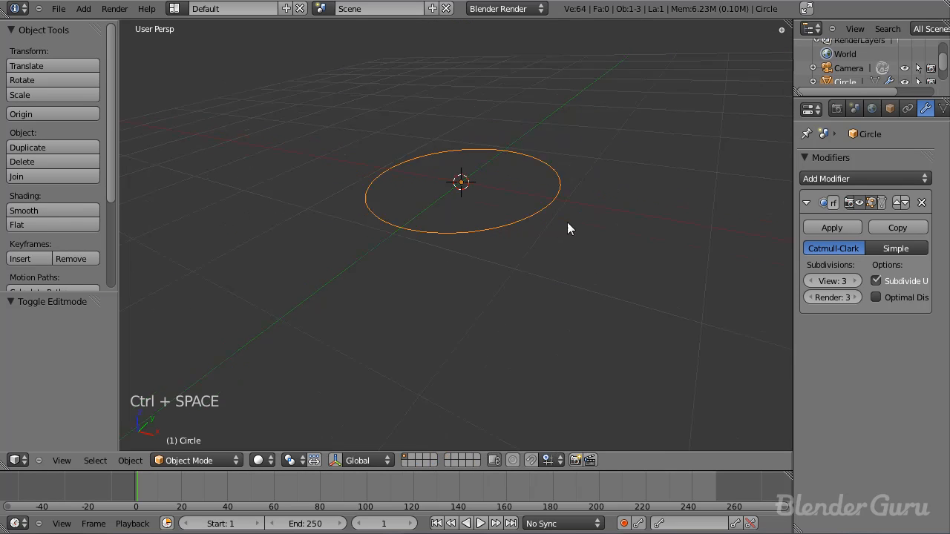
Step: In Edit Mode and front orthographic view, extrude the circle's vertices straight up by about 0.91 units
{"action": "key", "text": "Tab"}
{"action": "key", "text": "KP_1"}
{"action": "key", "text": "KP_5"}
{"action": "scroll", "coordinate": [549, 228], "scroll_direction": "up", "scroll_amount": 3}
{"action": "scroll", "coordinate": [535, 323], "scroll_direction": "up", "scroll_amount": 4}
{"action": "middle_click_drag", "start_coordinate": [515, 215], "coordinate": [510, 293], "text": "shift"}
{"action": "scroll", "coordinate": [515, 319], "scroll_direction": "down", "scroll_amount": 5}
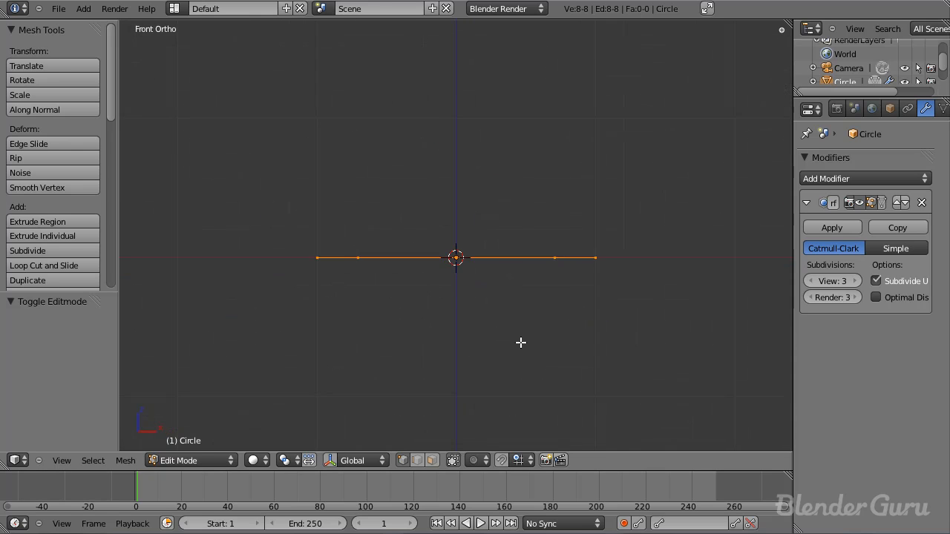
{"action": "key", "text": "e"}
{"action": "left_click", "coordinate": [530, 257]}
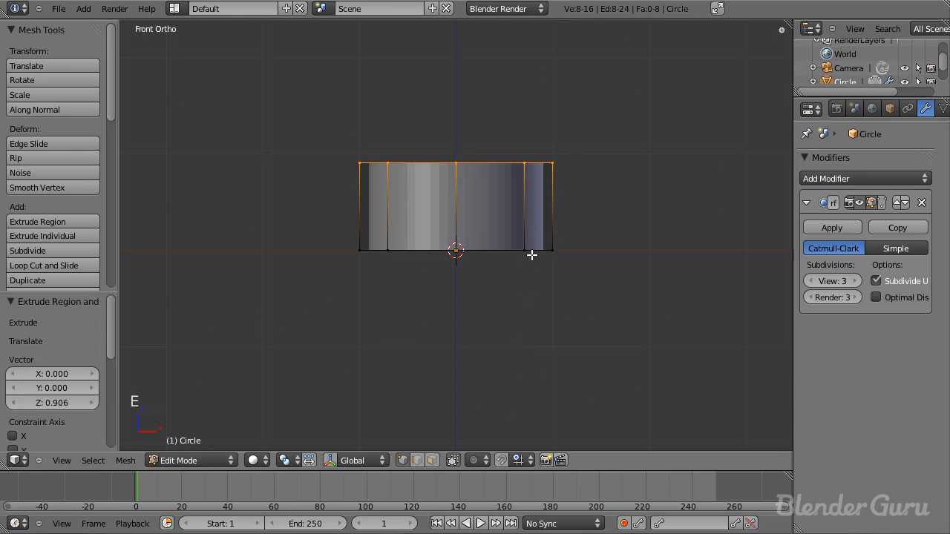
{"action": "scroll", "coordinate": [415, 215], "scroll_direction": "up", "scroll_amount": 4}
{"action": "scroll", "coordinate": [334, 223], "scroll_direction": "up", "scroll_amount": 3}
{"action": "scroll", "coordinate": [371, 280], "scroll_direction": "down", "scroll_amount": 2}
{"action": "scroll", "coordinate": [341, 233], "scroll_direction": "down", "scroll_amount": 6}
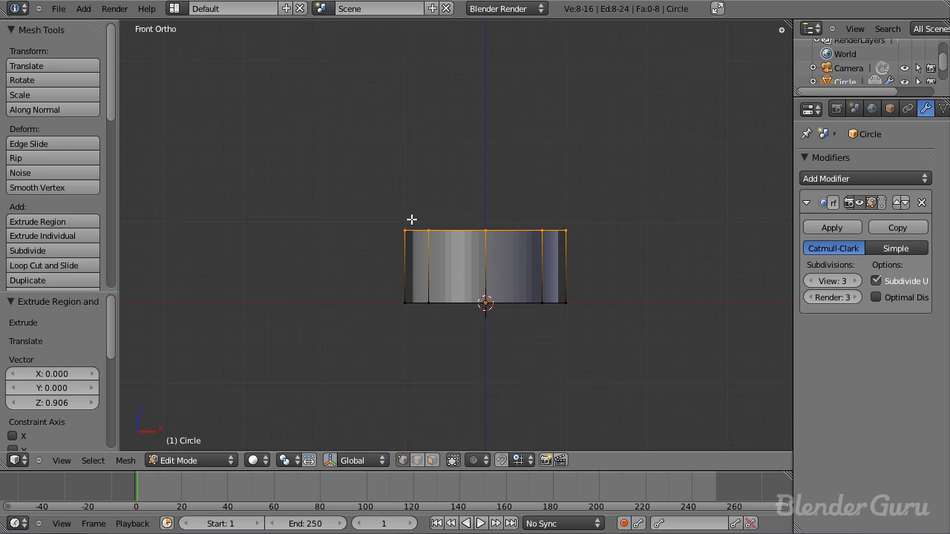
{"action": "scroll", "coordinate": [413, 223], "scroll_direction": "up", "scroll_amount": 3}
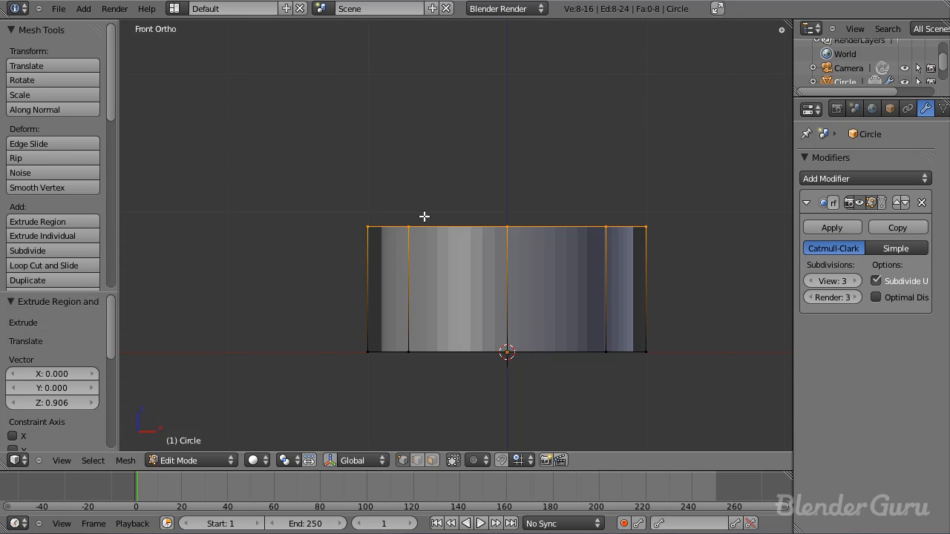
{"action": "scroll", "coordinate": [446, 230], "scroll_direction": "down", "scroll_amount": 6}
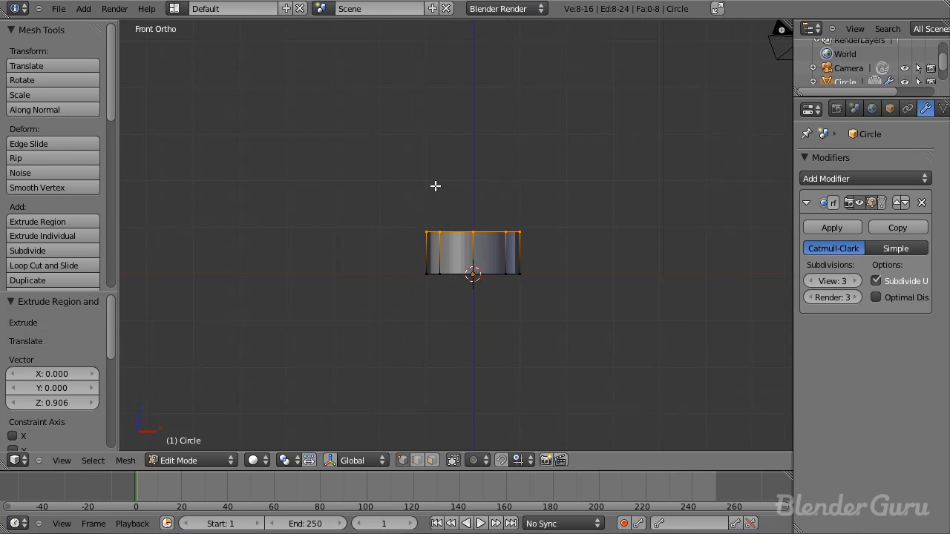
{"action": "scroll", "coordinate": [448, 254], "scroll_direction": "up", "scroll_amount": 6}
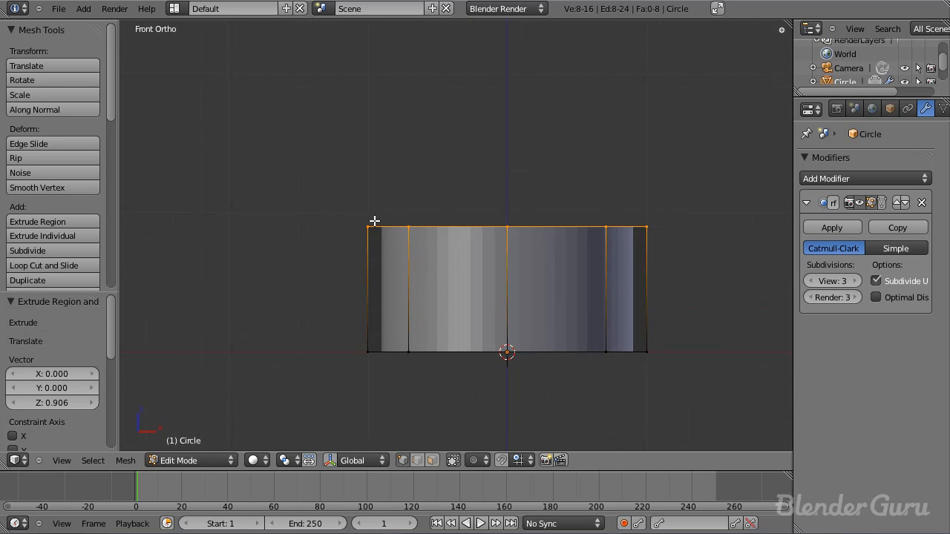
{"action": "scroll", "coordinate": [398, 207], "scroll_direction": "down", "scroll_amount": 4}
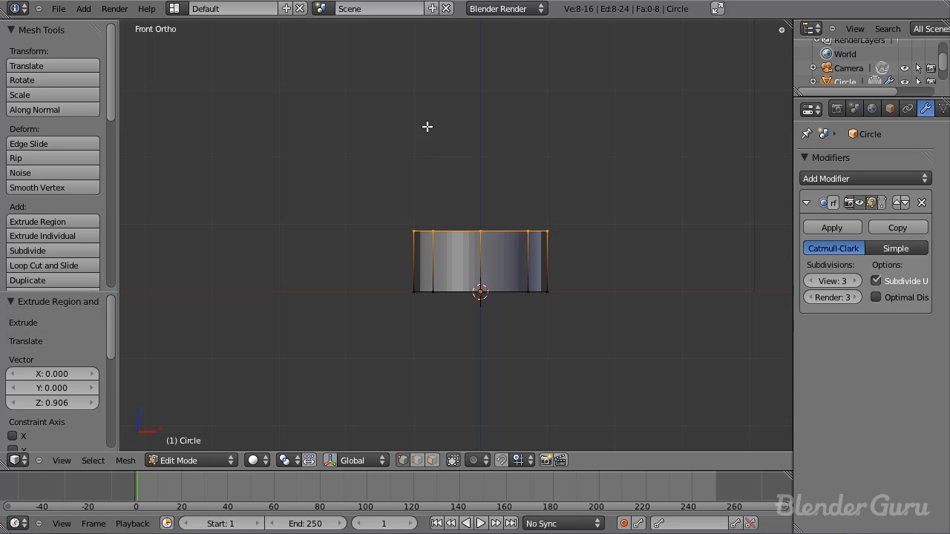
{"action": "scroll", "coordinate": [448, 240], "scroll_direction": "up", "scroll_amount": 4}
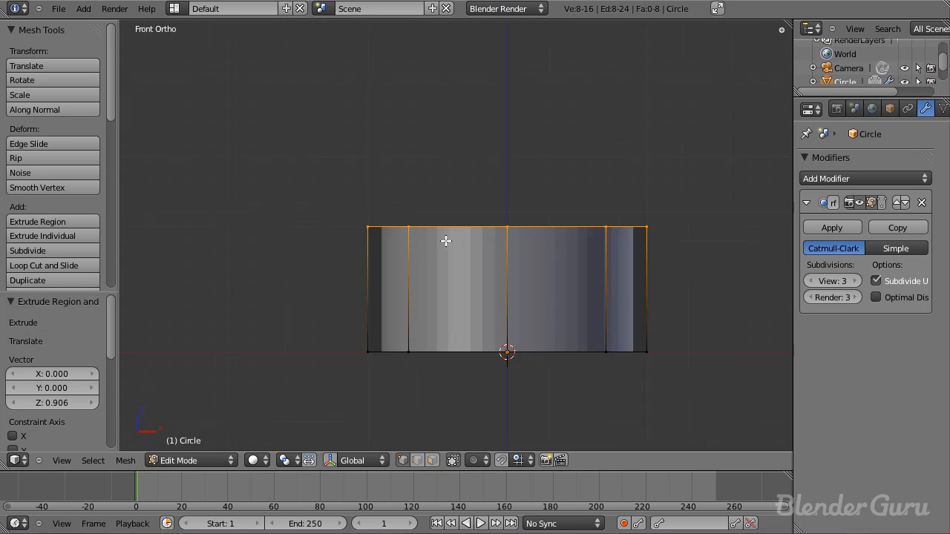
Step: Move the extruded upper ring of vertices up along the Z axis by about 0.03 units
{"action": "scroll", "coordinate": [426, 230], "scroll_direction": "down", "scroll_amount": 3}
{"action": "scroll", "coordinate": [453, 238], "scroll_direction": "up", "scroll_amount": 5}
{"action": "key", "text": "g"}
{"action": "key", "text": "z"}
{"action": "left_click", "coordinate": [448, 222]}
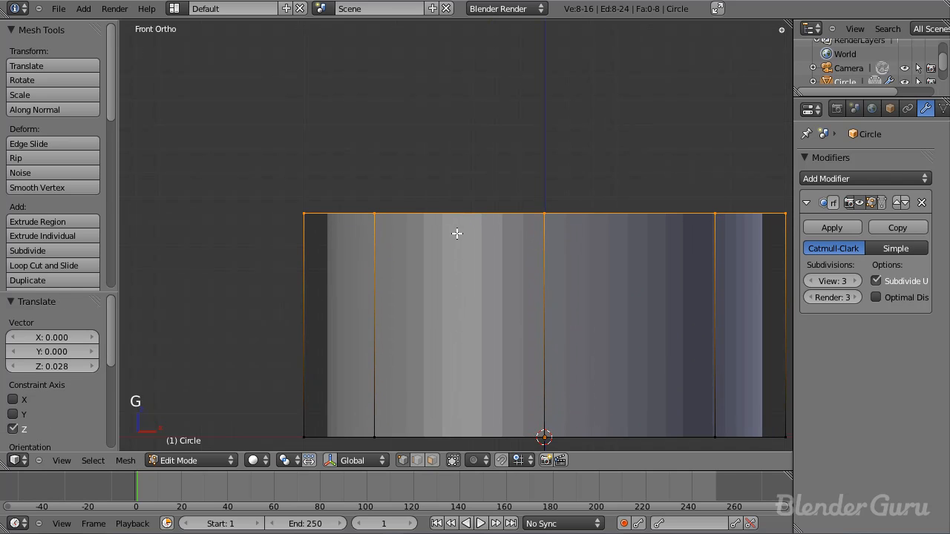
Step: Extrude the top ring slightly upward, move it about 0.03 along Z, and scale it in to about 0.913
{"action": "left_click", "coordinate": [512, 255]}
{"action": "key", "text": "e"}
{"action": "left_click", "coordinate": [514, 263]}
{"action": "key", "text": "g"}
{"action": "left_click", "coordinate": [517, 261]}
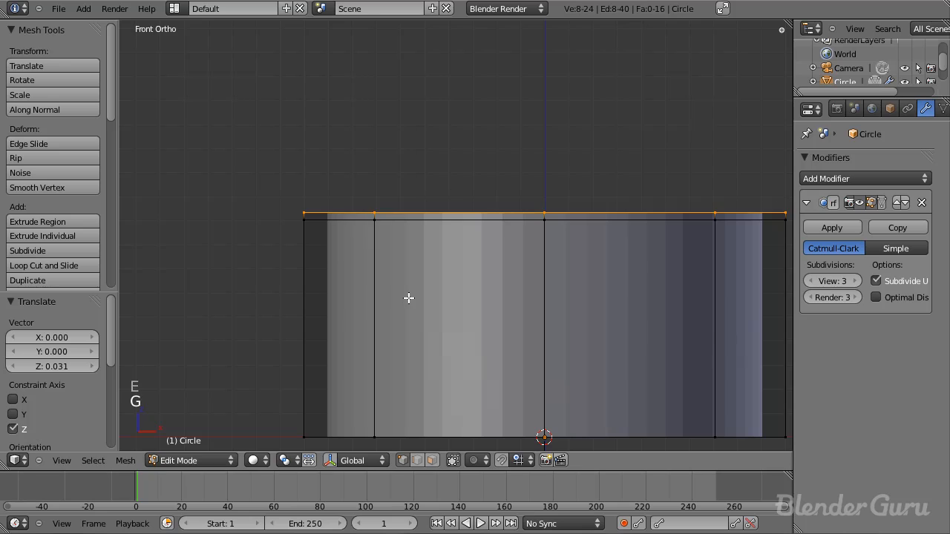
{"action": "key", "text": "s"}
{"action": "left_click", "coordinate": [417, 290]}
Step: Form the lower rib's ridge: extrude the ring up about 0.062 and scale it to 1.133, and extrude another 0.059 and scale it to 0.892
{"action": "key", "text": "e"}
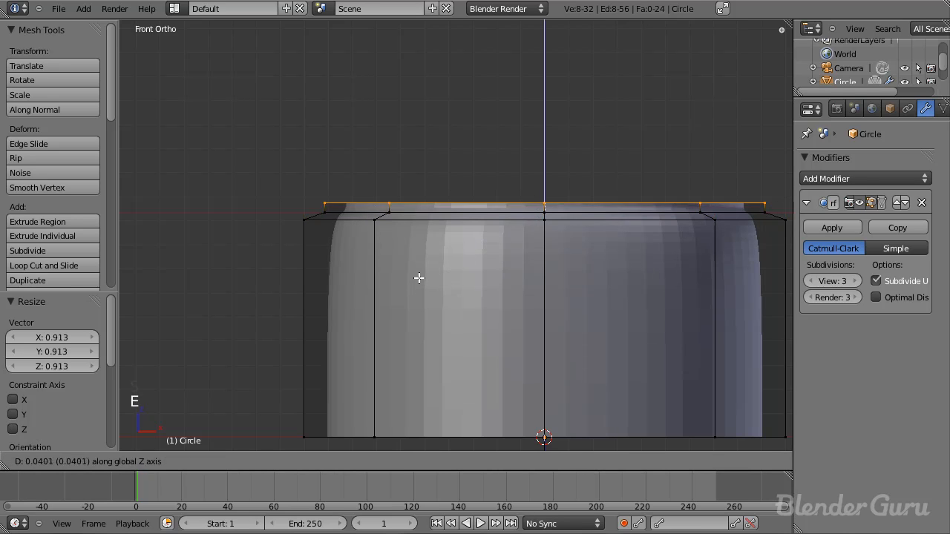
{"action": "left_click", "coordinate": [417, 273]}
{"action": "key", "text": "s"}
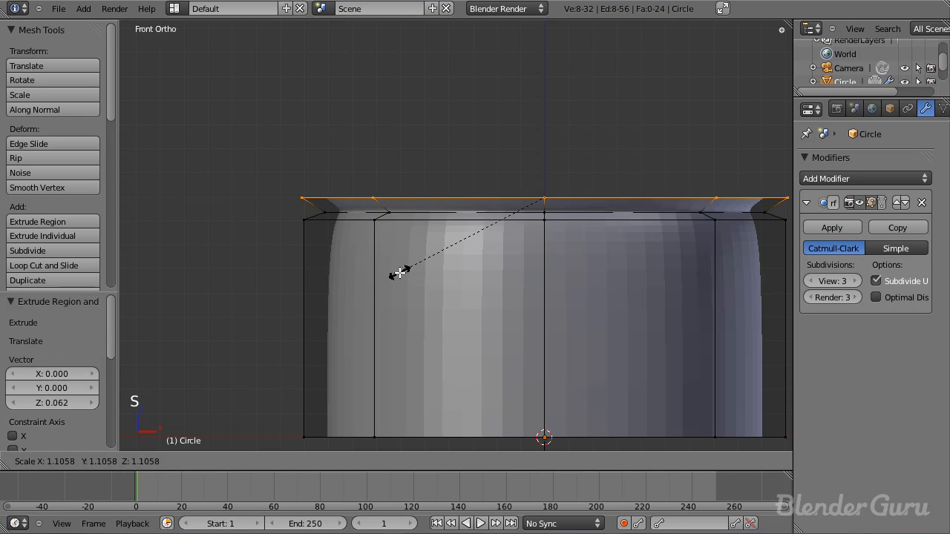
{"action": "left_click", "coordinate": [394, 273]}
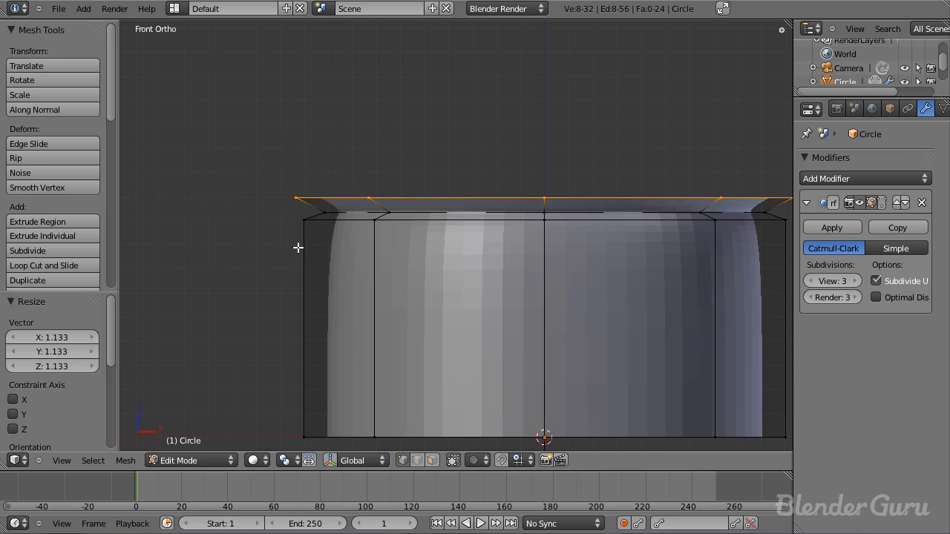
{"action": "key", "text": "e"}
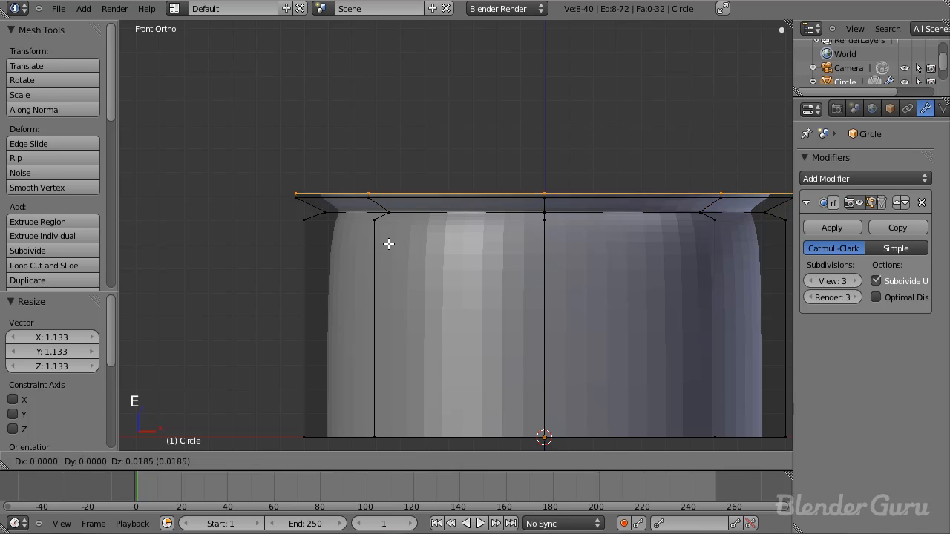
{"action": "left_click", "coordinate": [388, 236]}
{"action": "key", "text": "s"}
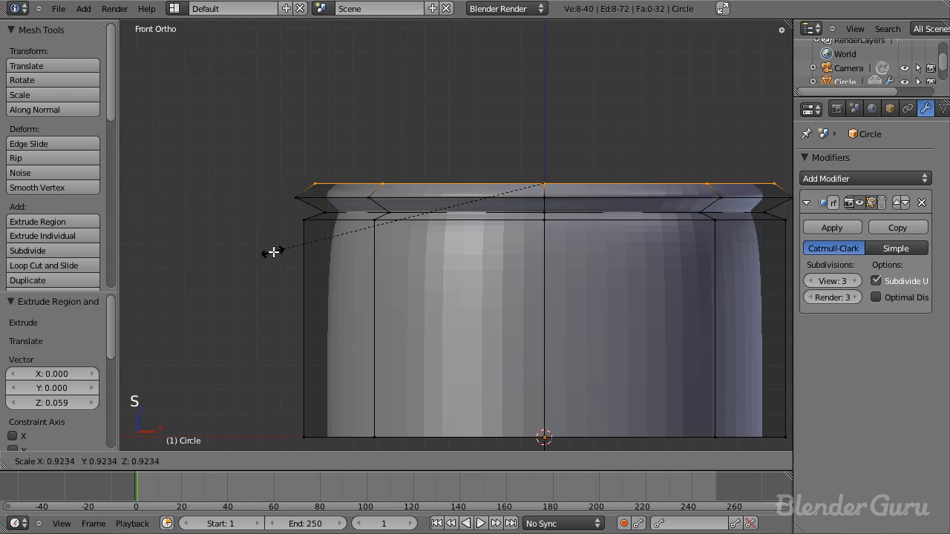
{"action": "left_click", "coordinate": [282, 251]}
Step: Close the lower rib by extruding the ring up about 0.049 and scaling it out to about 1.08 to match the barrel wall
{"action": "key", "text": "e"}
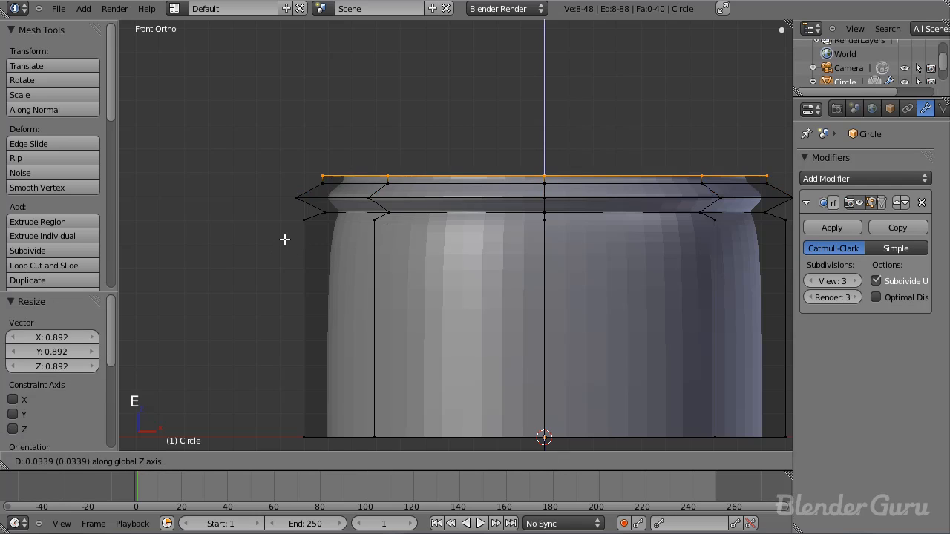
{"action": "left_click", "coordinate": [281, 235]}
{"action": "key", "text": "s"}
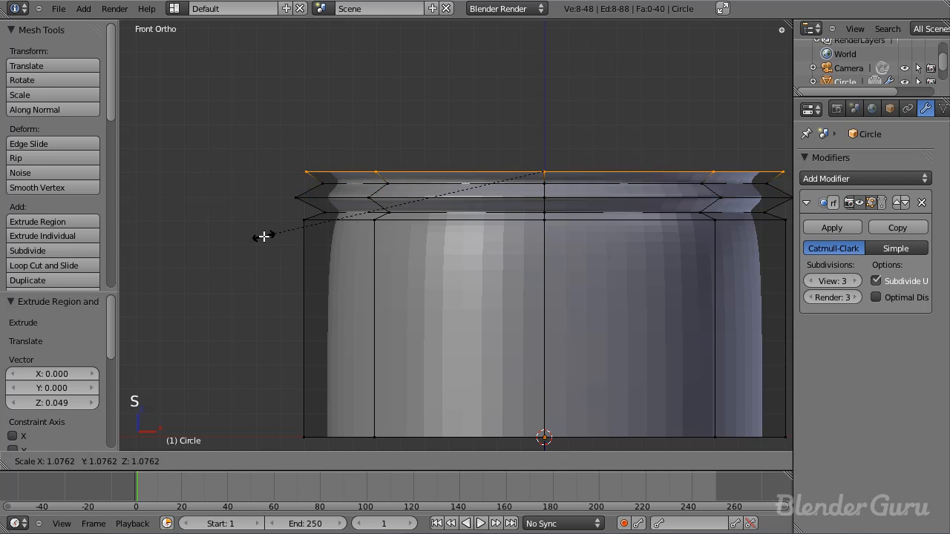
{"action": "left_click", "coordinate": [263, 236]}
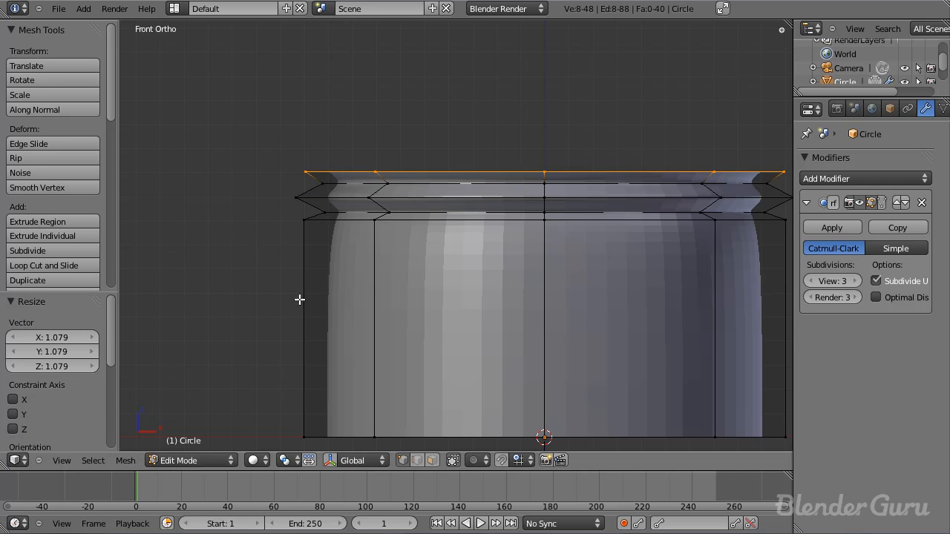
{"action": "scroll", "coordinate": [252, 143], "scroll_direction": "up", "scroll_amount": 3}
{"action": "left_click", "coordinate": [212, 137]}
Step: Extrude the top ring straight up along Z by about 0.81 to form the barrel's middle section
{"action": "scroll", "coordinate": [401, 264], "scroll_direction": "down", "scroll_amount": 6}
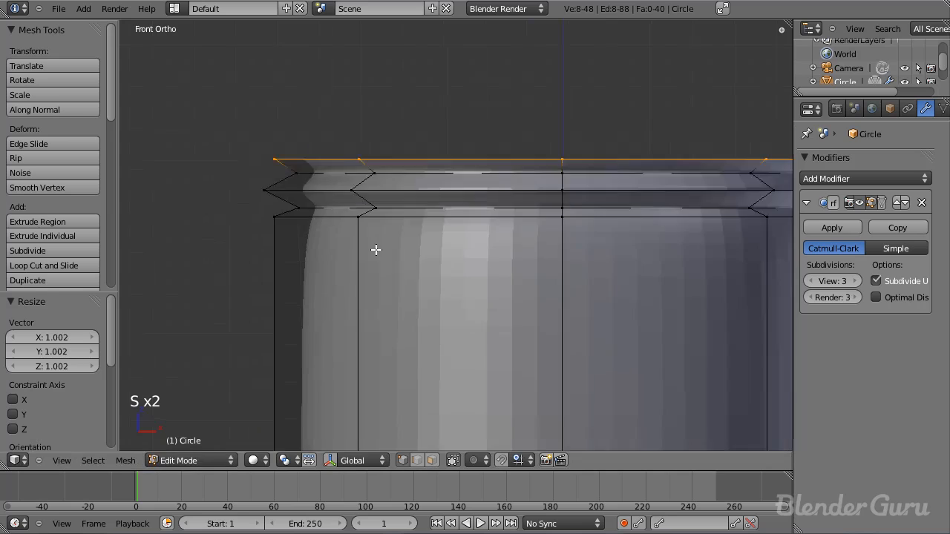
{"action": "key", "text": "e"}
{"action": "key", "text": "z"}
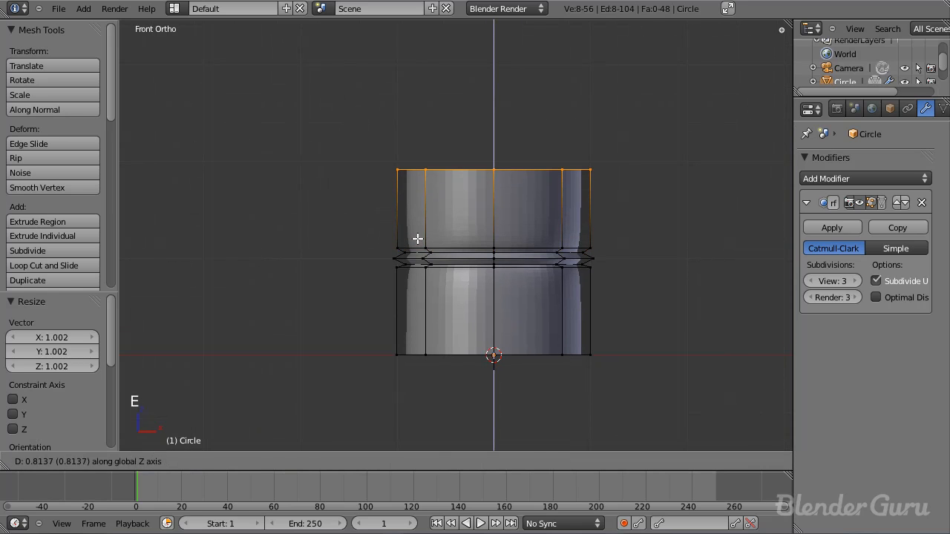
{"action": "left_click", "coordinate": [418, 238]}
Step: Start the upper rib by extruding the middle section's top ring up about 0.039 and scaling it in to about 0.908
{"action": "scroll", "coordinate": [434, 297], "scroll_direction": "up", "scroll_amount": 5}
{"action": "key", "text": "e"}
{"action": "left_click", "coordinate": [421, 308]}
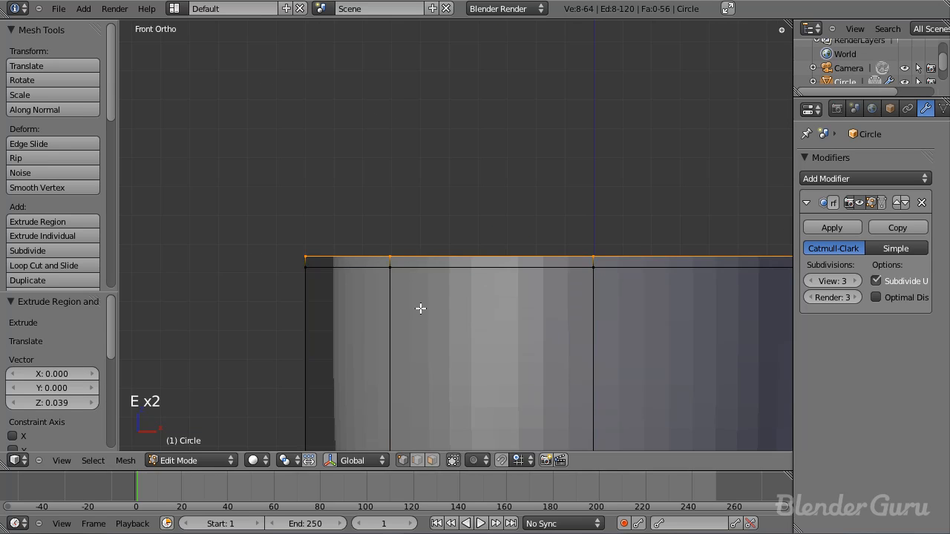
{"action": "key", "text": "s"}
{"action": "left_click", "coordinate": [352, 329]}
Step: Form the upper rib's ridge: extrude the ring slightly up and scale it to 1.158, and extrude about 0.051 and scale it to about 0.87
{"action": "key", "text": "e"}
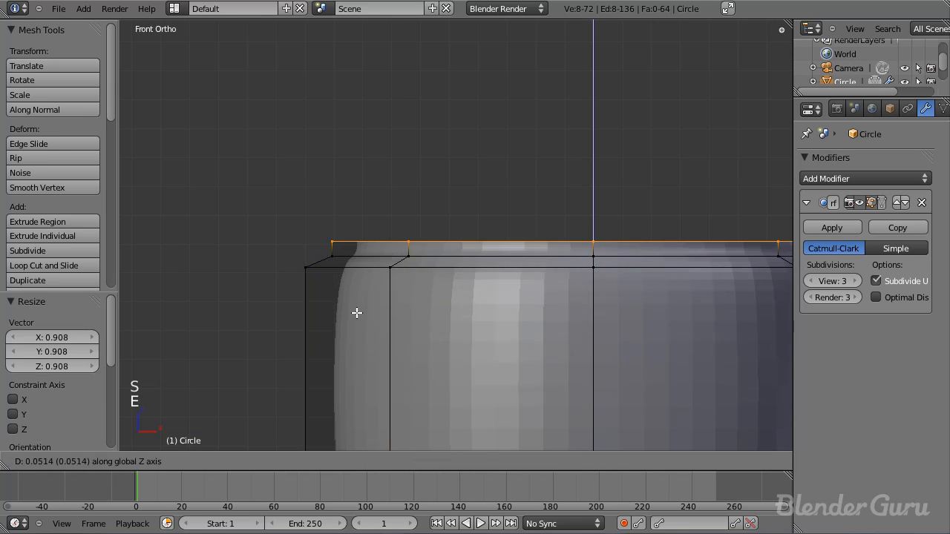
{"action": "left_click", "coordinate": [349, 312]}
{"action": "key", "text": "s"}
{"action": "left_click", "coordinate": [310, 305]}
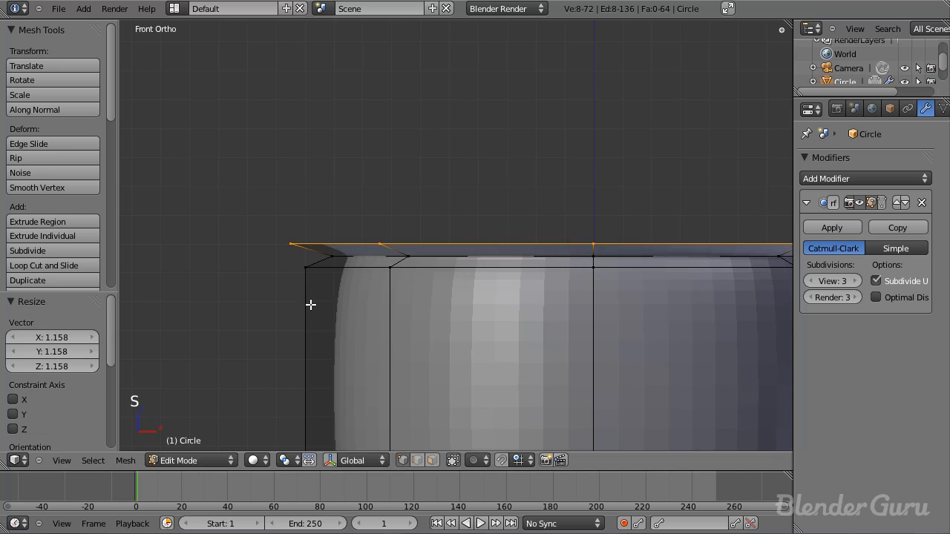
{"action": "key", "text": "e"}
{"action": "left_click", "coordinate": [316, 285]}
{"action": "key", "text": "s"}
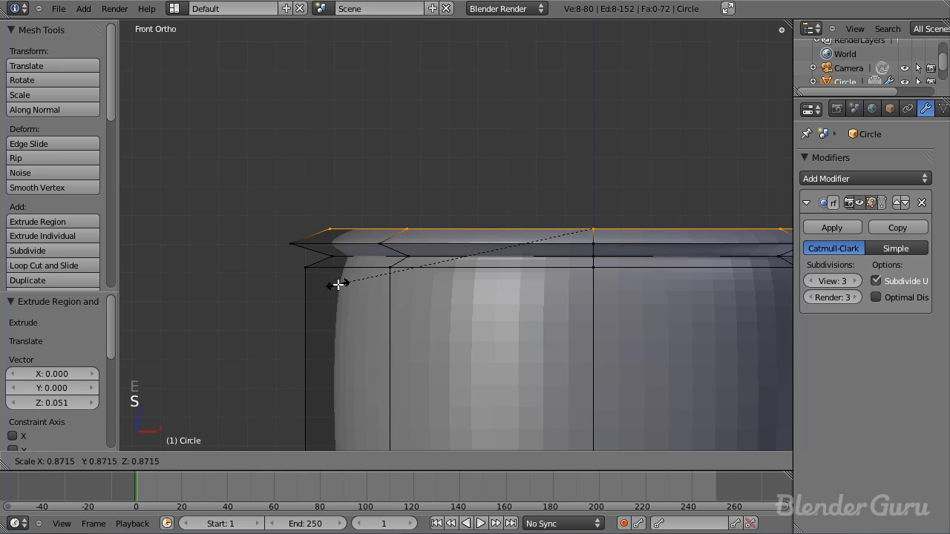
{"action": "left_click", "coordinate": [338, 282]}
Step: Close the upper rib by extruding the ring up about 0.046 and scaling it out to 1.09
{"action": "key", "text": "e"}
{"action": "left_click", "coordinate": [337, 270]}
{"action": "key", "text": "s"}
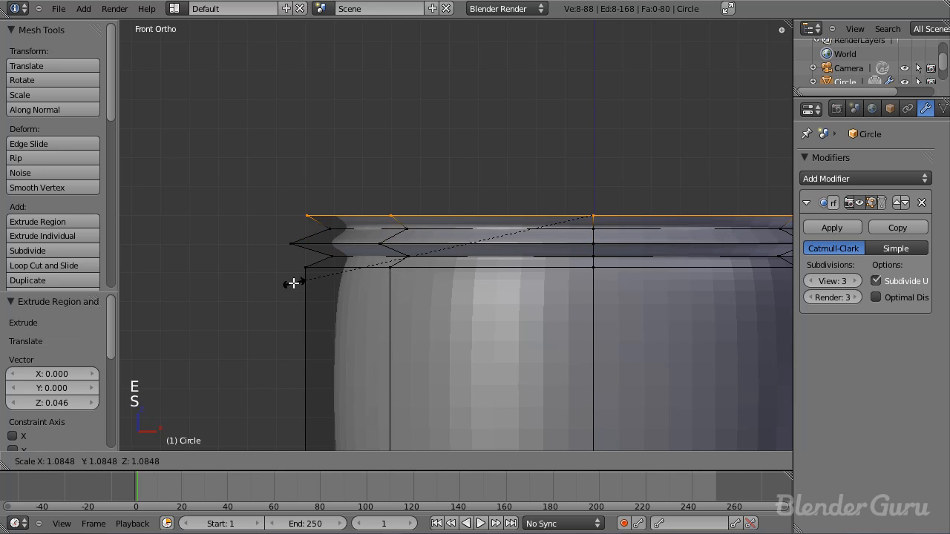
{"action": "left_click", "coordinate": [293, 283]}
Step: Extrude the top ring up about 0.844 for the barrel's upper section and raise it about 0.005 along Z
{"action": "scroll", "coordinate": [348, 307], "scroll_direction": "down", "scroll_amount": 3}
{"action": "key", "text": "e"}
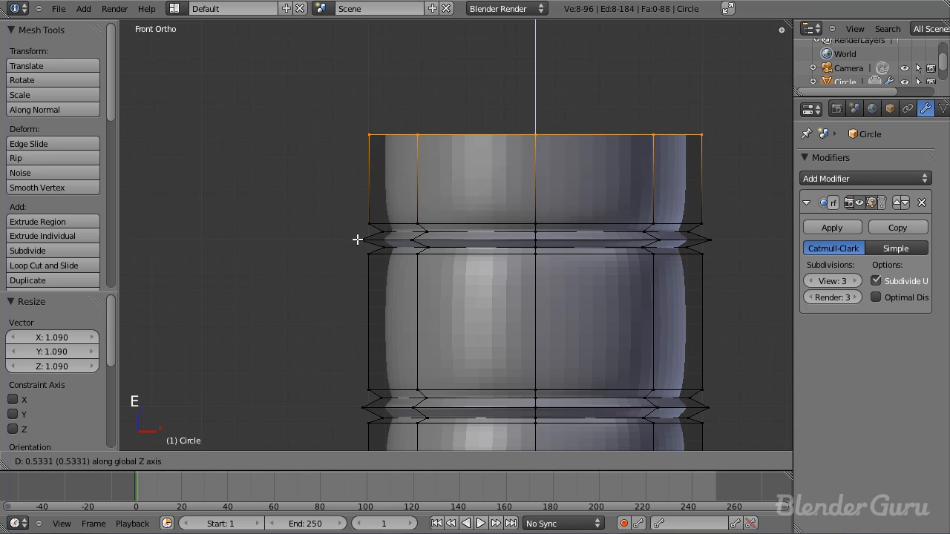
{"action": "left_click", "coordinate": [356, 196]}
{"action": "scroll", "coordinate": [450, 361], "scroll_direction": "down", "scroll_amount": 3}
{"action": "scroll", "coordinate": [424, 221], "scroll_direction": "up", "scroll_amount": 4}
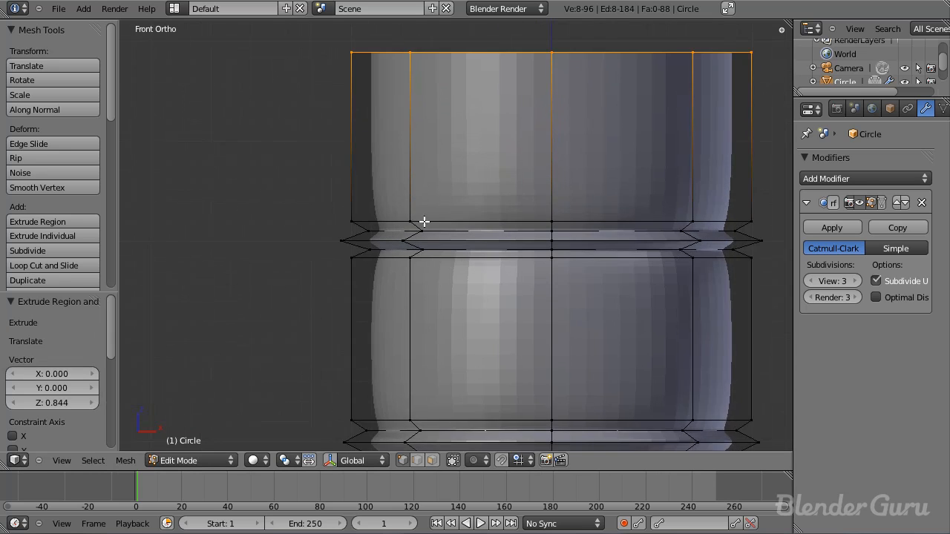
{"action": "scroll", "coordinate": [424, 221], "scroll_direction": "up", "scroll_amount": 3}
{"action": "key", "text": "g"}
{"action": "left_click", "coordinate": [426, 275]}
Step: Start the barrel's rim by extruding the top ring up about 0.015 and scaling it out to 1.065
{"action": "key", "text": "e"}
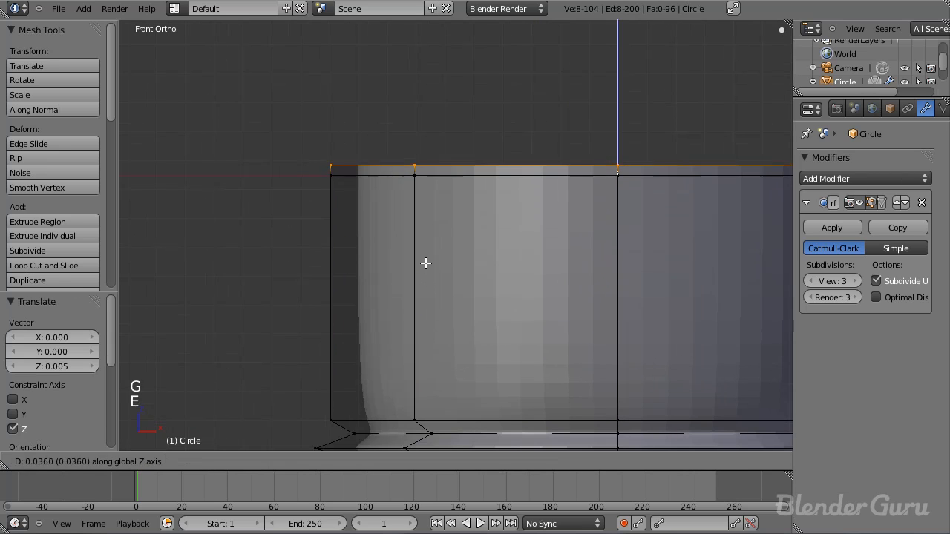
{"action": "left_click", "coordinate": [423, 268]}
{"action": "key", "text": "s"}
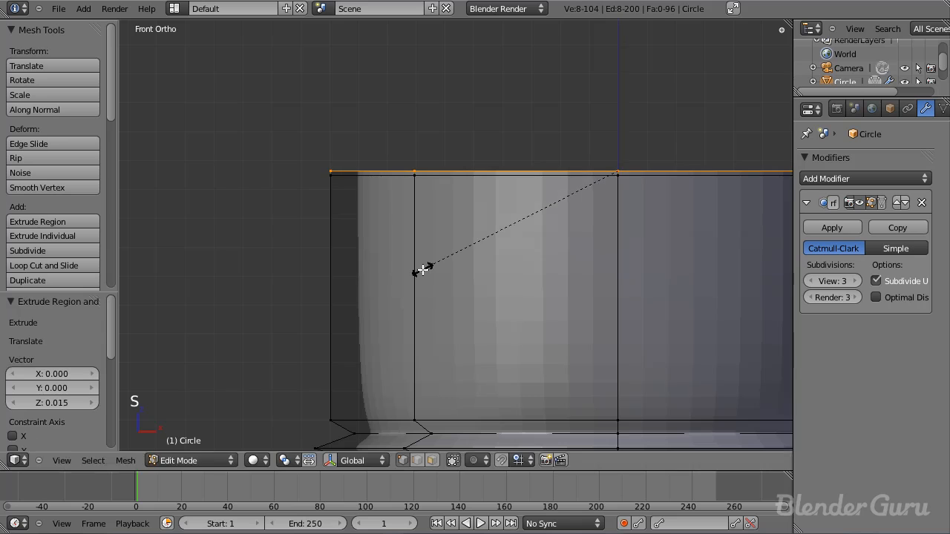
{"action": "left_click", "coordinate": [405, 265]}
Step: Extrude the rim up about 0.06, and extrude its top edge again, scaling it inward to give the lip thickness
{"action": "key", "text": "e"}
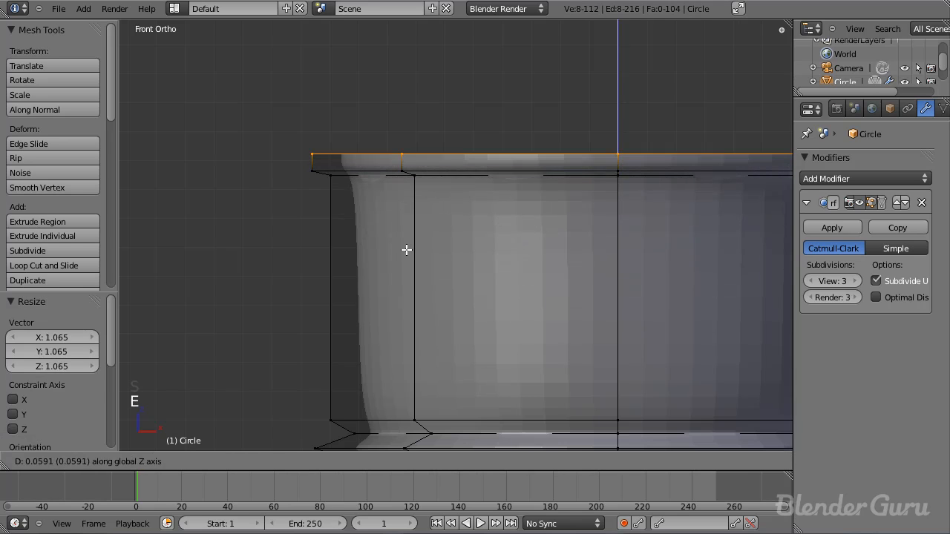
{"action": "left_click", "coordinate": [407, 250]}
{"action": "key", "text": "e"}
{"action": "left_click", "coordinate": [406, 250]}
{"action": "key", "text": "s"}
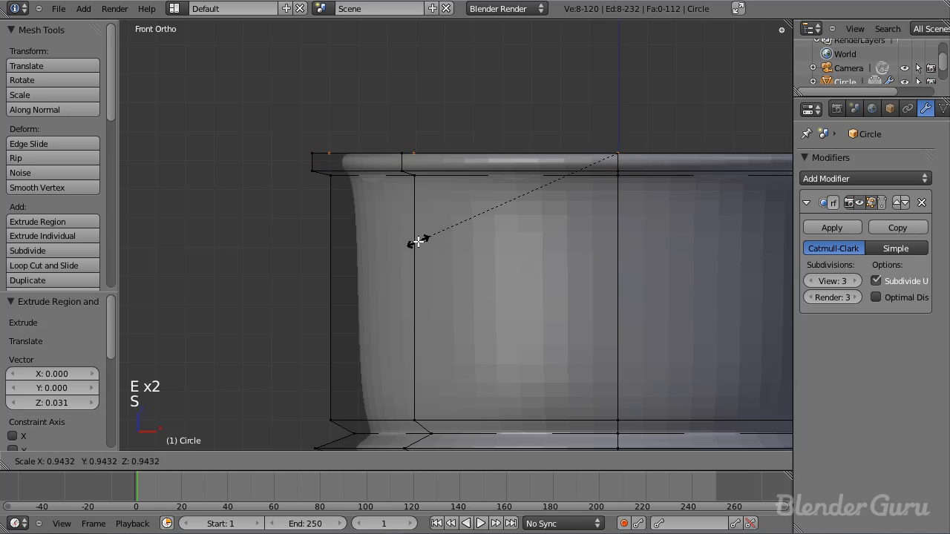
{"action": "left_click", "coordinate": [427, 245]}
Step: Extrude the rim's inner ring down about 0.087 and view the open barrel top in Object Mode
{"action": "key", "text": "e"}
{"action": "left_click", "coordinate": [428, 265]}
{"action": "scroll", "coordinate": [450, 259], "scroll_direction": "down", "scroll_amount": 3}
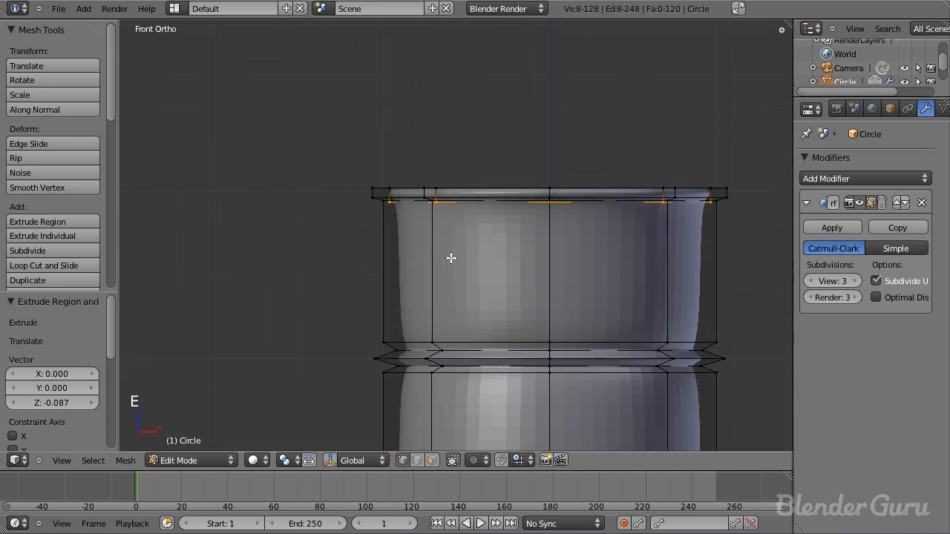
{"action": "middle_click_drag", "start_coordinate": [450, 259], "coordinate": [437, 312]}
{"action": "key", "text": "Tab"}
{"action": "scroll", "coordinate": [436, 317], "scroll_direction": "down", "scroll_amount": 2}
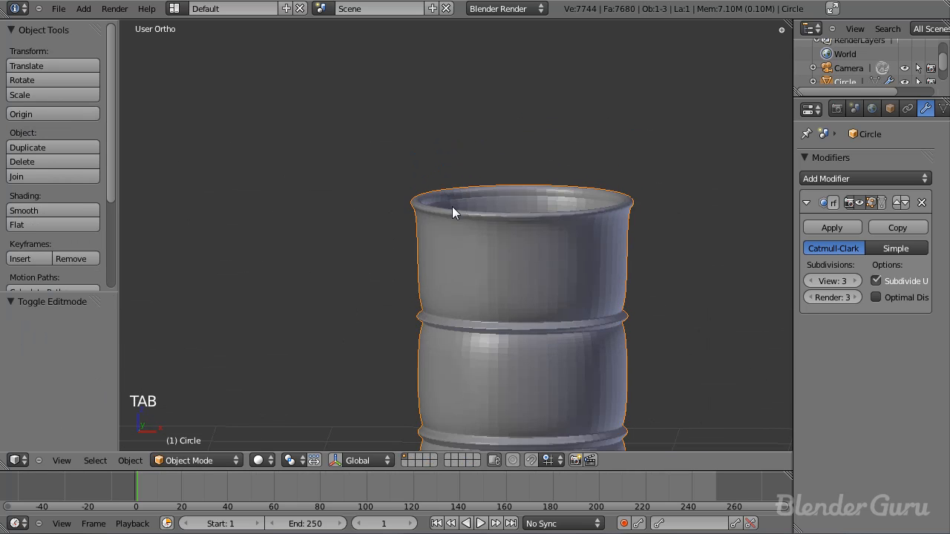
Step: In Edit Mode and front view, add loop cuts near the upper and lower edges of the barrel's top section
{"action": "key", "text": "KP_1"}
{"action": "scroll", "coordinate": [655, 211], "scroll_direction": "up", "scroll_amount": 4}
{"action": "key", "text": "Tab"}
{"action": "scroll", "coordinate": [388, 293], "scroll_direction": "down", "scroll_amount": 3}
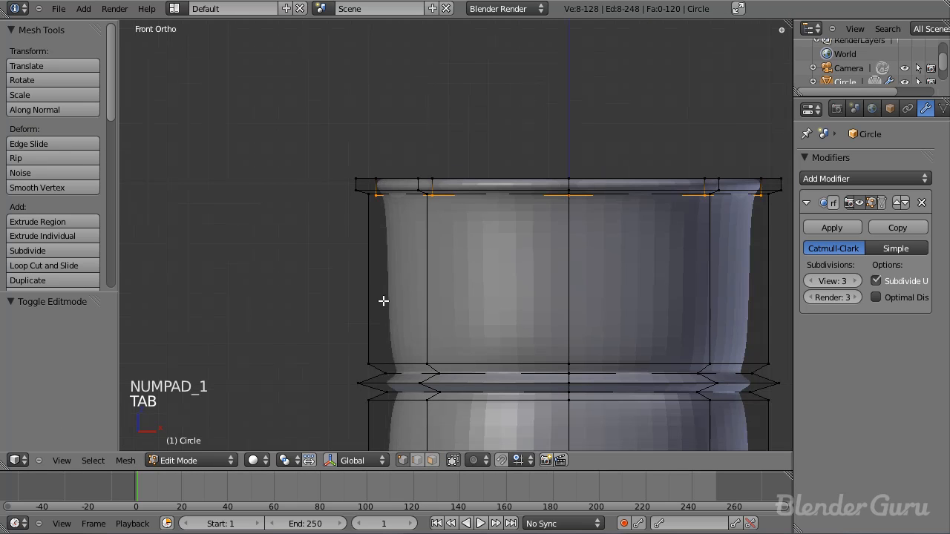
{"action": "key", "text": "ctrl+r"}
{"action": "left_click", "coordinate": [373, 319]}
{"action": "left_click", "coordinate": [375, 245]}
{"action": "key", "text": "ctrl+r"}
{"action": "left_click", "coordinate": [371, 271]}
{"action": "left_click", "coordinate": [415, 380]}
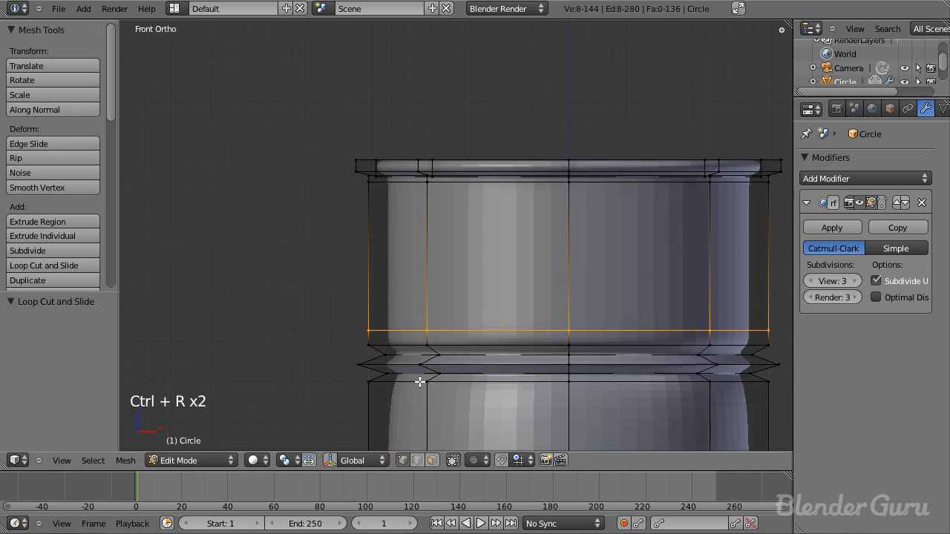
Step: Add loop cuts near the upper and lower edges of the barrel's middle section
{"action": "middle_click_drag", "start_coordinate": [420, 383], "coordinate": [430, 200], "text": "shift"}
{"action": "key", "text": "ctrl+r"}
{"action": "left_click", "coordinate": [364, 319]}
{"action": "left_click", "coordinate": [366, 262]}
{"action": "key", "text": "ctrl+r"}
{"action": "left_click", "coordinate": [371, 245]}
{"action": "left_click", "coordinate": [368, 322]}
Step: Add a loop cut to the barrel's bottom section just below the lower rib
{"action": "middle_click_drag", "start_coordinate": [369, 322], "coordinate": [351, 303], "text": "shift"}
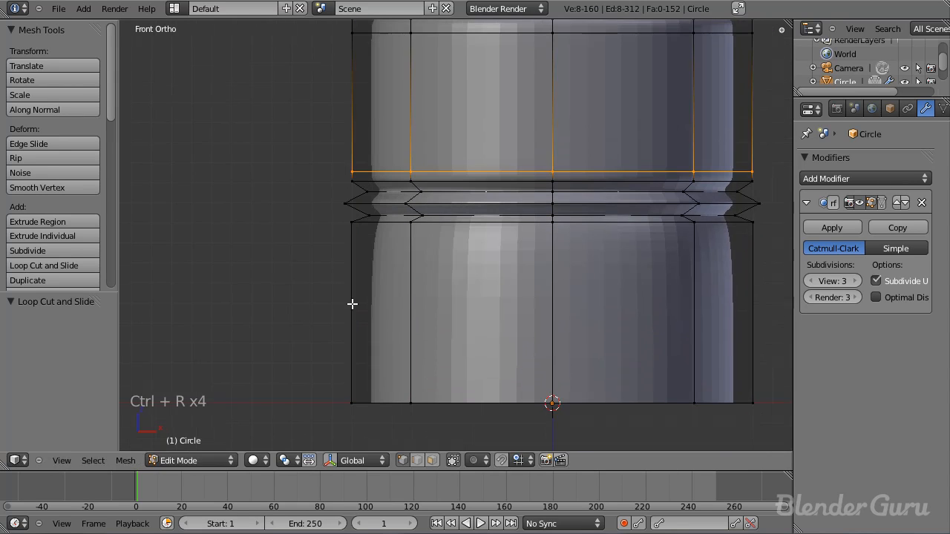
{"action": "key", "text": "ctrl+r"}
{"action": "left_click", "coordinate": [343, 314]}
{"action": "left_click", "coordinate": [342, 234]}
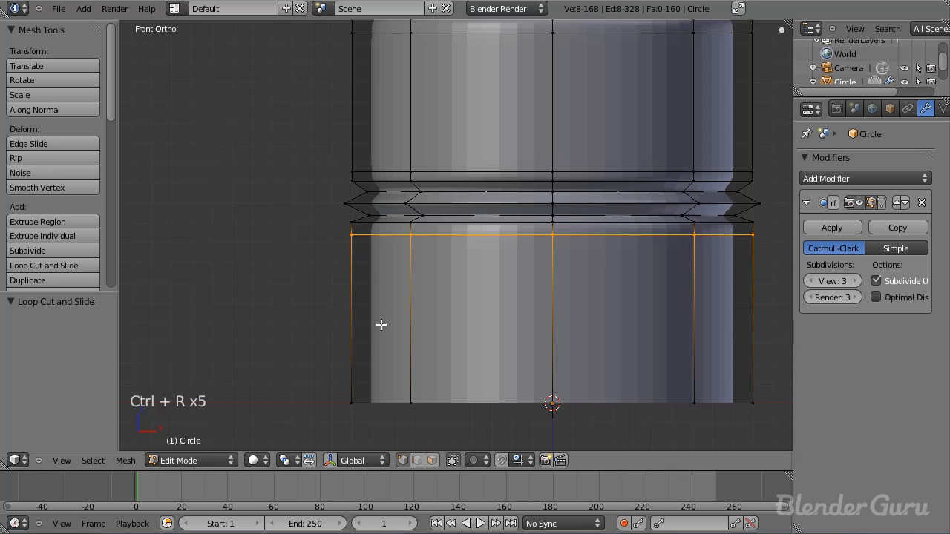
Step: Deselect everything and add a loop cut in the bottom section, slid down close to the barrel's base edge
{"action": "scroll", "coordinate": [385, 349], "scroll_direction": "down", "scroll_amount": 1}
{"action": "middle_click_drag", "start_coordinate": [390, 366], "coordinate": [396, 329], "text": "shift"}
{"action": "scroll", "coordinate": [387, 330], "scroll_direction": "up", "scroll_amount": 3}
{"action": "key", "text": "a"}
{"action": "key", "text": "ctrl+r"}
{"action": "left_click", "coordinate": [315, 305]}
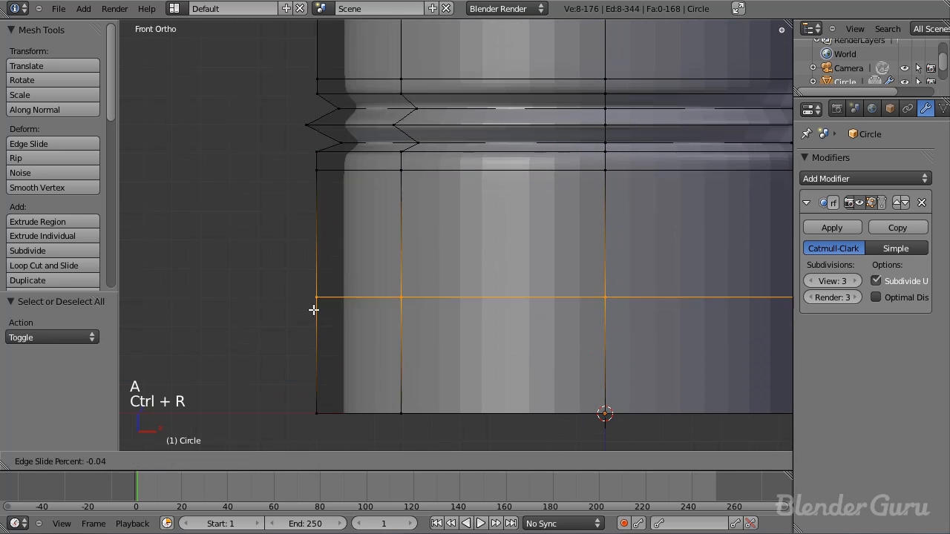
{"action": "left_click", "coordinate": [320, 404]}
Step: Add a centred loop cut between the two lowest edge rings and scale it out to about 1.052 to flare the base
{"action": "middle_click_drag", "start_coordinate": [386, 392], "coordinate": [402, 248], "text": "shift"}
{"action": "scroll", "coordinate": [403, 247], "scroll_direction": "up", "scroll_amount": 2}
{"action": "key", "text": "ctrl+r"}
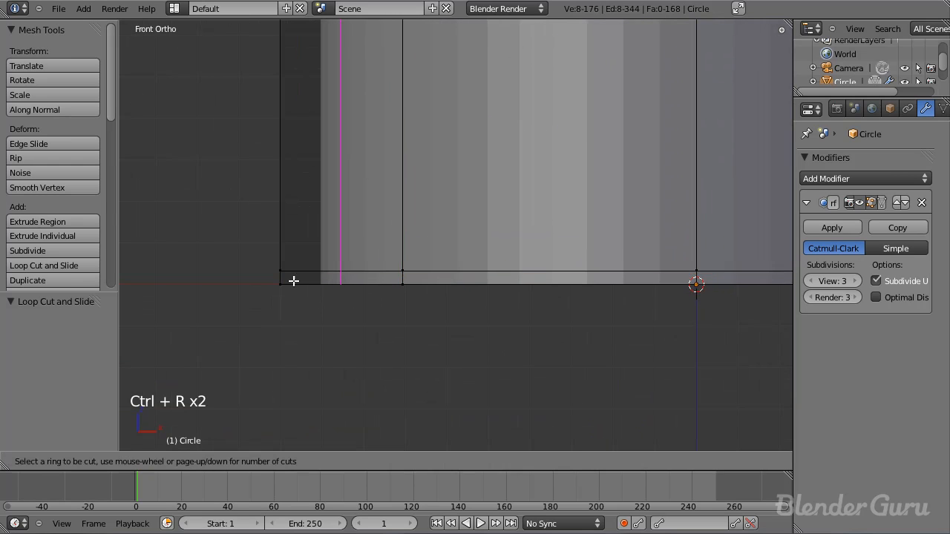
{"action": "left_click", "coordinate": [278, 278]}
{"action": "right_click", "coordinate": [279, 277]}
{"action": "key", "text": "s"}
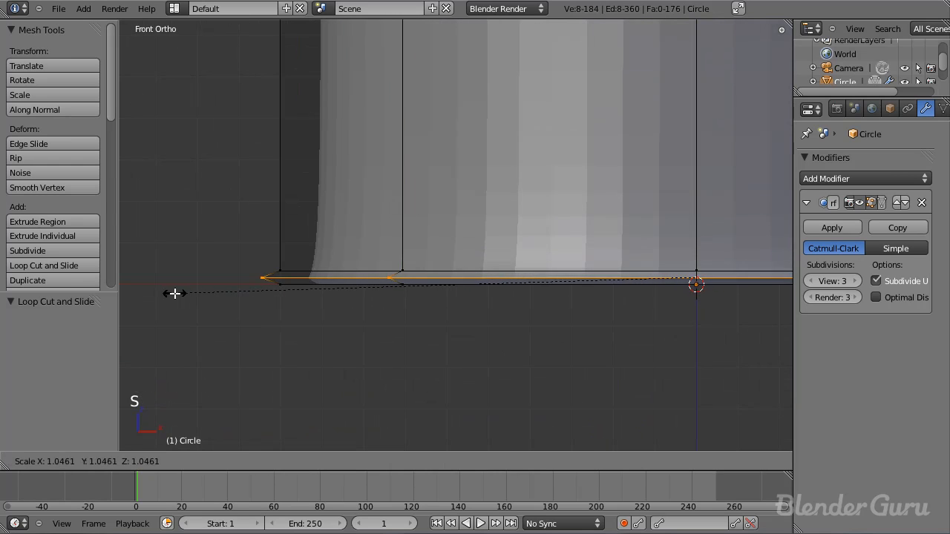
{"action": "left_click", "coordinate": [198, 286]}
Step: Add another loop cut in the bottom section, slid down just above the flared base ring, and adjust the scale
{"action": "scroll", "coordinate": [397, 295], "scroll_direction": "down", "scroll_amount": 2}
{"action": "scroll", "coordinate": [359, 282], "scroll_direction": "up", "scroll_amount": 1}
{"action": "key", "text": "ctrl+r"}
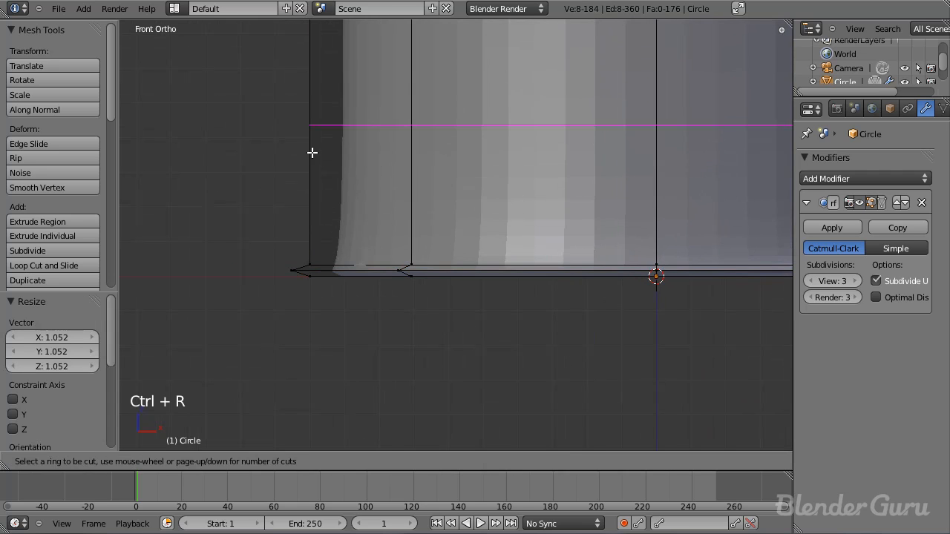
{"action": "left_click", "coordinate": [312, 156]}
{"action": "left_click", "coordinate": [319, 273]}
{"action": "right_click", "coordinate": [318, 276], "text": "alt"}
{"action": "key", "text": "s"}
{"action": "left_click", "coordinate": [399, 335]}
Step: Return to Object Mode and inspect the barrel from an angle and in front view
{"action": "key", "text": "Tab"}
{"action": "middle_click_drag", "start_coordinate": [495, 326], "coordinate": [550, 329]}
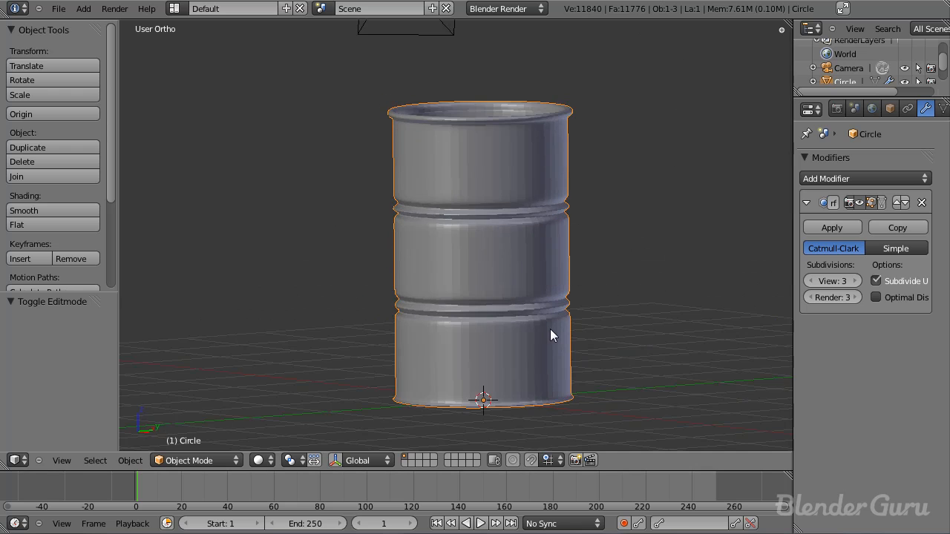
{"action": "key", "text": "KP_1"}
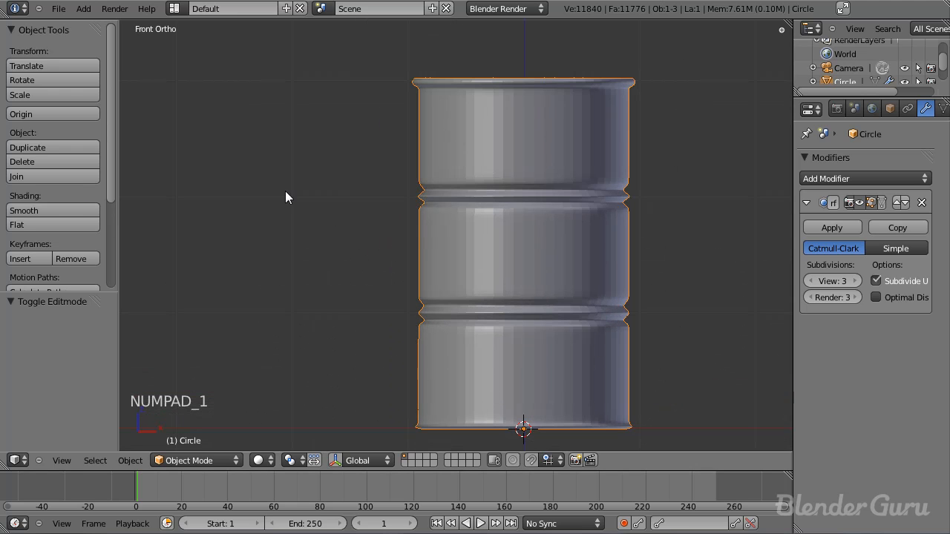
{"action": "scroll", "coordinate": [549, 210], "scroll_direction": "up", "scroll_amount": 4}
{"action": "middle_click_drag", "start_coordinate": [548, 210], "coordinate": [521, 304], "text": "shift"}
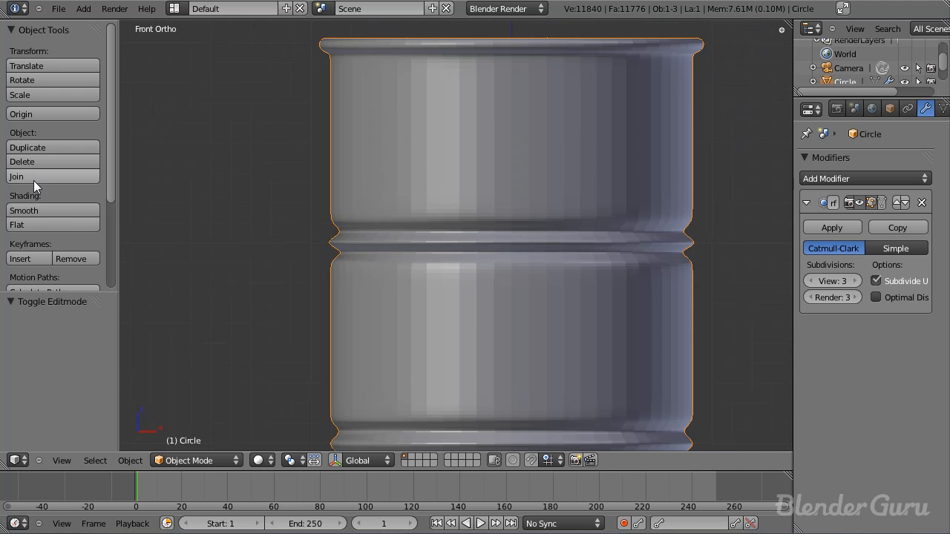
Step: Apply smooth shading to the barrel and view its open top from an angle
{"action": "left_click", "coordinate": [40, 210]}
{"action": "mouse_move", "coordinate": [614, 286]}
{"action": "middle_mouse_down"}
{"action": "mouse_move", "coordinate": [570, 304]}
{"action": "mouse_move", "coordinate": [509, 285]}
{"action": "mouse_move", "coordinate": [491, 341]}
{"action": "middle_mouse_up"}
{"action": "scroll", "coordinate": [491, 342], "scroll_direction": "up", "scroll_amount": 3}
Step: Select the barrel's entire mesh, recalculate its normals, and return to Object Mode in front view
{"action": "key", "text": "Tab"}
{"action": "scroll", "coordinate": [490, 342], "scroll_direction": "down", "scroll_amount": 3}
{"action": "key", "text": "a"}
{"action": "key", "text": "a"}
{"action": "key", "text": "a"}
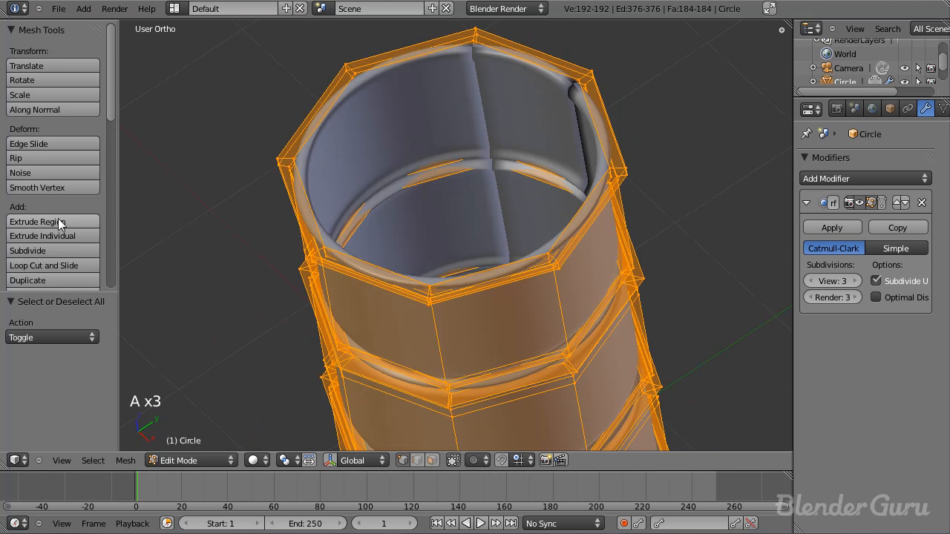
{"action": "scroll", "coordinate": [61, 224], "scroll_direction": "down", "scroll_amount": 5}
{"action": "scroll", "coordinate": [55, 269], "scroll_direction": "down", "scroll_amount": 1}
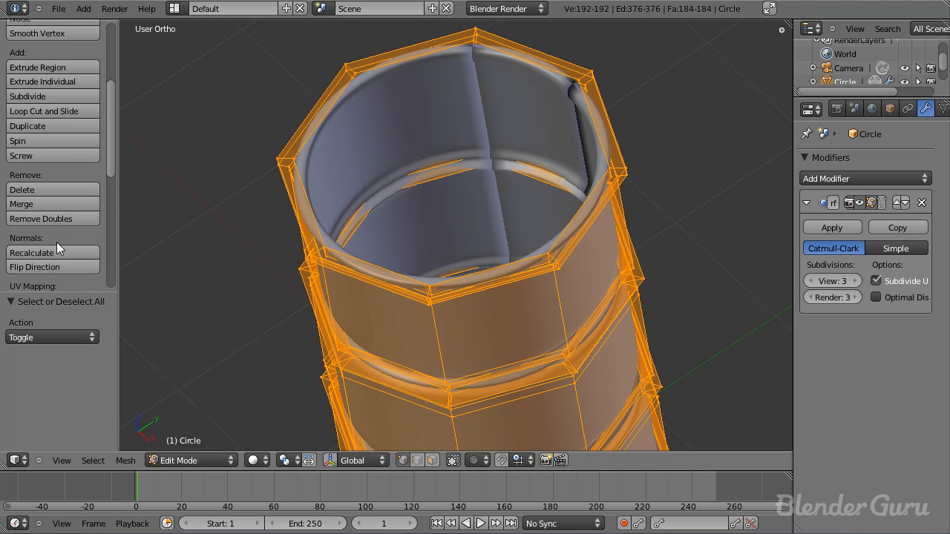
{"action": "key", "text": "Tab"}
{"action": "key", "text": "KP_1"}
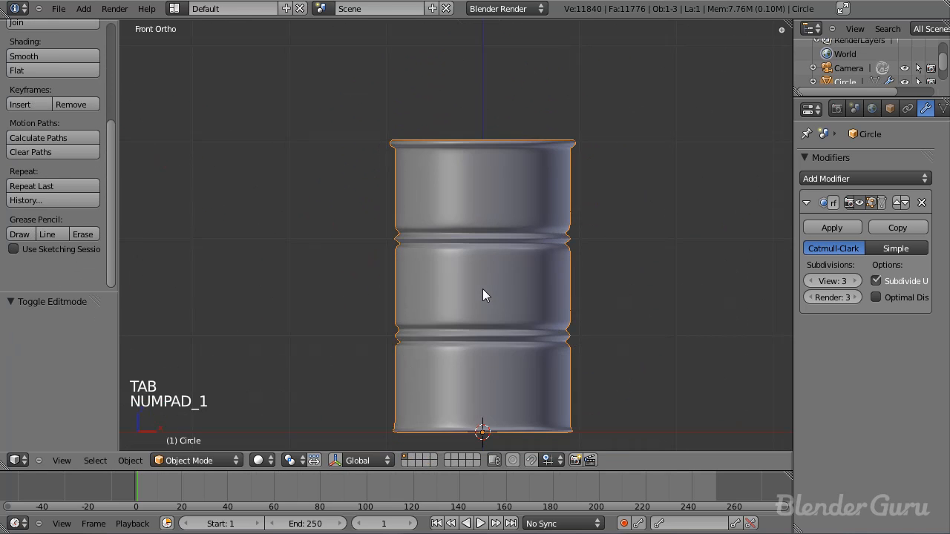
Step: Inspect the barrel's smooth shading, inside and out, from above, from the side and in front view
{"action": "scroll", "coordinate": [483, 288], "scroll_direction": "down", "scroll_amount": 4}
{"action": "scroll", "coordinate": [450, 203], "scroll_direction": "up", "scroll_amount": 3}
{"action": "middle_click_drag", "start_coordinate": [473, 232], "coordinate": [464, 256], "text": "shift"}
{"action": "middle_click_drag", "start_coordinate": [466, 242], "coordinate": [451, 319]}
{"action": "scroll", "coordinate": [376, 169], "scroll_direction": "up", "scroll_amount": 2}
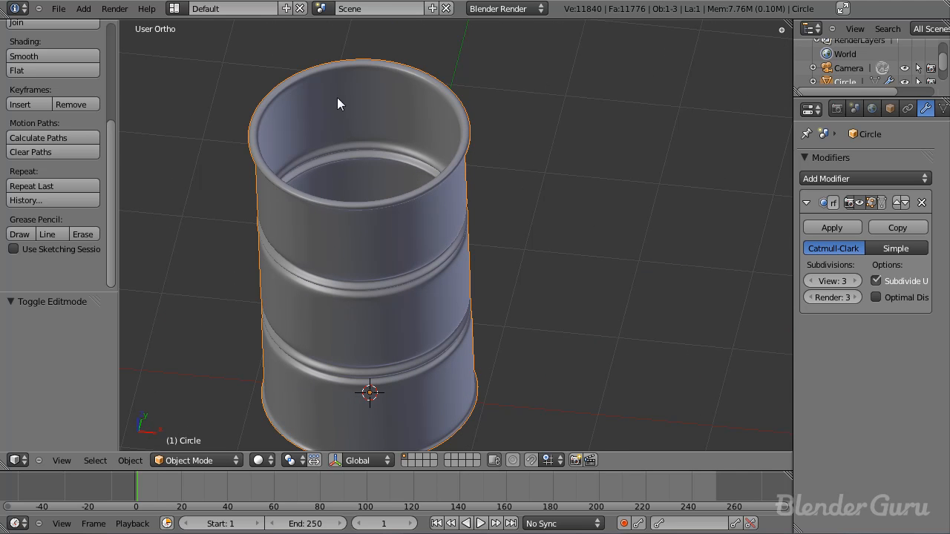
{"action": "middle_click_drag", "start_coordinate": [337, 97], "coordinate": [345, 135], "text": "shift"}
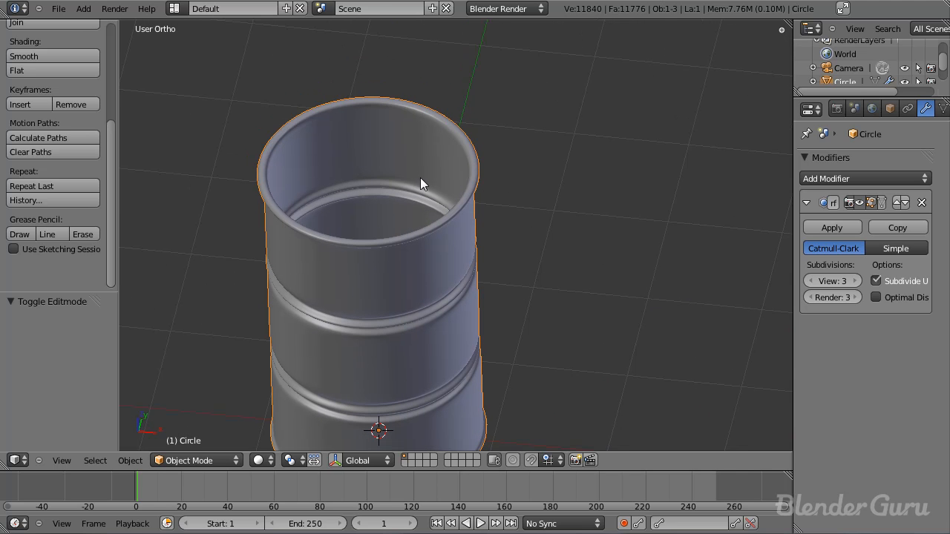
{"action": "middle_click_drag", "start_coordinate": [440, 229], "coordinate": [461, 180]}
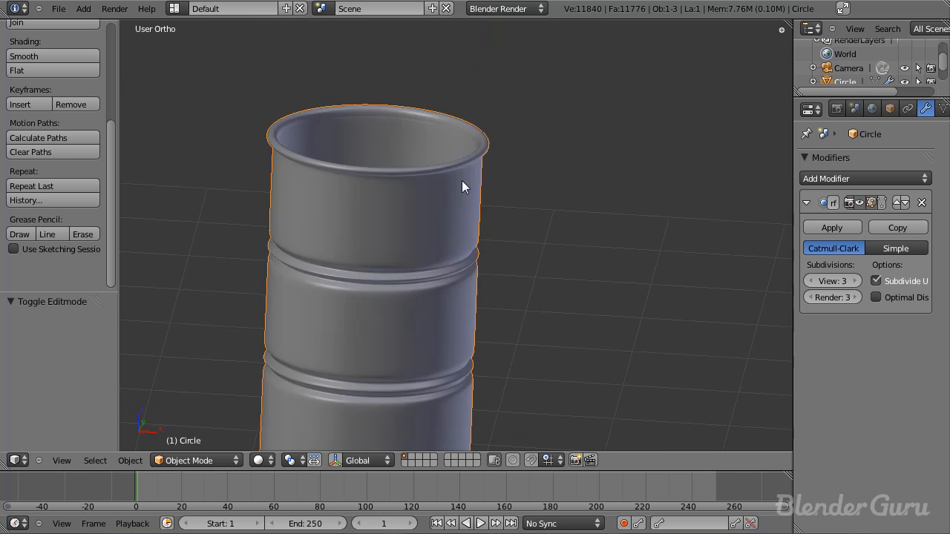
{"action": "key", "text": "KP_1"}
{"action": "key", "text": "KP_1"}
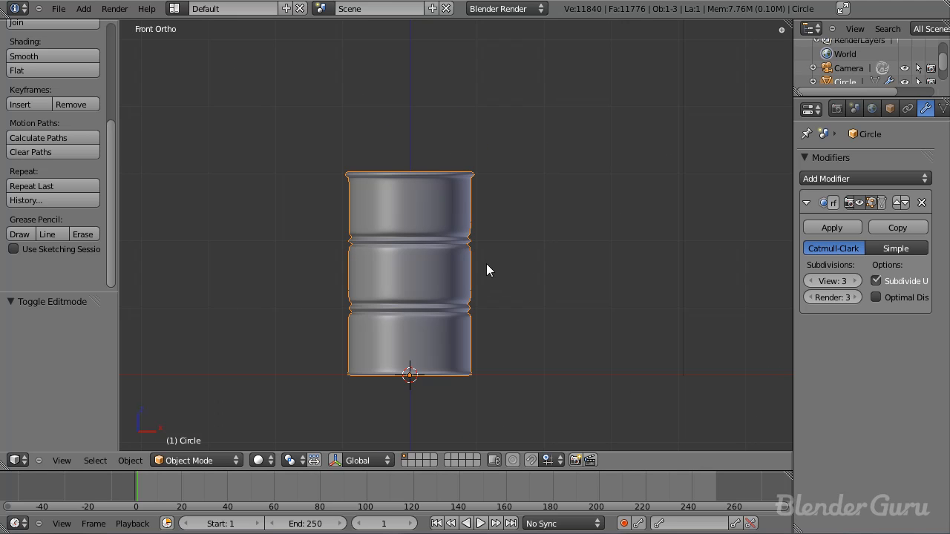
{"action": "middle_click_drag", "start_coordinate": [486, 271], "coordinate": [488, 310]}
{"action": "scroll", "coordinate": [488, 303], "scroll_direction": "up", "scroll_amount": 3}
{"action": "middle_click_drag", "start_coordinate": [464, 258], "coordinate": [442, 303]}
{"action": "scroll", "coordinate": [495, 308], "scroll_direction": "down", "scroll_amount": 3}
{"action": "scroll", "coordinate": [492, 294], "scroll_direction": "up", "scroll_amount": 8}
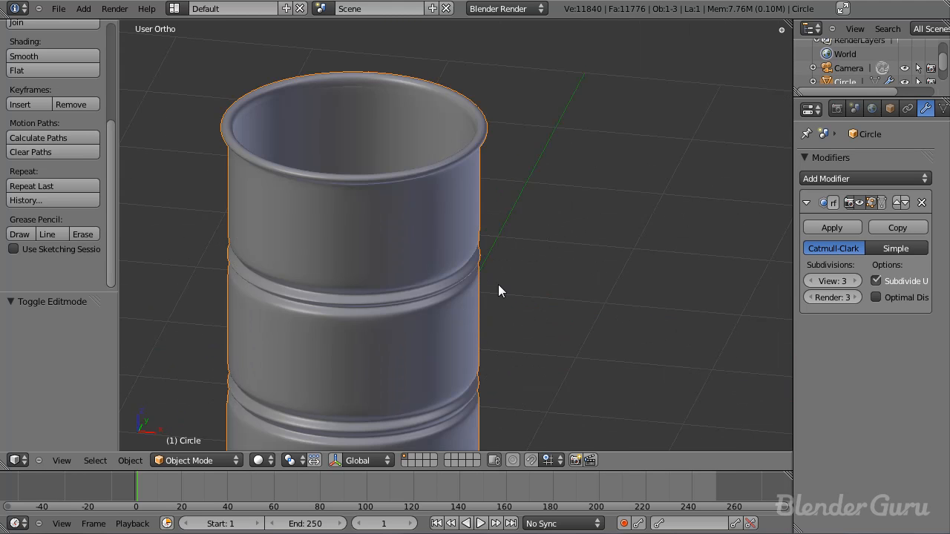
Step: Align the camera to the front view of the whole barrel
{"action": "key", "text": "KP_1"}
{"action": "key", "text": "KP_1"}
{"action": "key", "text": "KP_1"}
{"action": "scroll", "coordinate": [492, 283], "scroll_direction": "down", "scroll_amount": 6}
{"action": "scroll", "coordinate": [521, 297], "scroll_direction": "up", "scroll_amount": 2}
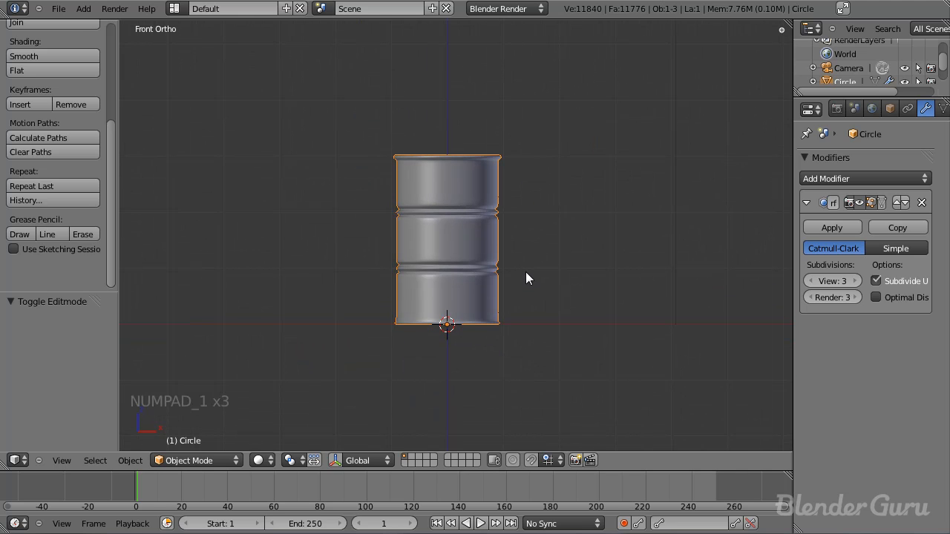
{"action": "key", "text": "ctrl+alt+KP_0"}
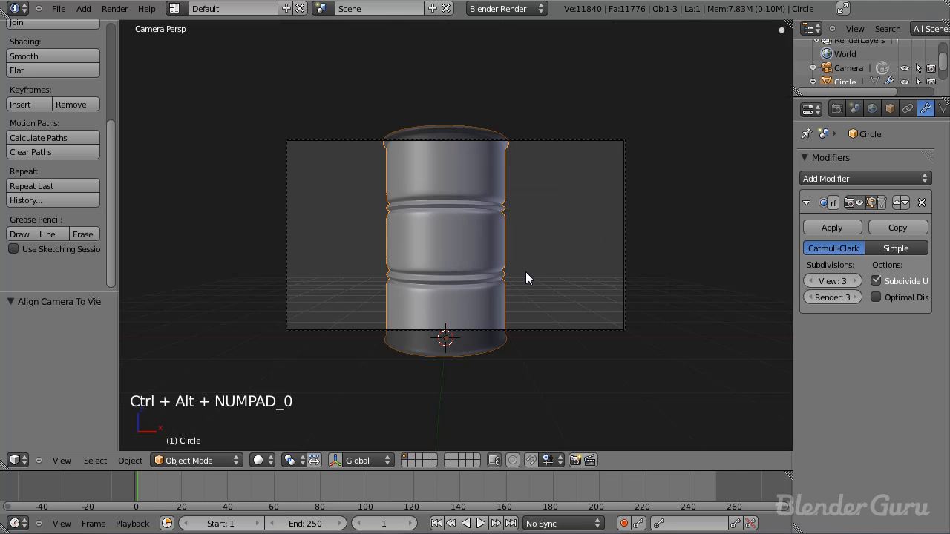
Step: Move the camera back about 3.83 along its local Z and about -0.121 along X to frame the barrel centrally
{"action": "right_click", "coordinate": [532, 328]}
{"action": "key", "text": "g"}
{"action": "middle_click", "coordinate": [536, 285]}
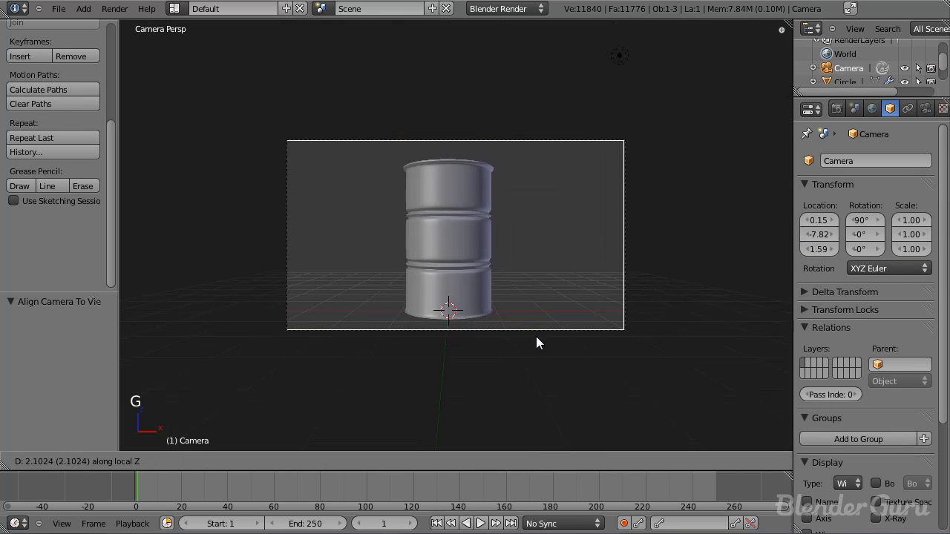
{"action": "left_click", "coordinate": [525, 343]}
{"action": "key", "text": "g"}
{"action": "key", "text": "x"}
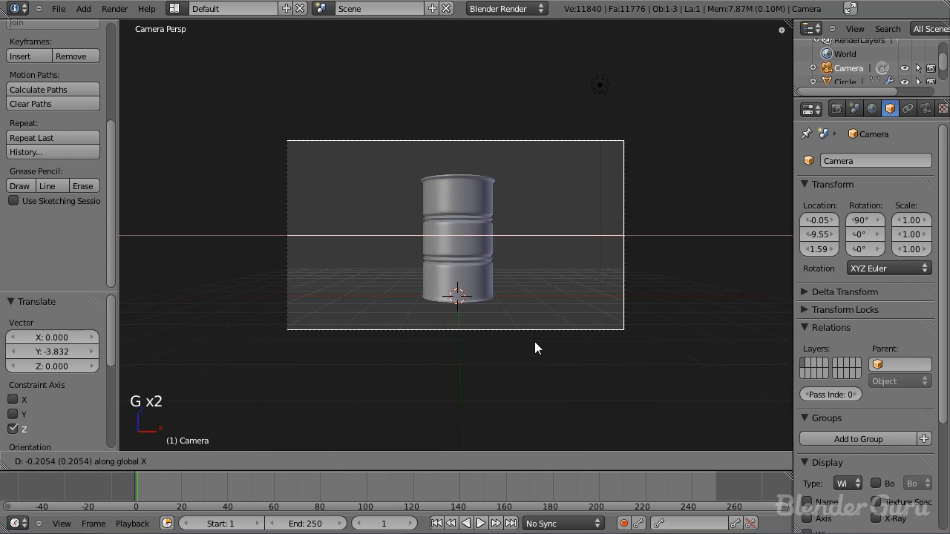
{"action": "left_click", "coordinate": [538, 341]}
{"action": "scroll", "coordinate": [540, 342], "scroll_direction": "up", "scroll_amount": 3}
Step: Select the lamp and move it in top view to the barrel's front-left side
{"action": "right_click", "coordinate": [639, 104]}
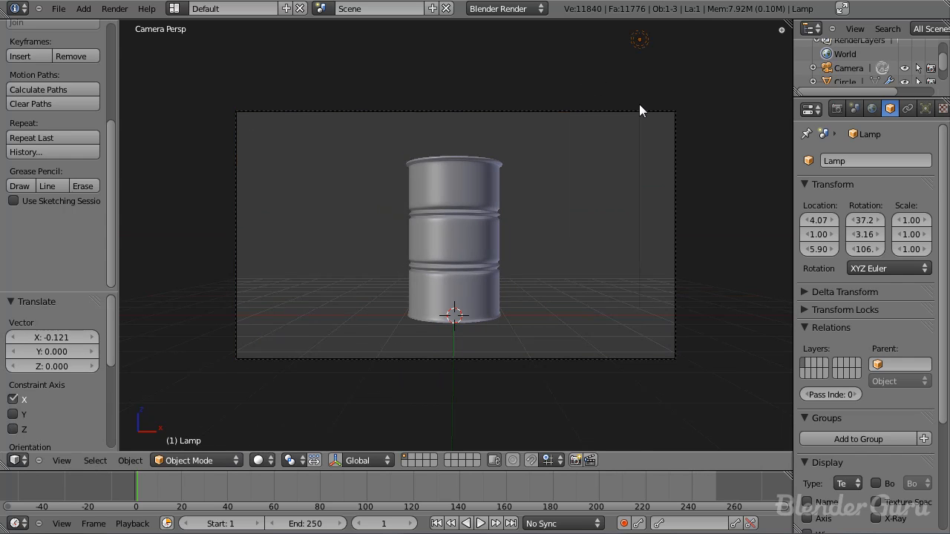
{"action": "key", "text": "KP_7"}
{"action": "scroll", "coordinate": [628, 245], "scroll_direction": "down", "scroll_amount": 5}
{"action": "key", "text": "g"}
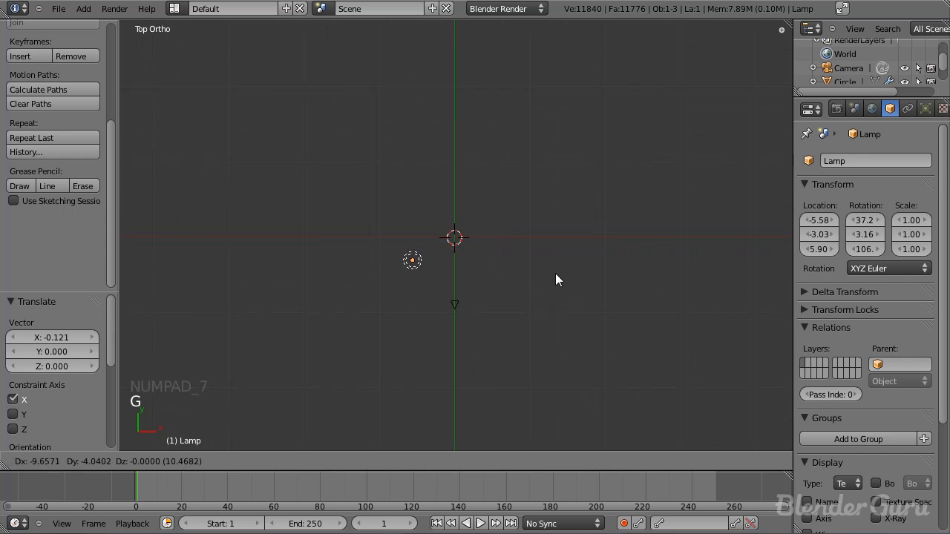
{"action": "left_click", "coordinate": [555, 274]}
Step: Change the lamp type to Sun, then rotate and reposition it in top view so its beam points toward the barrel
{"action": "left_click", "coordinate": [926, 108]}
{"action": "left_click", "coordinate": [837, 324]}
{"action": "scroll", "coordinate": [276, 344], "scroll_direction": "up", "scroll_amount": 4}
{"action": "key", "text": "r"}
{"action": "left_click", "coordinate": [533, 24]}
{"action": "key", "text": "g"}
{"action": "left_click", "coordinate": [551, 146]}
{"action": "key", "text": "r"}
{"action": "left_click", "coordinate": [535, 119]}
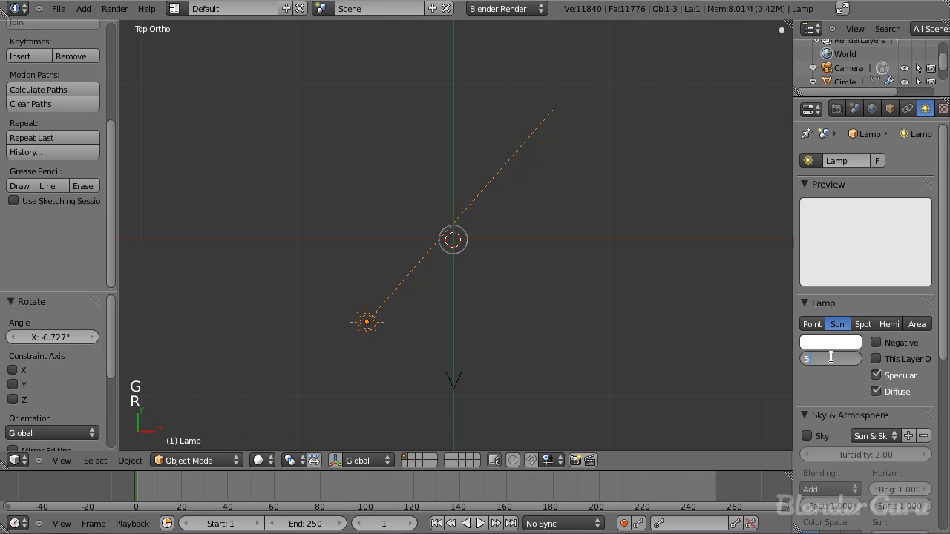
Step: Set the sun lamp's energy to 5 and rotate it a further 4.9° or so in top view to aim at the barrel
{"action": "key", "text": "Return"}
{"action": "middle_click_drag", "start_coordinate": [376, 326], "coordinate": [435, 290]}
{"action": "key", "text": "KP_7"}
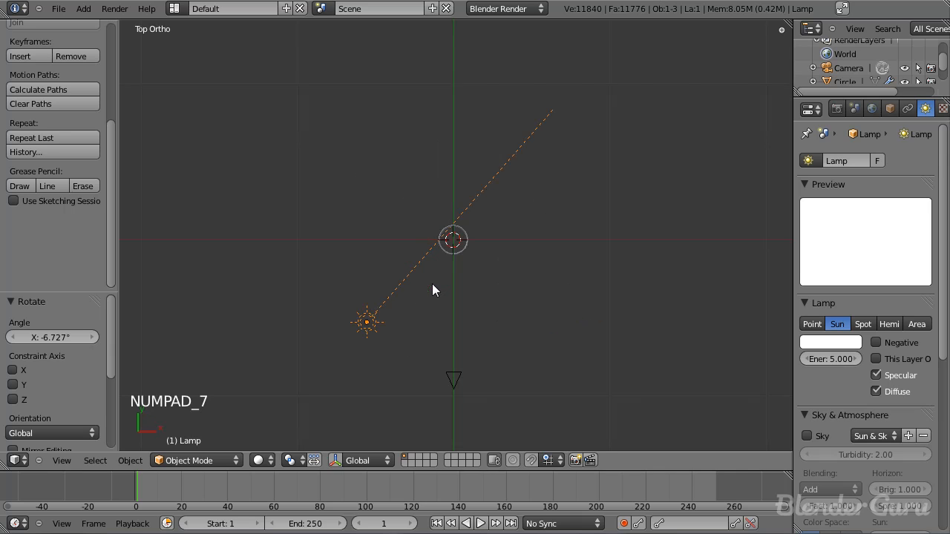
{"action": "key", "text": "r"}
{"action": "left_click", "coordinate": [544, 199]}
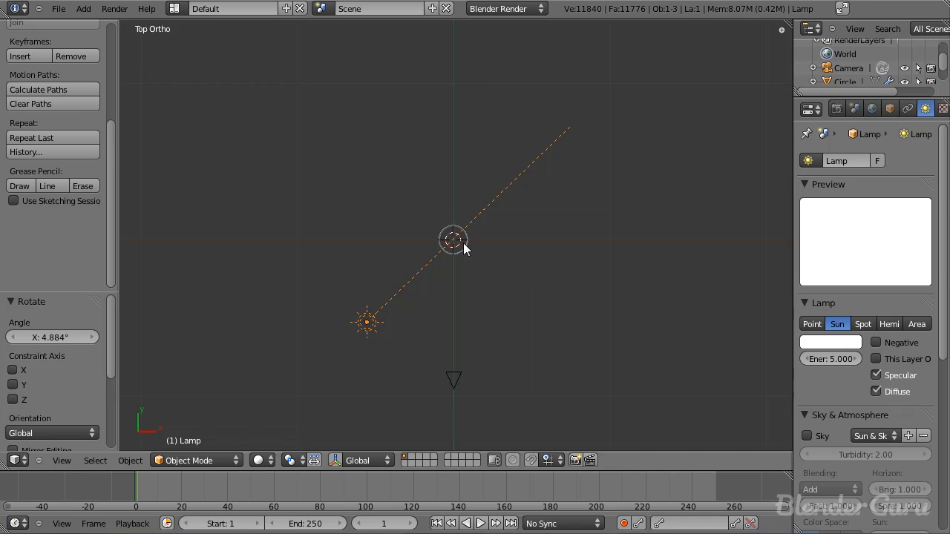
{"action": "mouse_move", "coordinate": [471, 247]}
{"action": "middle_mouse_down"}
{"action": "mouse_move", "coordinate": [445, 176]}
{"action": "mouse_move", "coordinate": [458, 243]}
{"action": "middle_mouse_up"}
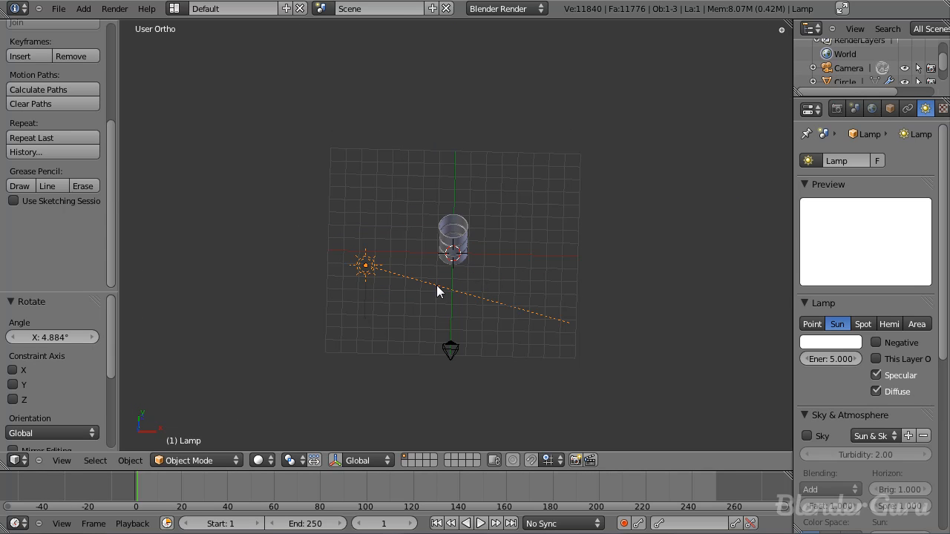
{"action": "key", "text": "KP_7"}
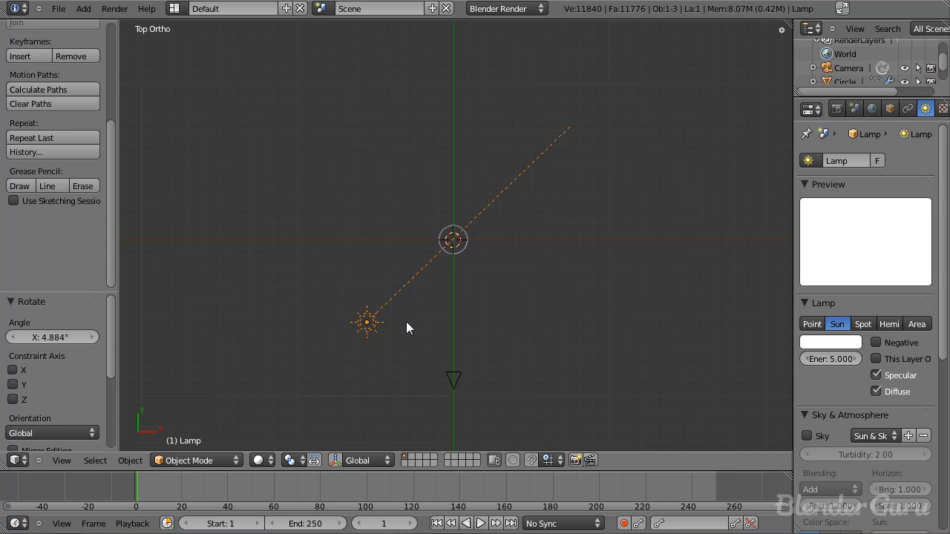
Step: Duplicate the sun lamp about 11.31 along X to the barrel's other side, and adjust the original lamp's colour
{"action": "key", "text": "shift+d"}
{"action": "key", "text": "x"}
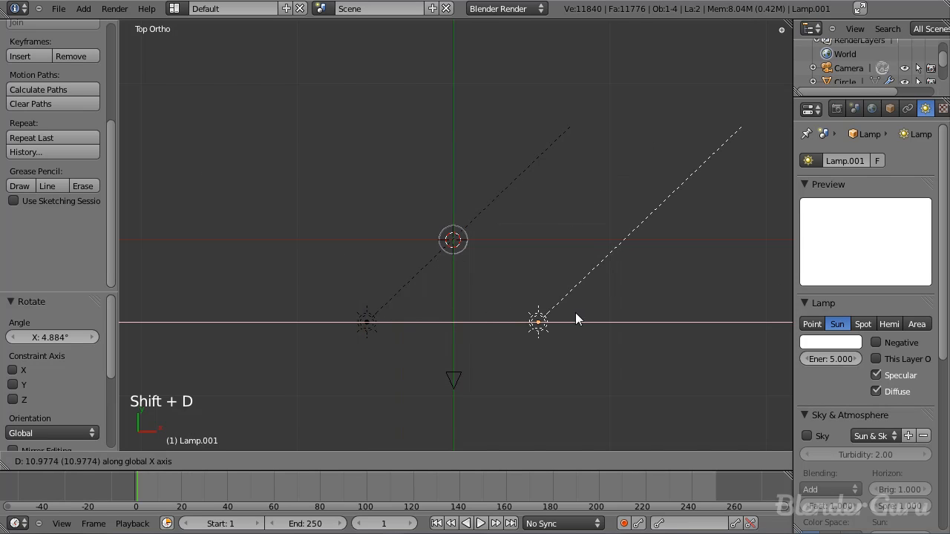
{"action": "left_click", "coordinate": [583, 312]}
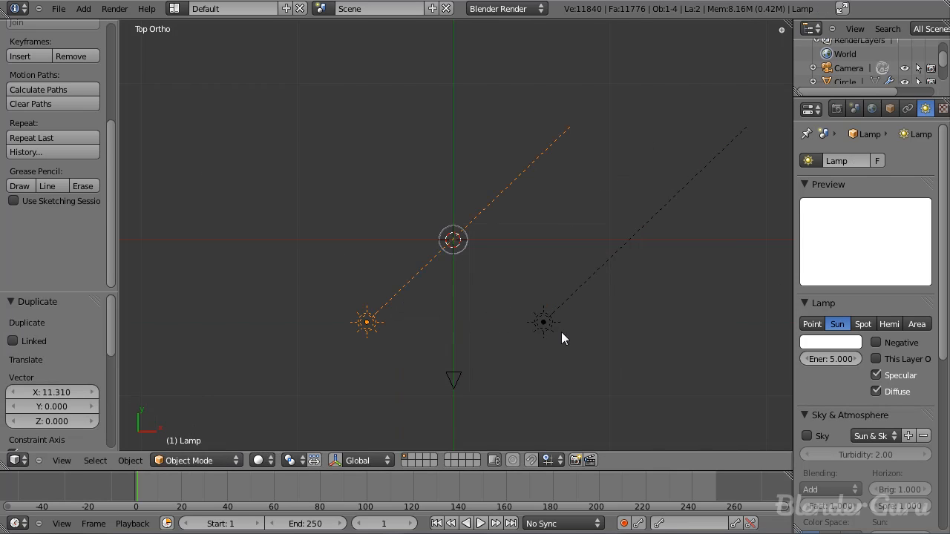
{"action": "left_click", "coordinate": [835, 342]}
{"action": "left_click_drag", "start_coordinate": [772, 205], "coordinate": [772, 207]}
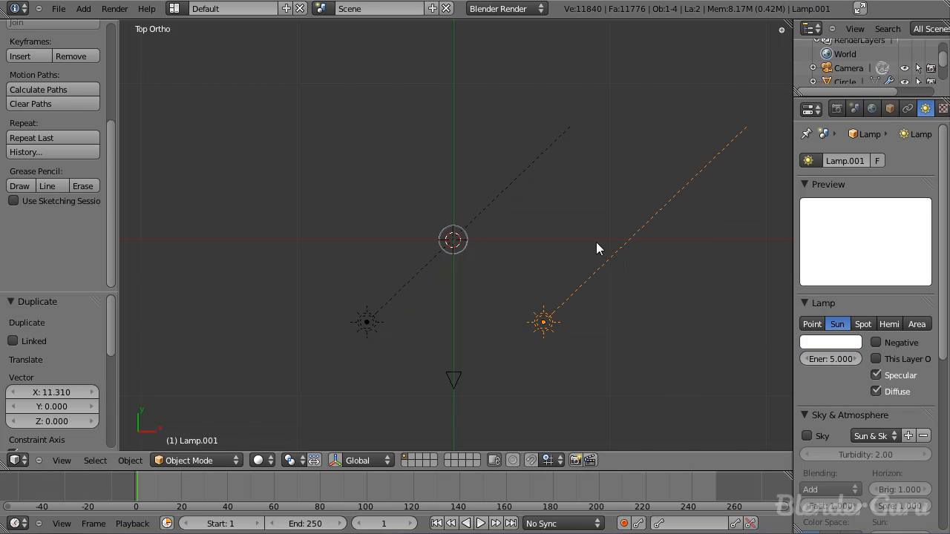
Step: Rotate the duplicated sun about -57° in top view toward the barrel, and tilt its beam upward in side view
{"action": "key", "text": "r"}
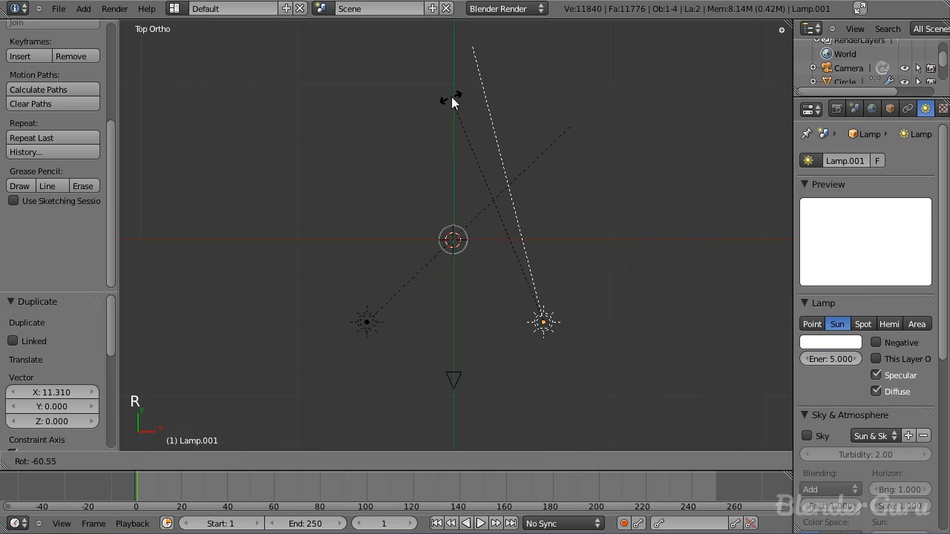
{"action": "left_click", "coordinate": [465, 93]}
{"action": "key", "text": "KP_3"}
{"action": "key", "text": "r"}
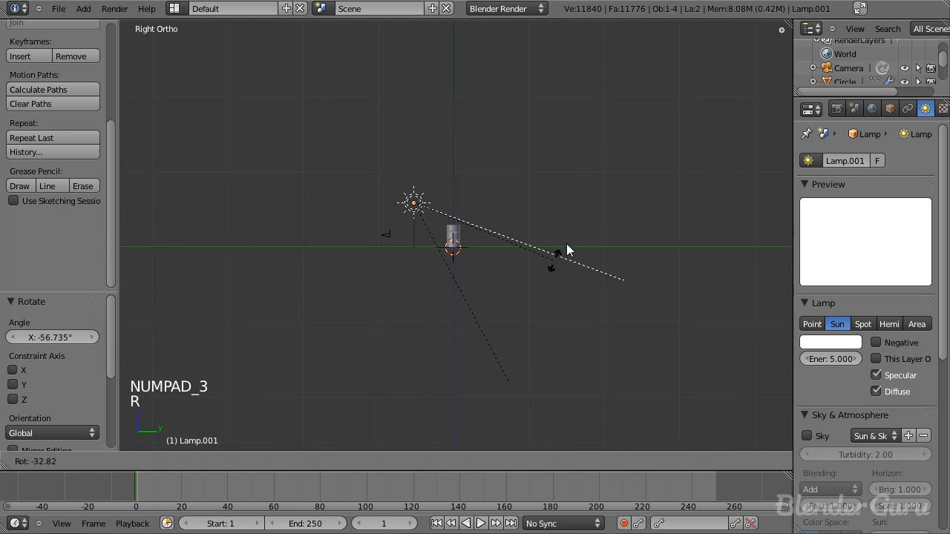
{"action": "left_click", "coordinate": [594, 197]}
Step: Lower the duplicated sun and shift it toward the camera, about -3.56 in Y and -3.52 in Z
{"action": "key", "text": "g"}
{"action": "left_click", "coordinate": [529, 263]}
{"action": "middle_click_drag", "start_coordinate": [529, 263], "coordinate": [689, 393]}
Step: Make the duplicated sun light blue with energy 0.7, and set its ray shadow samples to 8
{"action": "left_click", "coordinate": [838, 342]}
{"action": "left_click_drag", "start_coordinate": [799, 186], "coordinate": [815, 169]}
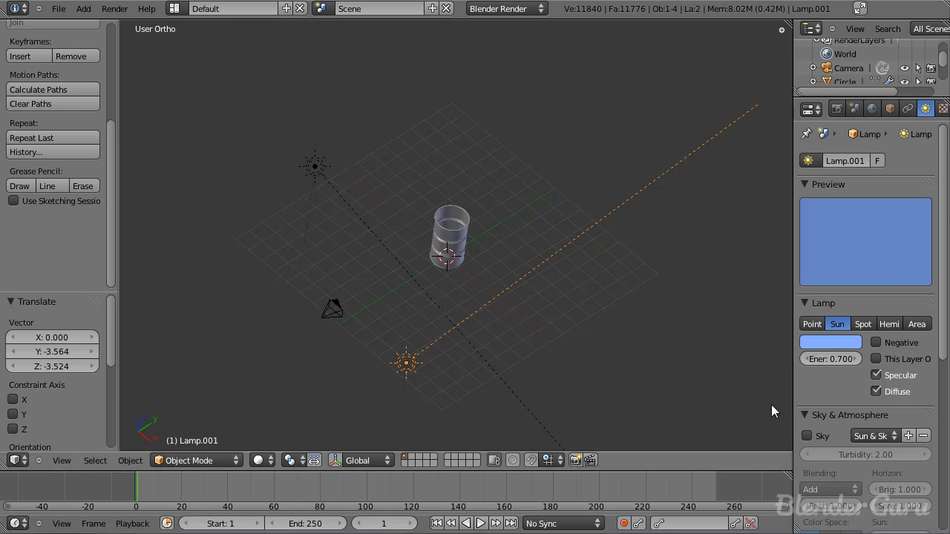
{"action": "scroll", "coordinate": [846, 319], "scroll_direction": "down", "scroll_amount": 8}
{"action": "scroll", "coordinate": [851, 230], "scroll_direction": "up", "scroll_amount": 8}
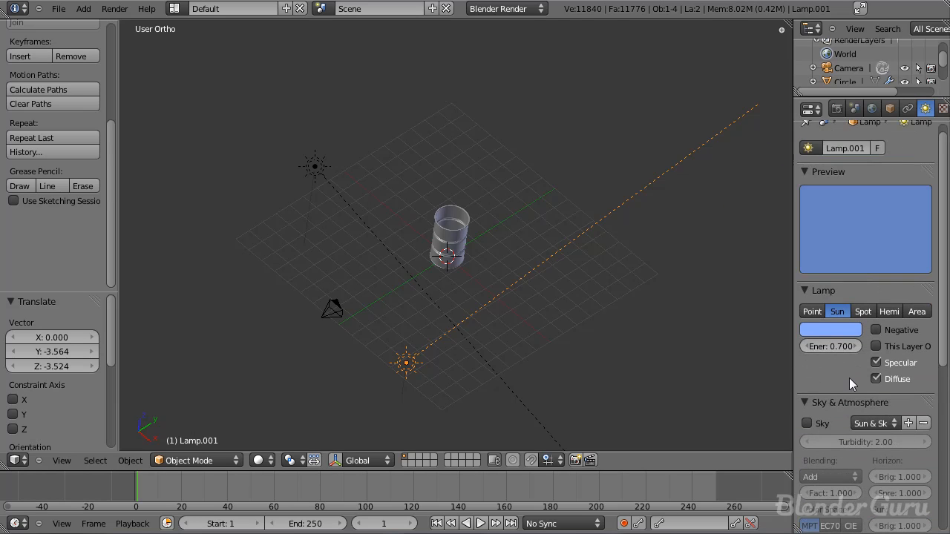
{"action": "scroll", "coordinate": [884, 365], "scroll_direction": "down", "scroll_amount": 8}
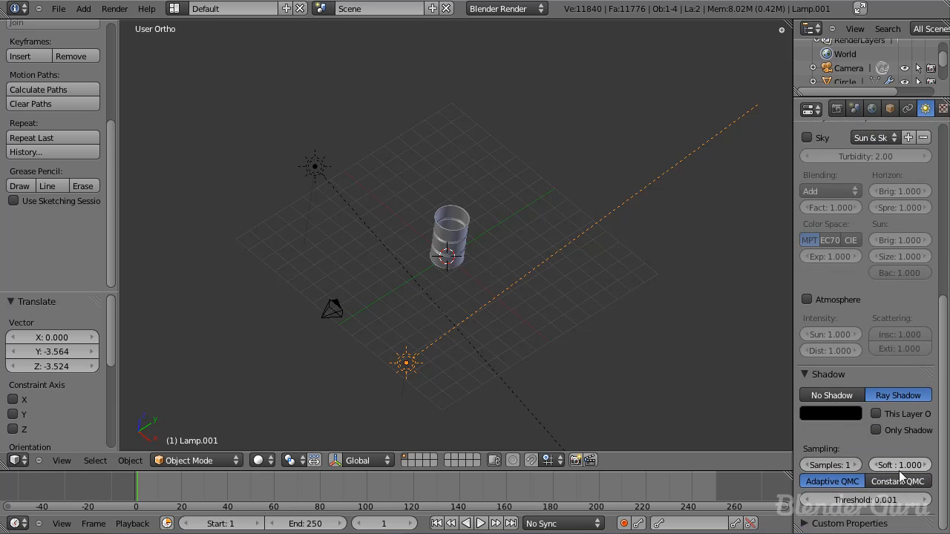
{"action": "left_click", "coordinate": [855, 465]}
{"action": "middle_click_drag", "start_coordinate": [530, 265], "coordinate": [519, 235]}
{"action": "middle_click_drag", "start_coordinate": [540, 324], "coordinate": [601, 267]}
{"action": "key", "text": "KP_0"}
Step: Save the Blender file as tutorial2 in C:\Design\Blender Guru\Oil Drum
{"action": "key", "text": "ctrl+s"}
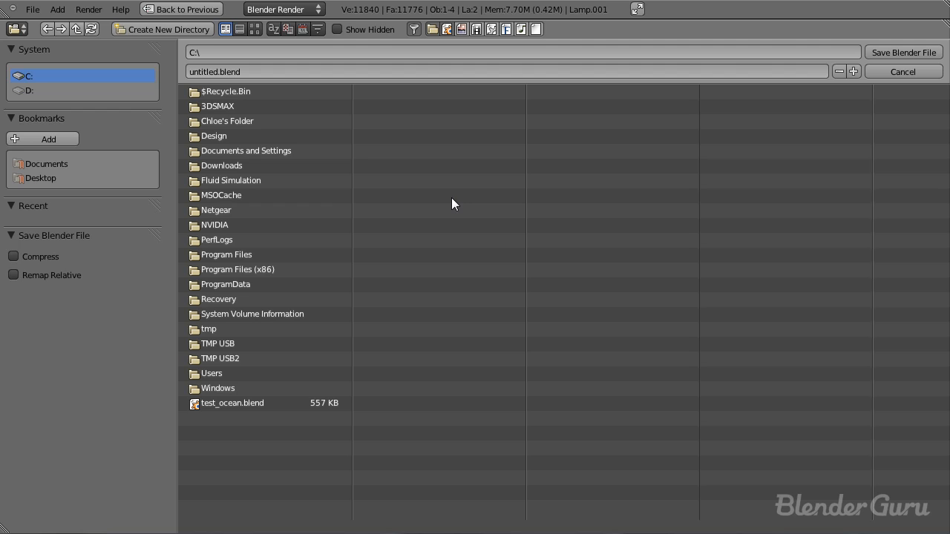
{"action": "left_click", "coordinate": [231, 135]}
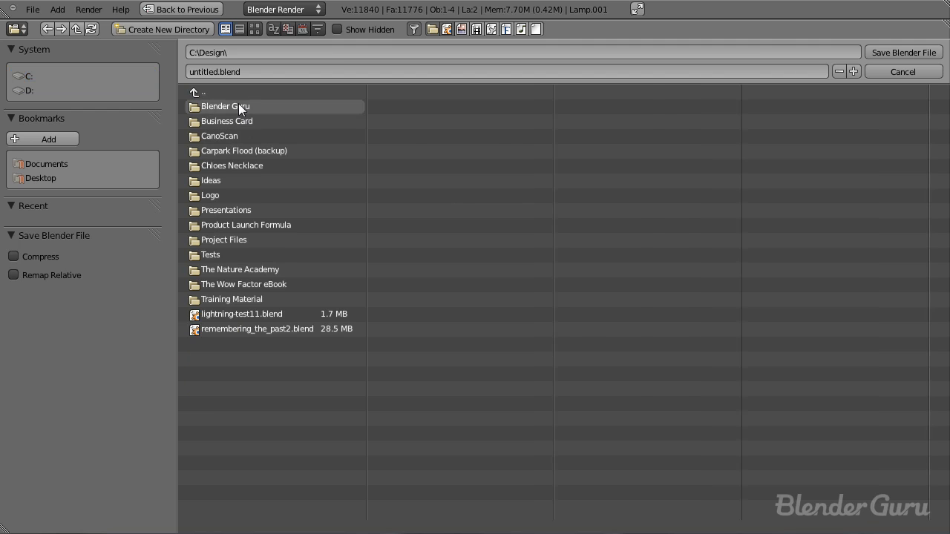
{"action": "left_click", "coordinate": [238, 106]}
{"action": "left_click", "coordinate": [447, 316]}
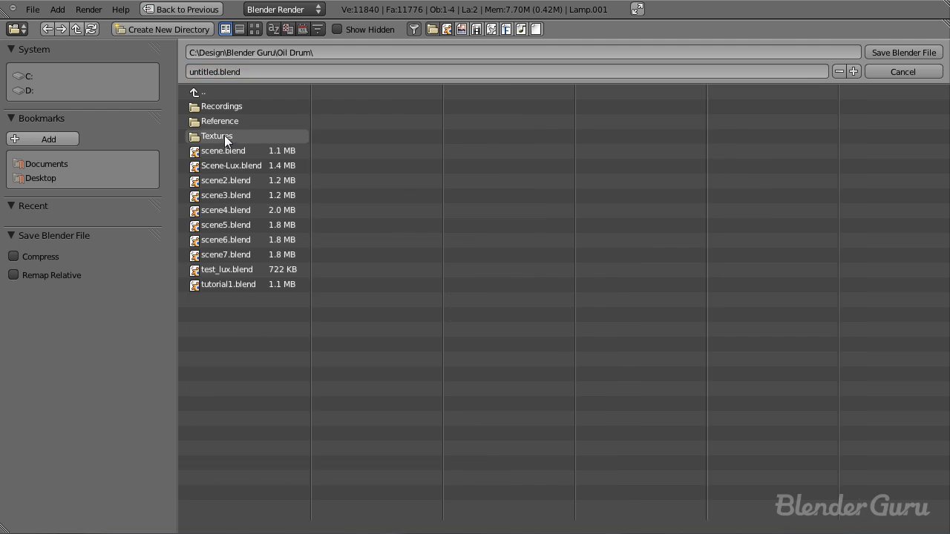
{"action": "left_click", "coordinate": [251, 69]}
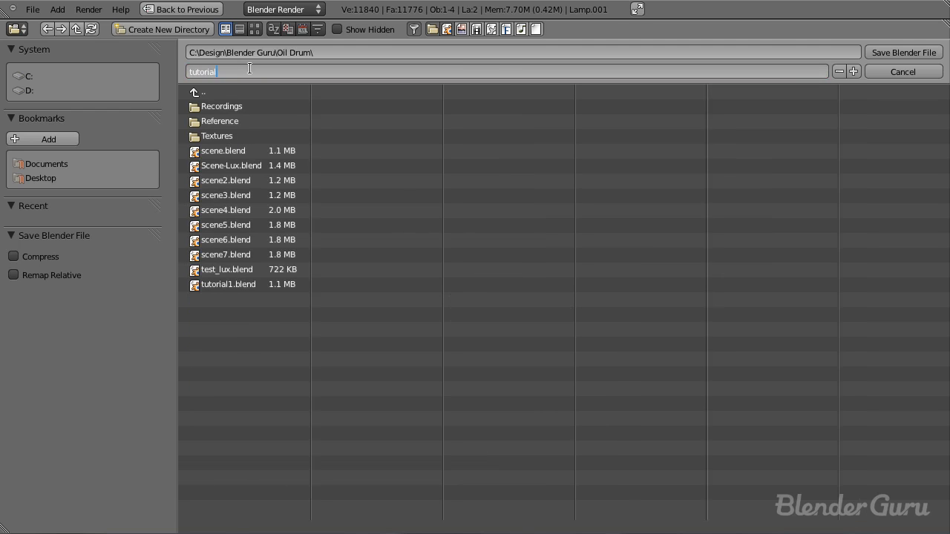
{"action": "type", "text": "tutorial2"}
{"action": "key", "text": "Return"}
{"action": "left_click", "coordinate": [920, 52]}
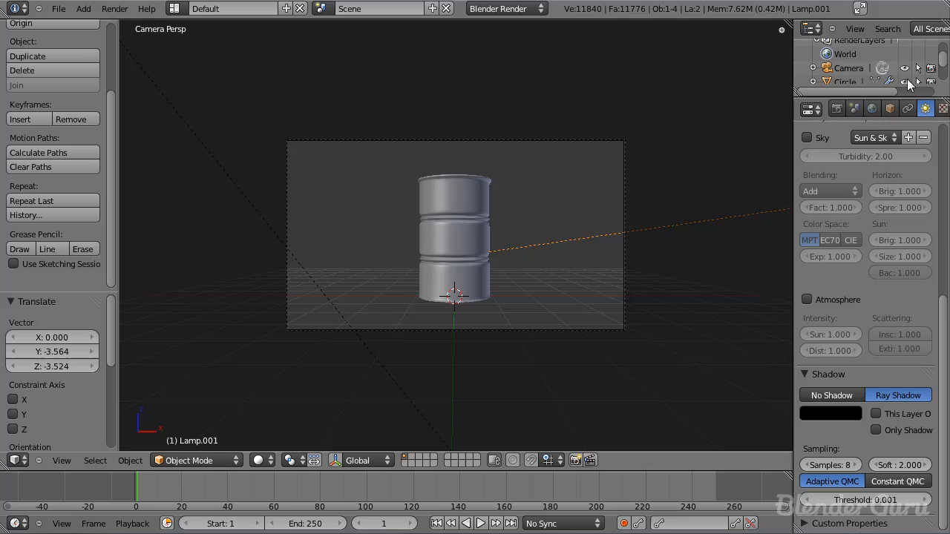
Step: Return to the camera view and render the barrel with the two sun lamps
{"action": "scroll", "coordinate": [557, 293], "scroll_direction": "down", "scroll_amount": 5}
{"action": "middle_click_drag", "start_coordinate": [567, 260], "coordinate": [406, 307]}
{"action": "key", "text": "KP_0"}
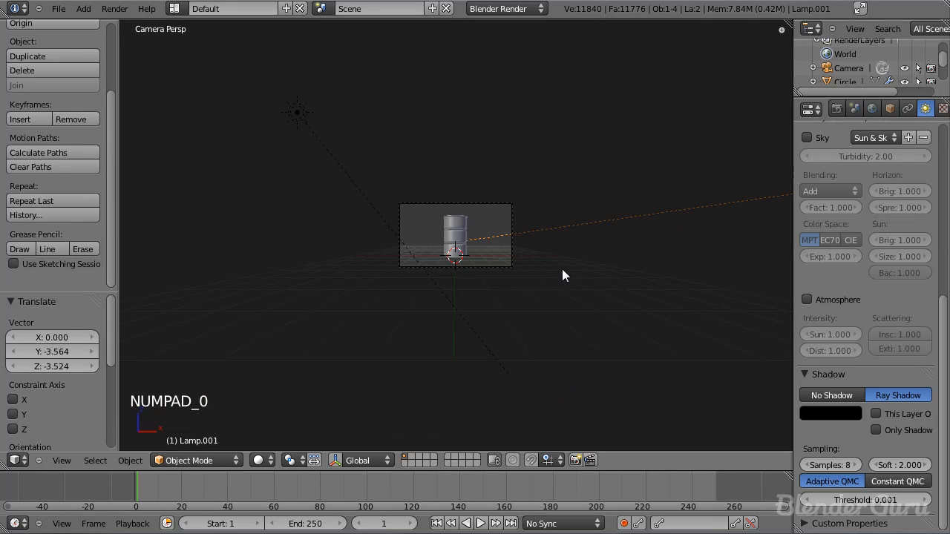
{"action": "scroll", "coordinate": [535, 276], "scroll_direction": "up", "scroll_amount": 4}
{"action": "key", "text": "F12"}
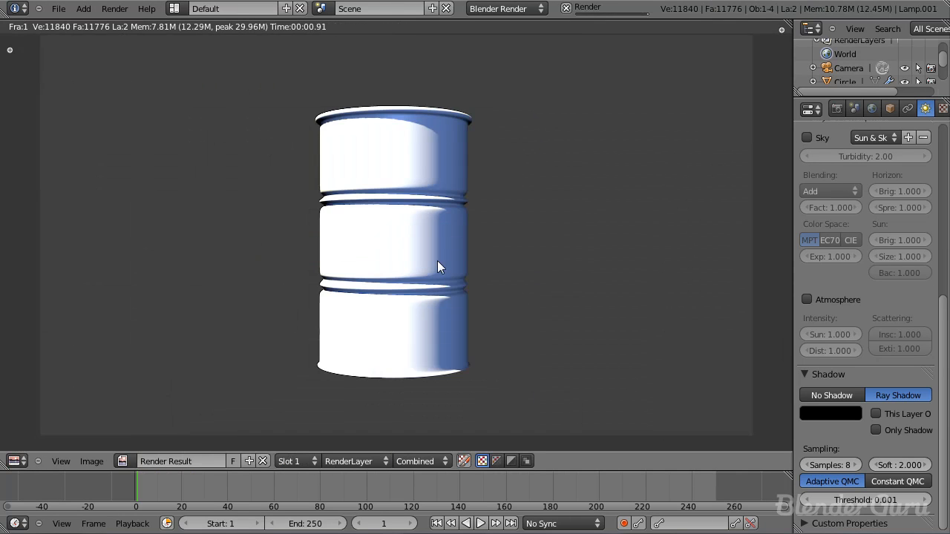
{"action": "scroll", "coordinate": [437, 260], "scroll_direction": "down", "scroll_amount": 3}
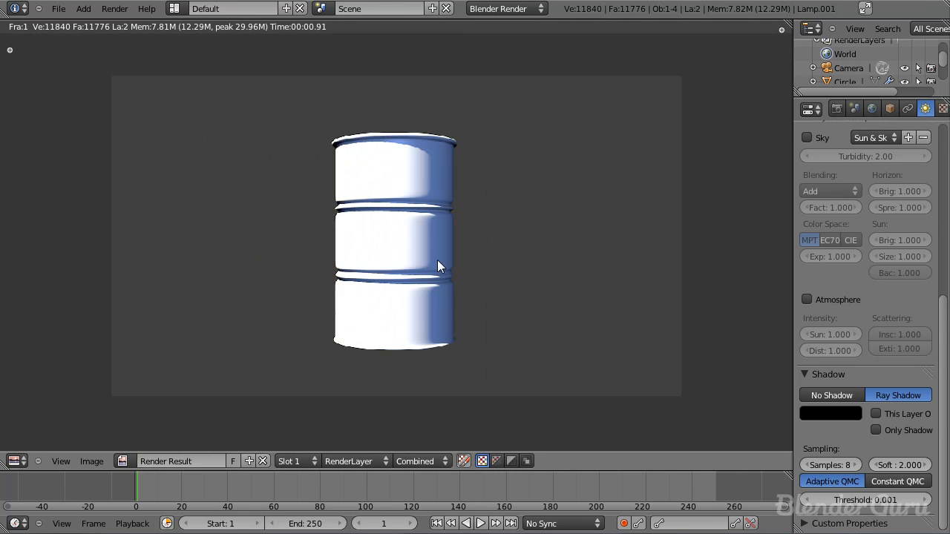
Step: Close the render result, select the barrel, and enlarge the properties editor to a wider, full-height area
{"action": "key", "text": "Escape"}
{"action": "right_click", "coordinate": [465, 215]}
{"action": "left_click_drag", "start_coordinate": [805, 92], "coordinate": [709, 124]}
{"action": "scroll", "coordinate": [861, 192], "scroll_direction": "up", "scroll_amount": 6}
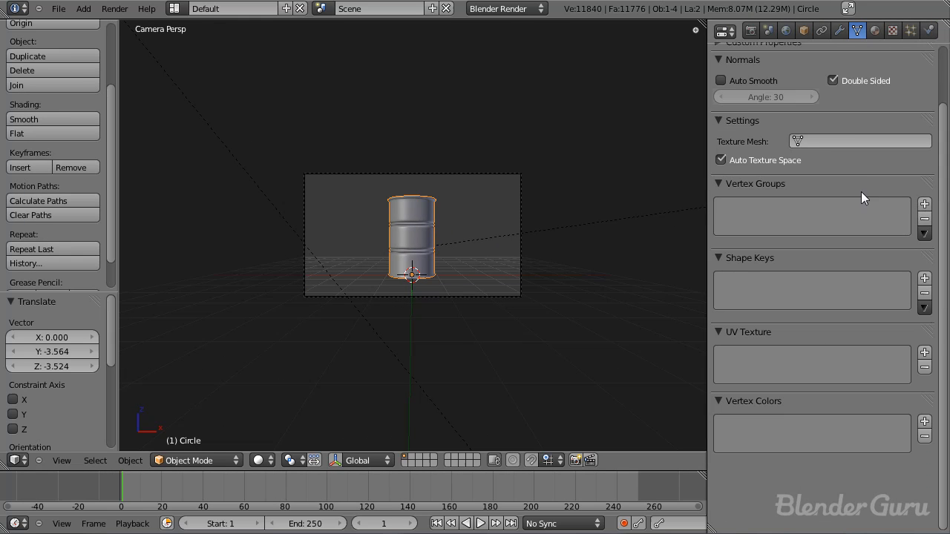
Step: Remove the timeline and tool shelf from the layout to enlarge the 3D view, and save the file
{"action": "left_click_drag", "start_coordinate": [6, 465], "coordinate": [15, 491]}
{"action": "key", "text": "t"}
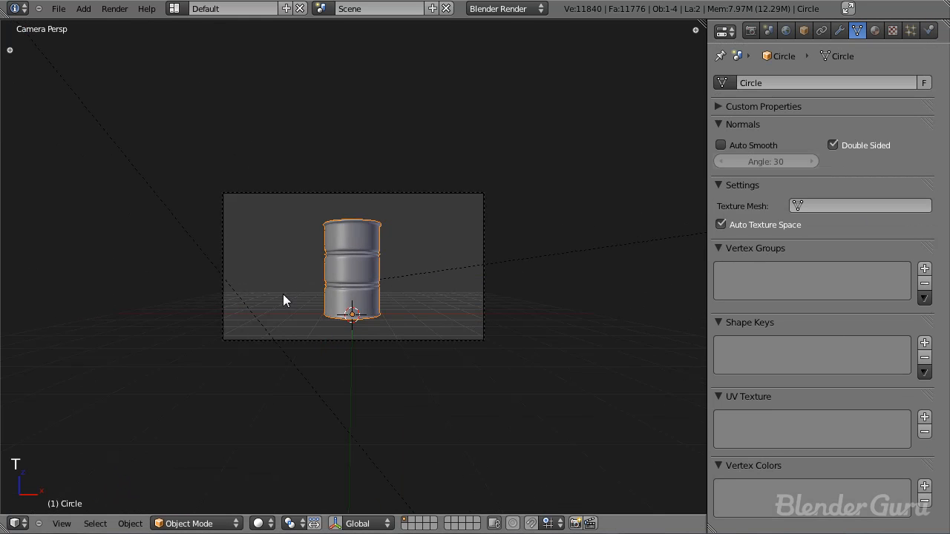
{"action": "scroll", "coordinate": [348, 294], "scroll_direction": "up", "scroll_amount": 2}
{"action": "key", "text": "ctrl+s"}
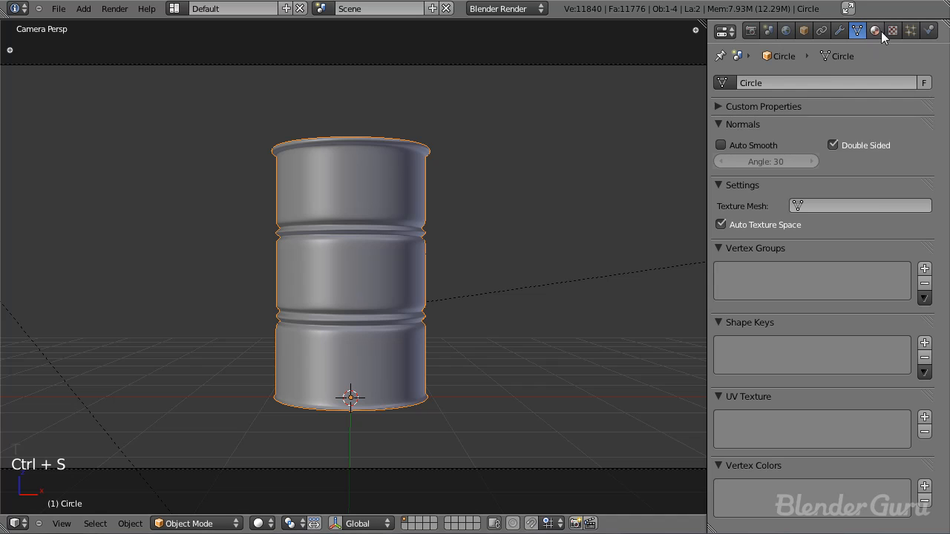
Step: Add a new material to the barrel and set its diffuse colour to a darkened red, about R 0.674, G 0.008, B 0
{"action": "left_click", "coordinate": [876, 31]}
{"action": "left_click", "coordinate": [788, 131]}
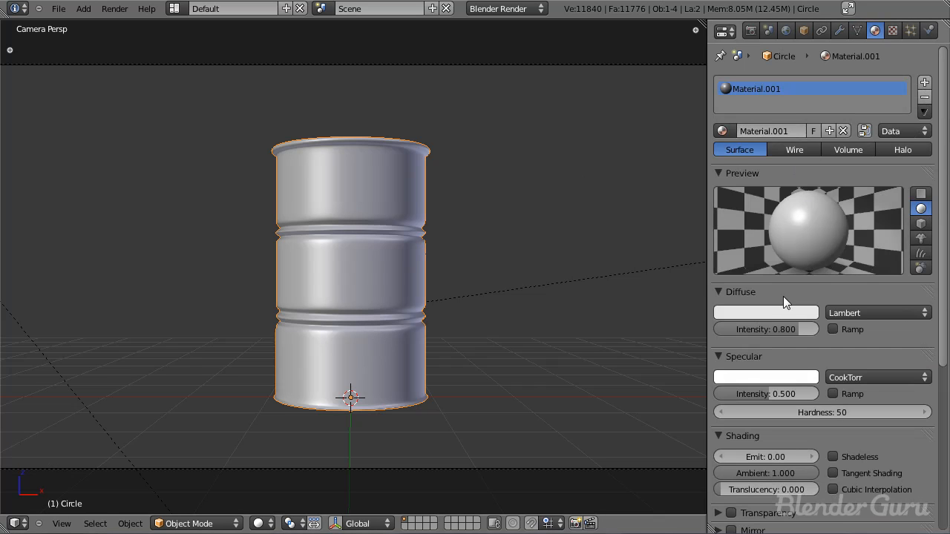
{"action": "left_click", "coordinate": [766, 312]}
{"action": "left_click_drag", "start_coordinate": [738, 195], "coordinate": [740, 228]}
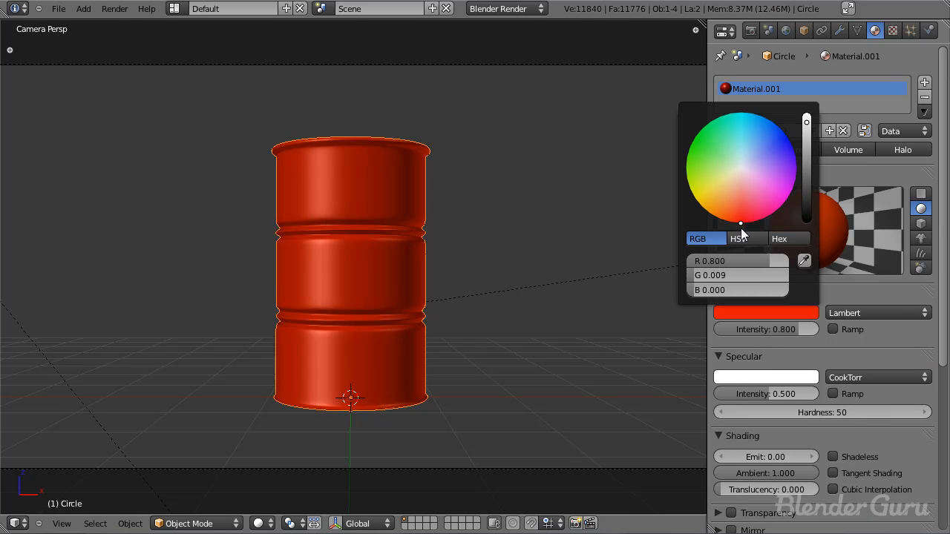
{"action": "left_click", "coordinate": [807, 130]}
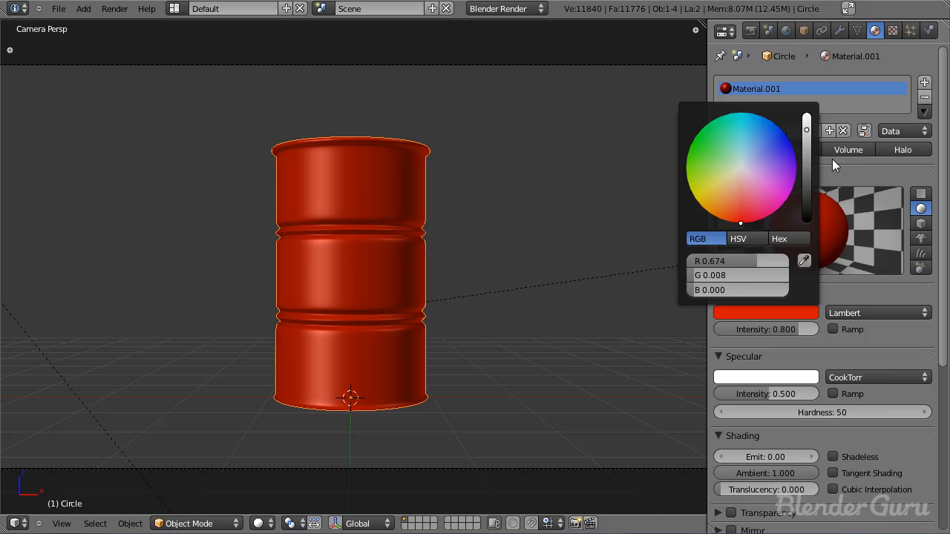
Step: Adjust the barrel material's diffuse colour to a slightly softer orange-red and set its specular intensity to 0
{"action": "left_click", "coordinate": [761, 316]}
{"action": "left_click_drag", "start_coordinate": [740, 218], "coordinate": [739, 227]}
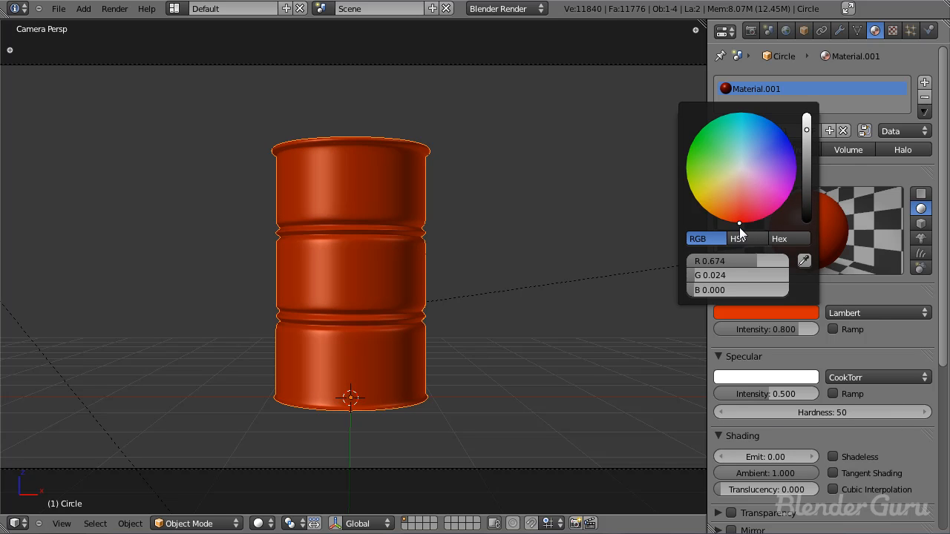
{"action": "mouse_move", "coordinate": [745, 265]}
{"action": "left_mouse_down"}
{"action": "mouse_move", "coordinate": [802, 261]}
{"action": "mouse_move", "coordinate": [744, 265]}
{"action": "left_mouse_up"}
{"action": "left_click", "coordinate": [765, 314]}
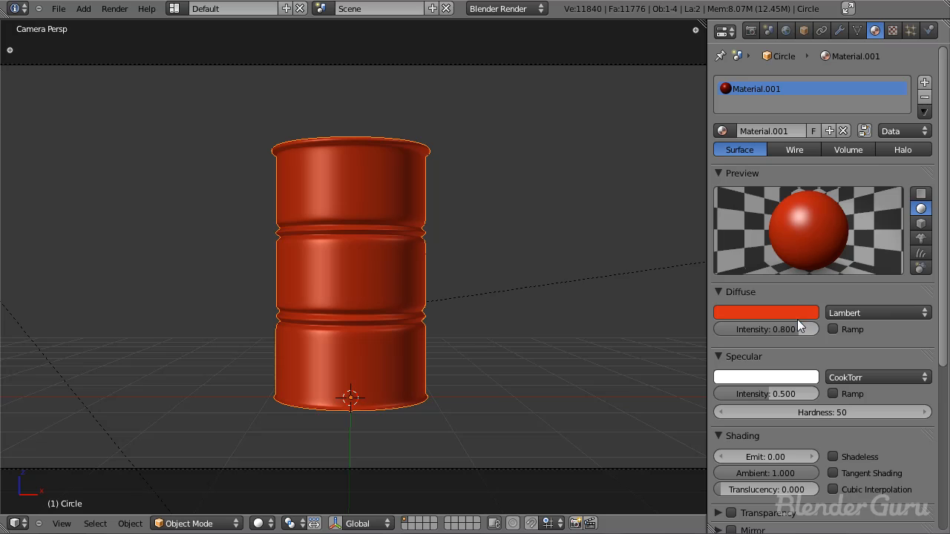
{"action": "key", "text": "BackSpace"}
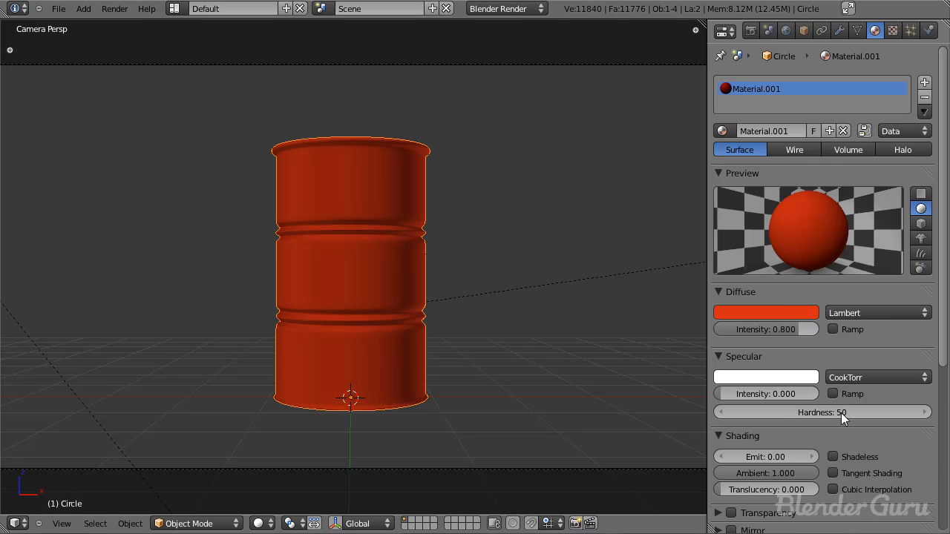
{"action": "scroll", "coordinate": [832, 270], "scroll_direction": "down", "scroll_amount": 5}
{"action": "scroll", "coordinate": [846, 486], "scroll_direction": "up", "scroll_amount": 5}
Step: Add a new texture to the barrel material and name it Rust Leak
{"action": "left_click", "coordinate": [894, 31]}
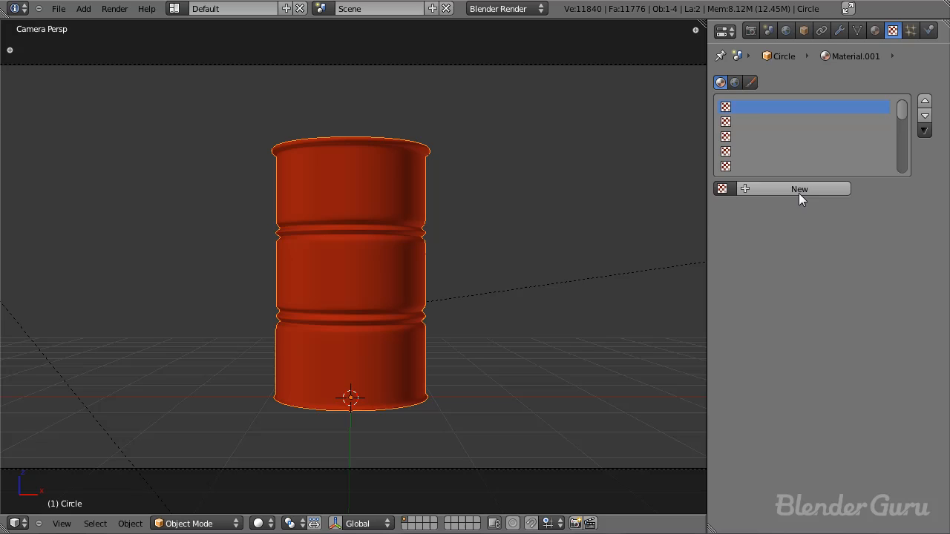
{"action": "left_click", "coordinate": [797, 190]}
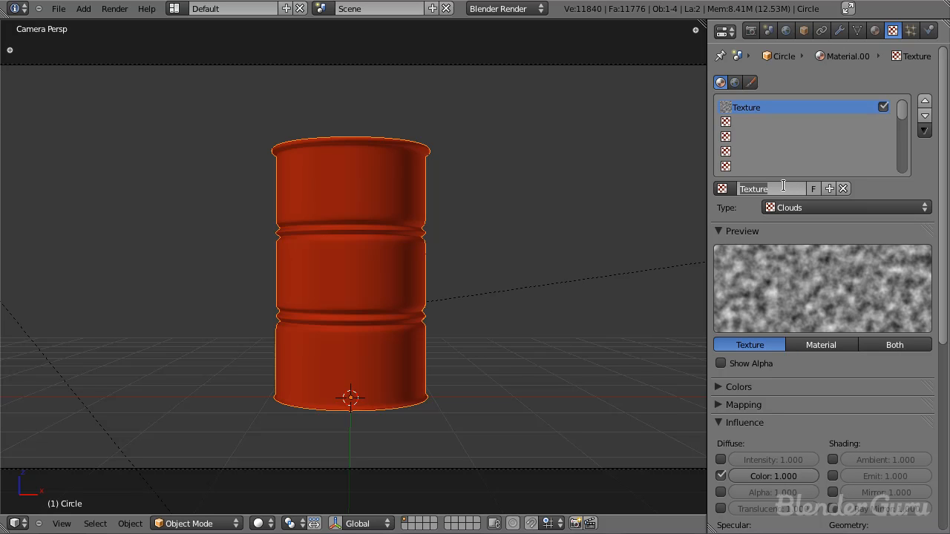
{"action": "type", "text": "Rust Leak"}
{"action": "key", "text": "Return"}
{"action": "scroll", "coordinate": [490, 273], "scroll_direction": "up", "scroll_amount": 3}
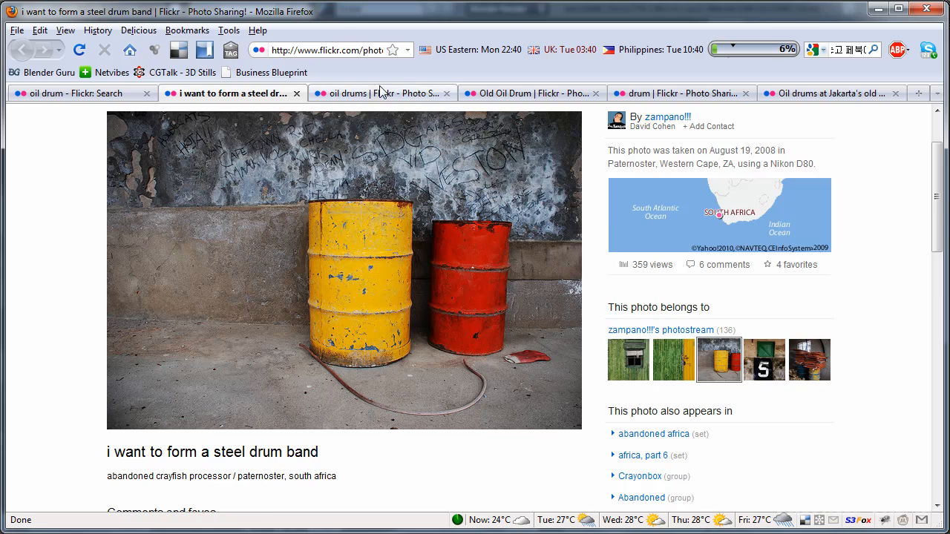
Step: Switch to Firefox and examine the Flickr reference photos of oil drums for rust, stains and paint wear
{"action": "left_click", "coordinate": [431, 93]}
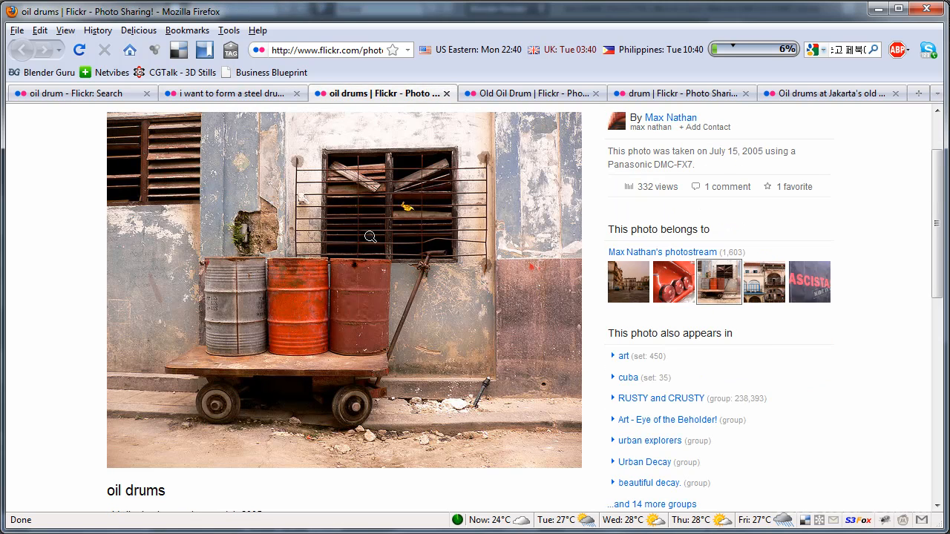
{"action": "left_click", "coordinate": [499, 92]}
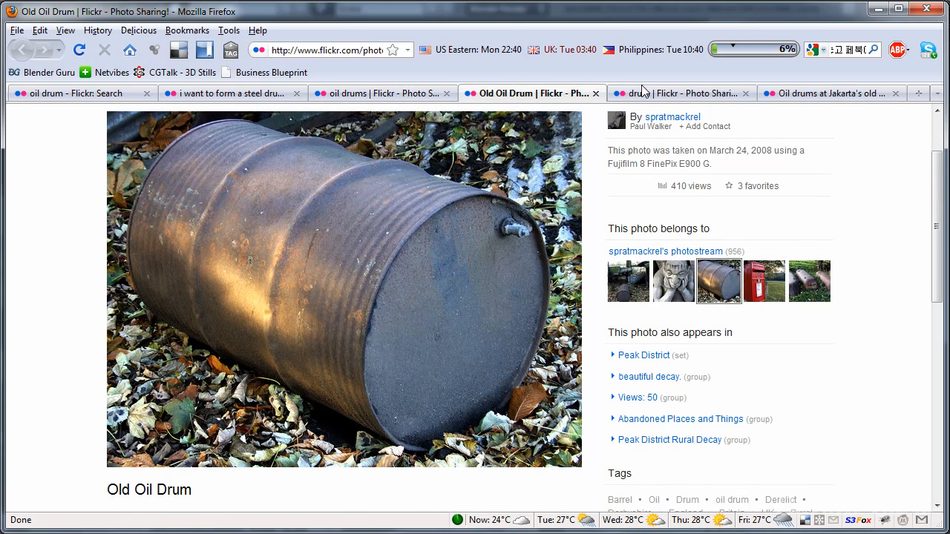
{"action": "left_click", "coordinate": [665, 97]}
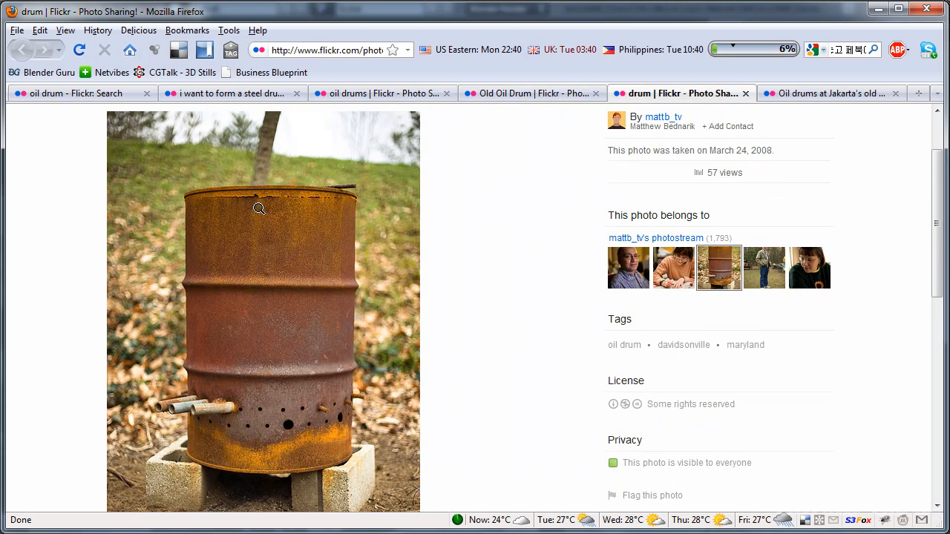
{"action": "left_click", "coordinate": [848, 96]}
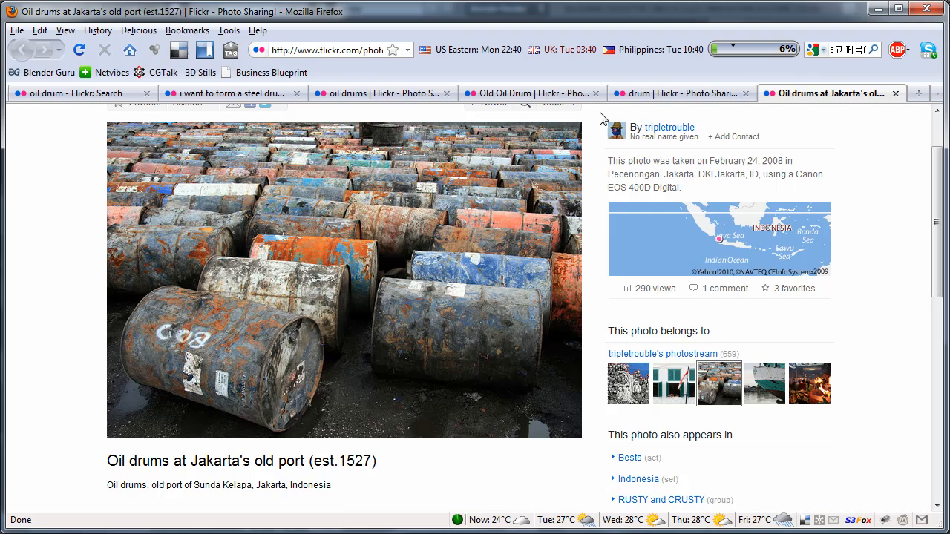
{"action": "left_click", "coordinate": [663, 95]}
{"action": "left_click", "coordinate": [823, 94]}
{"action": "left_click", "coordinate": [649, 92]}
{"action": "key", "text": "alt+Tab"}
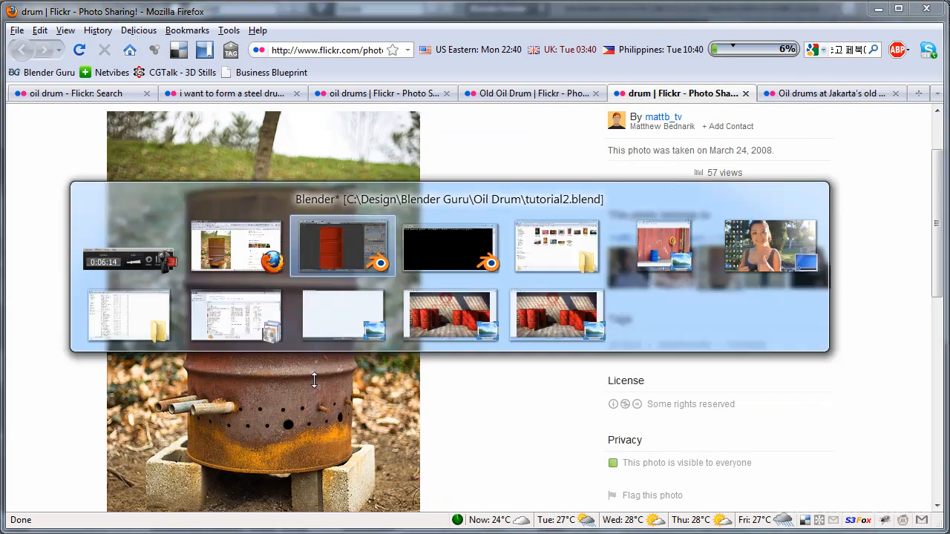
Step: Back in Blender, set the Rust Leak texture type to Image or Movie and load RustLeak0007_L.jpg from the Textures folder
{"action": "left_click", "coordinate": [793, 209]}
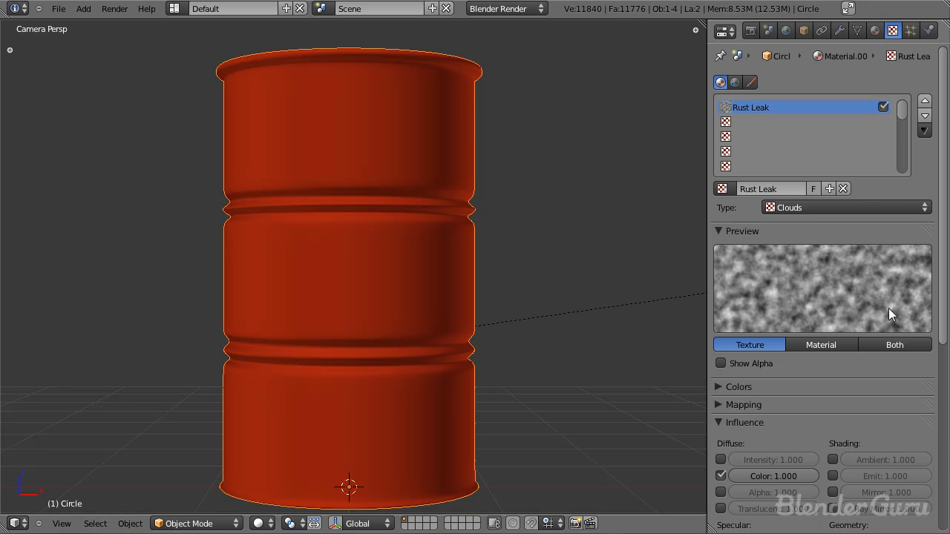
{"action": "left_click", "coordinate": [819, 207]}
{"action": "left_click", "coordinate": [812, 303]}
{"action": "scroll", "coordinate": [853, 319], "scroll_direction": "down", "scroll_amount": 3}
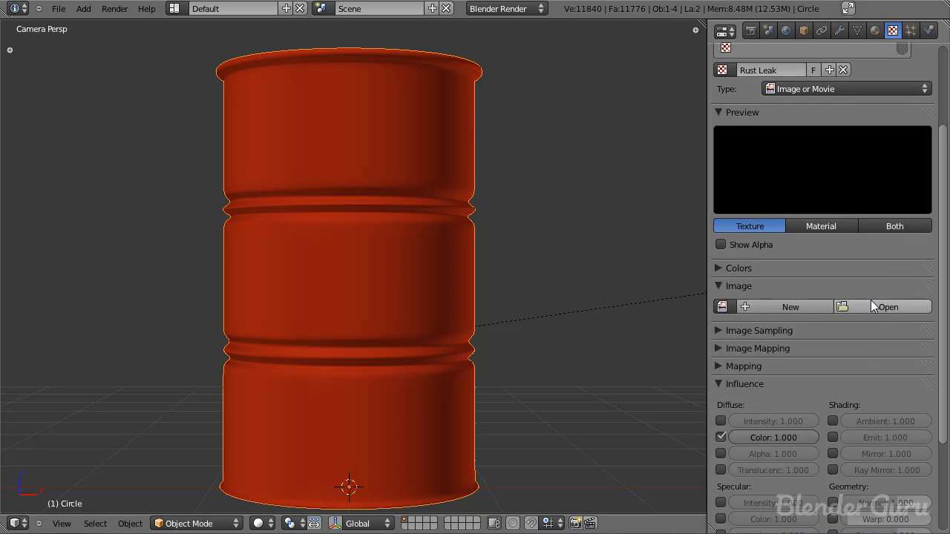
{"action": "left_click", "coordinate": [870, 300]}
{"action": "left_click", "coordinate": [222, 136]}
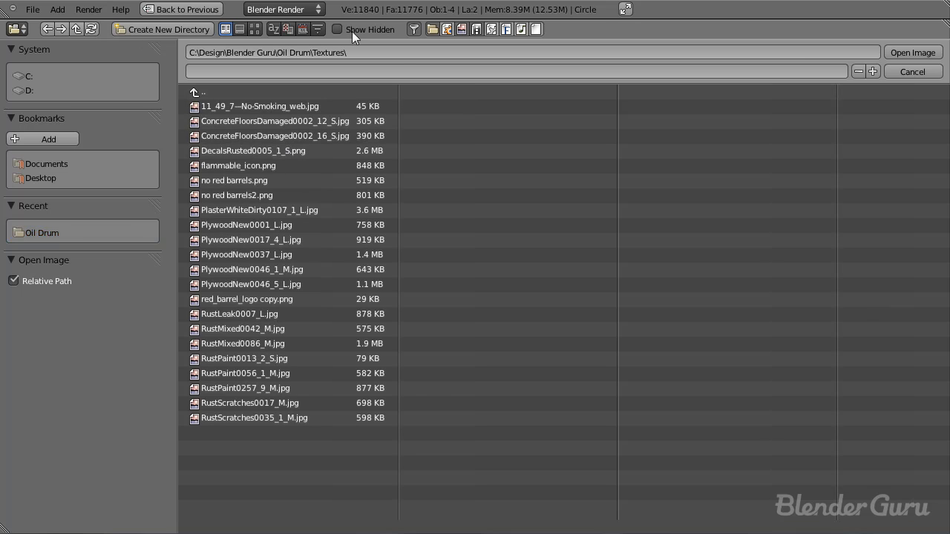
{"action": "left_click", "coordinate": [255, 29]}
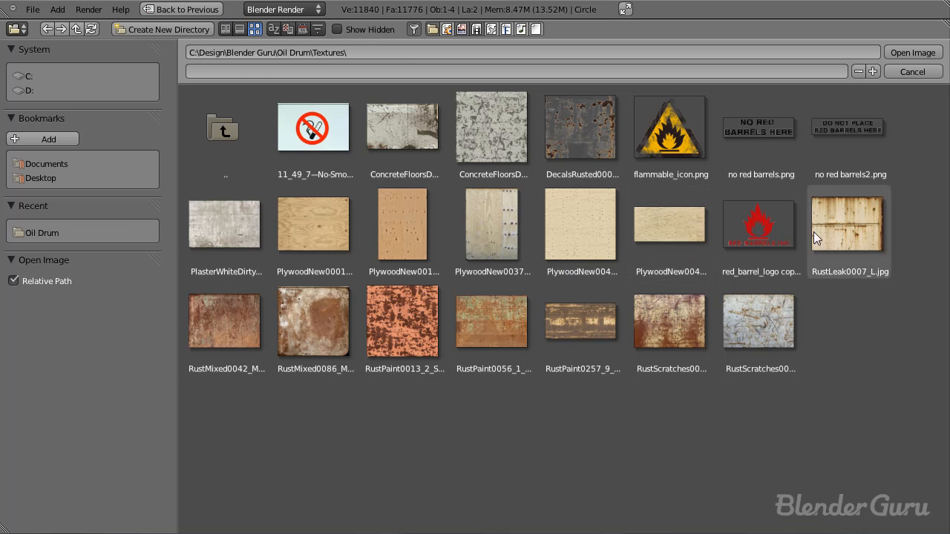
{"action": "left_click", "coordinate": [842, 249]}
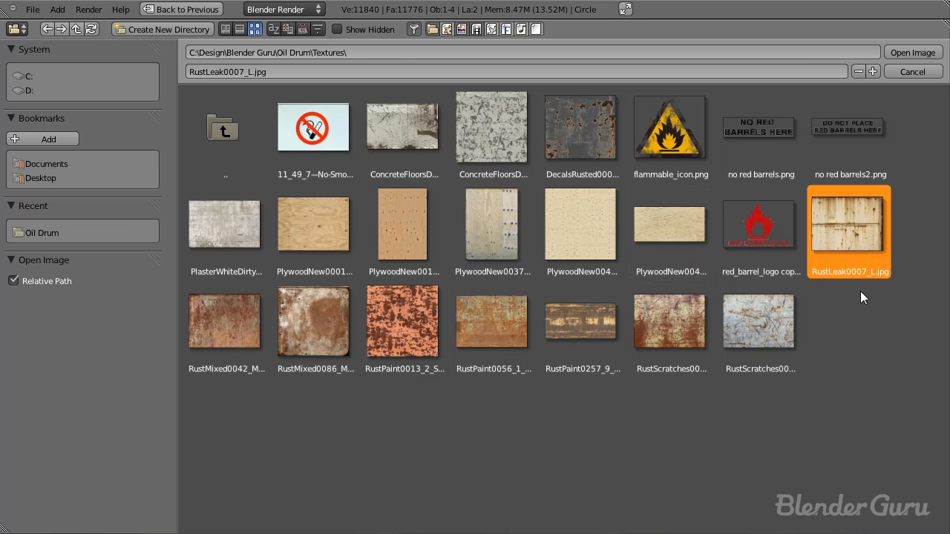
{"action": "left_click", "coordinate": [900, 49]}
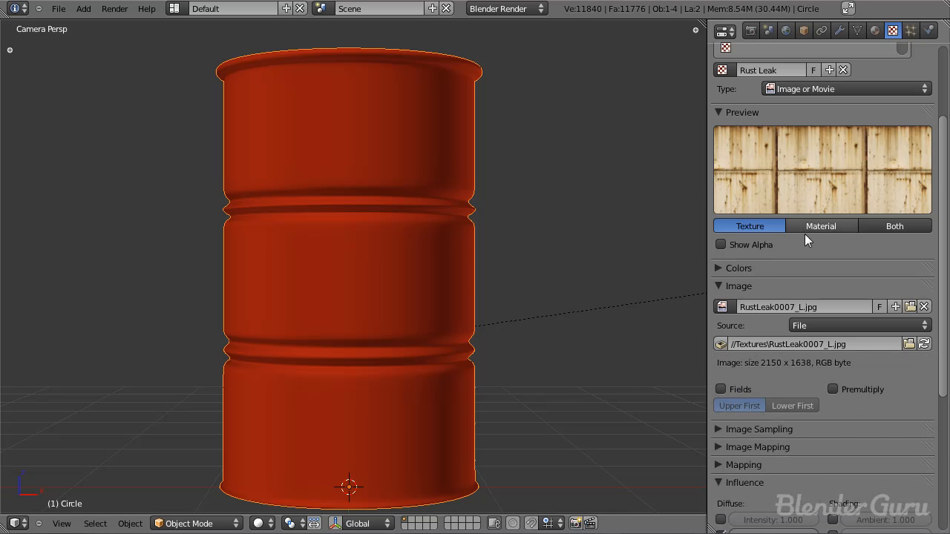
Step: Set the Rust Leak texture's blend mode to Multiply and preview the texture and material together
{"action": "scroll", "coordinate": [805, 233], "scroll_direction": "down", "scroll_amount": 3}
{"action": "scroll", "coordinate": [491, 284], "scroll_direction": "down", "scroll_amount": 3}
{"action": "scroll", "coordinate": [805, 331], "scroll_direction": "down", "scroll_amount": 2}
{"action": "scroll", "coordinate": [804, 285], "scroll_direction": "down", "scroll_amount": 2}
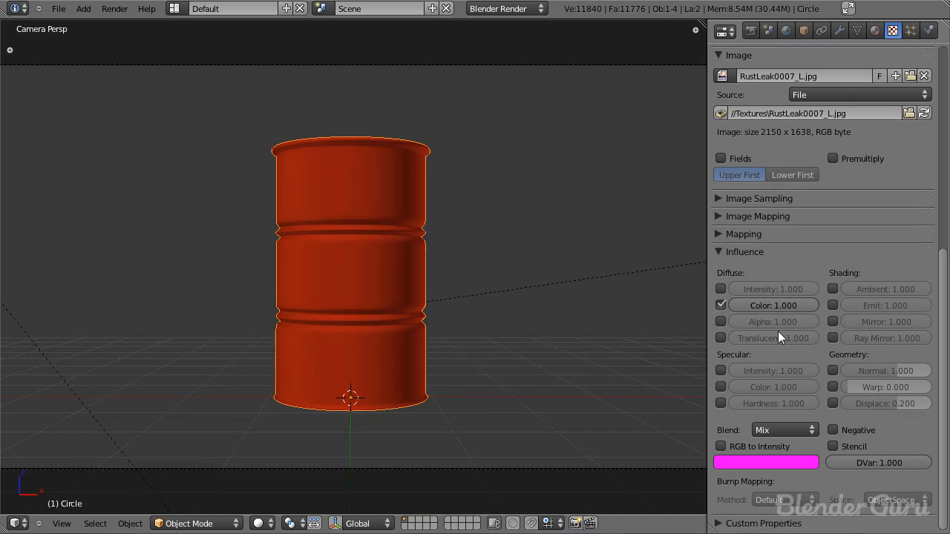
{"action": "left_click", "coordinate": [785, 431]}
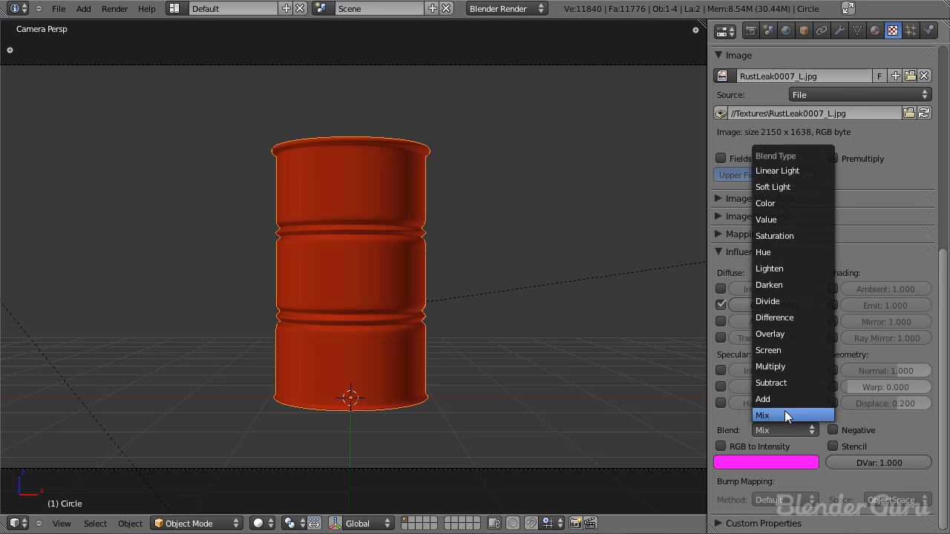
{"action": "left_click", "coordinate": [786, 367]}
{"action": "scroll", "coordinate": [793, 442], "scroll_direction": "up", "scroll_amount": 8}
{"action": "scroll", "coordinate": [798, 415], "scroll_direction": "up", "scroll_amount": 2}
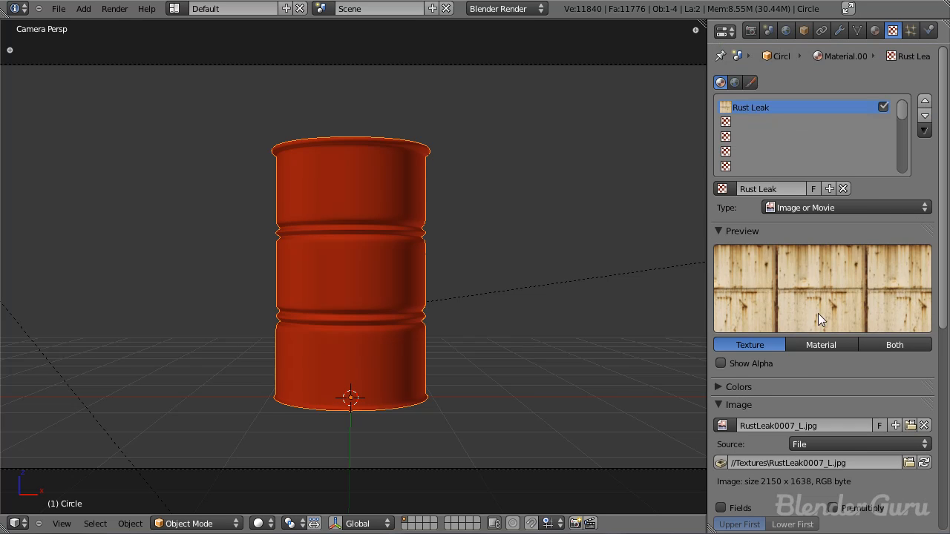
{"action": "left_click", "coordinate": [871, 343]}
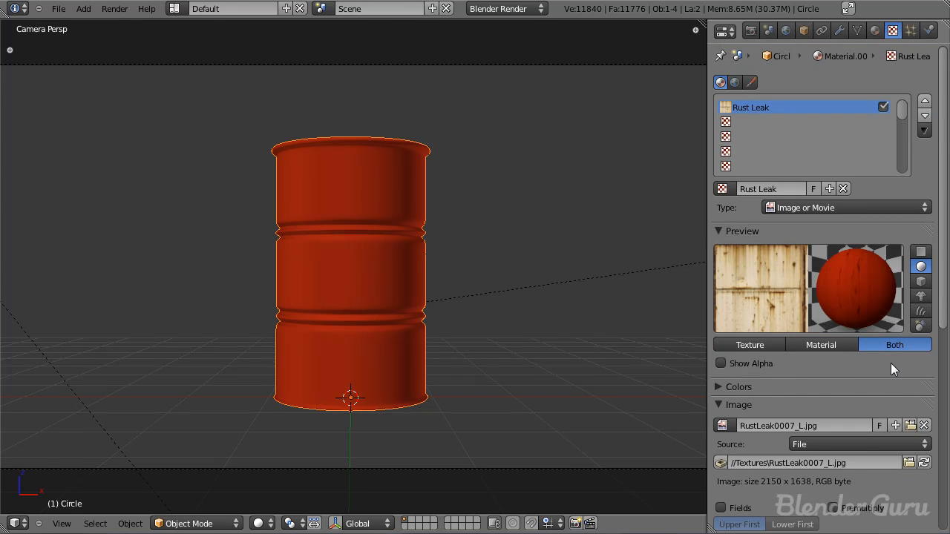
{"action": "scroll", "coordinate": [891, 363], "scroll_direction": "down", "scroll_amount": 6}
{"action": "left_click", "coordinate": [719, 223]}
Step: Try the Mix blend mode on the Rust Leak texture to compare the preview, and switch it back to Multiply
{"action": "left_click", "coordinate": [784, 472]}
{"action": "left_click", "coordinate": [776, 458]}
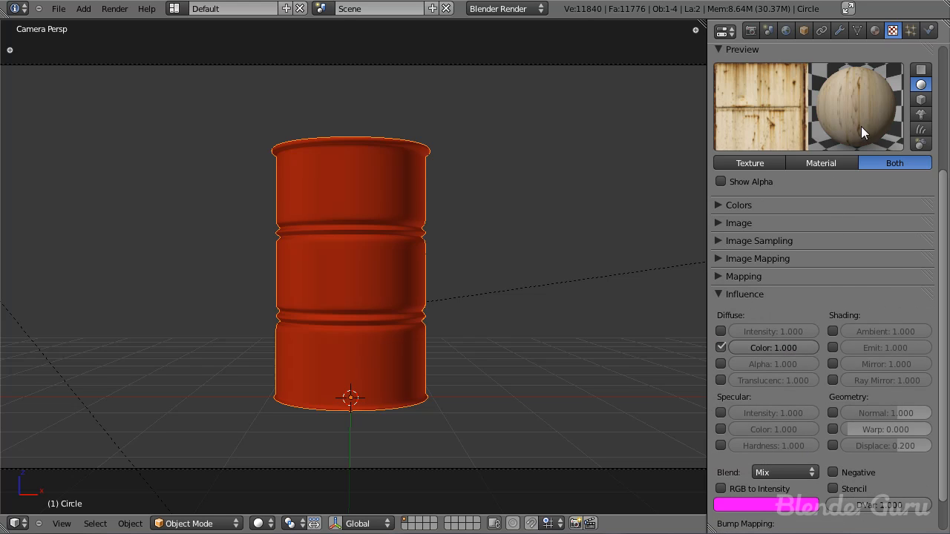
{"action": "left_click", "coordinate": [875, 30]}
{"action": "left_click", "coordinate": [892, 30]}
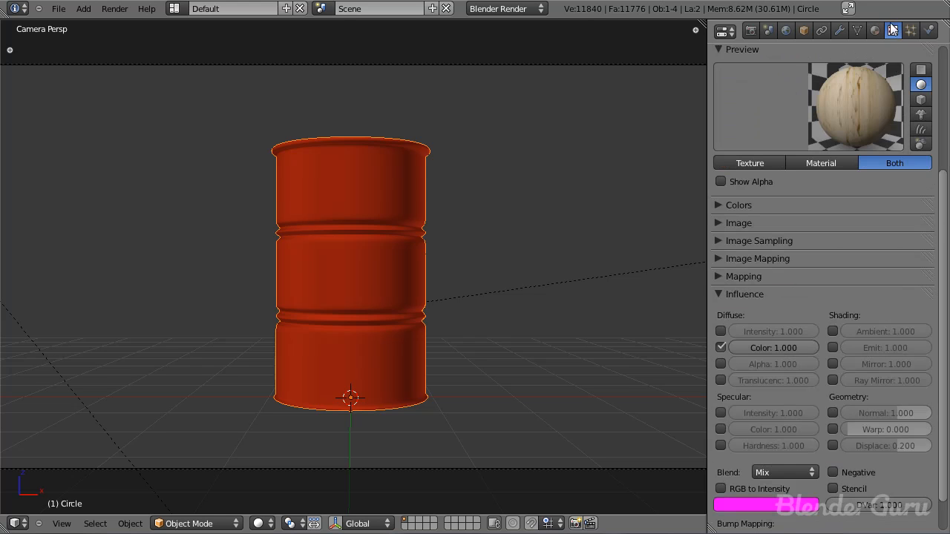
{"action": "left_click", "coordinate": [779, 473]}
{"action": "left_click", "coordinate": [775, 409]}
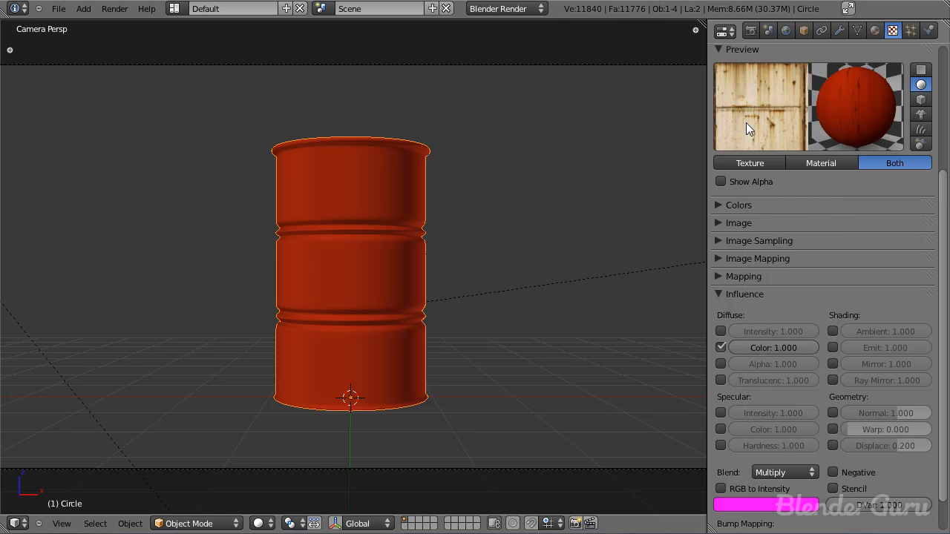
Step: Set the Rust Leak texture's diffuse colour influence to 0.3 and enable its normal influence at 0.02
{"action": "left_click", "coordinate": [874, 31]}
{"action": "left_click", "coordinate": [893, 31]}
{"action": "left_click_drag", "start_coordinate": [788, 345], "coordinate": [734, 350]}
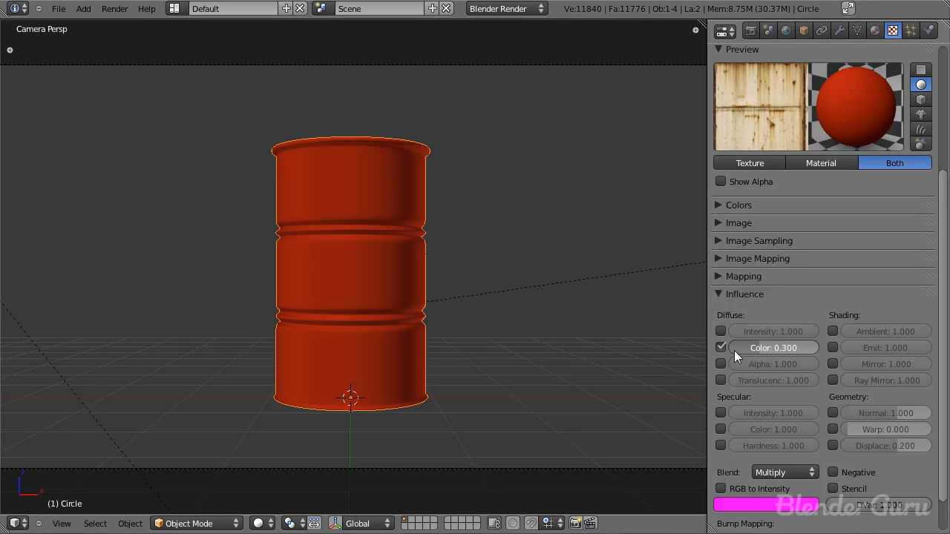
{"action": "left_click_drag", "start_coordinate": [772, 349], "coordinate": [737, 358]}
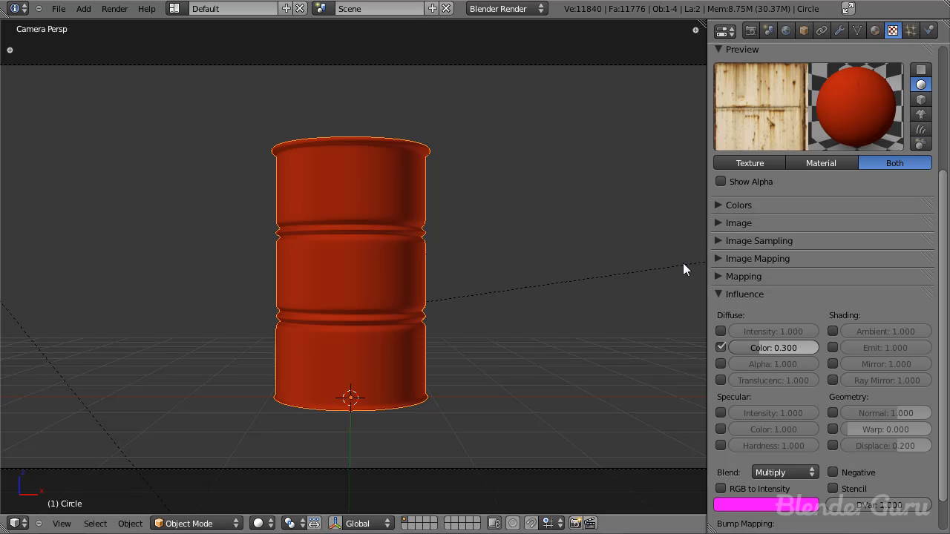
{"action": "left_click", "coordinate": [832, 413]}
{"action": "left_click", "coordinate": [886, 413]}
{"action": "type", "text": ".02"}
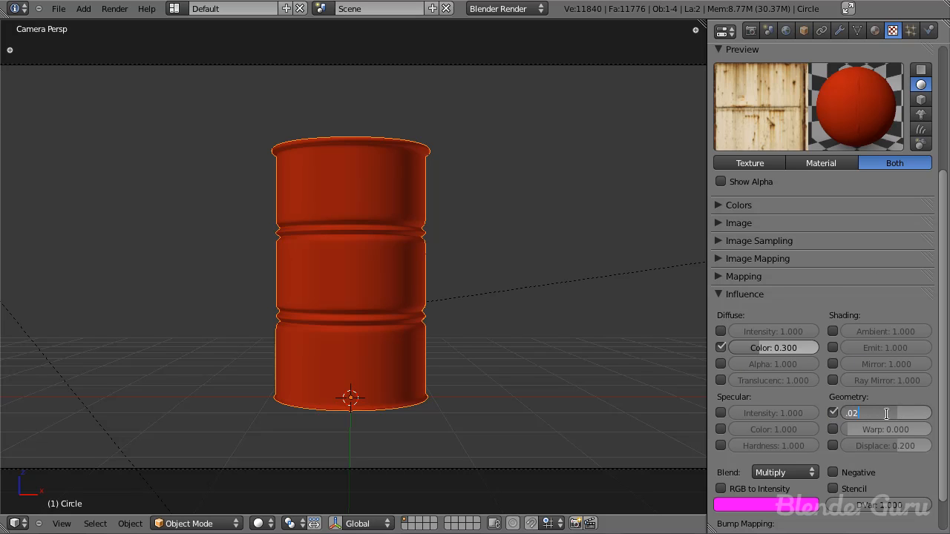
{"action": "key", "text": "Return"}
Step: Set the Rust Leak texture's mapping projection to Tube
{"action": "scroll", "coordinate": [794, 227], "scroll_direction": "up", "scroll_amount": 1}
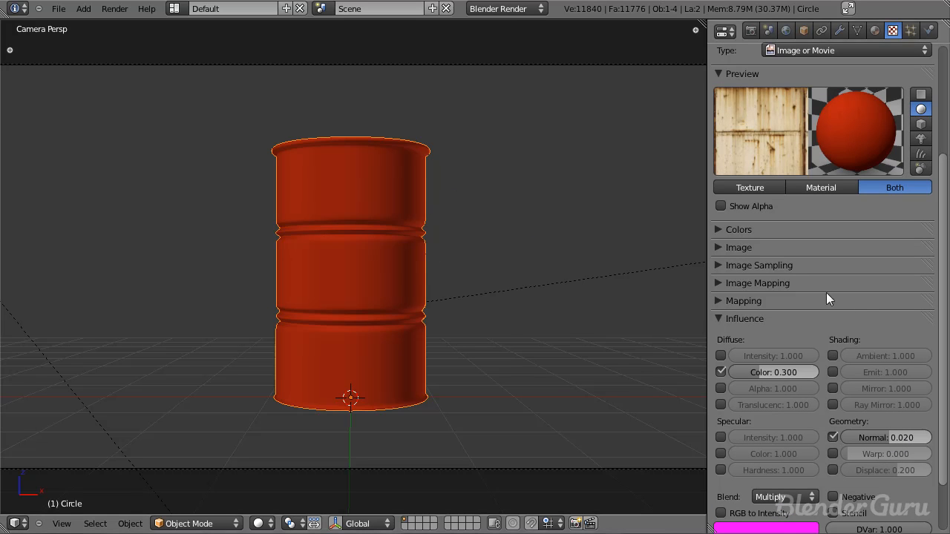
{"action": "left_click", "coordinate": [723, 300]}
{"action": "left_click", "coordinate": [799, 320]}
{"action": "left_click", "coordinate": [793, 340]}
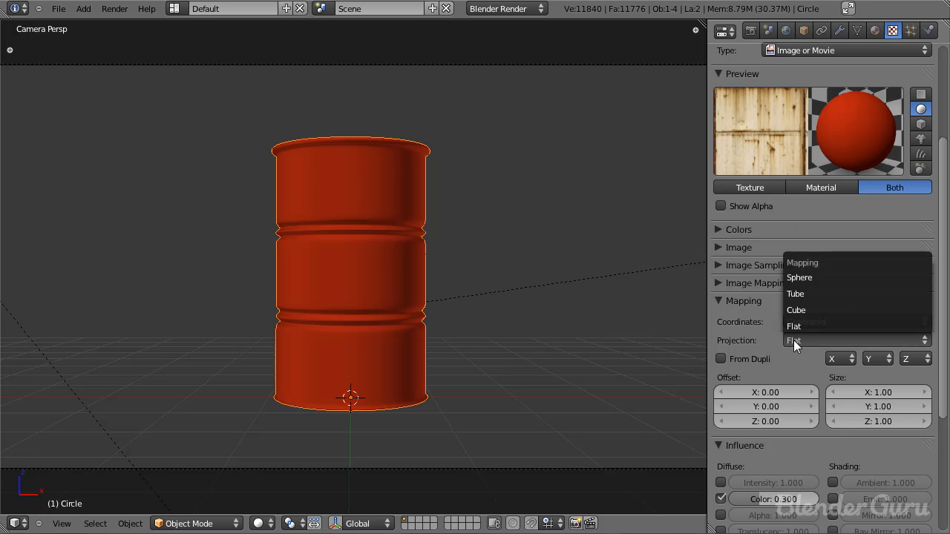
{"action": "left_click", "coordinate": [805, 293]}
Step: Save the file and render the barrel to check the tube-projected rust texture
{"action": "key", "text": "ctrl+s"}
{"action": "key", "text": "ctrl+s"}
{"action": "key", "text": "F12"}
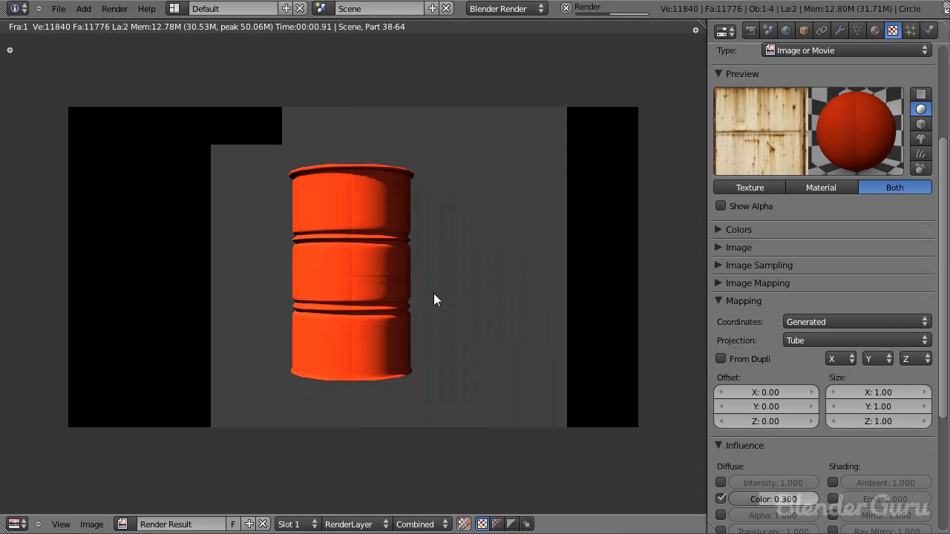
{"action": "scroll", "coordinate": [428, 290], "scroll_direction": "up", "scroll_amount": 1}
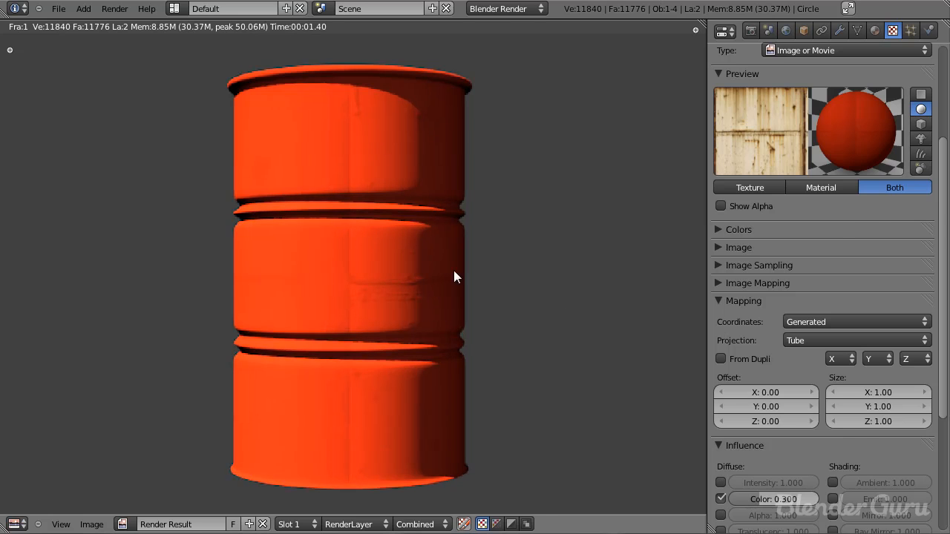
Step: Raise the Rust Leak texture's diffuse colour influence to 1.0 and re-render the barrel to compare
{"action": "scroll", "coordinate": [781, 317], "scroll_direction": "down", "scroll_amount": 5}
{"action": "left_click_drag", "start_coordinate": [781, 316], "coordinate": [886, 313]}
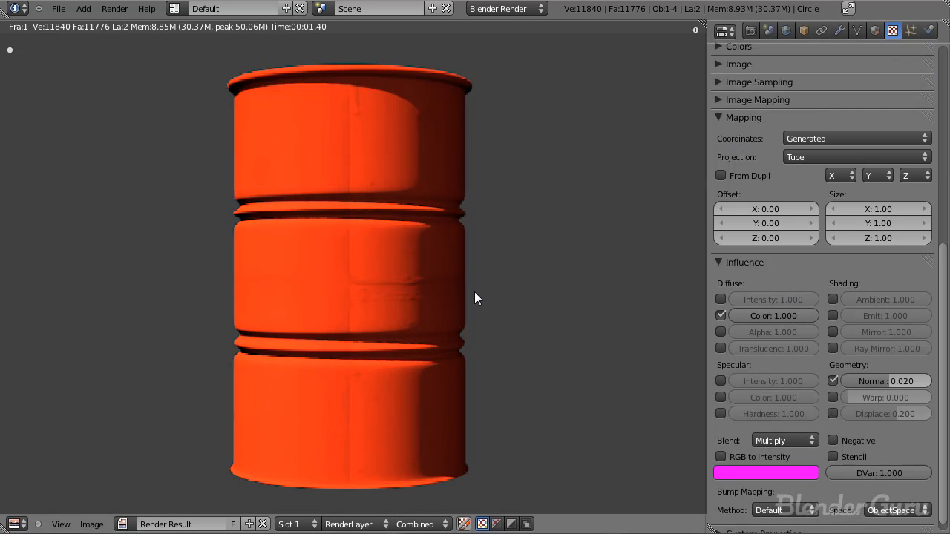
{"action": "key", "text": "F12"}
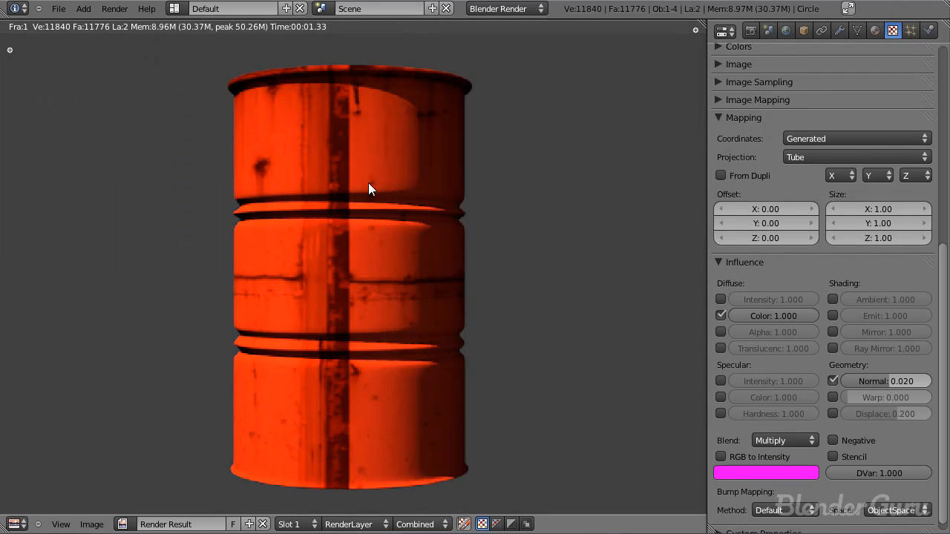
{"action": "scroll", "coordinate": [398, 297], "scroll_direction": "down", "scroll_amount": 1}
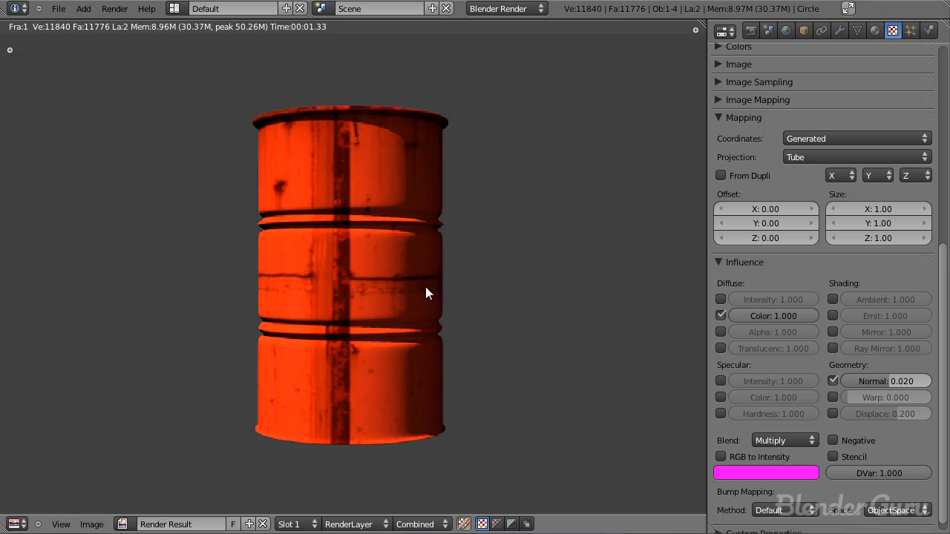
{"action": "key", "text": "Escape"}
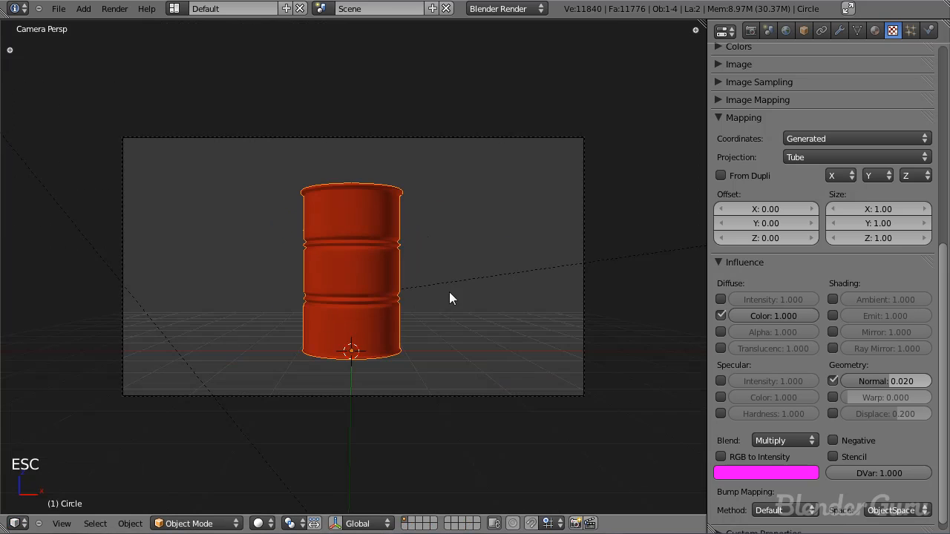
Step: In wireframe Edit Mode, select one vertical line of edges along the barrel's side and mark it as a seam
{"action": "key", "text": "Tab"}
{"action": "scroll", "coordinate": [275, 339], "scroll_direction": "up", "scroll_amount": 4}
{"action": "key", "text": "z"}
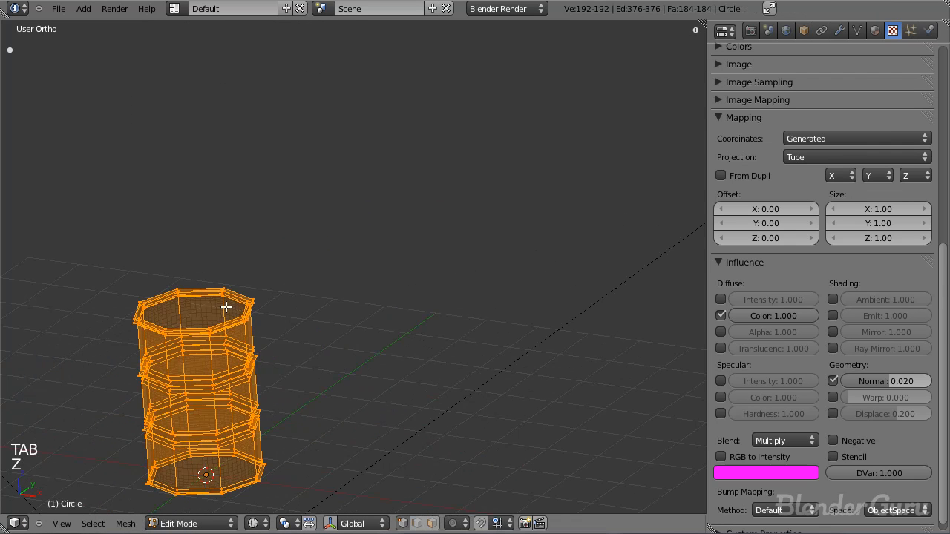
{"action": "scroll", "coordinate": [319, 336], "scroll_direction": "down", "scroll_amount": 3}
{"action": "scroll", "coordinate": [319, 336], "scroll_direction": "down", "scroll_amount": 1}
{"action": "middle_click_drag", "start_coordinate": [324, 319], "coordinate": [345, 296]}
{"action": "middle_click_drag", "start_coordinate": [438, 257], "coordinate": [408, 328]}
{"action": "key", "text": "ctrl+e"}
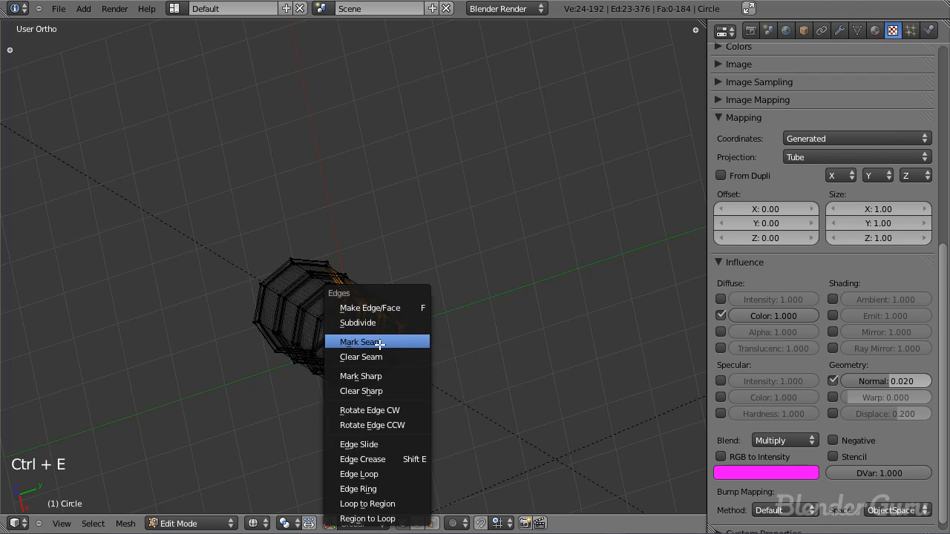
{"action": "left_click", "coordinate": [379, 343]}
Step: Deselect the whole mesh and view the barrel from another angle to check the marked seam
{"action": "middle_click_drag", "start_coordinate": [435, 333], "coordinate": [433, 340]}
{"action": "key", "text": "Tab"}
{"action": "key", "text": "Tab"}
{"action": "key", "text": "a"}
{"action": "key", "text": "a"}
{"action": "key", "text": "a"}
{"action": "middle_click_drag", "start_coordinate": [373, 356], "coordinate": [483, 284]}
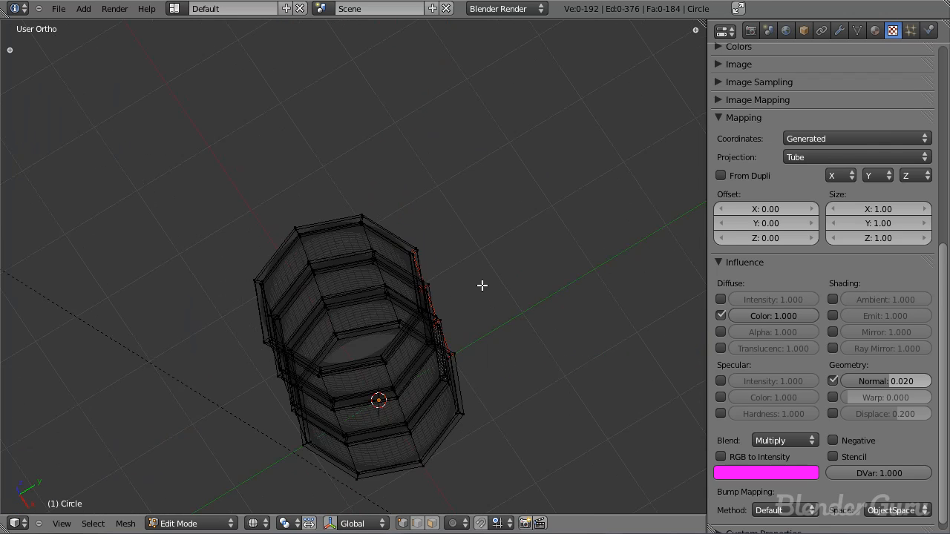
Step: Select the whole mesh in front view, split the 3D view, and make the new area an empty UV/Image Editor
{"action": "key", "text": "KP_1"}
{"action": "key", "text": "a"}
{"action": "key", "text": "a"}
{"action": "left_click_drag", "start_coordinate": [675, 76], "coordinate": [467, 82]}
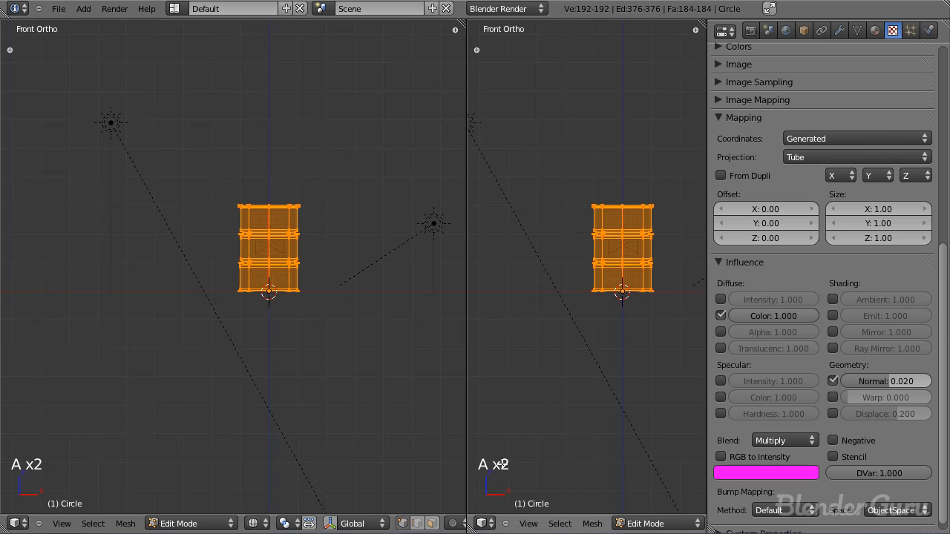
{"action": "left_click", "coordinate": [485, 523]}
{"action": "left_click", "coordinate": [537, 426]}
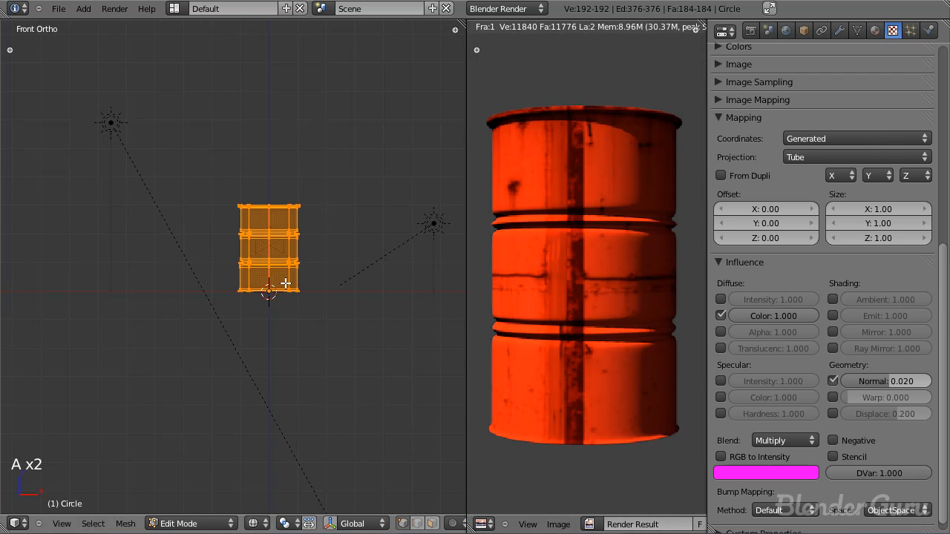
{"action": "middle_click_drag", "start_coordinate": [678, 523], "coordinate": [595, 524]}
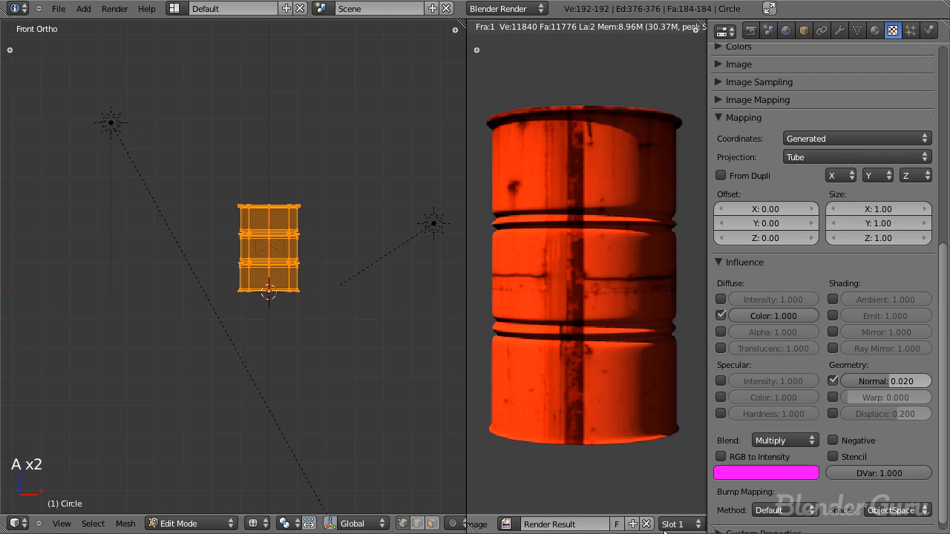
{"action": "left_click", "coordinate": [653, 525]}
{"action": "scroll", "coordinate": [605, 321], "scroll_direction": "down", "scroll_amount": 3}
Step: Try a seam-based Unwrap of the entire barrel mesh
{"action": "key", "text": "a"}
{"action": "key", "text": "a"}
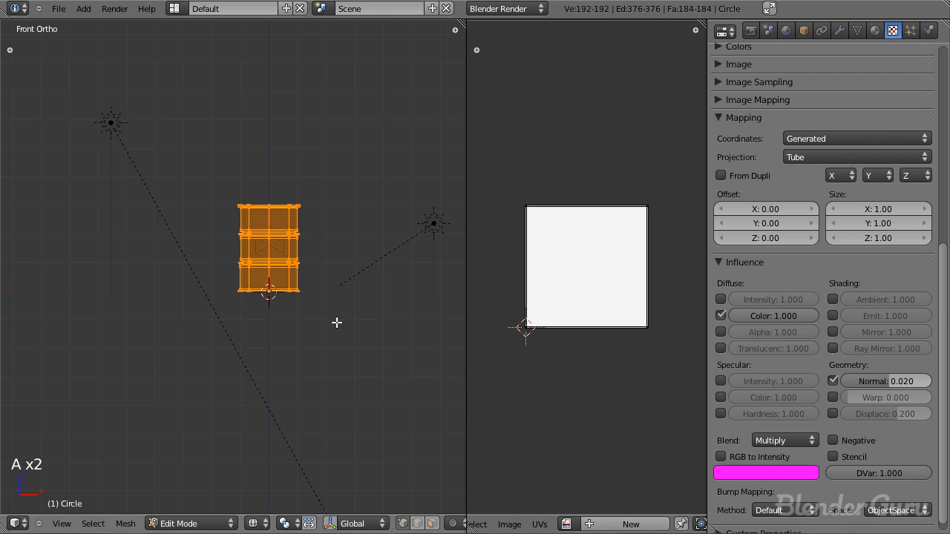
{"action": "key", "text": "u"}
{"action": "left_click", "coordinate": [328, 324]}
{"action": "scroll", "coordinate": [544, 292], "scroll_direction": "up", "scroll_amount": 2}
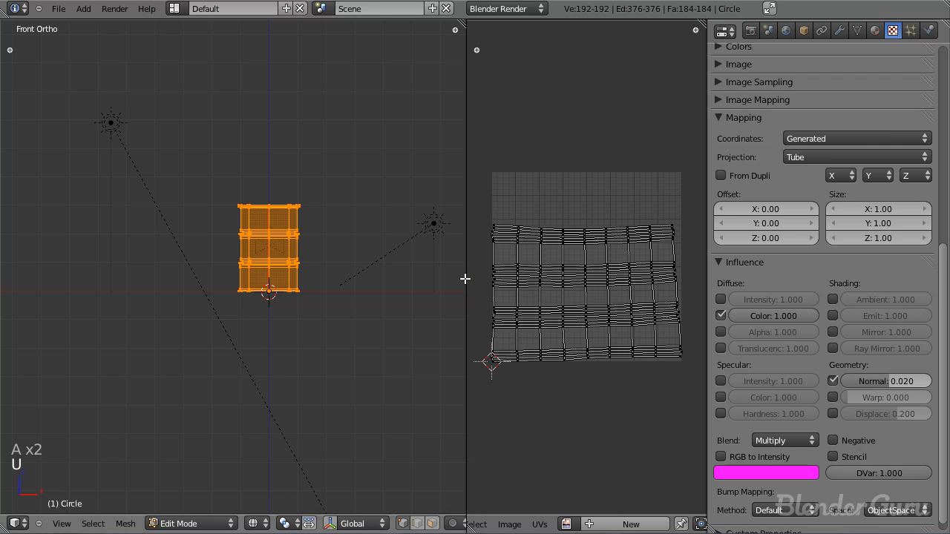
Step: Select several UV rows and examine how straight the unwrapped edge loops are compared with the barrel mesh
{"action": "mouse_move", "coordinate": [303, 235]}
{"action": "middle_mouse_down"}
{"action": "mouse_move", "coordinate": [329, 208]}
{"action": "mouse_move", "coordinate": [295, 222]}
{"action": "middle_mouse_up"}
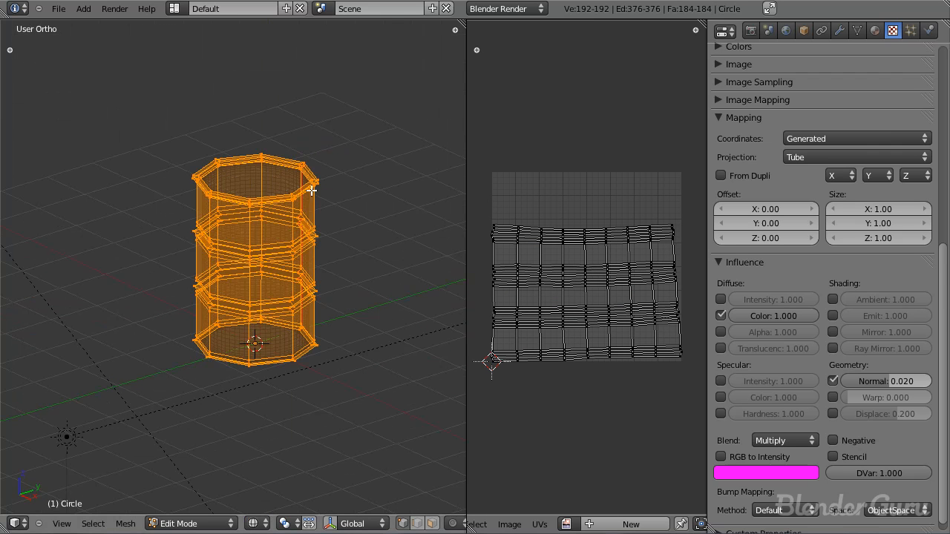
{"action": "scroll", "coordinate": [523, 260], "scroll_direction": "up", "scroll_amount": 2}
{"action": "scroll", "coordinate": [523, 256], "scroll_direction": "down", "scroll_amount": 4}
{"action": "right_click", "coordinate": [524, 253], "text": "alt"}
{"action": "right_click", "coordinate": [544, 257], "text": "alt"}
{"action": "right_click", "coordinate": [572, 256], "text": "alt"}
{"action": "right_click", "coordinate": [641, 254], "text": "alt"}
{"action": "scroll", "coordinate": [615, 278], "scroll_direction": "up", "scroll_amount": 3}
{"action": "scroll", "coordinate": [608, 291], "scroll_direction": "down", "scroll_amount": 2}
{"action": "scroll", "coordinate": [609, 291], "scroll_direction": "up", "scroll_amount": 3}
{"action": "right_click", "coordinate": [600, 297], "text": "alt"}
Step: Widen the UV/Image Editor area to inspect the whole UV layout more closely
{"action": "left_click_drag", "start_coordinate": [466, 301], "coordinate": [300, 304]}
{"action": "scroll", "coordinate": [507, 322], "scroll_direction": "up", "scroll_amount": 2}
{"action": "scroll", "coordinate": [371, 229], "scroll_direction": "up", "scroll_amount": 1}
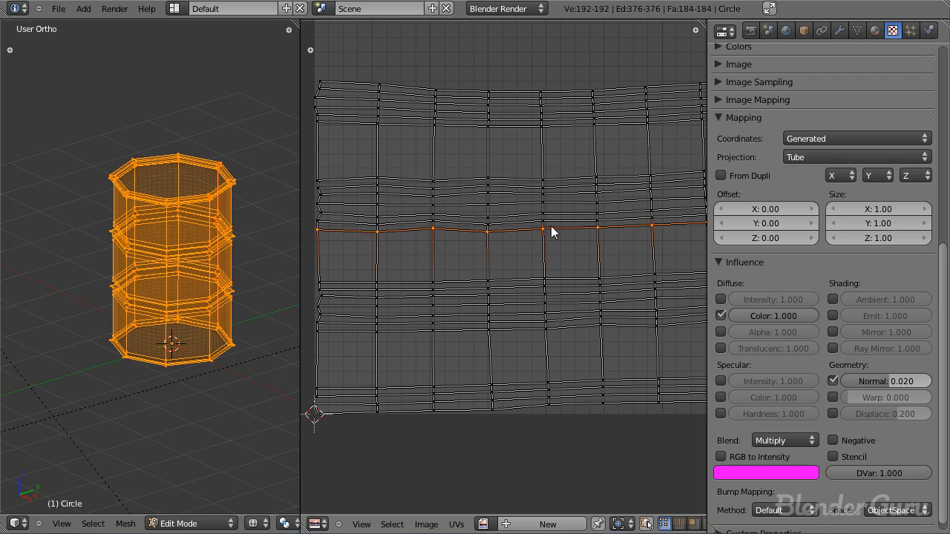
{"action": "scroll", "coordinate": [568, 277], "scroll_direction": "down", "scroll_amount": 2}
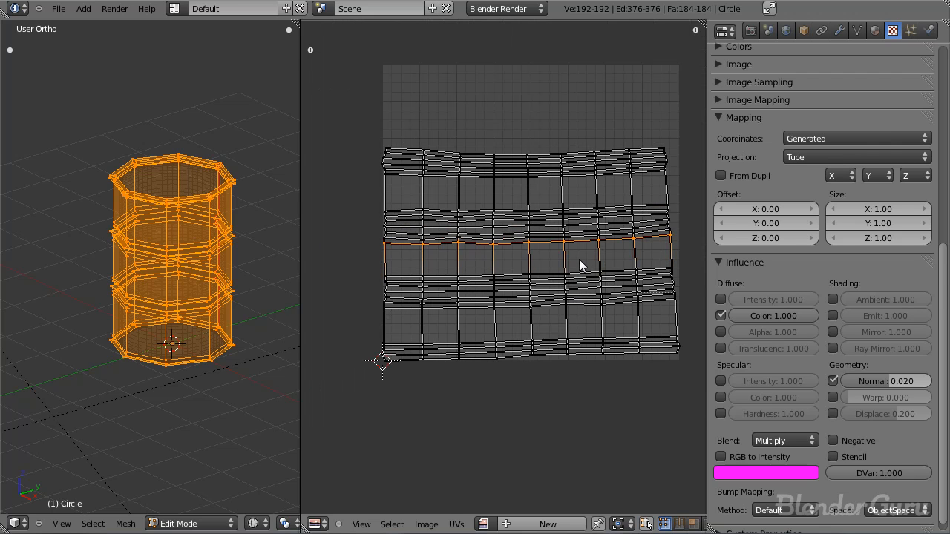
Step: Return to the front view and unwrap the barrel with Cylinder Projection
{"action": "middle_click_drag", "start_coordinate": [191, 197], "coordinate": [201, 166]}
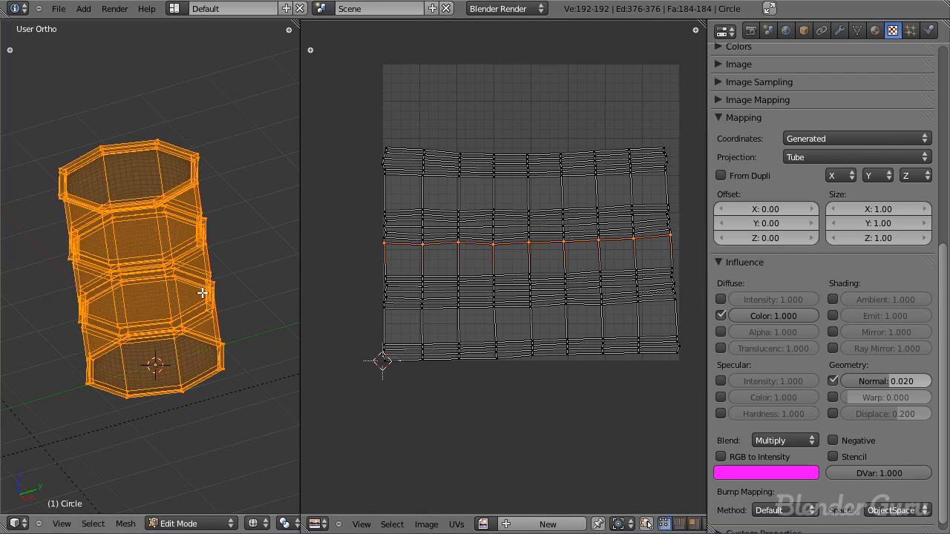
{"action": "key", "text": "KP_1"}
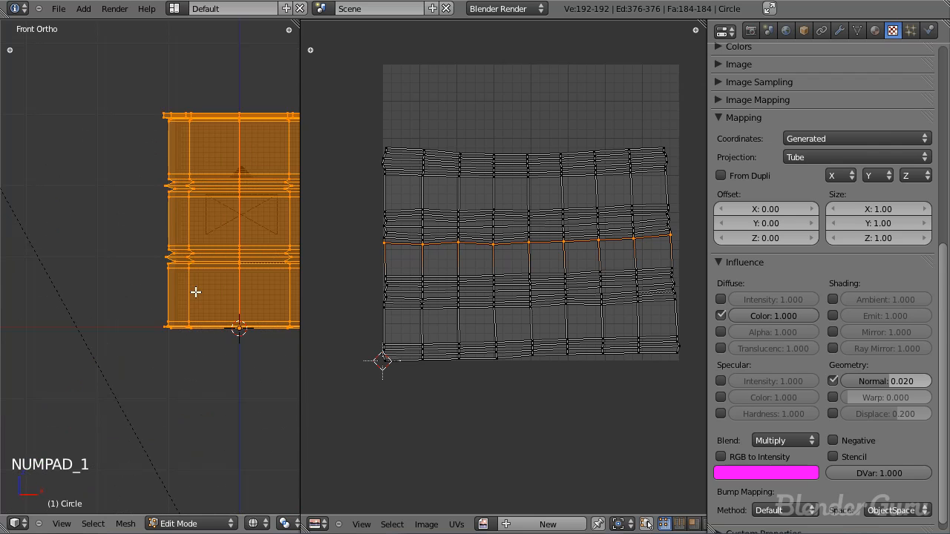
{"action": "scroll", "coordinate": [144, 242], "scroll_direction": "down", "scroll_amount": 2}
{"action": "key", "text": "u"}
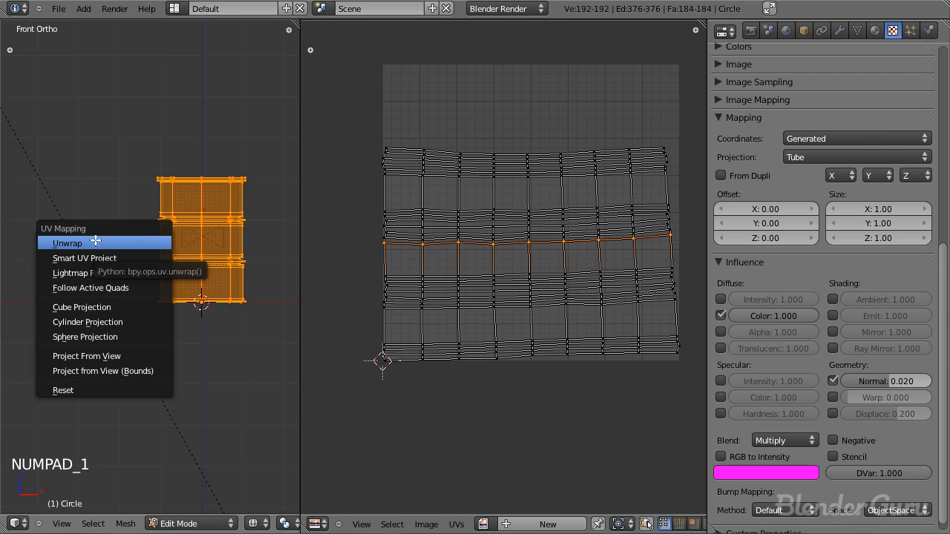
{"action": "left_click", "coordinate": [111, 323]}
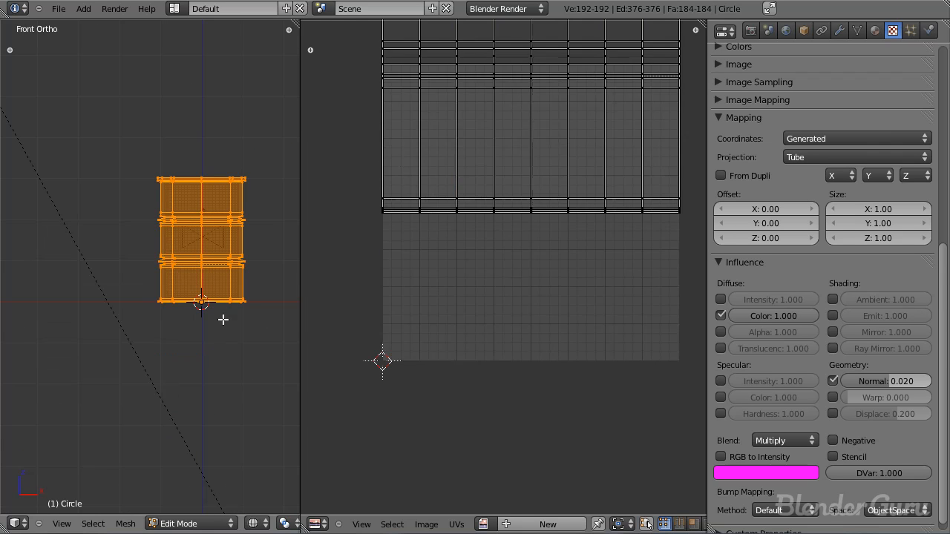
Step: Scale all the UVs down vertically and move them down the Y axis to roughly fit the image square
{"action": "scroll", "coordinate": [510, 265], "scroll_direction": "down", "scroll_amount": 5}
{"action": "scroll", "coordinate": [522, 260], "scroll_direction": "up", "scroll_amount": 1}
{"action": "key", "text": "a"}
{"action": "key", "text": "a"}
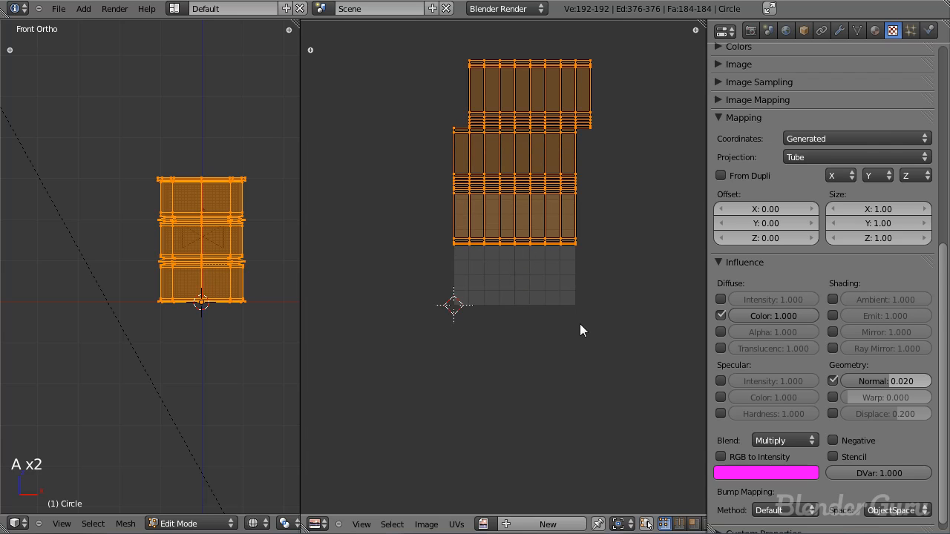
{"action": "key", "text": "s"}
{"action": "key", "text": "g"}
{"action": "key", "text": "y"}
{"action": "left_click", "coordinate": [554, 317]}
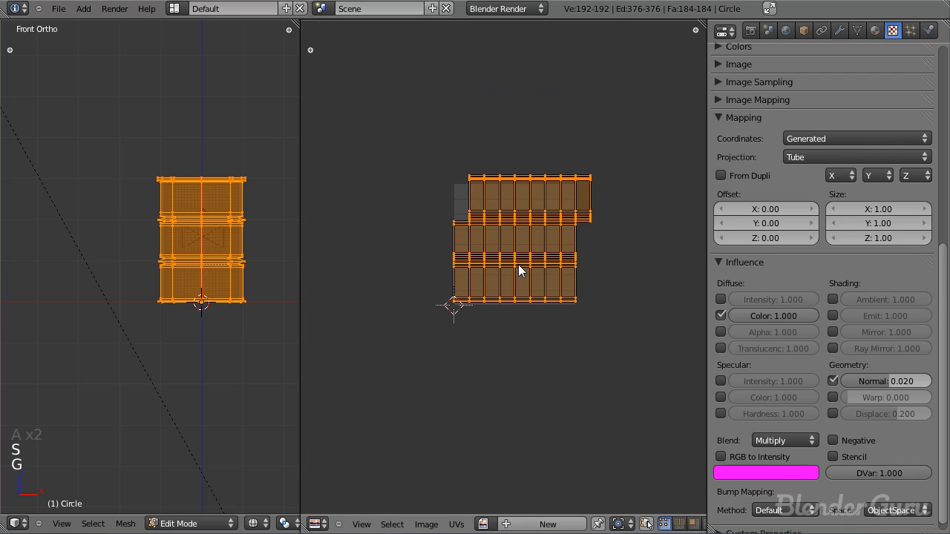
{"action": "scroll", "coordinate": [542, 293], "scroll_direction": "up", "scroll_amount": 2}
{"action": "scroll", "coordinate": [549, 279], "scroll_direction": "up", "scroll_amount": 1}
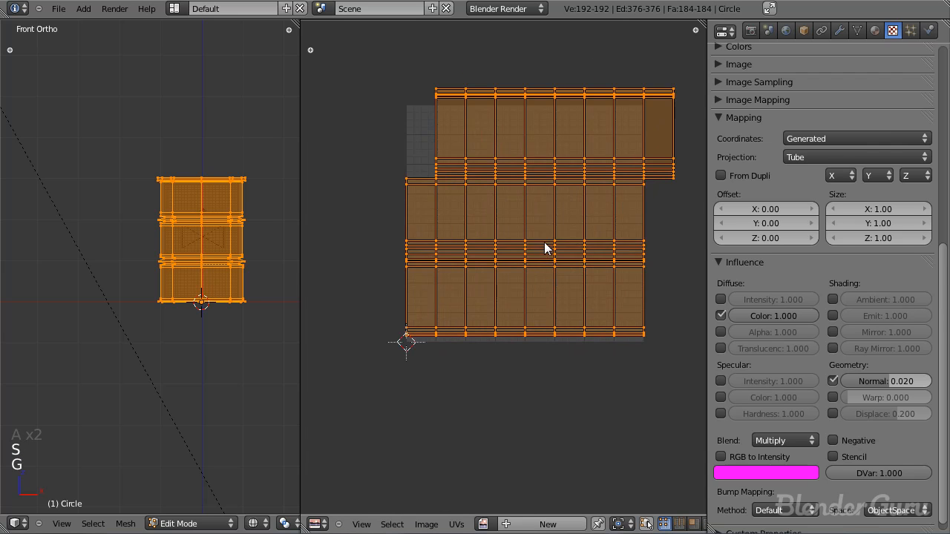
{"action": "scroll", "coordinate": [545, 252], "scroll_direction": "down", "scroll_amount": 1}
{"action": "scroll", "coordinate": [538, 281], "scroll_direction": "up", "scroll_amount": 1}
Step: Select the end column of the upper UV row that overhangs the image square to examine the projection's offset
{"action": "key", "text": "a"}
{"action": "right_click", "coordinate": [637, 182], "text": "alt"}
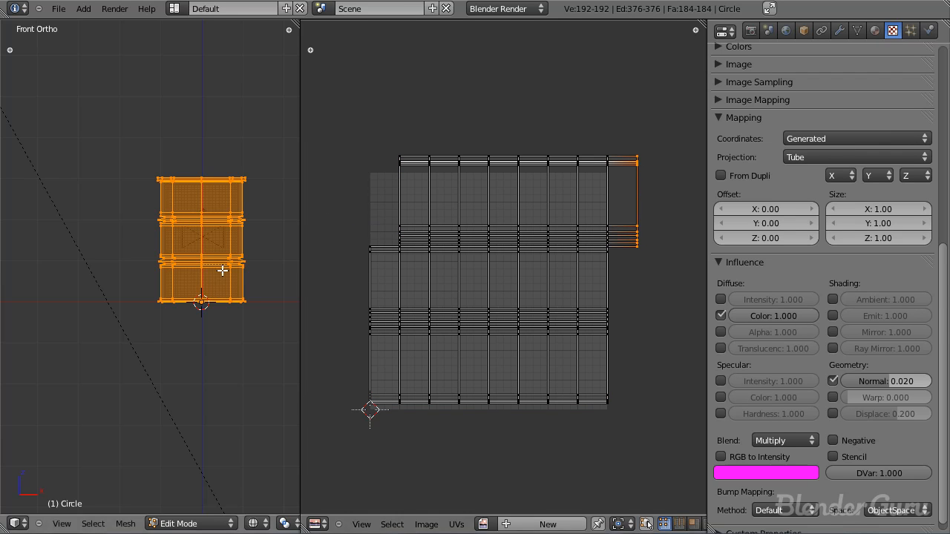
{"action": "scroll", "coordinate": [235, 291], "scroll_direction": "up", "scroll_amount": 1}
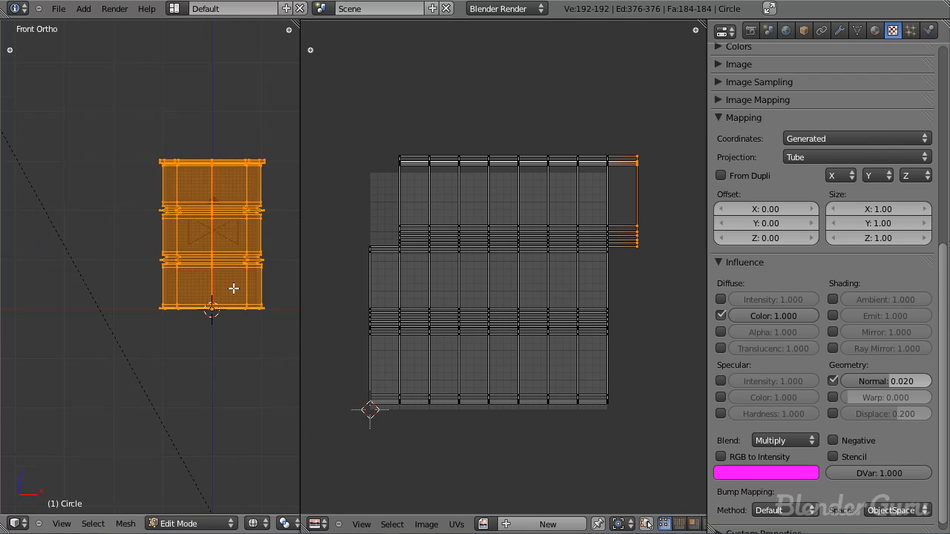
{"action": "key", "text": "u"}
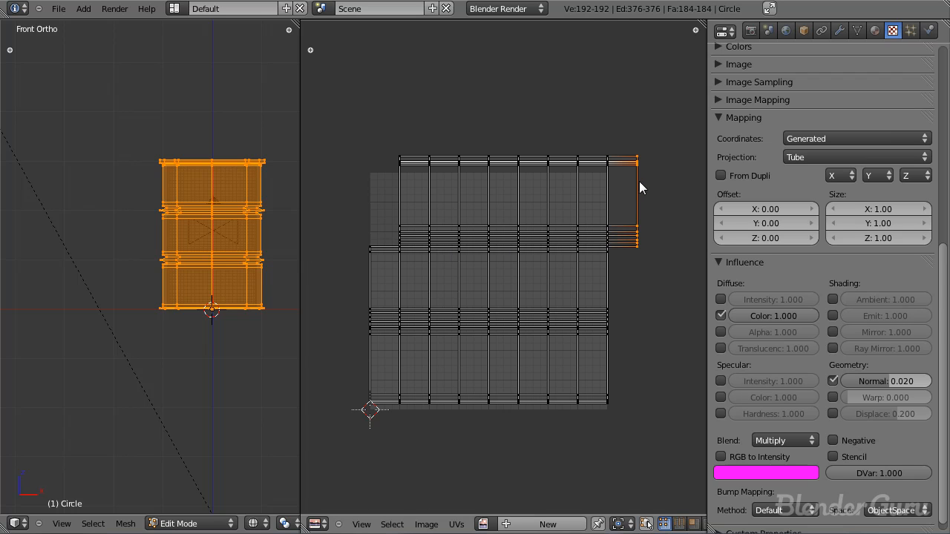
{"action": "scroll", "coordinate": [639, 205], "scroll_direction": "up", "scroll_amount": 1}
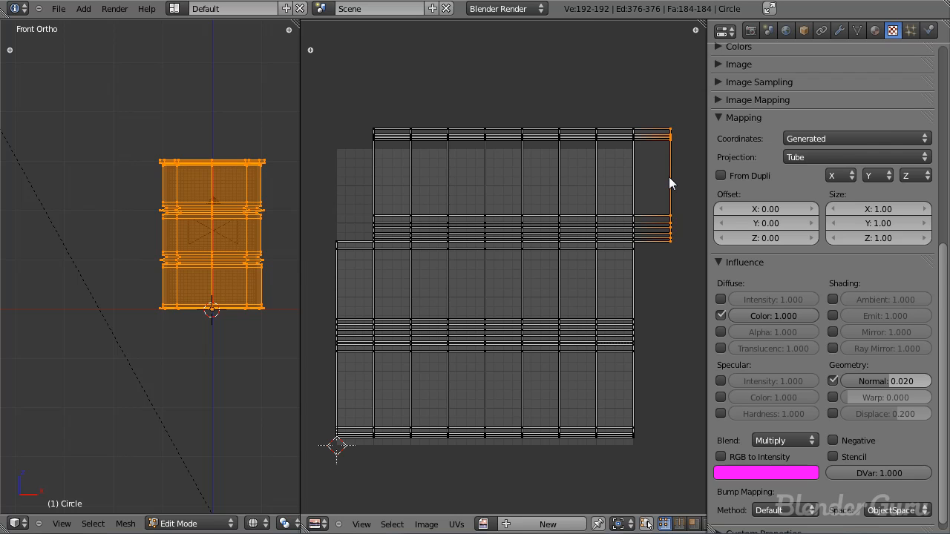
{"action": "key", "text": "g"}
{"action": "right_click", "coordinate": [647, 199]}
{"action": "right_click", "coordinate": [663, 181]}
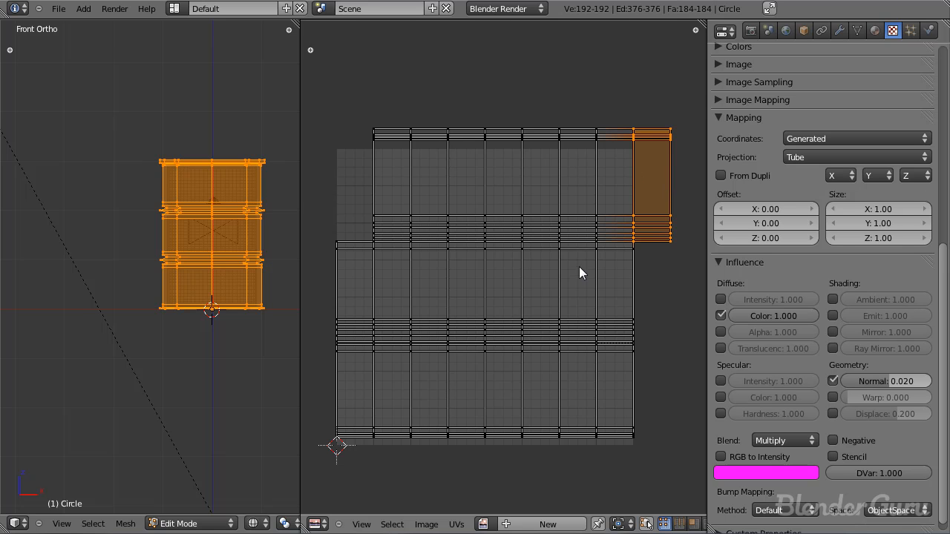
Step: Check the barrel mesh from an angle, return to the front view in Edit Mode, and reselect all the UVs
{"action": "middle_click_drag", "start_coordinate": [245, 276], "coordinate": [207, 209]}
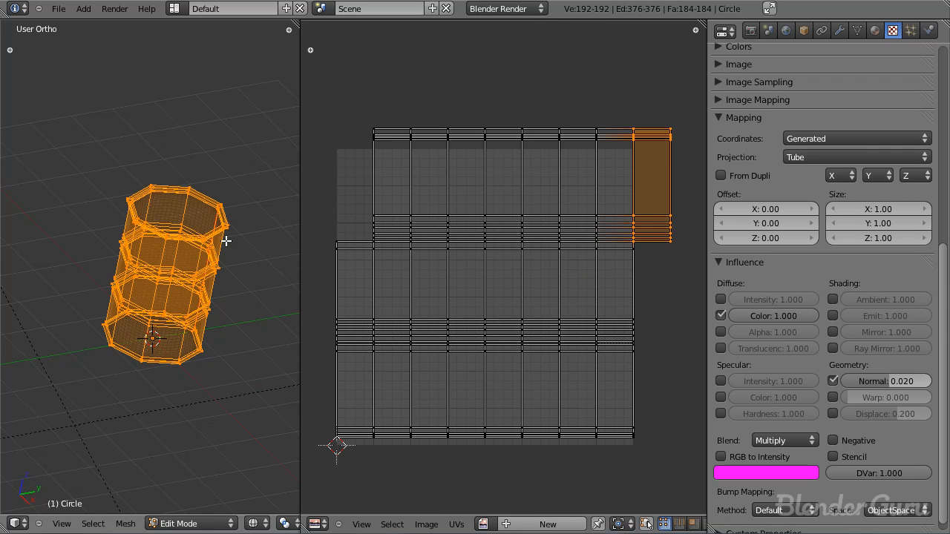
{"action": "key", "text": "Tab"}
{"action": "key", "text": "KP_1"}
{"action": "key", "text": "Tab"}
{"action": "scroll", "coordinate": [532, 327], "scroll_direction": "down", "scroll_amount": 3}
{"action": "scroll", "coordinate": [532, 328], "scroll_direction": "up", "scroll_amount": 2}
{"action": "key", "text": "a"}
{"action": "key", "text": "a"}
{"action": "key", "text": "a"}
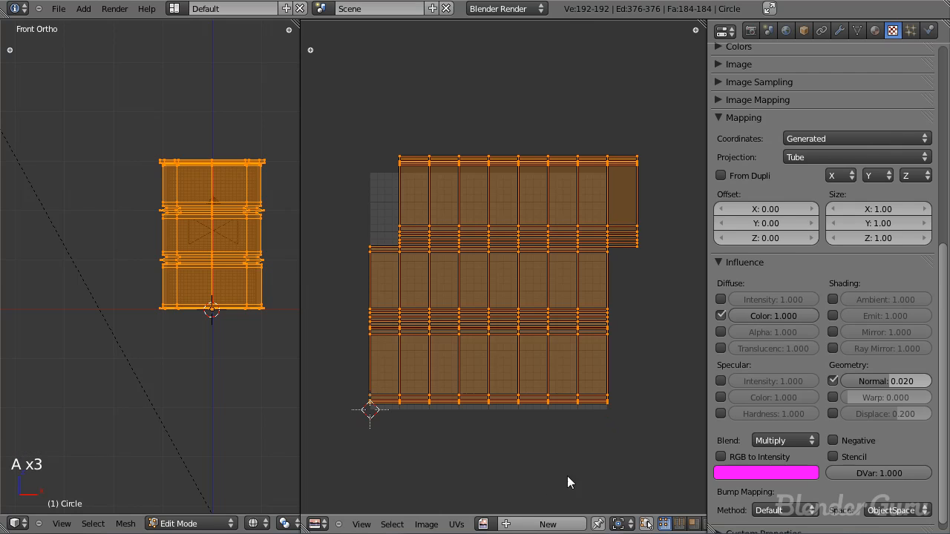
Step: Display RustLeak0007_L.jpg behind the barrel's UV layout
{"action": "left_click", "coordinate": [483, 524]}
{"action": "left_click", "coordinate": [526, 385]}
{"action": "scroll", "coordinate": [523, 289], "scroll_direction": "down", "scroll_amount": 5}
{"action": "scroll", "coordinate": [523, 290], "scroll_direction": "down", "scroll_amount": 2}
{"action": "scroll", "coordinate": [547, 290], "scroll_direction": "up", "scroll_amount": 2}
{"action": "scroll", "coordinate": [538, 229], "scroll_direction": "down", "scroll_amount": 2}
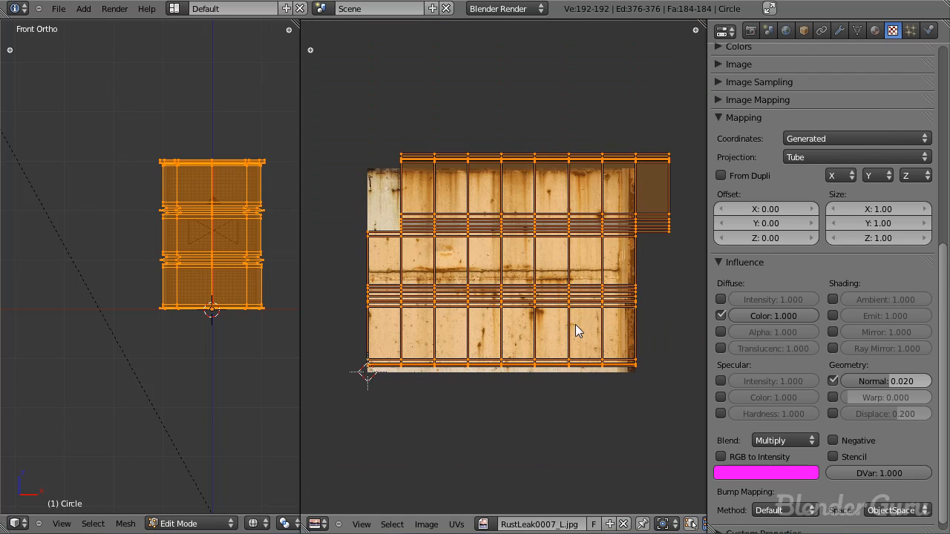
Step: Stretch all the UVs vertically so the layout extends above and below the rust image
{"action": "scroll", "coordinate": [526, 325], "scroll_direction": "up", "scroll_amount": 2}
{"action": "scroll", "coordinate": [524, 322], "scroll_direction": "down", "scroll_amount": 2}
{"action": "scroll", "coordinate": [519, 291], "scroll_direction": "up", "scroll_amount": 2}
{"action": "scroll", "coordinate": [530, 275], "scroll_direction": "down", "scroll_amount": 2}
{"action": "key", "text": "s"}
{"action": "key", "text": "y"}
{"action": "left_click", "coordinate": [537, 236]}
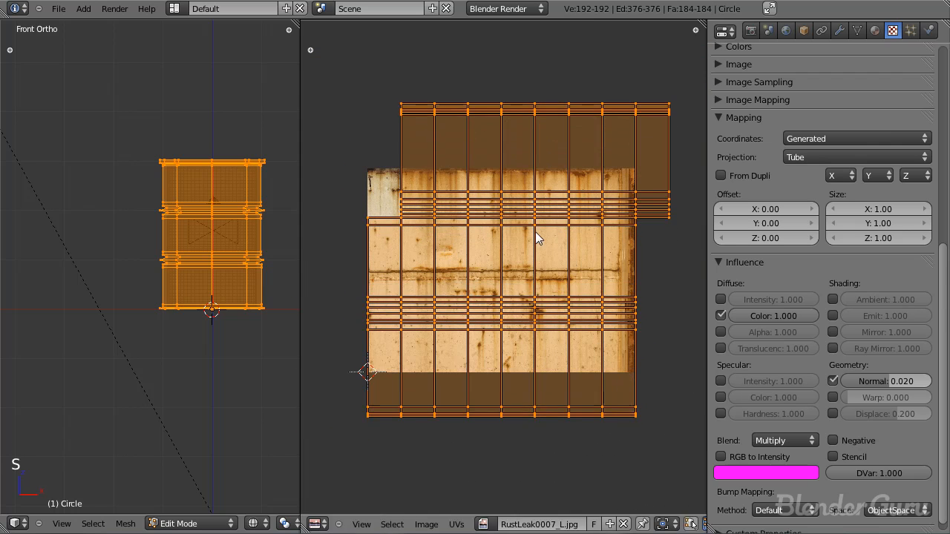
Step: Move and scale all the UVs vertically so the layout's top edge lines up with the top of the rust image
{"action": "key", "text": "g"}
{"action": "key", "text": "y"}
{"action": "left_click", "coordinate": [539, 290]}
{"action": "key", "text": "s"}
{"action": "key", "text": "y"}
{"action": "left_click", "coordinate": [629, 380]}
{"action": "key", "text": "g"}
{"action": "key", "text": "y"}
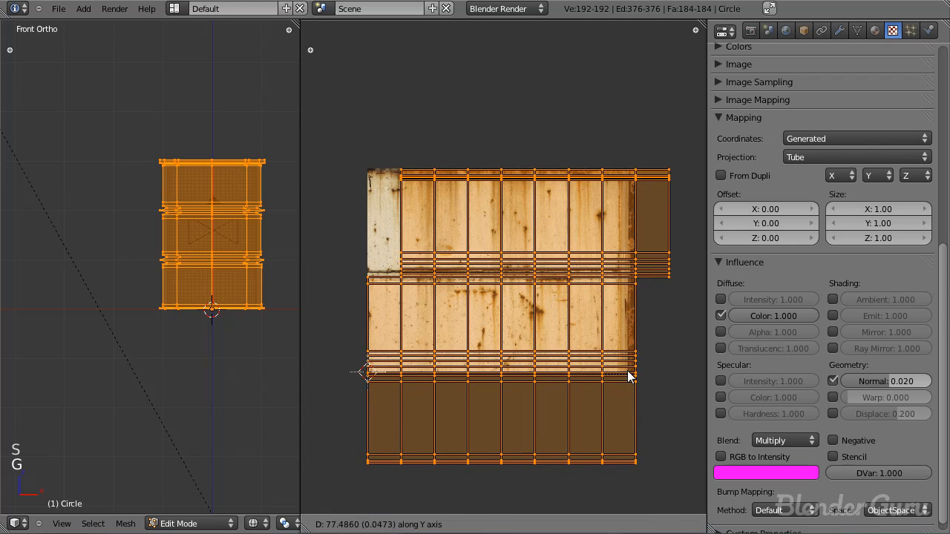
{"action": "left_click", "coordinate": [627, 371]}
Step: Fine-tune the vertical scale and height of the whole UV layout against the rust image
{"action": "key", "text": "s"}
{"action": "key", "text": "y"}
{"action": "left_click", "coordinate": [610, 390]}
{"action": "key", "text": "g"}
{"action": "key", "text": "y"}
{"action": "left_click", "coordinate": [610, 391]}
Step: Rescale and shift the UVs along Y so the upper ribs approach the image's horizontal rust seam, with the top edges aligned
{"action": "scroll", "coordinate": [610, 391], "scroll_direction": "up", "scroll_amount": 1}
{"action": "middle_click_drag", "start_coordinate": [601, 385], "coordinate": [607, 337]}
{"action": "key", "text": "s"}
{"action": "key", "text": "y"}
{"action": "left_click", "coordinate": [606, 340]}
{"action": "key", "text": "g"}
{"action": "key", "text": "y"}
{"action": "left_click", "coordinate": [605, 350]}
{"action": "key", "text": "s"}
{"action": "key", "text": "y"}
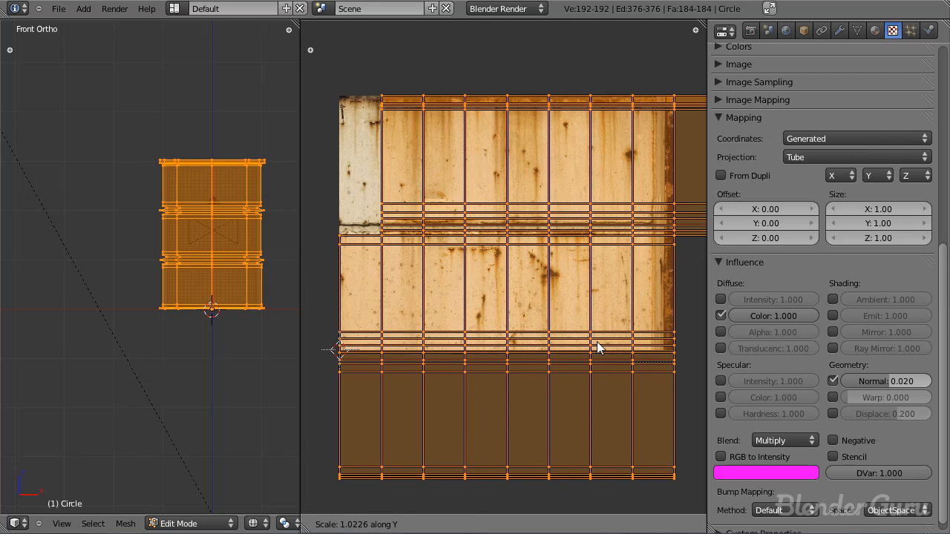
{"action": "left_click", "coordinate": [600, 347]}
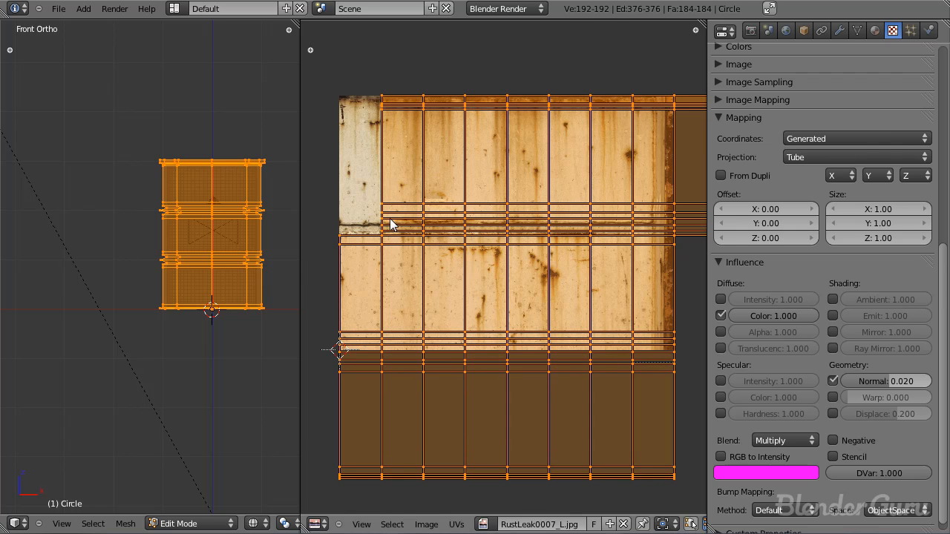
Step: Nudge the UVs down along Y so the upper ribs cover the rust seam, and shrink the layout slightly vertically
{"action": "scroll", "coordinate": [460, 222], "scroll_direction": "up", "scroll_amount": 2}
{"action": "key", "text": "g"}
{"action": "key", "text": "y"}
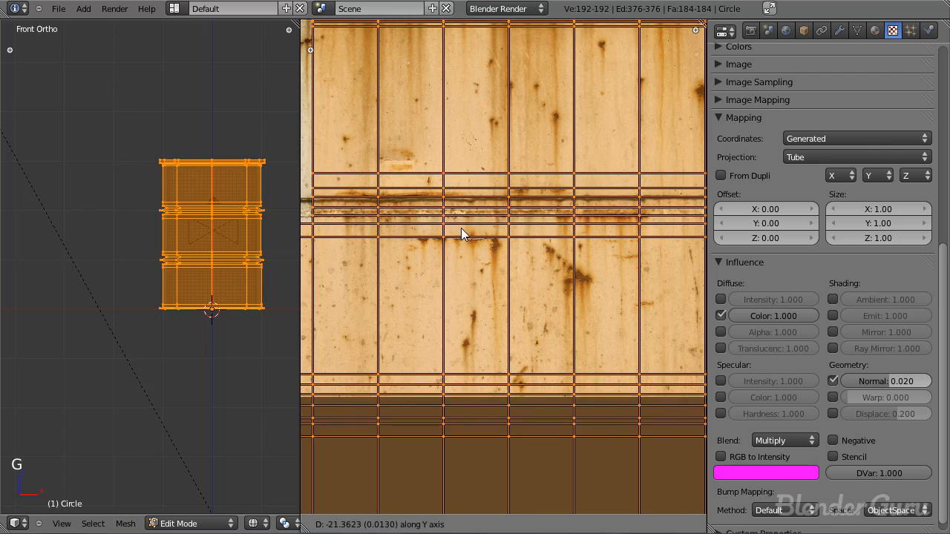
{"action": "left_click", "coordinate": [463, 231]}
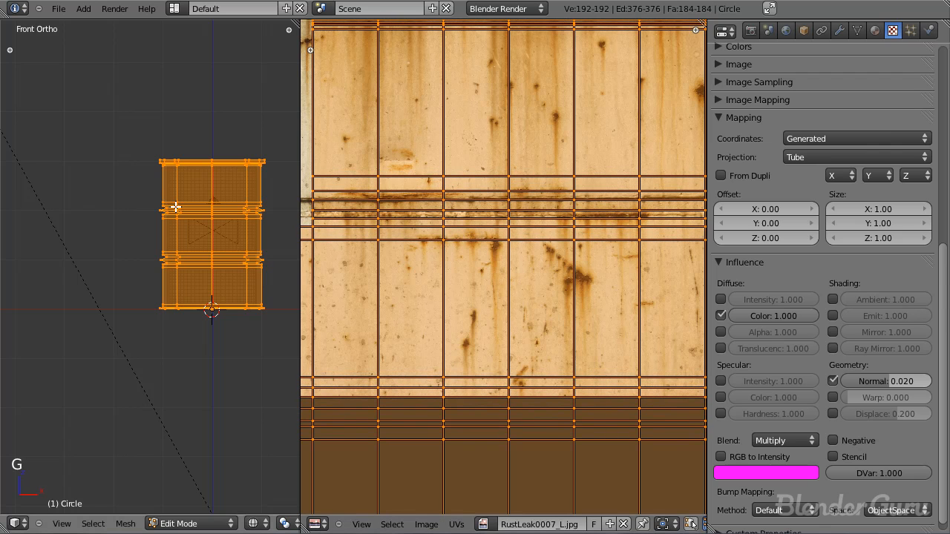
{"action": "scroll", "coordinate": [545, 204], "scroll_direction": "down", "scroll_amount": 4}
{"action": "scroll", "coordinate": [543, 222], "scroll_direction": "up", "scroll_amount": 2}
{"action": "key", "text": "s"}
{"action": "key", "text": "y"}
{"action": "left_click", "coordinate": [593, 397]}
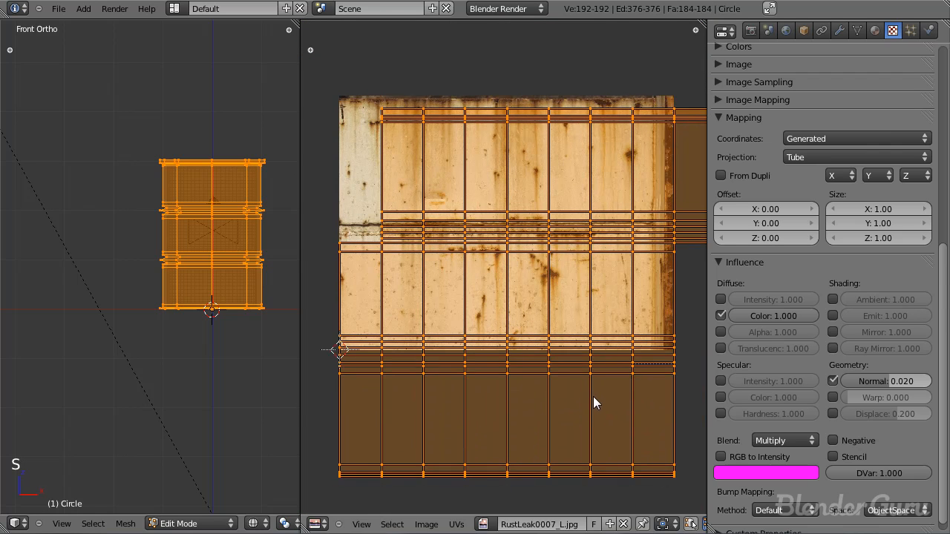
Step: Move the UVs back up and restretch them vertically until the layout's top edge meets the top of the image
{"action": "key", "text": "g"}
{"action": "key", "text": "y"}
{"action": "left_click", "coordinate": [593, 383]}
{"action": "key", "text": "s"}
{"action": "key", "text": "y"}
{"action": "left_click", "coordinate": [598, 384]}
{"action": "key", "text": "g"}
{"action": "left_click", "coordinate": [598, 389]}
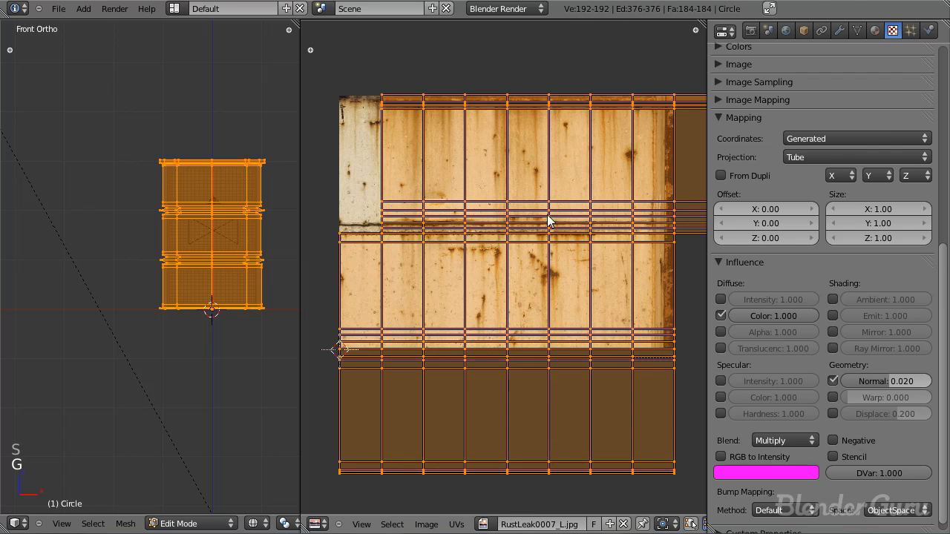
Step: Return to Object Mode, switch the Rust Leak texture's mapping to UV coordinates with Flat projection, and render the barrel
{"action": "key", "text": "Tab"}
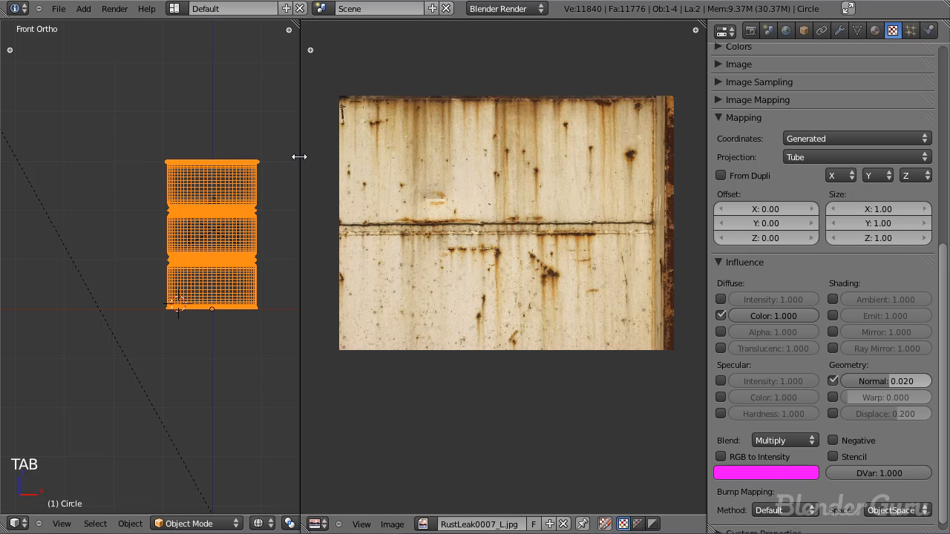
{"action": "left_click_drag", "start_coordinate": [302, 160], "coordinate": [525, 163]}
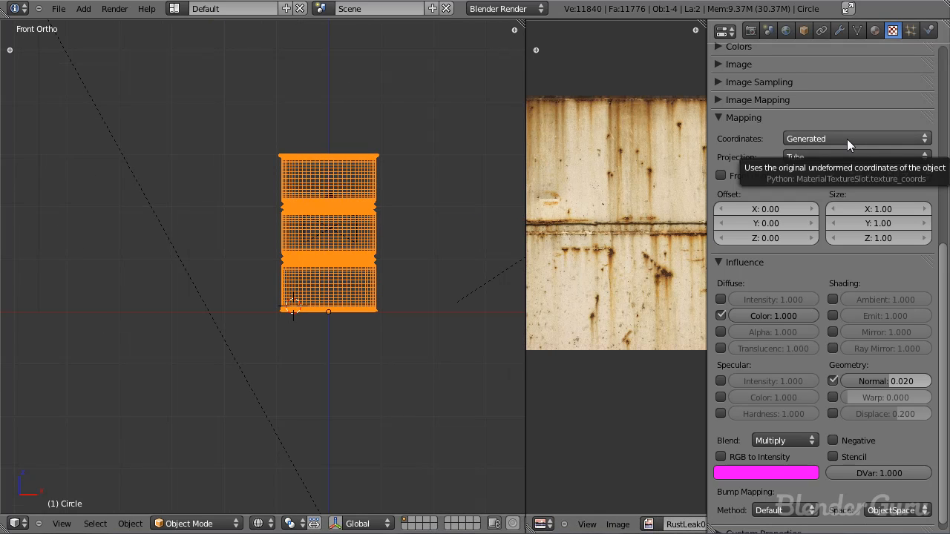
{"action": "left_click", "coordinate": [816, 138]}
{"action": "left_click", "coordinate": [797, 207]}
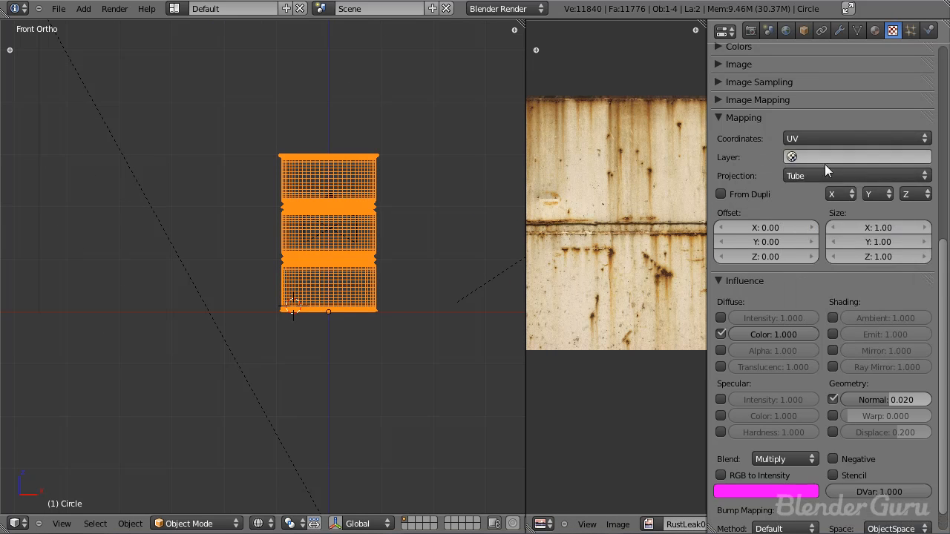
{"action": "left_click", "coordinate": [816, 175]}
{"action": "left_click", "coordinate": [853, 161]}
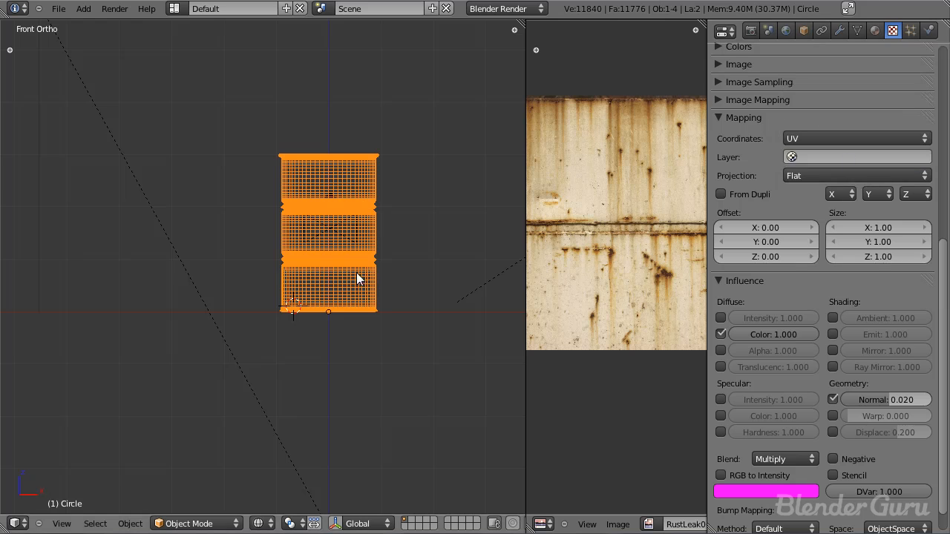
{"action": "key", "text": "F12"}
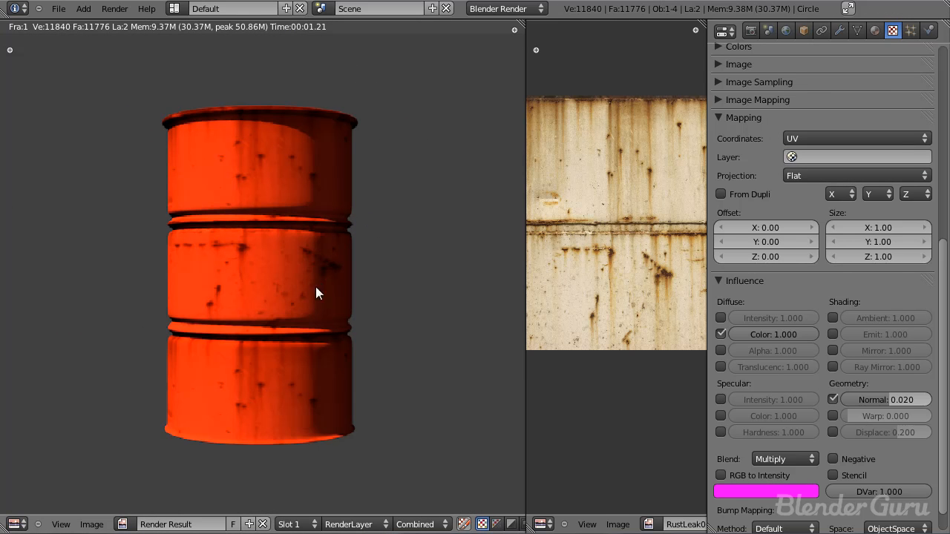
{"action": "scroll", "coordinate": [280, 199], "scroll_direction": "up", "scroll_amount": 1}
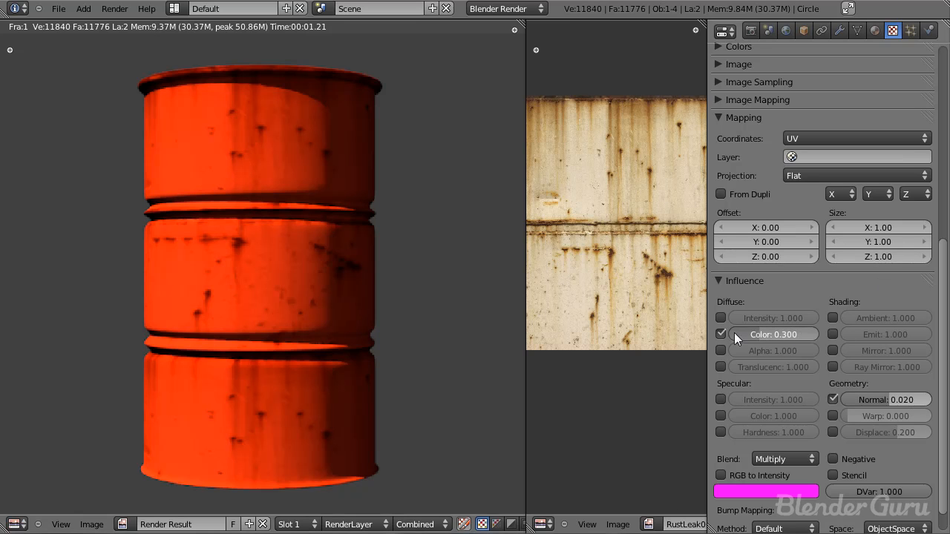
Step: Set the Rust Leak texture's diffuse Color influence to 0.4 and check the barrel in a render
{"action": "left_click_drag", "start_coordinate": [733, 332], "coordinate": [743, 332], "text": "ctrl"}
{"action": "key", "text": "F12"}
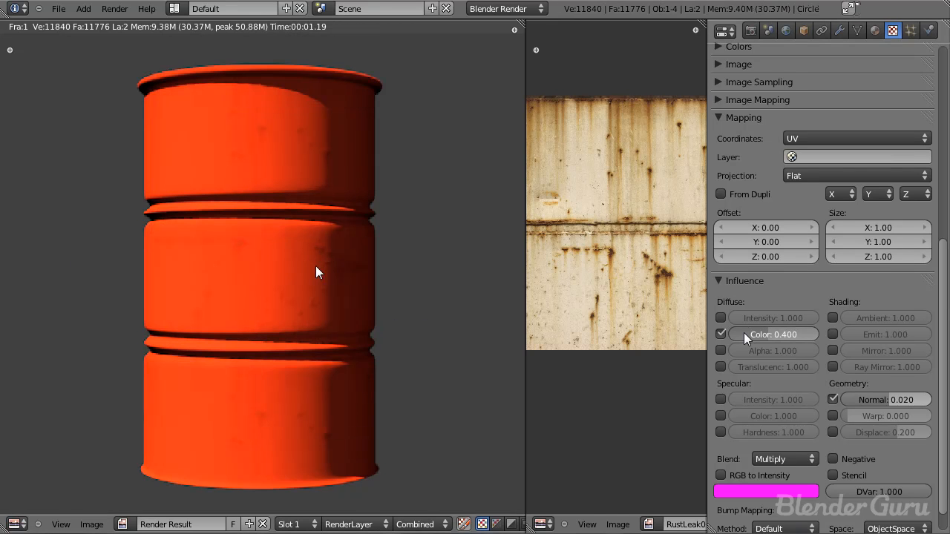
{"action": "scroll", "coordinate": [360, 210], "scroll_direction": "down", "scroll_amount": 1}
{"action": "scroll", "coordinate": [359, 215], "scroll_direction": "up", "scroll_amount": 2}
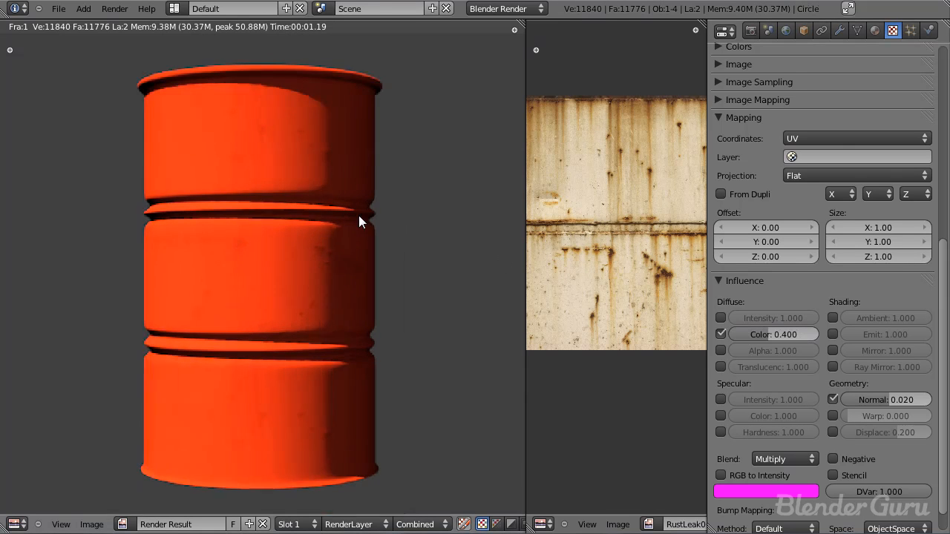
{"action": "scroll", "coordinate": [358, 215], "scroll_direction": "down", "scroll_amount": 2}
{"action": "scroll", "coordinate": [356, 217], "scroll_direction": "up", "scroll_amount": 1}
Step: Readjust the Rust Leak texture's diffuse Color influence with a test render, and save the file
{"action": "key", "text": "ctrl+s"}
{"action": "left_click", "coordinate": [351, 223]}
{"action": "left_click_drag", "start_coordinate": [806, 333], "coordinate": [816, 334], "text": "ctrl"}
{"action": "key", "text": "F12"}
{"action": "scroll", "coordinate": [328, 302], "scroll_direction": "down", "scroll_amount": 1}
{"action": "key", "text": "Escape"}
{"action": "key", "text": "ctrl+s"}
{"action": "left_click", "coordinate": [327, 299]}
Step: Add an independent copy of the Rust Leak texture in the second texture slot and rename it SPEC
{"action": "scroll", "coordinate": [786, 129], "scroll_direction": "up", "scroll_amount": 10}
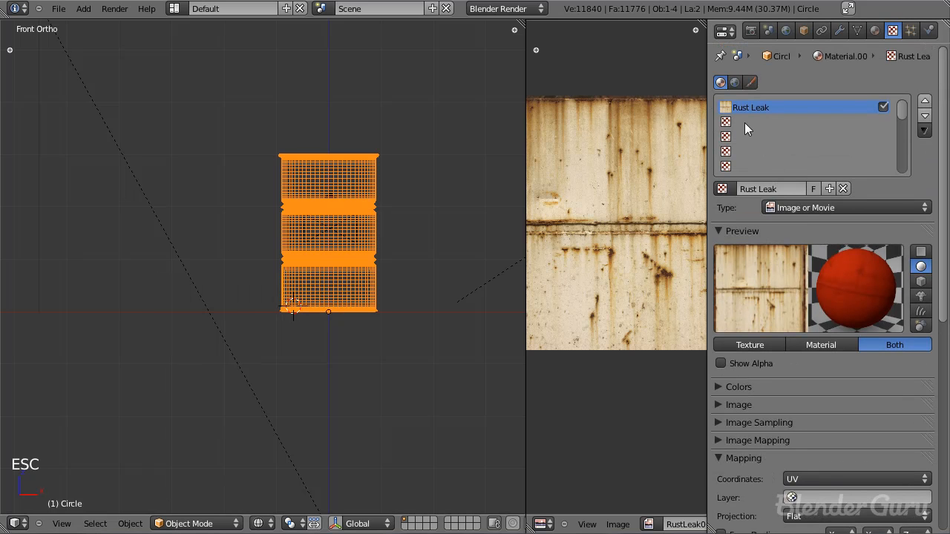
{"action": "left_click", "coordinate": [744, 119]}
{"action": "left_click", "coordinate": [724, 188]}
{"action": "left_click", "coordinate": [749, 210]}
{"action": "left_click", "coordinate": [799, 189]}
{"action": "left_click", "coordinate": [793, 188]}
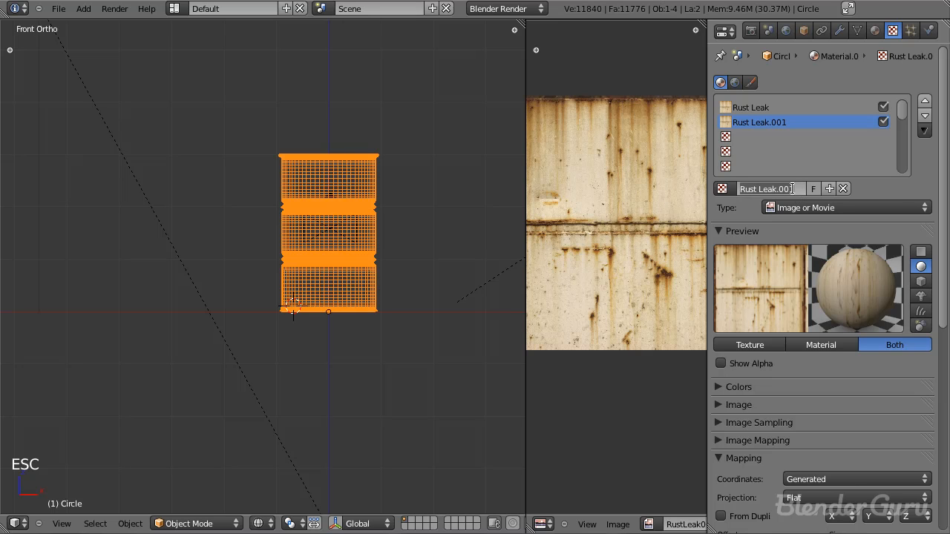
{"action": "type", "text": "SPEC"}
{"action": "key", "text": "Return"}
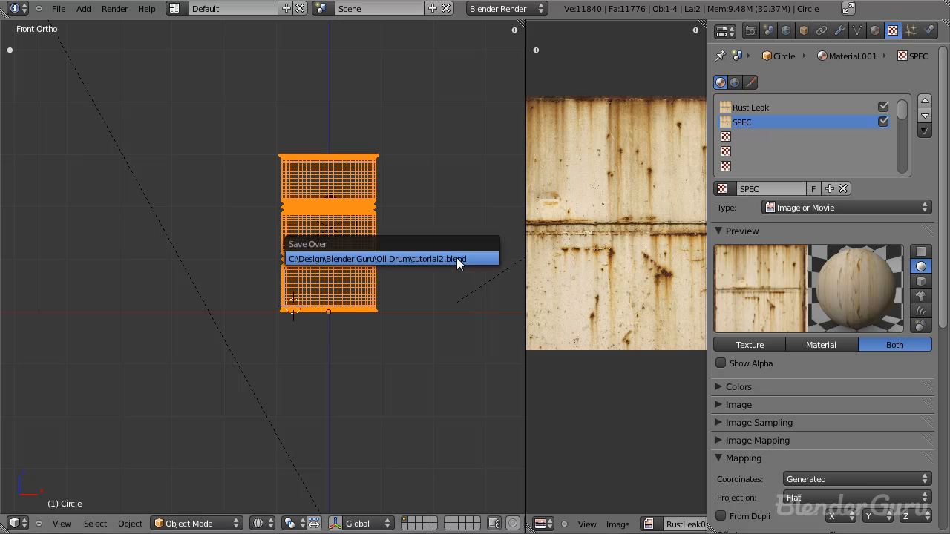
Step: Set the SPEC texture's contrast to 2 and its brightness to 0.2
{"action": "scroll", "coordinate": [824, 319], "scroll_direction": "down", "scroll_amount": 10}
{"action": "scroll", "coordinate": [802, 308], "scroll_direction": "up", "scroll_amount": 6}
{"action": "scroll", "coordinate": [802, 308], "scroll_direction": "up", "scroll_amount": 4}
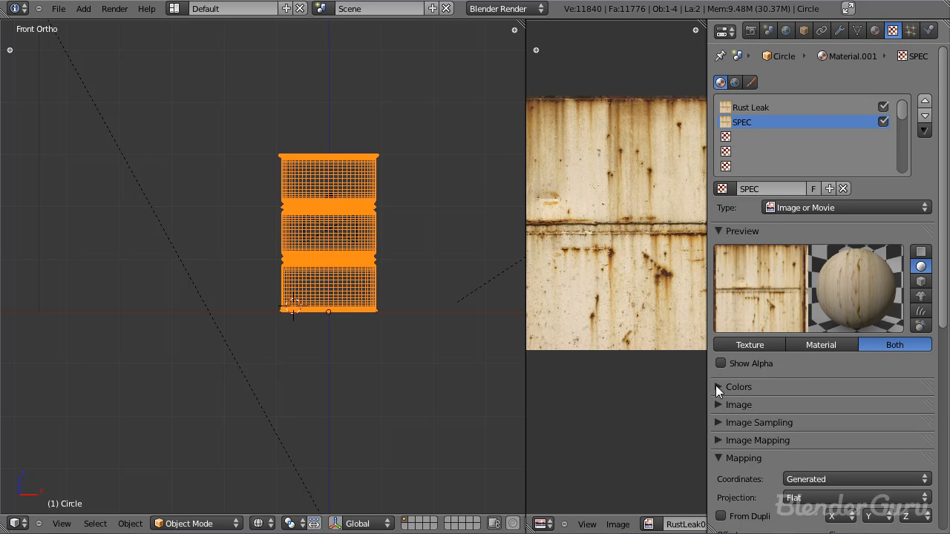
{"action": "left_click", "coordinate": [717, 386]}
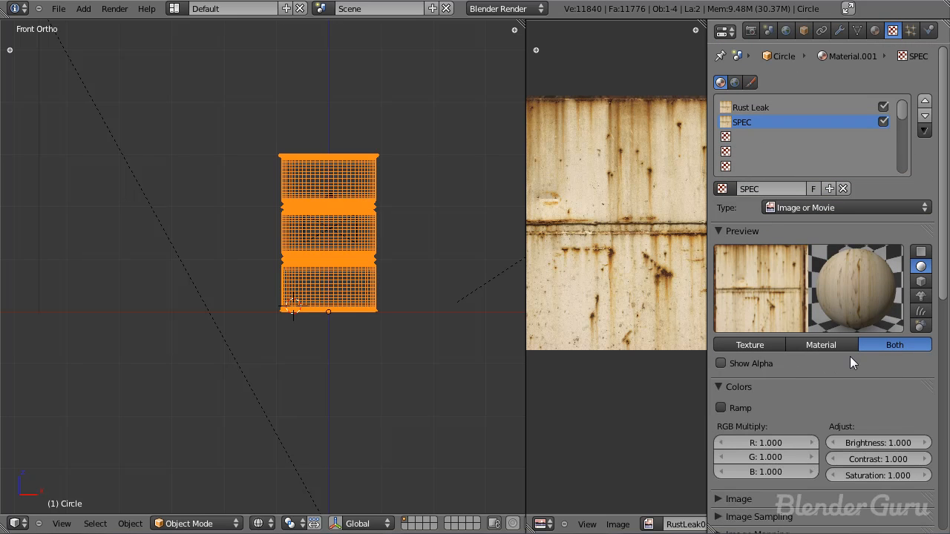
{"action": "left_click", "coordinate": [872, 459]}
{"action": "type", "text": "2"}
{"action": "key", "text": "Return"}
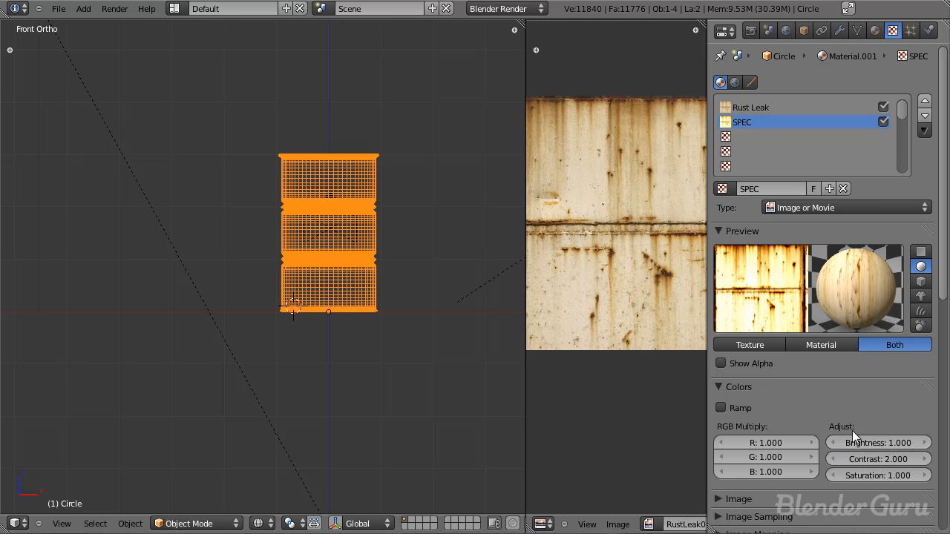
{"action": "left_click", "coordinate": [835, 441]}
{"action": "left_click", "coordinate": [836, 440]}
{"action": "left_click", "coordinate": [835, 441]}
{"action": "left_click", "coordinate": [835, 441]}
{"action": "left_click", "coordinate": [836, 441]}
{"action": "left_click", "coordinate": [835, 441]}
{"action": "left_click", "coordinate": [836, 441]}
{"action": "left_click", "coordinate": [835, 440]}
Step: Set the SPEC texture's mapping coordinates to UV and collapse the Mapping settings
{"action": "scroll", "coordinate": [850, 326], "scroll_direction": "down", "scroll_amount": 10}
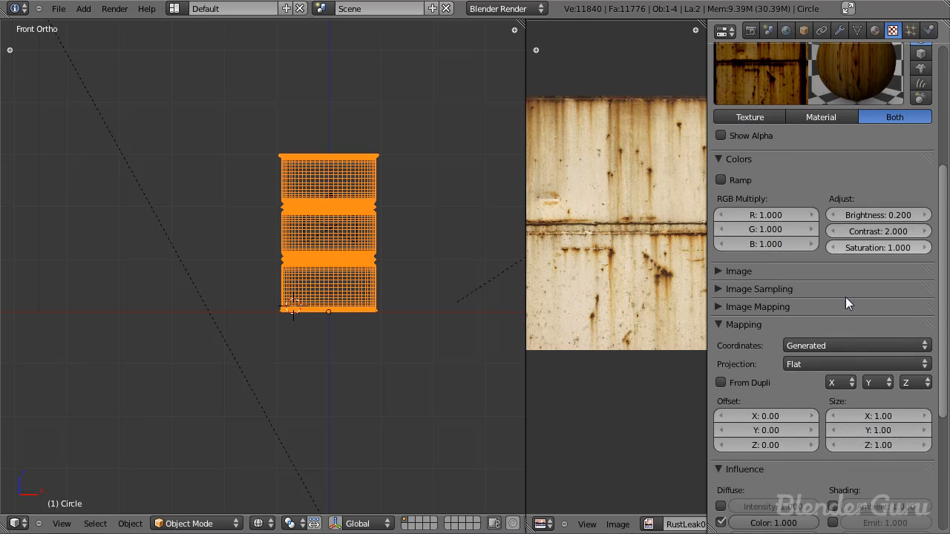
{"action": "scroll", "coordinate": [842, 286], "scroll_direction": "down", "scroll_amount": 4}
{"action": "left_click", "coordinate": [815, 128]}
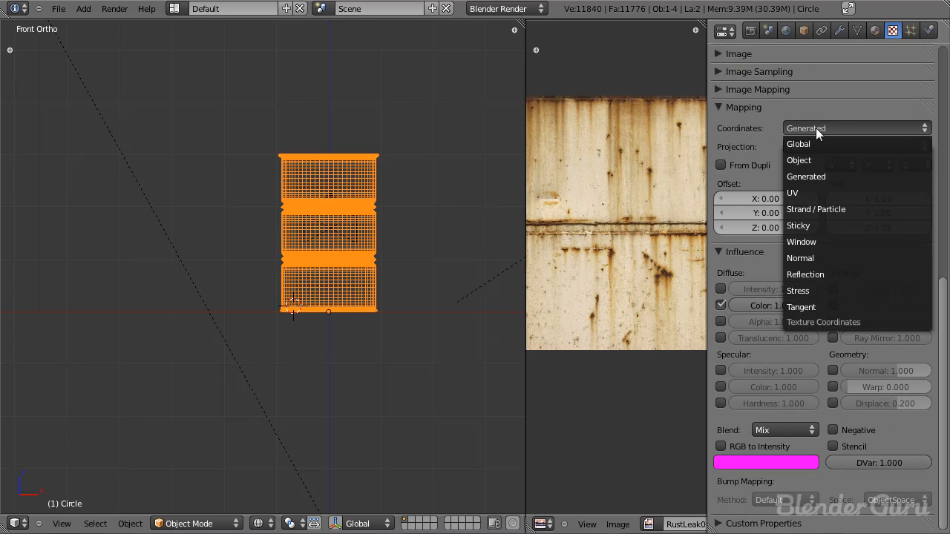
{"action": "left_click", "coordinate": [805, 193]}
{"action": "left_click", "coordinate": [724, 108]}
{"action": "left_click", "coordinate": [722, 89]}
{"action": "left_click", "coordinate": [722, 89]}
{"action": "left_click", "coordinate": [722, 72]}
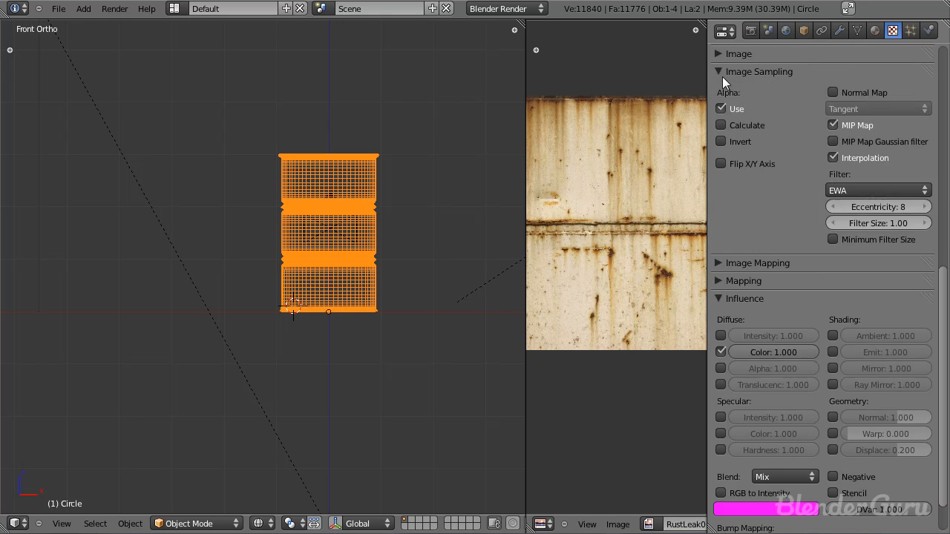
{"action": "left_click", "coordinate": [722, 73]}
Step: Make the SPEC texture influence specular Intensity instead of diffuse Color, and collapse the Colors settings
{"action": "scroll", "coordinate": [757, 215], "scroll_direction": "up", "scroll_amount": 2}
{"action": "left_click", "coordinate": [724, 208]}
{"action": "scroll", "coordinate": [772, 282], "scroll_direction": "up", "scroll_amount": 5}
{"action": "left_click", "coordinate": [721, 366]}
{"action": "scroll", "coordinate": [722, 365], "scroll_direction": "up", "scroll_amount": 5}
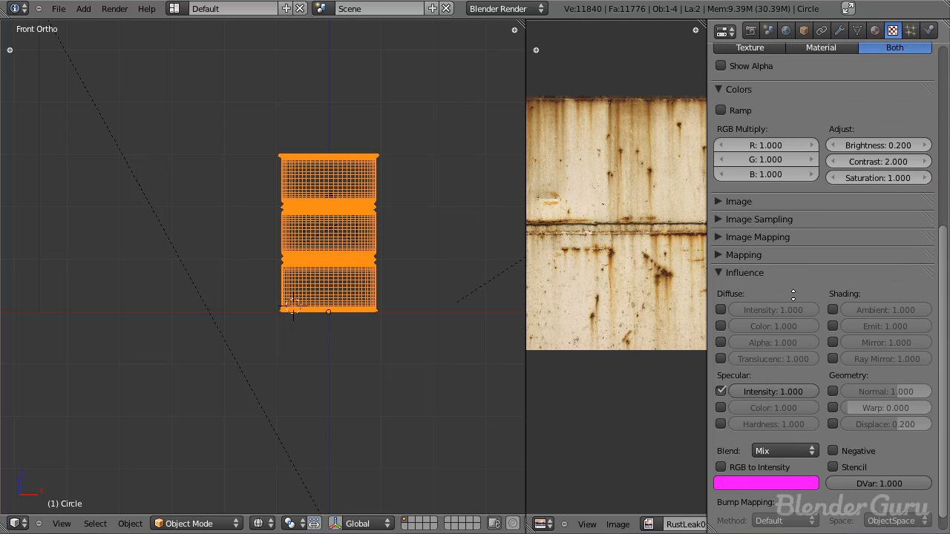
{"action": "left_click", "coordinate": [754, 202]}
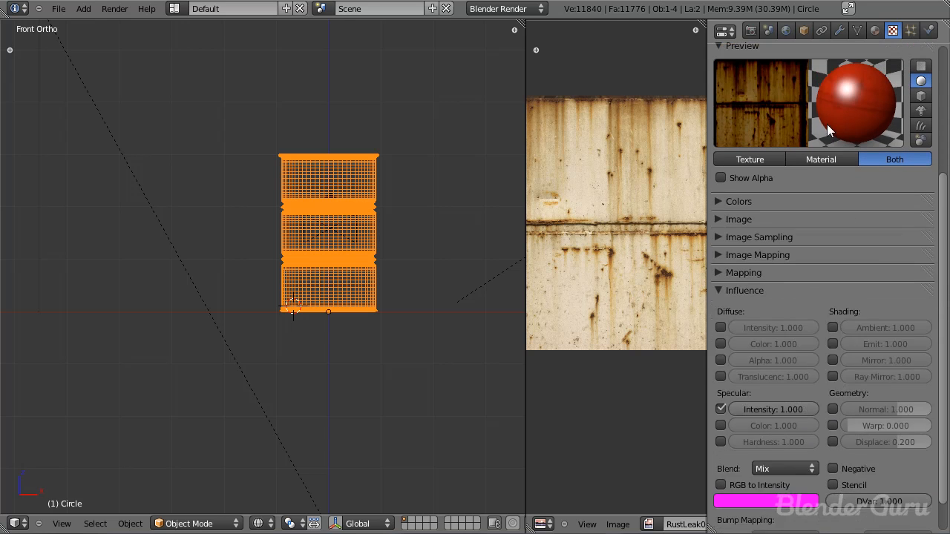
Step: Enable RGB to Intensity for the SPEC texture and render the barrel
{"action": "scroll", "coordinate": [843, 163], "scroll_direction": "up", "scroll_amount": 4}
{"action": "scroll", "coordinate": [817, 312], "scroll_direction": "down", "scroll_amount": 5}
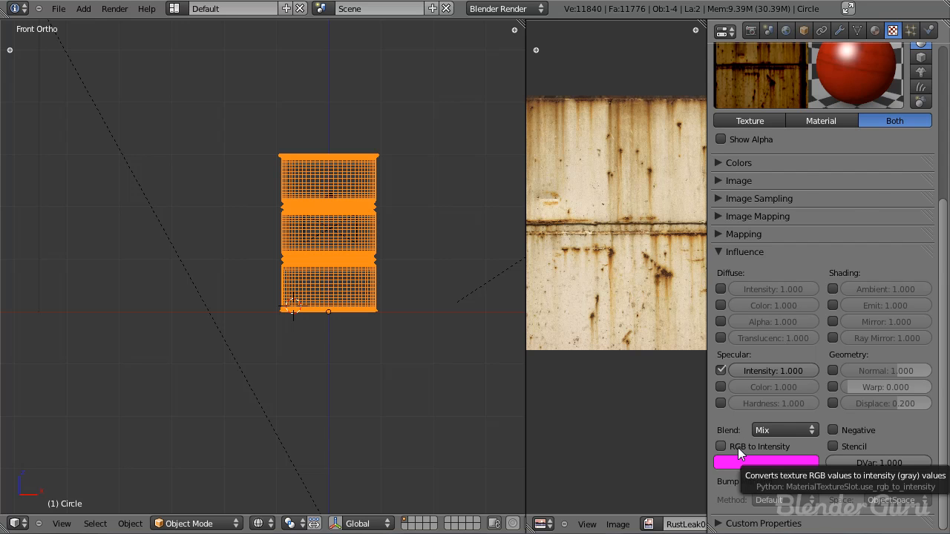
{"action": "scroll", "coordinate": [823, 280], "scroll_direction": "up", "scroll_amount": 3}
{"action": "scroll", "coordinate": [853, 267], "scroll_direction": "down", "scroll_amount": 3}
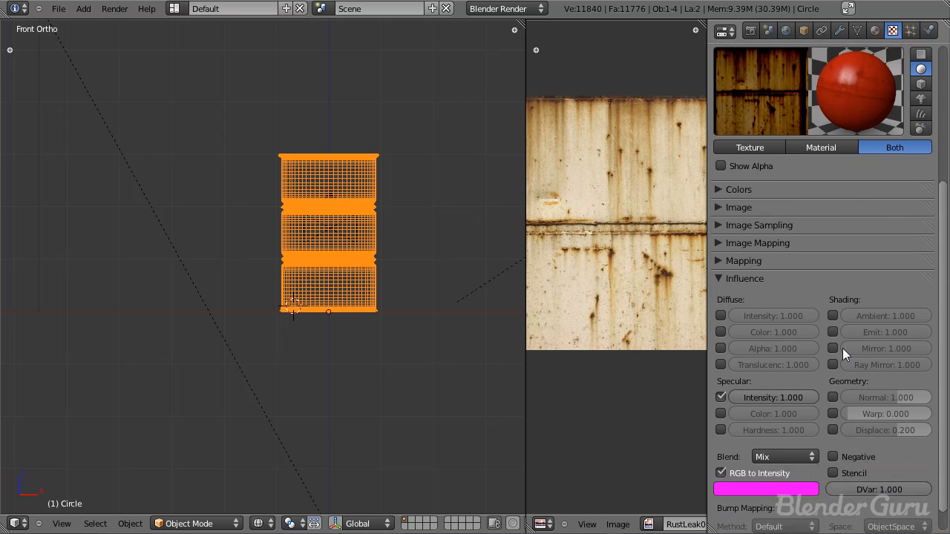
{"action": "scroll", "coordinate": [831, 252], "scroll_direction": "up", "scroll_amount": 5}
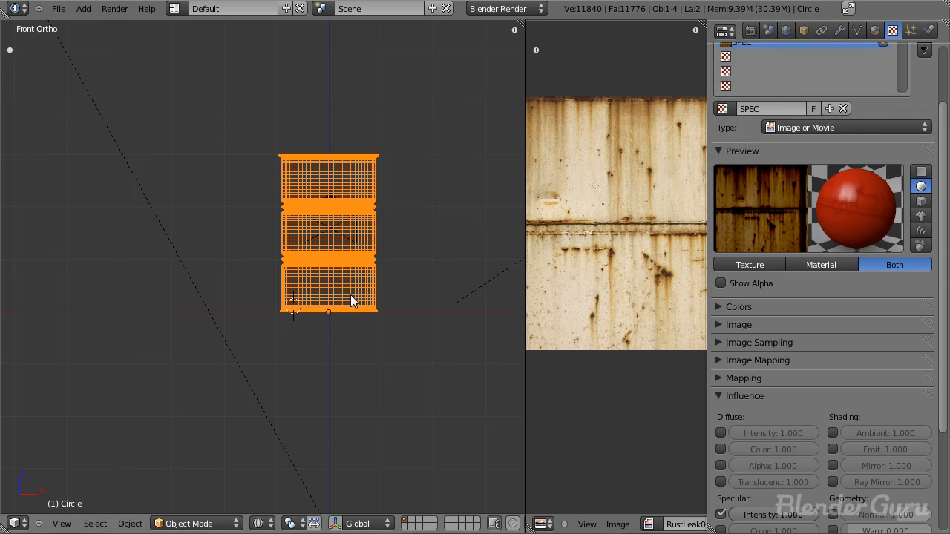
{"action": "key", "text": "F12"}
{"action": "key", "text": "Escape"}
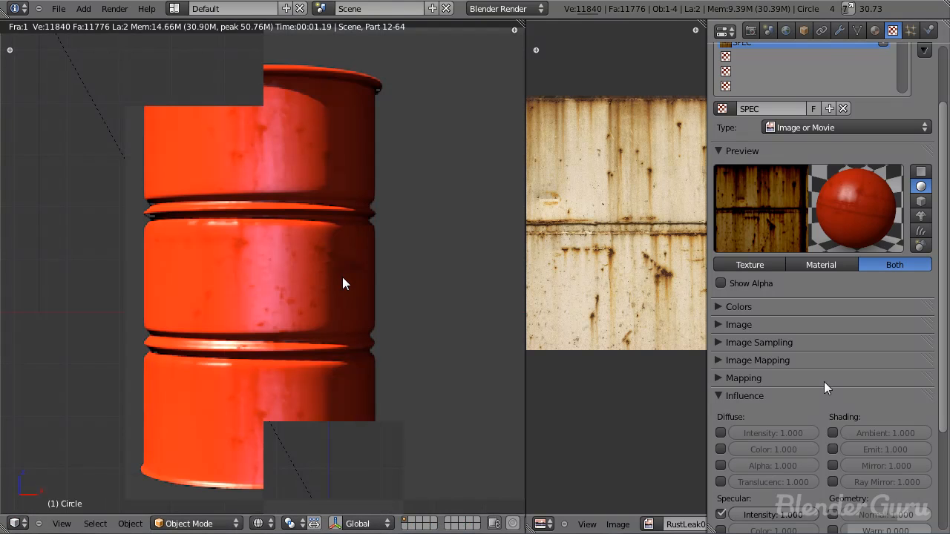
Step: Change the SPEC texture's influence colour from magenta to white and inspect the barrel's highlights in a new render
{"action": "scroll", "coordinate": [824, 381], "scroll_direction": "down", "scroll_amount": 5}
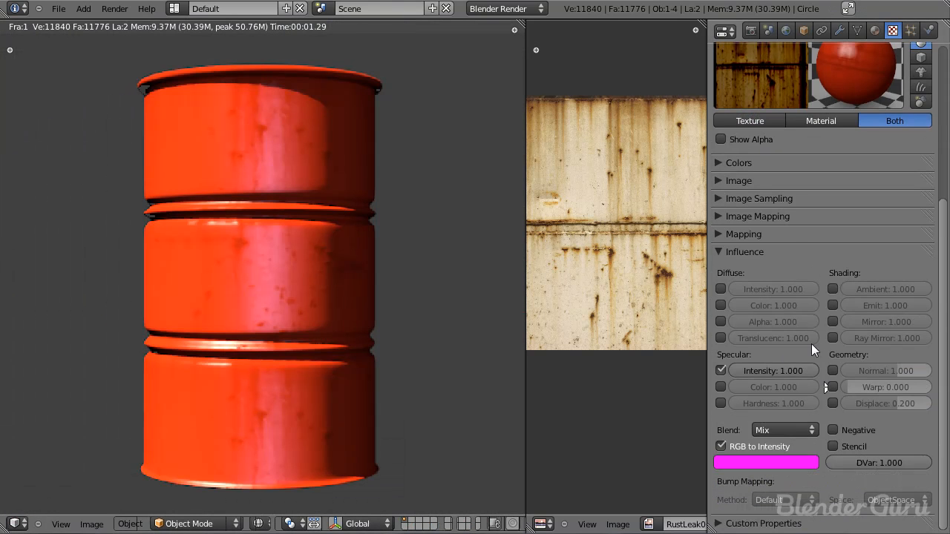
{"action": "left_click", "coordinate": [766, 461]}
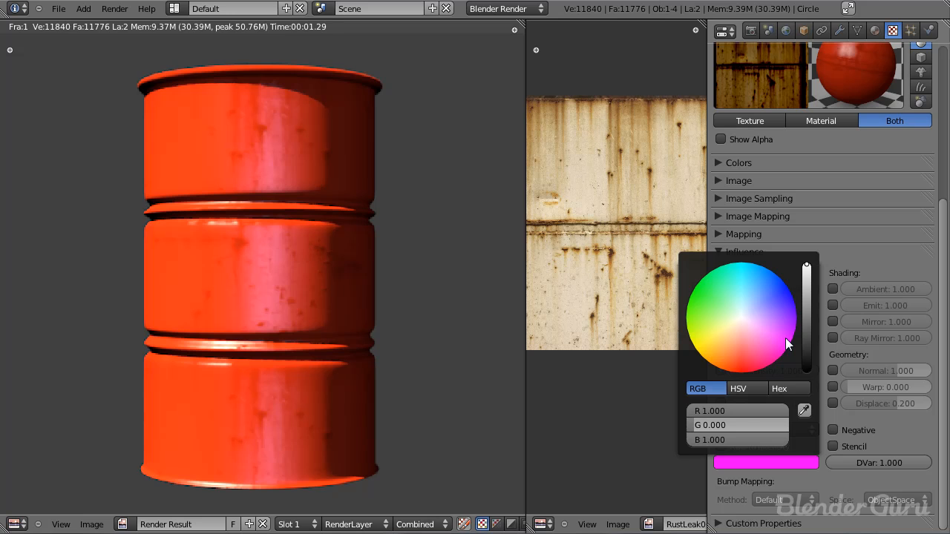
{"action": "left_click", "coordinate": [738, 327]}
{"action": "key", "text": "F12"}
{"action": "scroll", "coordinate": [352, 297], "scroll_direction": "down", "scroll_amount": 3}
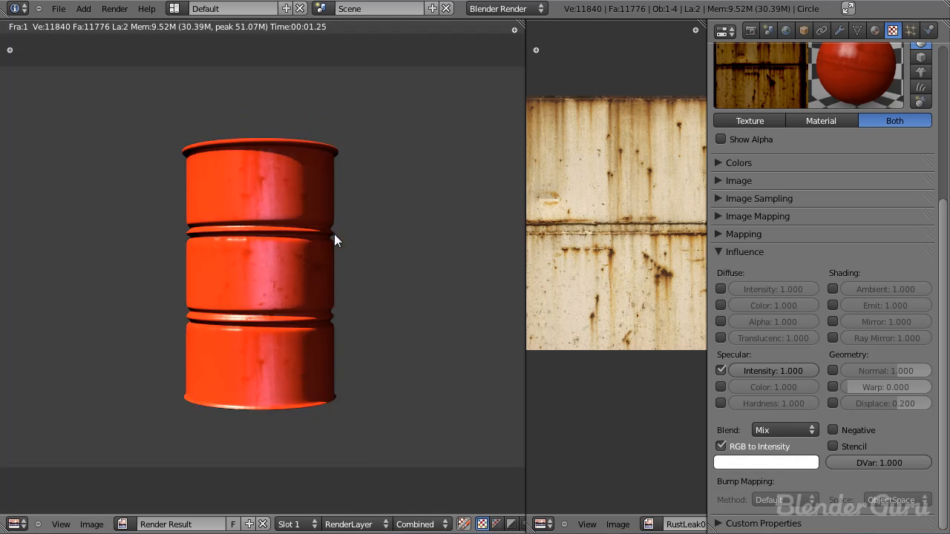
{"action": "scroll", "coordinate": [330, 315], "scroll_direction": "up", "scroll_amount": 3}
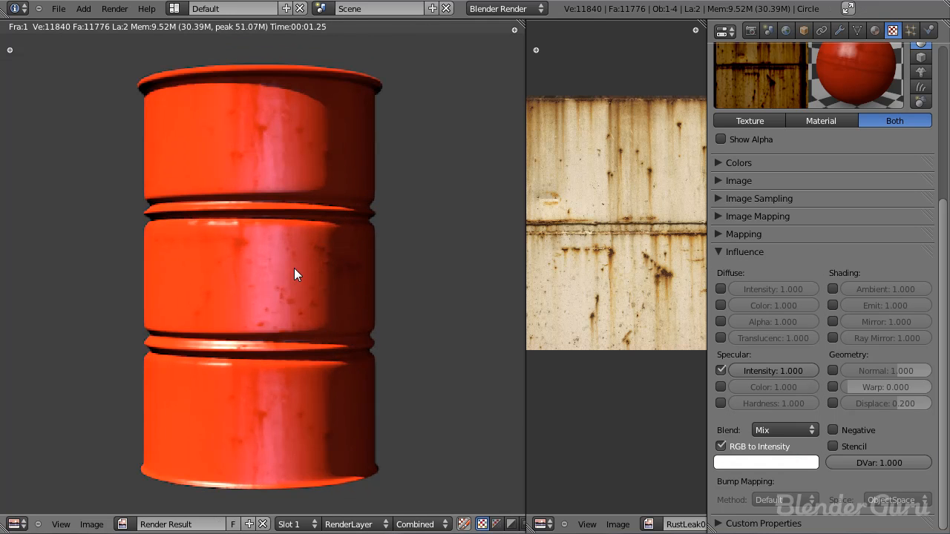
{"action": "scroll", "coordinate": [277, 277], "scroll_direction": "down", "scroll_amount": 2}
{"action": "scroll", "coordinate": [274, 278], "scroll_direction": "up", "scroll_amount": 3}
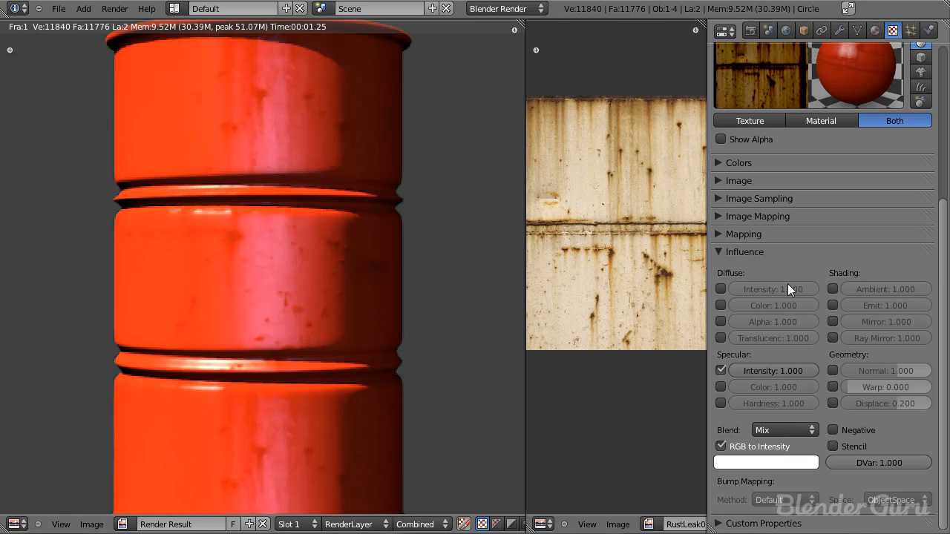
Step: Disable Specular on the blue sun lamp beside the barrel and inspect the barrel in a new render
{"action": "scroll", "coordinate": [312, 291], "scroll_direction": "down", "scroll_amount": 1}
{"action": "key", "text": "Escape"}
{"action": "right_click", "coordinate": [475, 220]}
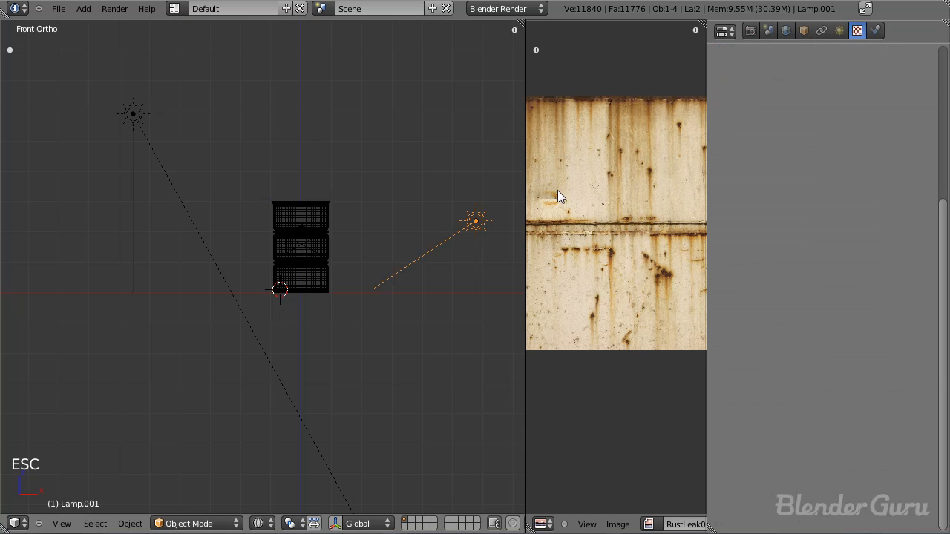
{"action": "left_click", "coordinate": [836, 32]}
{"action": "middle_click_drag", "start_coordinate": [445, 256], "coordinate": [243, 293]}
{"action": "left_click", "coordinate": [853, 299]}
{"action": "key", "text": "F12"}
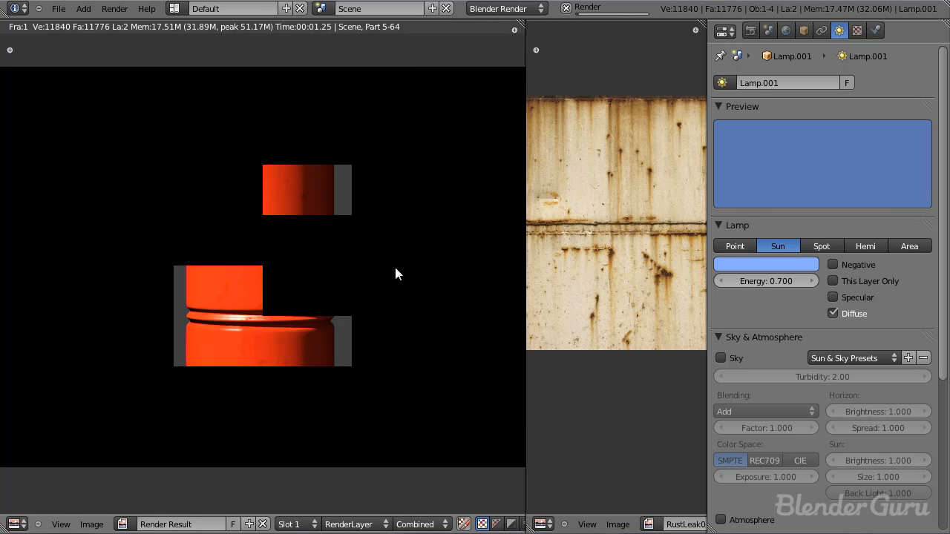
{"action": "scroll", "coordinate": [317, 283], "scroll_direction": "up", "scroll_amount": 4}
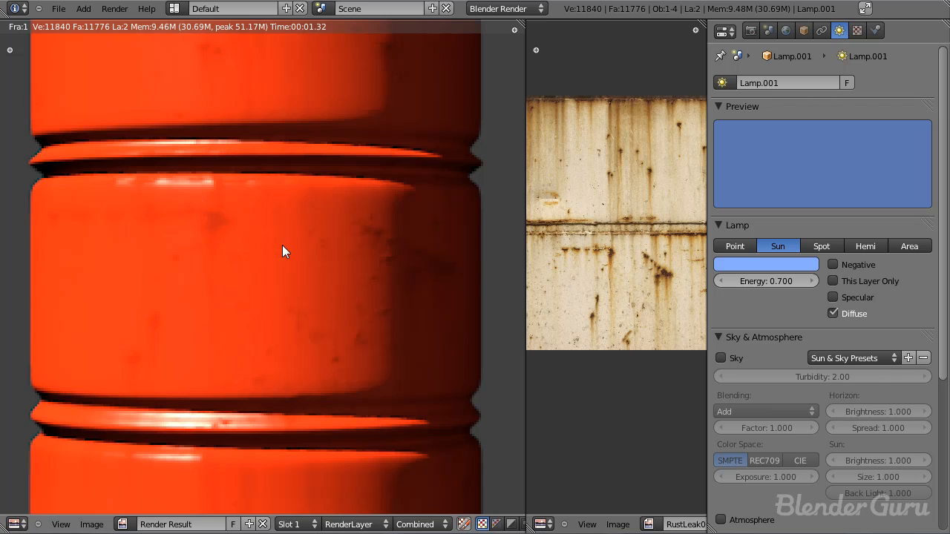
{"action": "scroll", "coordinate": [282, 247], "scroll_direction": "down", "scroll_amount": 4}
Step: Save the file, select the barrel and look at it through the camera
{"action": "key", "text": "Escape"}
{"action": "key", "text": "ctrl+s"}
{"action": "left_click", "coordinate": [280, 255]}
{"action": "right_click", "coordinate": [289, 238]}
{"action": "key", "text": "KP_0"}
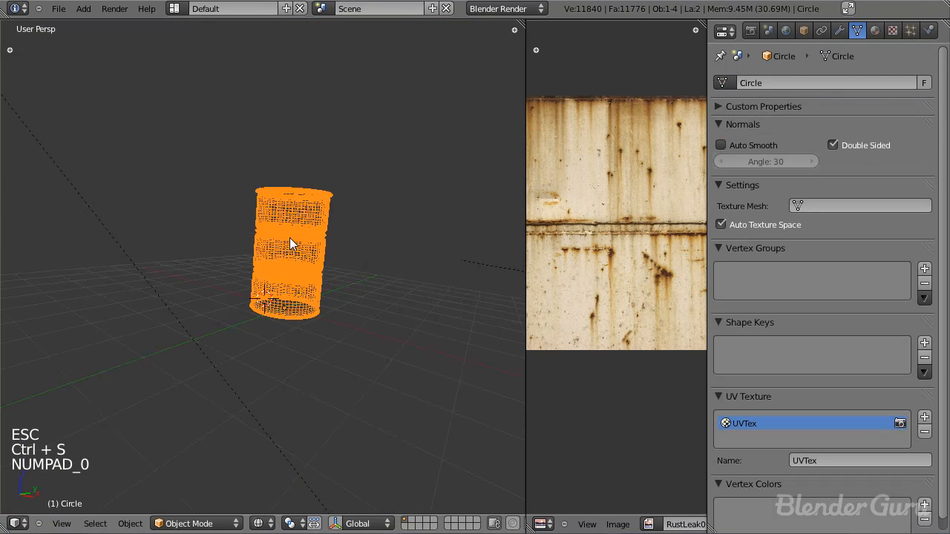
{"action": "scroll", "coordinate": [305, 280], "scroll_direction": "up", "scroll_amount": 4}
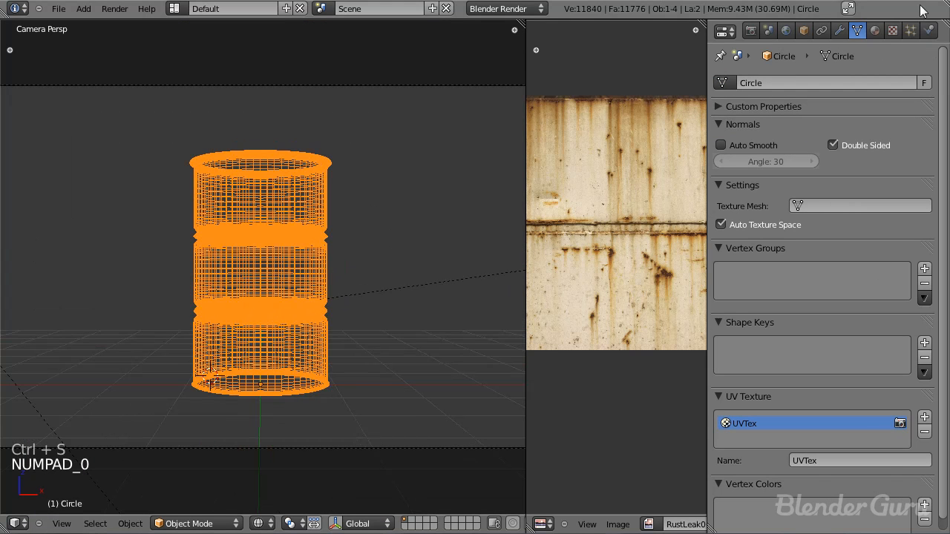
Step: Add a new texture in the empty slot below SPEC and name it Main Rust
{"action": "left_click", "coordinate": [875, 30]}
{"action": "left_click", "coordinate": [893, 31]}
{"action": "left_click", "coordinate": [751, 108]}
{"action": "left_click", "coordinate": [753, 123]}
{"action": "left_click", "coordinate": [754, 136]}
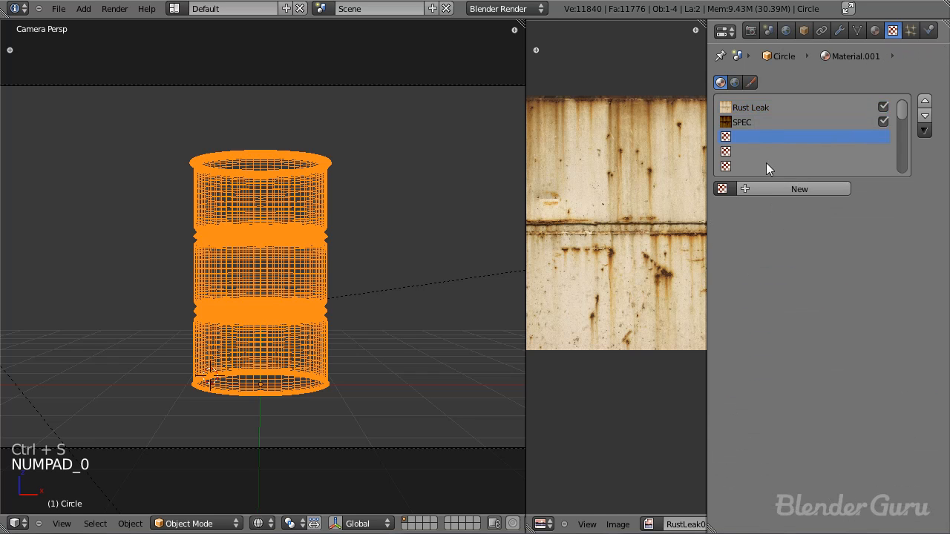
{"action": "left_click", "coordinate": [775, 187]}
{"action": "left_click", "coordinate": [776, 190]}
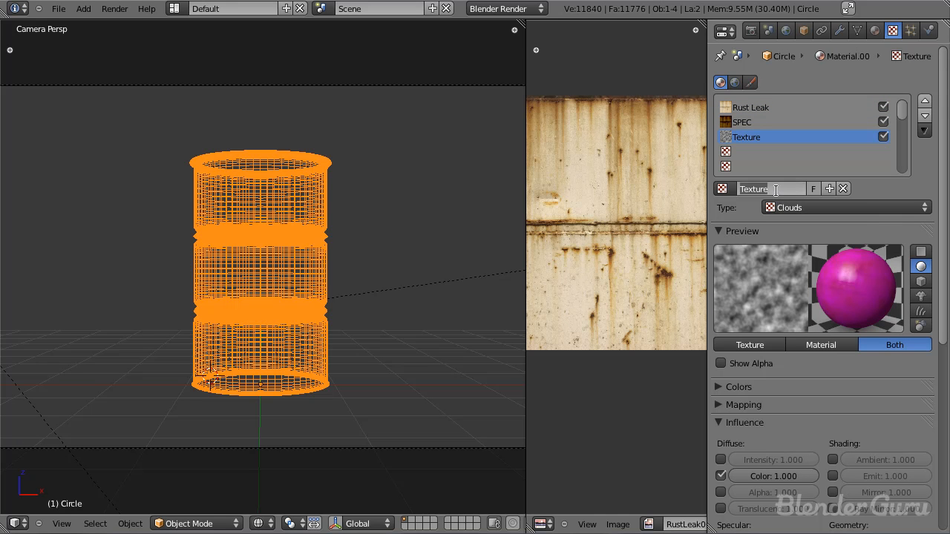
{"action": "type", "text": "Main Rust"}
{"action": "key", "text": "Return"}
Step: Save the file, set the Main Rust texture's type to Image or Movie and expand its Image settings
{"action": "key", "text": "ctrl+s"}
{"action": "left_click", "coordinate": [319, 221]}
{"action": "left_click", "coordinate": [824, 209]}
{"action": "left_click", "coordinate": [822, 304]}
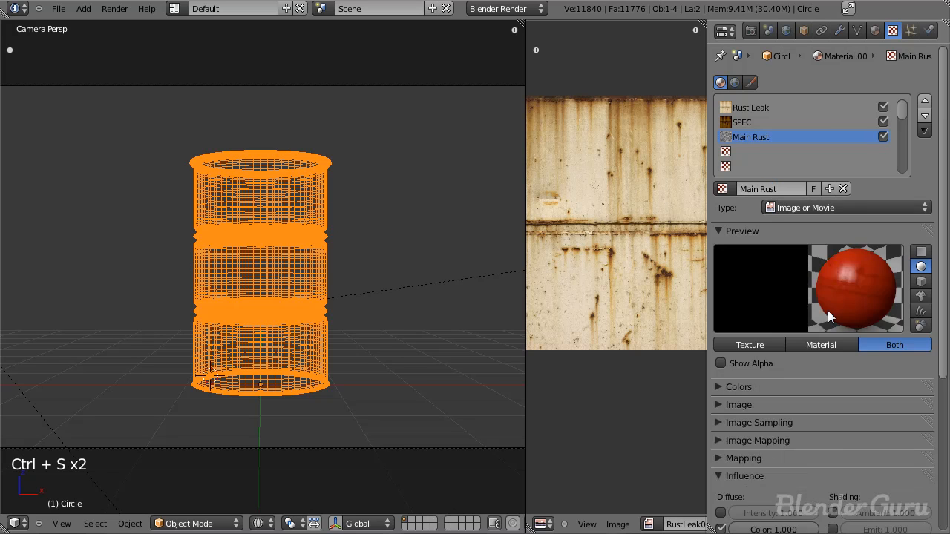
{"action": "scroll", "coordinate": [869, 344], "scroll_direction": "down", "scroll_amount": 5}
{"action": "left_click", "coordinate": [721, 276]}
{"action": "left_click", "coordinate": [717, 258]}
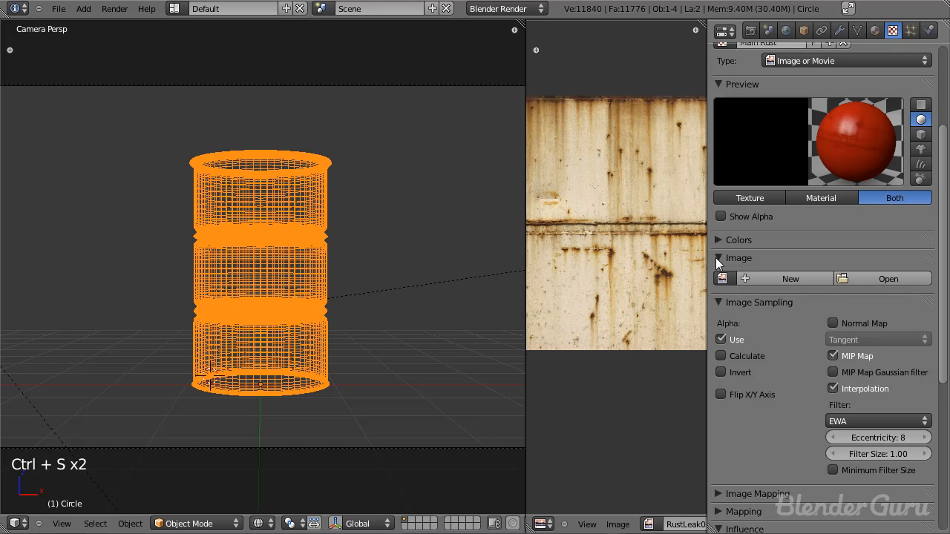
Step: Load RustScratches0035_1_M.jpg from the Textures folder into Main Rust, browsing the files as thumbnails
{"action": "left_click", "coordinate": [891, 280]}
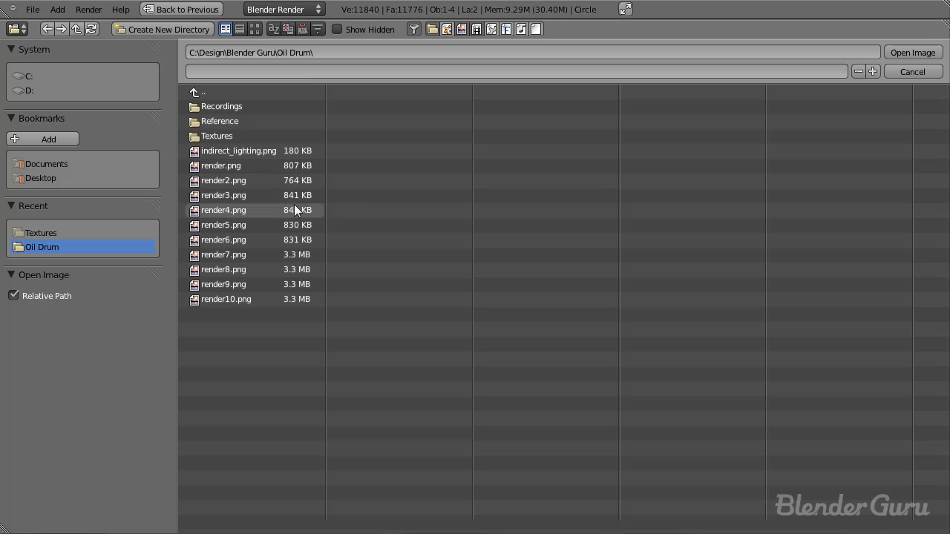
{"action": "left_click", "coordinate": [237, 133]}
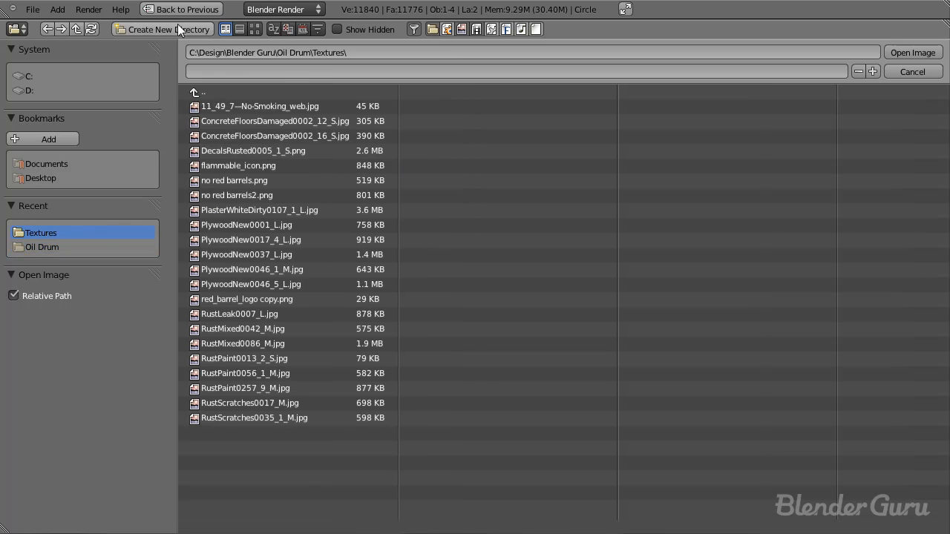
{"action": "left_click", "coordinate": [255, 29]}
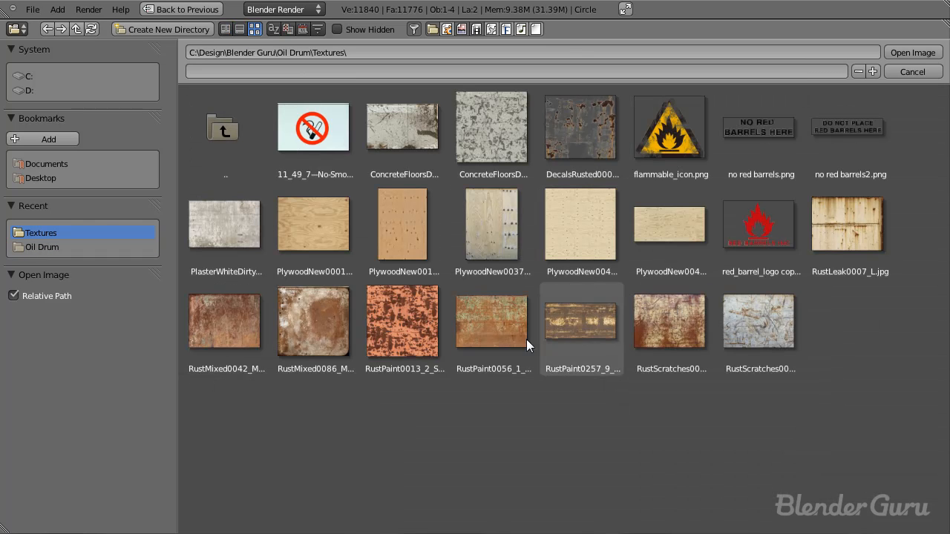
{"action": "left_click", "coordinate": [797, 338]}
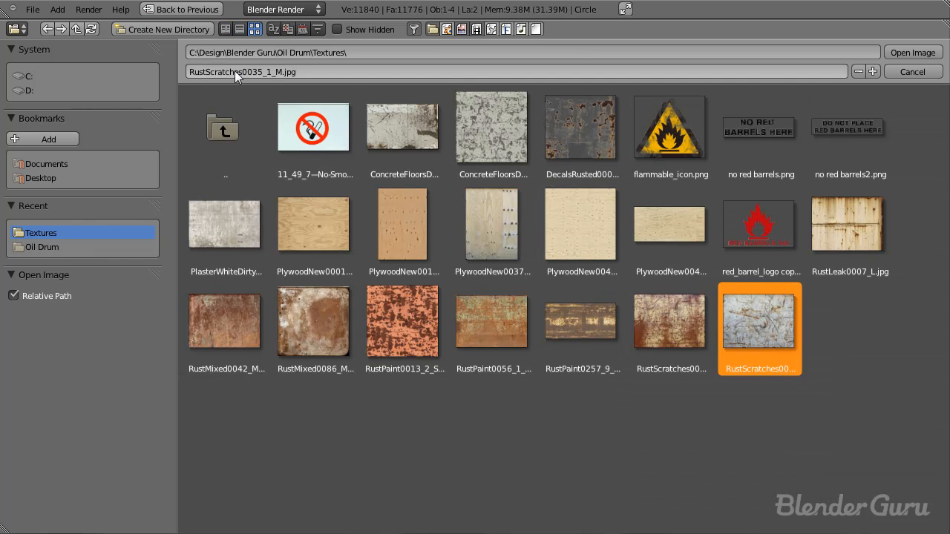
{"action": "left_click", "coordinate": [912, 53]}
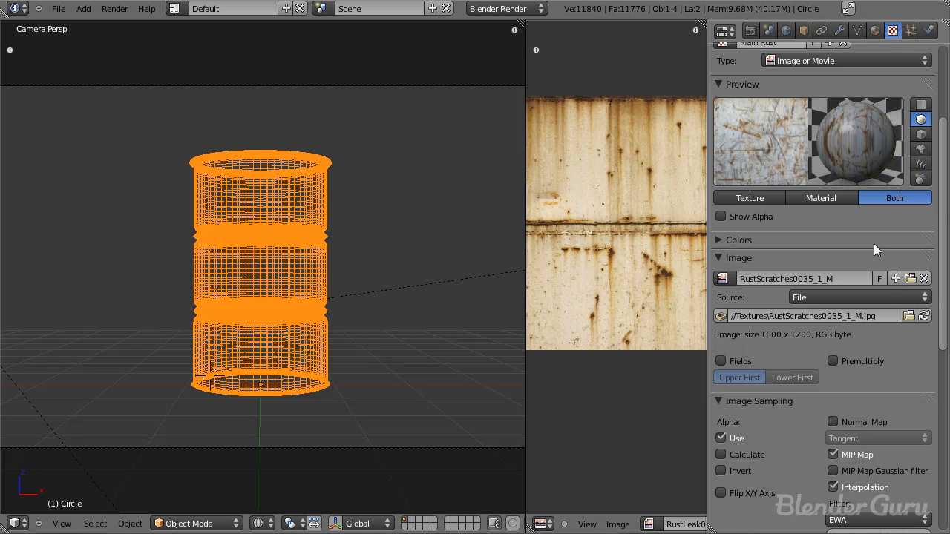
Step: Set the Main Rust texture's mapping coordinates to UV and collapse the Mapping settings
{"action": "scroll", "coordinate": [844, 423], "scroll_direction": "down", "scroll_amount": 7}
{"action": "left_click", "coordinate": [716, 235]}
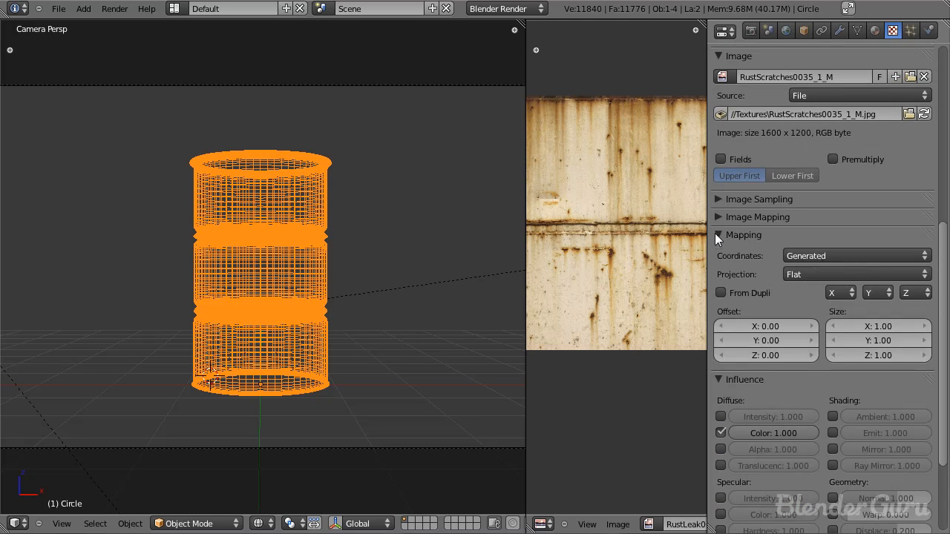
{"action": "left_click", "coordinate": [850, 256]}
{"action": "left_click", "coordinate": [824, 195]}
{"action": "left_click", "coordinate": [727, 230]}
{"action": "middle_click_drag", "start_coordinate": [788, 296], "coordinate": [809, 418]}
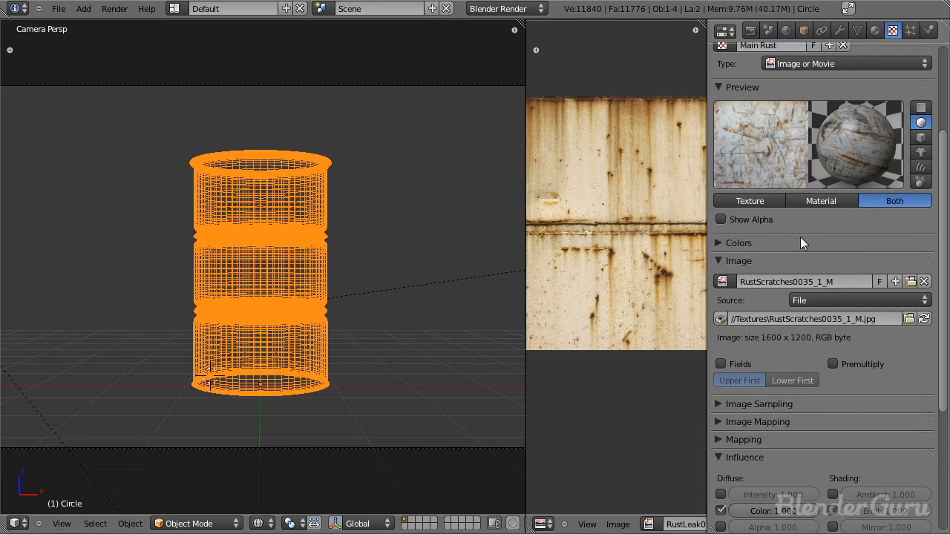
Step: Collapse the Image settings and set the Main Rust texture's influence blend to Multiply
{"action": "left_click", "coordinate": [725, 258]}
{"action": "scroll", "coordinate": [779, 334], "scroll_direction": "down", "scroll_amount": 3}
{"action": "left_click", "coordinate": [785, 429]}
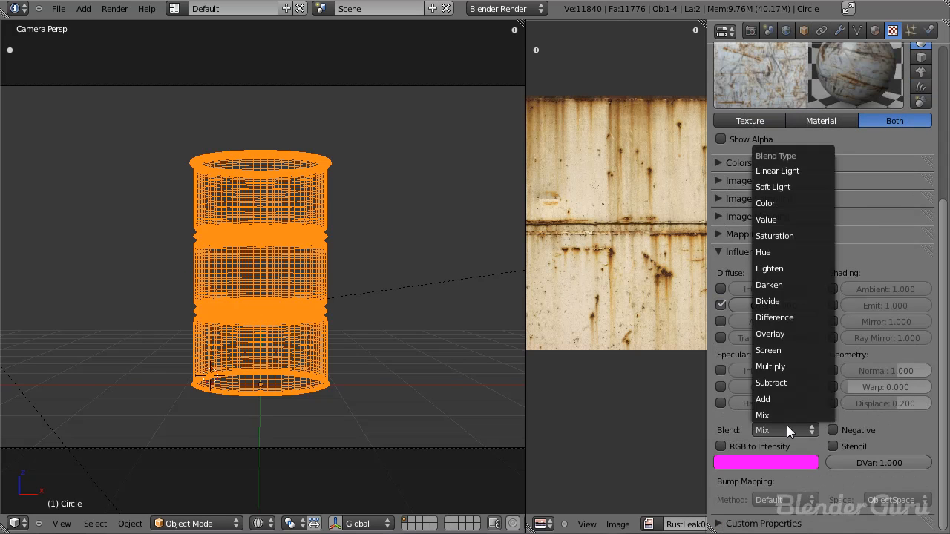
{"action": "left_click", "coordinate": [772, 367]}
{"action": "scroll", "coordinate": [861, 222], "scroll_direction": "up", "scroll_amount": 3}
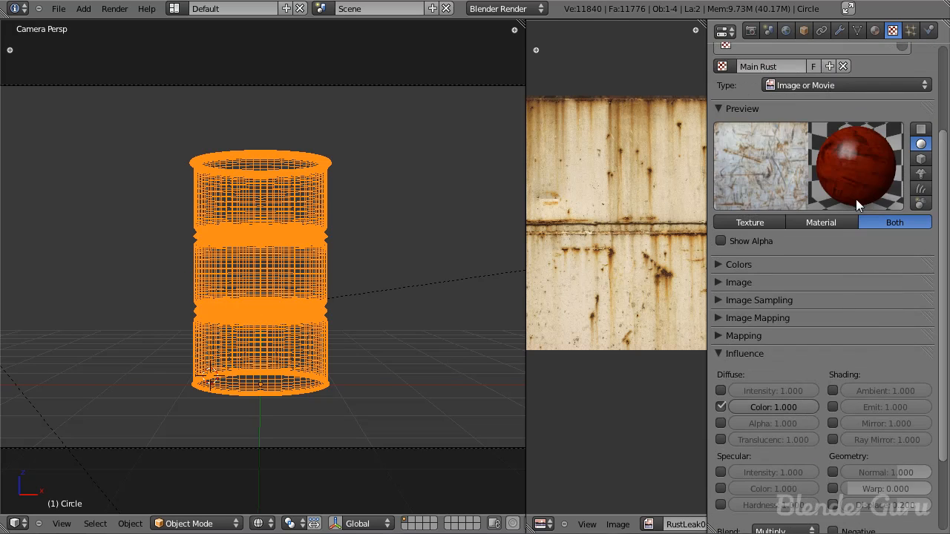
Step: Expand the Main Rust texture's Image and Colors settings and raise its contrast in small increments
{"action": "left_click", "coordinate": [723, 283]}
{"action": "left_click", "coordinate": [776, 264]}
{"action": "left_click", "coordinate": [919, 337]}
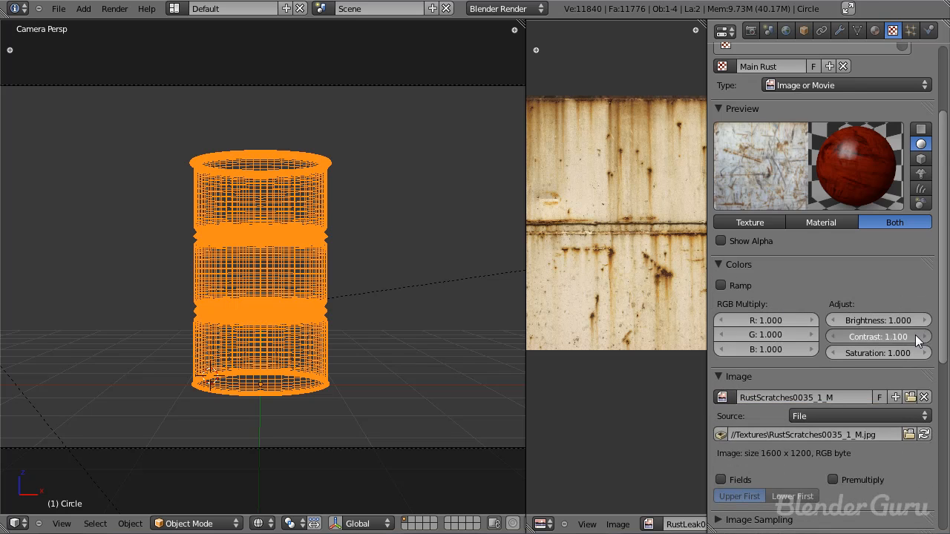
{"action": "left_click", "coordinate": [917, 339]}
{"action": "left_click", "coordinate": [917, 339]}
{"action": "left_click", "coordinate": [918, 339]}
{"action": "left_click", "coordinate": [918, 339]}
{"action": "left_click", "coordinate": [918, 339]}
{"action": "left_click", "coordinate": [920, 340]}
{"action": "left_click", "coordinate": [921, 340]}
{"action": "left_click", "coordinate": [921, 340]}
{"action": "left_click", "coordinate": [920, 340]}
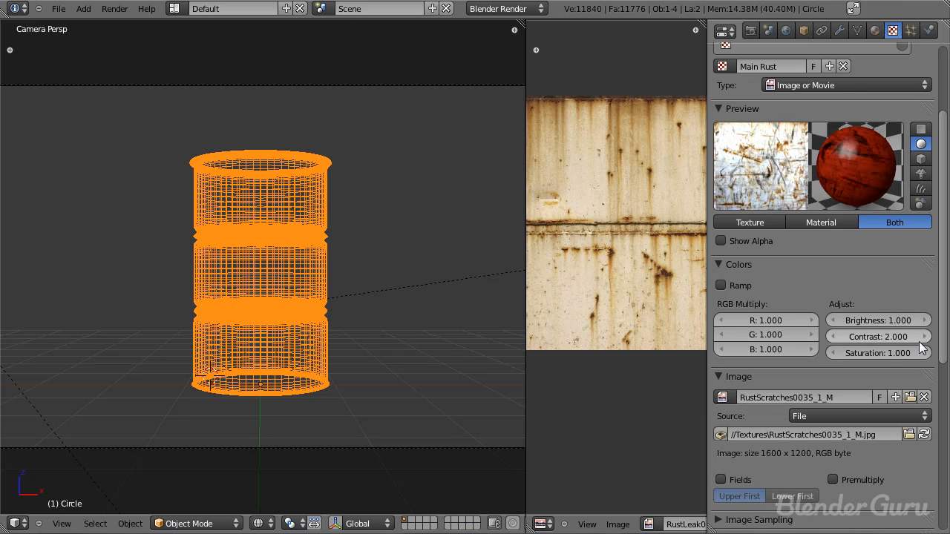
Step: Reset the Main Rust texture's contrast to 1 and check the barrel's material preview
{"action": "double_click", "coordinate": [878, 336]}
{"action": "type", "text": "1"}
{"action": "key", "text": "Return"}
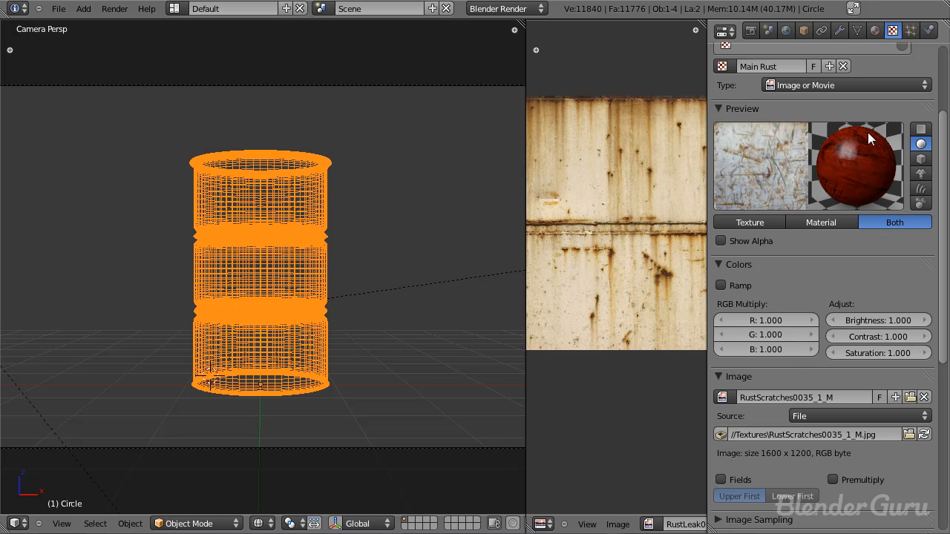
{"action": "left_click", "coordinate": [875, 29]}
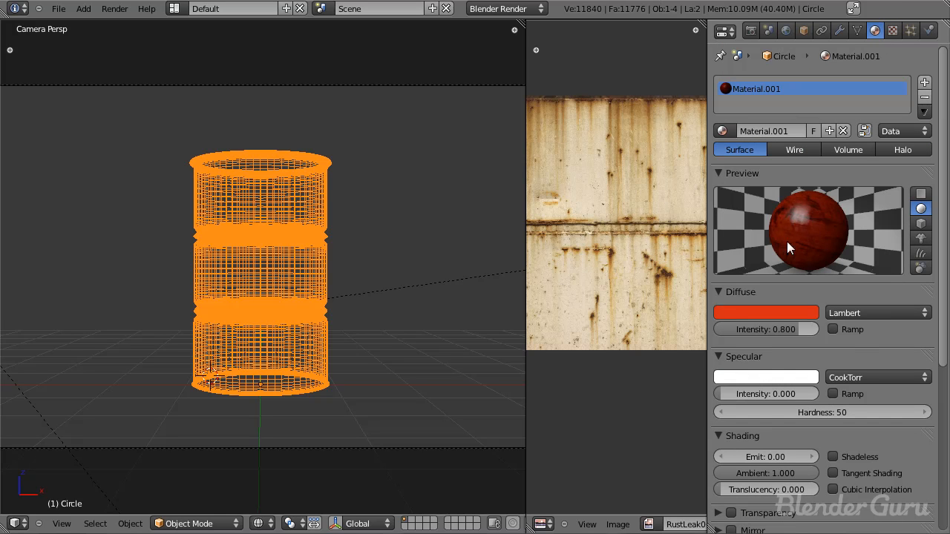
{"action": "left_click", "coordinate": [892, 30]}
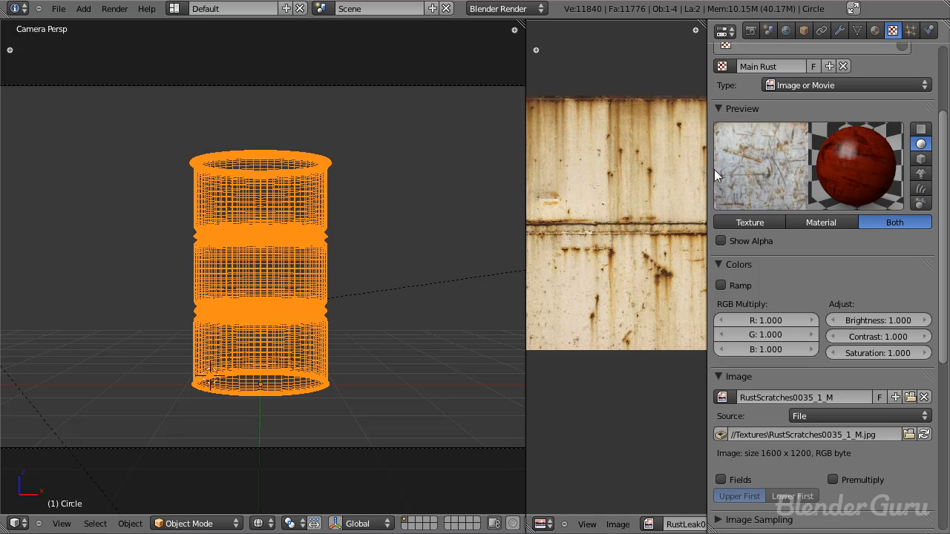
Step: Set the Main Rust texture's contrast to 2 and compare the result in the barrel's material preview
{"action": "left_click", "coordinate": [877, 336]}
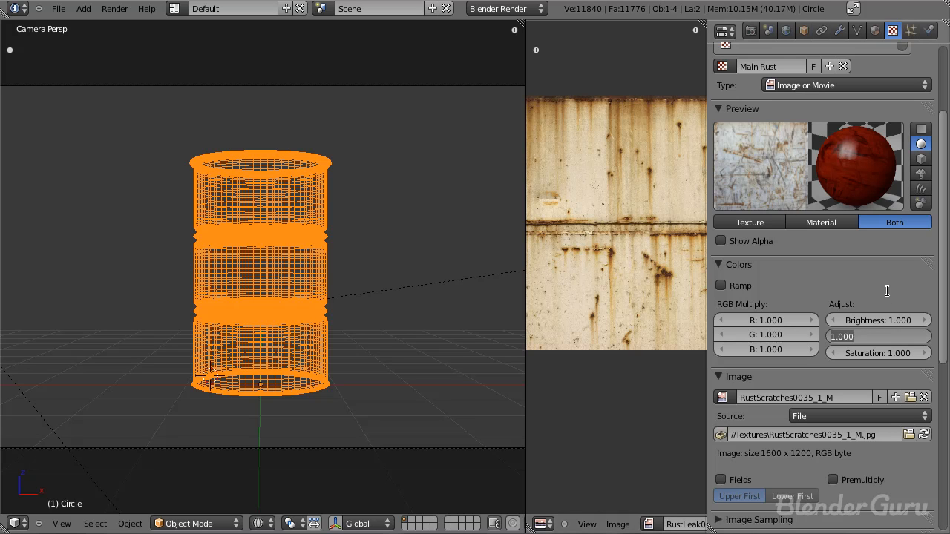
{"action": "type", "text": "2"}
{"action": "key", "text": "Return"}
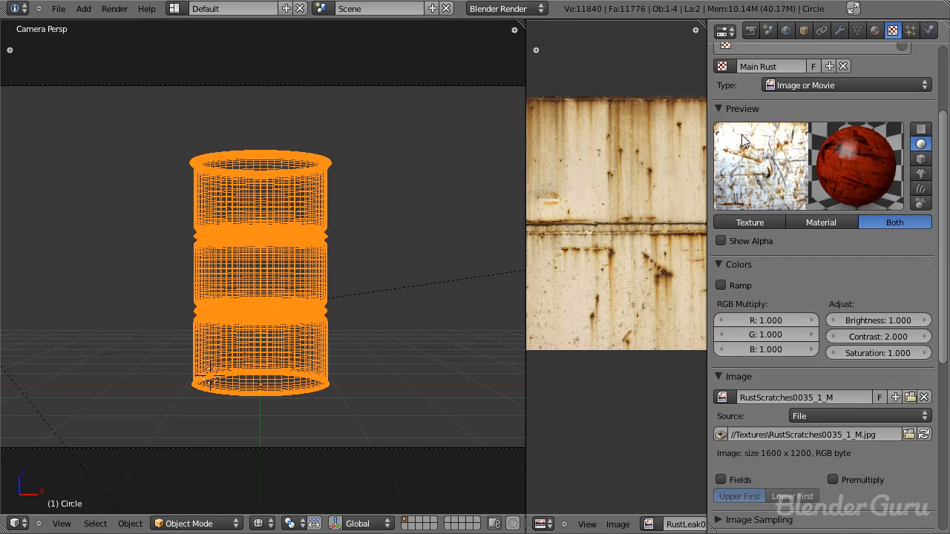
{"action": "left_click", "coordinate": [875, 30]}
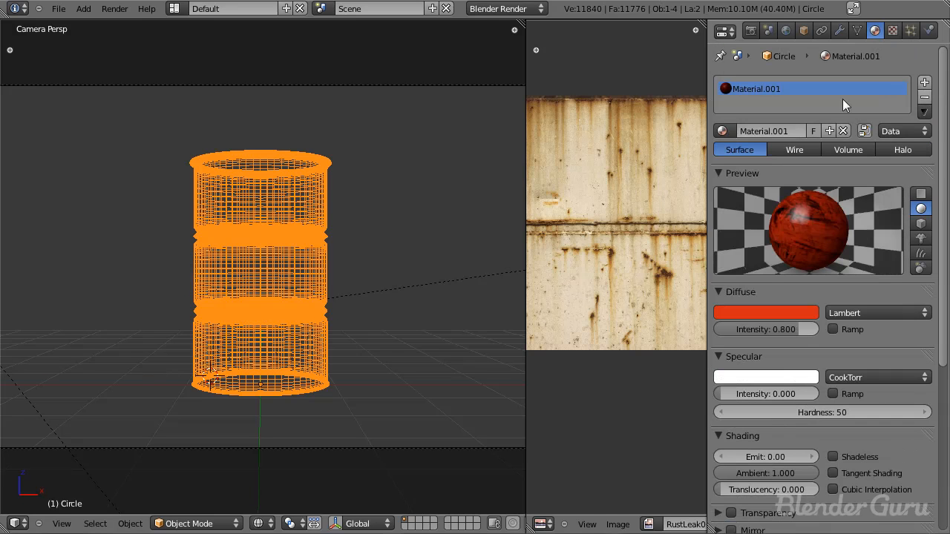
{"action": "left_click", "coordinate": [892, 30]}
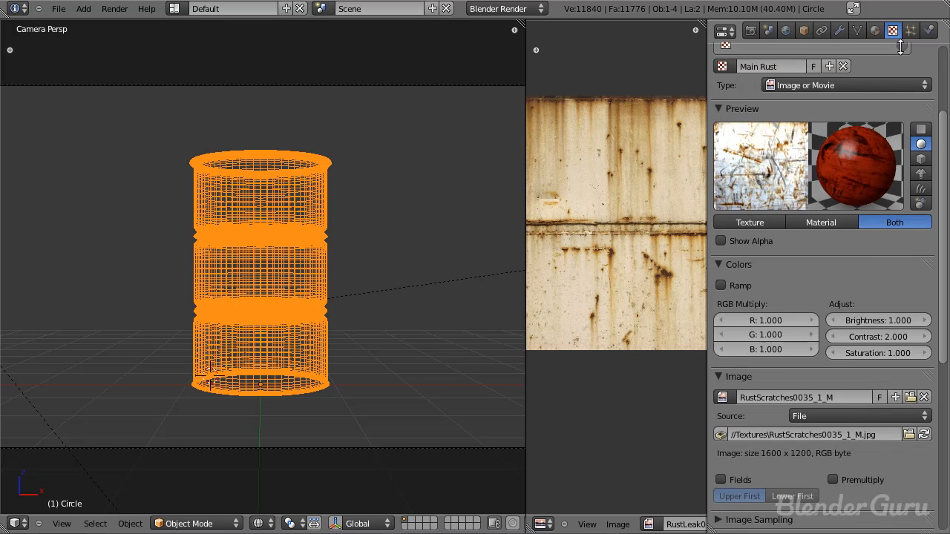
Step: Collapse the Colors and Image settings and set the Main Rust texture's diffuse Color influence to 0.4
{"action": "scroll", "coordinate": [861, 425], "scroll_direction": "down", "scroll_amount": 10}
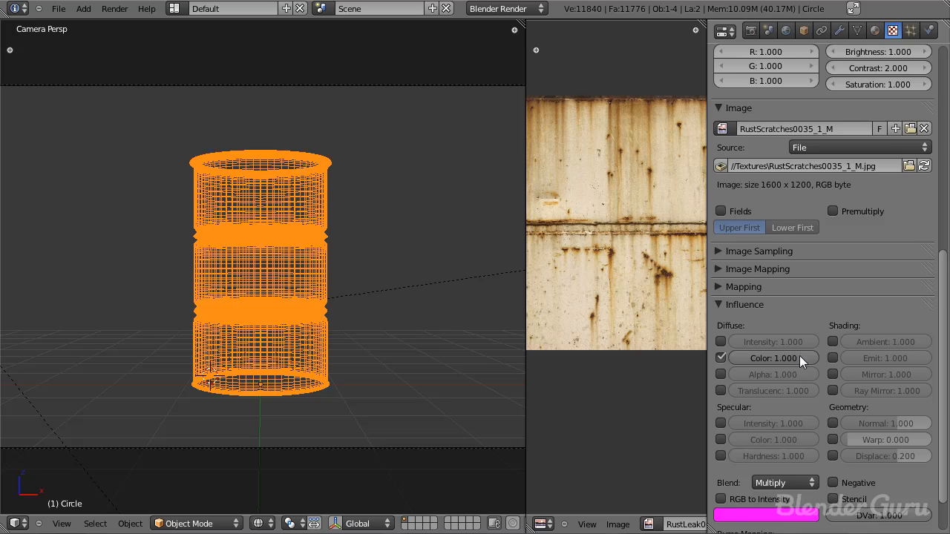
{"action": "scroll", "coordinate": [787, 222], "scroll_direction": "up", "scroll_amount": 7}
{"action": "left_click", "coordinate": [716, 151]}
{"action": "left_click", "coordinate": [714, 168]}
{"action": "scroll", "coordinate": [814, 402], "scroll_direction": "up", "scroll_amount": 3}
{"action": "mouse_move", "coordinate": [789, 400]}
{"action": "left_mouse_down"}
{"action": "mouse_move", "coordinate": [752, 393]}
{"action": "mouse_move", "coordinate": [797, 396]}
{"action": "left_mouse_up"}
{"action": "middle_click_drag", "start_coordinate": [854, 377], "coordinate": [881, 511]}
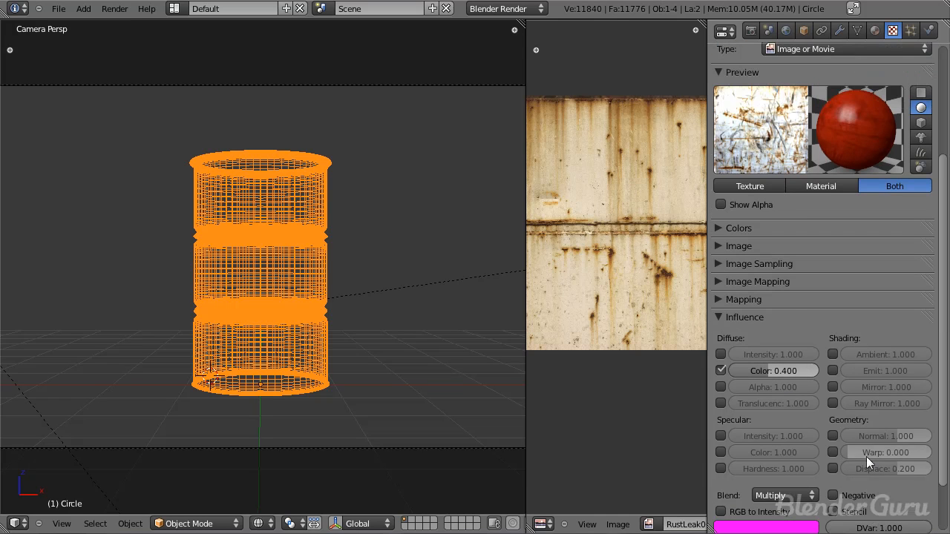
Step: Enable Normal influence for the Main Rust texture at 0.16 and render the barrel
{"action": "left_click", "coordinate": [837, 433]}
{"action": "left_click_drag", "start_coordinate": [880, 433], "coordinate": [872, 432]}
{"action": "key", "text": "F12"}
{"action": "key", "text": "Escape"}
{"action": "key", "text": "F12"}
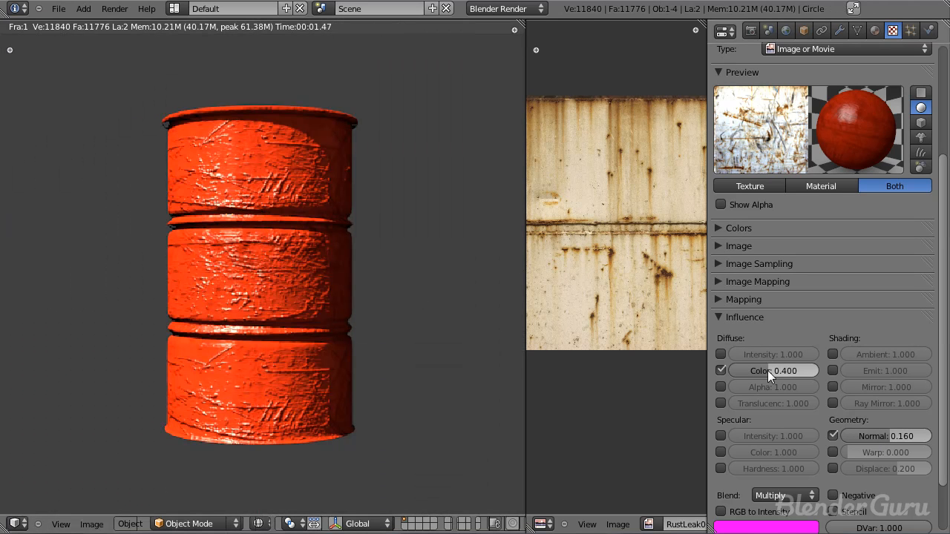
Step: Set the Main Rust texture's Normal influence to 0.02 and render the barrel again
{"action": "left_click", "coordinate": [883, 437]}
{"action": "type", "text": ".0"}
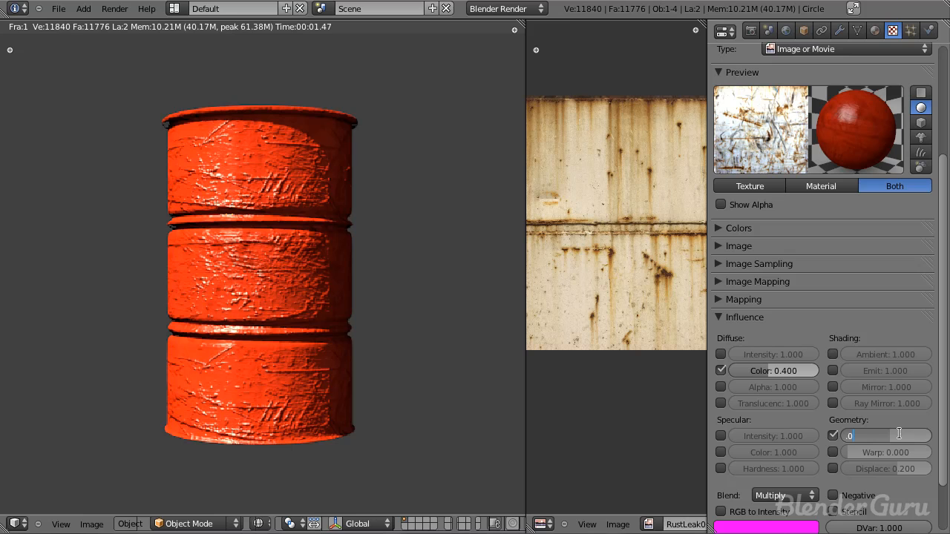
{"action": "type", "text": "2"}
{"action": "key", "text": "Return"}
{"action": "key", "text": "F12"}
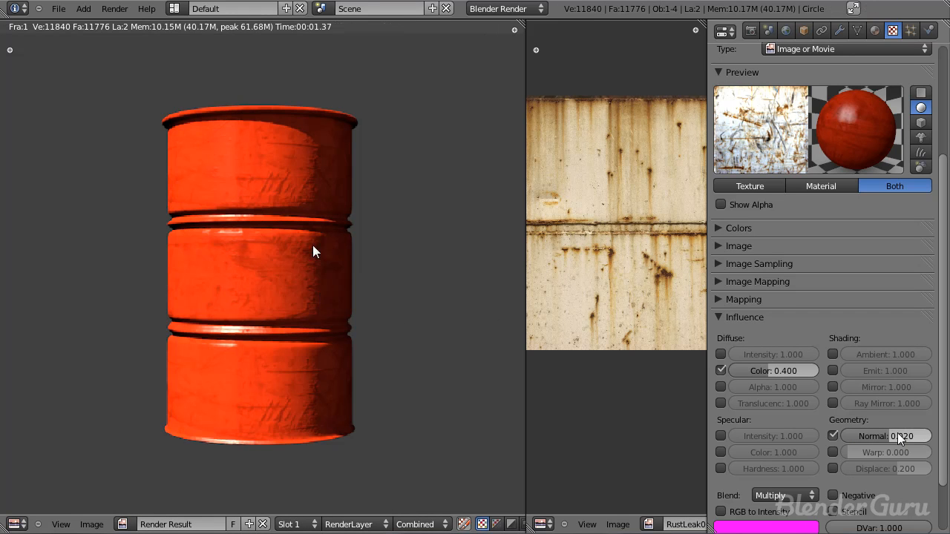
Step: Set the Main Rust texture's diffuse Color influence to 0.6 and examine the barrel's surface in a new render
{"action": "scroll", "coordinate": [313, 260], "scroll_direction": "down", "scroll_amount": 2}
{"action": "scroll", "coordinate": [313, 256], "scroll_direction": "up", "scroll_amount": 1}
{"action": "left_click_drag", "start_coordinate": [786, 371], "coordinate": [803, 373], "text": "ctrl"}
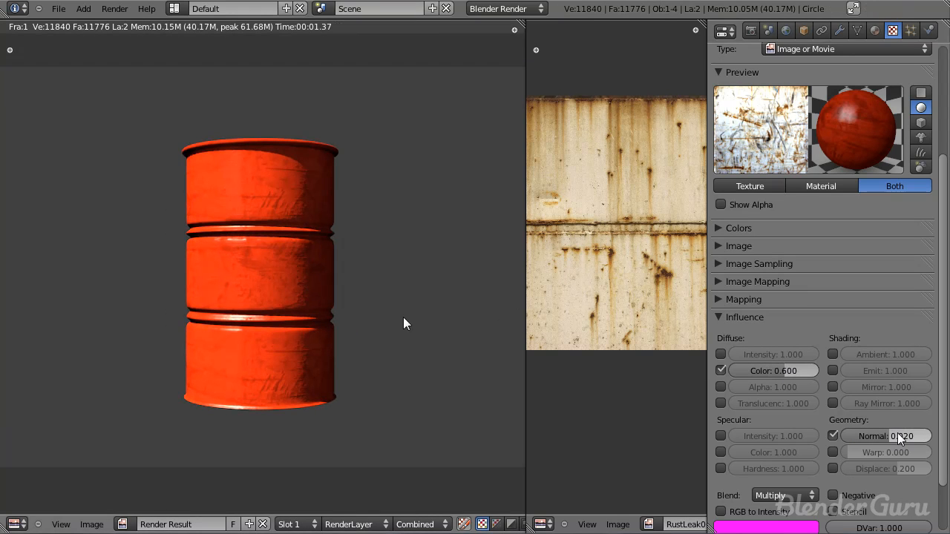
{"action": "key", "text": "F12"}
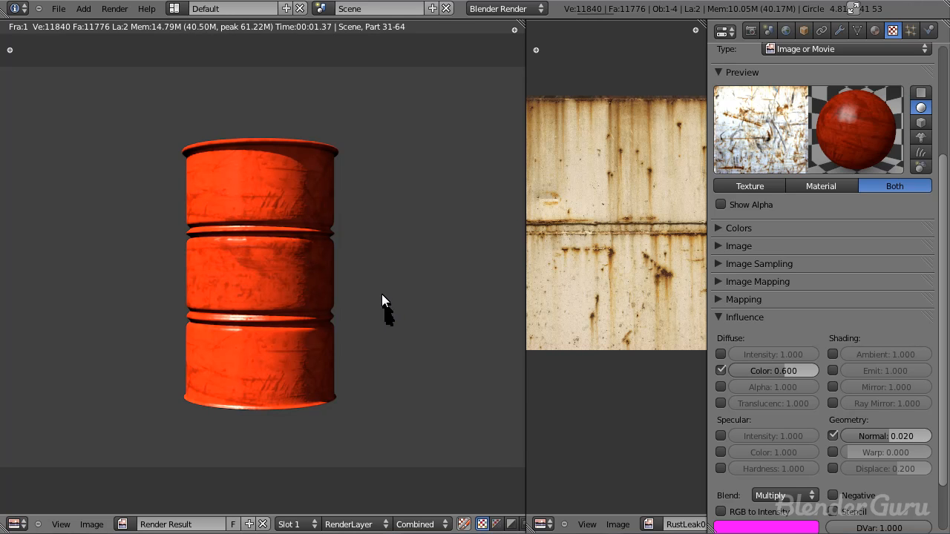
{"action": "middle_click_drag", "start_coordinate": [370, 294], "coordinate": [353, 252]}
{"action": "scroll", "coordinate": [351, 254], "scroll_direction": "up", "scroll_amount": 1}
{"action": "scroll", "coordinate": [333, 238], "scroll_direction": "up", "scroll_amount": 2}
{"action": "scroll", "coordinate": [278, 194], "scroll_direction": "down", "scroll_amount": 2}
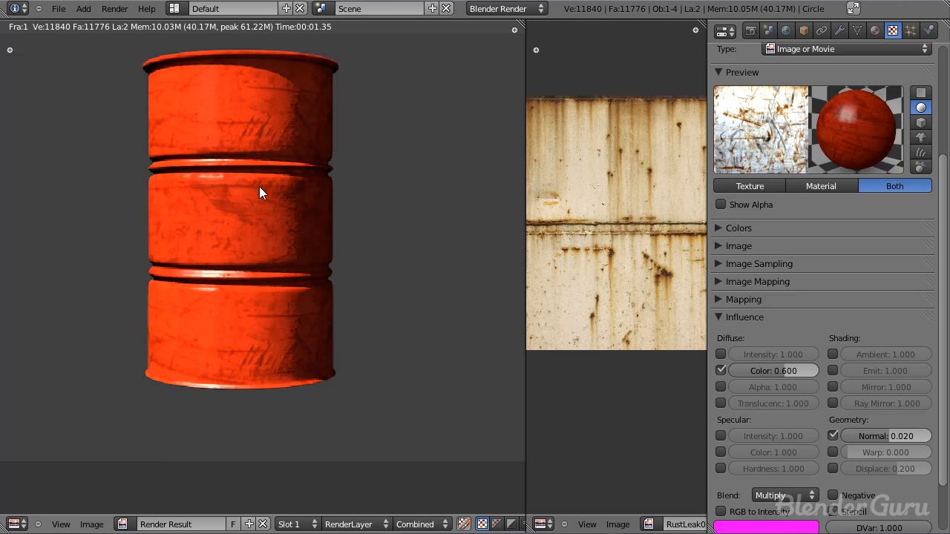
Step: Examine the barrel's bottom rim in the render result and return to the 3D view
{"action": "middle_click_drag", "start_coordinate": [320, 183], "coordinate": [319, 234]}
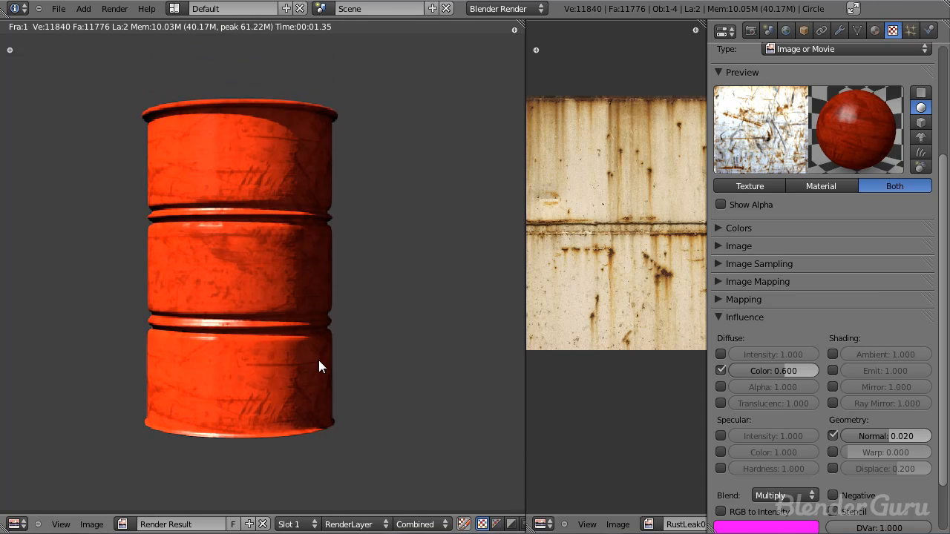
{"action": "scroll", "coordinate": [319, 360], "scroll_direction": "up", "scroll_amount": 1}
{"action": "key", "text": "Escape"}
{"action": "key", "text": "F11"}
{"action": "scroll", "coordinate": [271, 316], "scroll_direction": "up", "scroll_amount": 3}
{"action": "middle_click_drag", "start_coordinate": [271, 316], "coordinate": [215, 20]}
{"action": "key", "text": "Escape"}
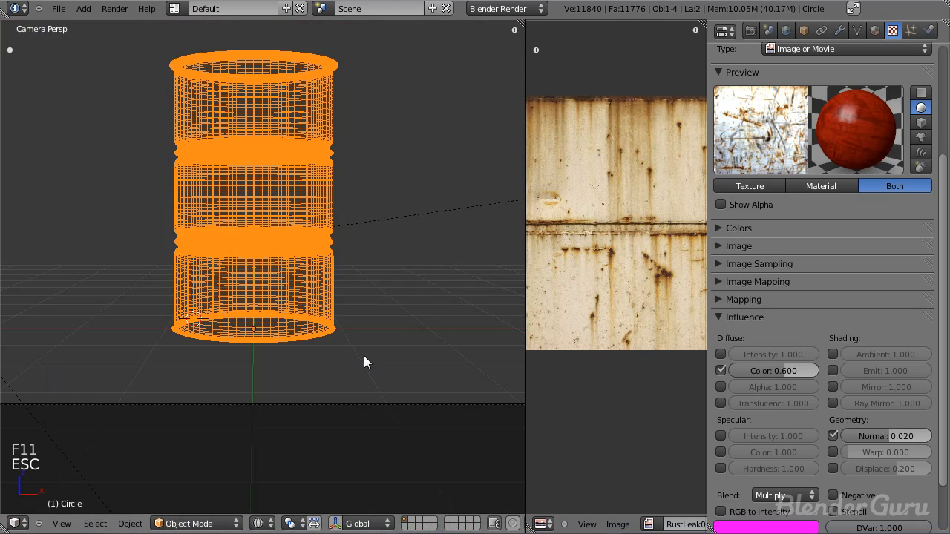
Step: Edit the barrel mesh in front view and scale the edge loop at its bottom rim
{"action": "key", "text": "KP_1"}
{"action": "scroll", "coordinate": [364, 356], "scroll_direction": "up", "scroll_amount": 5}
{"action": "key", "text": "Tab"}
{"action": "scroll", "coordinate": [296, 276], "scroll_direction": "up", "scroll_amount": 3}
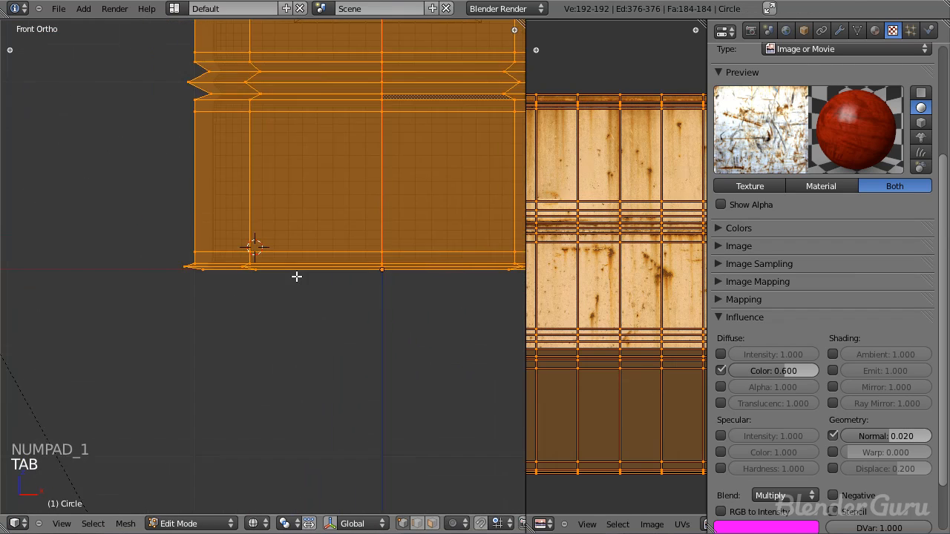
{"action": "right_click", "coordinate": [180, 289], "text": "alt"}
{"action": "key", "text": "g"}
{"action": "key", "text": "s"}
{"action": "left_click", "coordinate": [150, 296]}
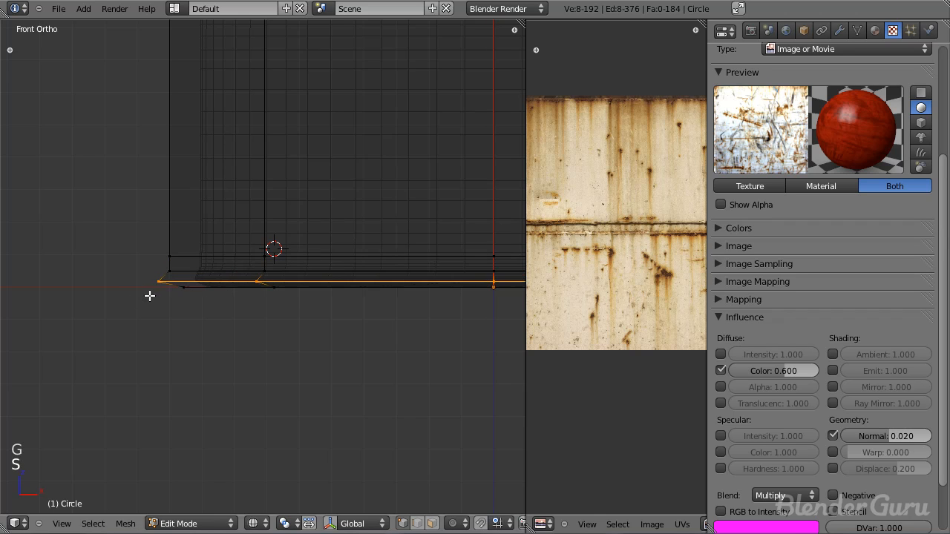
Step: Insert a loop cut in the barrel's bottom rim and scale the new loop outward
{"action": "key", "text": "a"}
{"action": "scroll", "coordinate": [201, 288], "scroll_direction": "up", "scroll_amount": 2}
{"action": "key", "text": "ctrl+r"}
{"action": "left_click", "coordinate": [123, 297]}
{"action": "left_click", "coordinate": [111, 304]}
{"action": "key", "text": "s"}
{"action": "left_click", "coordinate": [99, 309]}
Step: Reposition the bottom rim's edge loops and scale the upper one to shape a thicker rounded lip
{"action": "key", "text": "g"}
{"action": "left_click", "coordinate": [129, 292]}
{"action": "key", "text": "g"}
{"action": "key", "text": "g"}
{"action": "left_click", "coordinate": [141, 281]}
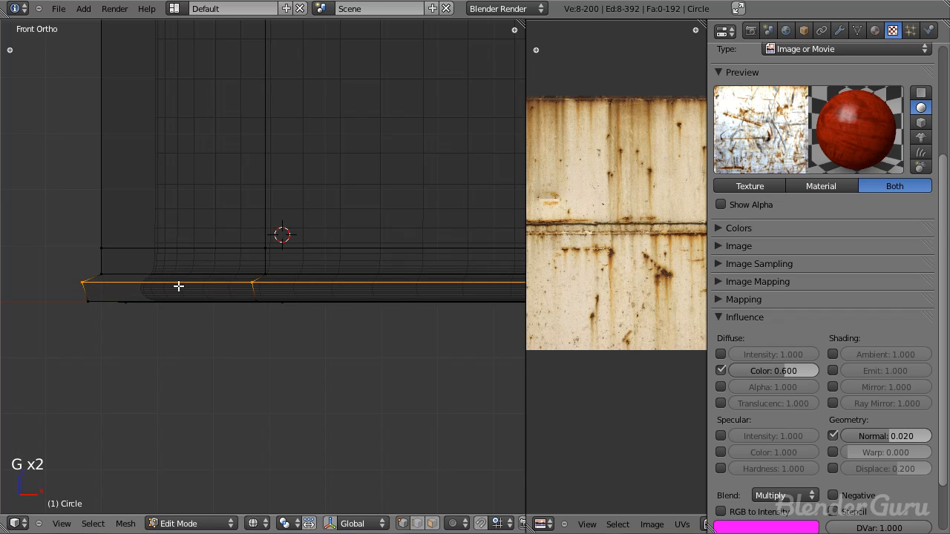
{"action": "key", "text": "s"}
{"action": "left_click", "coordinate": [142, 307]}
Step: Leave mesh editing, render the barrel and examine its reshaped bottom rim
{"action": "key", "text": "Tab"}
{"action": "scroll", "coordinate": [182, 322], "scroll_direction": "down", "scroll_amount": 3}
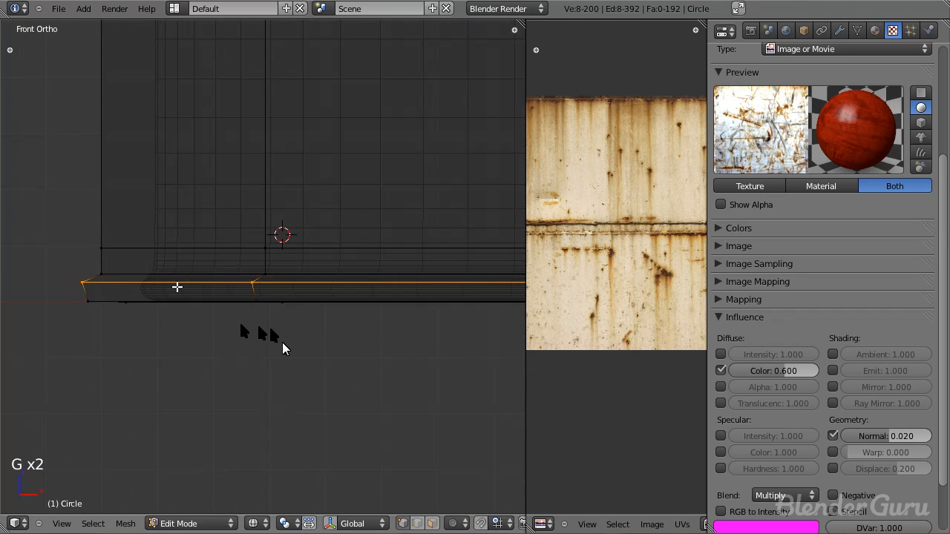
{"action": "key", "text": "F12"}
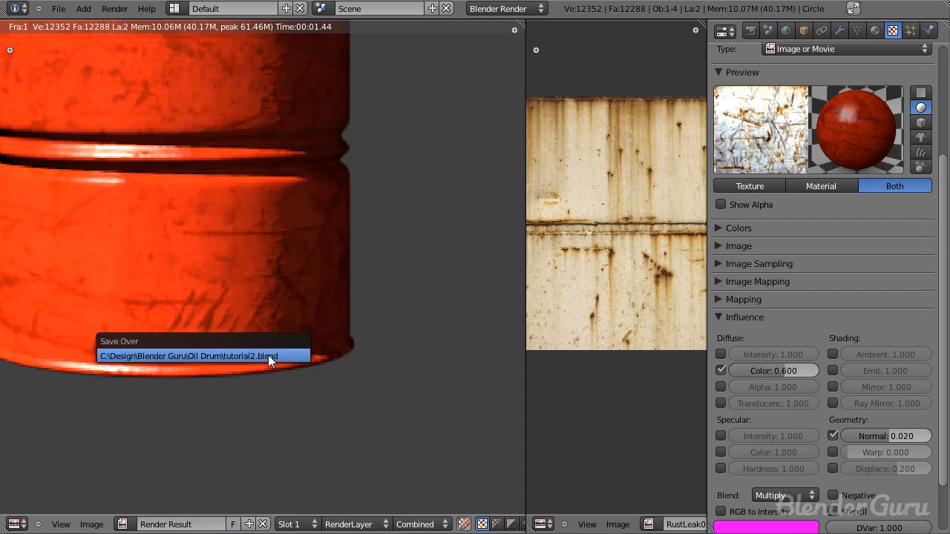
{"action": "left_click", "coordinate": [268, 354]}
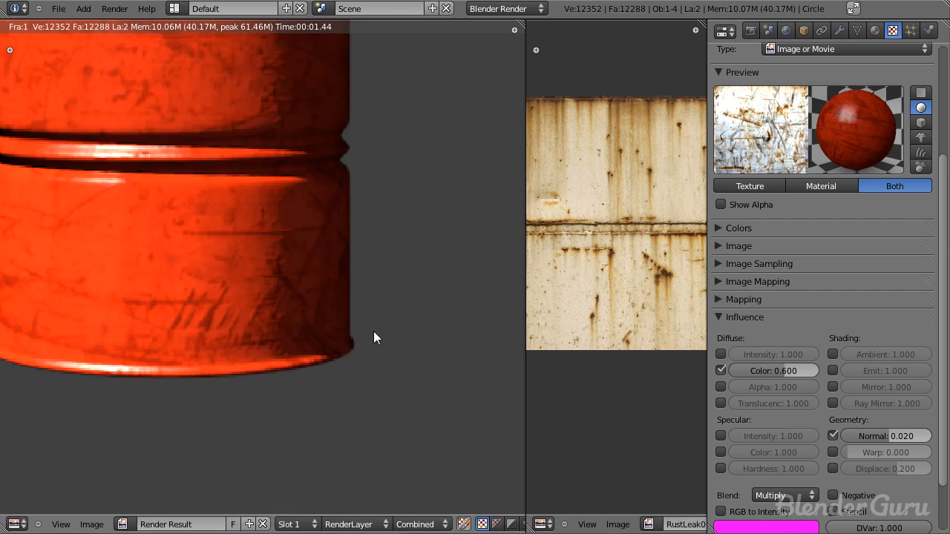
{"action": "key", "text": "Escape"}
Step: Add a new texture in the empty slot below Main Rust and name it Fake AO
{"action": "scroll", "coordinate": [827, 115], "scroll_direction": "up", "scroll_amount": 5}
{"action": "left_click", "coordinate": [772, 150]}
{"action": "left_click", "coordinate": [762, 188]}
{"action": "left_click", "coordinate": [781, 190]}
{"action": "type", "text": "R"}
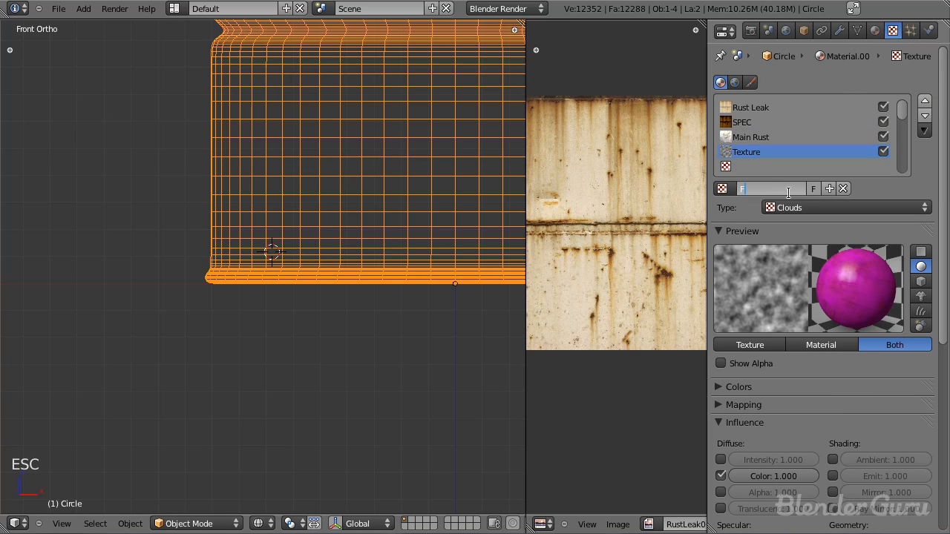
{"action": "type", "text": "ake AO"}
{"action": "key", "text": "Return"}
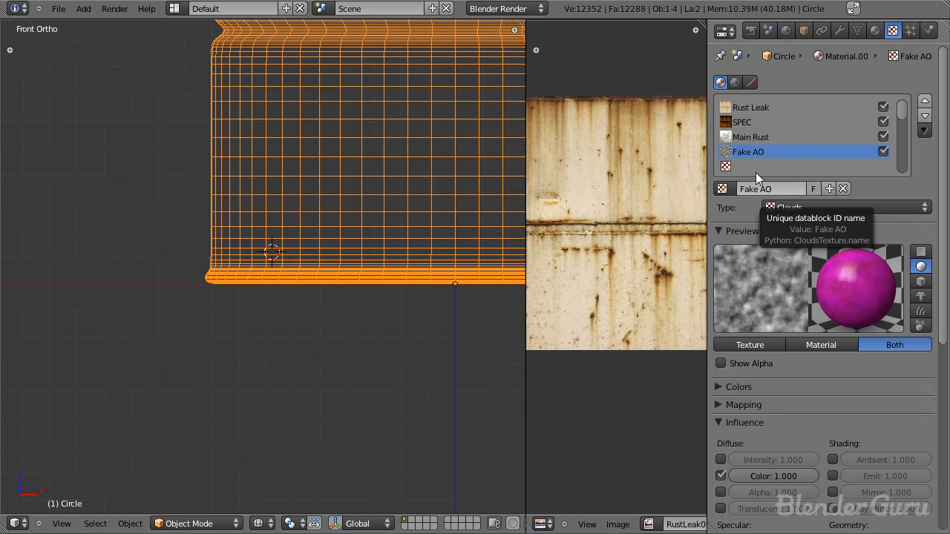
Step: Merge the image editor area into the 3D view, show the camera view and save the file
{"action": "left_click_drag", "start_coordinate": [522, 24], "coordinate": [567, 31]}
{"action": "middle_click_drag", "start_coordinate": [551, 158], "coordinate": [531, 165]}
{"action": "key", "text": "KP_0"}
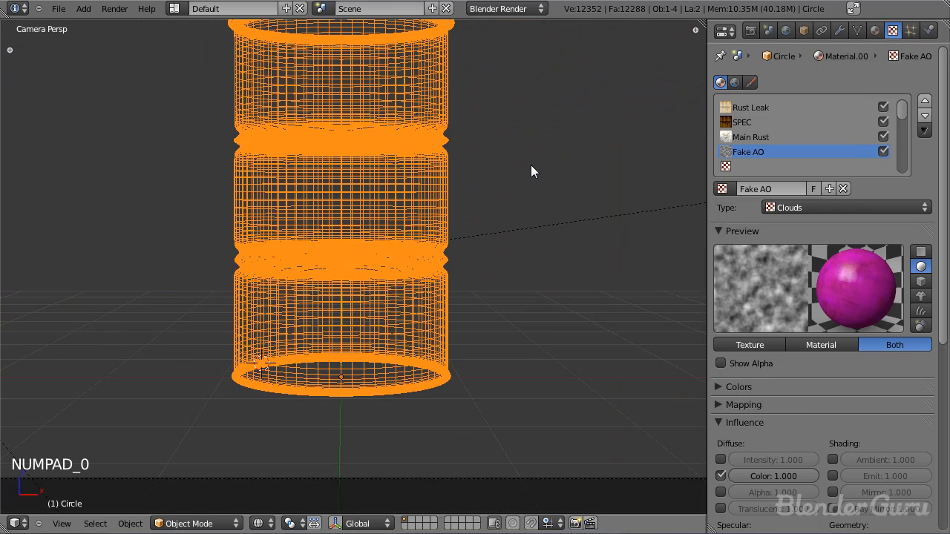
{"action": "key", "text": "ctrl+s"}
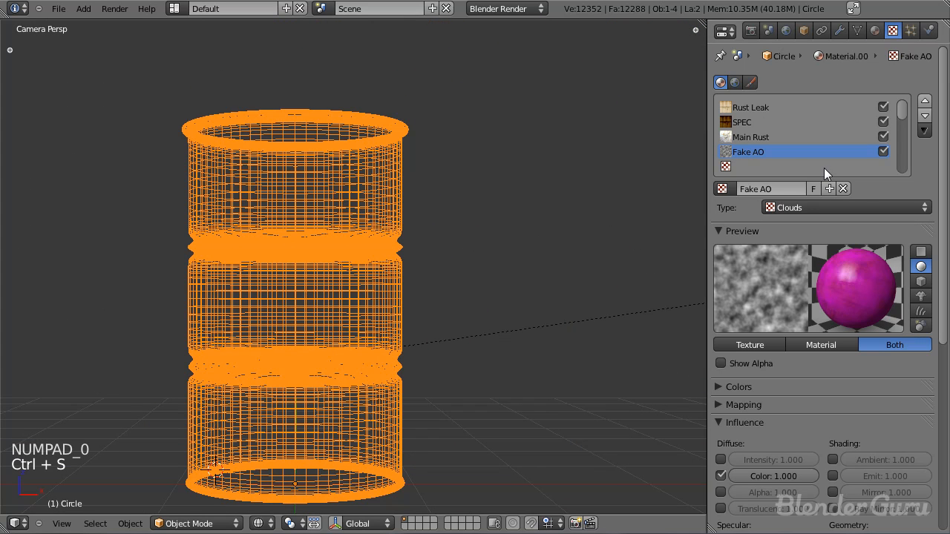
Step: Display the barrel in solid shading and set the Fake AO texture's type to Blend
{"action": "scroll", "coordinate": [381, 365], "scroll_direction": "down", "scroll_amount": 3}
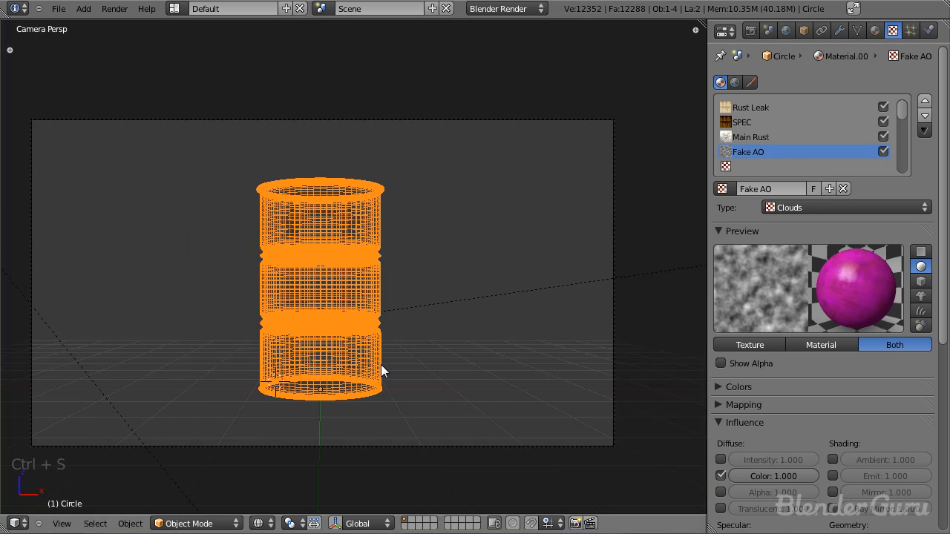
{"action": "scroll", "coordinate": [380, 365], "scroll_direction": "up", "scroll_amount": 3}
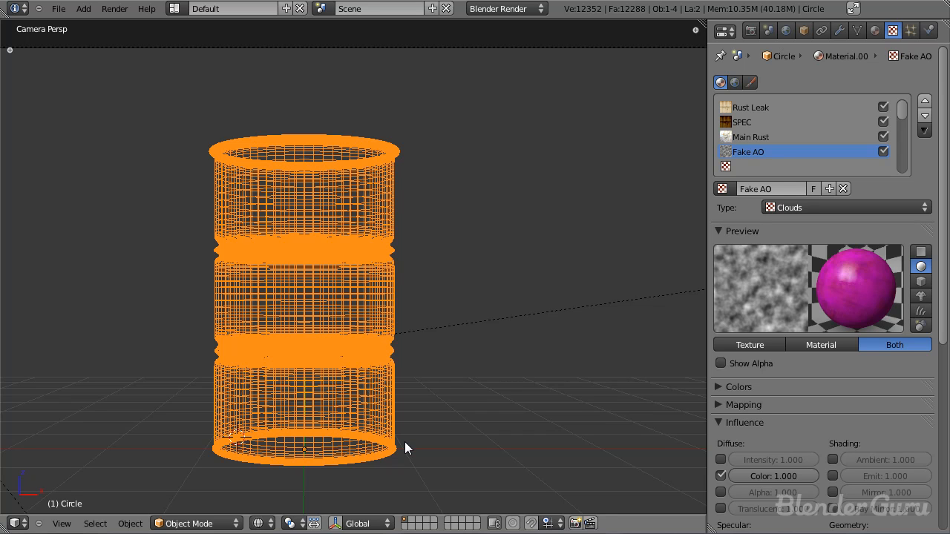
{"action": "key", "text": "z"}
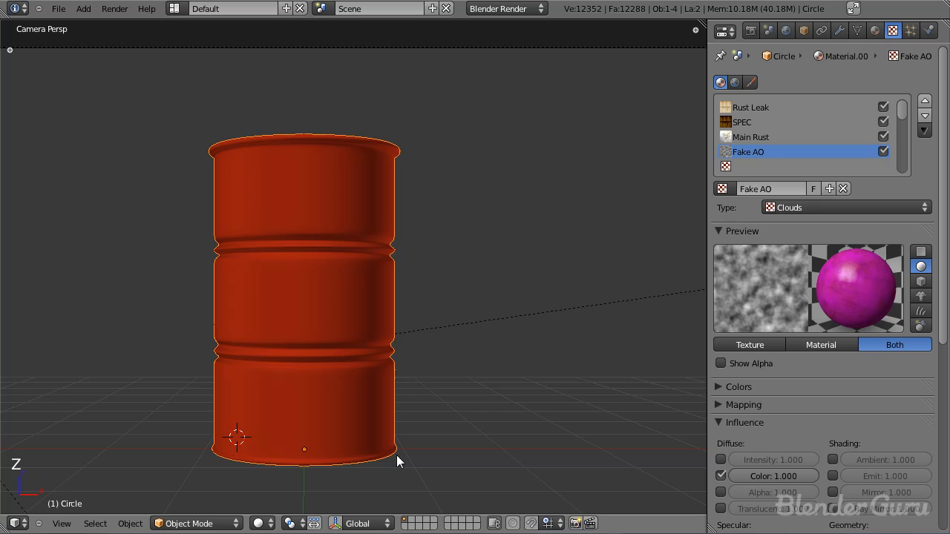
{"action": "left_click", "coordinate": [792, 207]}
{"action": "left_click", "coordinate": [794, 237]}
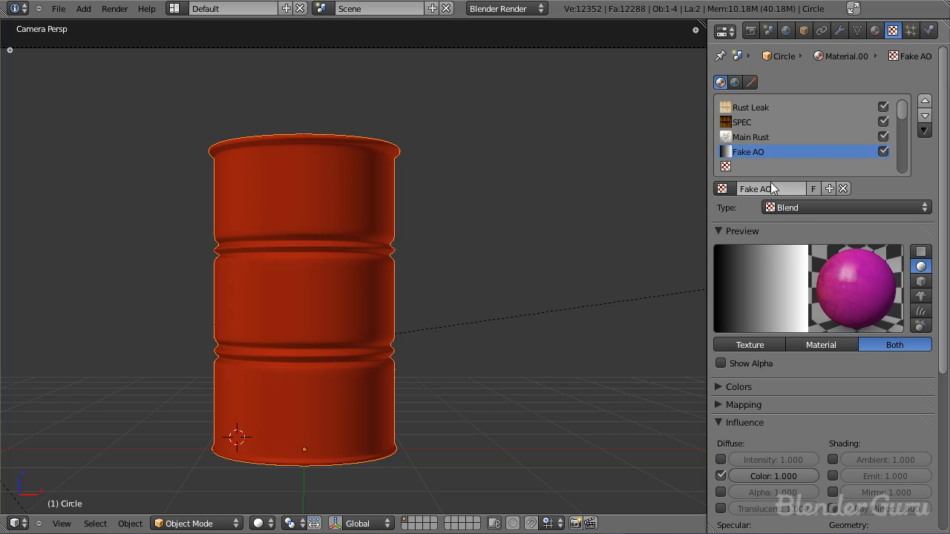
Step: Enable the Fake AO texture's colour ramp and set its end stop to magenta, R 1.000, G 0.000, B 0.971
{"action": "scroll", "coordinate": [817, 221], "scroll_direction": "down", "scroll_amount": 5}
{"action": "left_click", "coordinate": [718, 197]}
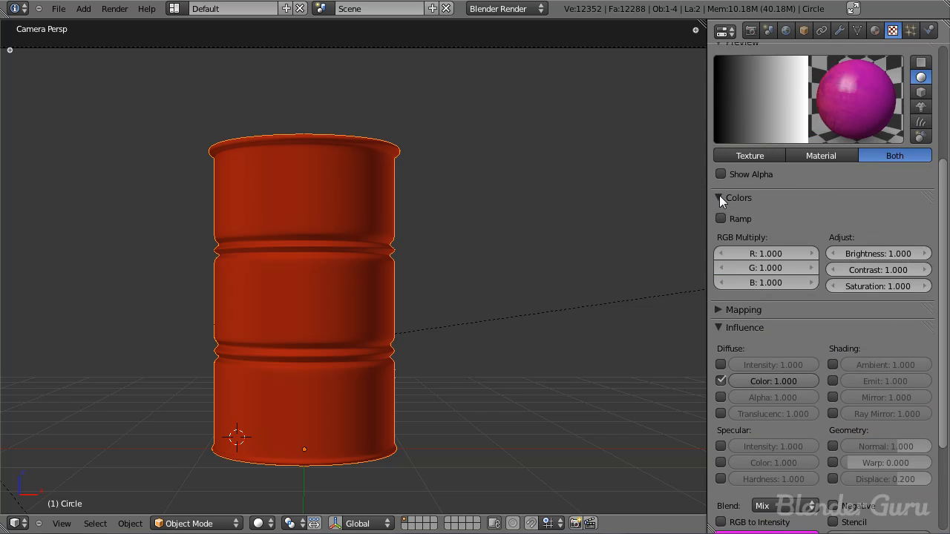
{"action": "left_click", "coordinate": [722, 218]}
{"action": "scroll", "coordinate": [824, 222], "scroll_direction": "up", "scroll_amount": 2}
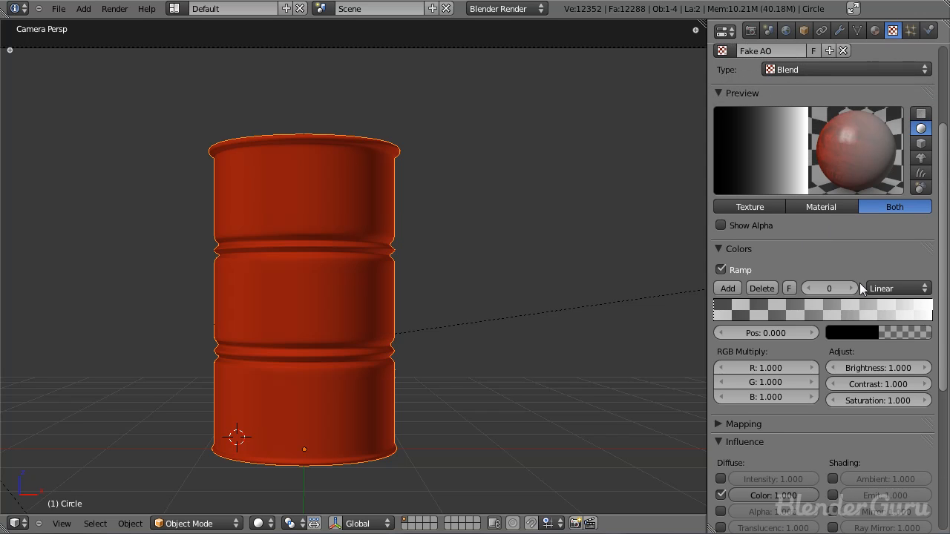
{"action": "left_click", "coordinate": [873, 319]}
{"action": "left_click", "coordinate": [911, 334]}
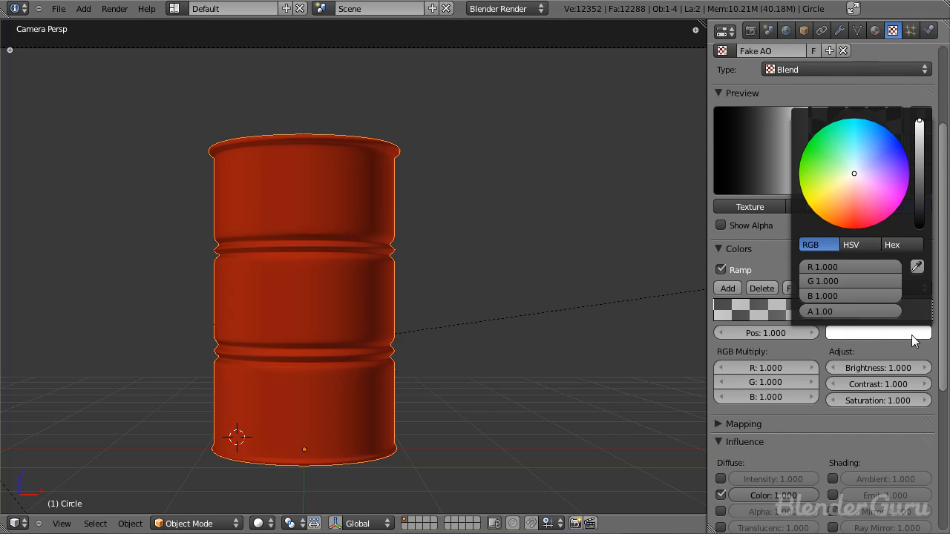
{"action": "left_click_drag", "start_coordinate": [918, 215], "coordinate": [911, 250]}
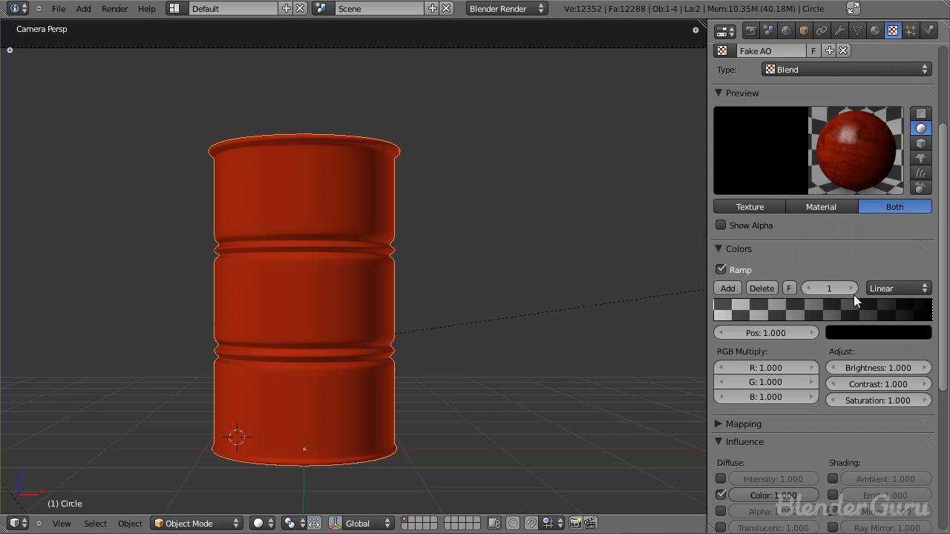
{"action": "left_click", "coordinate": [888, 333]}
{"action": "left_click_drag", "start_coordinate": [920, 198], "coordinate": [920, 119]}
{"action": "left_click_drag", "start_coordinate": [864, 201], "coordinate": [904, 204]}
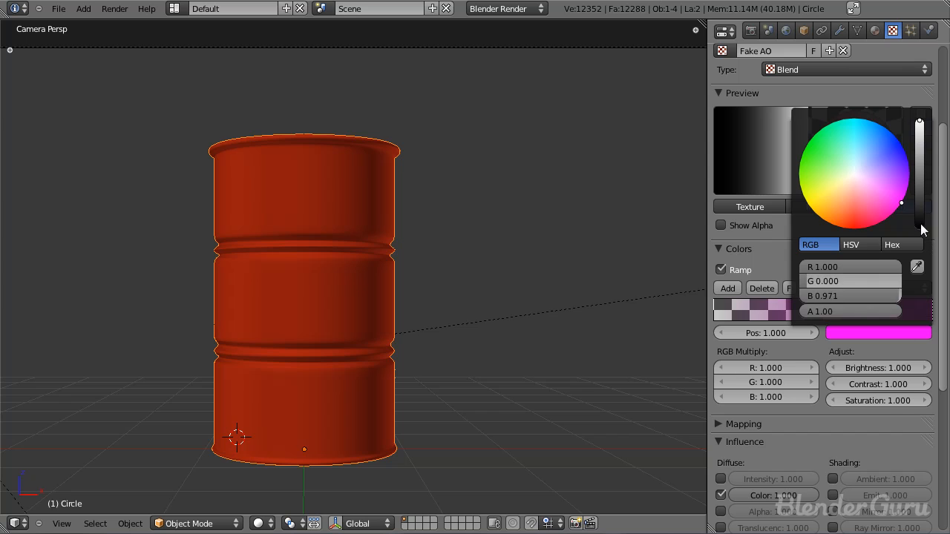
Step: Set the Fake AO texture's blend direction to Vertical and save the file
{"action": "scroll", "coordinate": [812, 209], "scroll_direction": "down", "scroll_amount": 5}
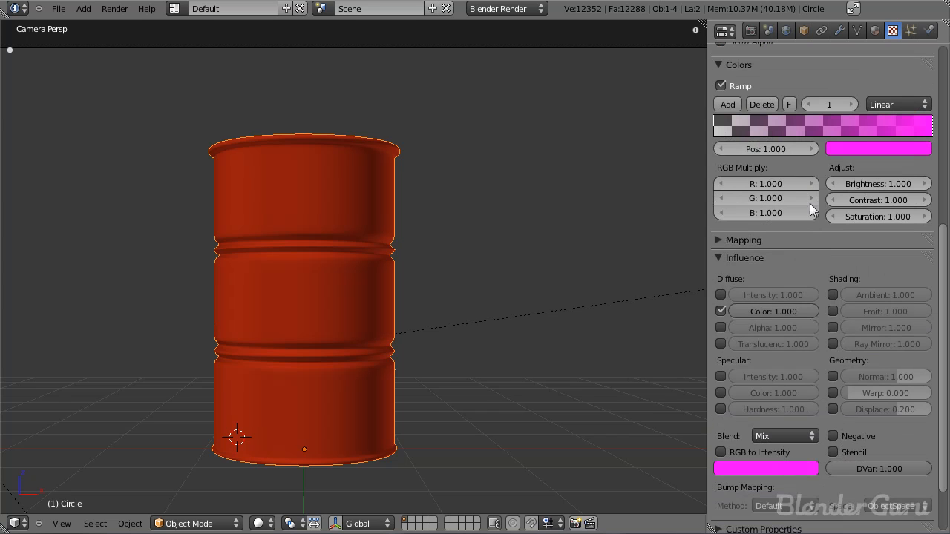
{"action": "scroll", "coordinate": [799, 342], "scroll_direction": "down", "scroll_amount": 3}
{"action": "scroll", "coordinate": [781, 374], "scroll_direction": "up", "scroll_amount": 8}
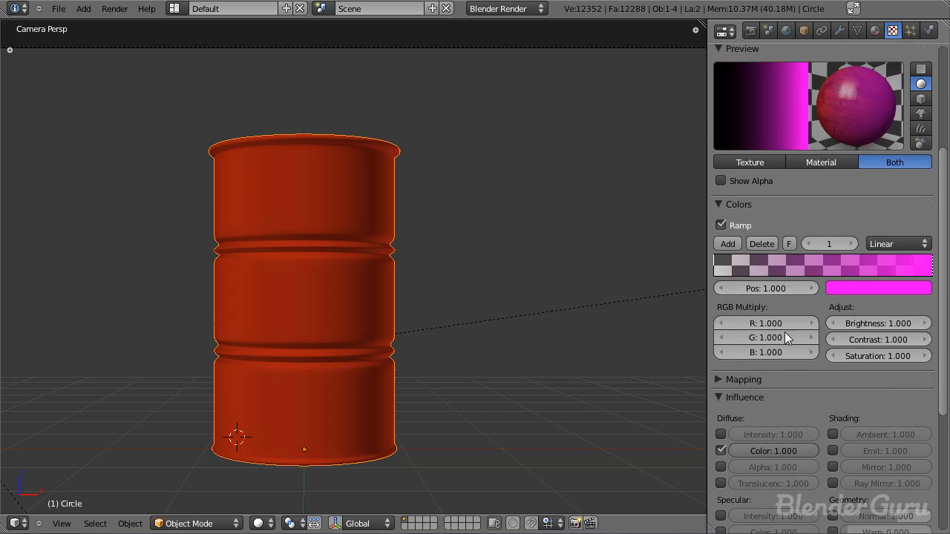
{"action": "scroll", "coordinate": [837, 365], "scroll_direction": "down", "scroll_amount": 8}
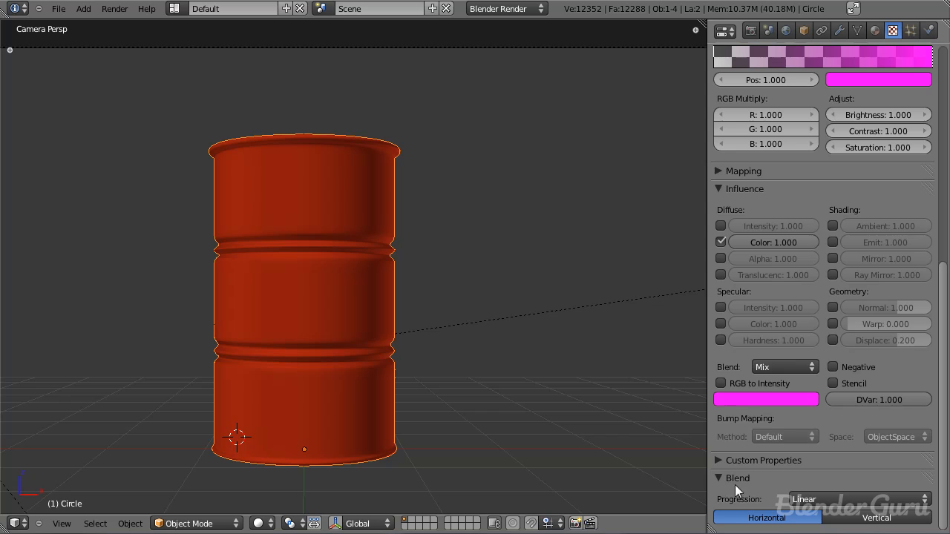
{"action": "scroll", "coordinate": [808, 386], "scroll_direction": "up", "scroll_amount": 10}
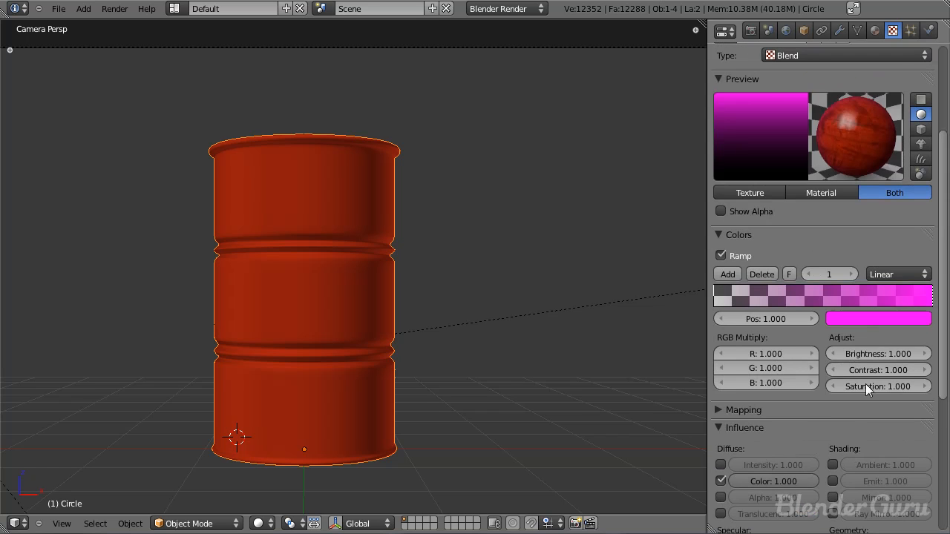
{"action": "key", "text": "ctrl+s"}
Step: Render the barrel and examine how the magenta gradient falls on it
{"action": "left_click", "coordinate": [455, 291]}
{"action": "key", "text": "F12"}
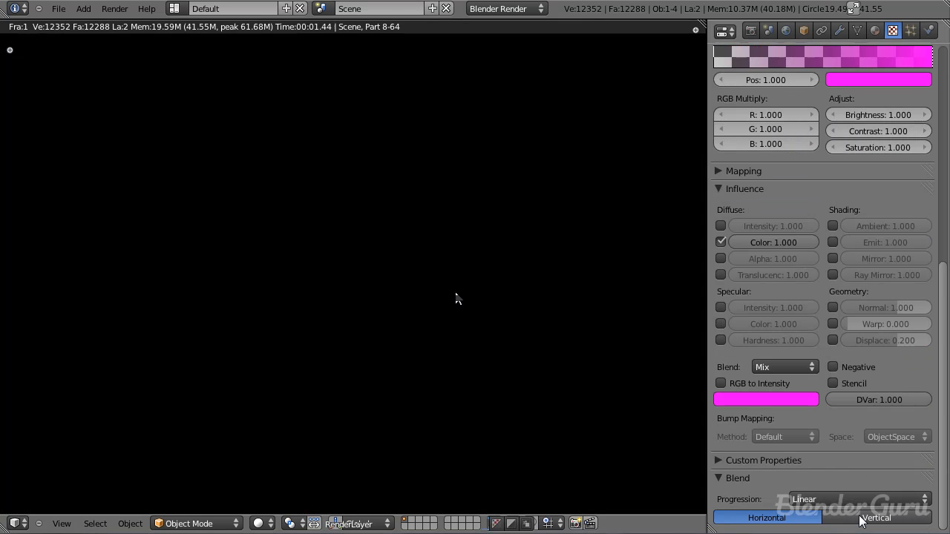
{"action": "scroll", "coordinate": [434, 211], "scroll_direction": "down", "scroll_amount": 5}
{"action": "scroll", "coordinate": [431, 264], "scroll_direction": "up", "scroll_amount": 2}
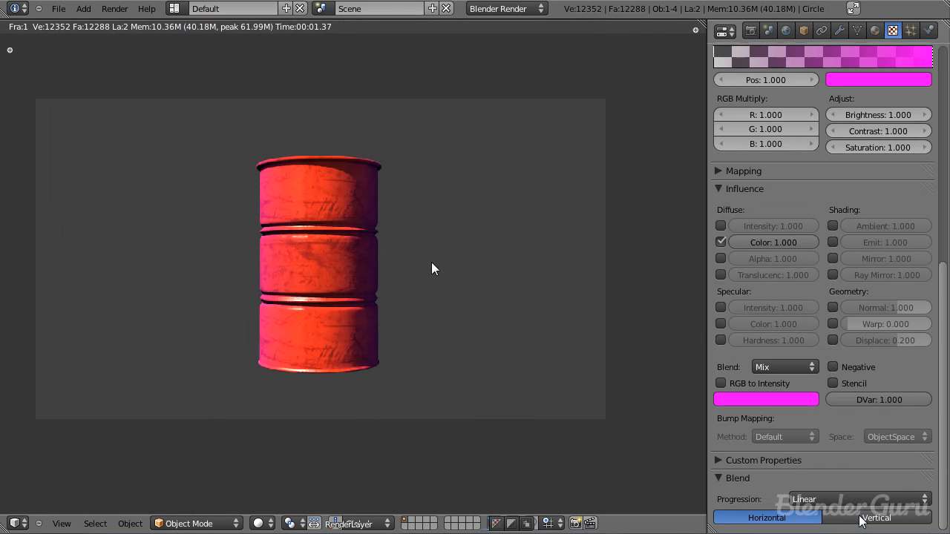
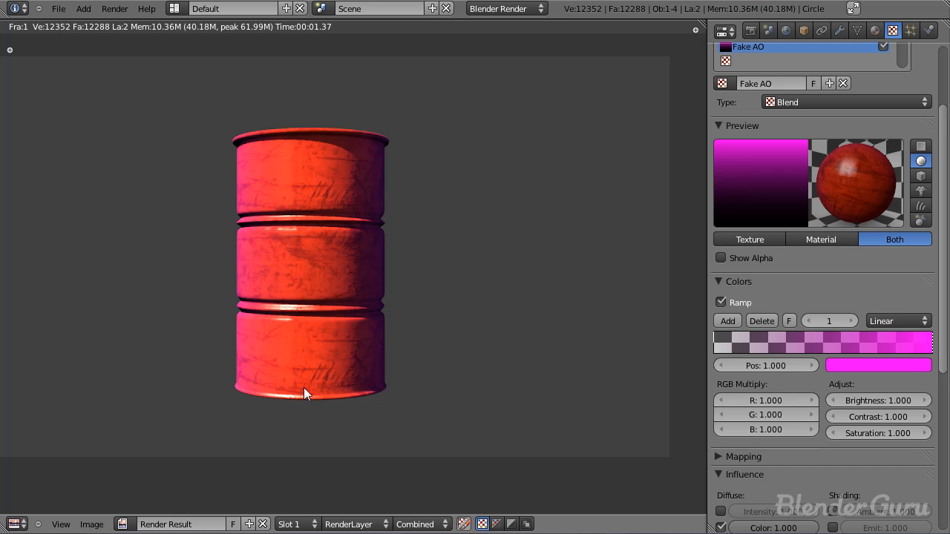
Step: Set the Fake AO texture's X and Z mapping axes to None and render the barrel
{"action": "key", "text": "Escape"}
{"action": "left_click", "coordinate": [735, 282]}
{"action": "scroll", "coordinate": [866, 435], "scroll_direction": "down", "scroll_amount": 3}
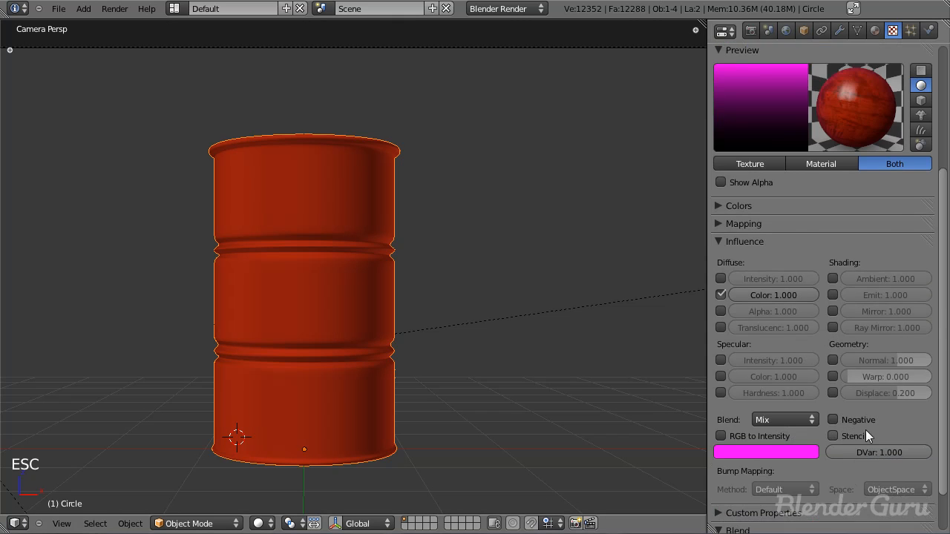
{"action": "scroll", "coordinate": [865, 435], "scroll_direction": "down", "scroll_amount": 2}
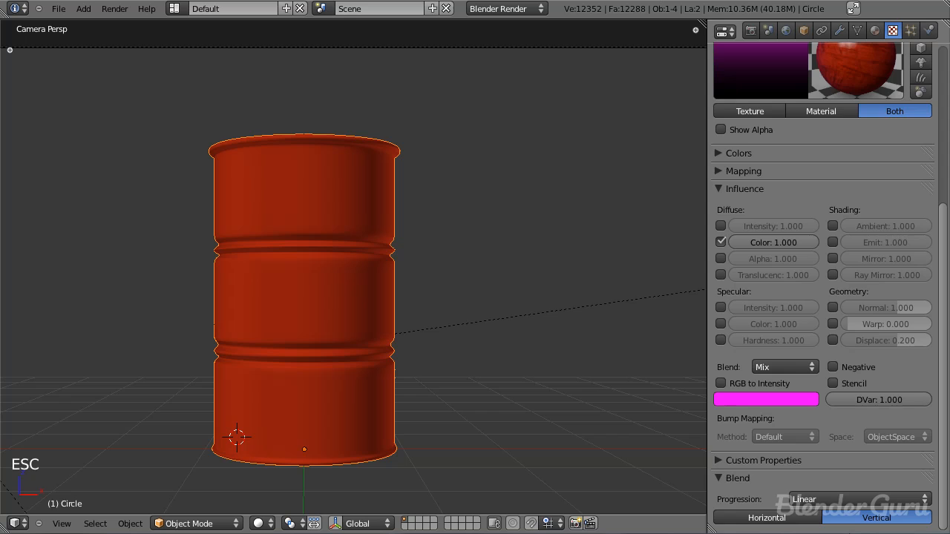
{"action": "scroll", "coordinate": [841, 253], "scroll_direction": "up", "scroll_amount": 3}
{"action": "left_click", "coordinate": [725, 248]}
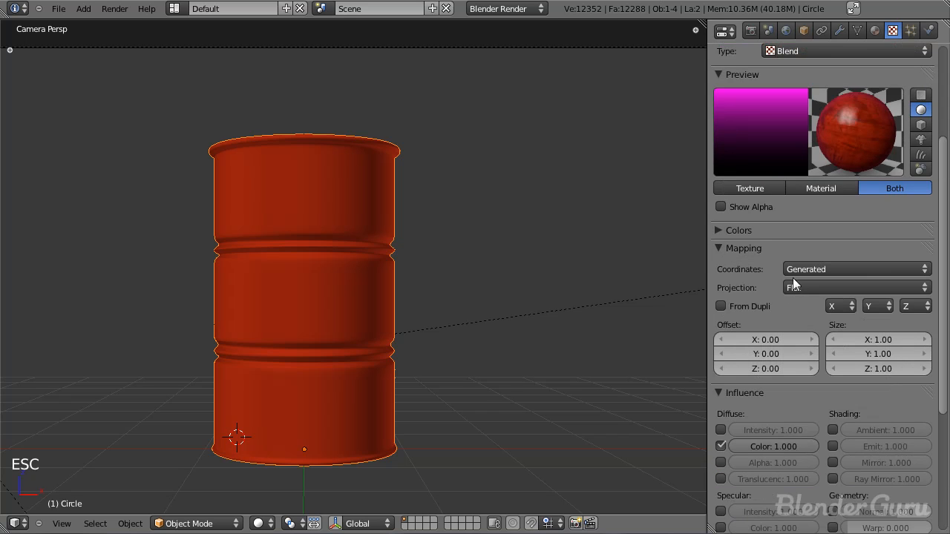
{"action": "left_click", "coordinate": [842, 305]}
{"action": "left_click", "coordinate": [841, 291]}
{"action": "left_click", "coordinate": [915, 307]}
{"action": "left_click", "coordinate": [895, 291]}
{"action": "scroll", "coordinate": [871, 219], "scroll_direction": "up", "scroll_amount": 1}
{"action": "key", "text": "F12"}
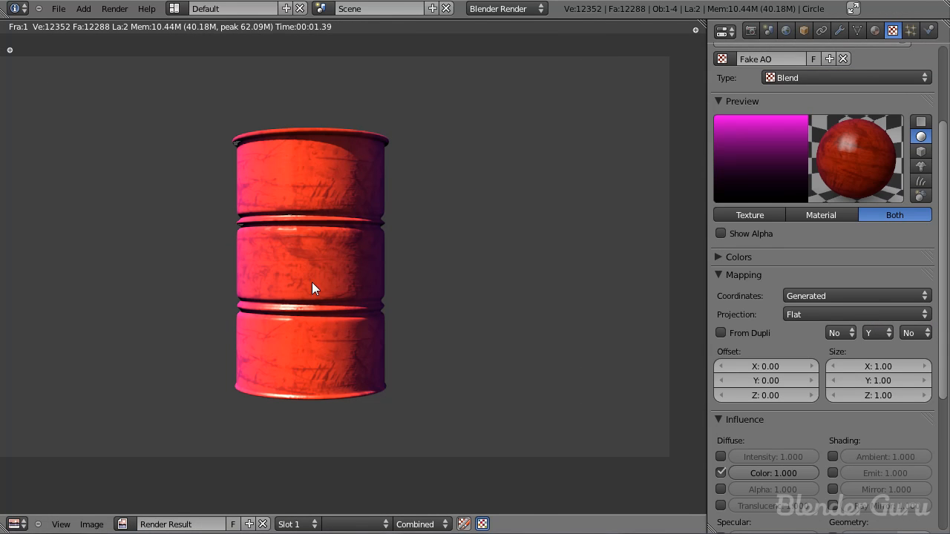
Step: Change the Fake AO texture's Y mapping axis to Z and render the barrel again
{"action": "left_click", "coordinate": [873, 334]}
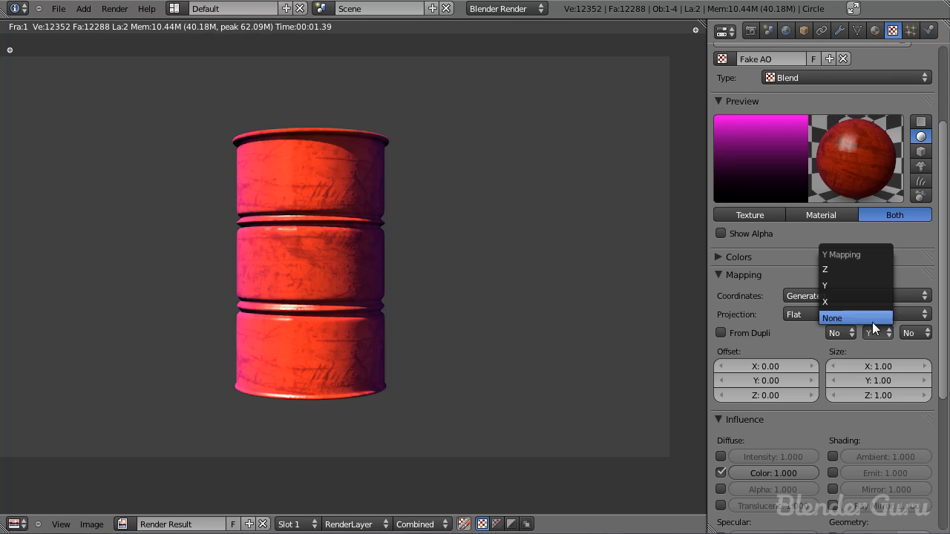
{"action": "left_click", "coordinate": [861, 280]}
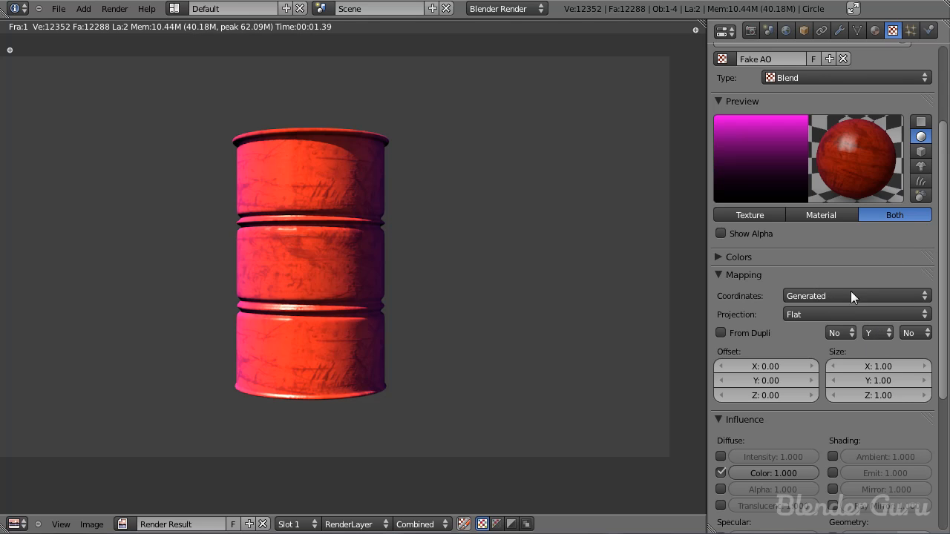
{"action": "left_click", "coordinate": [876, 332]}
{"action": "left_click", "coordinate": [849, 265]}
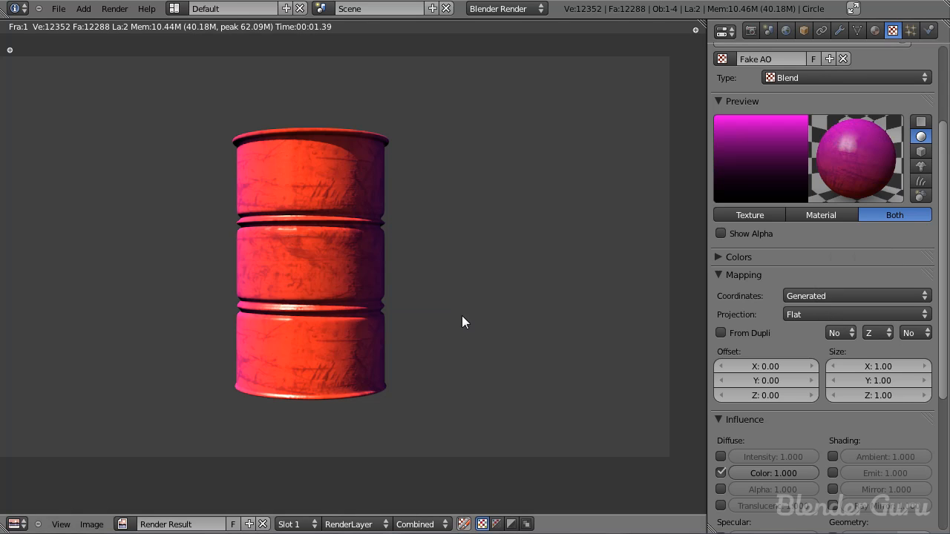
{"action": "key", "text": "F12"}
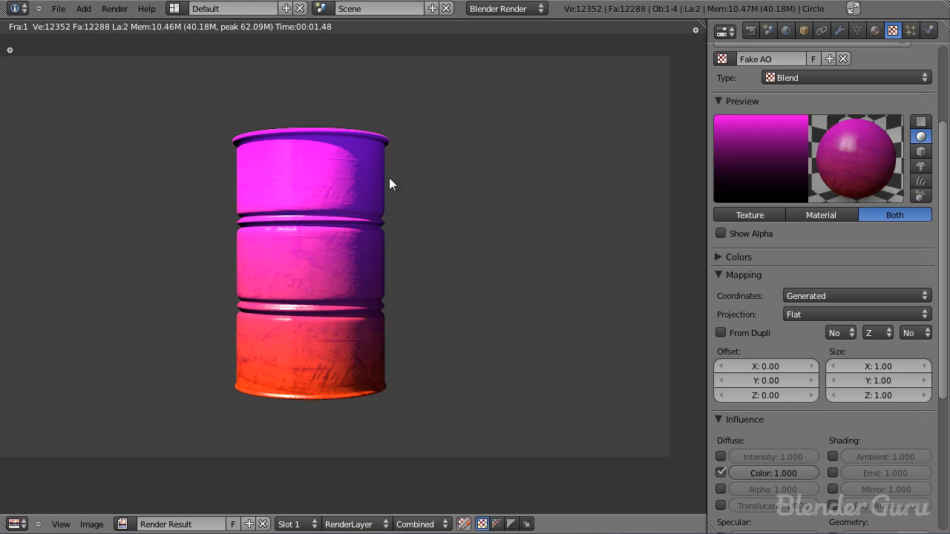
Step: Flip the Fake AO colour ramp and render the barrel with the reversed gradient
{"action": "left_click", "coordinate": [723, 261]}
{"action": "left_click", "coordinate": [791, 295]}
{"action": "key", "text": "F12"}
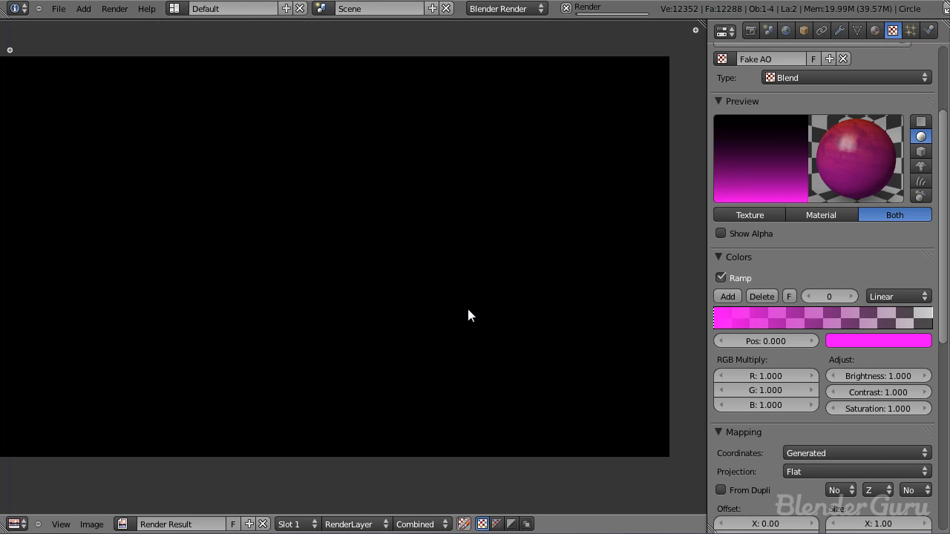
Step: Move the ramp's transparent stop to about two fifths of its length, make the magenta stop black, and render the barrel
{"action": "left_click_drag", "start_coordinate": [927, 327], "coordinate": [814, 319]}
{"action": "left_click", "coordinate": [809, 297]}
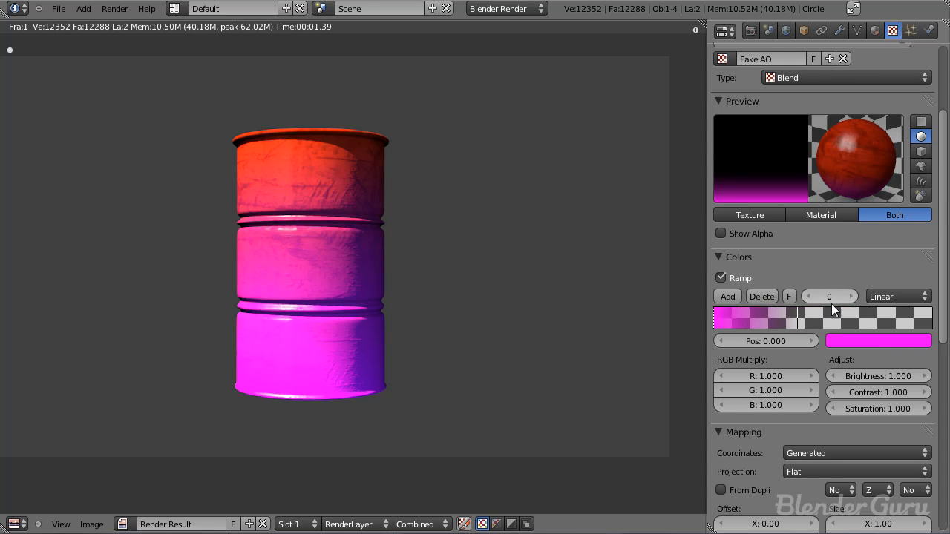
{"action": "left_click", "coordinate": [905, 345]}
{"action": "left_click_drag", "start_coordinate": [918, 213], "coordinate": [917, 248]}
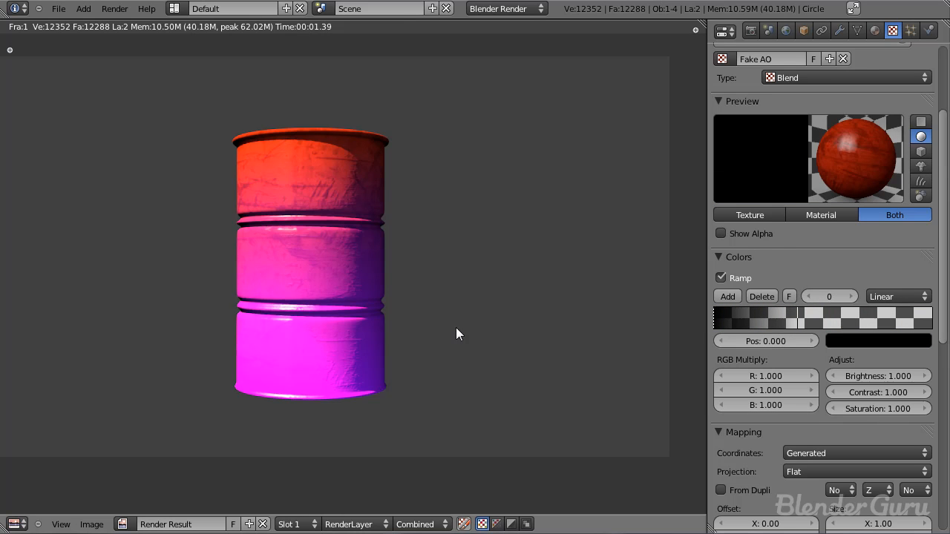
{"action": "key", "text": "F12"}
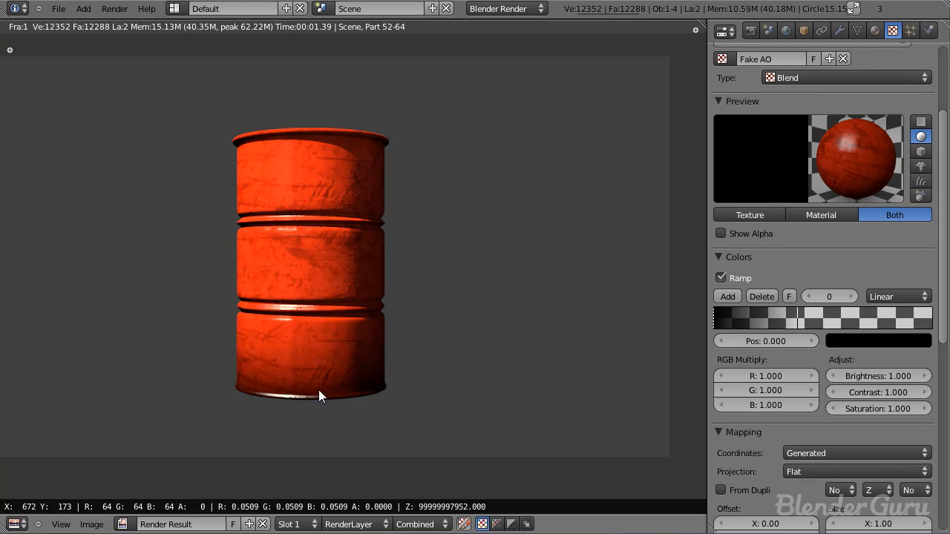
Step: Examine the fake AO darkening around the base of the rendered barrel, up close and as a whole
{"action": "scroll", "coordinate": [297, 371], "scroll_direction": "up", "scroll_amount": 3}
{"action": "scroll", "coordinate": [414, 358], "scroll_direction": "down", "scroll_amount": 4}
{"action": "scroll", "coordinate": [415, 367], "scroll_direction": "up", "scroll_amount": 5}
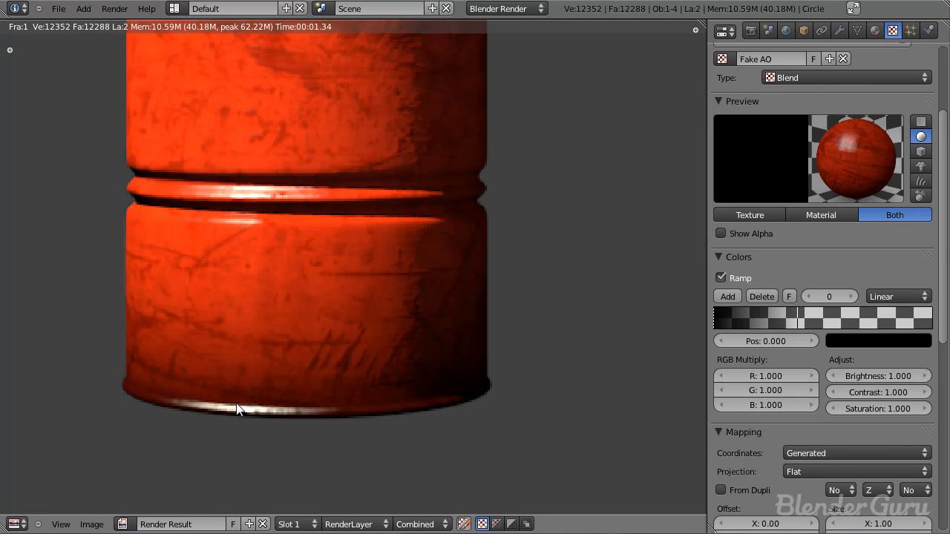
{"action": "scroll", "coordinate": [242, 357], "scroll_direction": "up", "scroll_amount": 2}
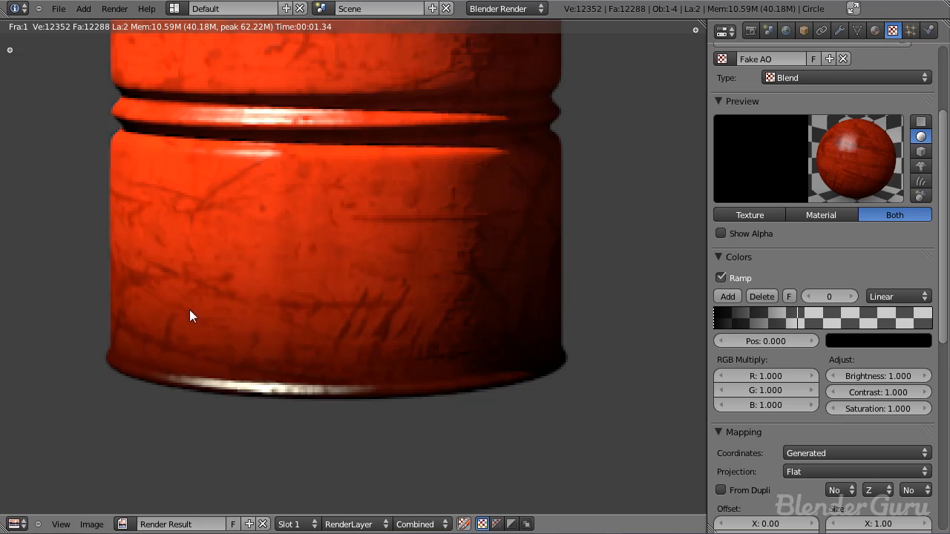
{"action": "scroll", "coordinate": [243, 310], "scroll_direction": "down", "scroll_amount": 2}
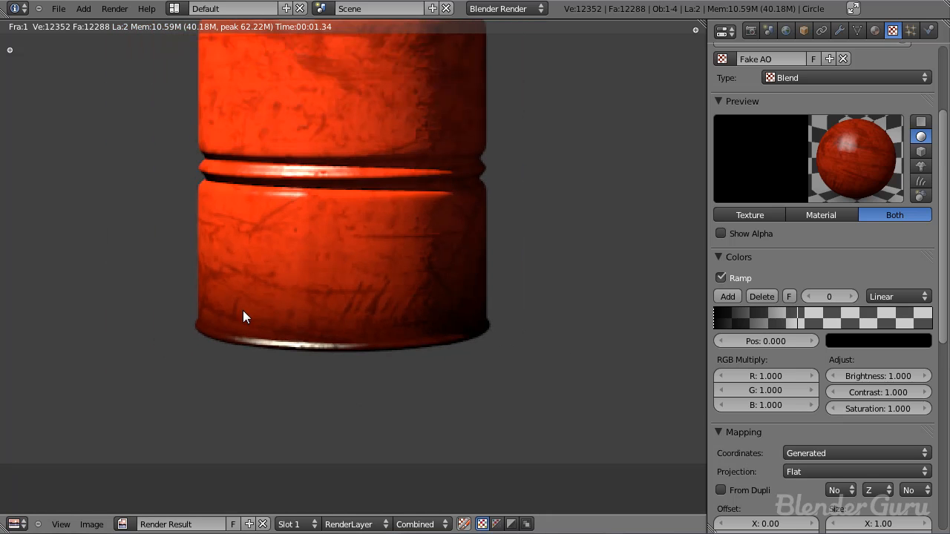
{"action": "scroll", "coordinate": [424, 341], "scroll_direction": "down", "scroll_amount": 2}
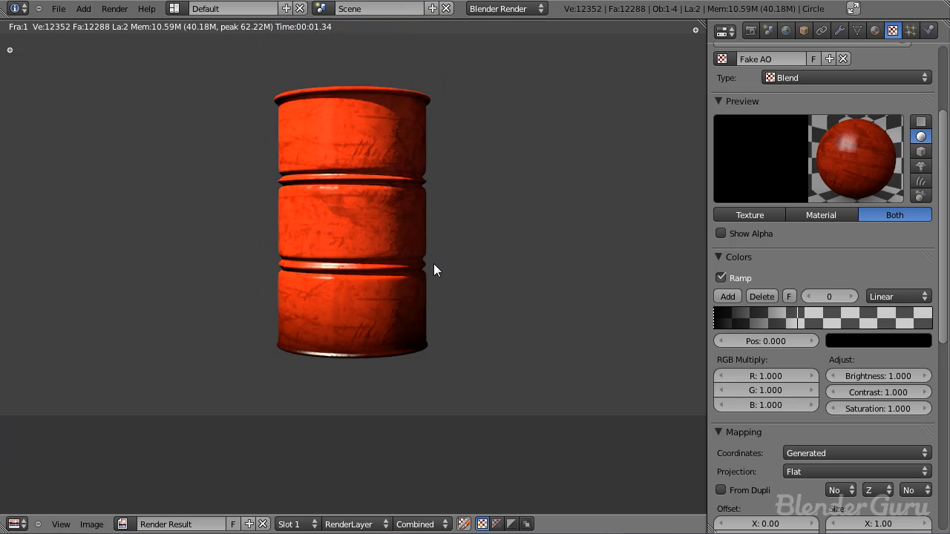
{"action": "scroll", "coordinate": [812, 210], "scroll_direction": "up", "scroll_amount": 4}
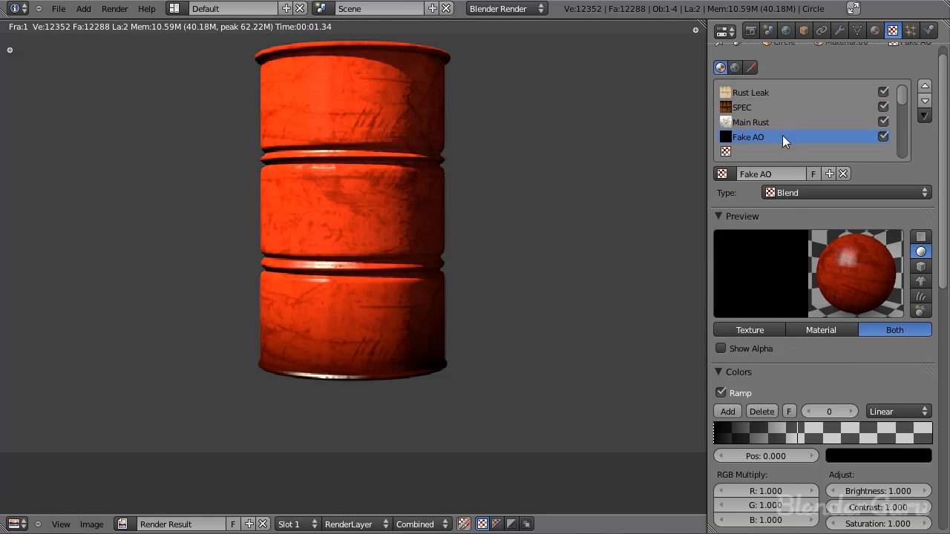
Step: Set the Fake AO texture's diffuse colour influence to 0.8, save the file, and render the barrel
{"action": "key", "text": "ctrl+s"}
{"action": "left_click", "coordinate": [414, 277]}
{"action": "scroll", "coordinate": [774, 367], "scroll_direction": "down", "scroll_amount": 15}
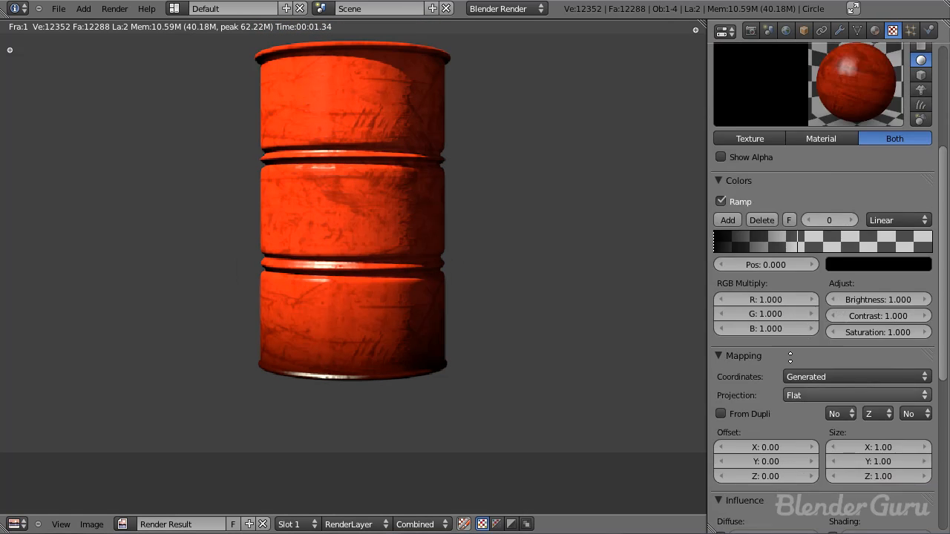
{"action": "left_click", "coordinate": [785, 288]}
{"action": "type", "text": "0.8"}
{"action": "key", "text": "Return"}
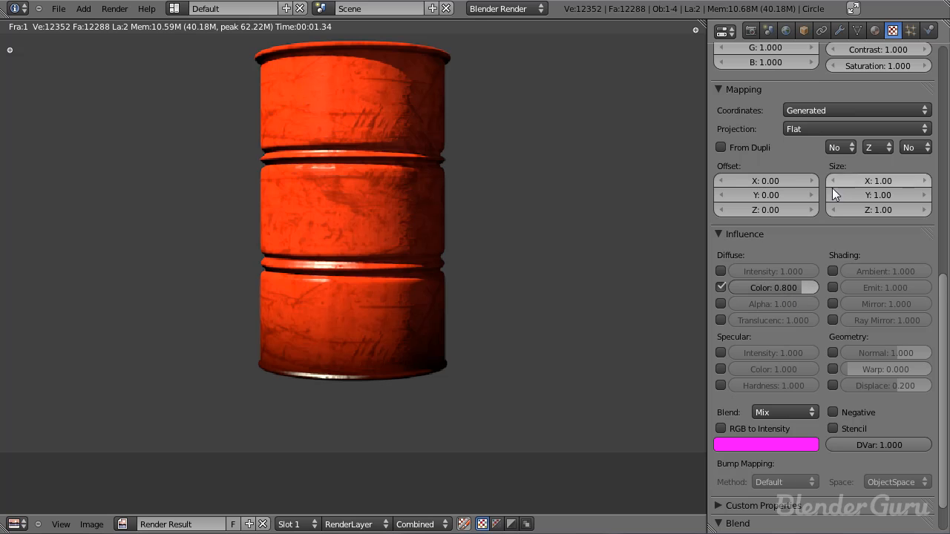
{"action": "key", "text": "ctrl+s"}
{"action": "left_click", "coordinate": [426, 287]}
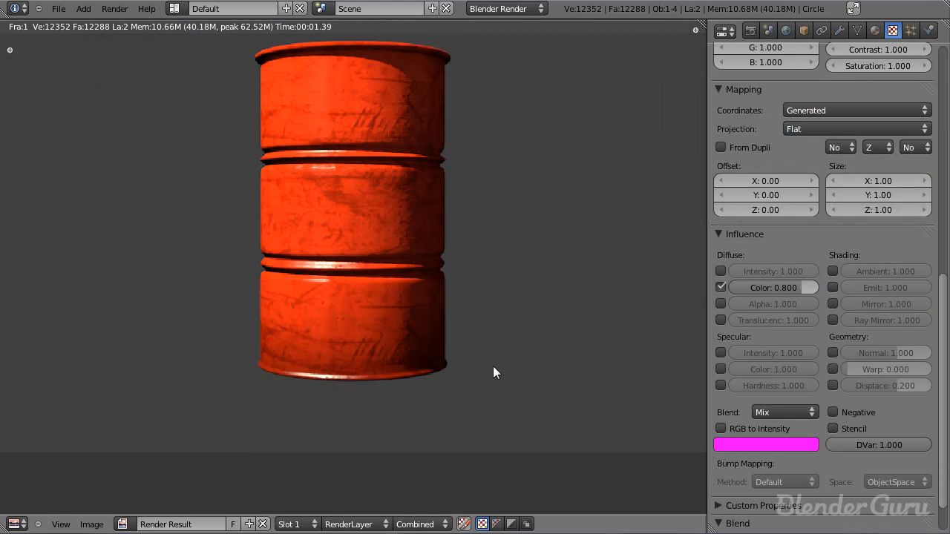
Step: Set the Fake AO texture's diffuse colour influence to 0.900, save the file, and render the barrel
{"action": "left_click_drag", "start_coordinate": [814, 289], "coordinate": [803, 288]}
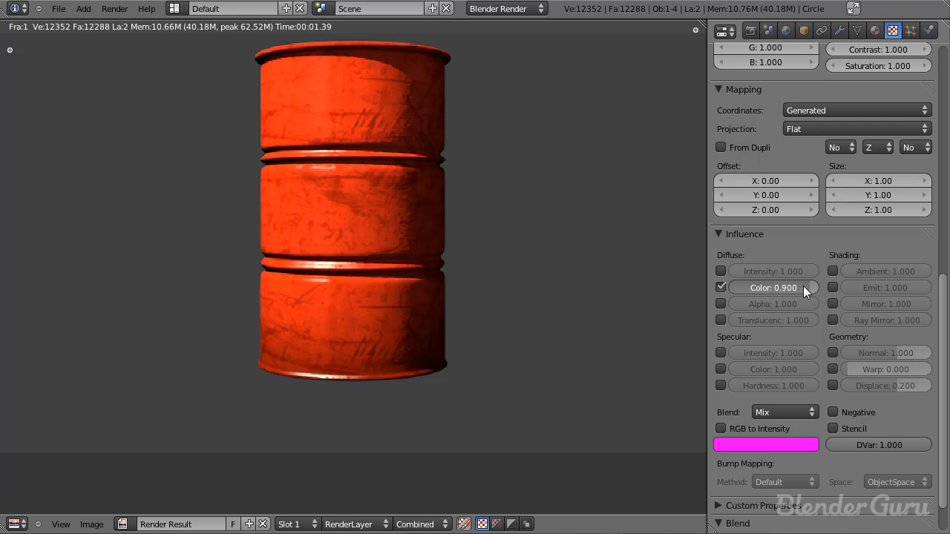
{"action": "key", "text": "ctrl+s"}
{"action": "left_click", "coordinate": [563, 289]}
{"action": "key", "text": "F12"}
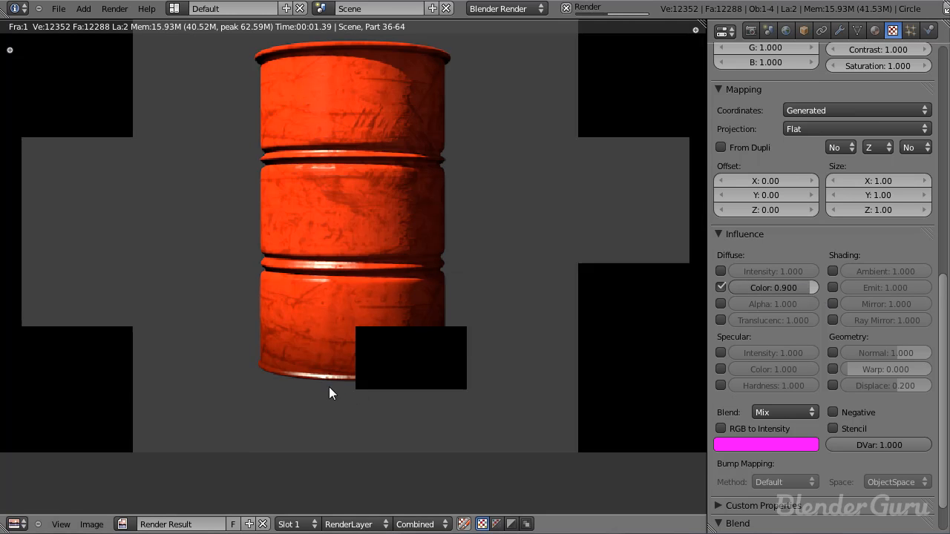
Step: Select the SPEC texture, set its specular intensity influence to 1.000, and render the barrel
{"action": "scroll", "coordinate": [819, 367], "scroll_direction": "up", "scroll_amount": 5}
{"action": "scroll", "coordinate": [819, 367], "scroll_direction": "up", "scroll_amount": 2}
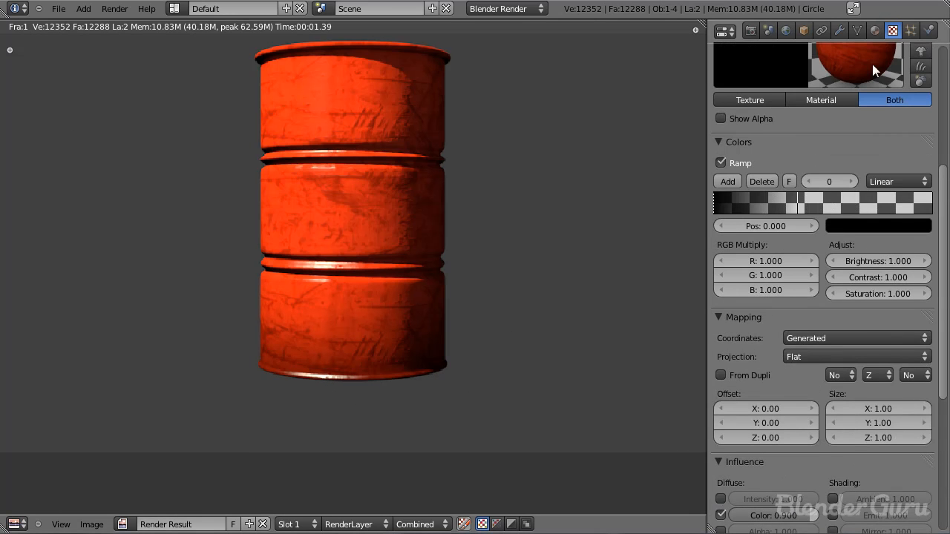
{"action": "scroll", "coordinate": [873, 65], "scroll_direction": "up", "scroll_amount": 7}
{"action": "left_click", "coordinate": [765, 120]}
{"action": "left_click", "coordinate": [750, 105]}
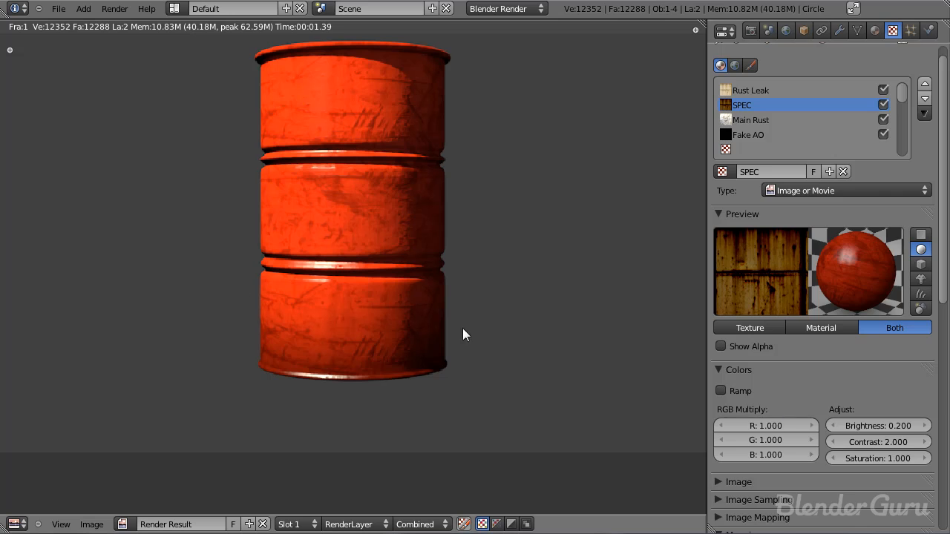
{"action": "scroll", "coordinate": [803, 279], "scroll_direction": "down", "scroll_amount": 14}
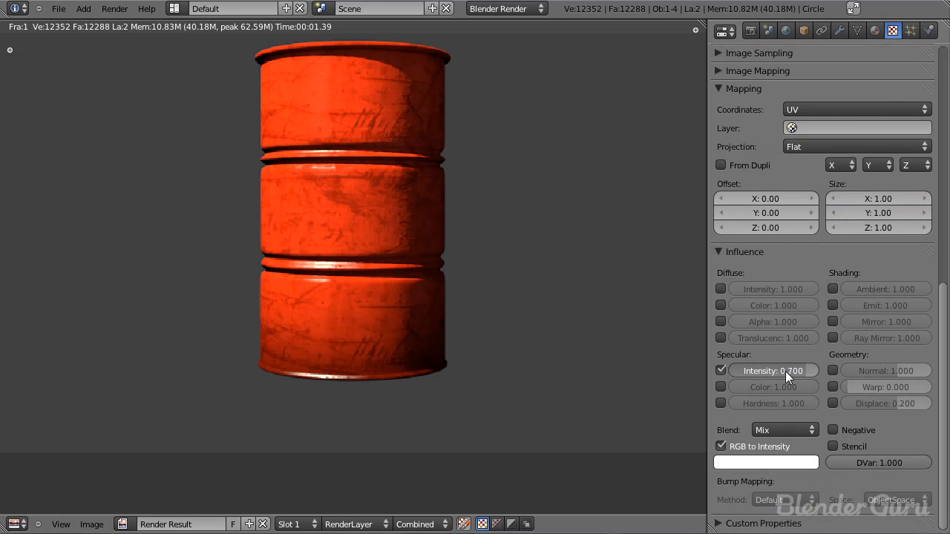
{"action": "scroll", "coordinate": [777, 375], "scroll_direction": "up", "scroll_amount": 9}
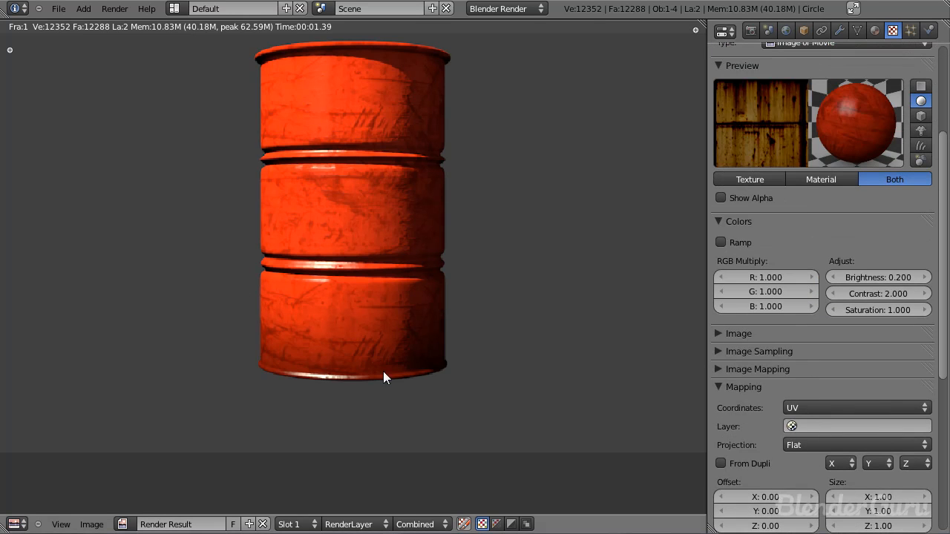
{"action": "key", "text": "F12"}
{"action": "scroll", "coordinate": [807, 327], "scroll_direction": "down", "scroll_amount": 9}
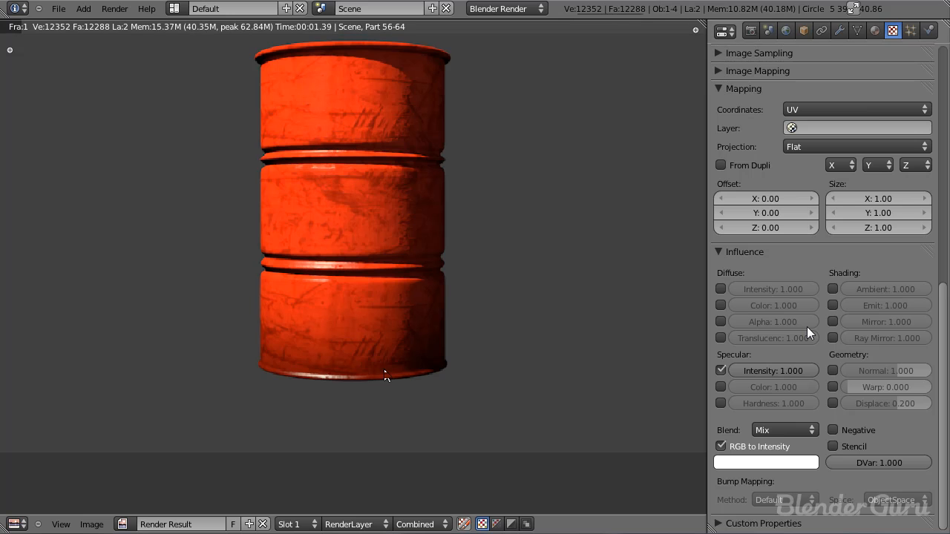
Step: Check the specular settings of the barrel's material, returning to the SPEC texture's settings
{"action": "scroll", "coordinate": [807, 327], "scroll_direction": "up", "scroll_amount": 9}
{"action": "scroll", "coordinate": [853, 88], "scroll_direction": "up", "scroll_amount": 5}
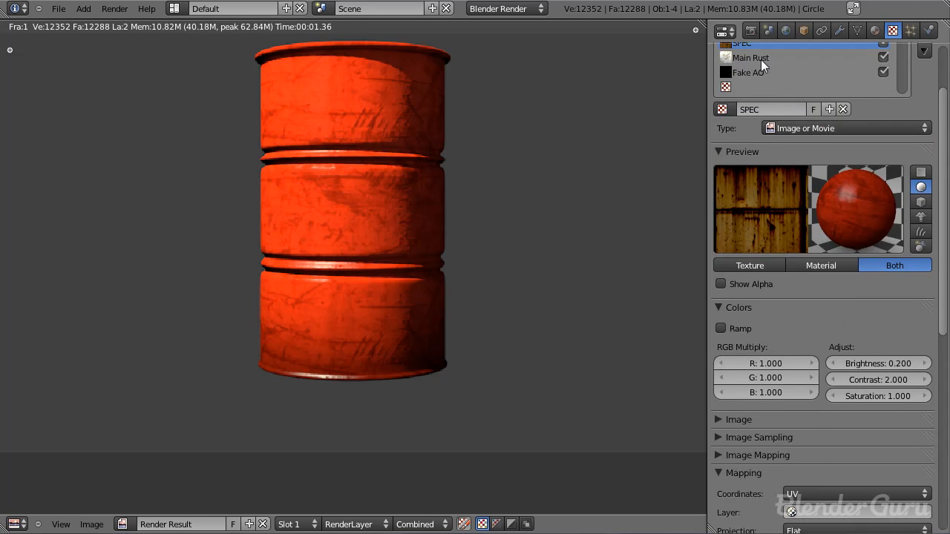
{"action": "left_click", "coordinate": [875, 30]}
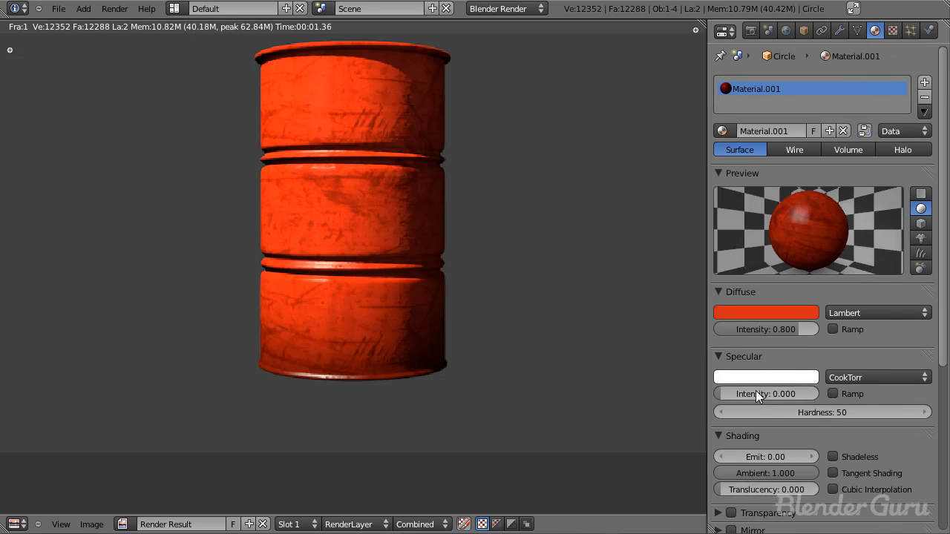
{"action": "left_click", "coordinate": [892, 30]}
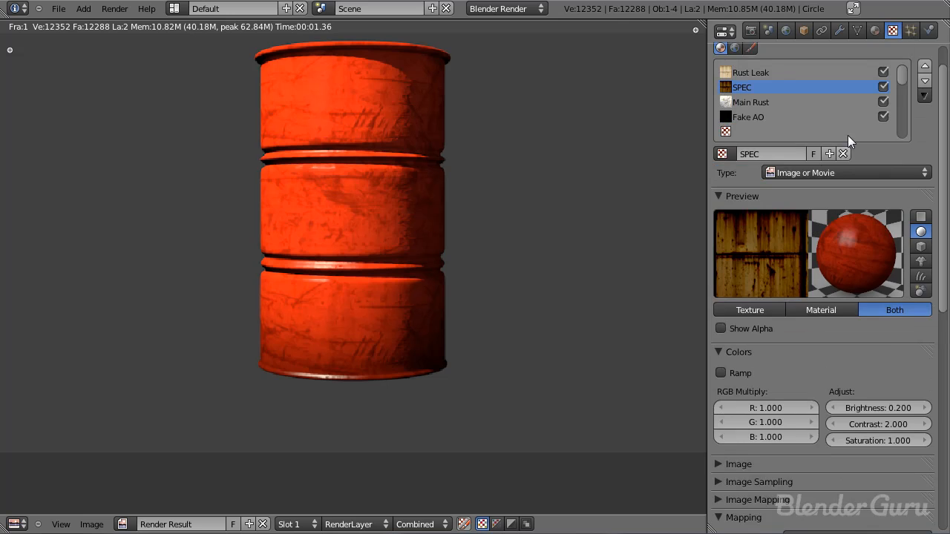
Step: Set the SPEC texture's specular intensity influence to 0.300 and render the barrel
{"action": "scroll", "coordinate": [809, 185], "scroll_direction": "down", "scroll_amount": 12}
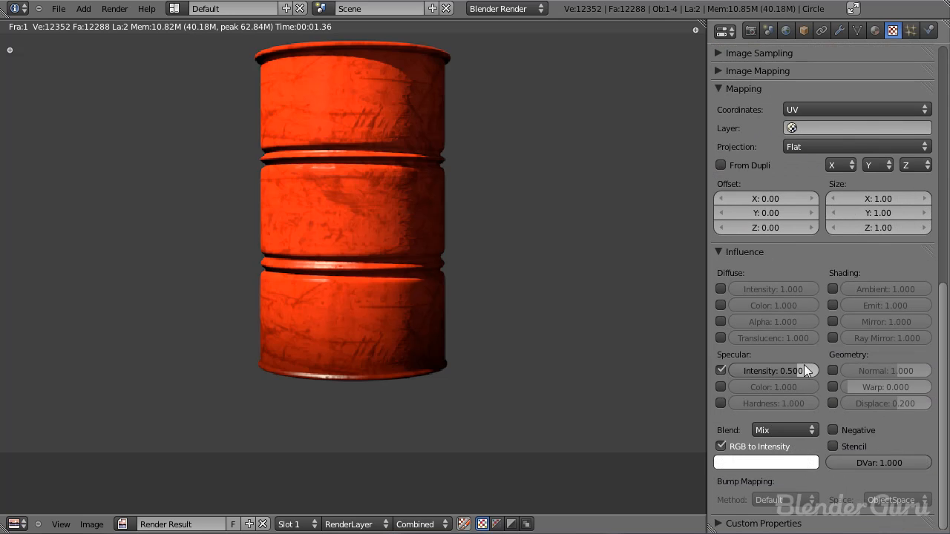
{"action": "scroll", "coordinate": [804, 365], "scroll_direction": "up", "scroll_amount": 12}
{"action": "scroll", "coordinate": [830, 401], "scroll_direction": "down", "scroll_amount": 12}
{"action": "left_click", "coordinate": [803, 386]}
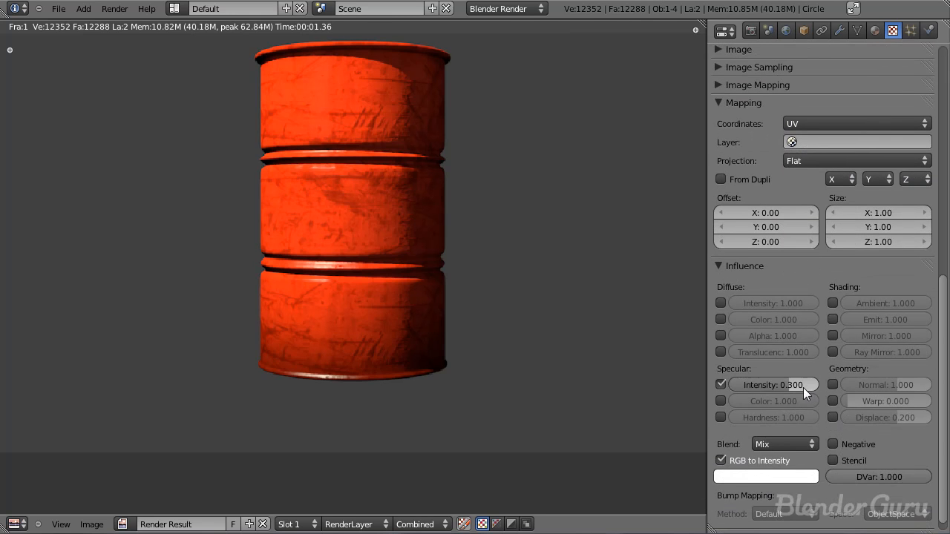
{"action": "type", "text": "0.300"}
{"action": "key", "text": "Return"}
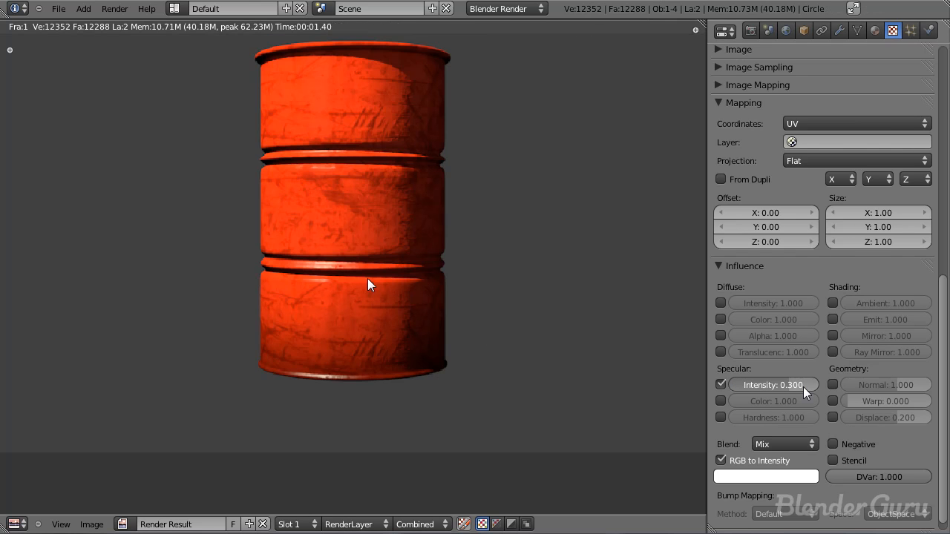
{"action": "scroll", "coordinate": [784, 259], "scroll_direction": "up", "scroll_amount": 10}
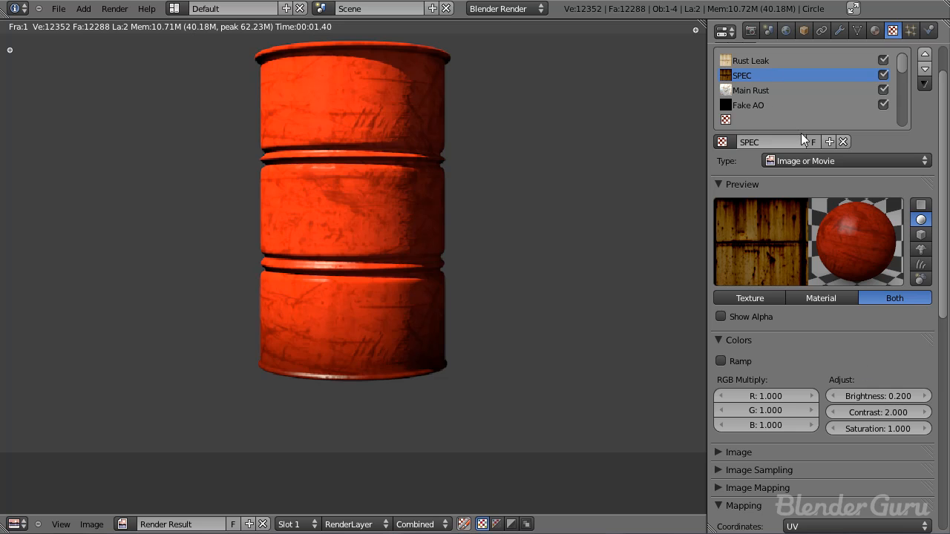
{"action": "left_click", "coordinate": [425, 304]}
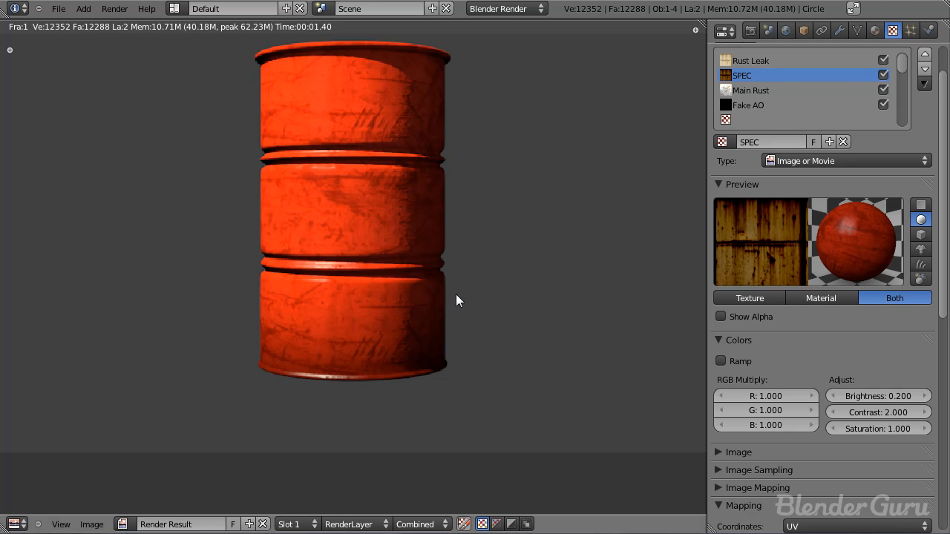
Step: Render the barrel, close the render, and save over tutorial2.blend
{"action": "key", "text": "F12"}
{"action": "key", "text": "Escape"}
{"action": "key", "text": "ctrl+s"}
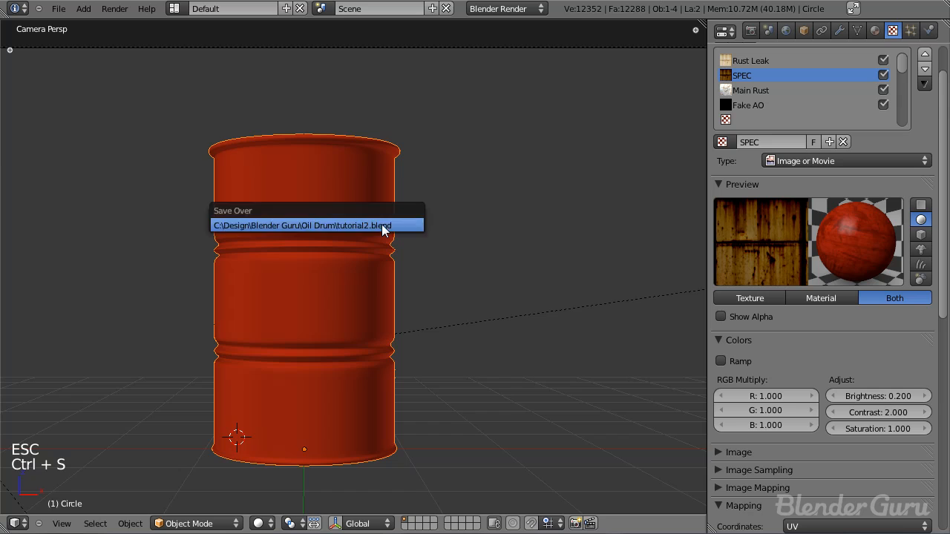
{"action": "left_click", "coordinate": [381, 225]}
Step: Add a new texture in the empty slot below Fake AO, name it Flammable Sticker, and save the file
{"action": "scroll", "coordinate": [419, 293], "scroll_direction": "up", "scroll_amount": 3}
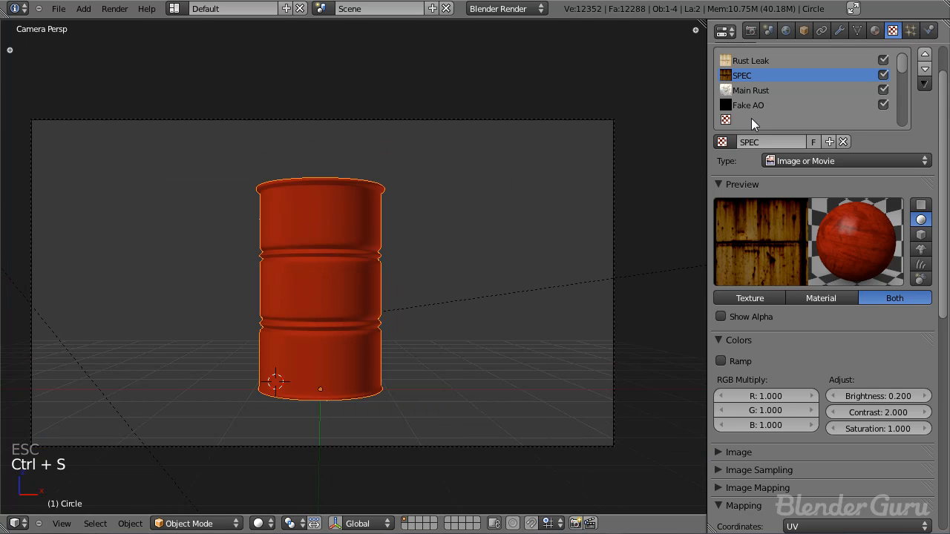
{"action": "left_click", "coordinate": [751, 118]}
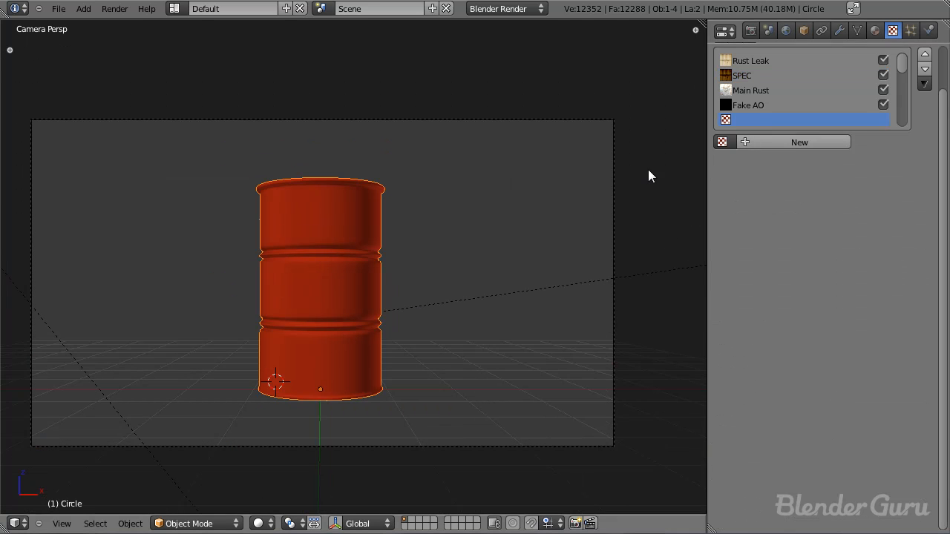
{"action": "scroll", "coordinate": [275, 320], "scroll_direction": "up", "scroll_amount": 3}
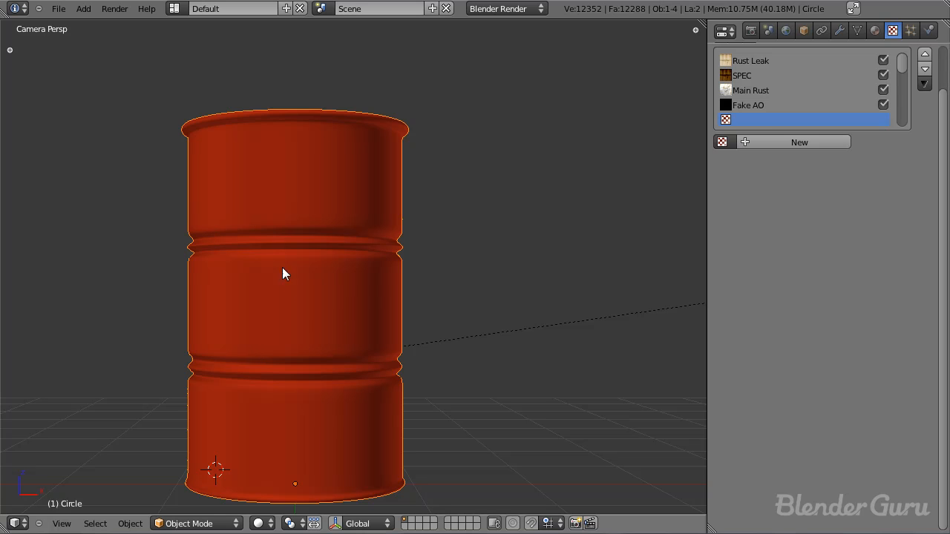
{"action": "left_click", "coordinate": [799, 143]}
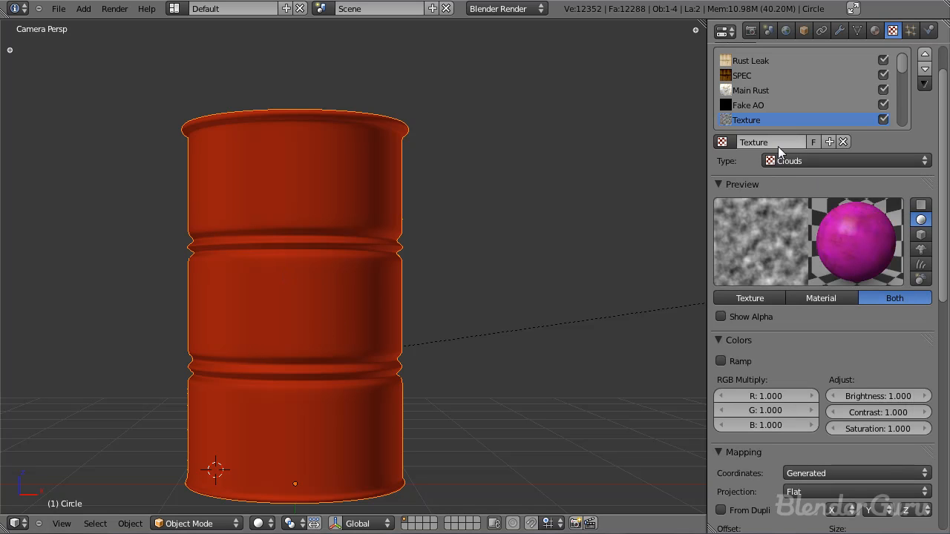
{"action": "type", "text": "Fl"}
{"action": "type", "text": "ammable Icon"}
{"action": "key", "text": "Return"}
{"action": "type", "text": "Sticker"}
{"action": "key", "text": "Return"}
{"action": "key", "text": "ctrl+s"}
{"action": "key", "text": "ctrl+s"}
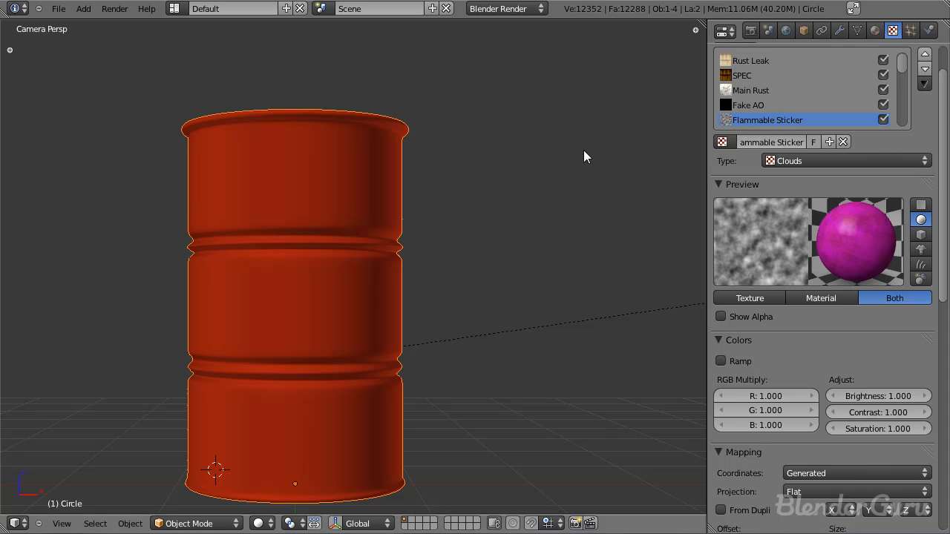
Step: Make the Flammable Sticker texture an Image or Movie type and load flammable_icon.png from the Textures folder
{"action": "left_click", "coordinate": [799, 159]}
{"action": "left_click", "coordinate": [815, 257]}
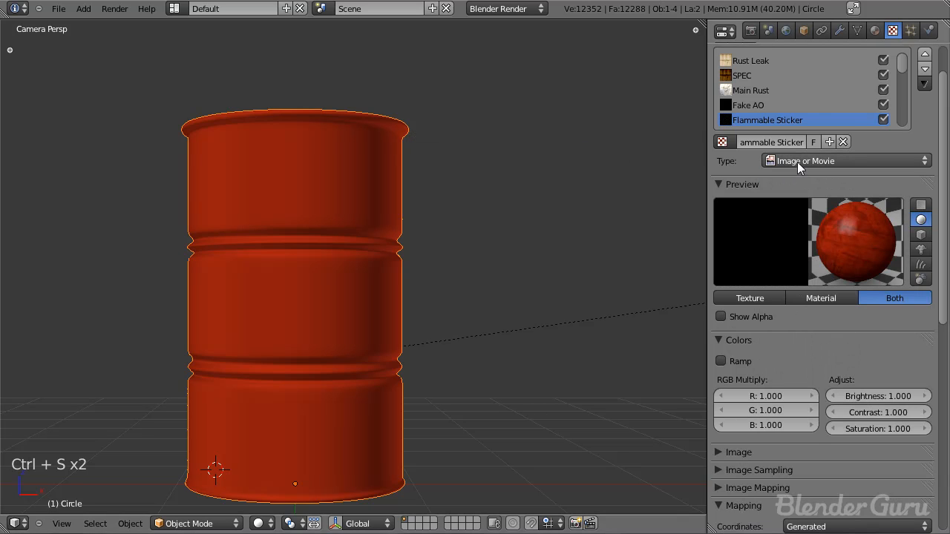
{"action": "scroll", "coordinate": [799, 314], "scroll_direction": "down", "scroll_amount": 2}
{"action": "left_click", "coordinate": [728, 286]}
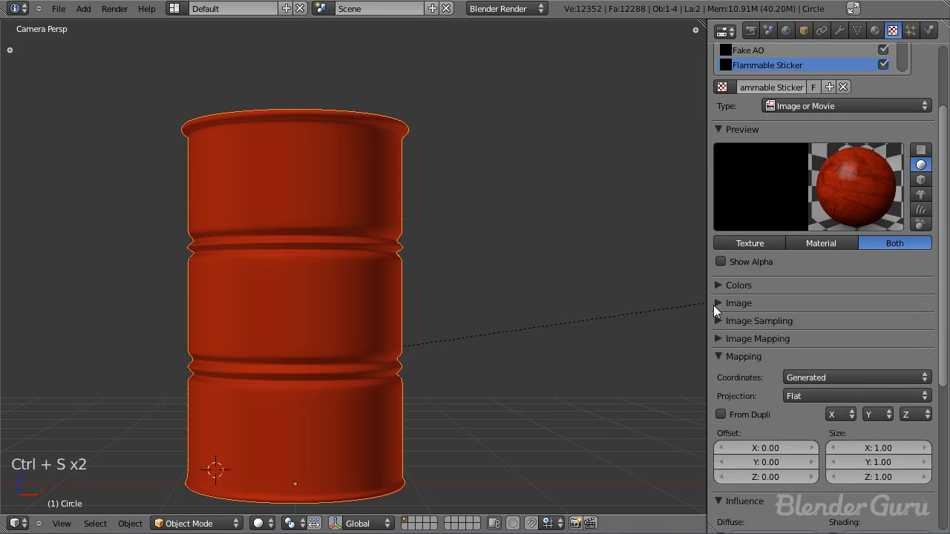
{"action": "left_click", "coordinate": [713, 305]}
{"action": "left_click", "coordinate": [889, 323]}
{"action": "left_click", "coordinate": [222, 130]}
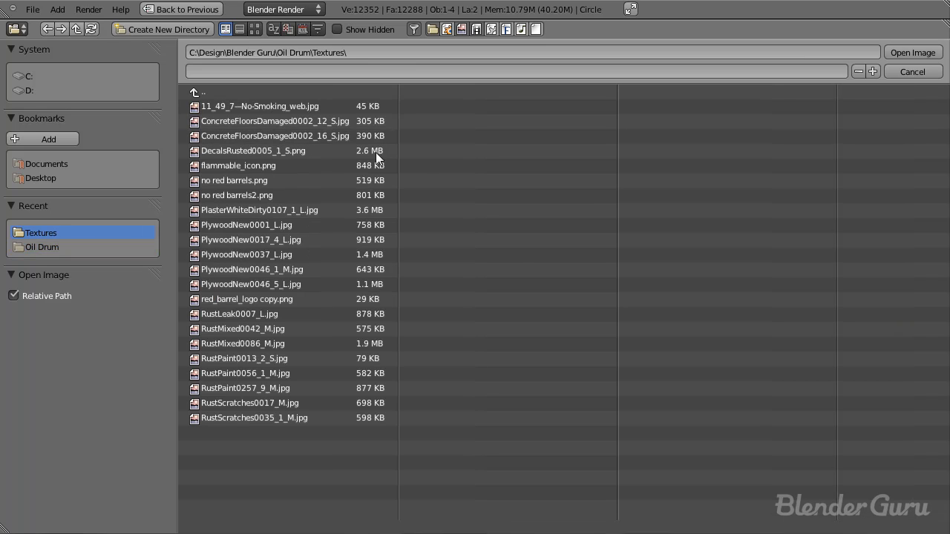
{"action": "left_click", "coordinate": [254, 29]}
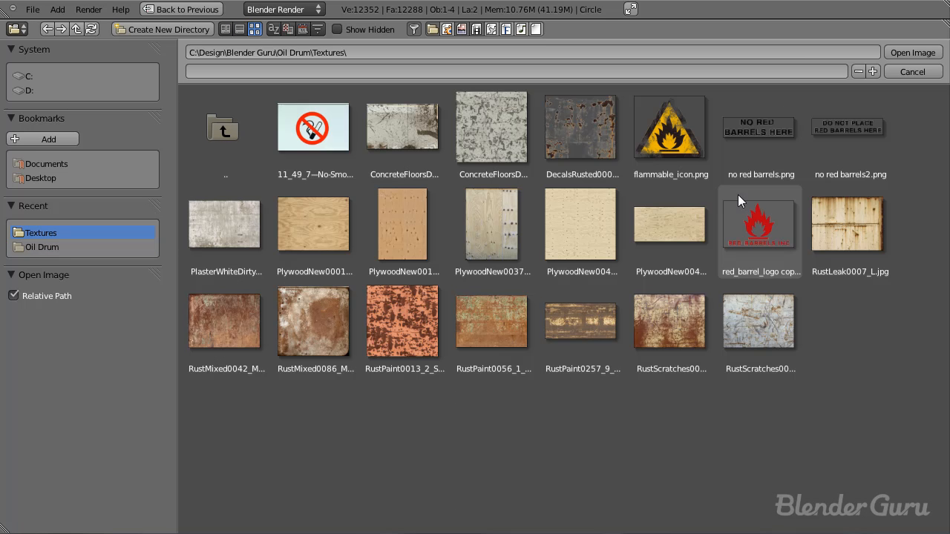
{"action": "left_click", "coordinate": [682, 147]}
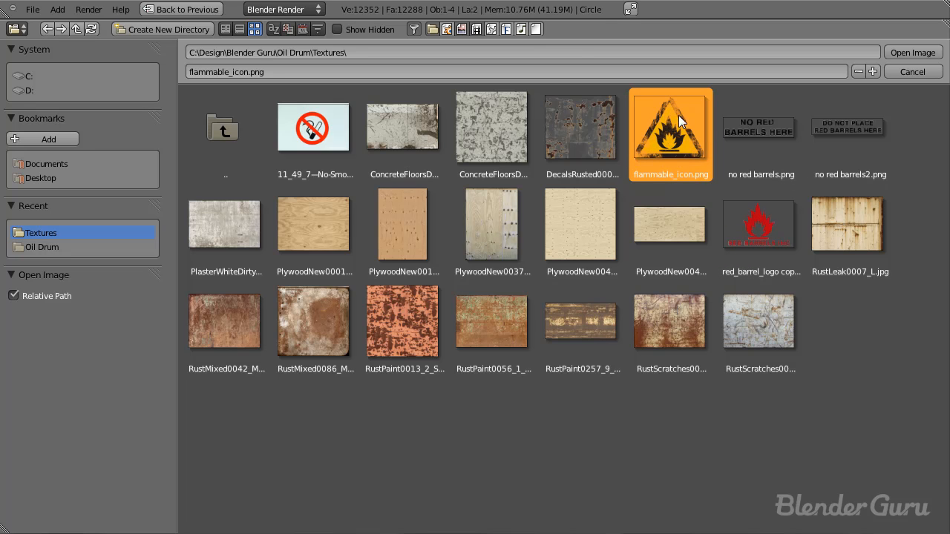
{"action": "left_click", "coordinate": [890, 52]}
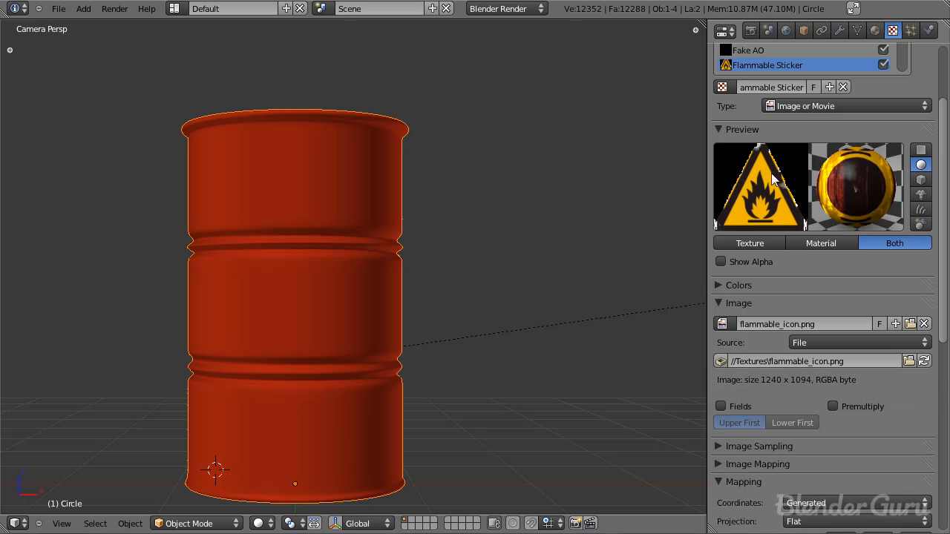
Step: Enable Premultiply for the flammable icon image, switch the texture preview to a flat plane, and save the file
{"action": "scroll", "coordinate": [842, 305], "scroll_direction": "down", "scroll_amount": 3}
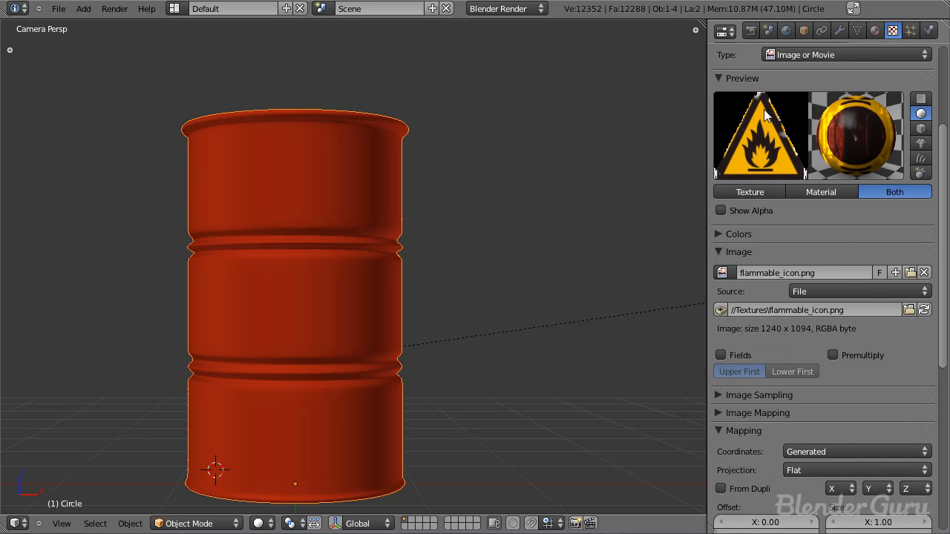
{"action": "left_click", "coordinate": [840, 354]}
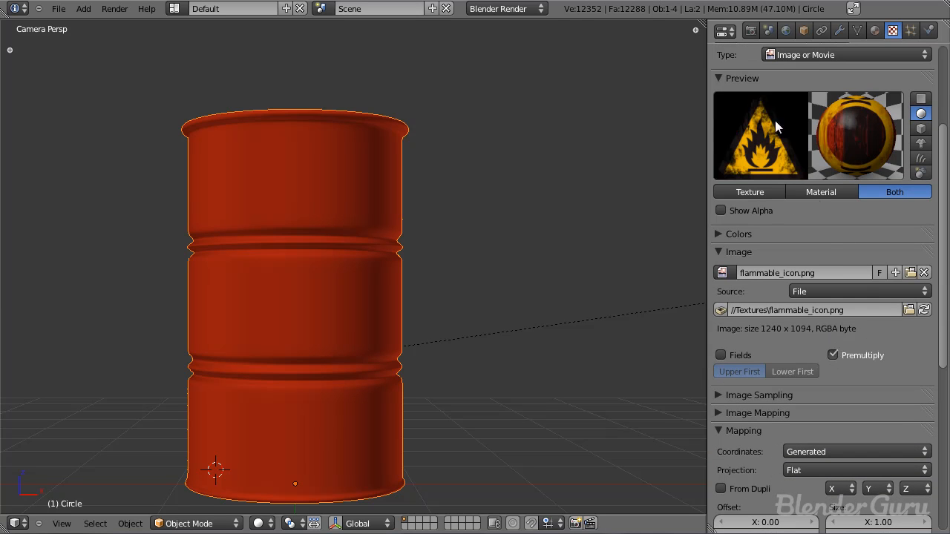
{"action": "left_click", "coordinate": [920, 99]}
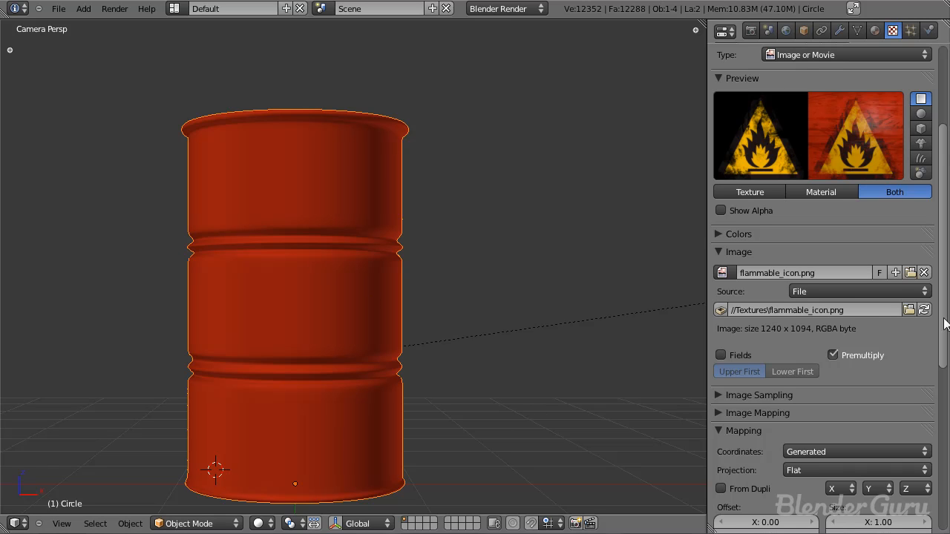
{"action": "middle_click_drag", "start_coordinate": [873, 342], "coordinate": [869, 272]}
{"action": "key", "text": "ctrl+s"}
{"action": "left_click", "coordinate": [506, 305]}
Step: Set the Flammable Sticker texture's mapping coordinates to UV and render the barrel to check the icon's placement
{"action": "scroll", "coordinate": [506, 307], "scroll_direction": "down", "scroll_amount": 5}
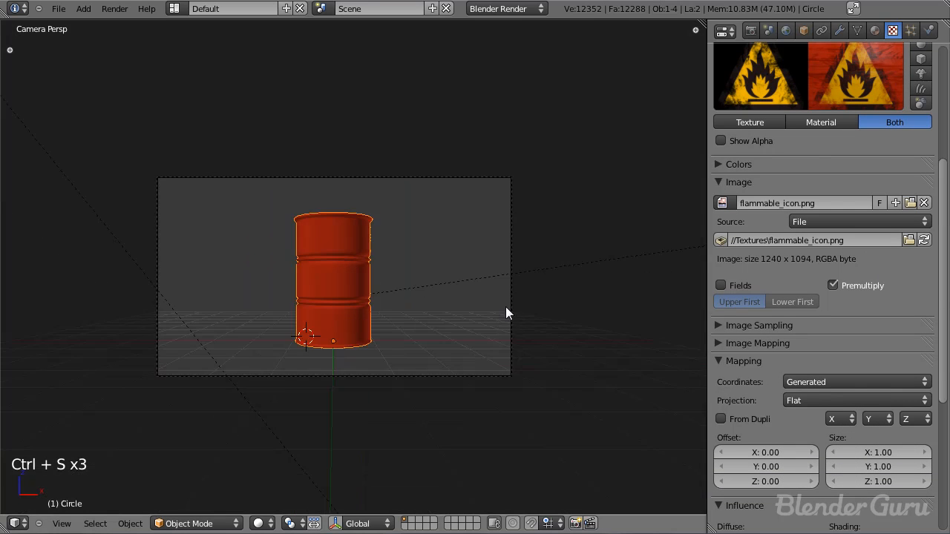
{"action": "scroll", "coordinate": [505, 306], "scroll_direction": "up", "scroll_amount": 3}
{"action": "scroll", "coordinate": [495, 336], "scroll_direction": "up", "scroll_amount": 1}
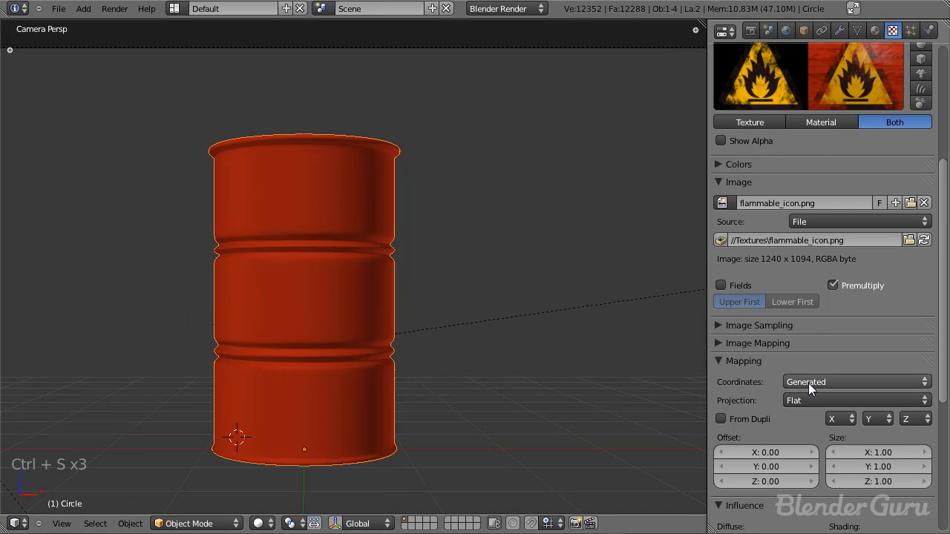
{"action": "left_click", "coordinate": [809, 382]}
{"action": "left_click", "coordinate": [809, 317]}
{"action": "key", "text": "F12"}
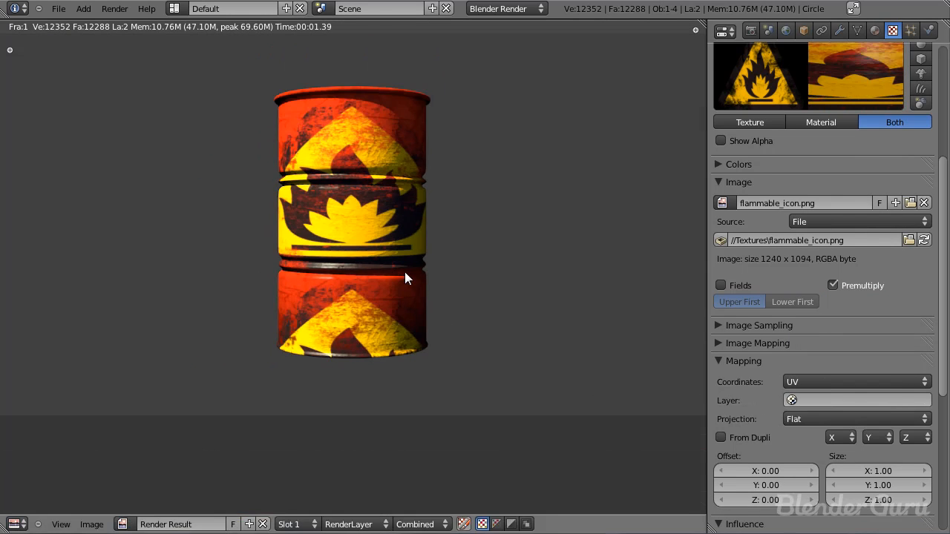
{"action": "key", "text": "Escape"}
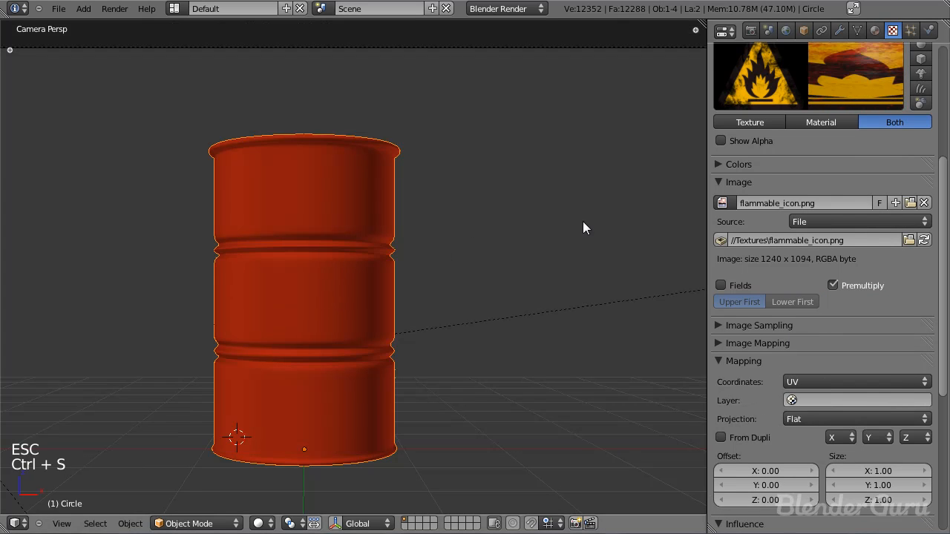
{"action": "key", "text": "F11"}
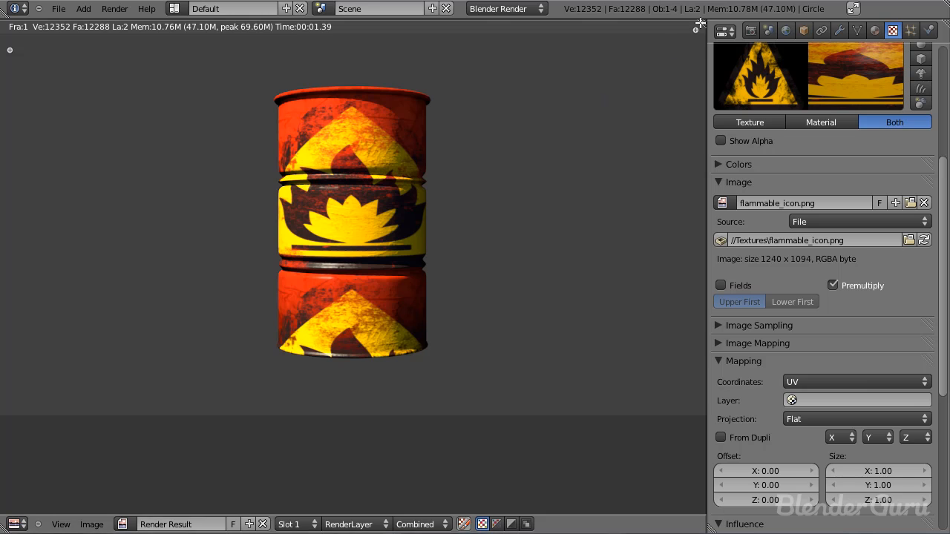
{"action": "key", "text": "Escape"}
Step: Split the 3D view in two and make the new, wider area a UV/Image Editor
{"action": "left_click_drag", "start_coordinate": [650, 19], "coordinate": [635, 6]}
{"action": "left_click_drag", "start_coordinate": [695, 27], "coordinate": [466, 222]}
{"action": "left_click", "coordinate": [484, 523]}
{"action": "left_click", "coordinate": [484, 523]}
{"action": "left_click", "coordinate": [568, 426]}
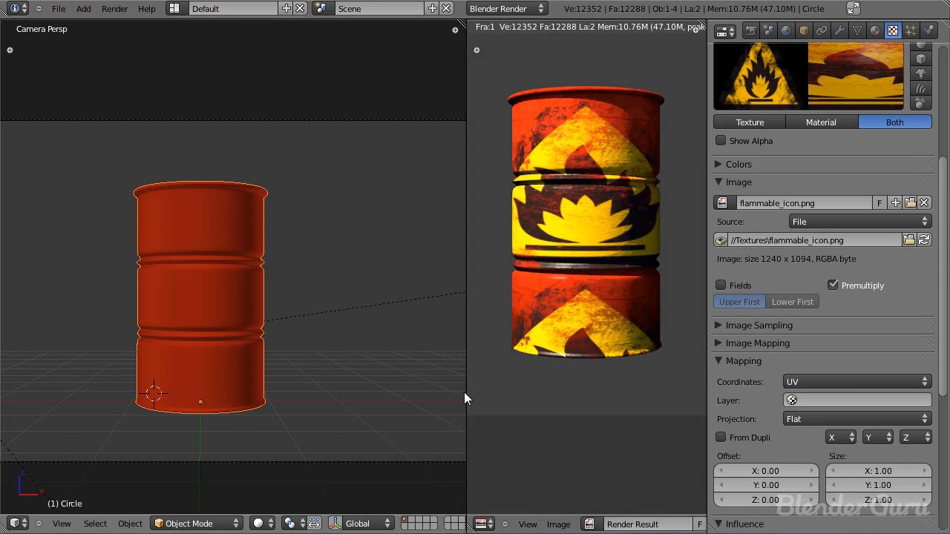
{"action": "left_click_drag", "start_coordinate": [465, 392], "coordinate": [350, 386]}
{"action": "left_click", "coordinate": [613, 524]}
Step: Enter Edit Mode on the barrel and select its whole mesh to display the UV layout
{"action": "key", "text": "Tab"}
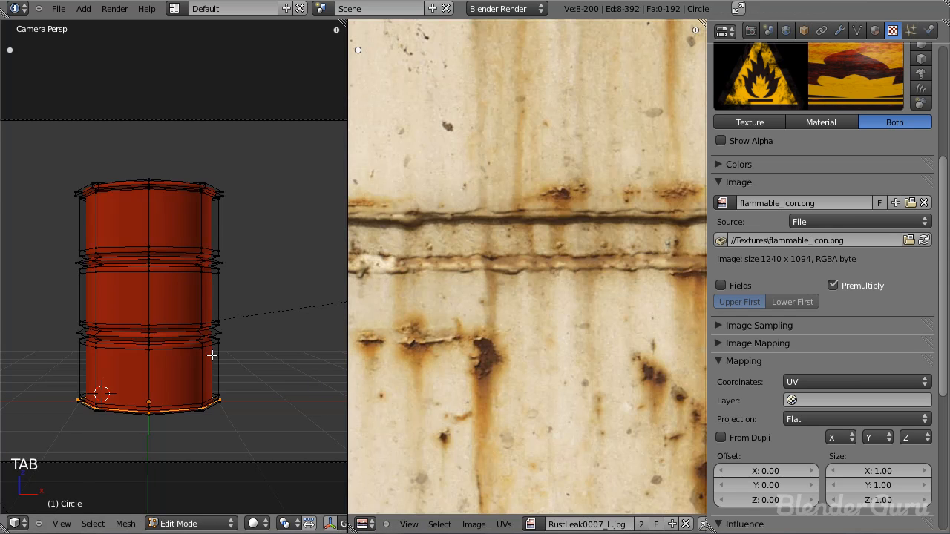
{"action": "key", "text": "a"}
{"action": "key", "text": "a"}
{"action": "key", "text": "a"}
{"action": "scroll", "coordinate": [425, 349], "scroll_direction": "down", "scroll_amount": 4}
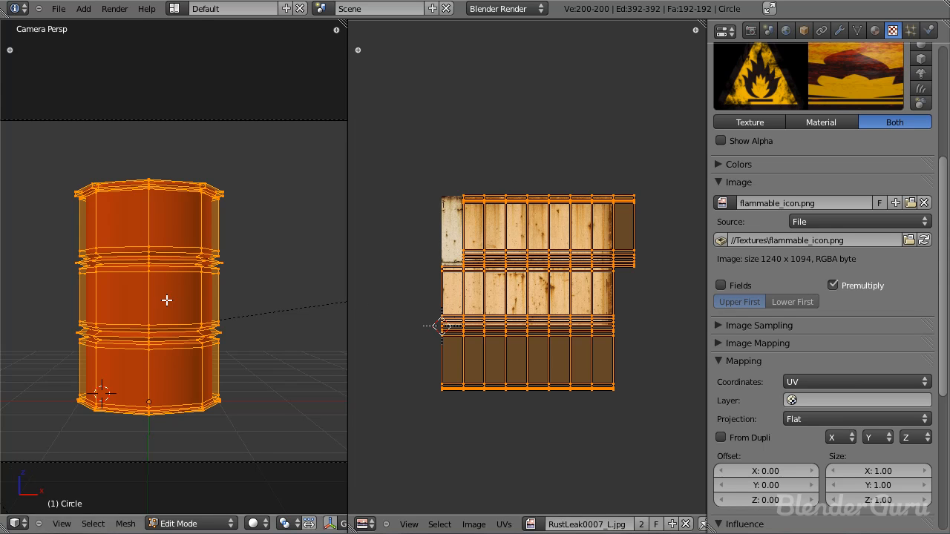
Step: Compare the barrel's UV layout over the rust leak image with a render of the barrel, returning to Edit Mode
{"action": "scroll", "coordinate": [523, 275], "scroll_direction": "up", "scroll_amount": 2}
{"action": "key", "text": "Tab"}
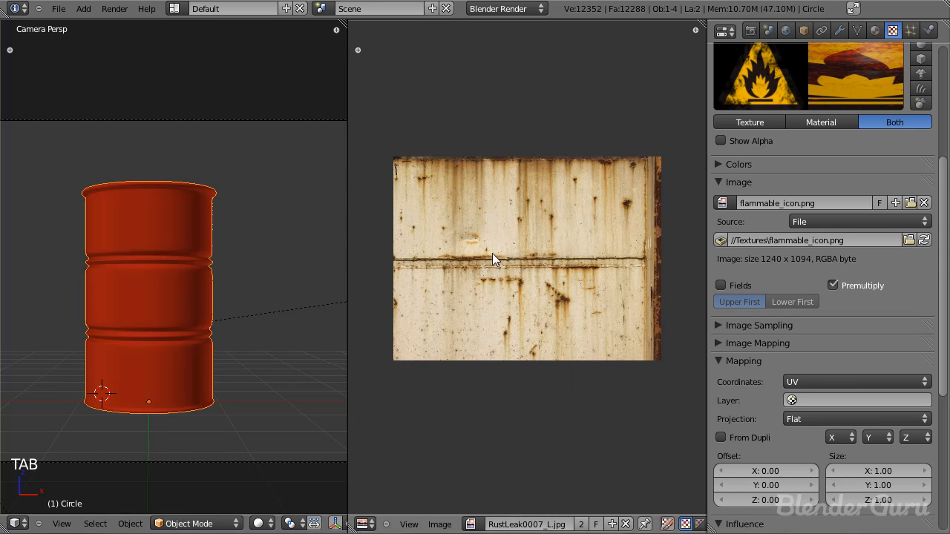
{"action": "key", "text": "Tab"}
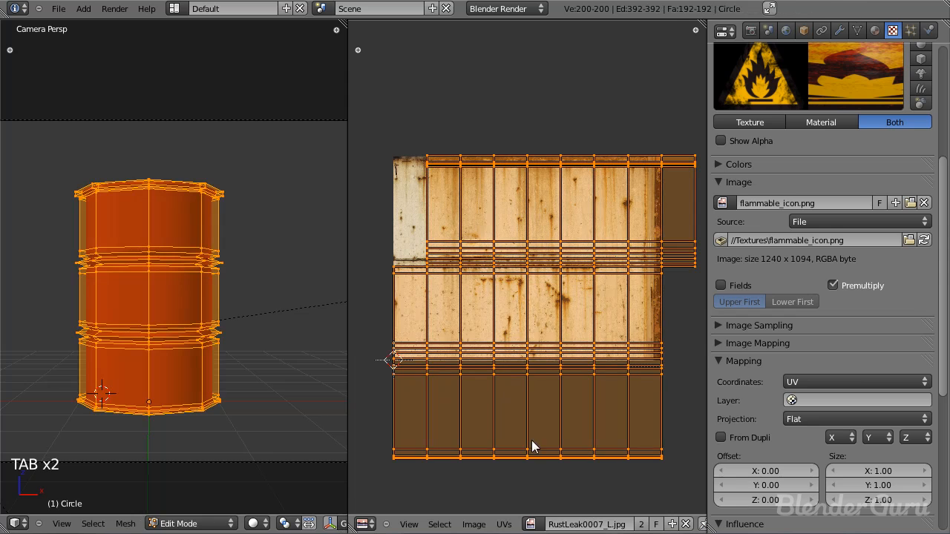
{"action": "key", "text": "Tab"}
{"action": "key", "text": "shift+z"}
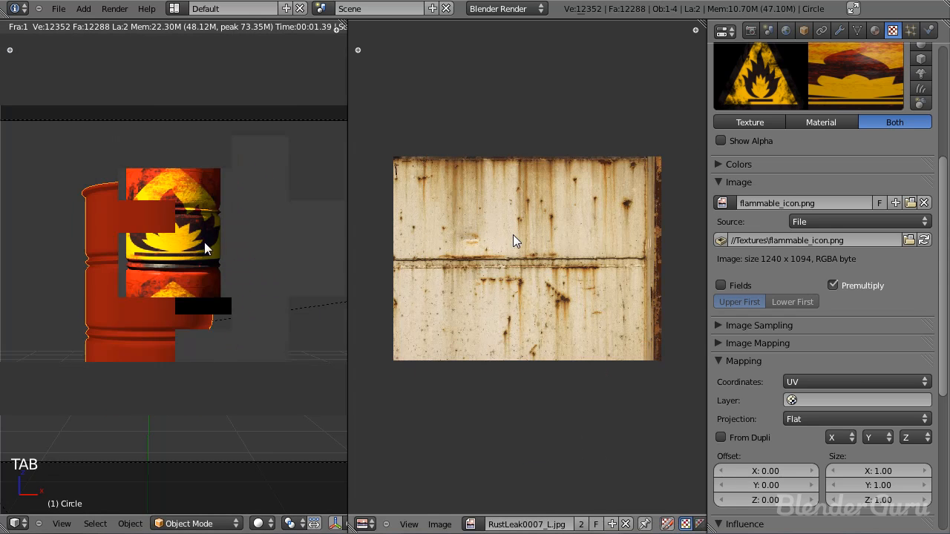
{"action": "key", "text": "Escape"}
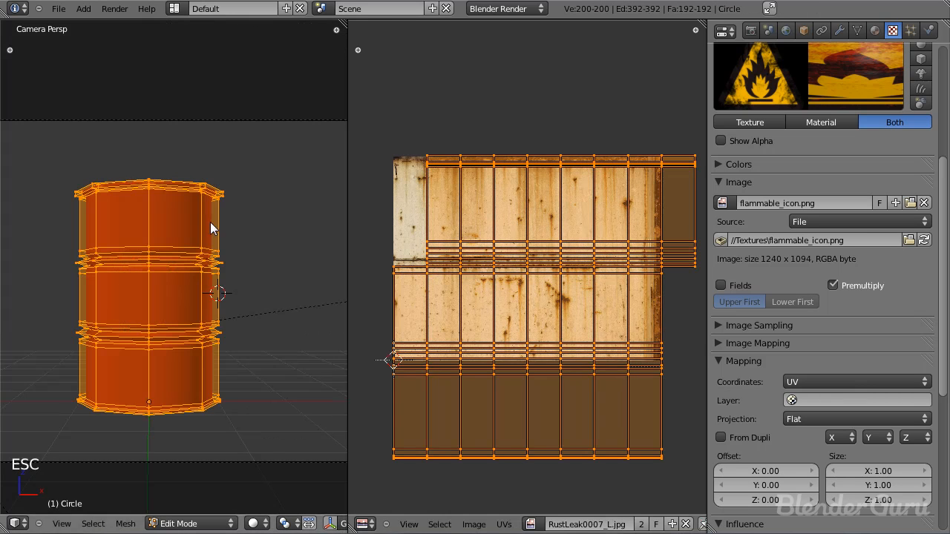
Step: View the UV layout over flammable_icon.png, returning to the RustLeak0007_L.jpg image
{"action": "left_click", "coordinate": [535, 523]}
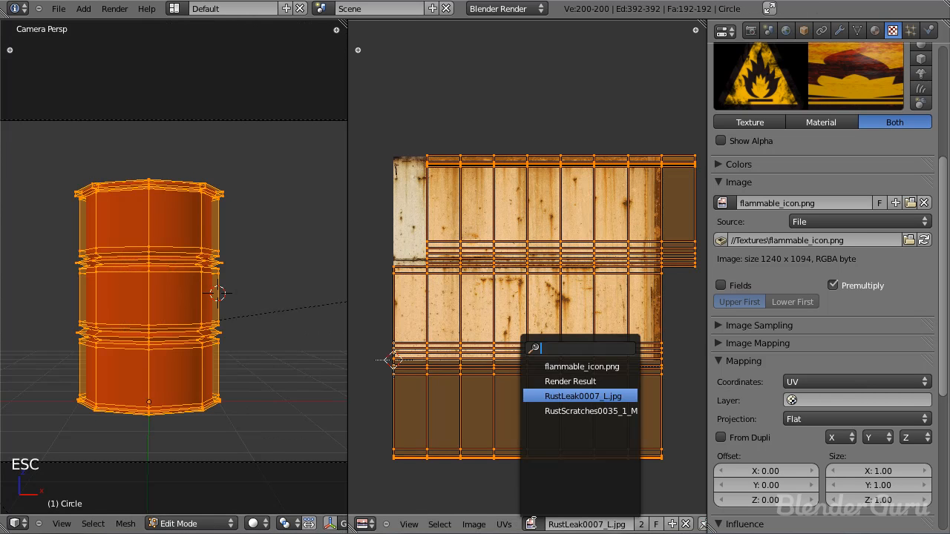
{"action": "left_click", "coordinate": [587, 366]}
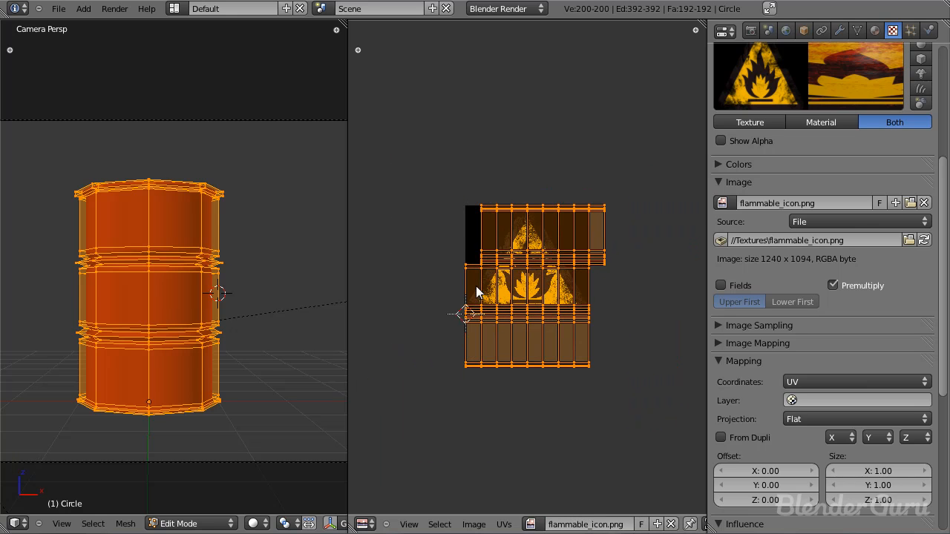
{"action": "left_click", "coordinate": [531, 524]}
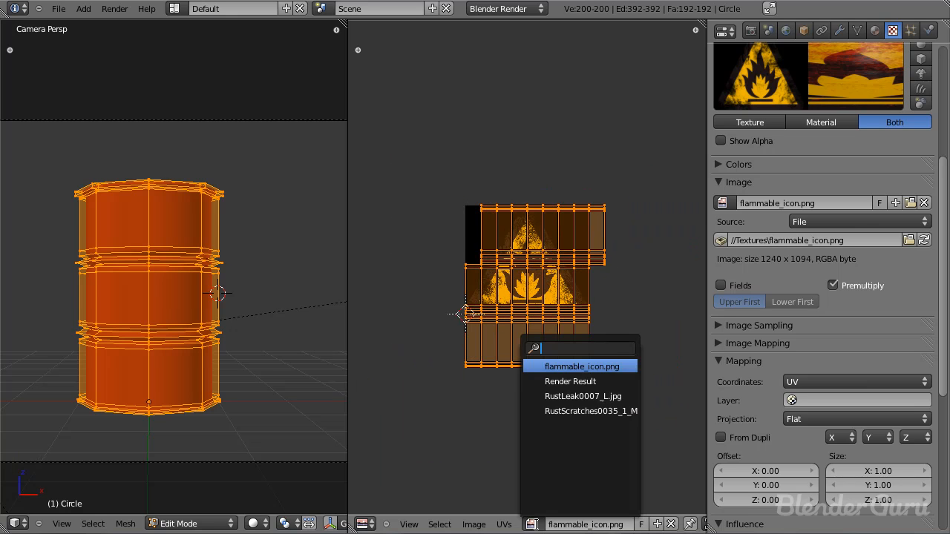
{"action": "left_click", "coordinate": [574, 395]}
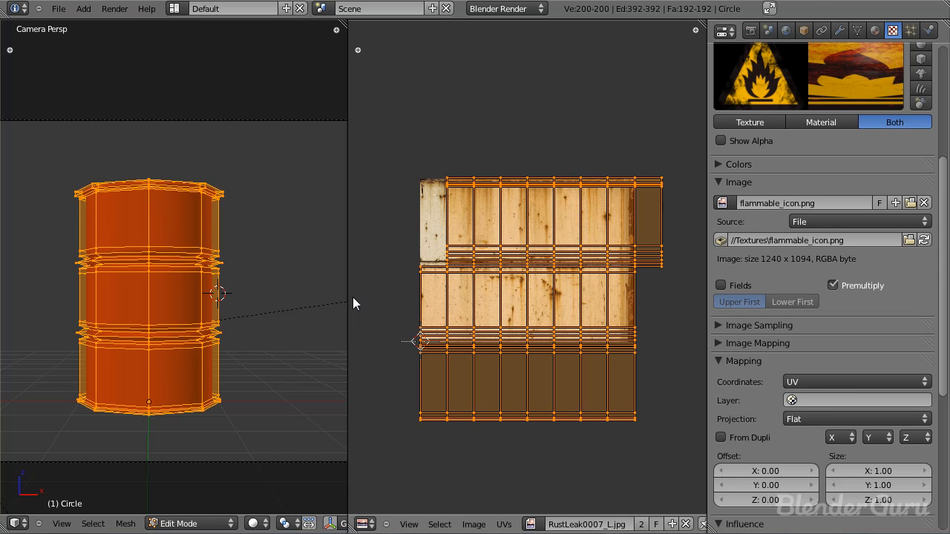
Step: Add a second UV texture layer to the barrel's mesh data and name it Flammable Sticker
{"action": "left_click", "coordinate": [858, 31]}
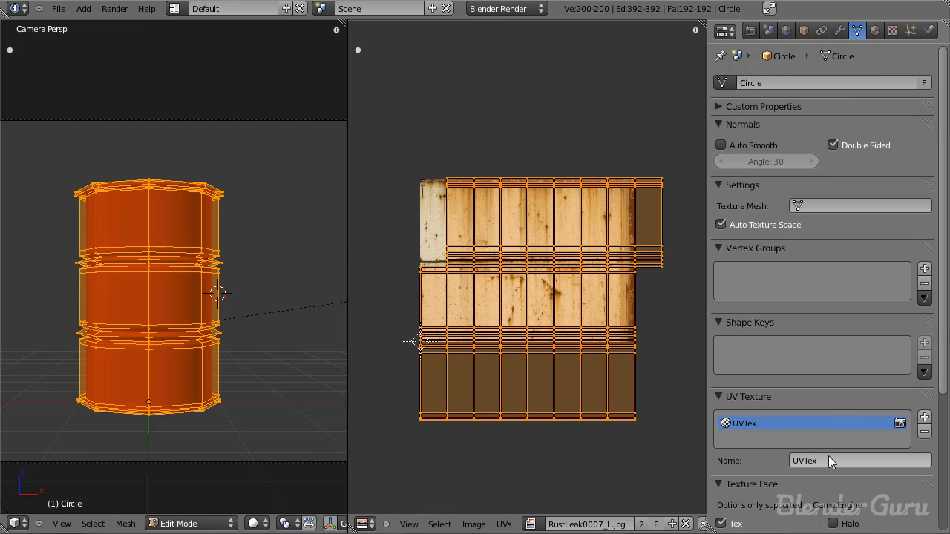
{"action": "scroll", "coordinate": [794, 342], "scroll_direction": "down", "scroll_amount": 5}
{"action": "scroll", "coordinate": [792, 255], "scroll_direction": "up", "scroll_amount": 5}
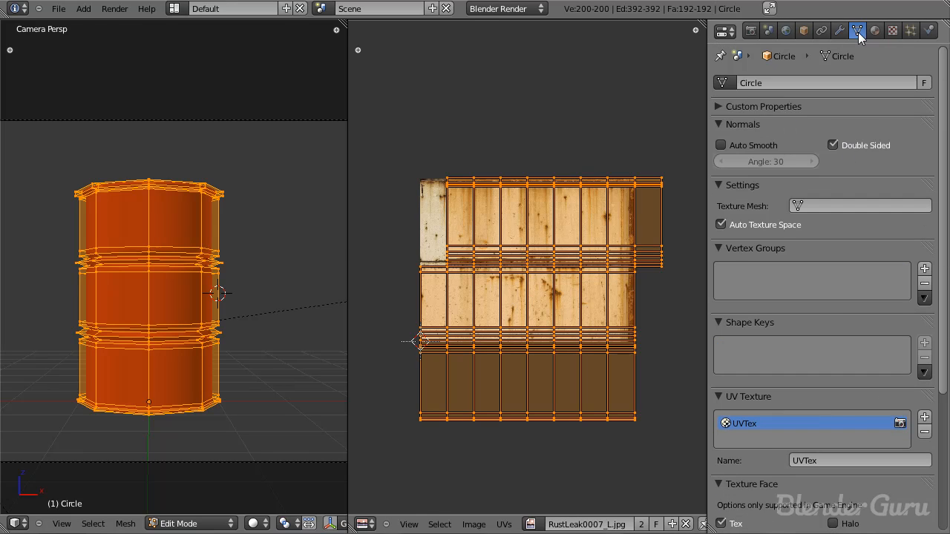
{"action": "scroll", "coordinate": [835, 267], "scroll_direction": "down", "scroll_amount": 5}
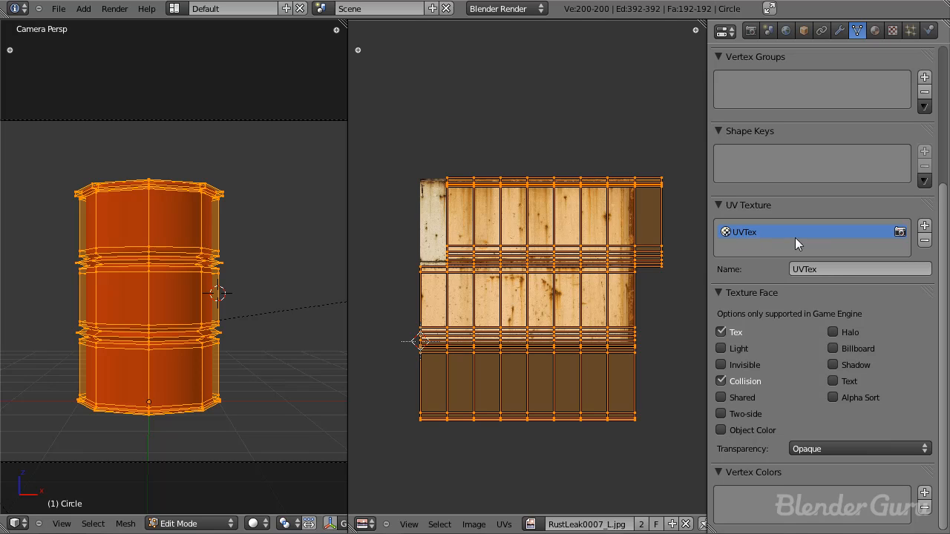
{"action": "left_click", "coordinate": [924, 225]}
{"action": "left_click", "coordinate": [881, 269]}
{"action": "type", "text": "S"}
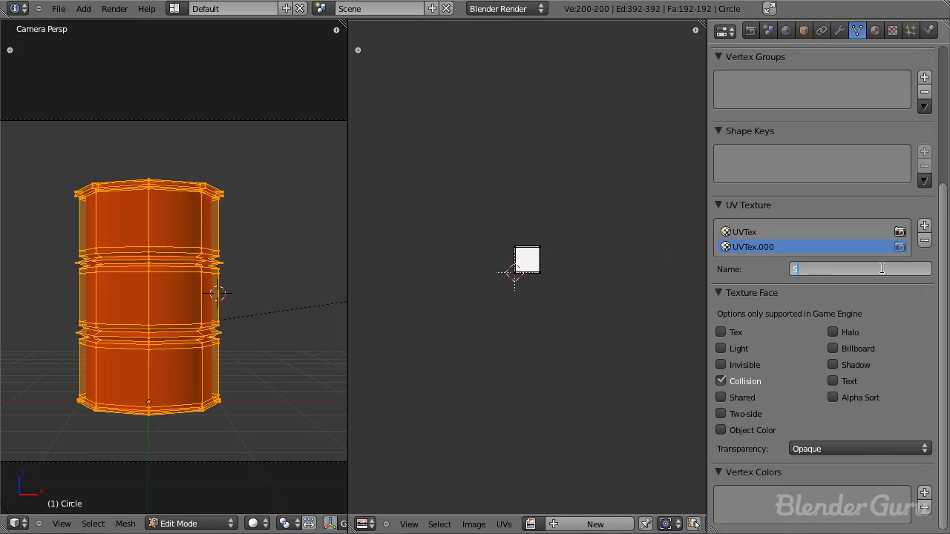
{"action": "type", "text": "lammable Sticker"}
{"action": "key", "text": "Return"}
{"action": "scroll", "coordinate": [797, 201], "scroll_direction": "up", "scroll_amount": 7}
{"action": "scroll", "coordinate": [801, 222], "scroll_direction": "down", "scroll_amount": 7}
{"action": "left_click", "coordinate": [879, 31]}
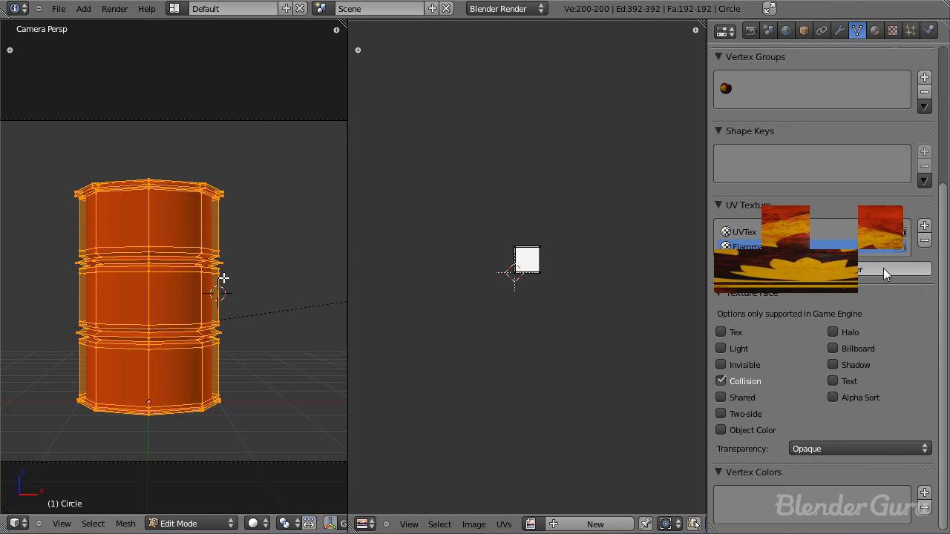
{"action": "key", "text": "Tab"}
{"action": "key", "text": "Tab"}
{"action": "scroll", "coordinate": [498, 293], "scroll_direction": "up", "scroll_amount": 3}
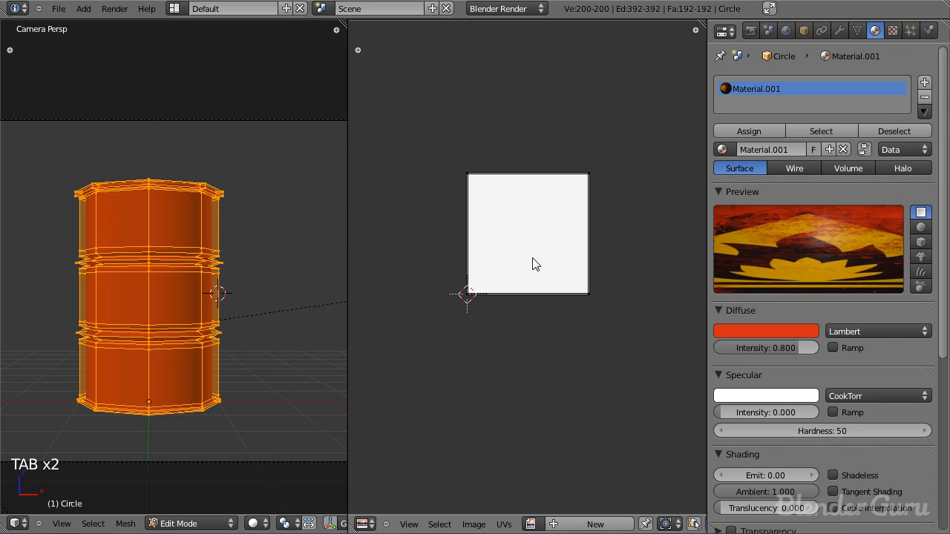
Step: Show the barrel from the front and make the Flammable Sticker UV layer the active one
{"action": "key", "text": "KP_1"}
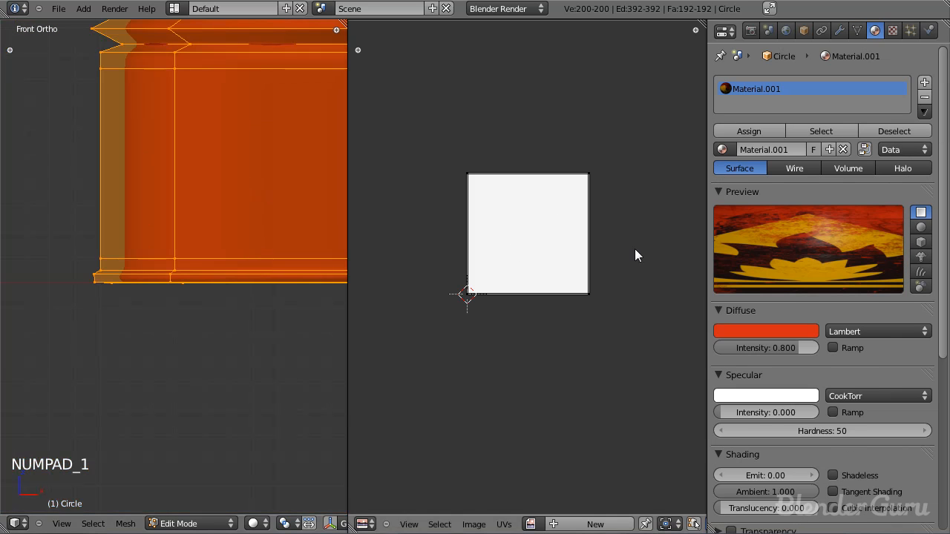
{"action": "left_click", "coordinate": [857, 30]}
{"action": "middle_click_drag", "start_coordinate": [789, 239], "coordinate": [790, 263]}
{"action": "left_click", "coordinate": [764, 261]}
{"action": "scroll", "coordinate": [593, 252], "scroll_direction": "down", "scroll_amount": 11}
{"action": "left_click", "coordinate": [787, 270]}
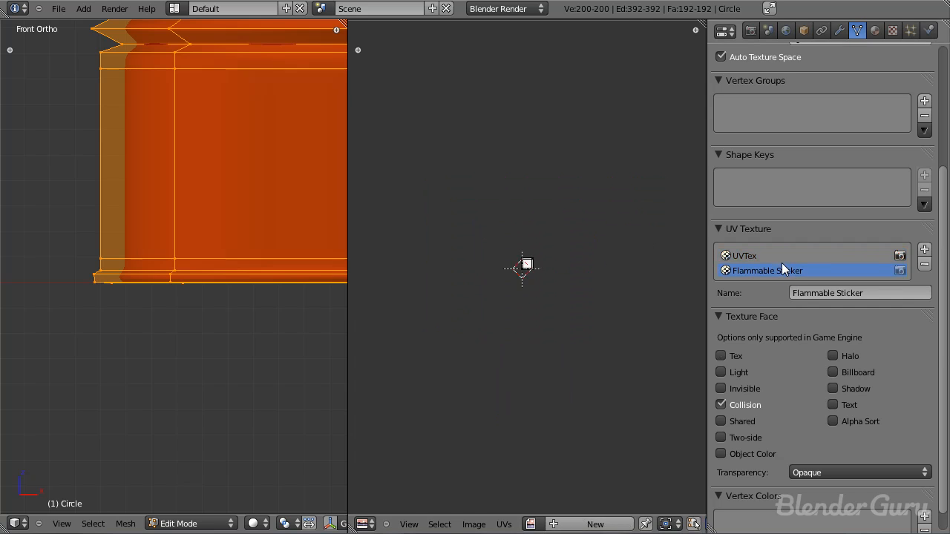
Step: Select all UVs of the Flammable Sticker layer and display flammable_icon.png behind them
{"action": "scroll", "coordinate": [556, 285], "scroll_direction": "up", "scroll_amount": 8}
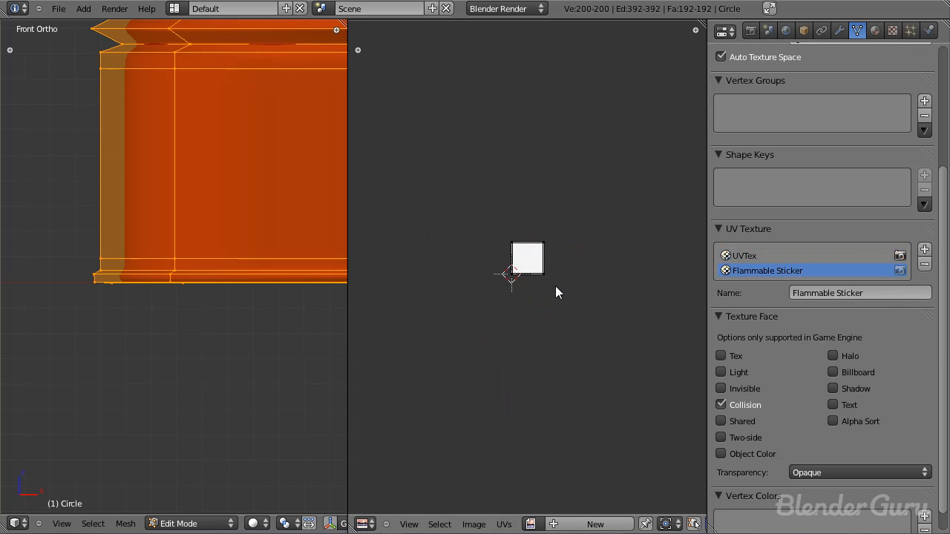
{"action": "scroll", "coordinate": [564, 291], "scroll_direction": "up", "scroll_amount": 3}
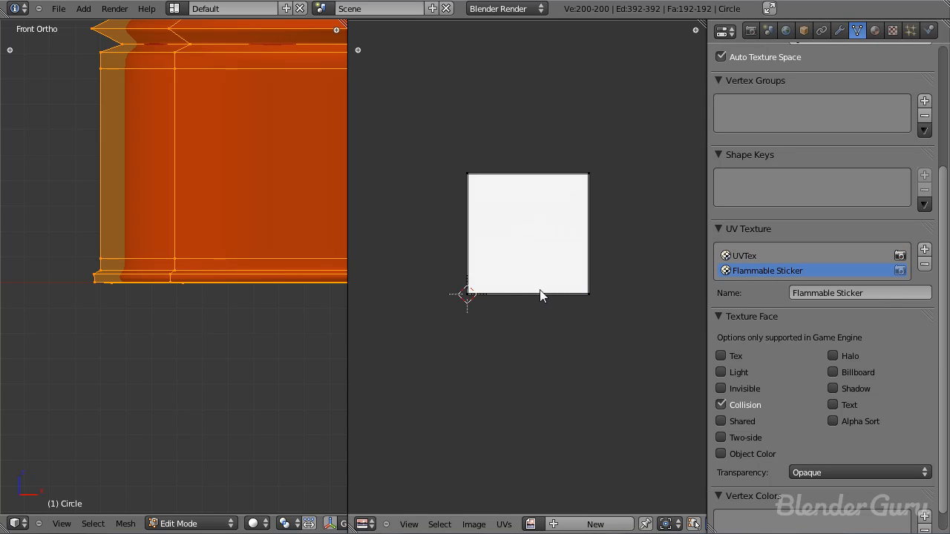
{"action": "key", "text": "a"}
{"action": "key", "text": "a"}
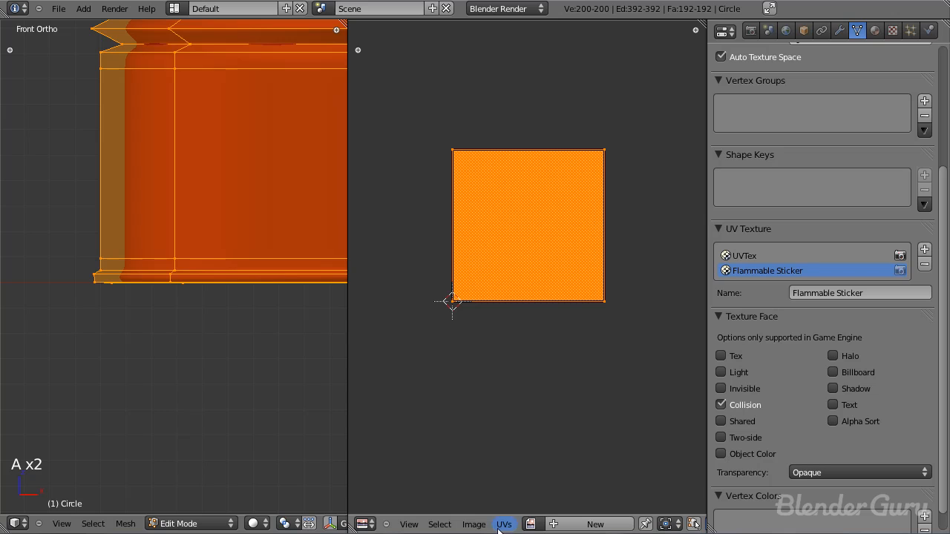
{"action": "left_click", "coordinate": [531, 524]}
{"action": "left_click", "coordinate": [575, 364]}
{"action": "scroll", "coordinate": [589, 322], "scroll_direction": "down", "scroll_amount": 6}
{"action": "scroll", "coordinate": [460, 327], "scroll_direction": "up", "scroll_amount": 3}
{"action": "scroll", "coordinate": [264, 275], "scroll_direction": "down", "scroll_amount": 3}
Step: Unwrap the barrel with Cylinder Projection and shift the resulting UVs vertically over the flammable icon
{"action": "key", "text": "u"}
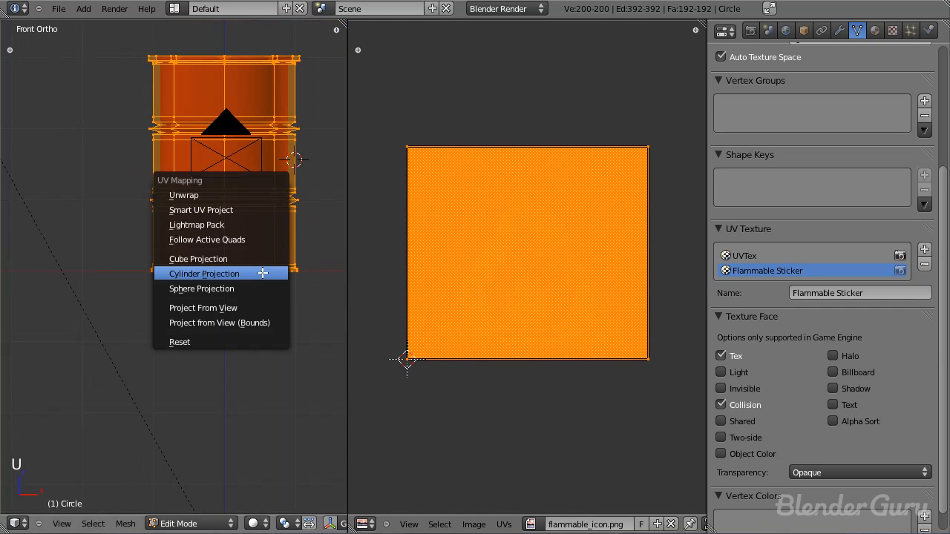
{"action": "left_click", "coordinate": [225, 274]}
{"action": "scroll", "coordinate": [581, 267], "scroll_direction": "down", "scroll_amount": 4}
{"action": "key", "text": "g"}
{"action": "key", "text": "y"}
{"action": "left_click", "coordinate": [580, 297]}
Step: Save the file from Object Mode and return to Edit Mode with the UV layout displayed
{"action": "scroll", "coordinate": [580, 298], "scroll_direction": "up", "scroll_amount": 3}
{"action": "scroll", "coordinate": [581, 302], "scroll_direction": "up", "scroll_amount": 3}
{"action": "scroll", "coordinate": [581, 302], "scroll_direction": "down", "scroll_amount": 4}
{"action": "key", "text": "ctrl+s"}
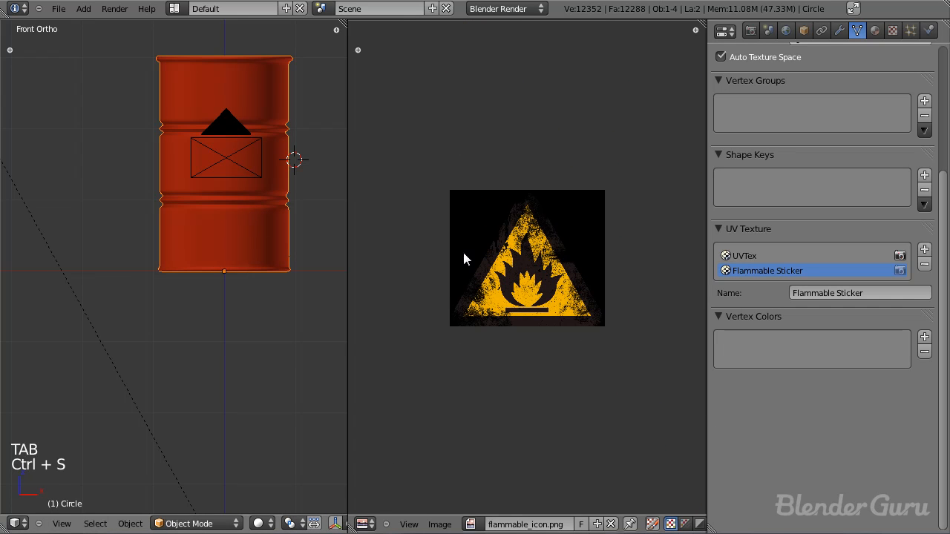
{"action": "key", "text": "Tab"}
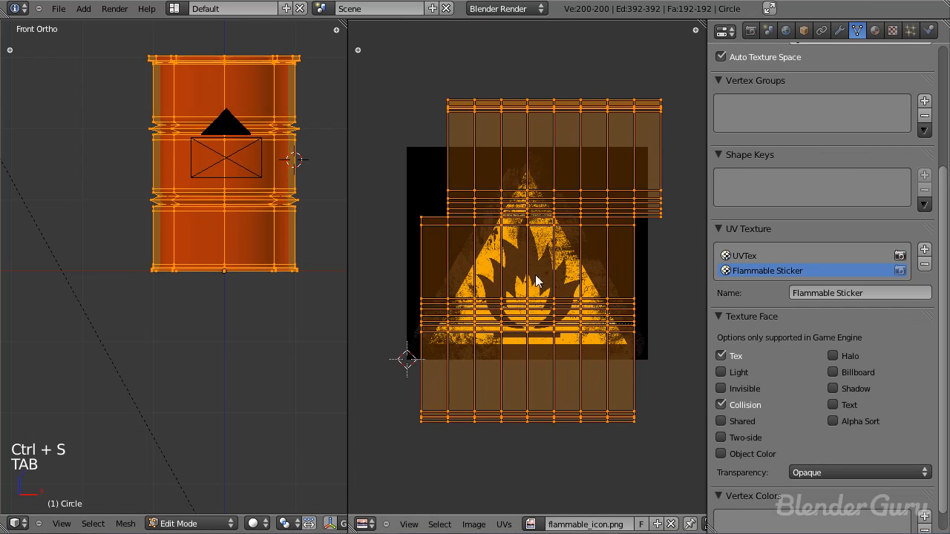
{"action": "scroll", "coordinate": [536, 281], "scroll_direction": "up", "scroll_amount": 2}
{"action": "scroll", "coordinate": [571, 297], "scroll_direction": "down", "scroll_amount": 3}
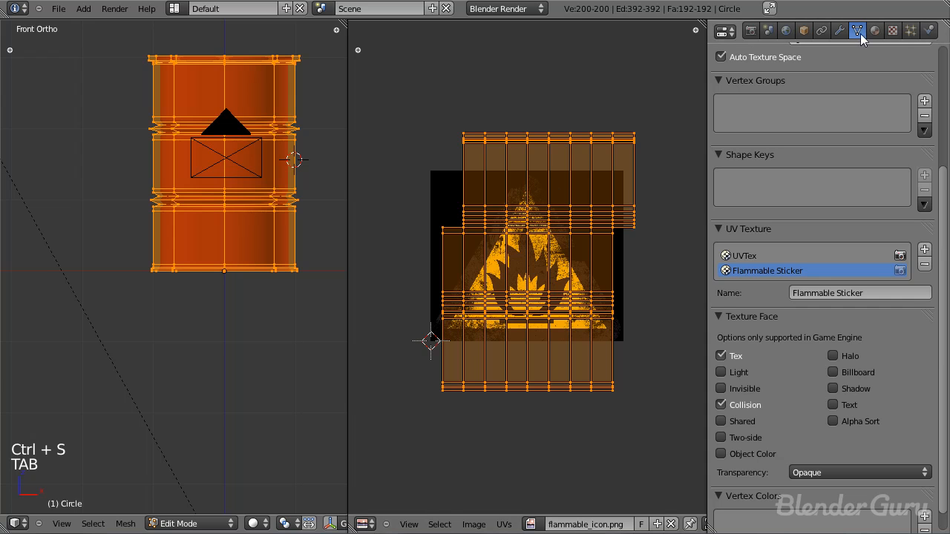
Step: Assign the Flammable Sticker UV layer to the Flammable Sticker texture's mapping
{"action": "left_click", "coordinate": [893, 30]}
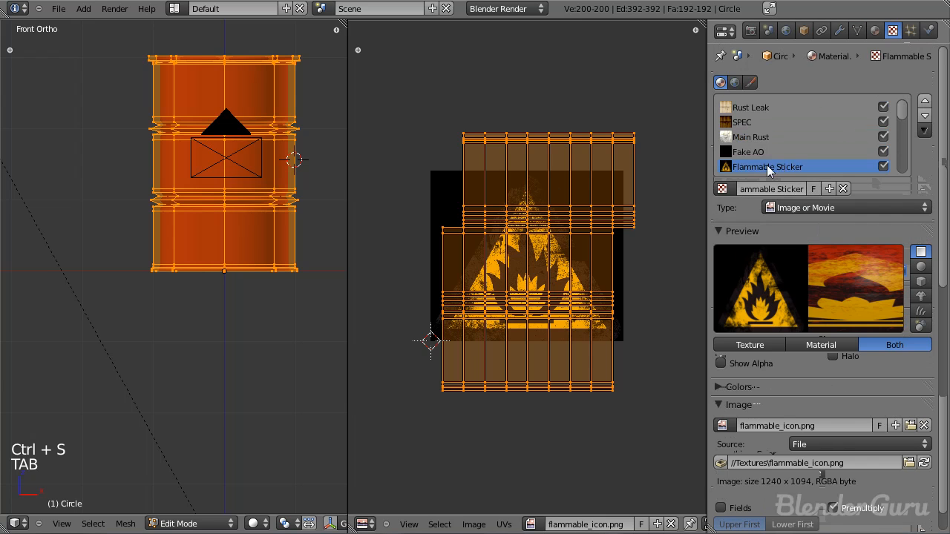
{"action": "scroll", "coordinate": [815, 355], "scroll_direction": "down", "scroll_amount": 10}
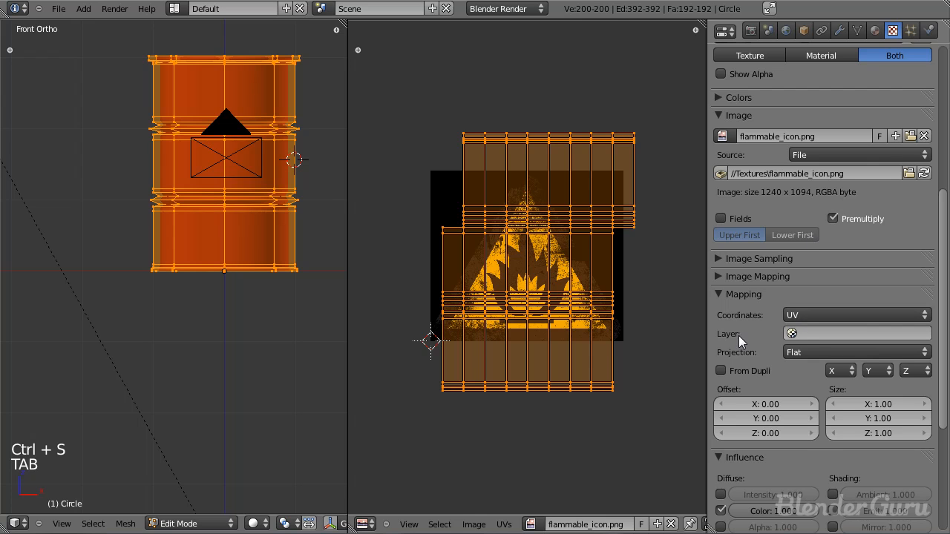
{"action": "left_click", "coordinate": [808, 334]}
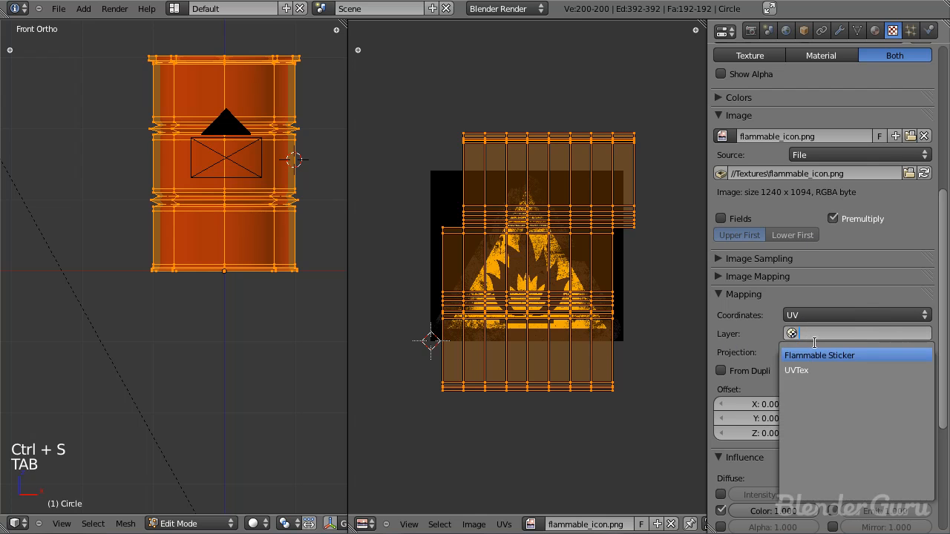
{"action": "left_click", "coordinate": [776, 343]}
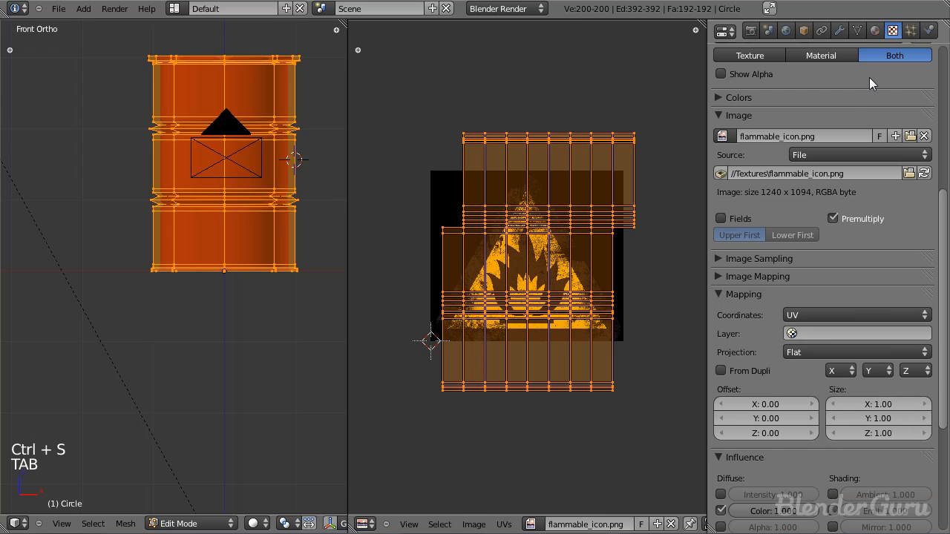
{"action": "left_click", "coordinate": [857, 31]}
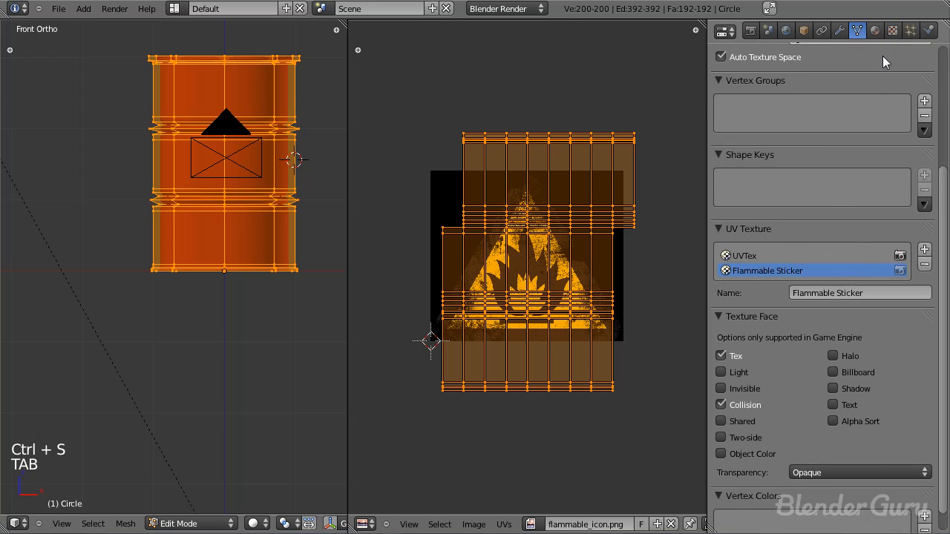
{"action": "left_click", "coordinate": [893, 30]}
{"action": "left_click", "coordinate": [808, 334]}
{"action": "left_click", "coordinate": [813, 346]}
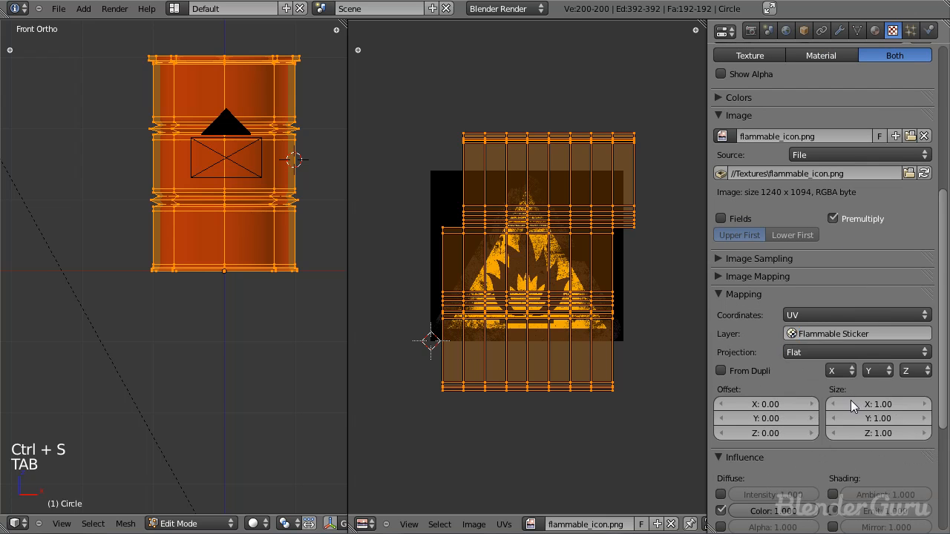
Step: Save the file and render the barrel with the sticker texture on its own UV layer
{"action": "scroll", "coordinate": [740, 326], "scroll_direction": "down", "scroll_amount": 6}
{"action": "key", "text": "ctrl+s"}
{"action": "key", "text": "F12"}
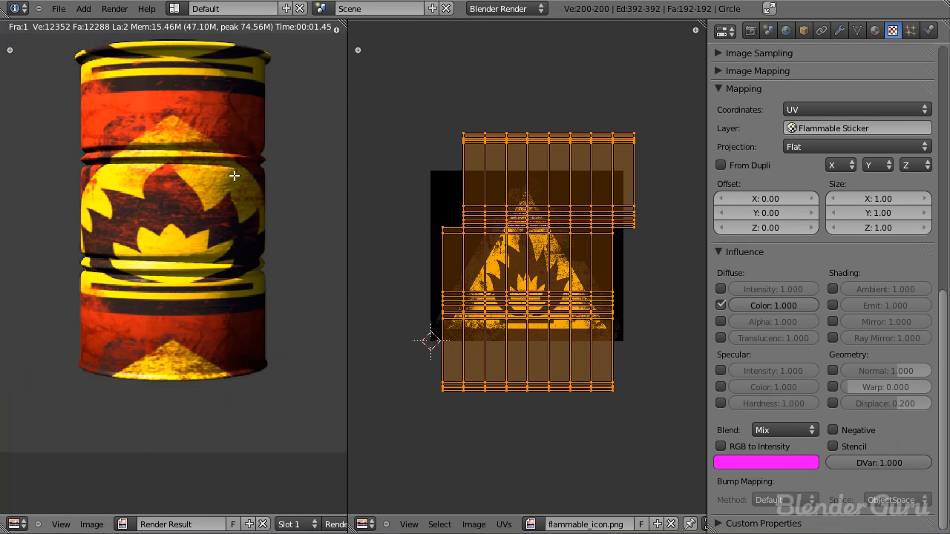
Step: Place the 2D cursor near the flammable icon's lower corner and scale up the whole UV layout
{"action": "scroll", "coordinate": [588, 282], "scroll_direction": "up", "scroll_amount": 2}
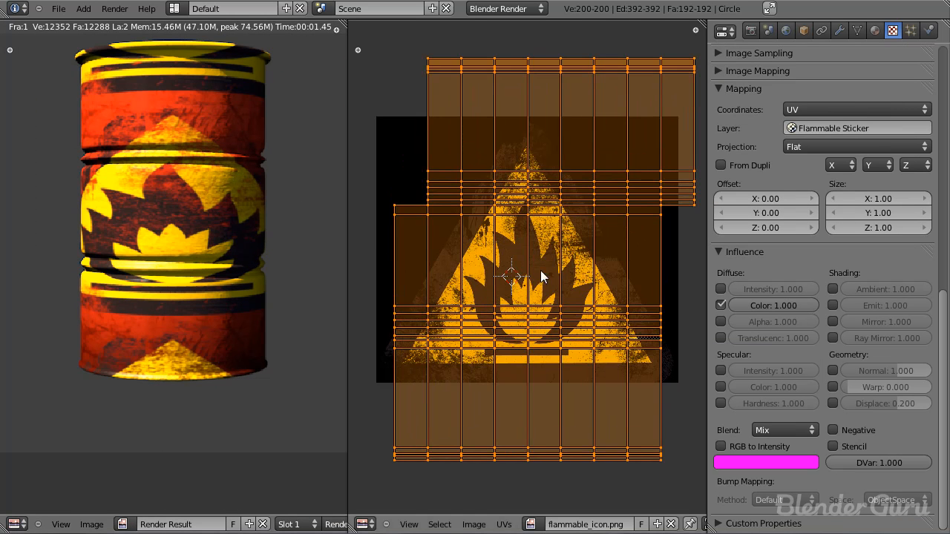
{"action": "scroll", "coordinate": [541, 276], "scroll_direction": "down", "scroll_amount": 3}
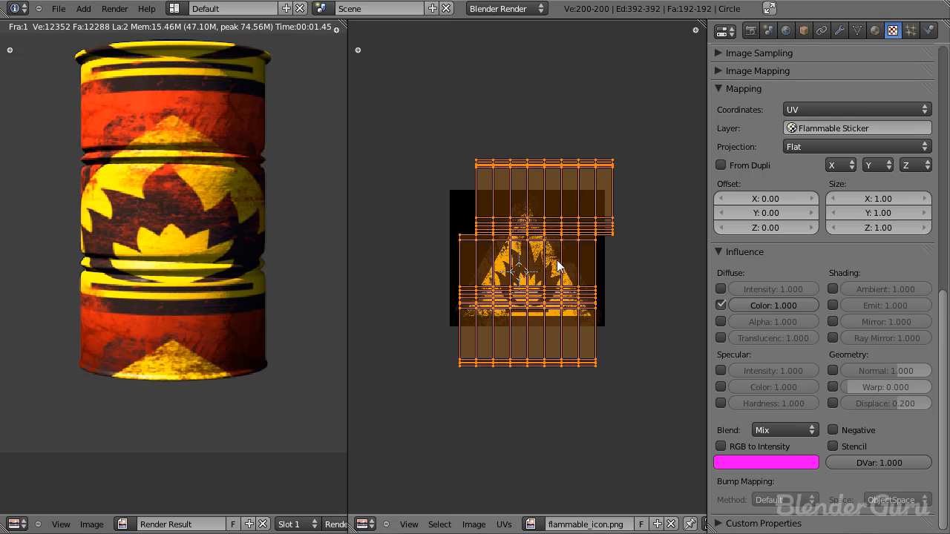
{"action": "left_click", "coordinate": [609, 323]}
{"action": "key", "text": "s"}
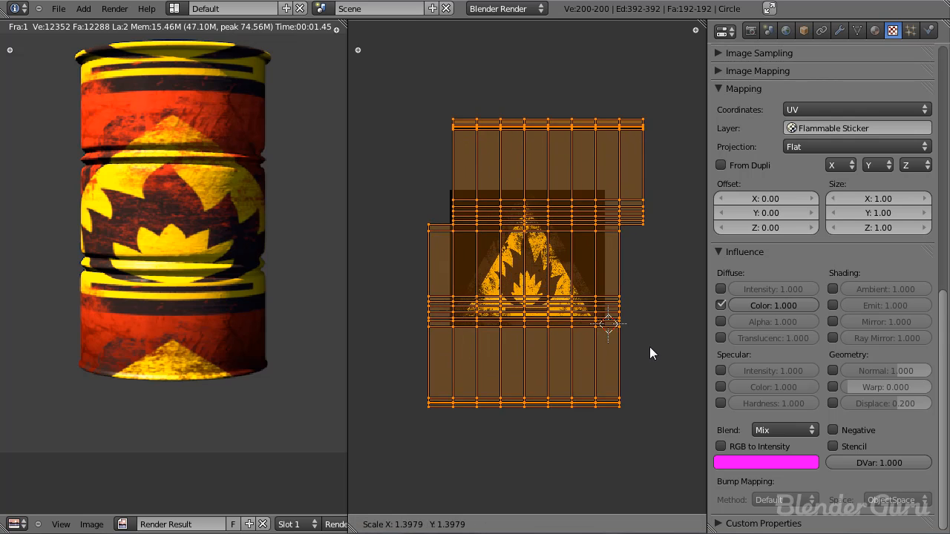
{"action": "left_click", "coordinate": [672, 330]}
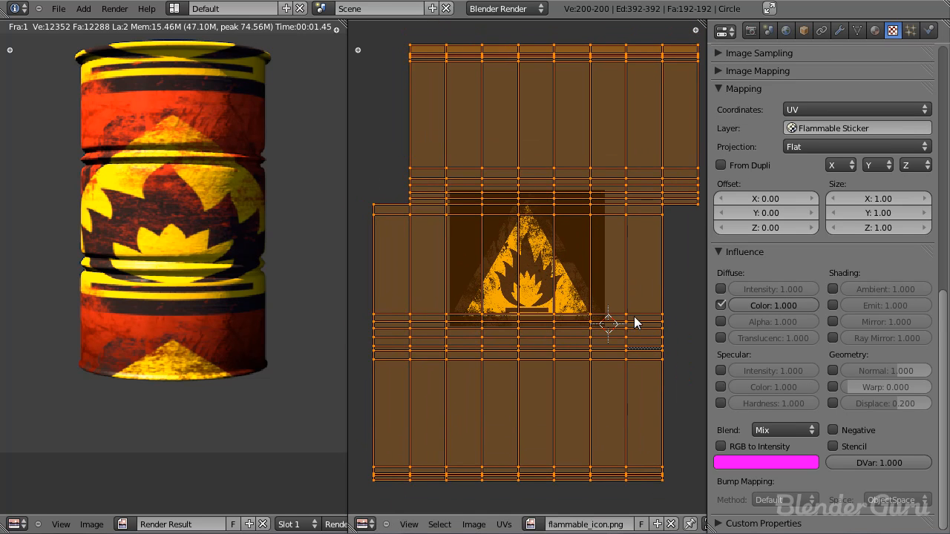
Step: Enlarge the UV layout further and shift it vertically so the icon fits within the barrel's middle band
{"action": "key", "text": "s"}
{"action": "left_click", "coordinate": [639, 351]}
{"action": "key", "text": "g"}
{"action": "key", "text": "y"}
{"action": "left_click", "coordinate": [636, 336]}
{"action": "key", "text": "s"}
{"action": "left_click", "coordinate": [645, 355]}
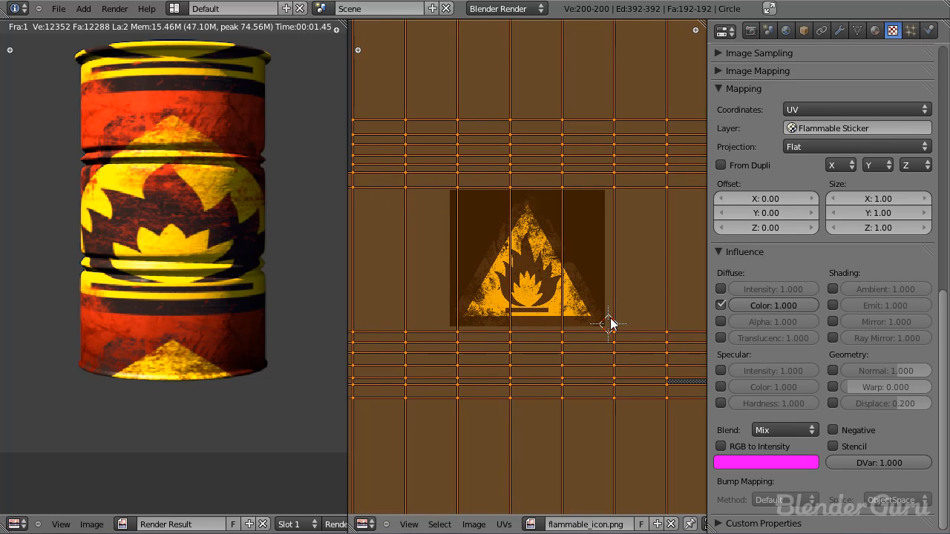
{"action": "scroll", "coordinate": [606, 347], "scroll_direction": "down", "scroll_amount": 3}
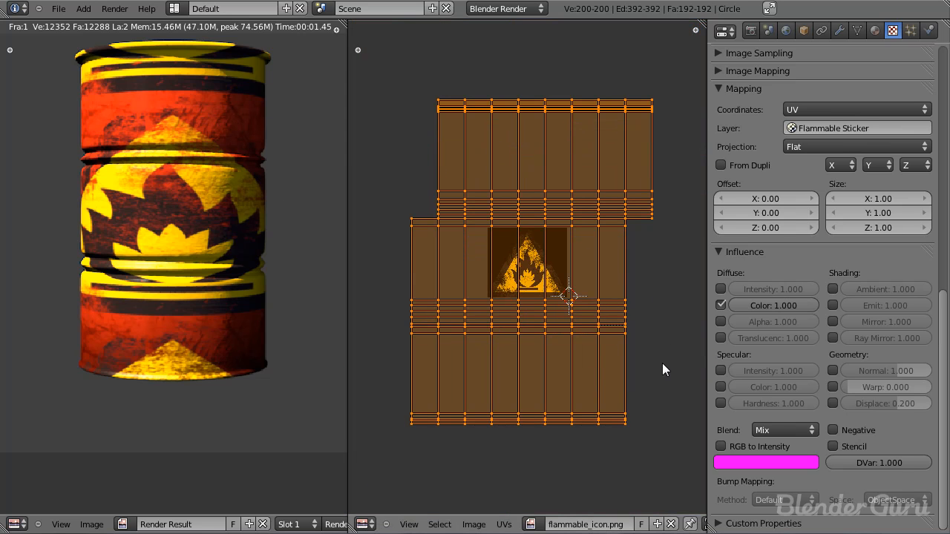
{"action": "key", "text": "s"}
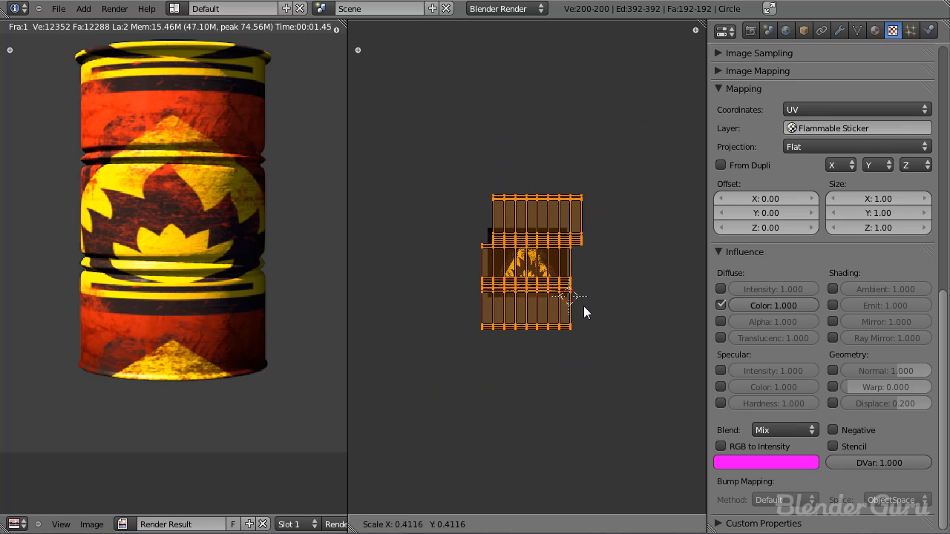
{"action": "left_click", "coordinate": [692, 346]}
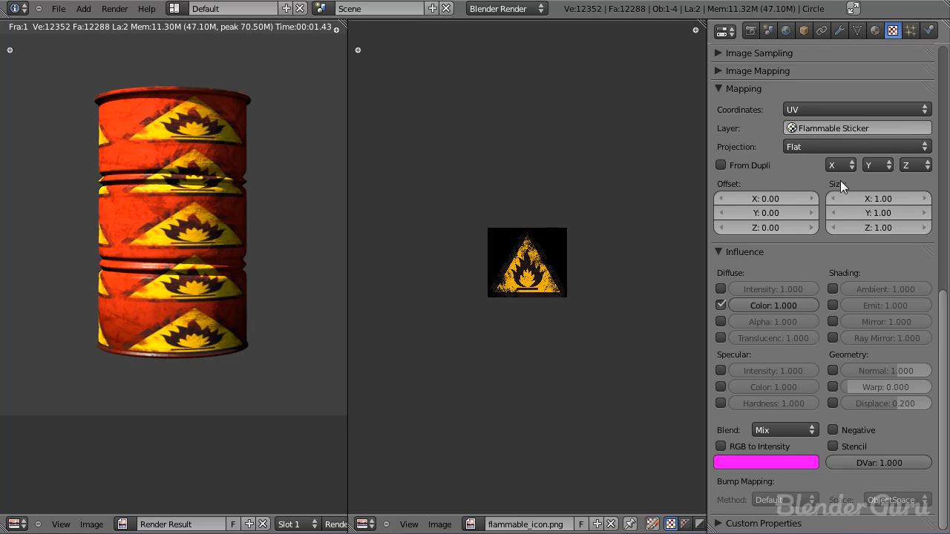
Step: Set the sticker texture's Image Mapping extension to Clip
{"action": "scroll", "coordinate": [768, 196], "scroll_direction": "up", "scroll_amount": 3}
{"action": "left_click", "coordinate": [716, 182]}
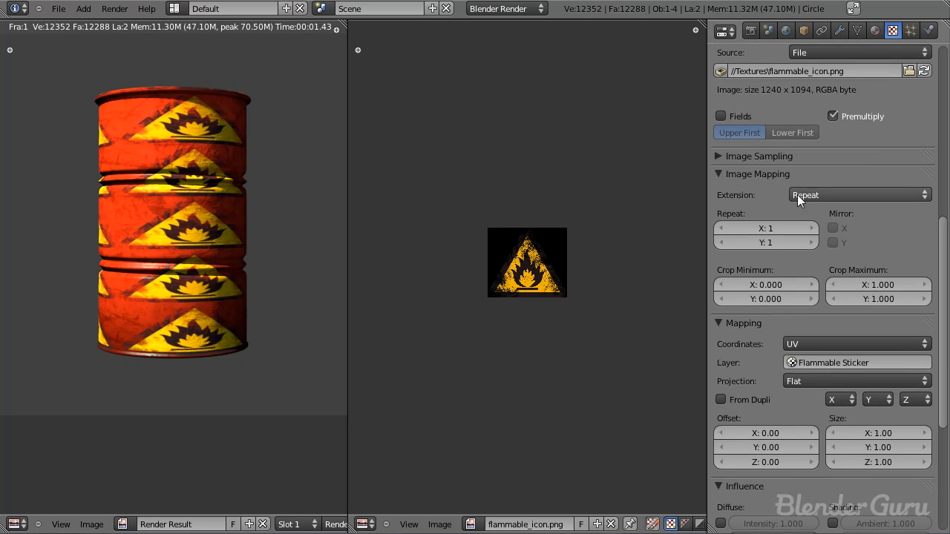
{"action": "left_click", "coordinate": [823, 196]}
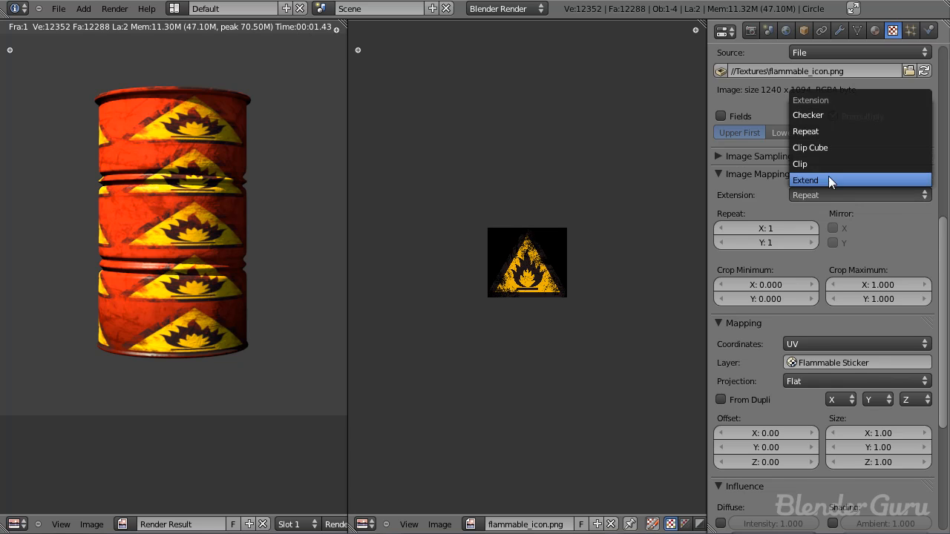
{"action": "left_click", "coordinate": [830, 164]}
Step: Check the UV layout around the icon, then re-render the barrel and inspect the sticker up close
{"action": "scroll", "coordinate": [499, 304], "scroll_direction": "up", "scroll_amount": 3}
{"action": "key", "text": "Tab"}
{"action": "scroll", "coordinate": [503, 282], "scroll_direction": "down", "scroll_amount": 3}
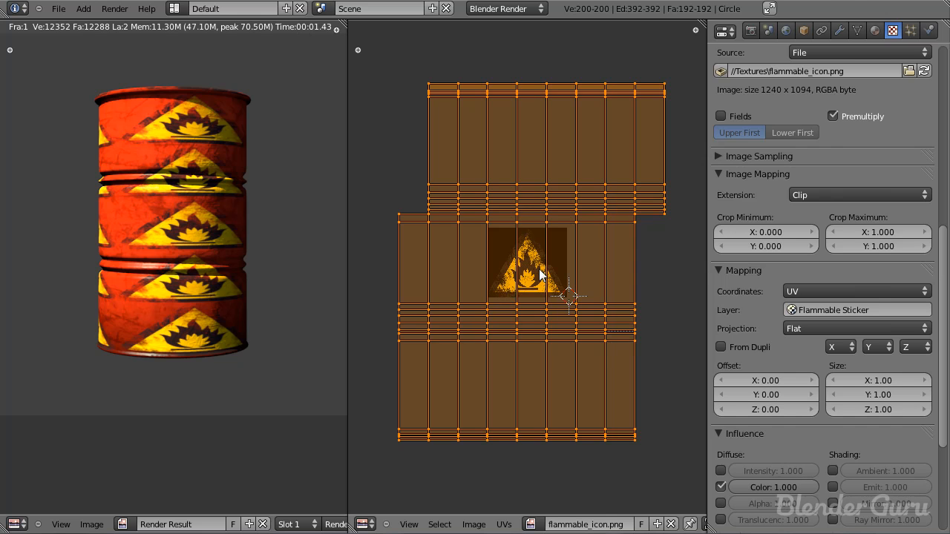
{"action": "key", "text": "Tab"}
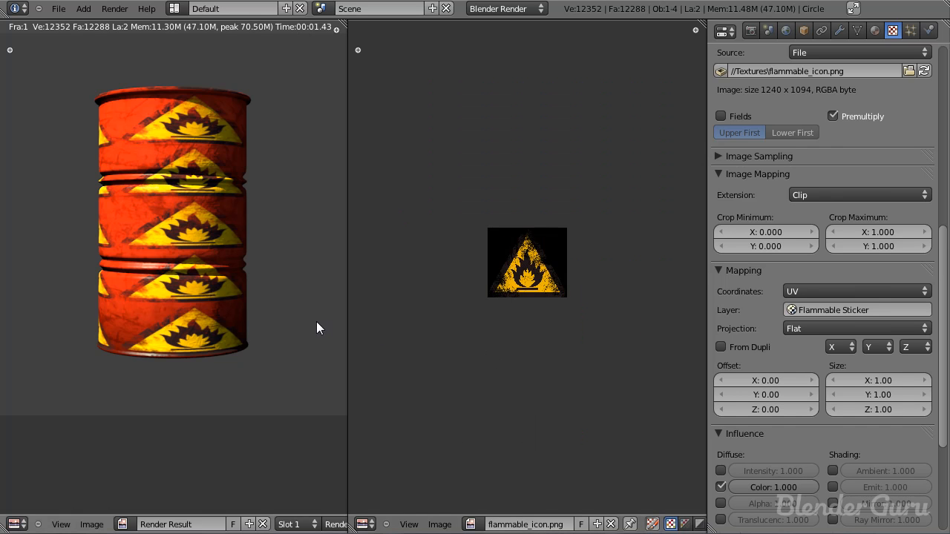
{"action": "key", "text": "Escape"}
{"action": "key", "text": "Tab"}
{"action": "key", "text": "F12"}
{"action": "key", "text": "Tab"}
{"action": "key", "text": "F12"}
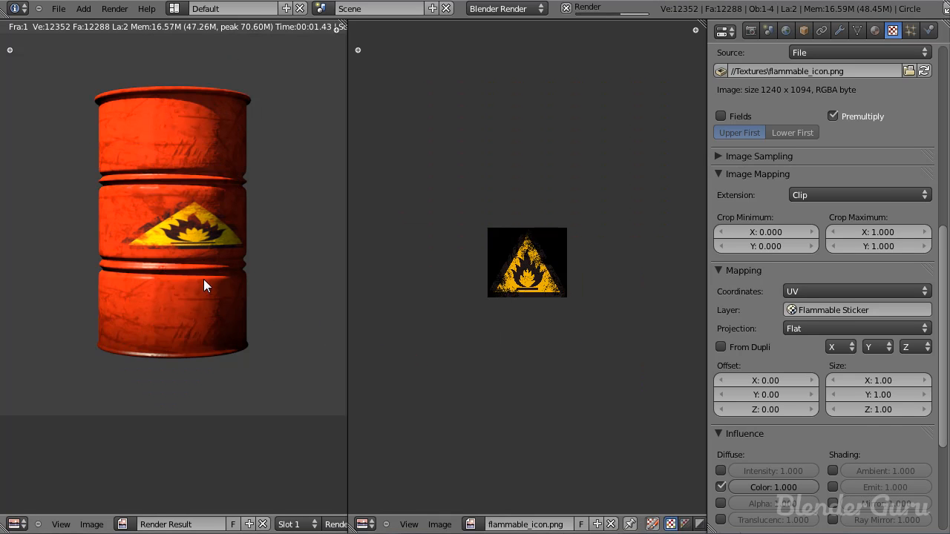
{"action": "scroll", "coordinate": [172, 233], "scroll_direction": "up", "scroll_amount": 2}
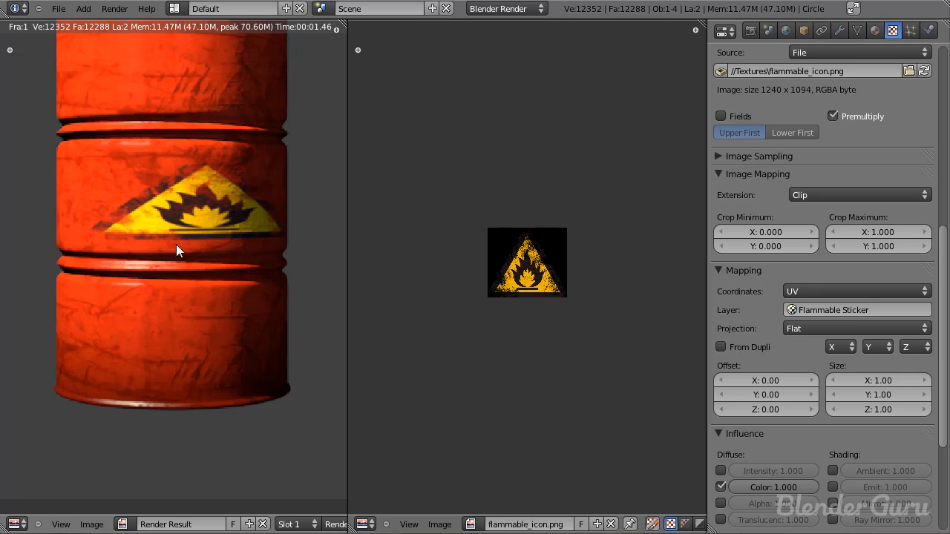
Step: Stretch the barrel's UV layout along X to about twice its width to narrow the sticker
{"action": "key", "text": "Tab"}
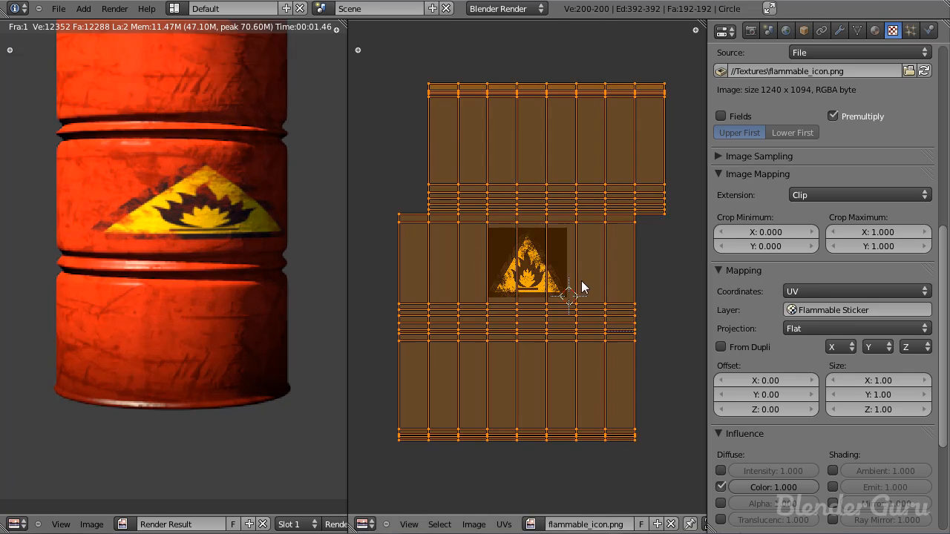
{"action": "scroll", "coordinate": [580, 281], "scroll_direction": "down", "scroll_amount": 2}
{"action": "key", "text": "s"}
{"action": "key", "text": "x"}
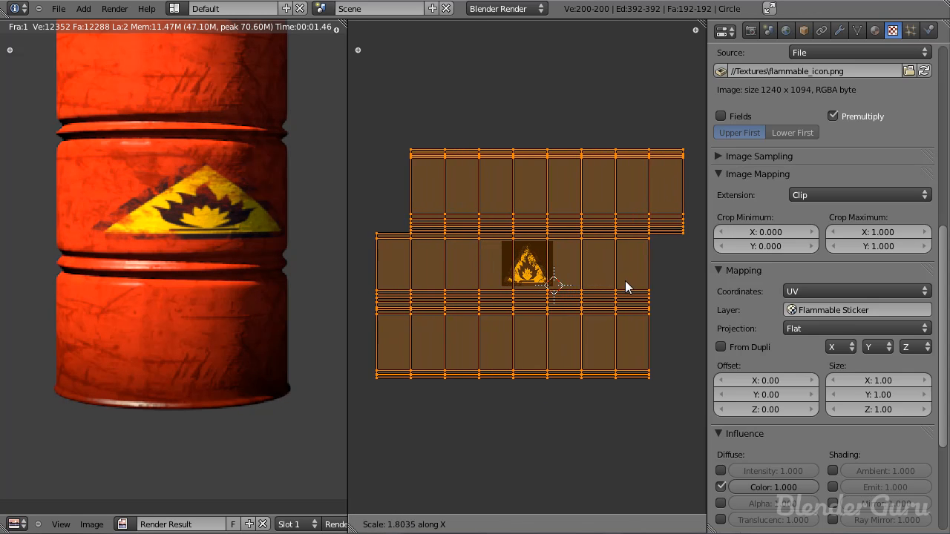
{"action": "left_click", "coordinate": [637, 282]}
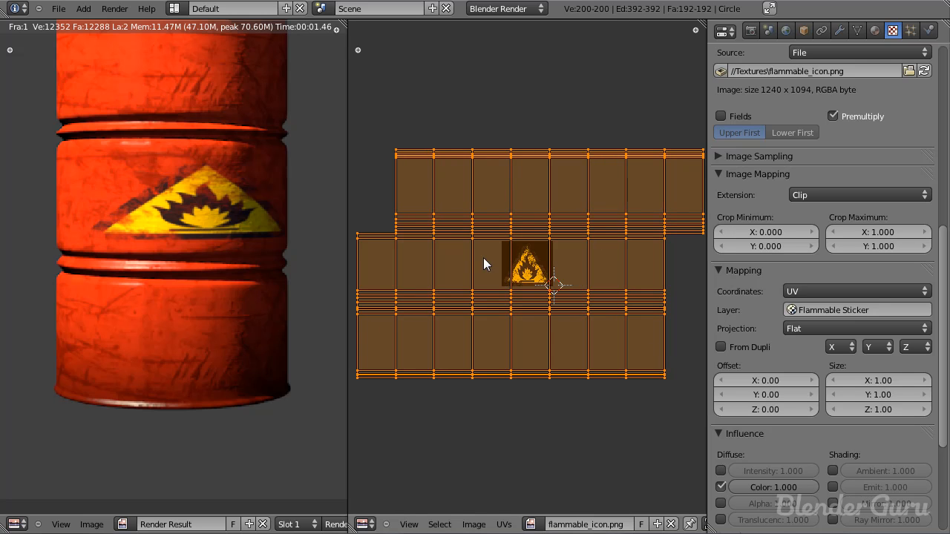
Step: Stretch the barrel's UV layout slightly more along X to narrow the sticker, and re-render
{"action": "key", "text": "s"}
{"action": "key", "text": "x"}
{"action": "left_click", "coordinate": [600, 298]}
{"action": "key", "text": "F12"}
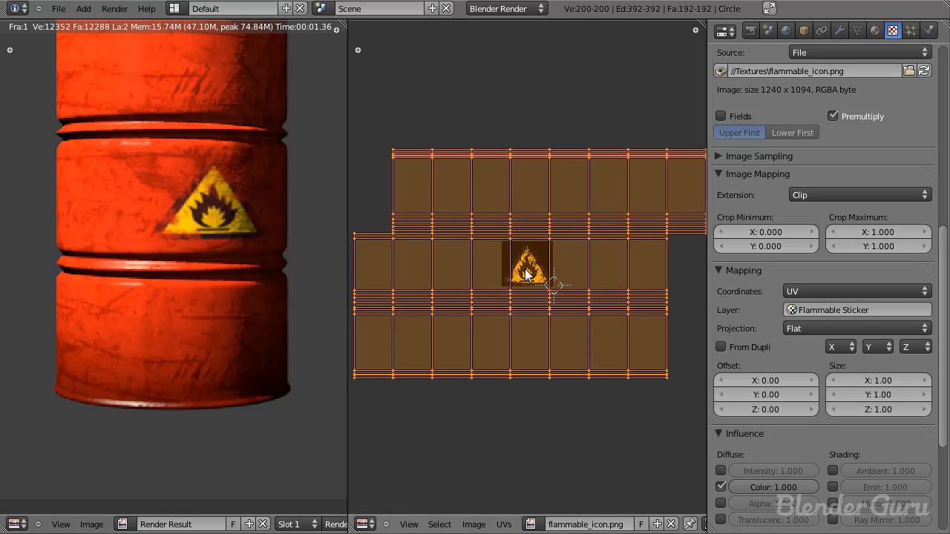
Step: Shift the UV layout sideways so the icon sits centred on the front of the barrel, and re-render
{"action": "scroll", "coordinate": [525, 270], "scroll_direction": "down", "scroll_amount": 1}
{"action": "scroll", "coordinate": [236, 259], "scroll_direction": "down", "scroll_amount": 2}
{"action": "scroll", "coordinate": [535, 274], "scroll_direction": "up", "scroll_amount": 3}
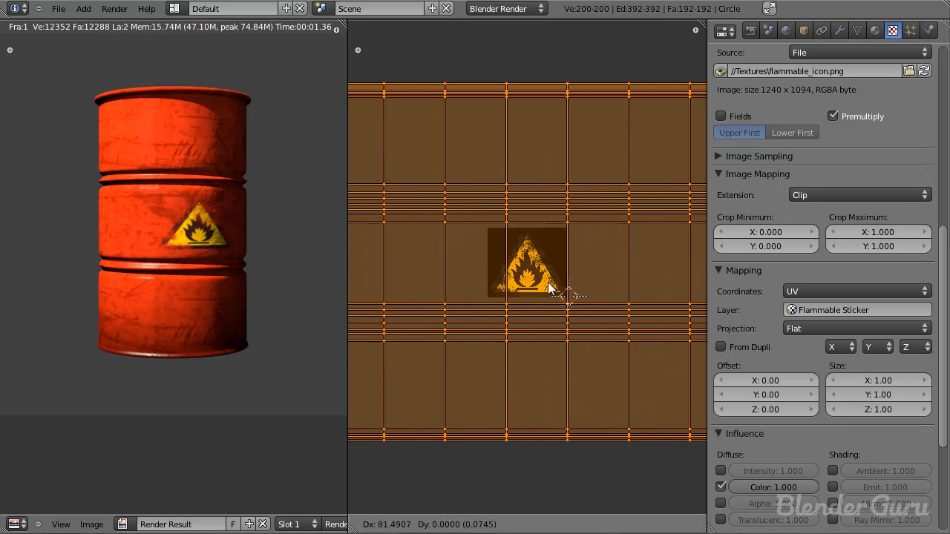
{"action": "key", "text": "F12"}
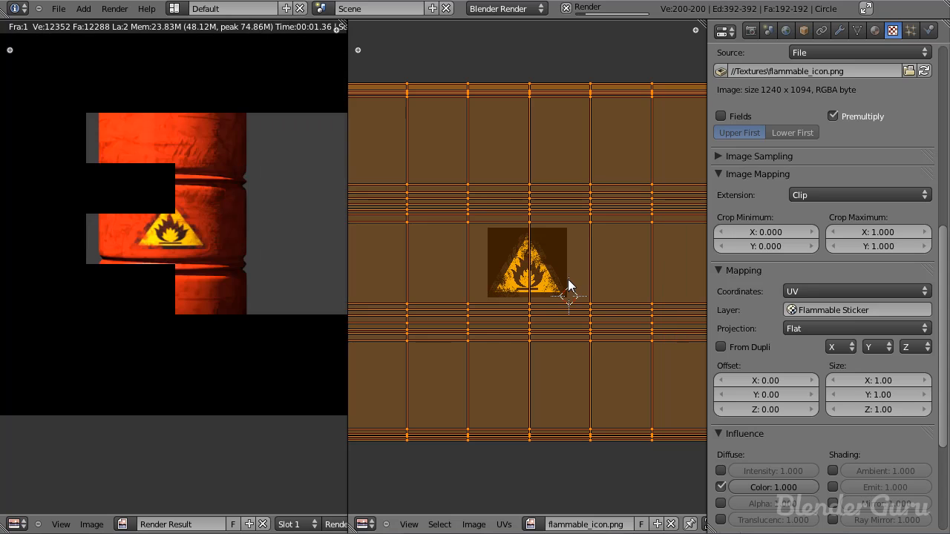
{"action": "scroll", "coordinate": [192, 261], "scroll_direction": "up", "scroll_amount": 2}
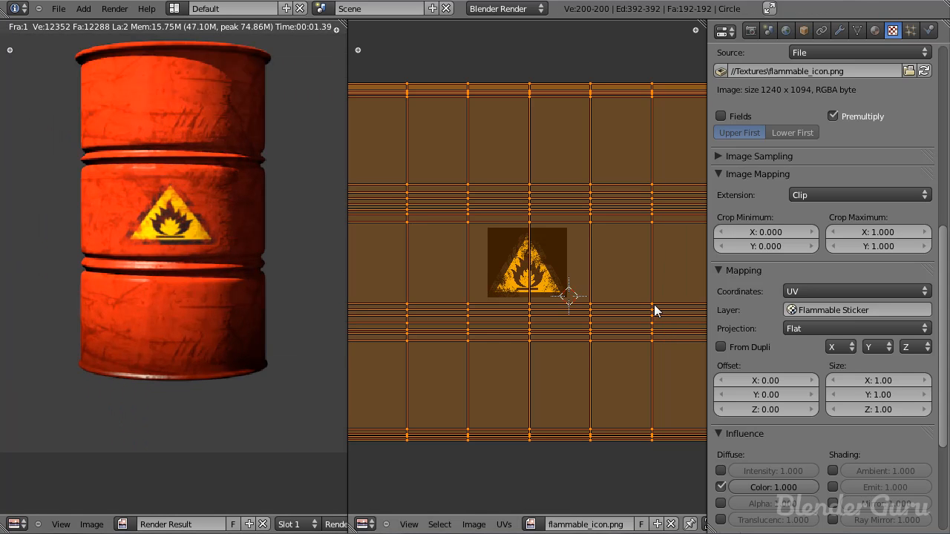
{"action": "key", "text": "F12"}
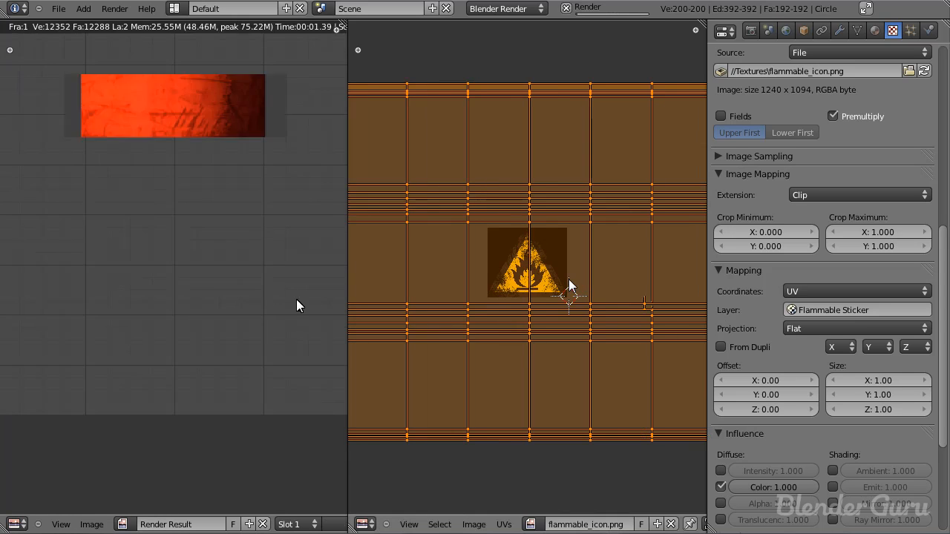
Step: Try shrinking the UV layout along X to widen the sticker, and undo the scaling
{"action": "key", "text": "s"}
{"action": "key", "text": "x"}
{"action": "left_click", "coordinate": [634, 308]}
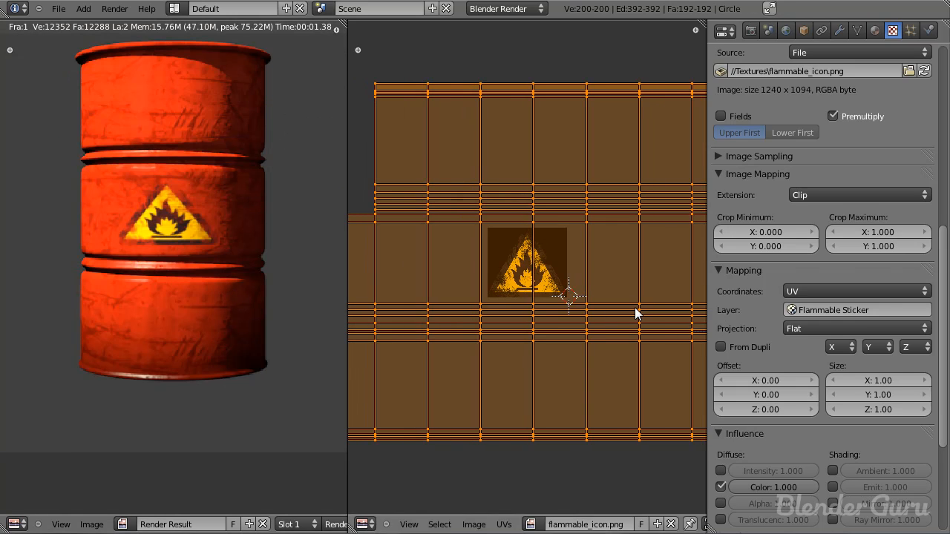
{"action": "key", "text": "F12"}
{"action": "key", "text": "ctrl+z"}
Step: Rescale the barrel's UV layout along X and re-render to compare the sticker's proportions
{"action": "key", "text": "s"}
{"action": "key", "text": "x"}
{"action": "left_click", "coordinate": [585, 295]}
{"action": "key", "text": "F12"}
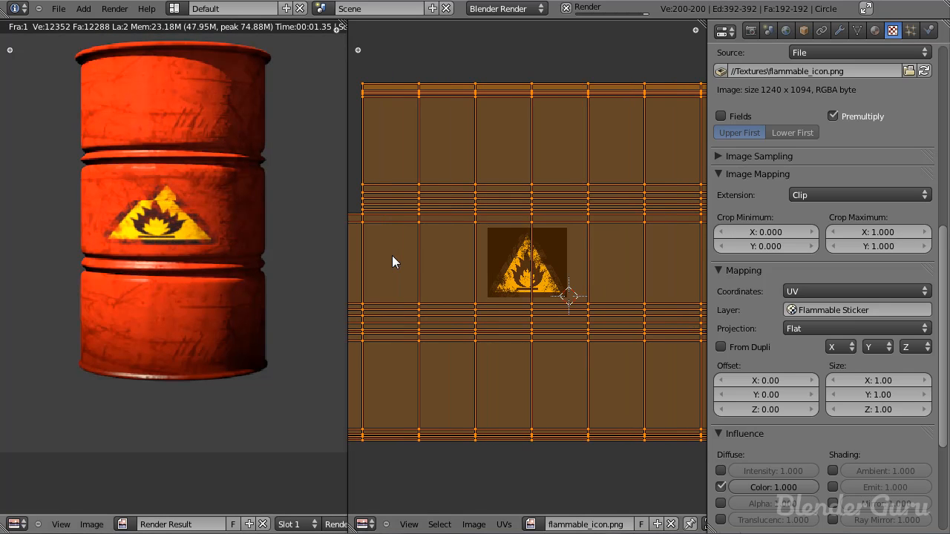
{"action": "key", "text": "s"}
{"action": "key", "text": "x"}
{"action": "key", "text": "Escape"}
{"action": "key", "text": "F12"}
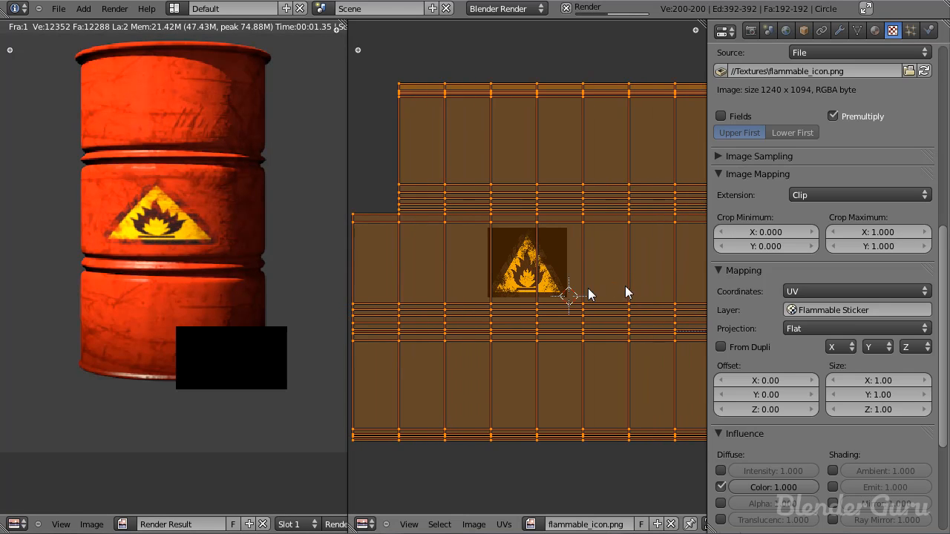
Step: Correct the UV layout's X scale, shrink it slightly overall to enlarge the sticker, and re-render
{"action": "key", "text": "s"}
{"action": "key", "text": "x"}
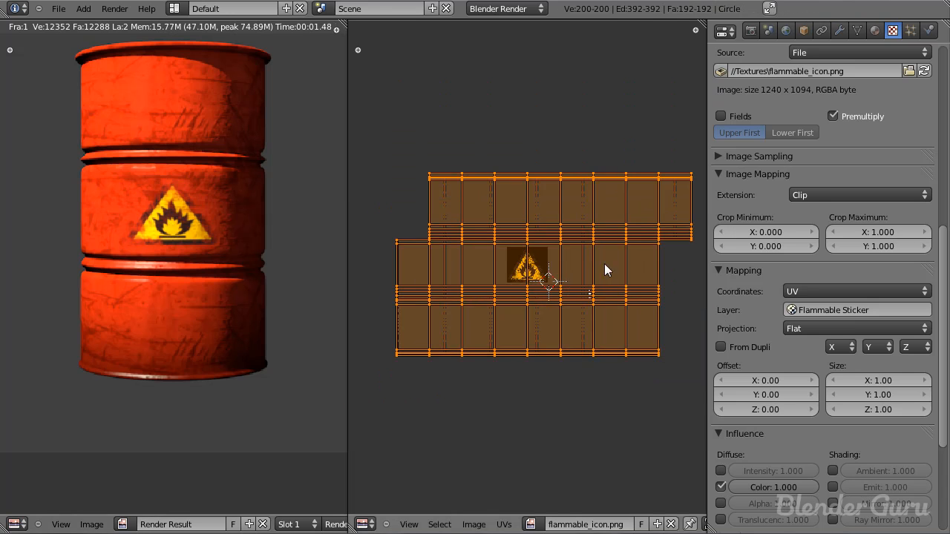
{"action": "left_click", "coordinate": [652, 300]}
{"action": "key", "text": "s"}
{"action": "left_click", "coordinate": [651, 214]}
{"action": "key", "text": "s"}
{"action": "left_click", "coordinate": [656, 215]}
{"action": "key", "text": "F12"}
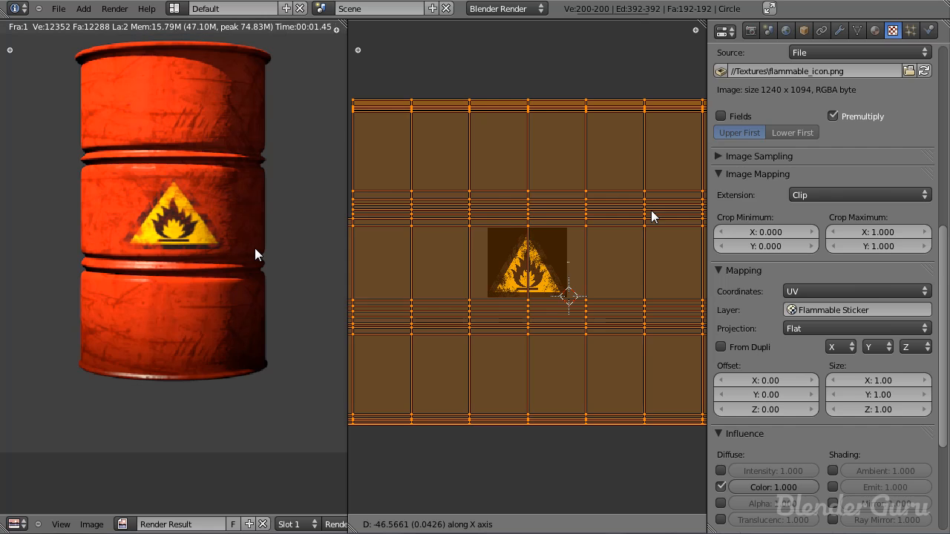
Step: Fine-tune the overall scale of the UV layout to make the sticker slightly larger, and re-render
{"action": "key", "text": "s"}
{"action": "left_click", "coordinate": [683, 203]}
{"action": "key", "text": "s"}
{"action": "left_click", "coordinate": [675, 205]}
{"action": "key", "text": "F12"}
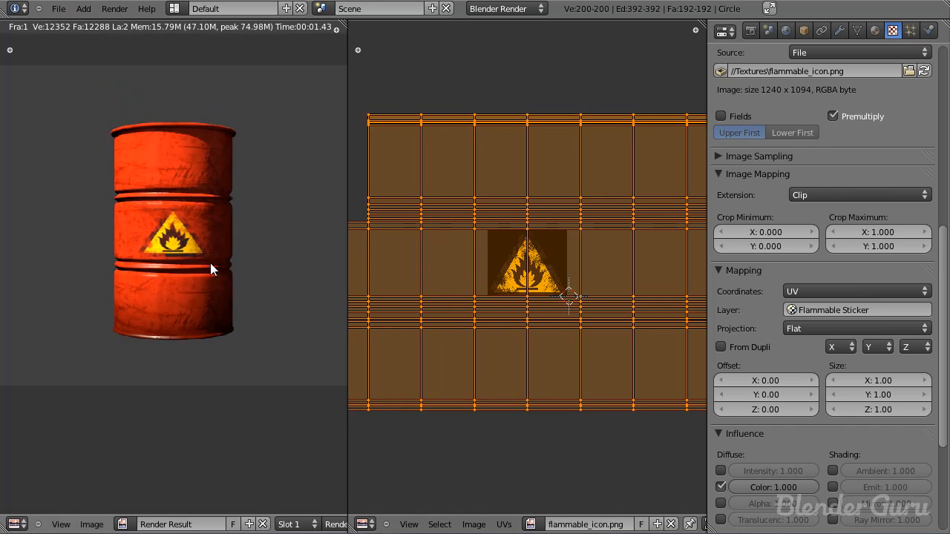
Step: Leave Edit Mode, save the file, and close the render result to return to the 3D view
{"action": "scroll", "coordinate": [212, 264], "scroll_direction": "up", "scroll_amount": 3}
{"action": "scroll", "coordinate": [212, 266], "scroll_direction": "down", "scroll_amount": 3}
{"action": "key", "text": "Tab"}
{"action": "key", "text": "ctrl+s"}
{"action": "left_click", "coordinate": [212, 263]}
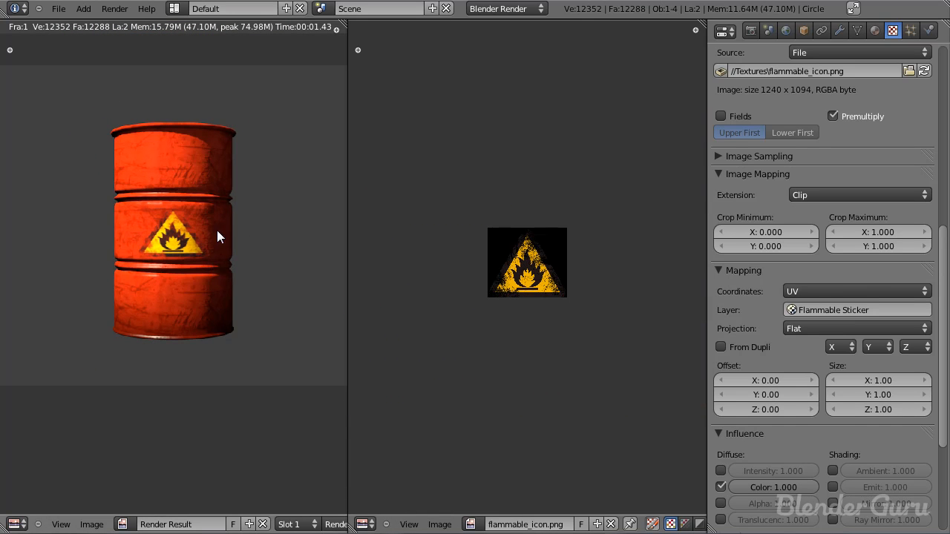
{"action": "middle_click_drag", "start_coordinate": [204, 264], "coordinate": [236, 302]}
{"action": "scroll", "coordinate": [227, 302], "scroll_direction": "down", "scroll_amount": 2}
{"action": "key", "text": "Escape"}
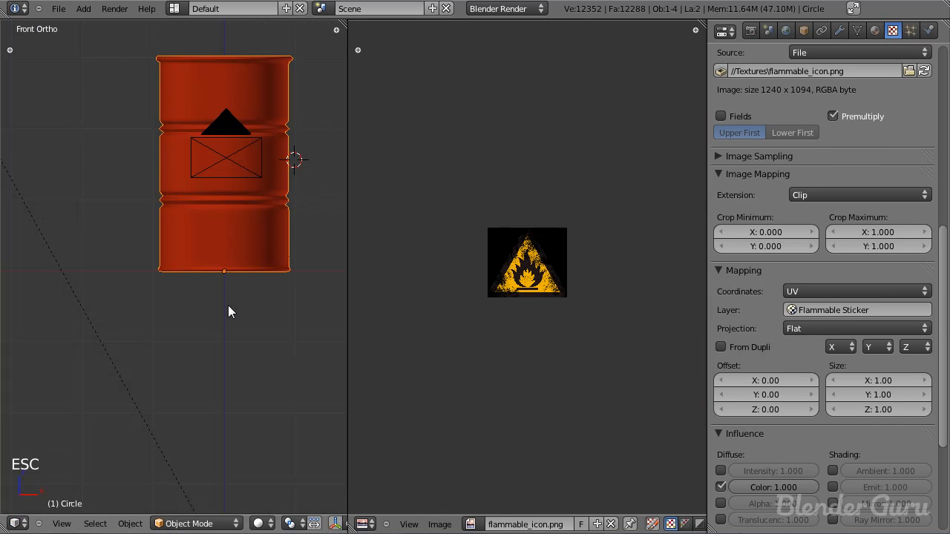
Step: In top view, move the barrel along Y towards the camera and reset the 3D cursor to the world origin
{"action": "key", "text": "KP_7"}
{"action": "scroll", "coordinate": [221, 293], "scroll_direction": "down", "scroll_amount": 4}
{"action": "scroll", "coordinate": [223, 307], "scroll_direction": "up", "scroll_amount": 6}
{"action": "middle_click_drag", "start_coordinate": [222, 308], "coordinate": [169, 245], "text": "shift"}
{"action": "key", "text": "g"}
{"action": "key", "text": "y"}
{"action": "left_click", "coordinate": [180, 319]}
{"action": "scroll", "coordinate": [164, 252], "scroll_direction": "up", "scroll_amount": 5}
{"action": "key", "text": "shift+c"}
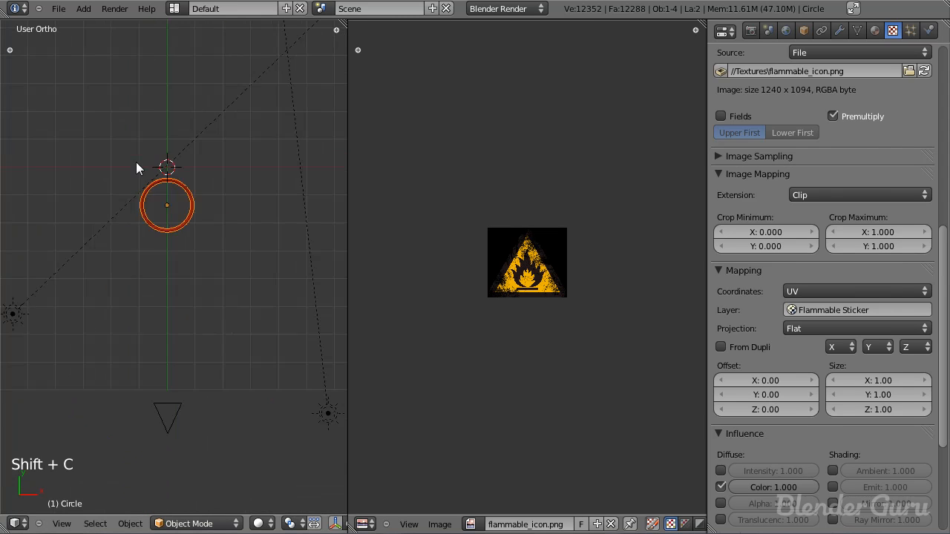
Step: Add a plane at the world origin and scale it up into a large floor
{"action": "key", "text": "shift+a"}
{"action": "mouse_move", "coordinate": [176, 187]}
{"action": "left_click", "coordinate": [213, 186]}
{"action": "key", "text": "s"}
{"action": "left_click", "coordinate": [740, 427]}
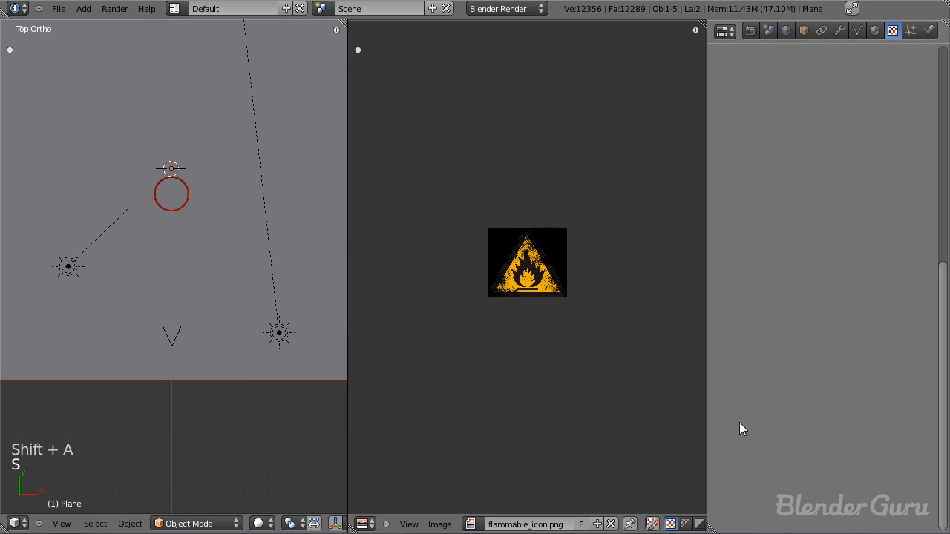
Step: Move the floor plane along Y towards the camera until its back edge lies just behind the barrel
{"action": "scroll", "coordinate": [292, 294], "scroll_direction": "down", "scroll_amount": 3}
{"action": "scroll", "coordinate": [249, 267], "scroll_direction": "up", "scroll_amount": 2}
{"action": "key", "text": "g"}
{"action": "key", "text": "y"}
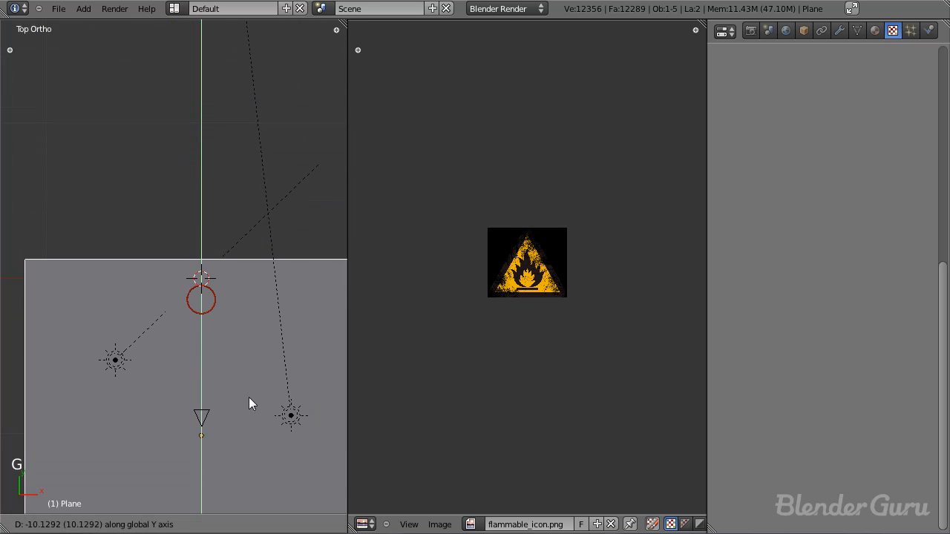
{"action": "left_click", "coordinate": [250, 417]}
{"action": "scroll", "coordinate": [189, 351], "scroll_direction": "up", "scroll_amount": 3}
{"action": "scroll", "coordinate": [190, 349], "scroll_direction": "up", "scroll_amount": 2}
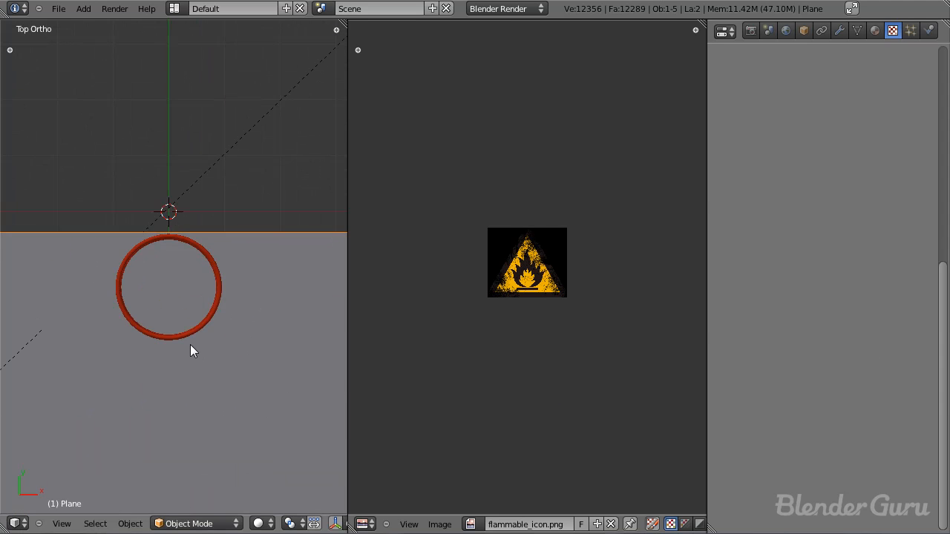
{"action": "key", "text": "g"}
{"action": "key", "text": "y"}
{"action": "left_click", "coordinate": [190, 325]}
Step: In the right side view, duplicate the floor plane and rotate the copy upright to form a wall
{"action": "scroll", "coordinate": [182, 342], "scroll_direction": "down", "scroll_amount": 2}
{"action": "middle_click_drag", "start_coordinate": [177, 357], "coordinate": [143, 270]}
{"action": "scroll", "coordinate": [176, 326], "scroll_direction": "up", "scroll_amount": 2}
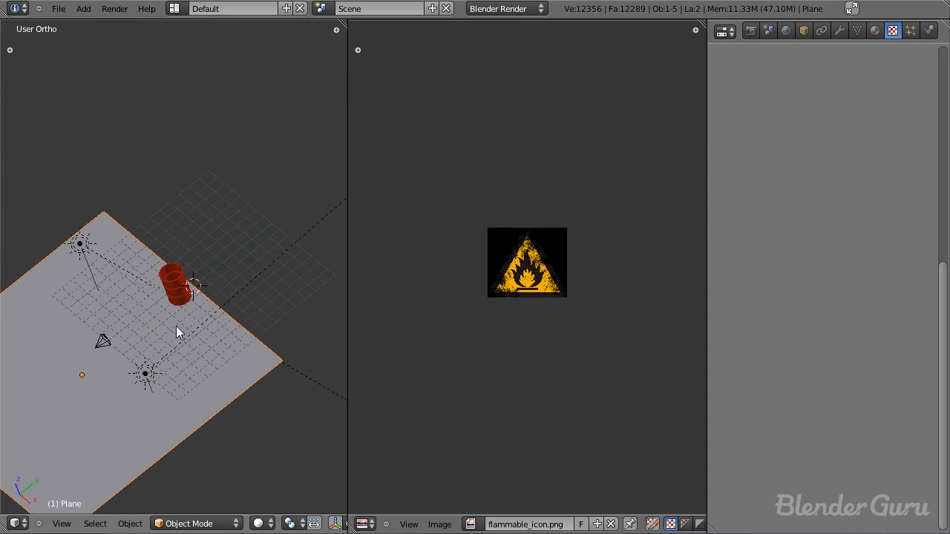
{"action": "middle_click_drag", "start_coordinate": [176, 326], "coordinate": [163, 400]}
{"action": "scroll", "coordinate": [207, 383], "scroll_direction": "up", "scroll_amount": 7}
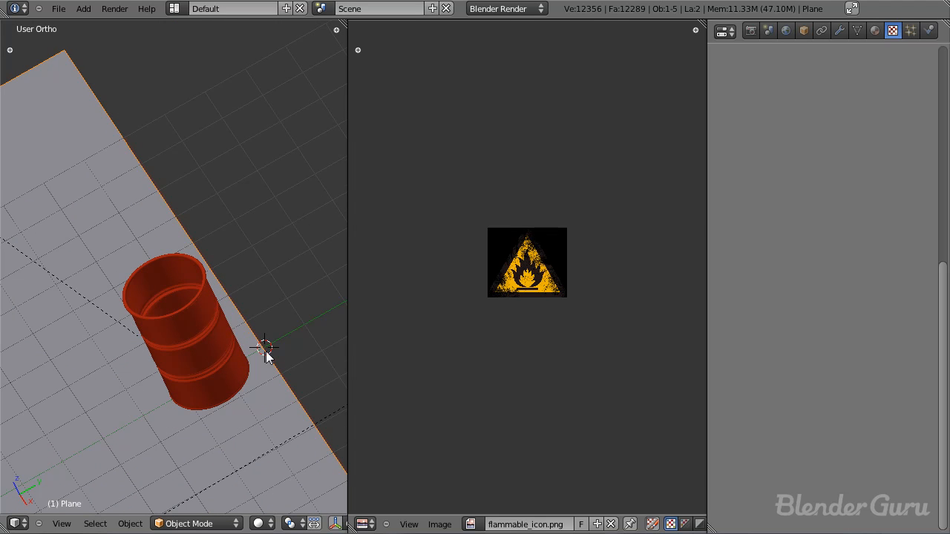
{"action": "scroll", "coordinate": [267, 357], "scroll_direction": "down", "scroll_amount": 2}
{"action": "key", "text": "KP_3"}
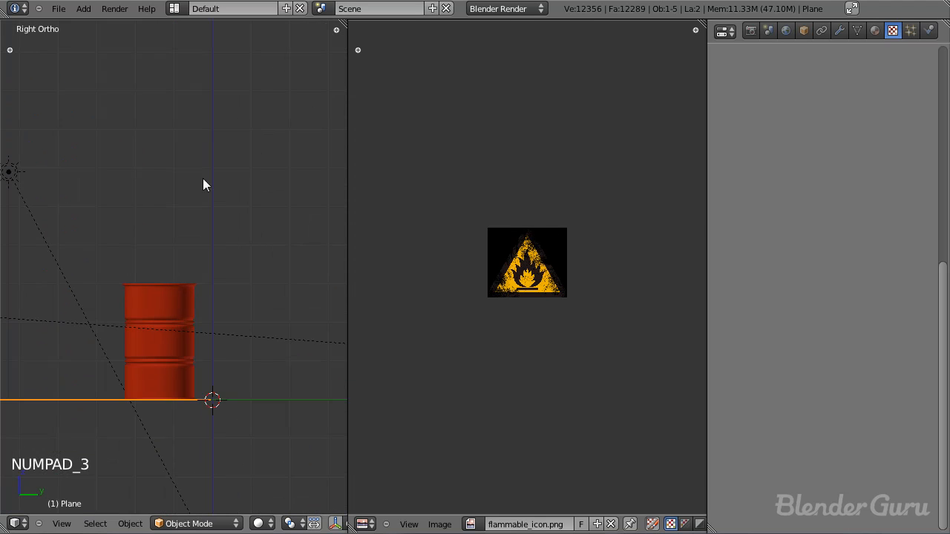
{"action": "scroll", "coordinate": [206, 347], "scroll_direction": "down", "scroll_amount": 3}
{"action": "scroll", "coordinate": [166, 355], "scroll_direction": "down", "scroll_amount": 2}
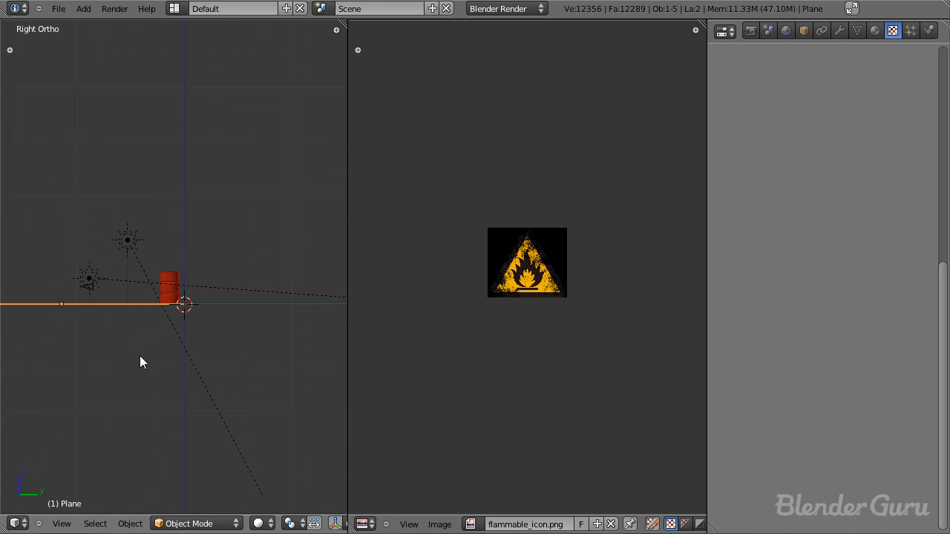
{"action": "key", "text": "shift+d"}
{"action": "key", "text": "r"}
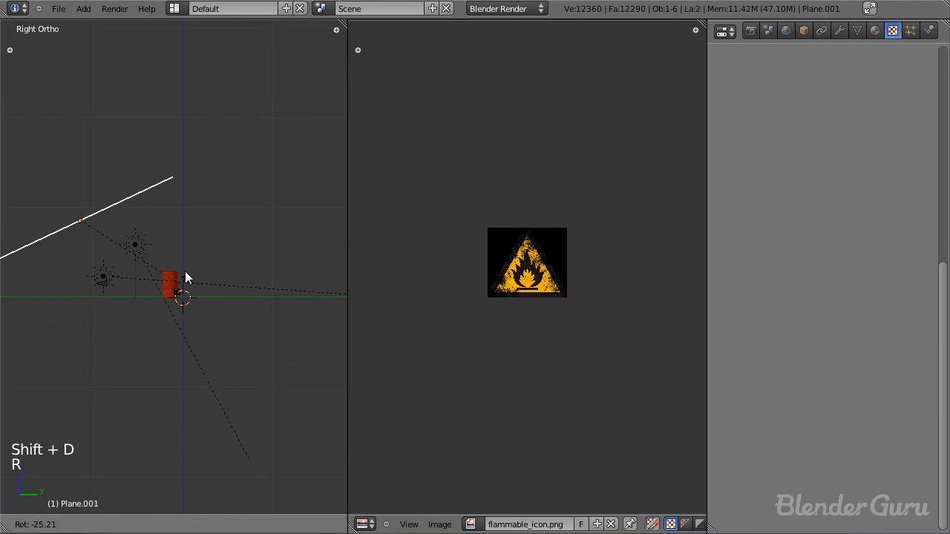
{"action": "left_click", "coordinate": [196, 149]}
Step: Move the wall plane along Y to the back edge of the floor behind the barrel
{"action": "key", "text": "g"}
{"action": "middle_click", "coordinate": [200, 215]}
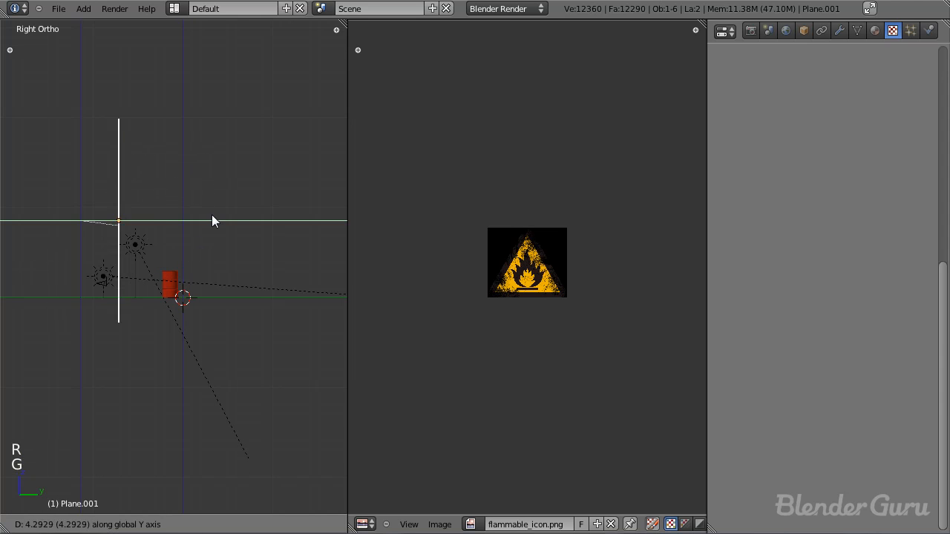
{"action": "left_click", "coordinate": [260, 215]}
{"action": "scroll", "coordinate": [260, 215], "scroll_direction": "up", "scroll_amount": 3}
{"action": "middle_click_drag", "start_coordinate": [212, 338], "coordinate": [176, 362], "text": "shift"}
{"action": "scroll", "coordinate": [205, 178], "scroll_direction": "up", "scroll_amount": 6}
{"action": "scroll", "coordinate": [176, 362], "scroll_direction": "up", "scroll_amount": 5}
Step: Raise the wall plane along Z until its lower edge sits just at floor level
{"action": "key", "text": "g"}
{"action": "middle_click", "coordinate": [186, 149]}
{"action": "left_click", "coordinate": [200, 68]}
{"action": "key", "text": "g"}
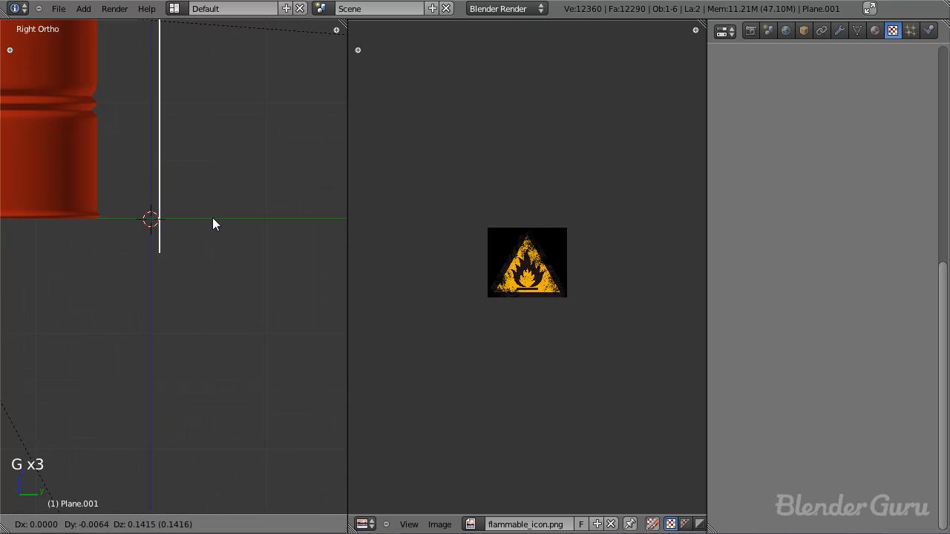
{"action": "left_click", "coordinate": [206, 188]}
{"action": "middle_click_drag", "start_coordinate": [205, 188], "coordinate": [184, 257]}
{"action": "scroll", "coordinate": [184, 257], "scroll_direction": "up", "scroll_amount": 3}
{"action": "key", "text": "g"}
{"action": "key", "text": "z"}
{"action": "left_click", "coordinate": [187, 255]}
Step: Select the floor plane and move it along Y to close the gap to the wall's lower edge
{"action": "right_click", "coordinate": [175, 303]}
{"action": "key", "text": "g"}
{"action": "key", "text": "x"}
{"action": "key", "text": "y"}
{"action": "left_click", "coordinate": [176, 296]}
{"action": "key", "text": "a"}
{"action": "scroll", "coordinate": [169, 317], "scroll_direction": "down", "scroll_amount": 2}
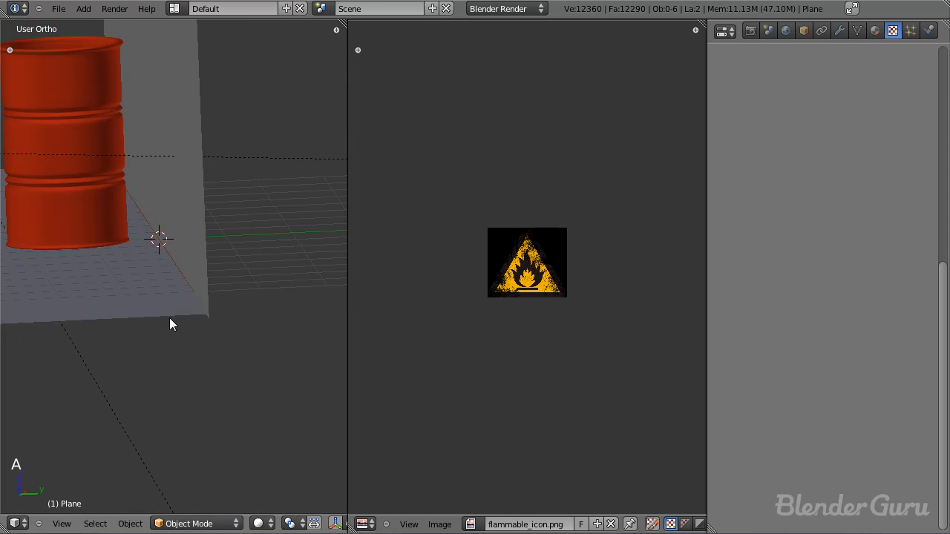
Step: Nudge the floor plane along Y once more so its back edge meets the wall, and deselect it
{"action": "scroll", "coordinate": [157, 307], "scroll_direction": "up", "scroll_amount": 4}
{"action": "right_click", "coordinate": [158, 306]}
{"action": "key", "text": "g"}
{"action": "key", "text": "x"}
{"action": "key", "text": "y"}
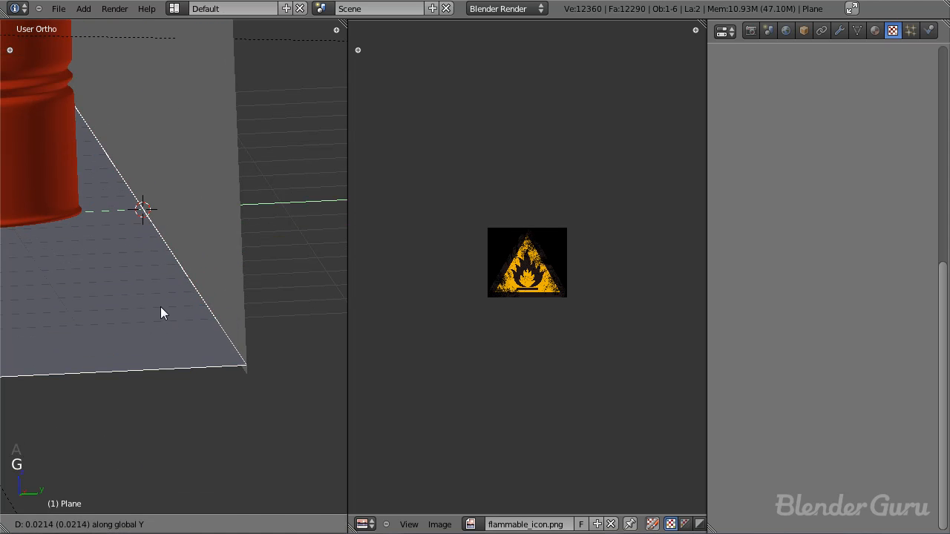
{"action": "left_click", "coordinate": [161, 306]}
{"action": "scroll", "coordinate": [158, 312], "scroll_direction": "down", "scroll_amount": 6}
{"action": "key", "text": "a"}
{"action": "middle_click_drag", "start_coordinate": [158, 313], "coordinate": [204, 317]}
{"action": "scroll", "coordinate": [136, 210], "scroll_direction": "down", "scroll_amount": 4}
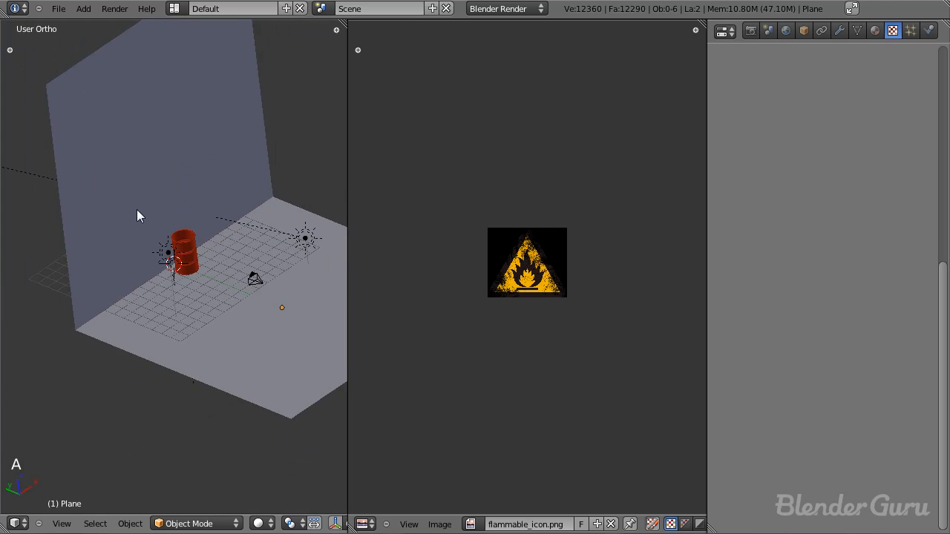
Step: Look through the camera, select it, and expand the 3D view over the image editor area
{"action": "right_click", "coordinate": [136, 209]}
{"action": "scroll", "coordinate": [142, 239], "scroll_direction": "down", "scroll_amount": 2}
{"action": "key", "text": "KP_0"}
{"action": "scroll", "coordinate": [231, 340], "scroll_direction": "down", "scroll_amount": 6}
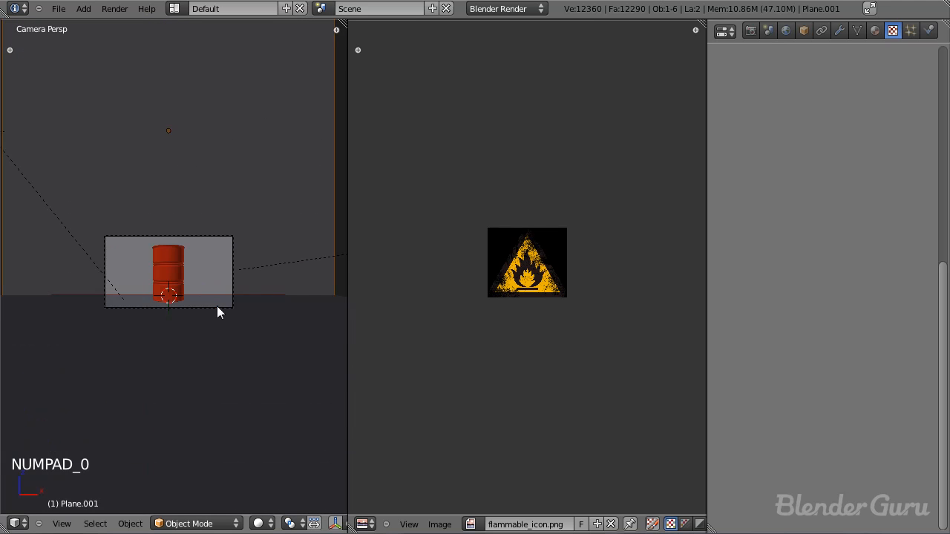
{"action": "right_click", "coordinate": [216, 305]}
{"action": "scroll", "coordinate": [221, 323], "scroll_direction": "up", "scroll_amount": 4}
{"action": "left_click_drag", "start_coordinate": [346, 87], "coordinate": [616, 74]}
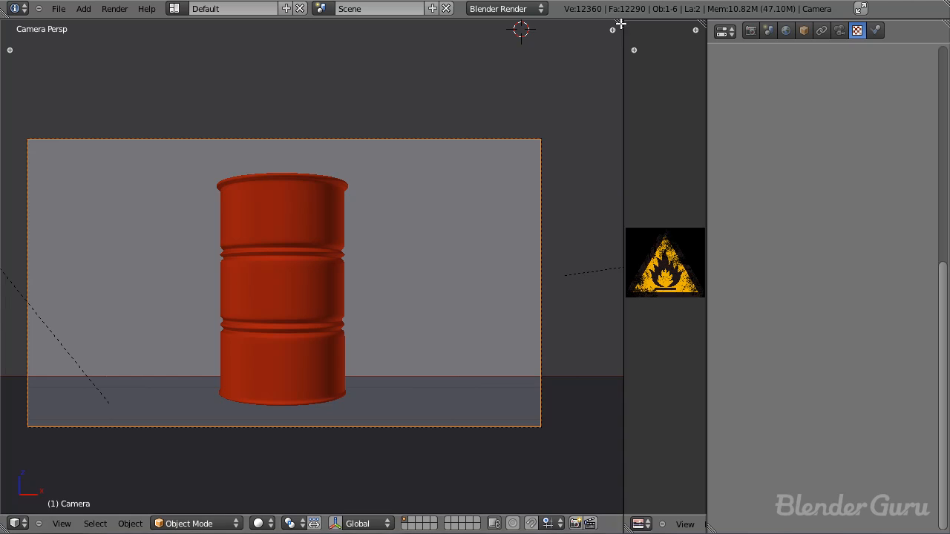
{"action": "left_click_drag", "start_coordinate": [621, 23], "coordinate": [647, 31]}
Step: Pull the camera back along its local Z axis to show more floor and wall around the barrel
{"action": "scroll", "coordinate": [456, 276], "scroll_direction": "down", "scroll_amount": 4}
{"action": "scroll", "coordinate": [452, 275], "scroll_direction": "up", "scroll_amount": 2}
{"action": "key", "text": "g"}
{"action": "key", "text": "z"}
{"action": "key", "text": "z"}
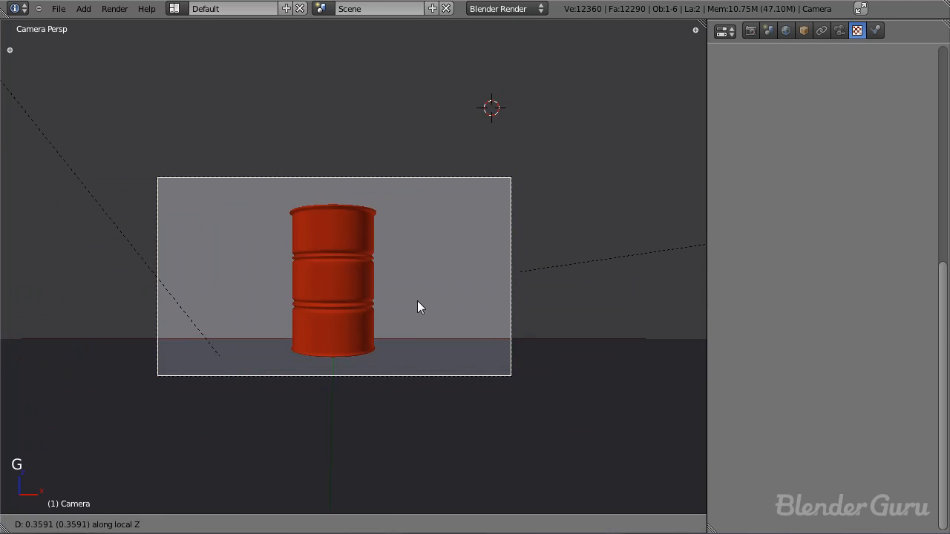
{"action": "left_click", "coordinate": [428, 362]}
{"action": "scroll", "coordinate": [428, 366], "scroll_direction": "up", "scroll_amount": 3}
{"action": "scroll", "coordinate": [426, 367], "scroll_direction": "down", "scroll_amount": 1}
{"action": "middle_click_drag", "start_coordinate": [426, 368], "coordinate": [453, 335], "text": "shift"}
{"action": "key", "text": "g"}
{"action": "key", "text": "z"}
{"action": "key", "text": "z"}
{"action": "left_click", "coordinate": [458, 385]}
{"action": "scroll", "coordinate": [458, 385], "scroll_direction": "down", "scroll_amount": 1}
Step: Adjust the camera's height along global Z so the barrel stands in the lower part of the frame
{"action": "key", "text": "g"}
{"action": "key", "text": "z"}
{"action": "left_click", "coordinate": [458, 361]}
{"action": "key", "text": "g"}
{"action": "key", "text": "z"}
{"action": "left_click", "coordinate": [456, 386]}
{"action": "key", "text": "g"}
{"action": "key", "text": "z"}
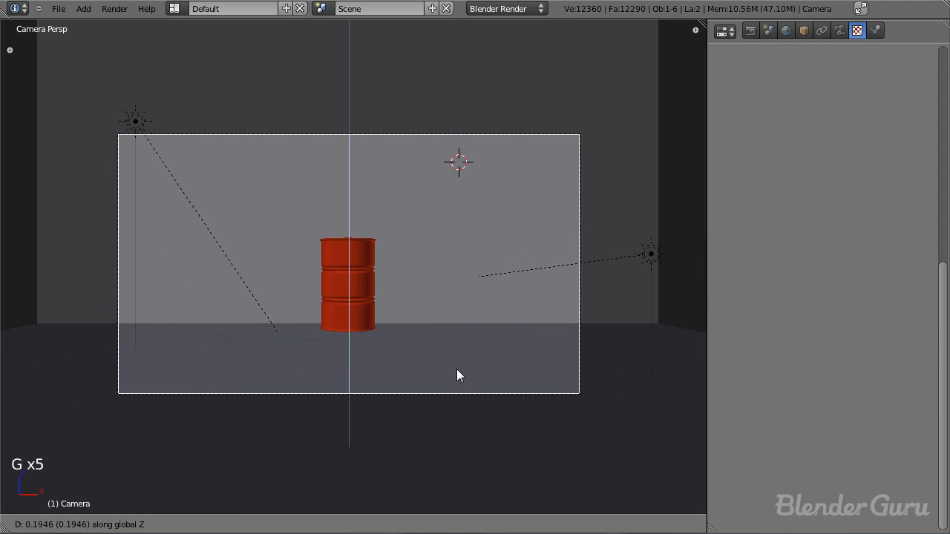
{"action": "left_click", "coordinate": [466, 297]}
{"action": "scroll", "coordinate": [419, 334], "scroll_direction": "up", "scroll_amount": 5}
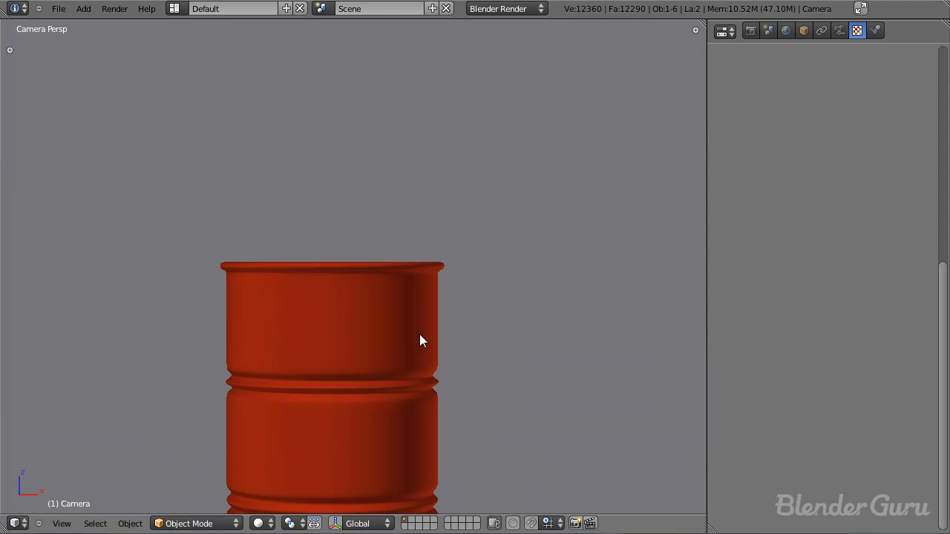
{"action": "scroll", "coordinate": [364, 281], "scroll_direction": "down", "scroll_amount": 5}
Step: Select the barrel and move it along X to just right of the frame's centre
{"action": "right_click", "coordinate": [368, 301]}
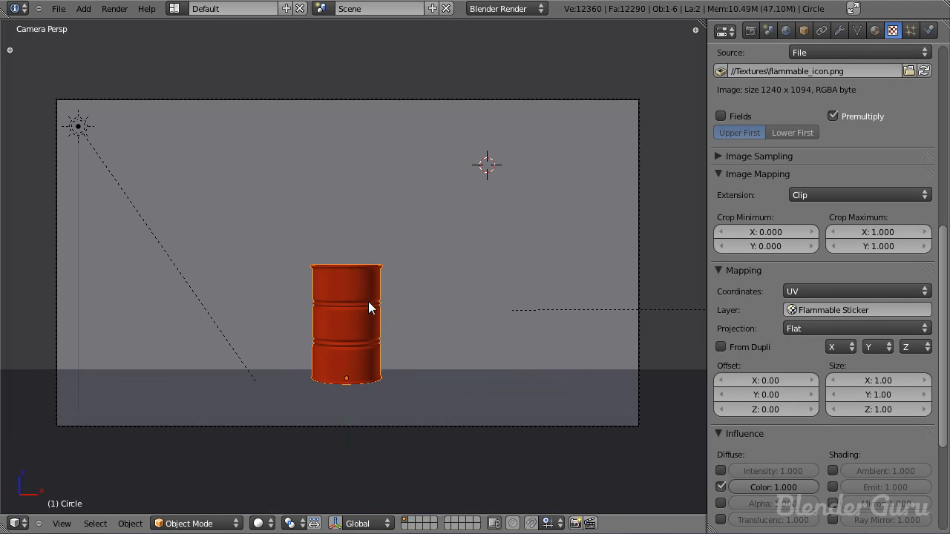
{"action": "key", "text": "g"}
{"action": "key", "text": "x"}
{"action": "left_click", "coordinate": [460, 314]}
Step: Duplicate the barrel twice along X to form a row of three evenly spaced barrels
{"action": "key", "text": "shift+d"}
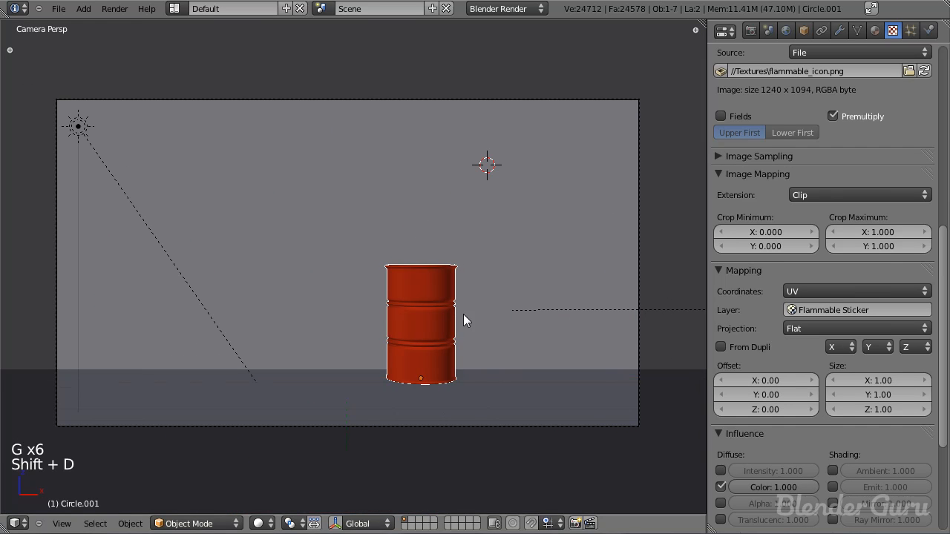
{"action": "key", "text": "x"}
{"action": "left_click", "coordinate": [541, 310]}
{"action": "key", "text": "shift+d"}
{"action": "key", "text": "x"}
{"action": "left_click", "coordinate": [620, 311]}
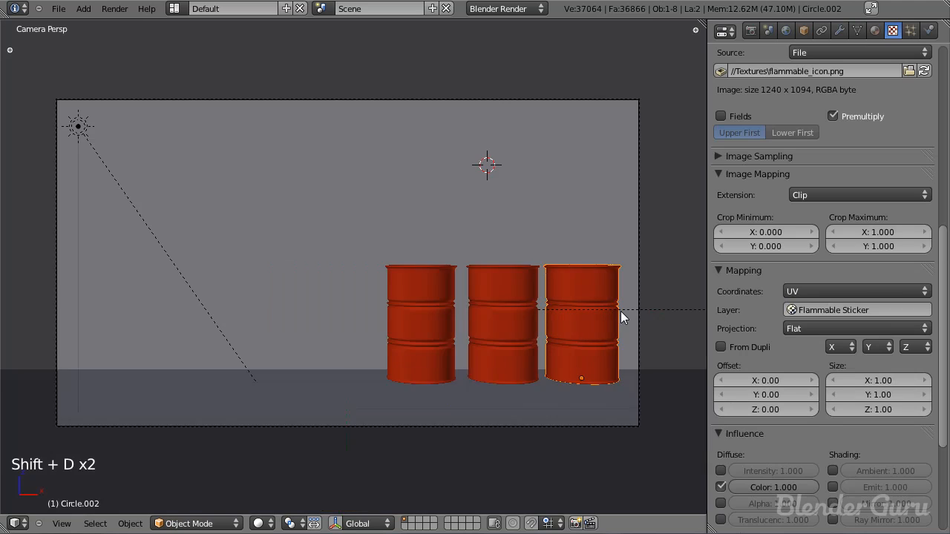
Step: Viewing from above, move the middle barrel out of the row, slightly forward and against the leftmost barrel
{"action": "key", "text": "KP_7"}
{"action": "scroll", "coordinate": [511, 348], "scroll_direction": "up", "scroll_amount": 5}
{"action": "right_click", "coordinate": [285, 228]}
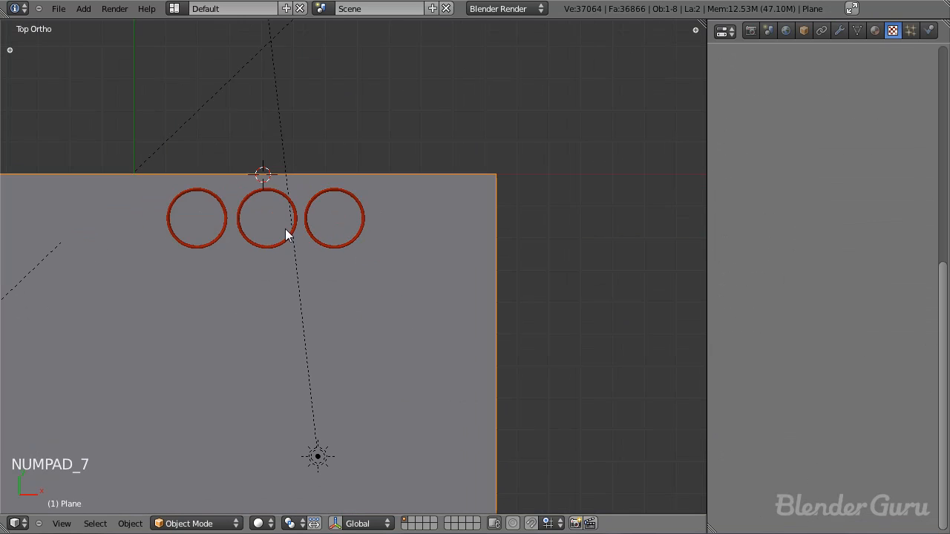
{"action": "key", "text": "g"}
{"action": "right_click", "coordinate": [283, 240]}
{"action": "right_click", "coordinate": [283, 245]}
{"action": "key", "text": "g"}
{"action": "left_click", "coordinate": [268, 270]}
Step: Duplicate the rightmost barrel twice, place both copies in front of the row, and rotate the second one
{"action": "right_click", "coordinate": [331, 246]}
{"action": "key", "text": "shift+d"}
{"action": "left_click", "coordinate": [217, 361]}
{"action": "key", "text": "shift+d"}
{"action": "left_click", "coordinate": [322, 340]}
{"action": "key", "text": "g"}
{"action": "left_click", "coordinate": [306, 396]}
{"action": "key", "text": "r"}
{"action": "left_click", "coordinate": [357, 328]}
Step: Duplicate the front barrel twice more, filling the gap behind it and placing one at the group's far left
{"action": "key", "text": "shift+d"}
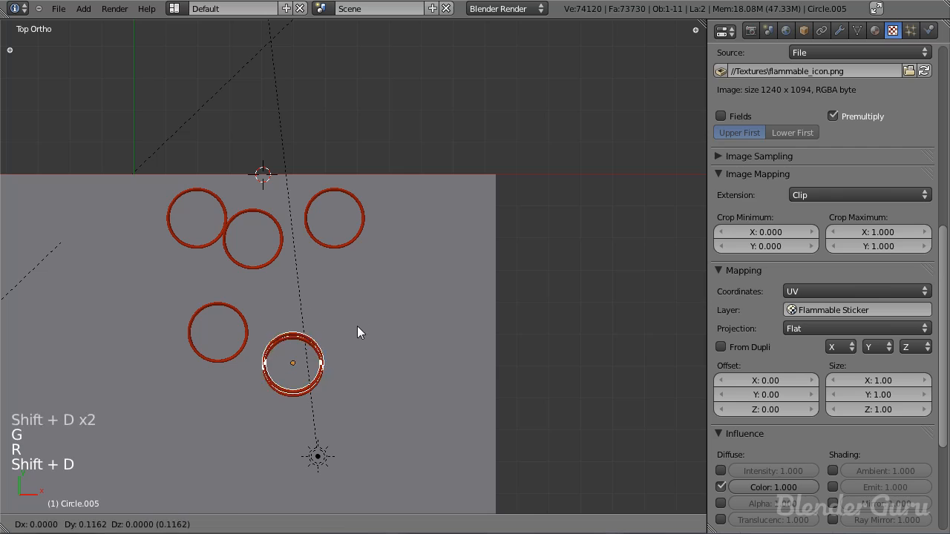
{"action": "left_click", "coordinate": [350, 280]}
{"action": "key", "text": "g"}
{"action": "left_click", "coordinate": [362, 299]}
{"action": "key", "text": "shift+d"}
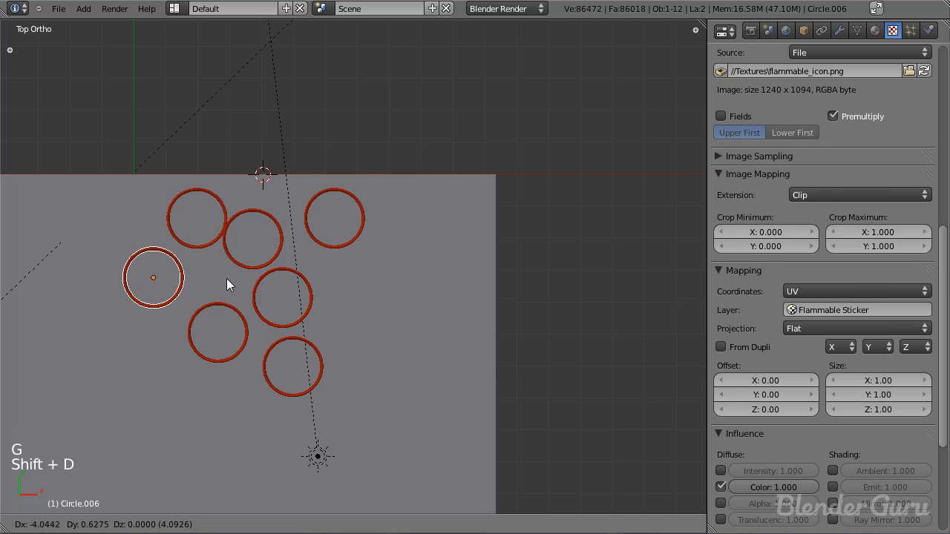
{"action": "left_click", "coordinate": [231, 279]}
Step: In a top wireframe view, rotate the far-left barrel and the three back barrels to different angles
{"action": "scroll", "coordinate": [348, 314], "scroll_direction": "down", "scroll_amount": 1}
{"action": "key", "text": "KP_Decimal"}
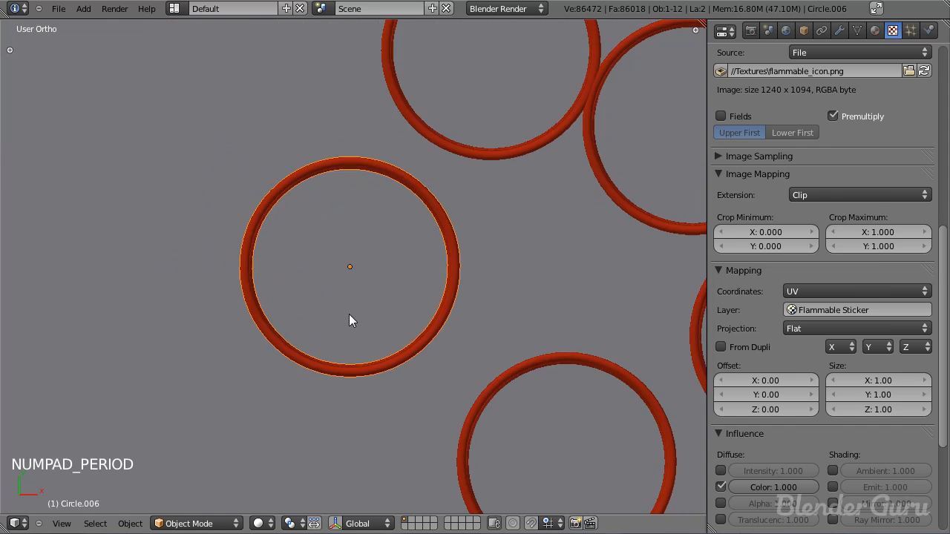
{"action": "key", "text": "KP_0"}
{"action": "key", "text": "KP_7"}
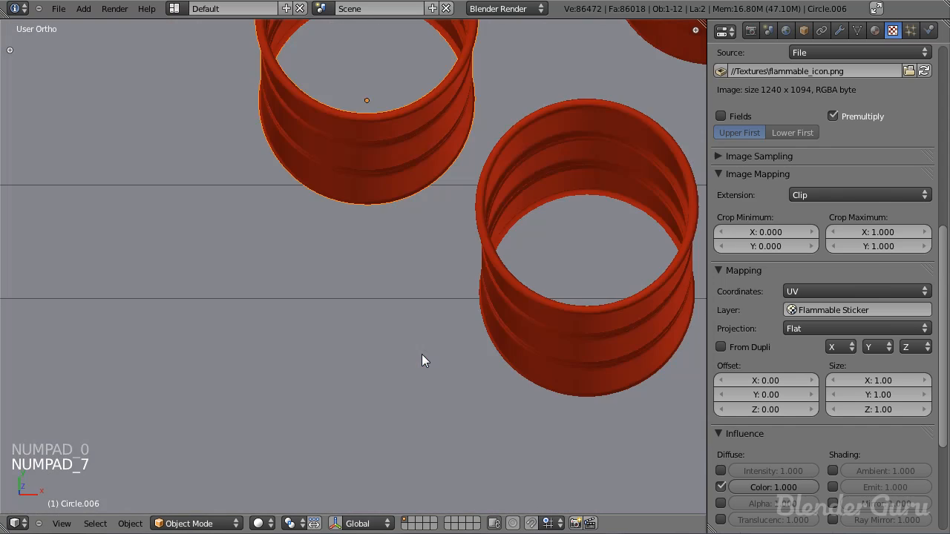
{"action": "key", "text": "z"}
{"action": "left_click", "coordinate": [475, 221]}
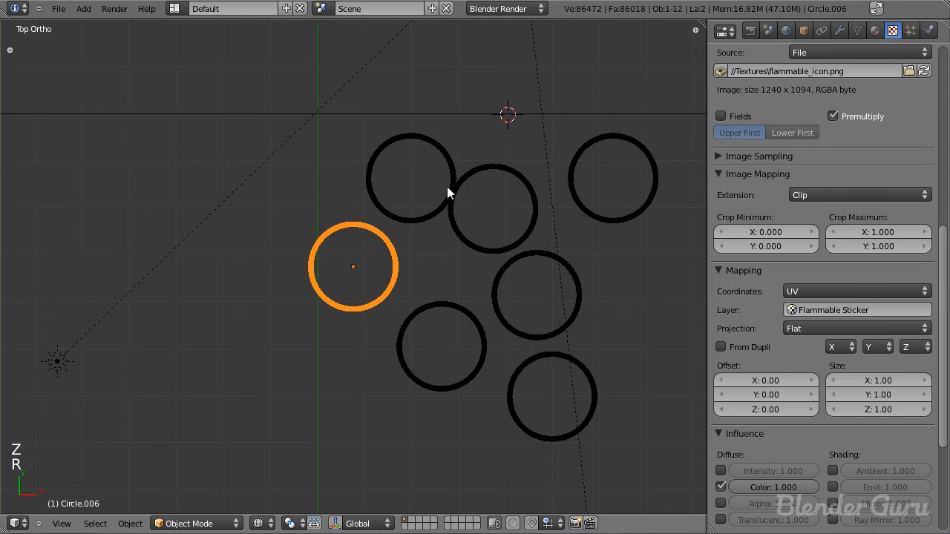
{"action": "right_click", "coordinate": [447, 186]}
{"action": "key", "text": "r"}
{"action": "left_click", "coordinate": [483, 115]}
{"action": "right_click", "coordinate": [516, 157]}
{"action": "key", "text": "r"}
{"action": "left_click", "coordinate": [576, 199]}
{"action": "right_click", "coordinate": [592, 212]}
{"action": "key", "text": "r"}
{"action": "left_click", "coordinate": [586, 276]}
Step: Rotate the remaining three barrels at the front of the group to different angles
{"action": "right_click", "coordinate": [586, 276]}
{"action": "key", "text": "r"}
{"action": "left_click", "coordinate": [574, 233]}
{"action": "right_click", "coordinate": [586, 356]}
{"action": "key", "text": "r"}
{"action": "left_click", "coordinate": [616, 395]}
{"action": "right_click", "coordinate": [474, 388]}
{"action": "key", "text": "r"}
{"action": "left_click", "coordinate": [514, 360]}
Step: Deselect everything, switch back to solid shading, save the file and return to the camera view
{"action": "middle_click_drag", "start_coordinate": [514, 361], "coordinate": [350, 205]}
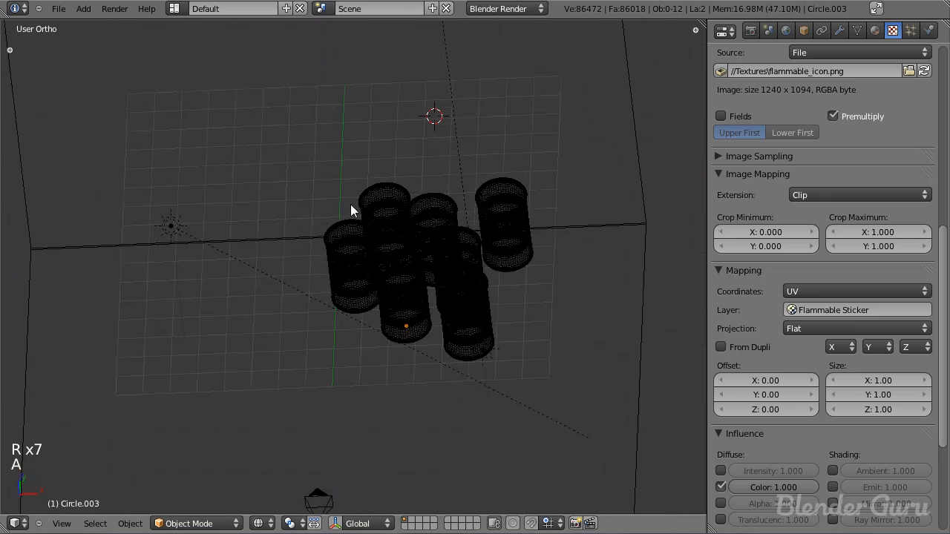
{"action": "key", "text": "a"}
{"action": "key", "text": "z"}
{"action": "key", "text": "ctrl+s"}
{"action": "middle_click_drag", "start_coordinate": [390, 252], "coordinate": [391, 203]}
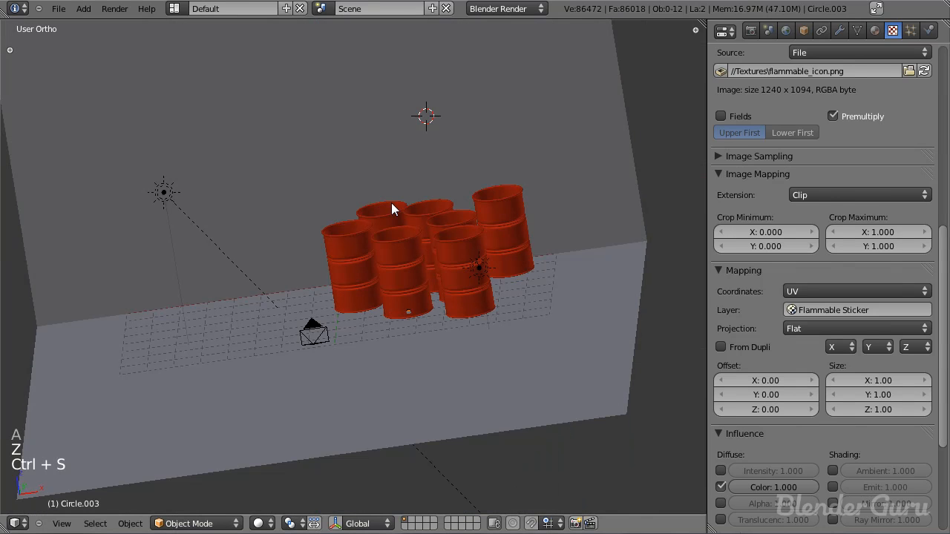
{"action": "key", "text": "KP_0"}
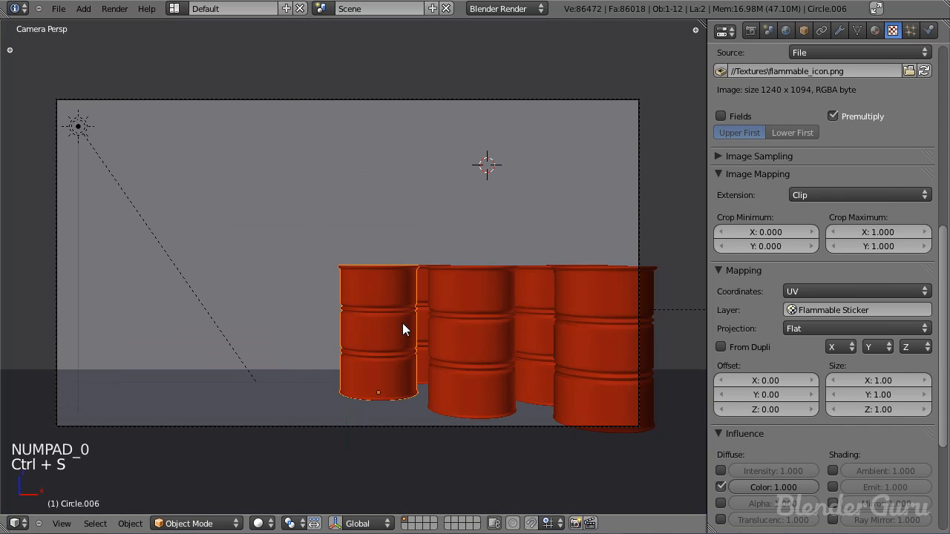
Step: Duplicate the group's leftmost barrel and place the copy near the left edge of the camera frame
{"action": "key", "text": "shift+d"}
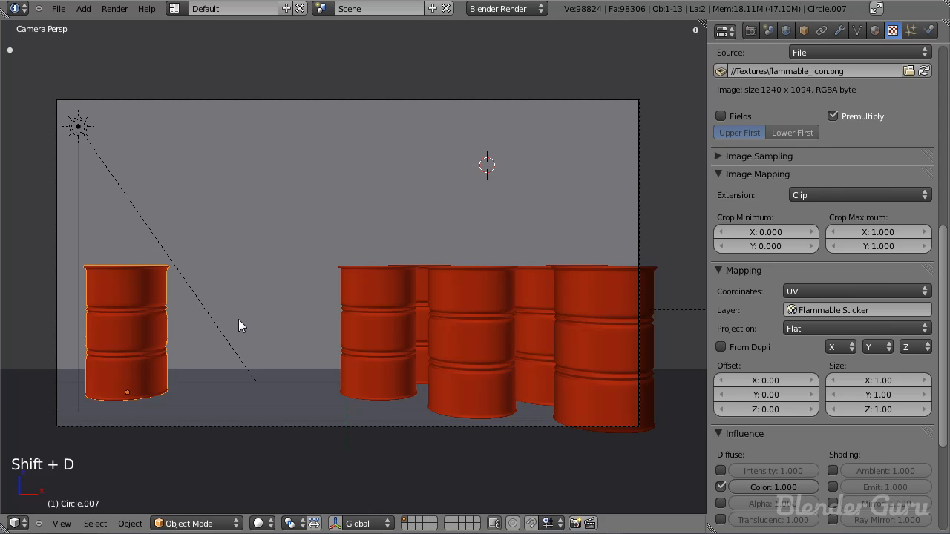
{"action": "left_click", "coordinate": [239, 319]}
{"action": "key", "text": "KP_7"}
{"action": "key", "text": "z"}
{"action": "scroll", "coordinate": [226, 325], "scroll_direction": "down", "scroll_amount": 2}
Step: Examine the separate barrel's mesh in Edit Mode from above and from angled wireframe views
{"action": "key", "text": "Tab"}
{"action": "mouse_move", "coordinate": [227, 325]}
{"action": "middle_mouse_down"}
{"action": "mouse_move", "coordinate": [274, 268]}
{"action": "mouse_move", "coordinate": [252, 259]}
{"action": "mouse_move", "coordinate": [251, 299]}
{"action": "middle_mouse_up"}
{"action": "key", "text": "z"}
{"action": "key", "text": "a"}
{"action": "key", "text": "z"}
{"action": "key", "text": "Tab"}
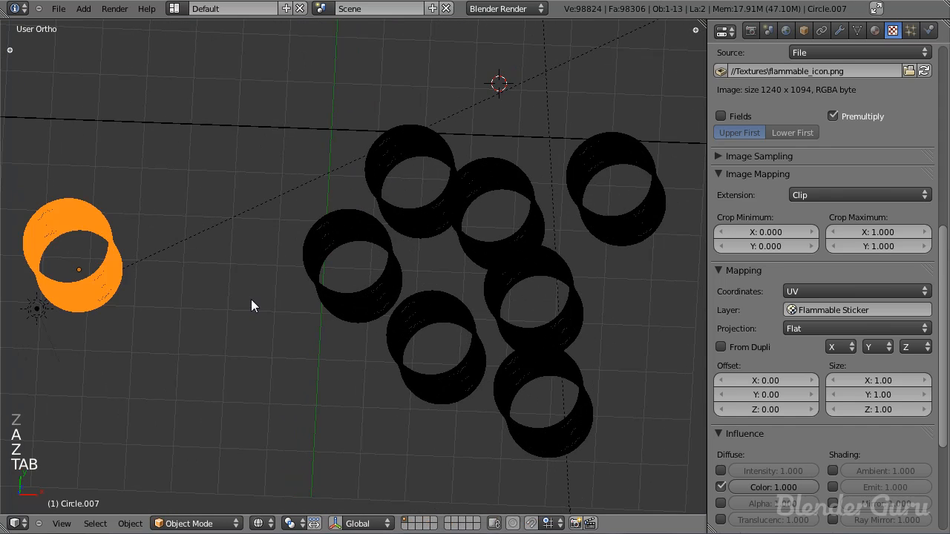
{"action": "key", "text": "KP_7"}
{"action": "key", "text": "Tab"}
{"action": "scroll", "coordinate": [188, 287], "scroll_direction": "up", "scroll_amount": 1}
{"action": "middle_click_drag", "start_coordinate": [188, 286], "coordinate": [416, 297], "text": "shift"}
{"action": "scroll", "coordinate": [367, 296], "scroll_direction": "up", "scroll_amount": 3}
{"action": "key", "text": "z"}
{"action": "key", "text": "z"}
{"action": "middle_click_drag", "start_coordinate": [281, 254], "coordinate": [408, 311], "text": "shift"}
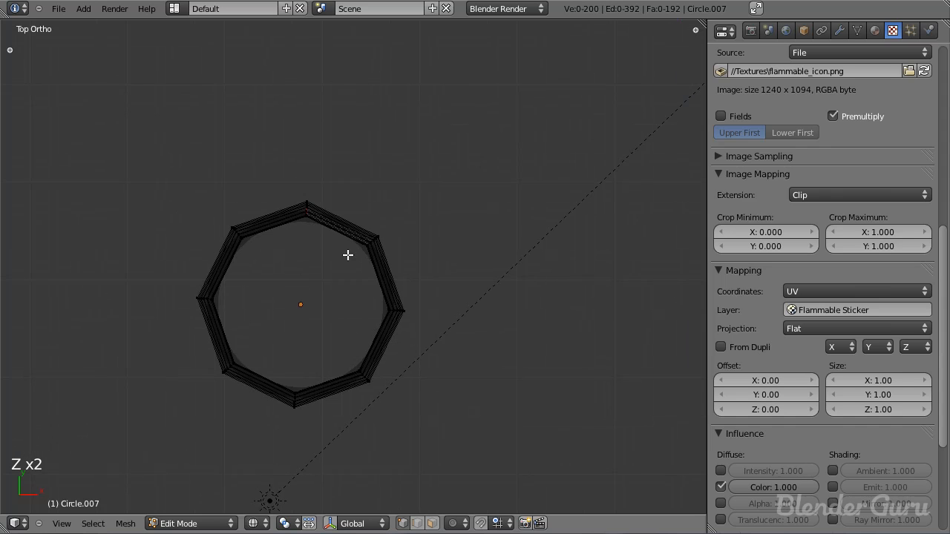
{"action": "scroll", "coordinate": [348, 255], "scroll_direction": "down", "scroll_amount": 2}
{"action": "middle_click_drag", "start_coordinate": [361, 261], "coordinate": [331, 212]}
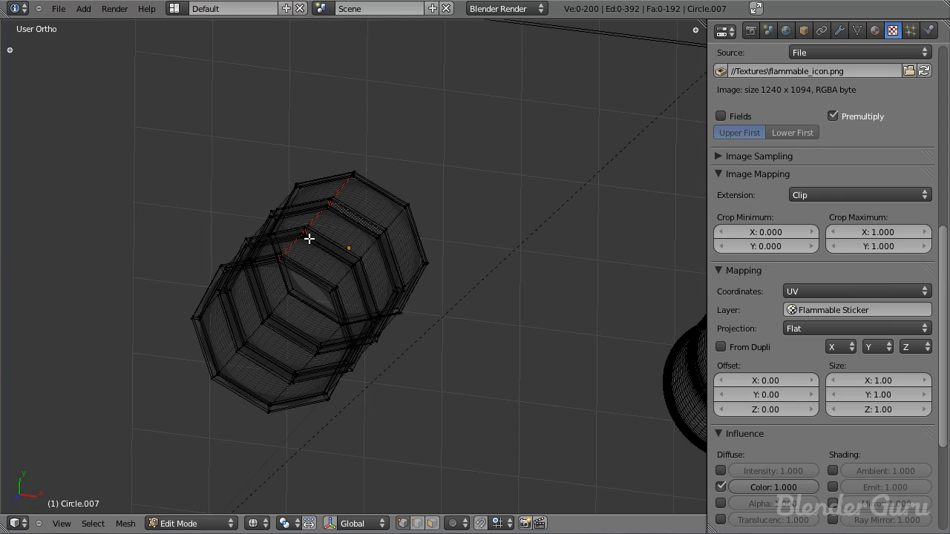
{"action": "scroll", "coordinate": [309, 238], "scroll_direction": "down", "scroll_amount": 3}
{"action": "middle_click_drag", "start_coordinate": [329, 284], "coordinate": [330, 336]}
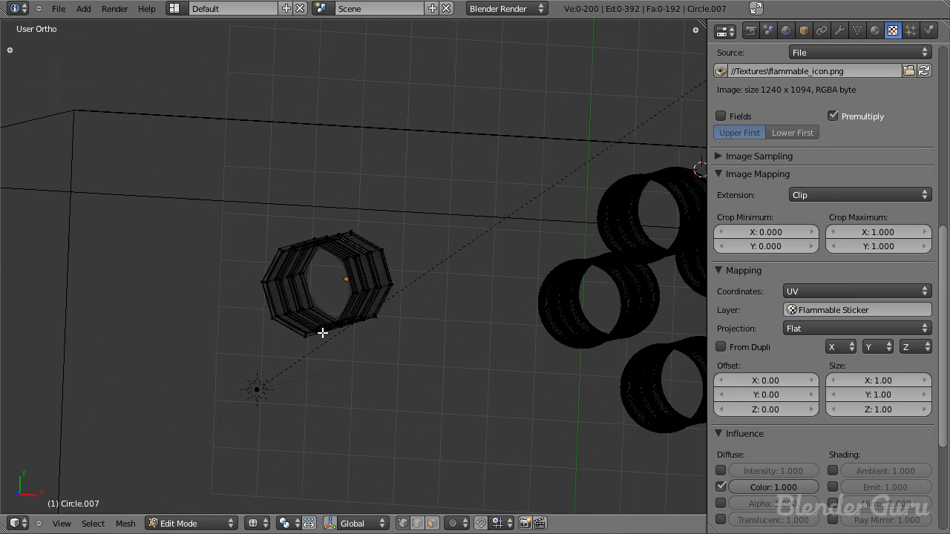
{"action": "key", "text": "KP_7"}
{"action": "scroll", "coordinate": [422, 312], "scroll_direction": "up", "scroll_amount": 1}
{"action": "key", "text": "a"}
{"action": "key", "text": "a"}
{"action": "scroll", "coordinate": [408, 320], "scroll_direction": "down", "scroll_amount": 3}
{"action": "key", "text": "Tab"}
Step: Duplicate the separate barrel to a spot diagonally behind it, closer to the large group, and rotate it about -61 degrees
{"action": "scroll", "coordinate": [401, 338], "scroll_direction": "down", "scroll_amount": 2}
{"action": "key", "text": "shift+d"}
{"action": "left_click", "coordinate": [449, 302]}
{"action": "scroll", "coordinate": [456, 302], "scroll_direction": "up", "scroll_amount": 4}
{"action": "key", "text": "r"}
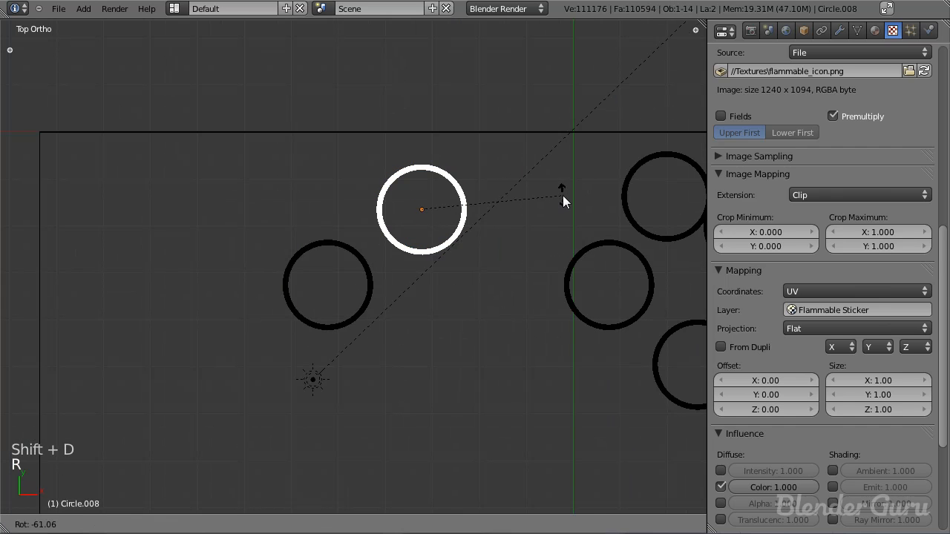
{"action": "left_click", "coordinate": [563, 197]}
Step: Duplicate another barrel to the front of the small left group and rotate it
{"action": "scroll", "coordinate": [550, 223], "scroll_direction": "down", "scroll_amount": 3}
{"action": "key", "text": "shift+d"}
{"action": "left_click", "coordinate": [525, 291]}
{"action": "key", "text": "r"}
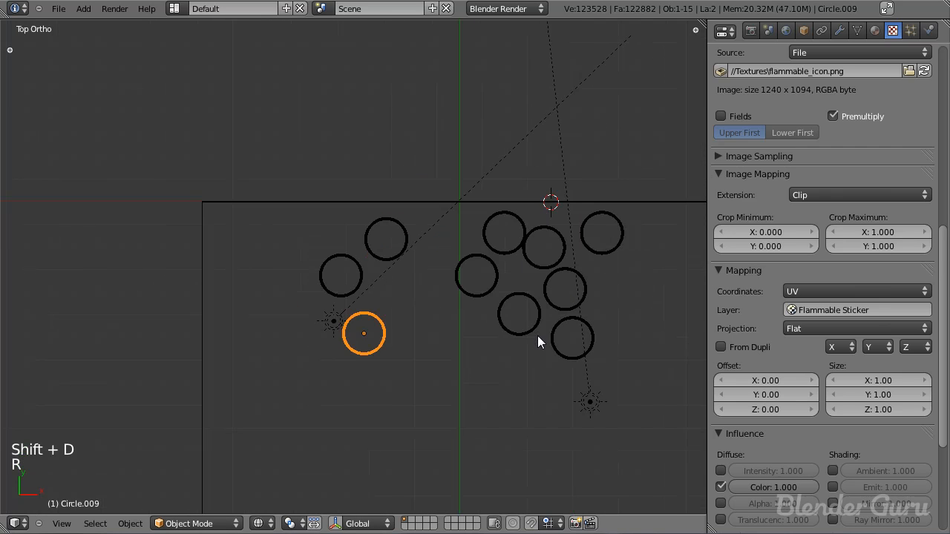
{"action": "left_click", "coordinate": [537, 335]}
Step: Check the barrels in the camera view, deselect everything, save the file and return to solid shading
{"action": "key", "text": "KP_0"}
{"action": "key", "text": "g"}
{"action": "left_click", "coordinate": [359, 349]}
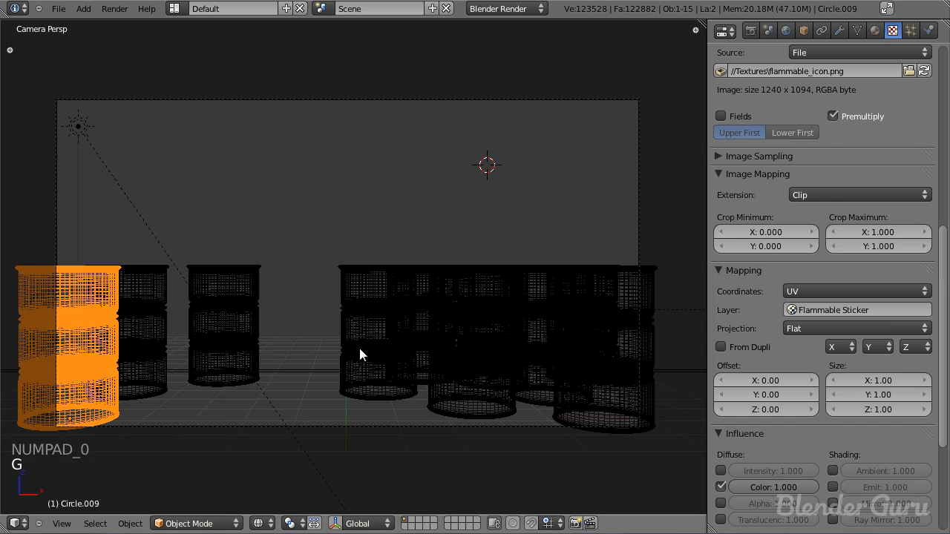
{"action": "key", "text": "a"}
{"action": "key", "text": "ctrl+s"}
{"action": "key", "text": "z"}
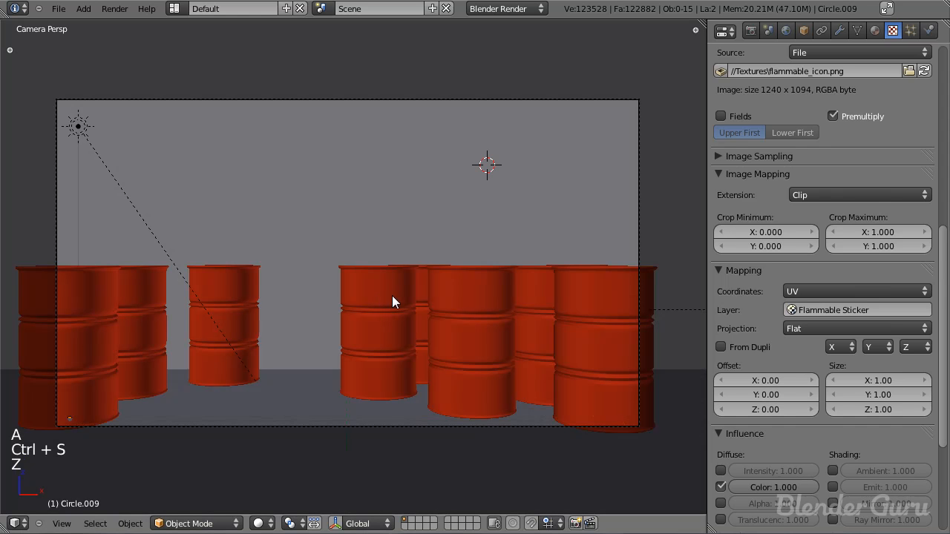
Step: Move the front barrel of the left group inward so it fits inside the camera frame, and save the file
{"action": "middle_click_drag", "start_coordinate": [154, 312], "coordinate": [349, 463]}
{"action": "right_click", "coordinate": [349, 390]}
{"action": "key", "text": "g"}
{"action": "left_click", "coordinate": [452, 387]}
{"action": "key", "text": "g"}
{"action": "left_click", "coordinate": [453, 390]}
{"action": "key", "text": "KP_0"}
{"action": "key", "text": "a"}
{"action": "key", "text": "ctrl+s"}
Step: Save the file again and render the scene to check the barrel arrangement
{"action": "scroll", "coordinate": [401, 279], "scroll_direction": "down", "scroll_amount": 4}
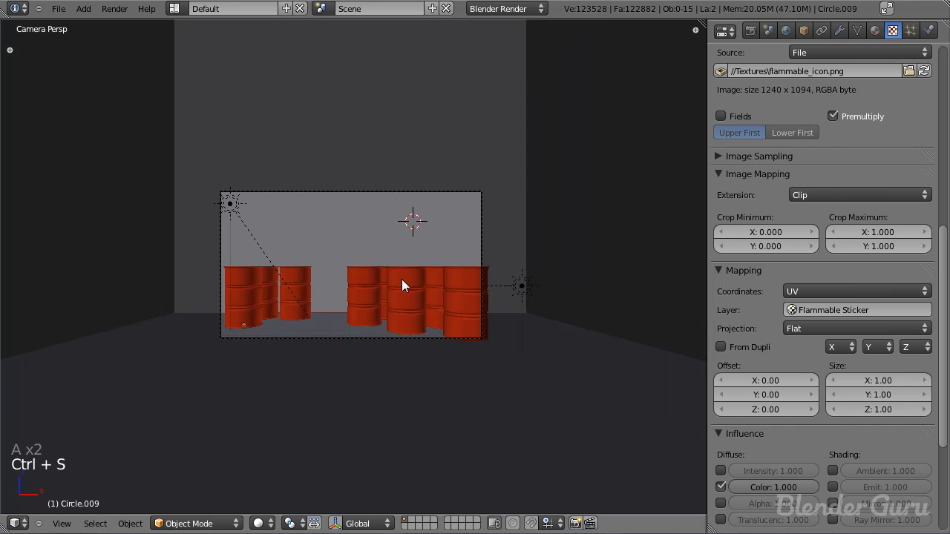
{"action": "key", "text": "ctrl+s"}
{"action": "left_click", "coordinate": [420, 271]}
{"action": "key", "text": "F12"}
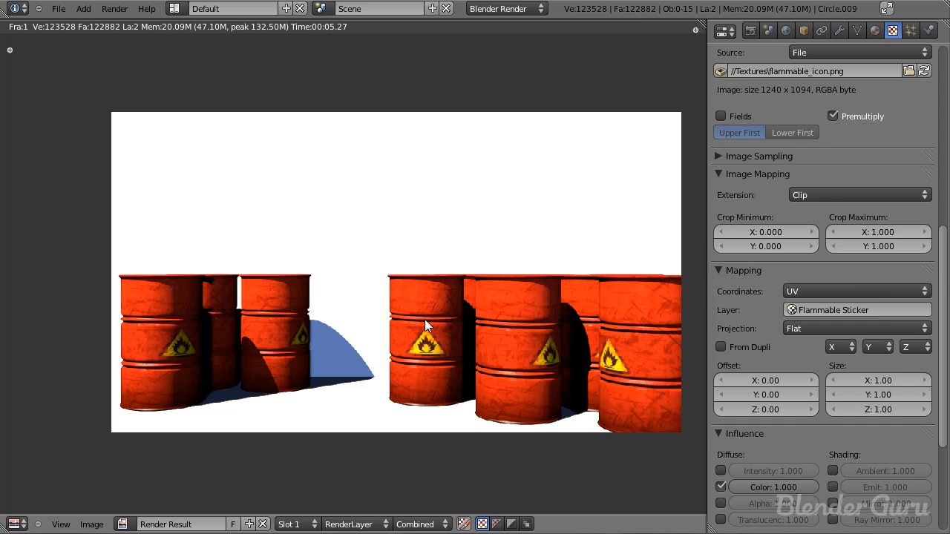
{"action": "key", "text": "Escape"}
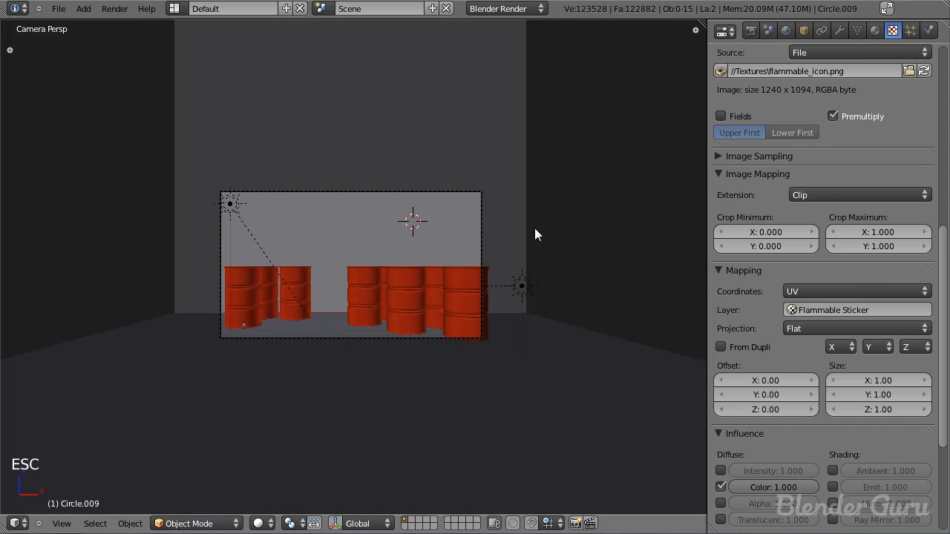
Step: Select the back wall in a front wireframe view and split off a UV/Image Editor beside the viewport
{"action": "right_click", "coordinate": [454, 115]}
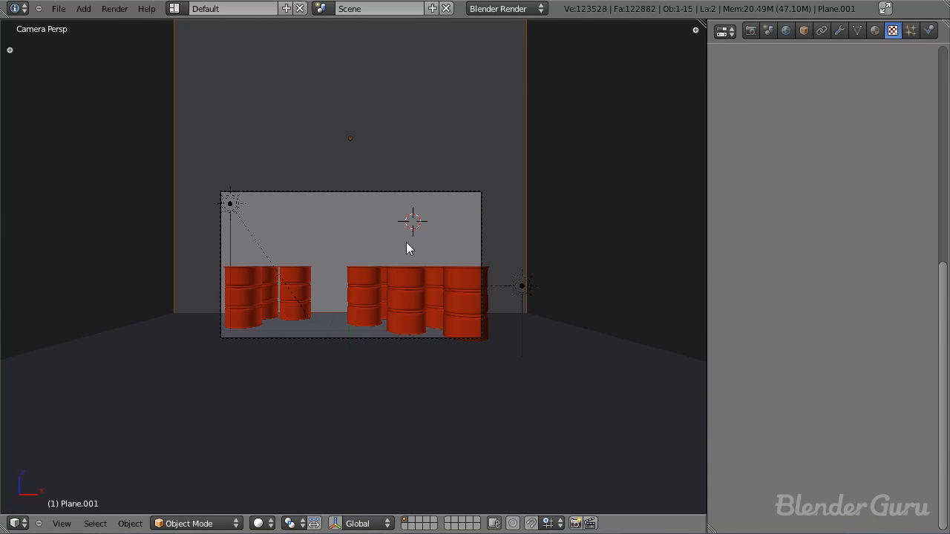
{"action": "key", "text": "KP_1"}
{"action": "key", "text": "z"}
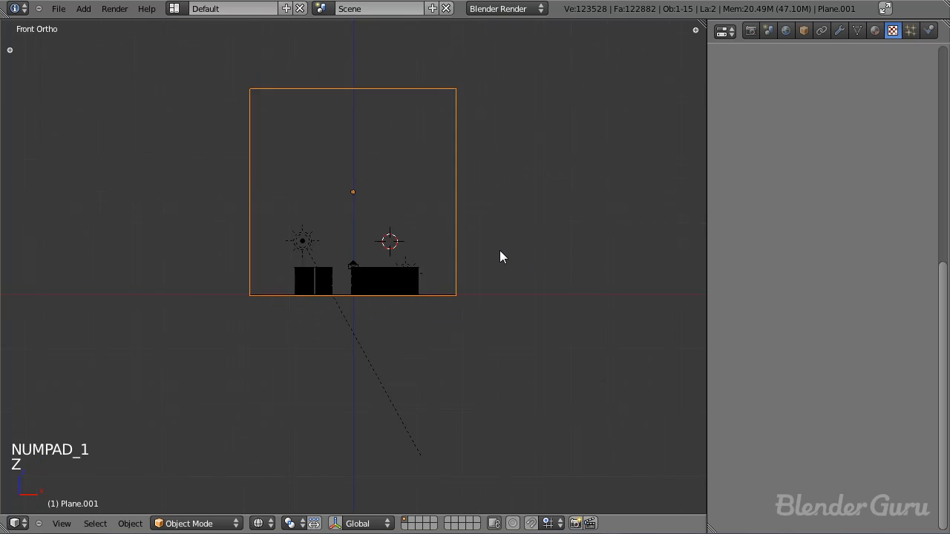
{"action": "left_click_drag", "start_coordinate": [702, 23], "coordinate": [361, 45]}
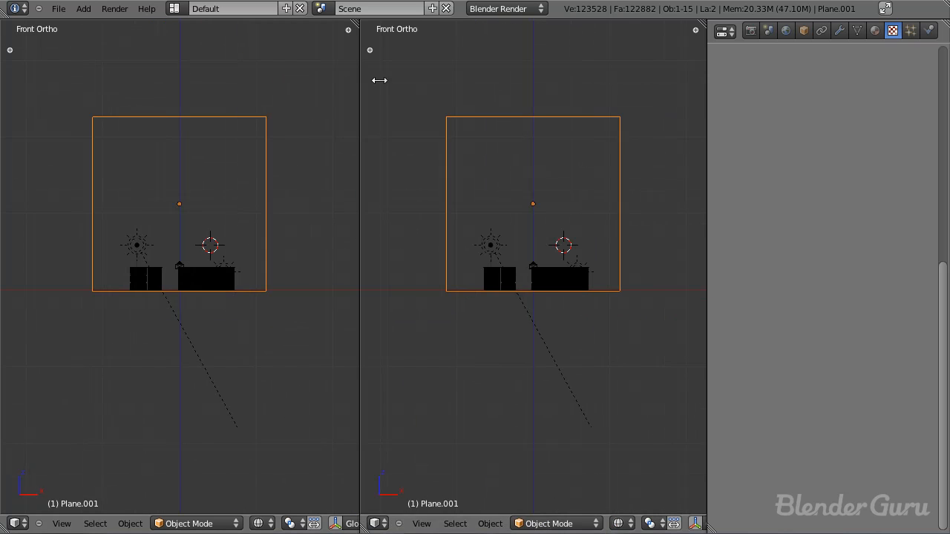
{"action": "left_click", "coordinate": [375, 523]}
{"action": "left_click", "coordinate": [444, 426]}
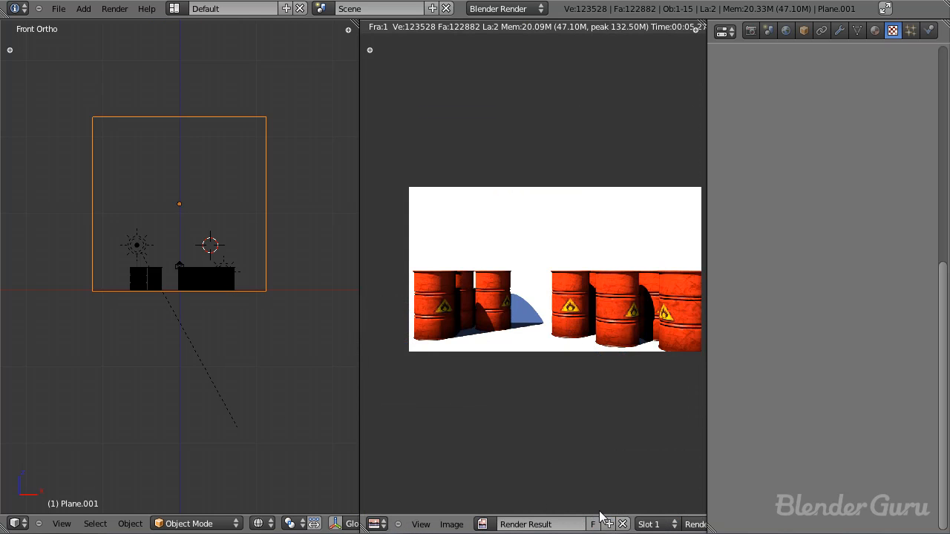
Step: Replace the render result in the image editor with the texture PlasterWhiteDirty0107_1_L.jpg
{"action": "left_click", "coordinate": [623, 524]}
{"action": "left_click", "coordinate": [451, 524]}
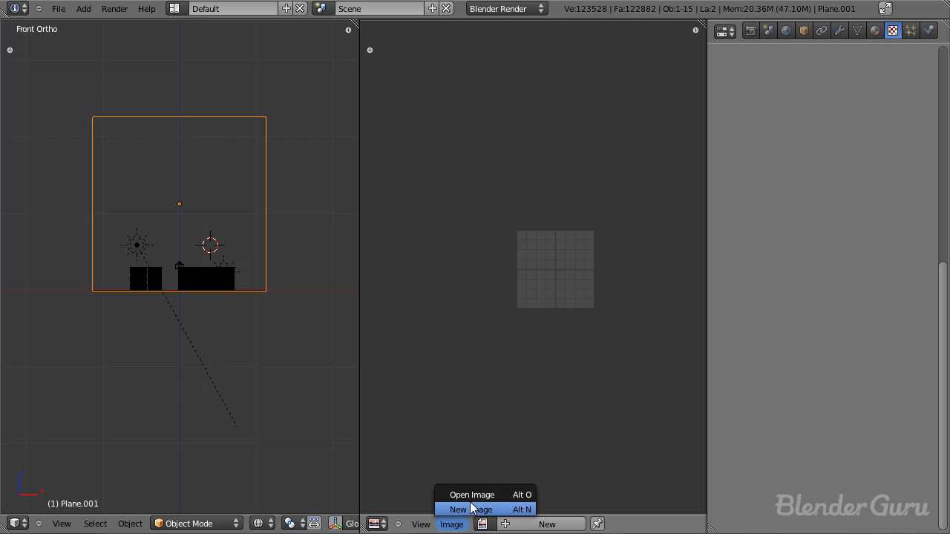
{"action": "left_click", "coordinate": [469, 493]}
{"action": "left_click", "coordinate": [216, 136]}
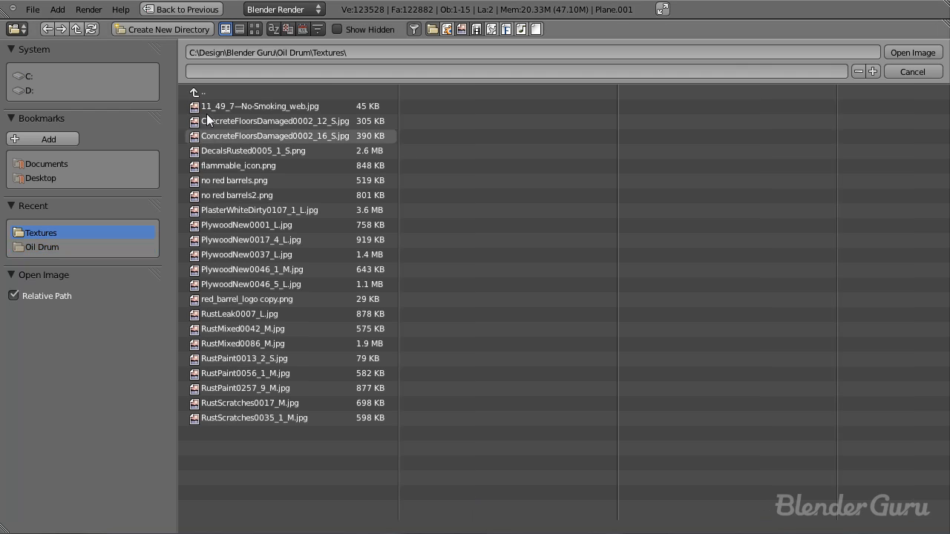
{"action": "left_click", "coordinate": [255, 29]}
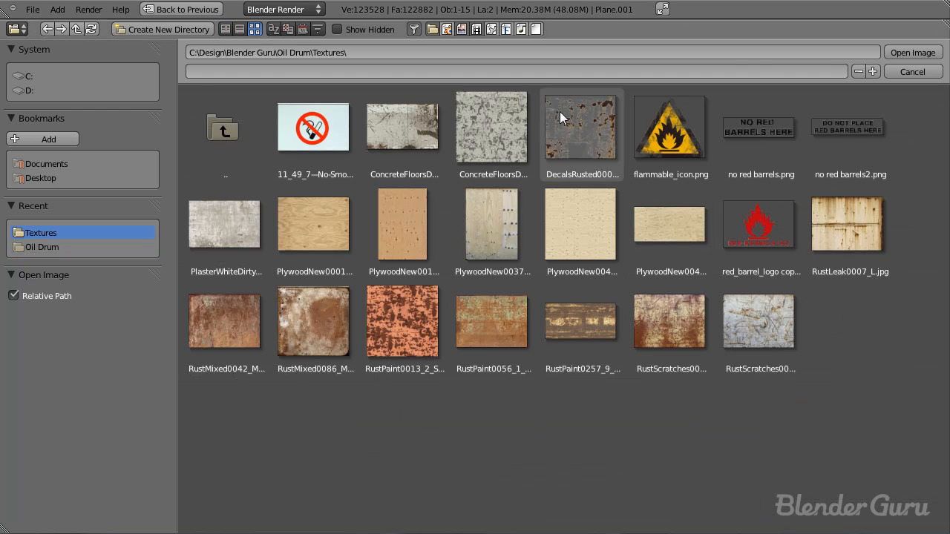
{"action": "left_click", "coordinate": [227, 226]}
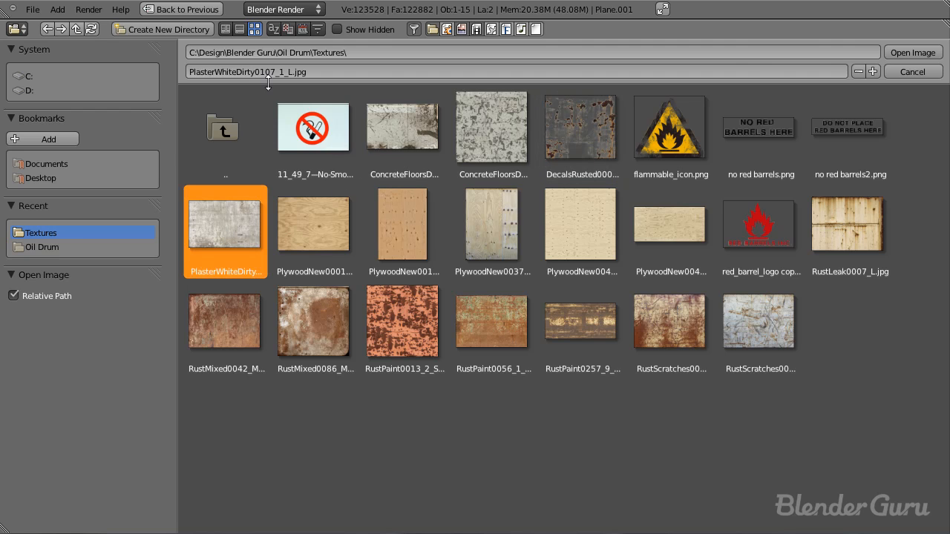
{"action": "left_click", "coordinate": [929, 54]}
Step: Examine the plaster texture's stains and surface detail up close and as a whole image
{"action": "scroll", "coordinate": [645, 260], "scroll_direction": "down", "scroll_amount": 3}
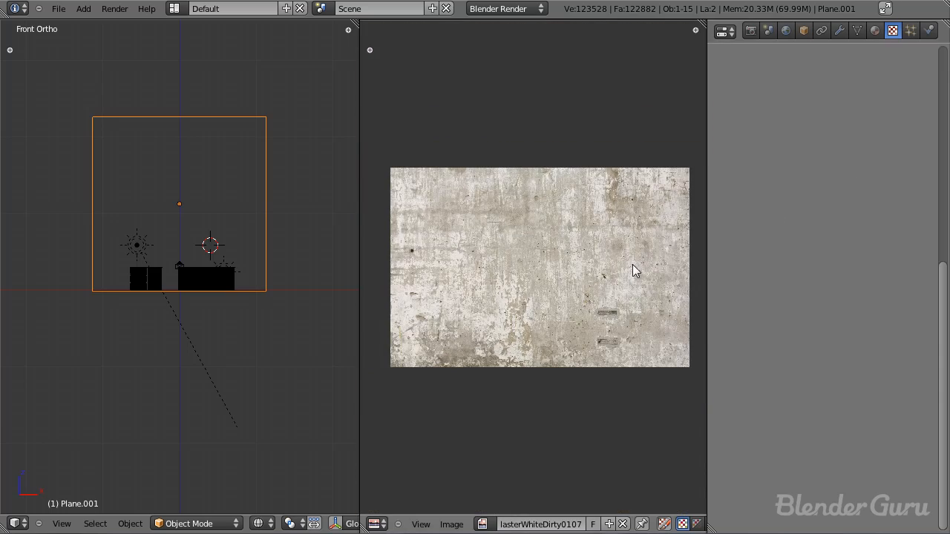
{"action": "scroll", "coordinate": [536, 267], "scroll_direction": "up", "scroll_amount": 4}
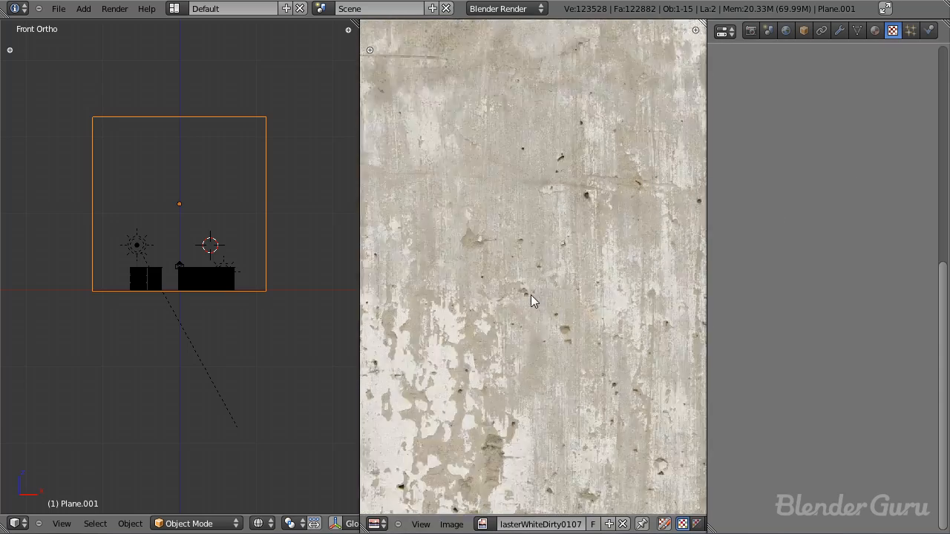
{"action": "middle_click_drag", "start_coordinate": [547, 299], "coordinate": [593, 254]}
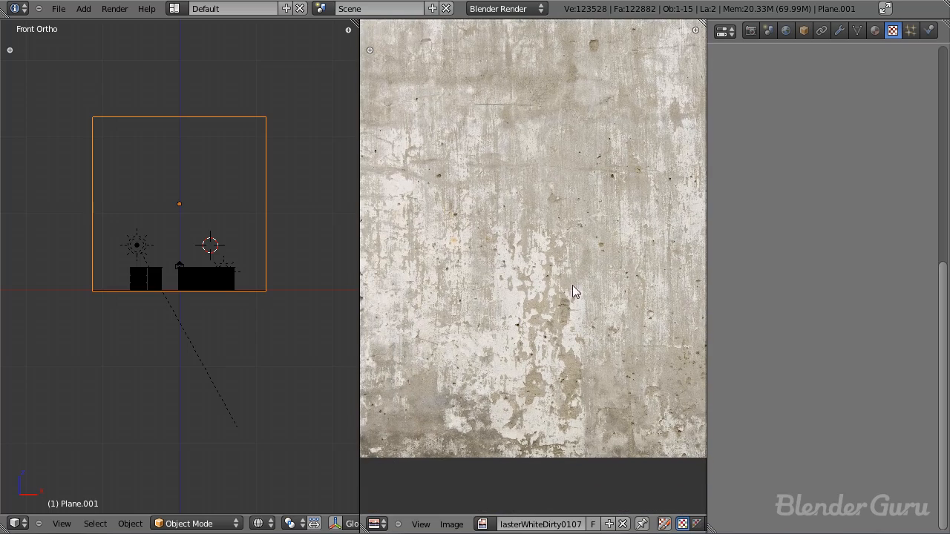
{"action": "middle_click_drag", "start_coordinate": [543, 285], "coordinate": [585, 277]}
{"action": "scroll", "coordinate": [571, 285], "scroll_direction": "up", "scroll_amount": 3}
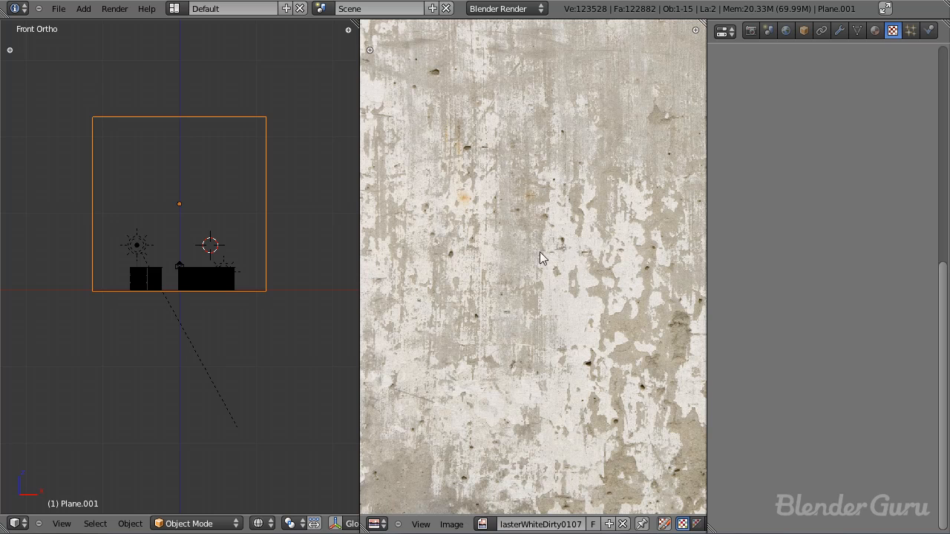
{"action": "scroll", "coordinate": [582, 317], "scroll_direction": "down", "scroll_amount": 1}
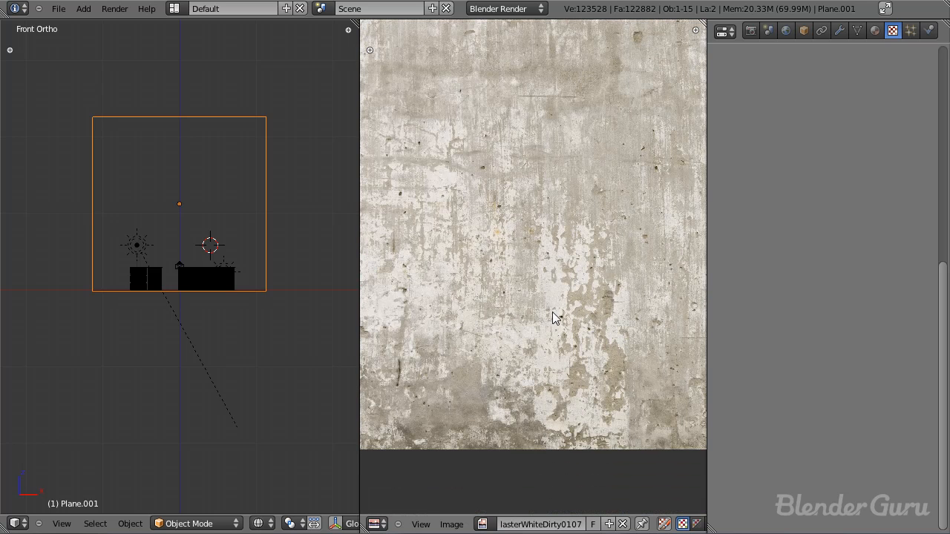
{"action": "scroll", "coordinate": [557, 285], "scroll_direction": "down", "scroll_amount": 2}
{"action": "key", "text": "Home"}
Step: Try shrinking the back wall's height along Z, and stretch it back to a square
{"action": "scroll", "coordinate": [236, 234], "scroll_direction": "up", "scroll_amount": 1}
{"action": "key", "text": "s"}
{"action": "key", "text": "z"}
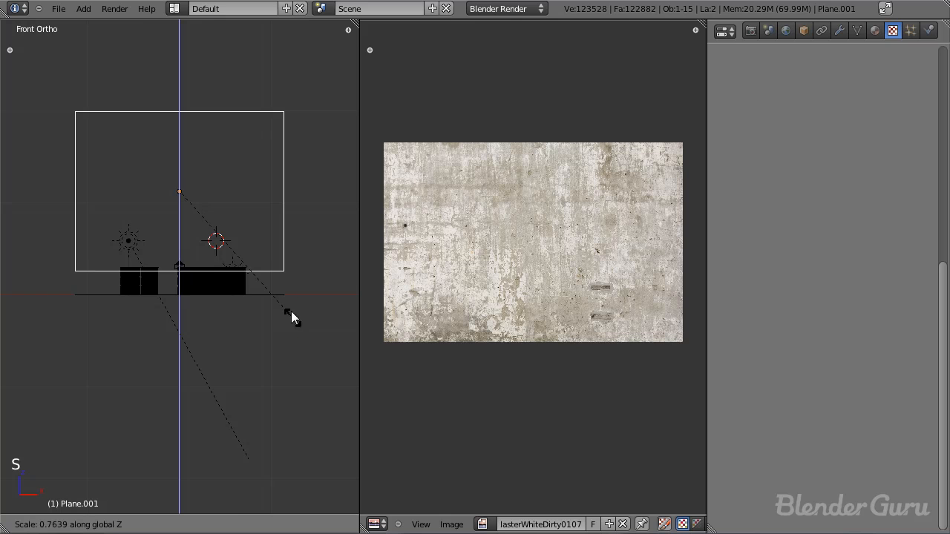
{"action": "left_click", "coordinate": [286, 295]}
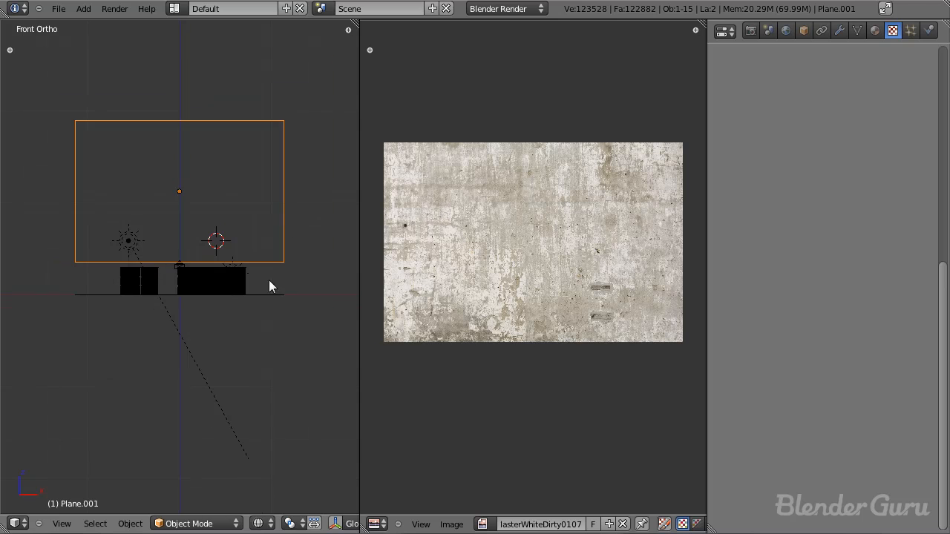
{"action": "key", "text": "s"}
{"action": "key", "text": "z"}
{"action": "left_click", "coordinate": [332, 350]}
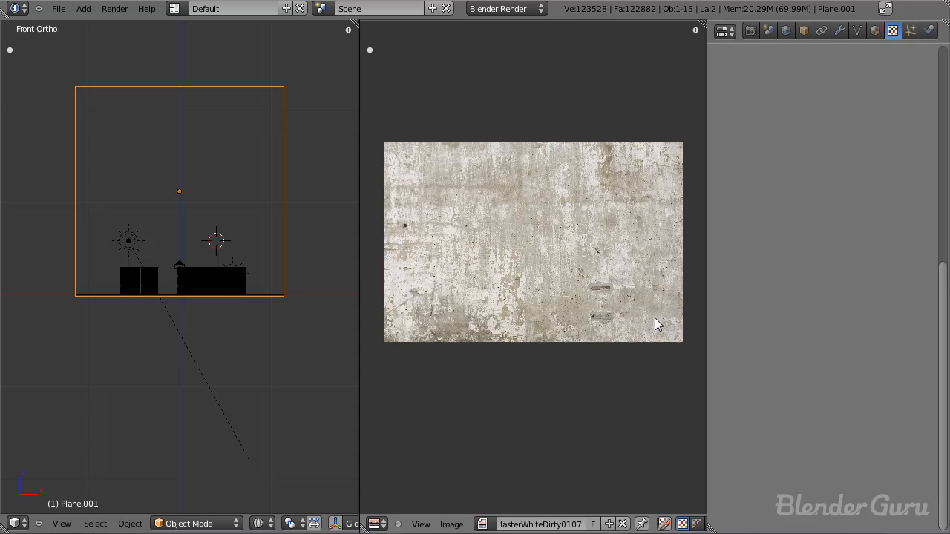
Step: Scale the back wall along its local Y axis until its proportions match the plaster image
{"action": "scroll", "coordinate": [310, 321], "scroll_direction": "up", "scroll_amount": 1}
{"action": "scroll", "coordinate": [297, 328], "scroll_direction": "down", "scroll_amount": 3}
{"action": "key", "text": "s"}
{"action": "key", "text": "y"}
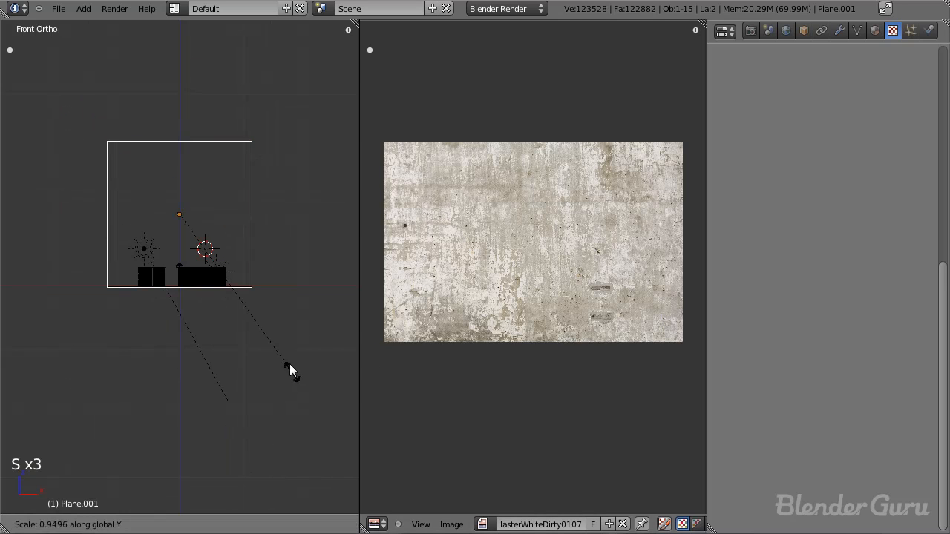
{"action": "key", "text": "x"}
{"action": "key", "text": "y"}
{"action": "key", "text": "x"}
{"action": "key", "text": "y"}
{"action": "key", "text": "y"}
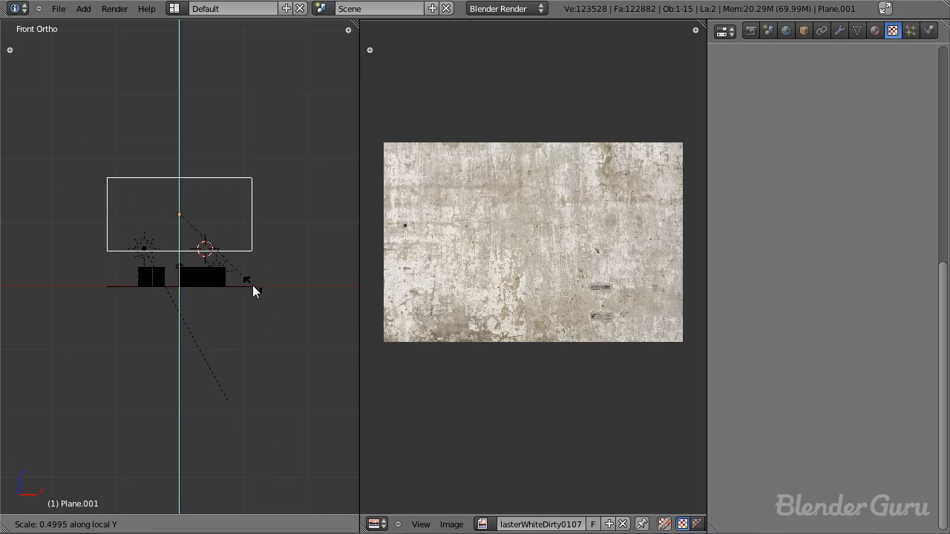
{"action": "left_click", "coordinate": [280, 338]}
{"action": "key", "text": "s"}
{"action": "key", "text": "s"}
{"action": "key", "text": "s"}
{"action": "key", "text": "s"}
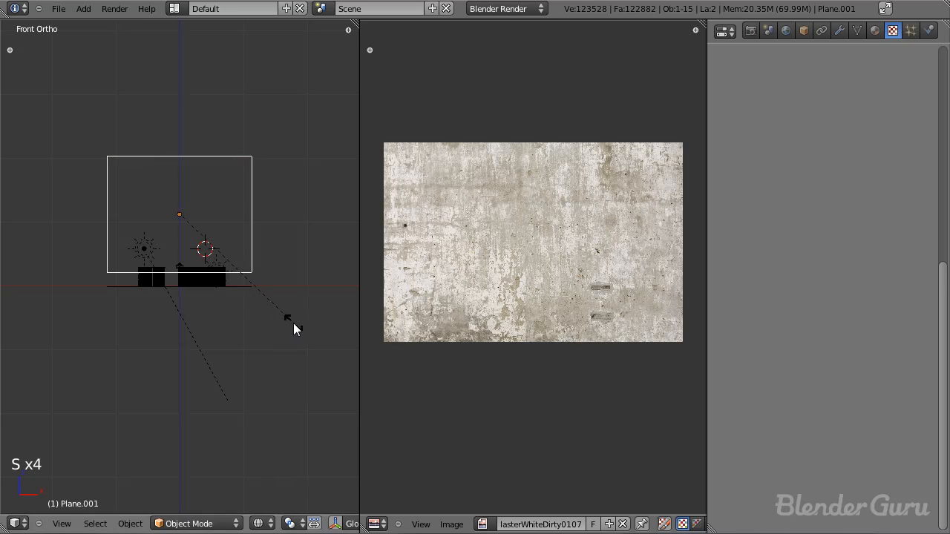
{"action": "key", "text": "y"}
{"action": "left_click", "coordinate": [270, 305]}
{"action": "scroll", "coordinate": [270, 305], "scroll_direction": "up", "scroll_amount": 1}
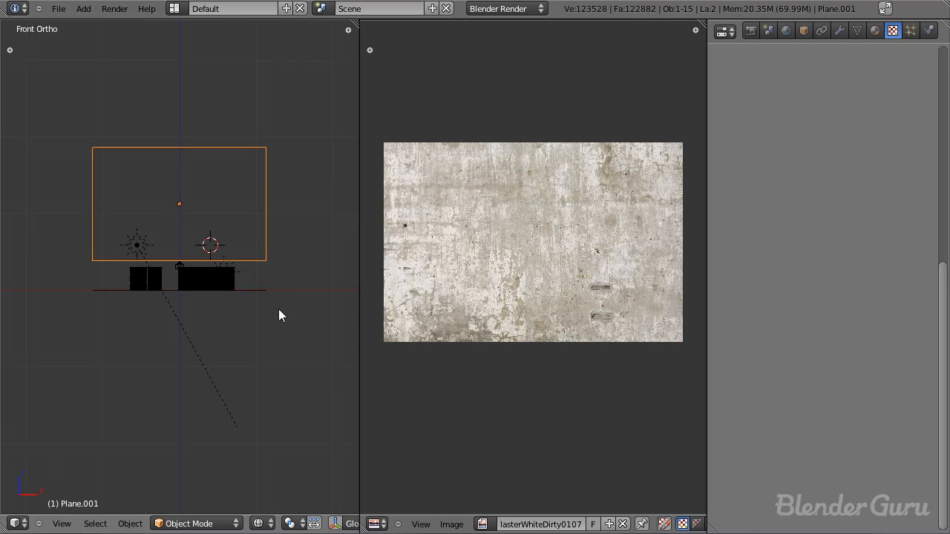
Step: Scale the back wall uniformly to fit behind the barrels and lower its bottom edge to floor level
{"action": "middle_click_drag", "start_coordinate": [272, 257], "coordinate": [254, 278], "text": "shift"}
{"action": "key", "text": "s"}
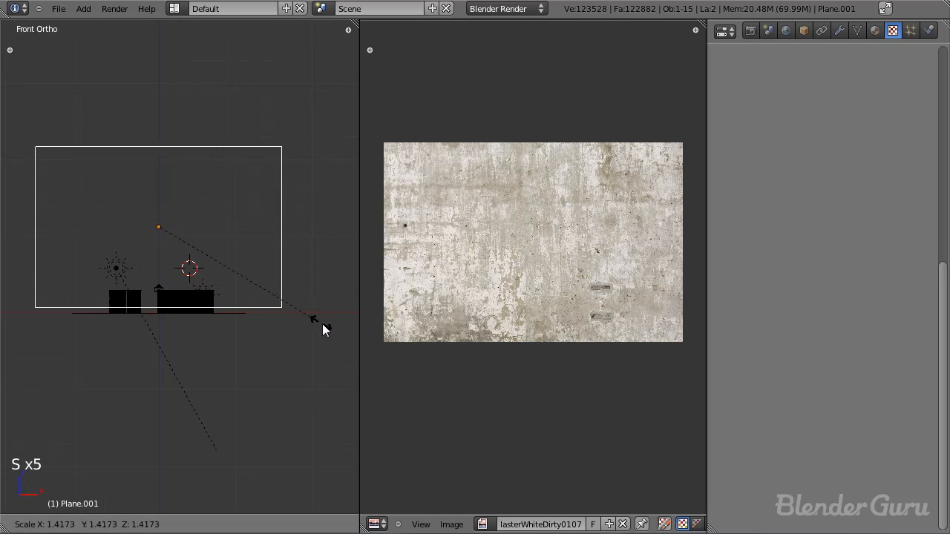
{"action": "right_click", "coordinate": [329, 328]}
{"action": "key", "text": "s"}
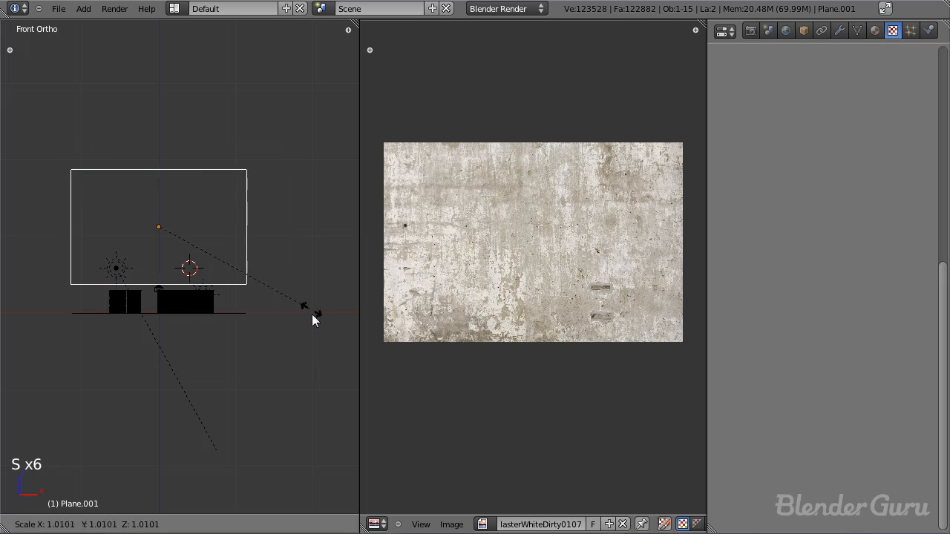
{"action": "left_click", "coordinate": [366, 386]}
{"action": "key", "text": "s"}
{"action": "left_click", "coordinate": [249, 235]}
{"action": "key", "text": "g"}
{"action": "left_click", "coordinate": [253, 270]}
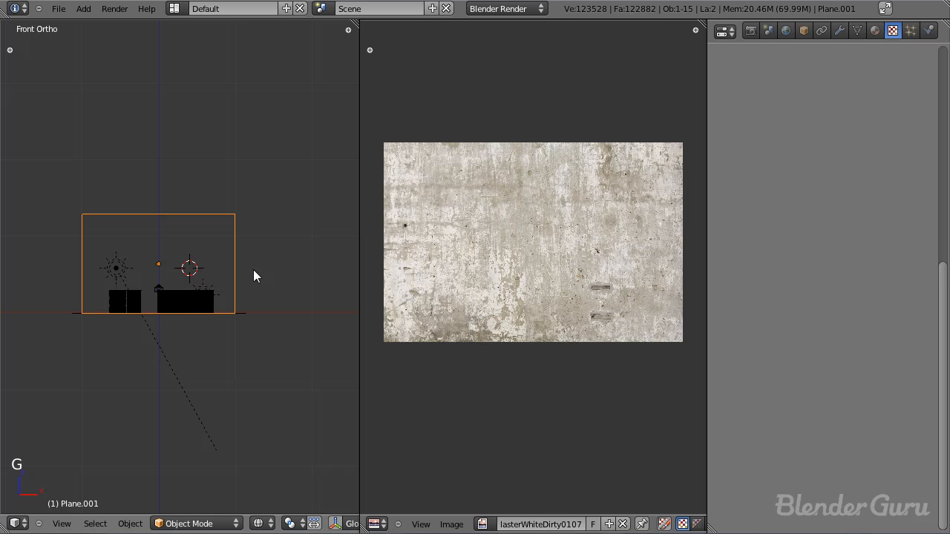
{"action": "key", "text": "s"}
{"action": "left_click", "coordinate": [270, 274]}
{"action": "key", "text": "g"}
{"action": "middle_click", "coordinate": [269, 272]}
{"action": "left_click", "coordinate": [269, 271]}
Step: In camera view, scale the back wall to about 0.82 so it just spans the camera frame, and lower it to the floor
{"action": "middle_click_drag", "start_coordinate": [269, 271], "coordinate": [217, 303]}
{"action": "key", "text": "KP_0"}
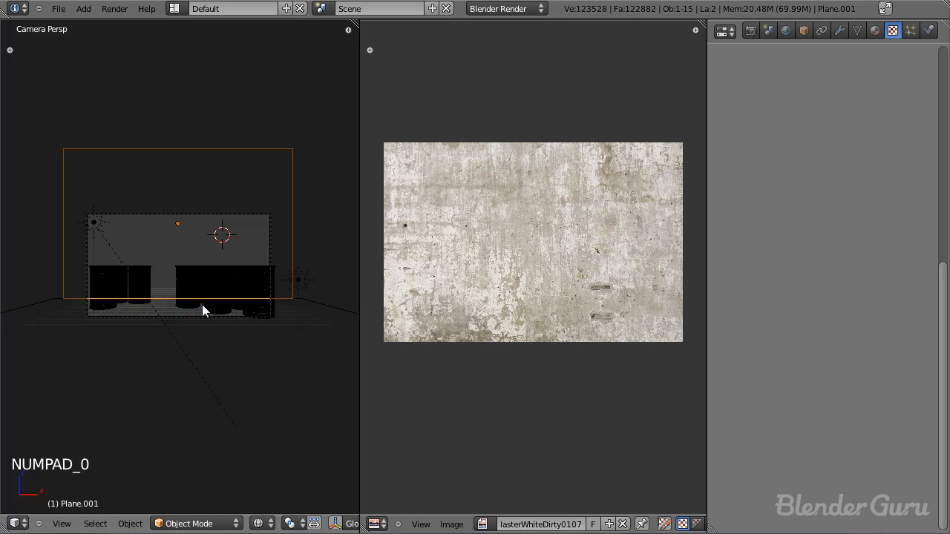
{"action": "key", "text": "s"}
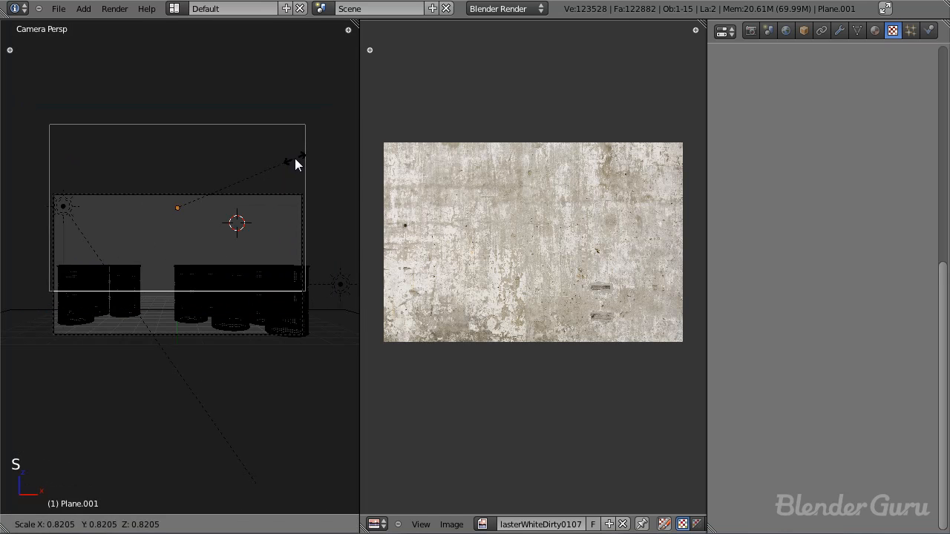
{"action": "left_click", "coordinate": [295, 158]}
{"action": "key", "text": "g"}
{"action": "middle_click", "coordinate": [295, 164]}
{"action": "right_click", "coordinate": [297, 180]}
{"action": "key", "text": "g"}
{"action": "middle_click", "coordinate": [298, 182]}
{"action": "right_click", "coordinate": [300, 189]}
{"action": "key", "text": "g"}
{"action": "left_click", "coordinate": [301, 179]}
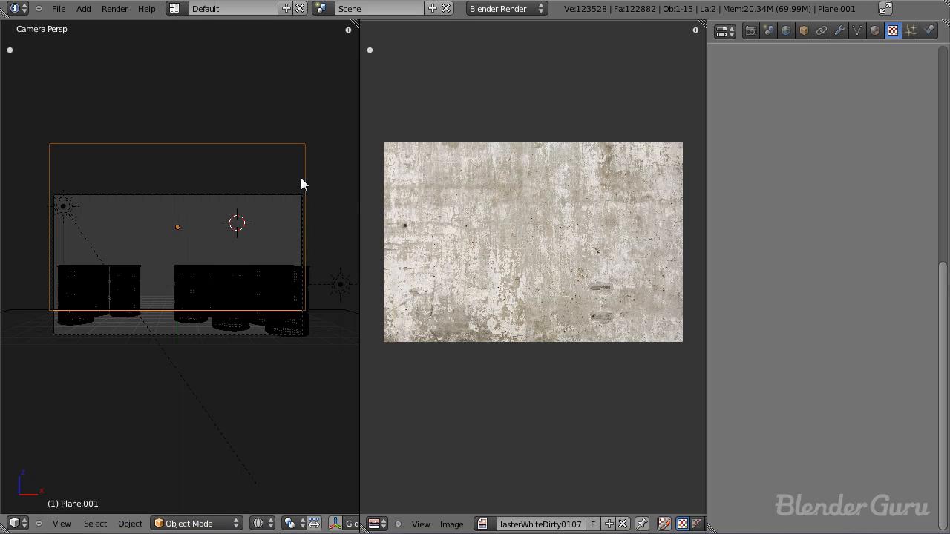
Step: Check the floor plane from above, reselect the back wall and give it a new material
{"action": "right_click", "coordinate": [297, 310]}
{"action": "scroll", "coordinate": [289, 309], "scroll_direction": "down", "scroll_amount": 3}
{"action": "key", "text": "KP_7"}
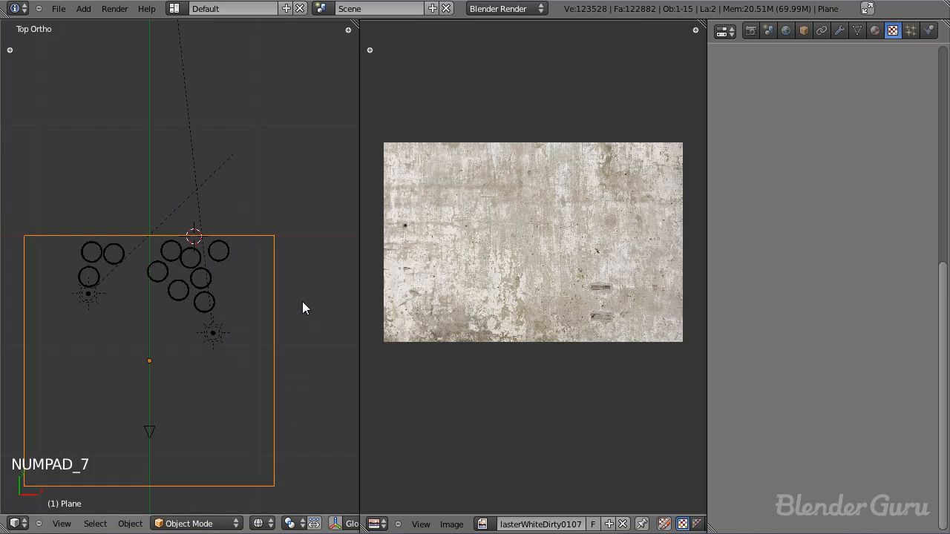
{"action": "middle_click_drag", "start_coordinate": [222, 250], "coordinate": [218, 227]}
{"action": "right_click", "coordinate": [218, 227]}
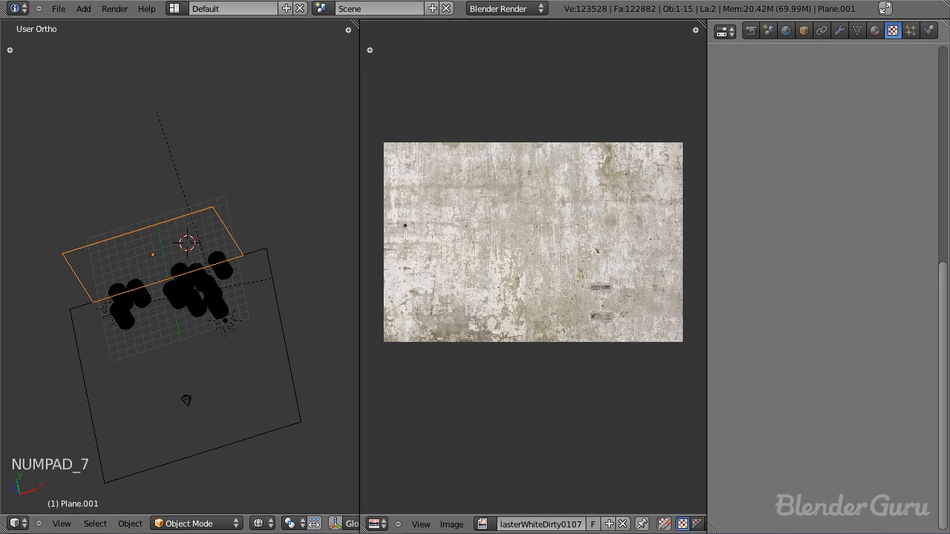
{"action": "left_click", "coordinate": [880, 30]}
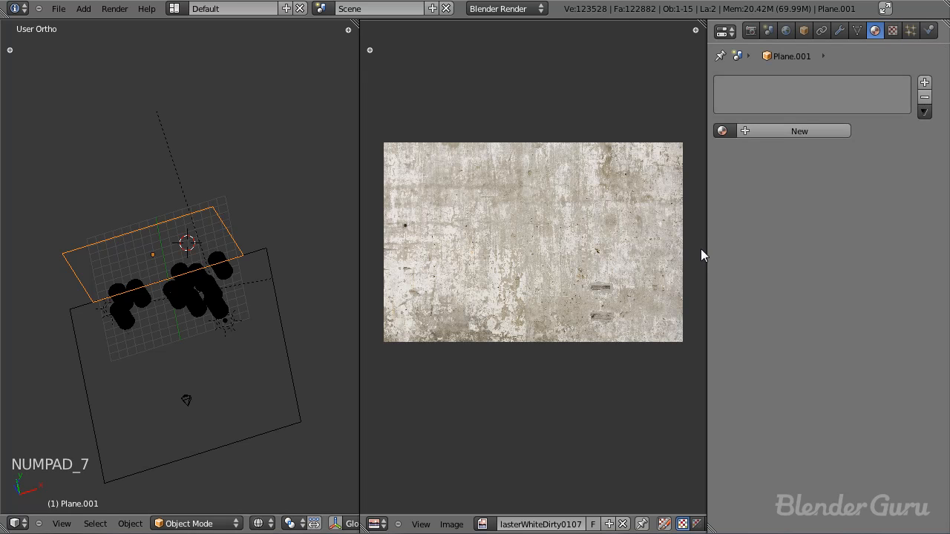
{"action": "left_click", "coordinate": [806, 131]}
Step: Add an Image or Movie texture to the wall's material using the loaded PlasterWhiteDirty0107 image
{"action": "left_click", "coordinate": [892, 30]}
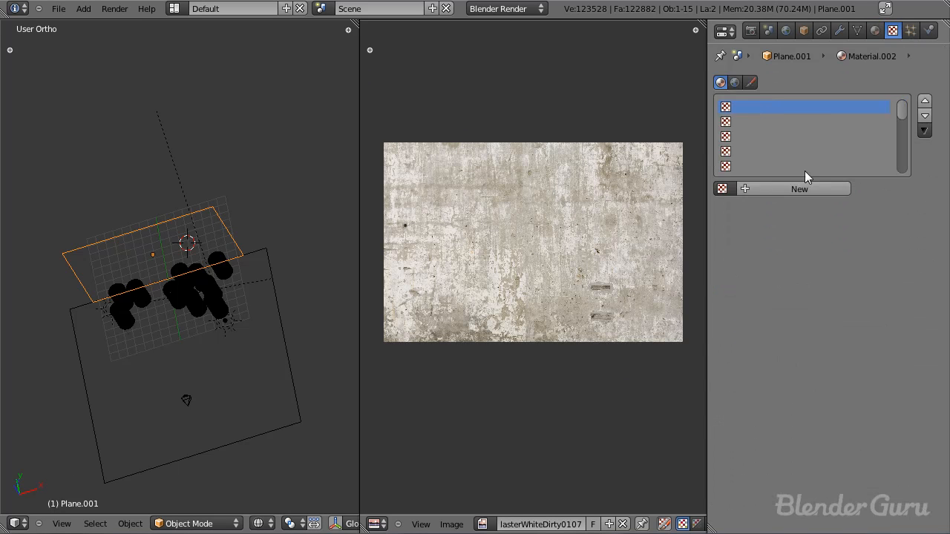
{"action": "left_click", "coordinate": [805, 189]}
{"action": "left_click", "coordinate": [811, 207]}
{"action": "left_click", "coordinate": [816, 305]}
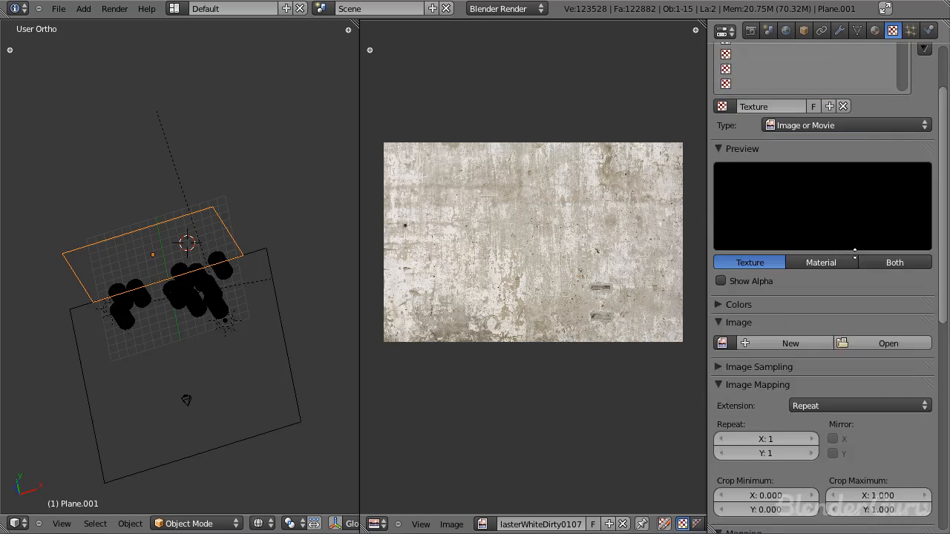
{"action": "scroll", "coordinate": [742, 311], "scroll_direction": "down", "scroll_amount": 2}
{"action": "left_click", "coordinate": [722, 301]}
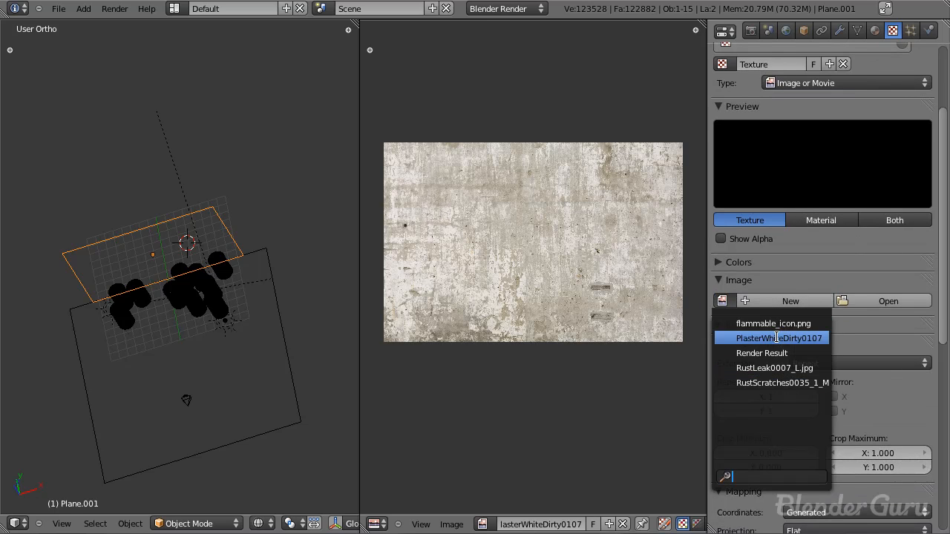
{"action": "left_click", "coordinate": [772, 338]}
Step: Enable the plaster texture's Normal influence and set it to 0.06
{"action": "scroll", "coordinate": [796, 297], "scroll_direction": "down", "scroll_amount": 5}
{"action": "scroll", "coordinate": [795, 296], "scroll_direction": "down", "scroll_amount": 8}
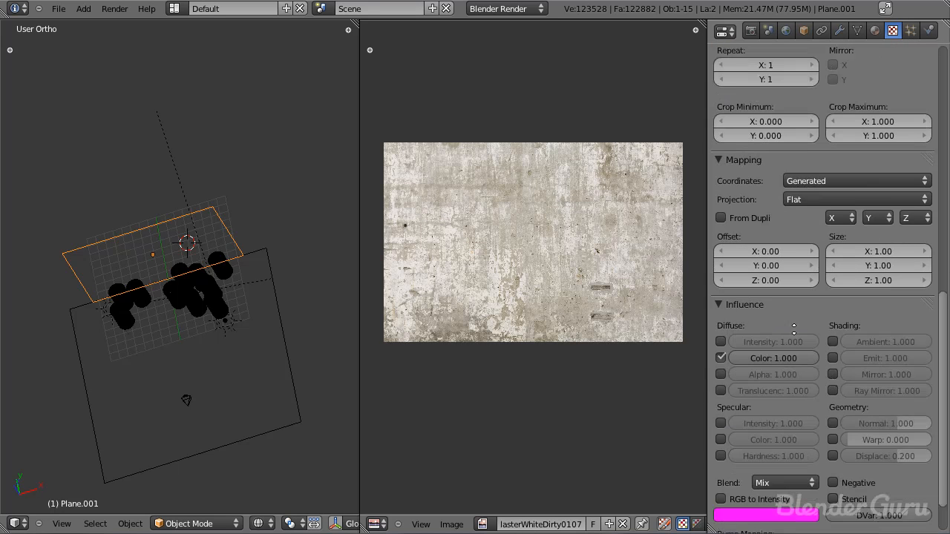
{"action": "left_click", "coordinate": [832, 401]}
{"action": "left_click_drag", "start_coordinate": [878, 399], "coordinate": [870, 401]}
{"action": "left_click", "coordinate": [891, 401]}
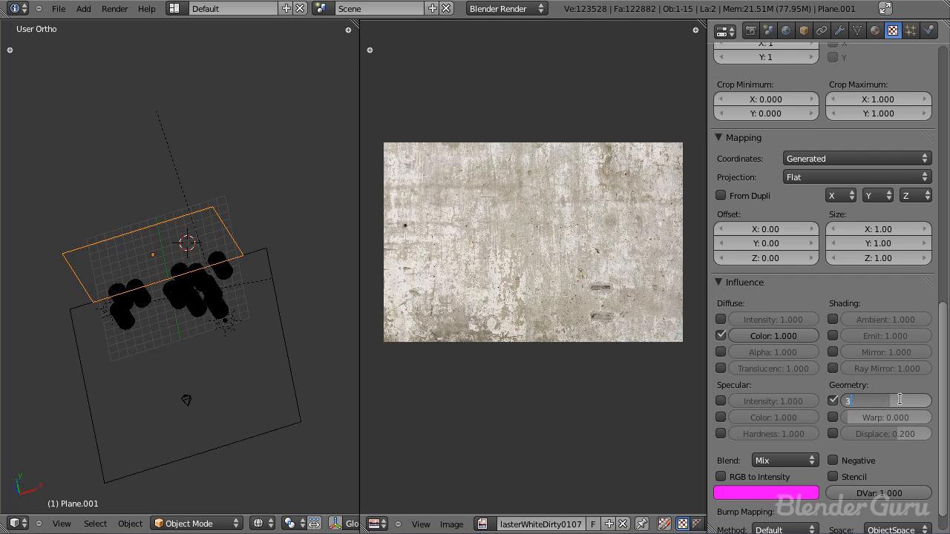
{"action": "type", "text": ".06"}
{"action": "key", "text": "Return"}
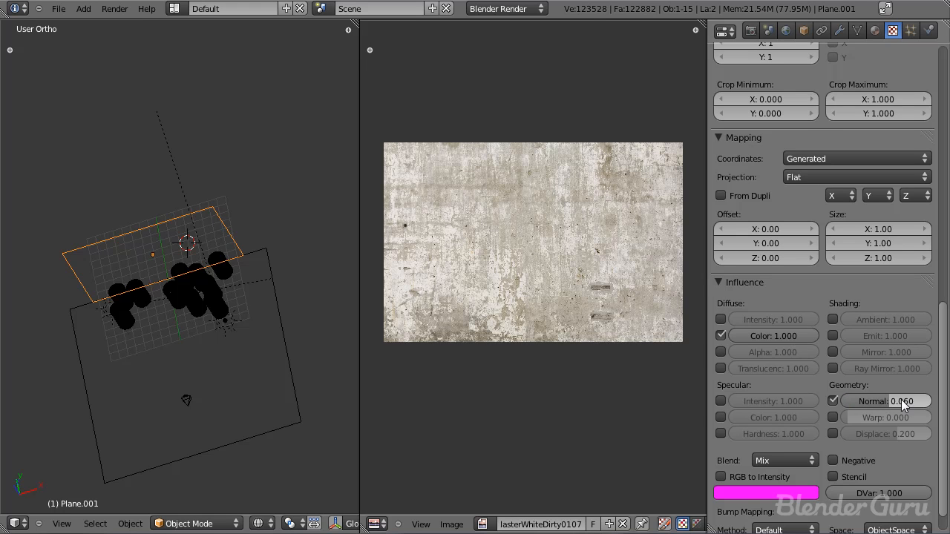
Step: Save the file and render the camera view to check the plaster wall behind the barrels
{"action": "scroll", "coordinate": [876, 112], "scroll_direction": "up", "scroll_amount": 18}
{"action": "key", "text": "ctrl+s"}
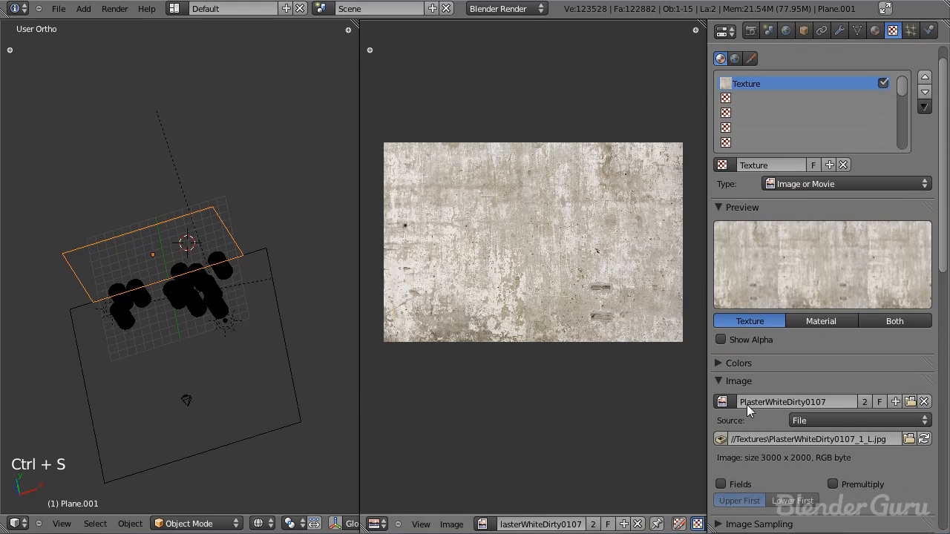
{"action": "scroll", "coordinate": [836, 454], "scroll_direction": "down", "scroll_amount": 8}
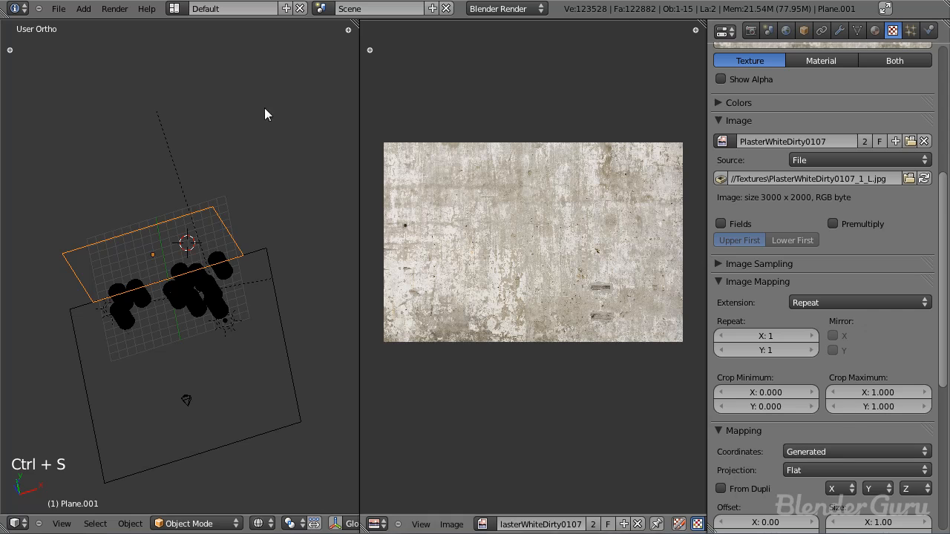
{"action": "key", "text": "KP_0"}
{"action": "key", "text": "ctrl+s"}
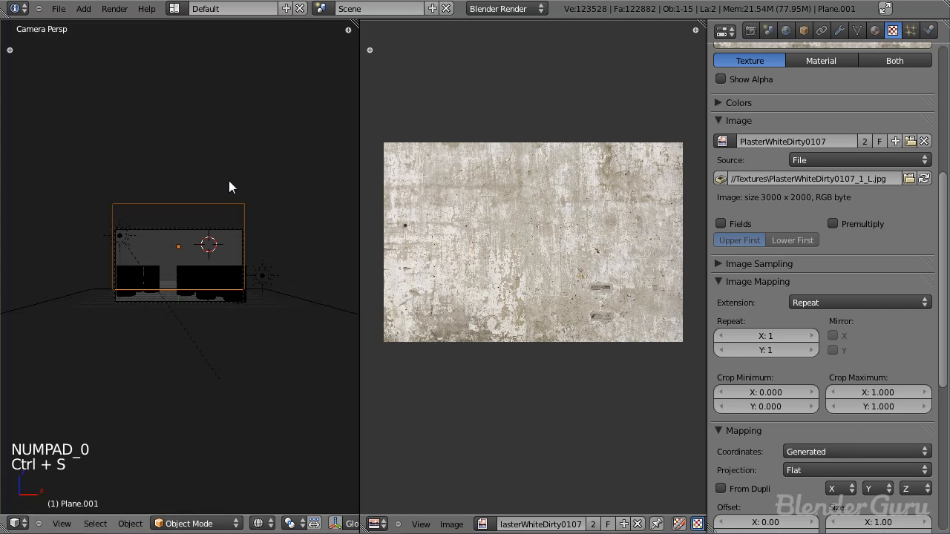
{"action": "key", "text": "F12"}
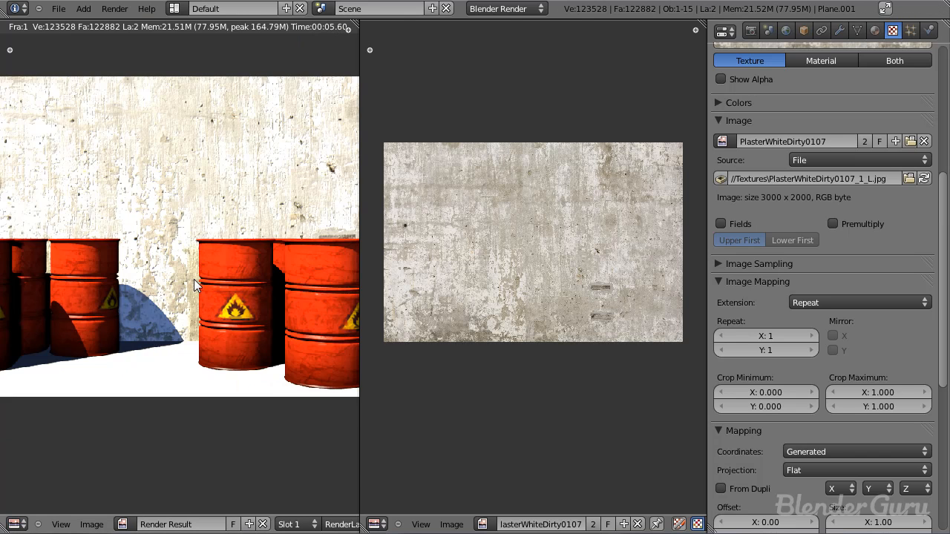
{"action": "key", "text": "Escape"}
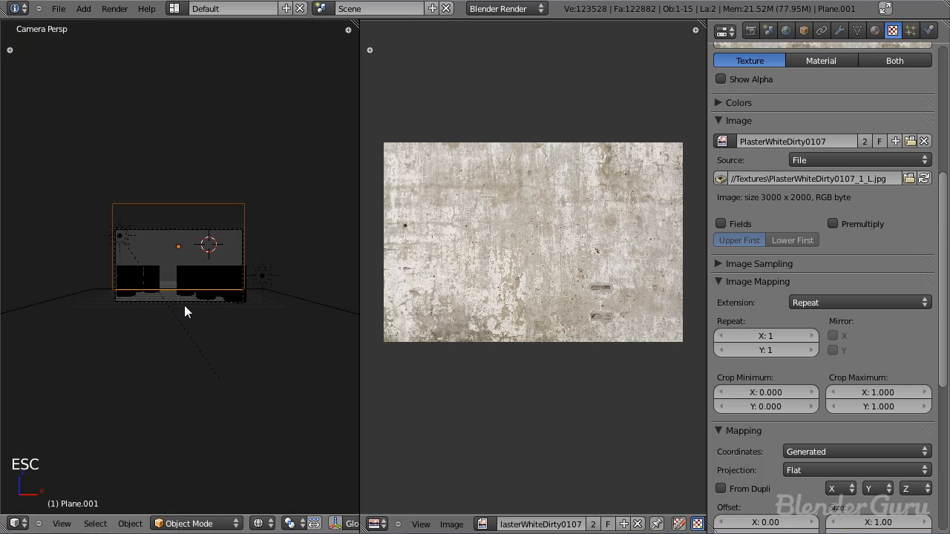
Step: Scale the floor plane down and move it along Y until its back edge meets the wall in camera view
{"action": "scroll", "coordinate": [310, 323], "scroll_direction": "up", "scroll_amount": 3}
{"action": "key", "text": "s"}
{"action": "key", "text": "s"}
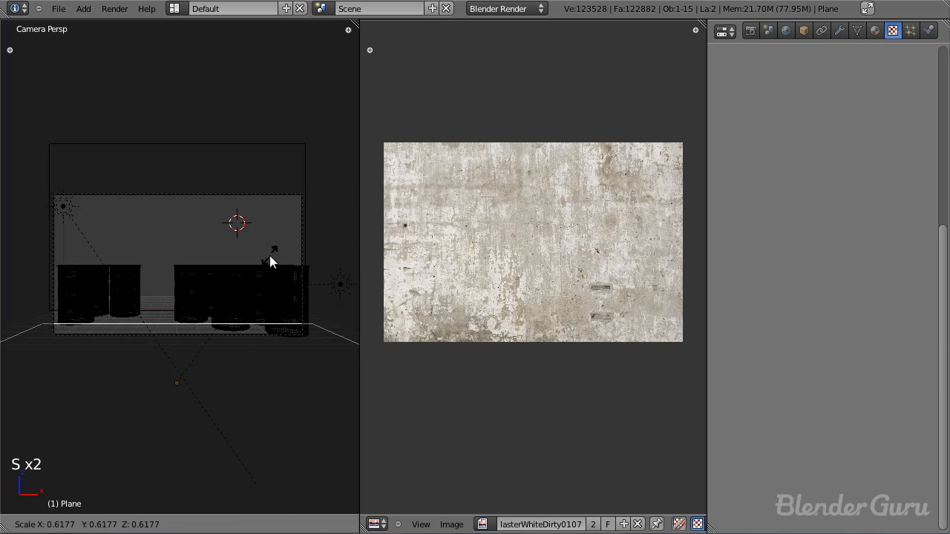
{"action": "left_click", "coordinate": [292, 290]}
{"action": "key", "text": "g"}
{"action": "key", "text": "y"}
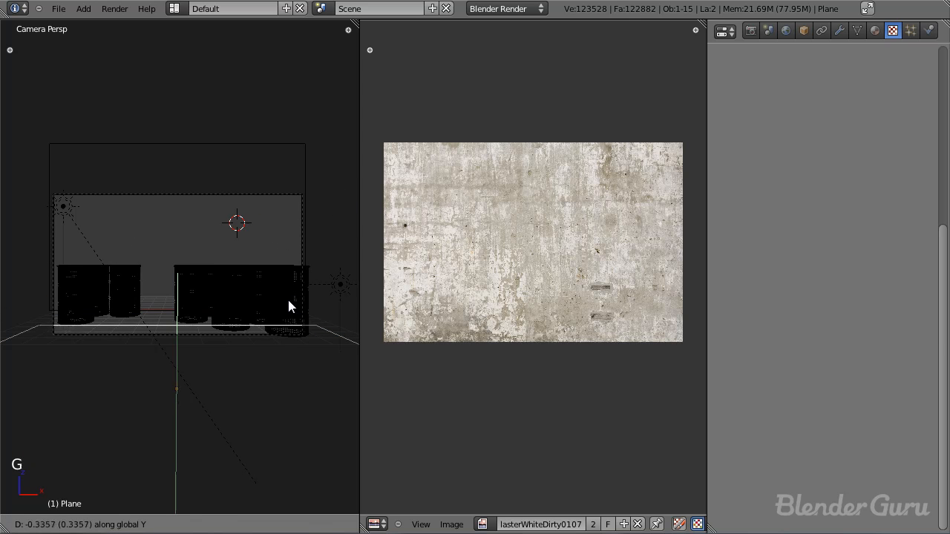
{"action": "left_click", "coordinate": [284, 349]}
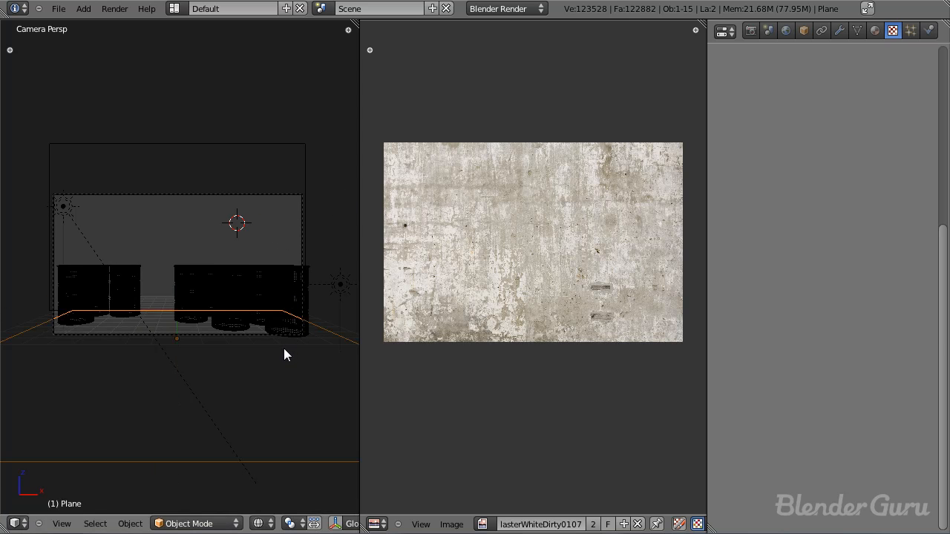
Step: In top view, resize the floor plane and slide it along Y to line its back edge up with the wall
{"action": "key", "text": "KP_7"}
{"action": "scroll", "coordinate": [284, 349], "scroll_direction": "up", "scroll_amount": 5}
{"action": "key", "text": "g"}
{"action": "key", "text": "y"}
{"action": "left_click", "coordinate": [255, 316]}
{"action": "scroll", "coordinate": [270, 313], "scroll_direction": "up", "scroll_amount": 2}
{"action": "scroll", "coordinate": [274, 313], "scroll_direction": "down", "scroll_amount": 3}
{"action": "key", "text": "s"}
{"action": "left_click", "coordinate": [283, 310]}
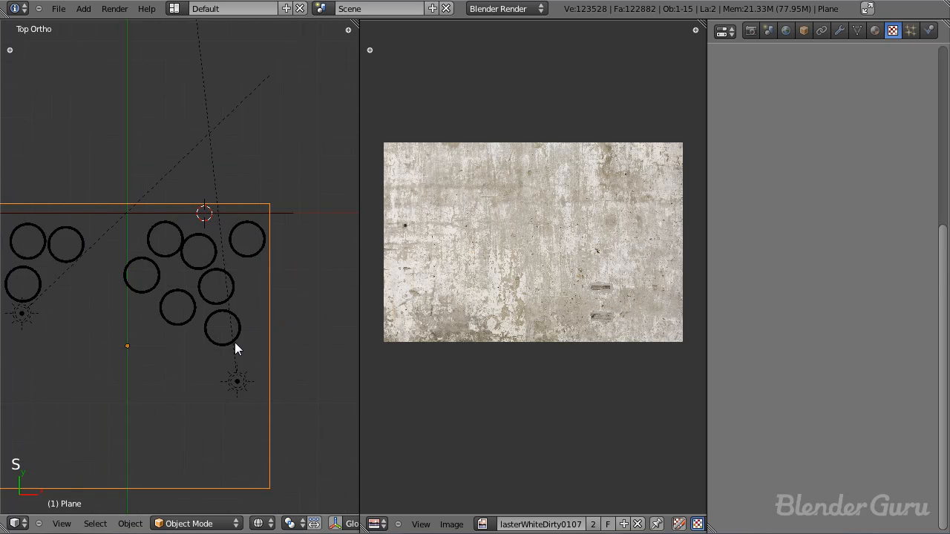
{"action": "key", "text": "g"}
{"action": "key", "text": "y"}
{"action": "left_click", "coordinate": [236, 350]}
Step: Enlarge the floor plane beyond the camera frame, realign its back edge with the wall along Y, and show the shaded camera view
{"action": "key", "text": "KP_0"}
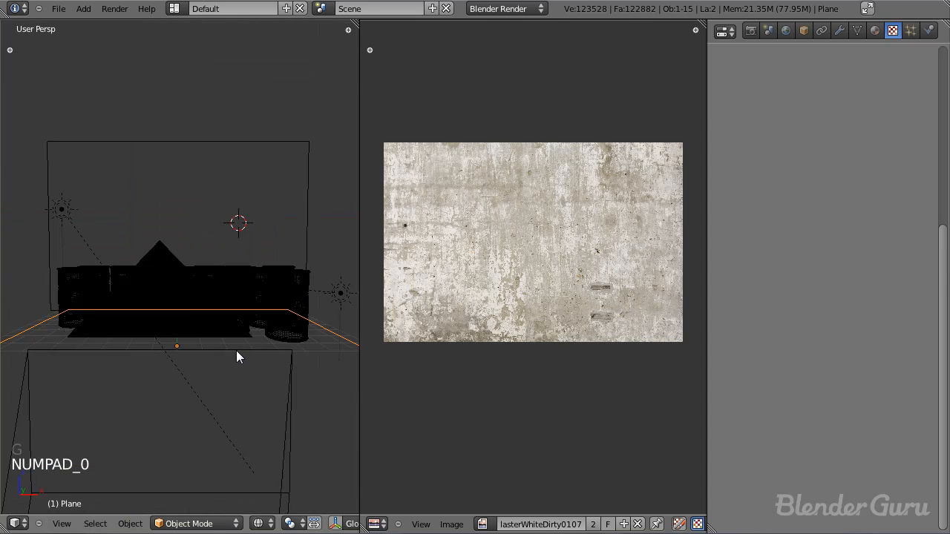
{"action": "key", "text": "z"}
{"action": "key", "text": "s"}
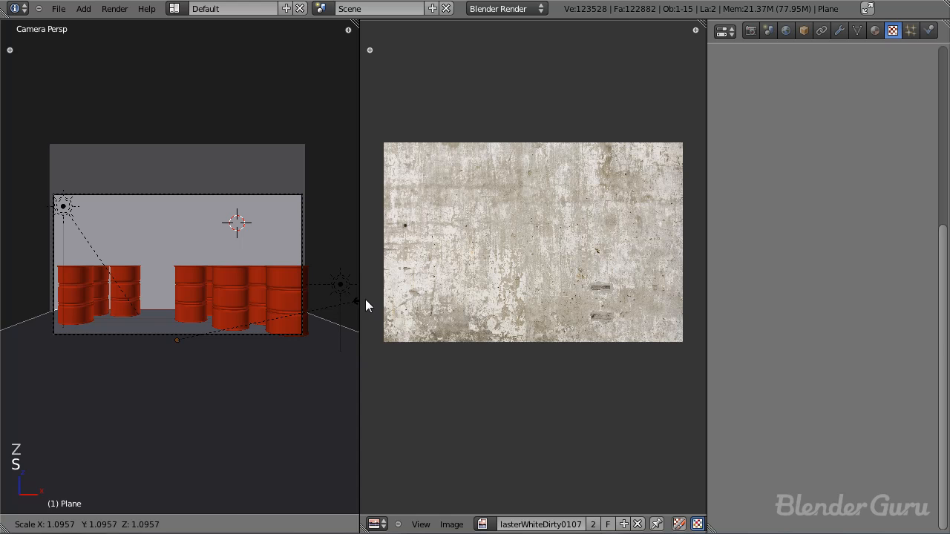
{"action": "left_click", "coordinate": [369, 306]}
{"action": "key", "text": "KP_7"}
{"action": "key", "text": "z"}
{"action": "key", "text": "g"}
{"action": "key", "text": "y"}
{"action": "left_click", "coordinate": [275, 265]}
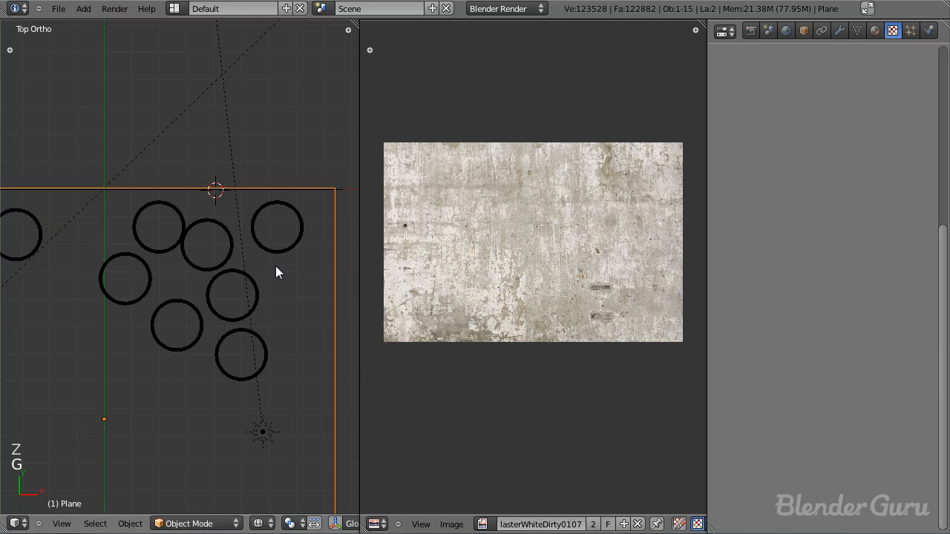
{"action": "key", "text": "KP_0"}
{"action": "key", "text": "z"}
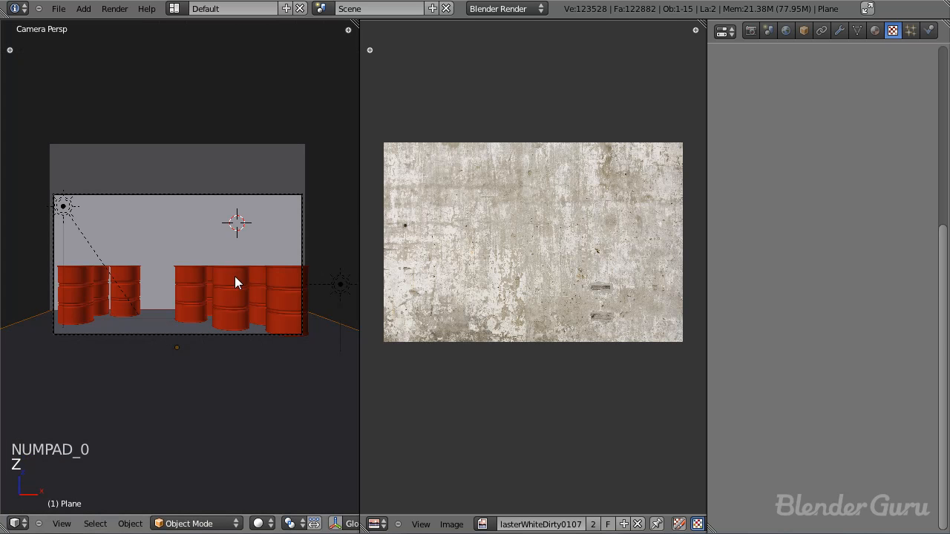
Step: Check the floor plane's fit against the wall in top and camera views and save the file
{"action": "key", "text": "KP_7"}
{"action": "key", "text": "z"}
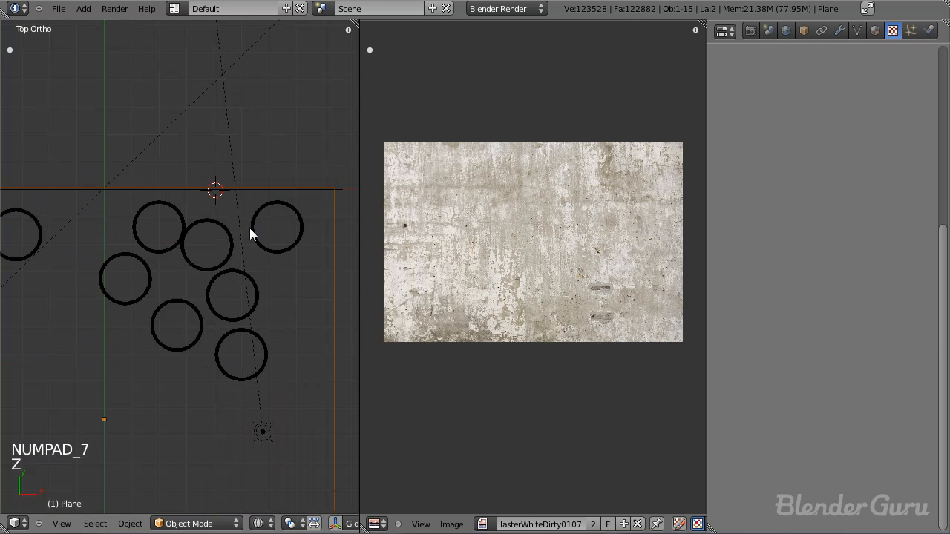
{"action": "key", "text": "KP_0"}
{"action": "key", "text": "a"}
{"action": "key", "text": "a"}
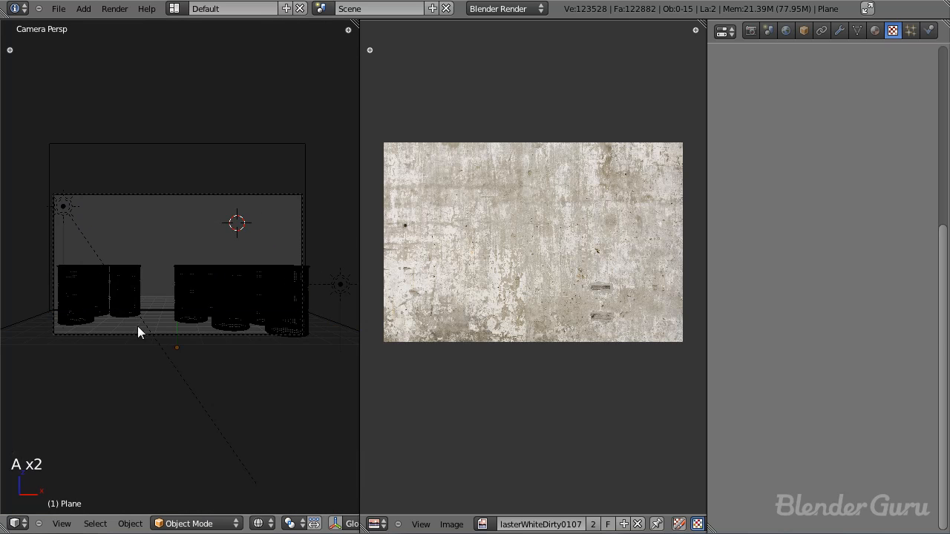
{"action": "scroll", "coordinate": [274, 264], "scroll_direction": "up", "scroll_amount": 2}
{"action": "scroll", "coordinate": [273, 267], "scroll_direction": "down", "scroll_amount": 3}
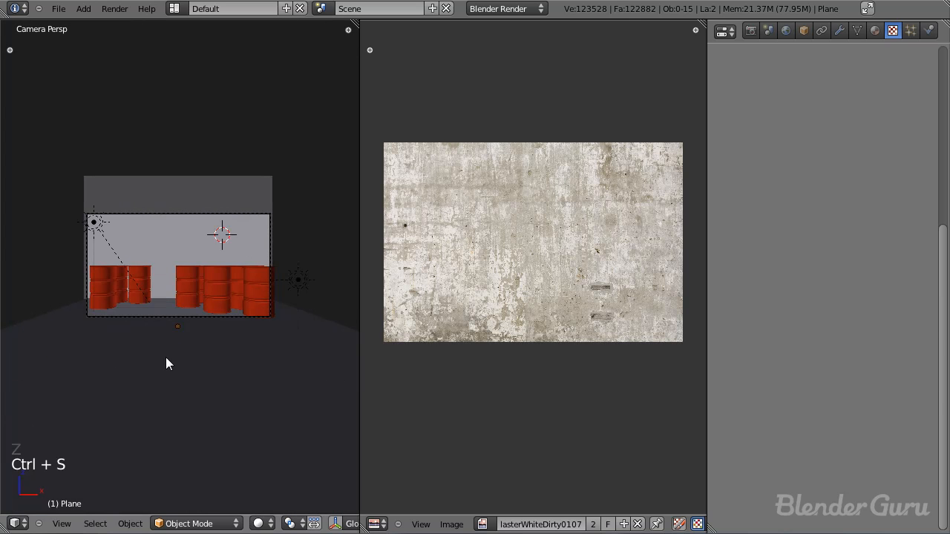
{"action": "key", "text": "Tab"}
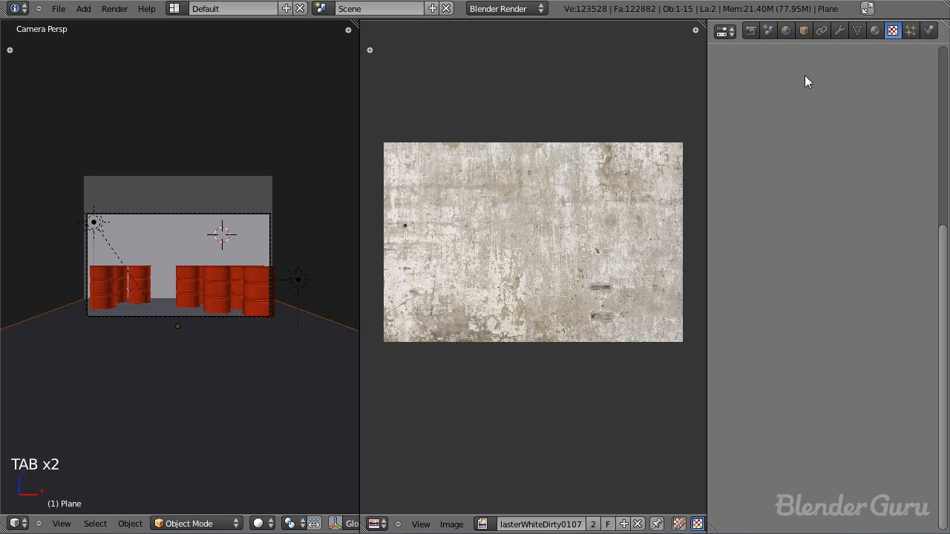
Step: Start opening a new image in the image editor and browse the project textures and the Documents folder as thumbnails
{"action": "left_click", "coordinate": [452, 524]}
{"action": "left_click", "coordinate": [451, 524]}
{"action": "left_click", "coordinate": [468, 498]}
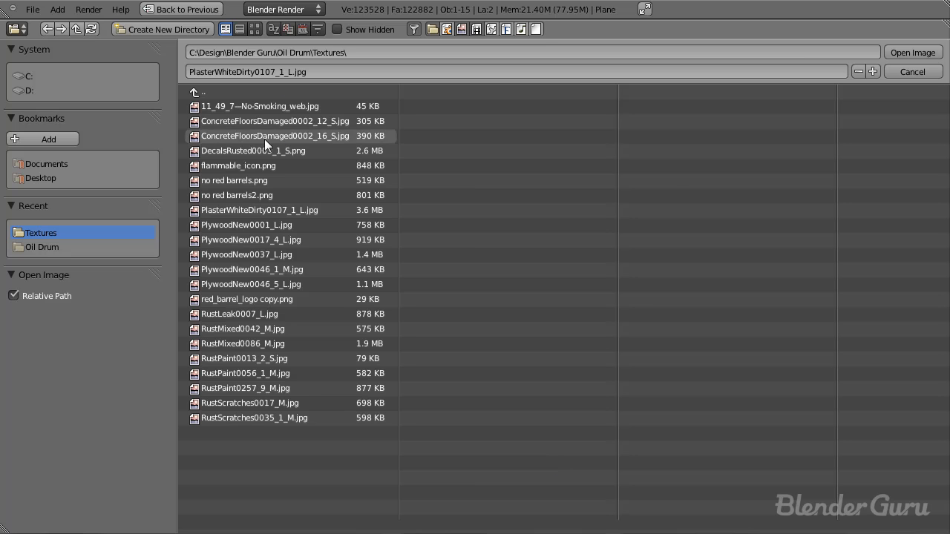
{"action": "left_click", "coordinate": [253, 30]}
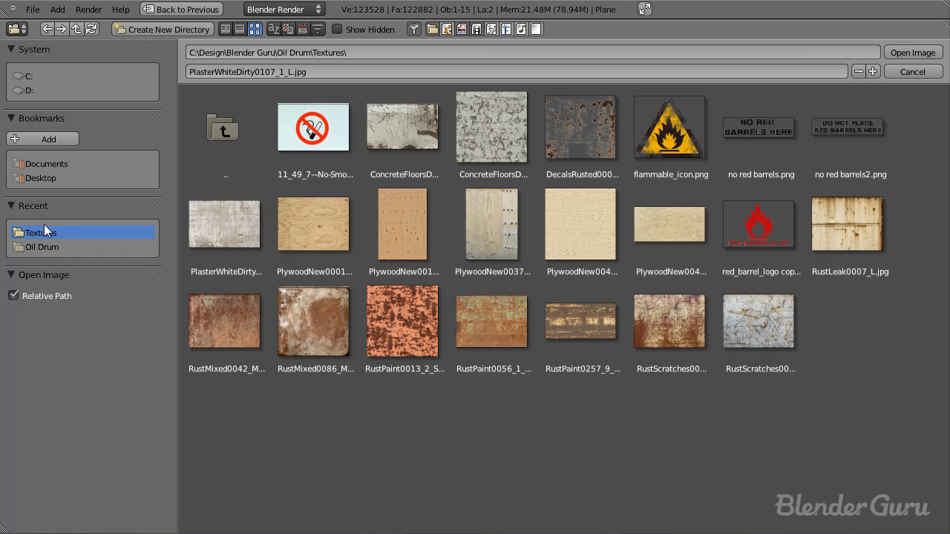
{"action": "left_click", "coordinate": [57, 165]}
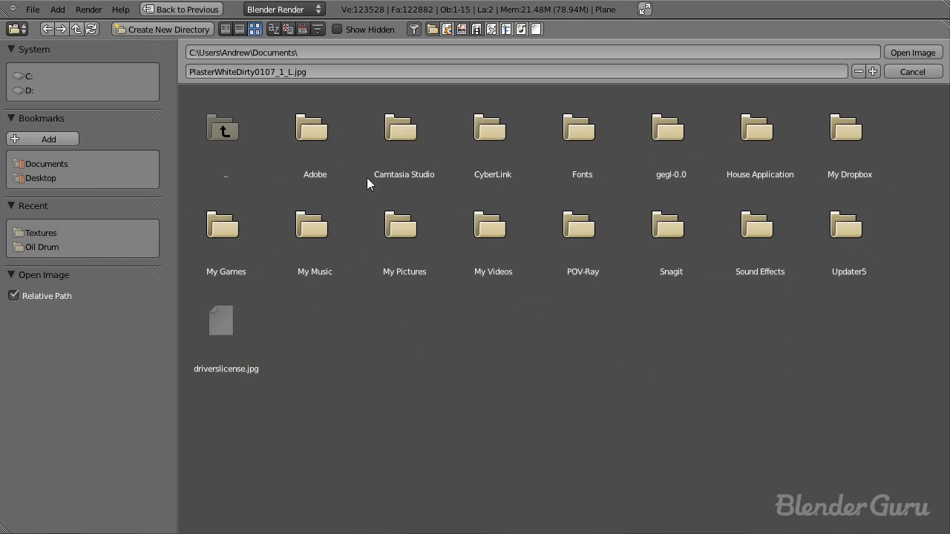
{"action": "left_click", "coordinate": [396, 242]}
Step: Browse from drive C: through the user's profile folder to the Textures folder inside Pictures
{"action": "left_click", "coordinate": [34, 77]}
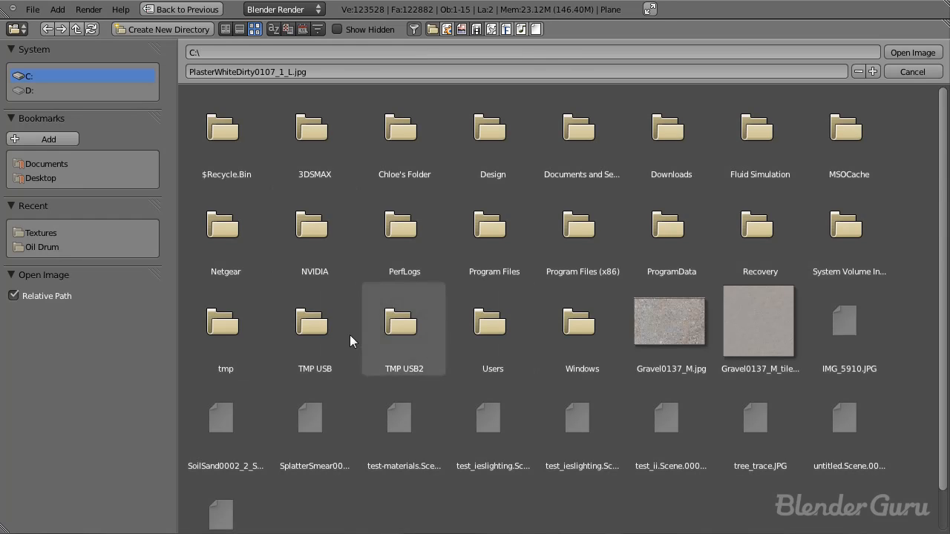
{"action": "left_click", "coordinate": [490, 323]}
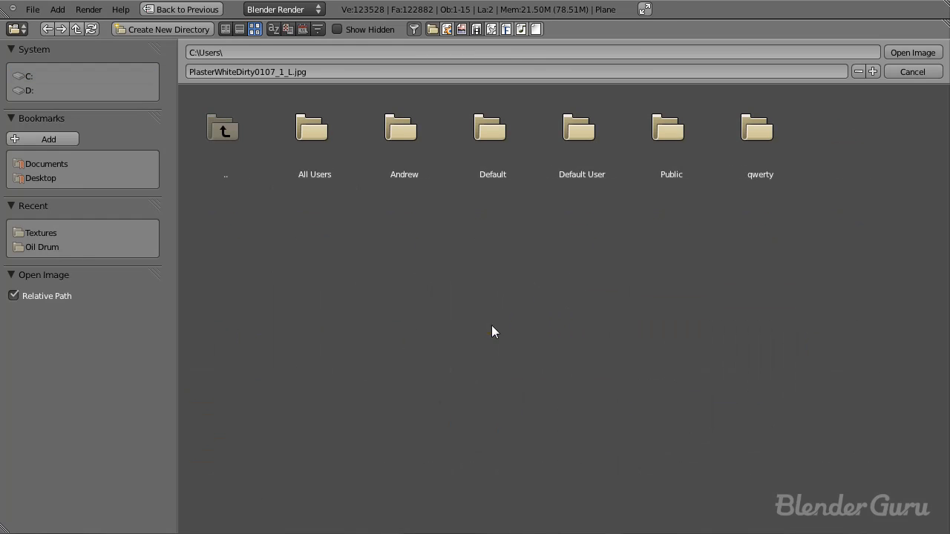
{"action": "left_click", "coordinate": [428, 141]}
{"action": "left_click", "coordinate": [244, 132]}
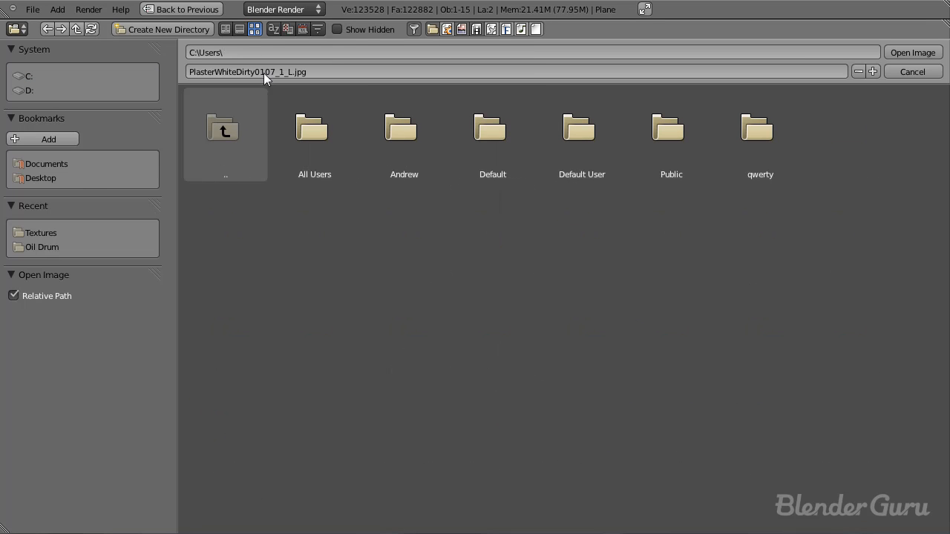
{"action": "left_click", "coordinate": [225, 29]}
{"action": "left_click", "coordinate": [251, 119]}
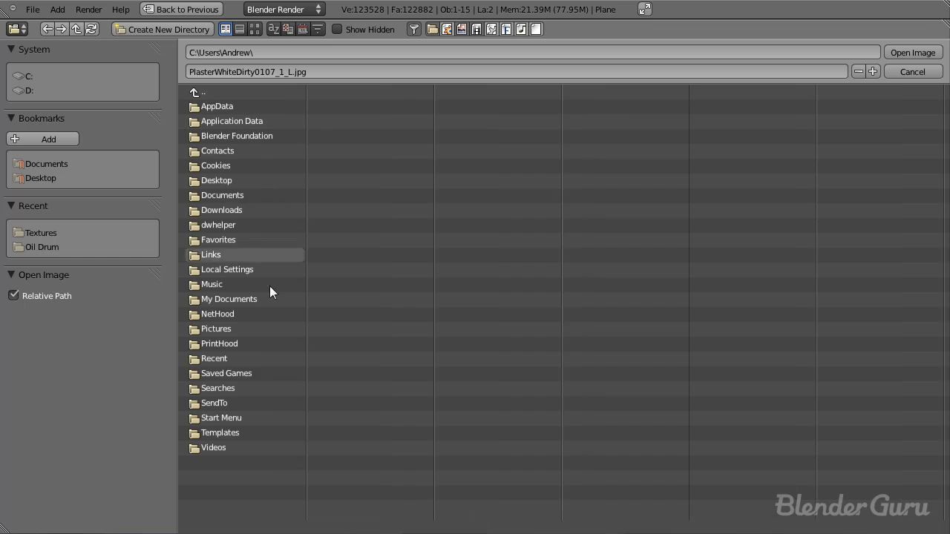
{"action": "left_click", "coordinate": [229, 330]}
{"action": "left_click", "coordinate": [512, 107]}
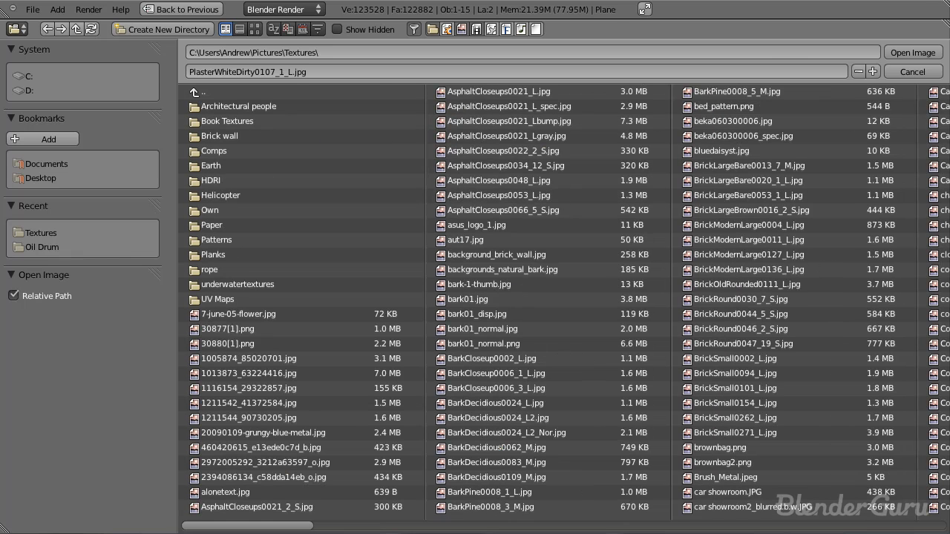
Step: Find the concrete images by thumbnail and open ConcreteDirty0108_L.jpg in the image editor
{"action": "left_click_drag", "start_coordinate": [287, 529], "coordinate": [473, 531]}
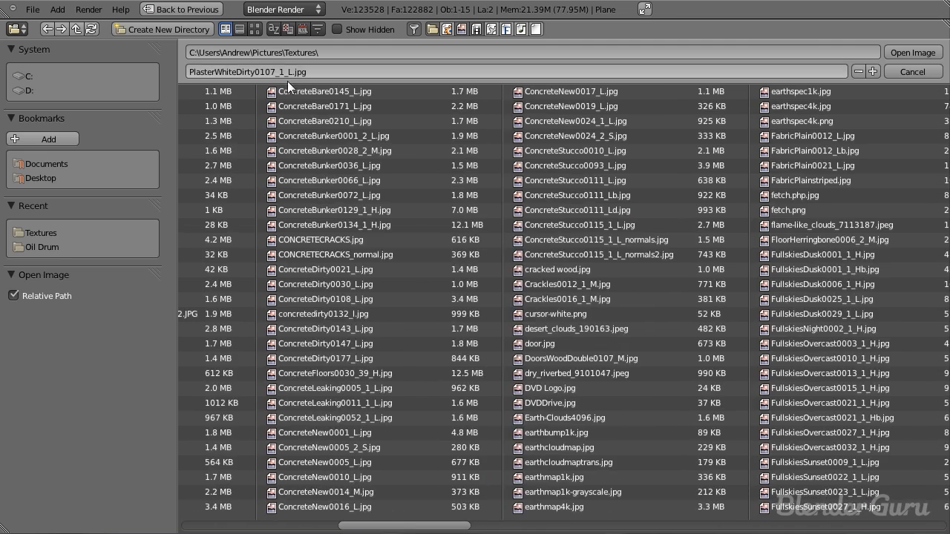
{"action": "left_click", "coordinate": [256, 28]}
{"action": "left_click_drag", "start_coordinate": [942, 104], "coordinate": [942, 225]}
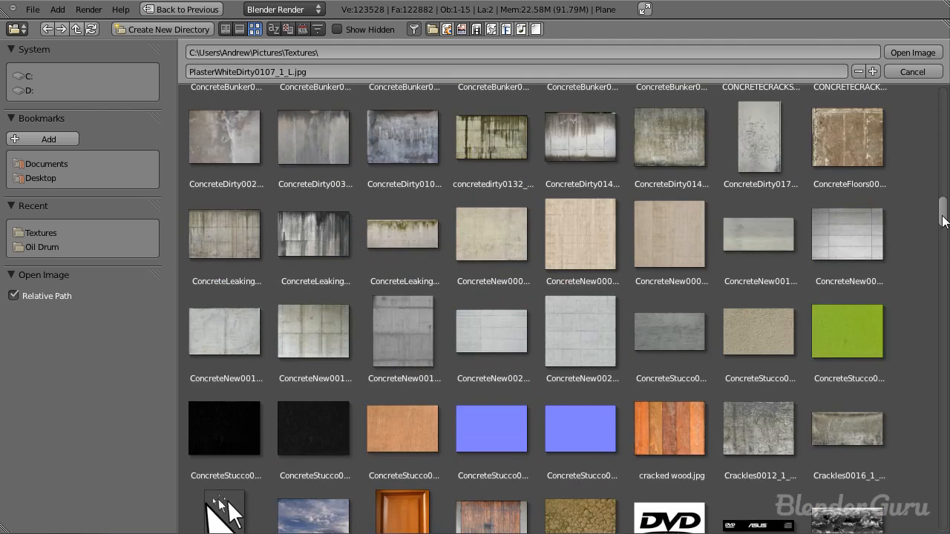
{"action": "left_click", "coordinate": [413, 173]}
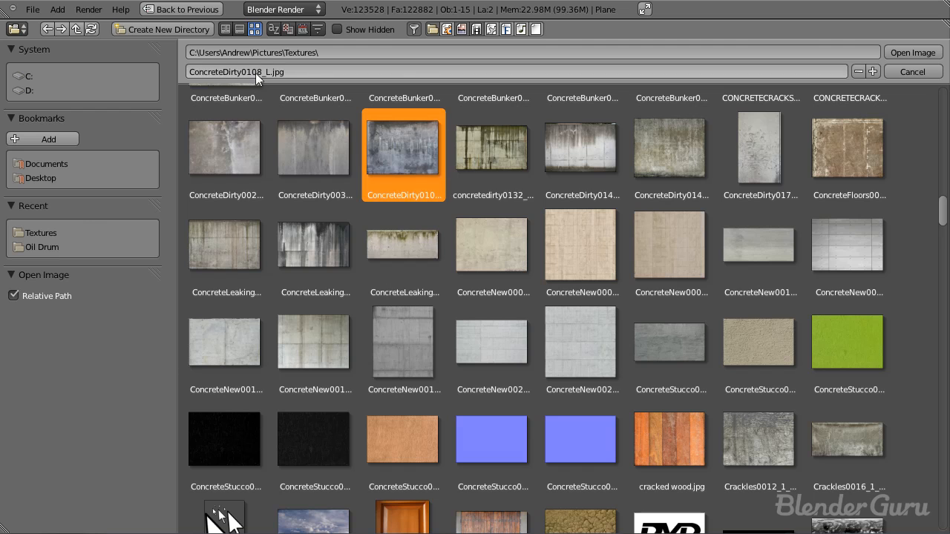
{"action": "left_click", "coordinate": [913, 52]}
{"action": "scroll", "coordinate": [560, 227], "scroll_direction": "up", "scroll_amount": 3}
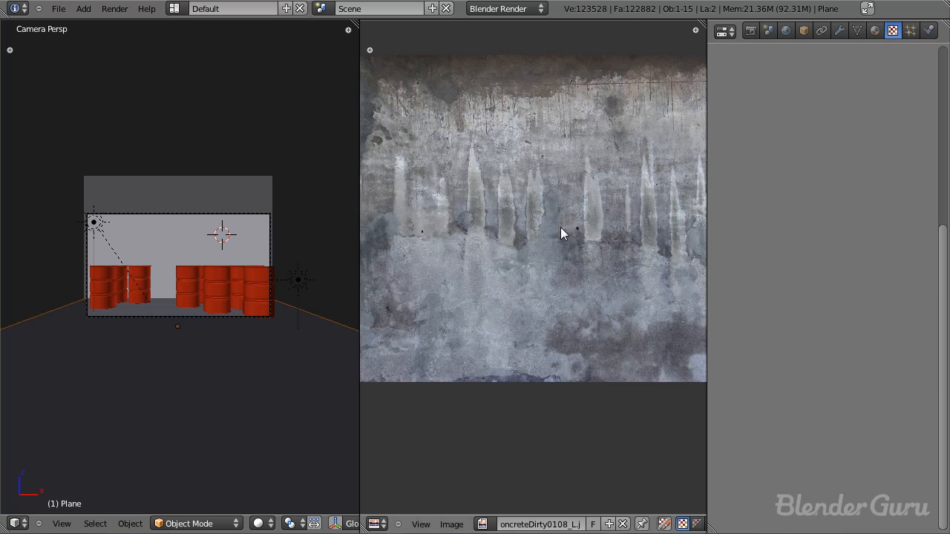
{"action": "scroll", "coordinate": [560, 227], "scroll_direction": "down", "scroll_amount": 2}
{"action": "scroll", "coordinate": [189, 341], "scroll_direction": "up", "scroll_amount": 2}
Step: In top view, scale the floor plane down along Y and slide it along Y towards the wall
{"action": "key", "text": "KP_7"}
{"action": "key", "text": "z"}
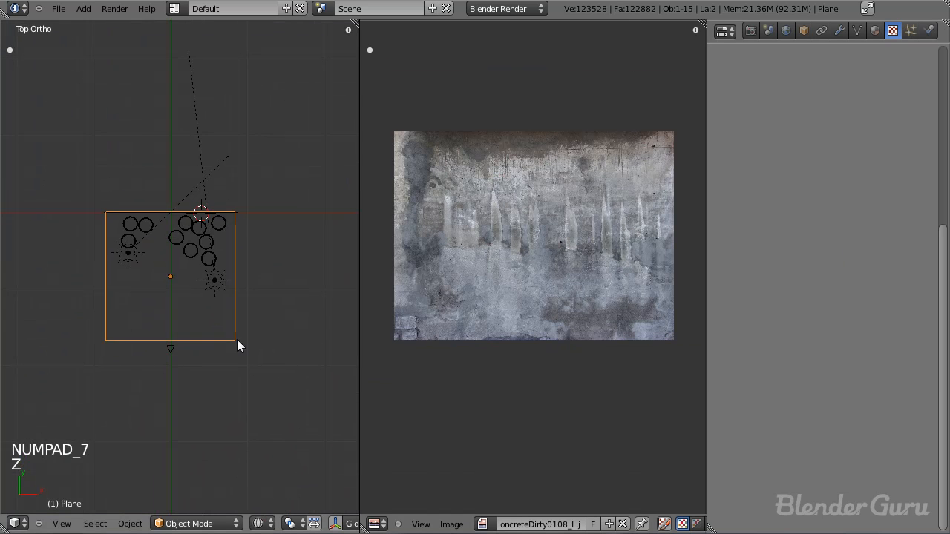
{"action": "key", "text": "s"}
{"action": "key", "text": "y"}
{"action": "left_click", "coordinate": [248, 371]}
{"action": "key", "text": "g"}
{"action": "key", "text": "y"}
{"action": "left_click", "coordinate": [250, 336]}
Step: Rescale the floor plane along Y to match the concrete image's proportions and align its back edge with the wall
{"action": "key", "text": "s"}
{"action": "key", "text": "y"}
{"action": "left_click", "coordinate": [254, 350]}
{"action": "key", "text": "g"}
{"action": "key", "text": "y"}
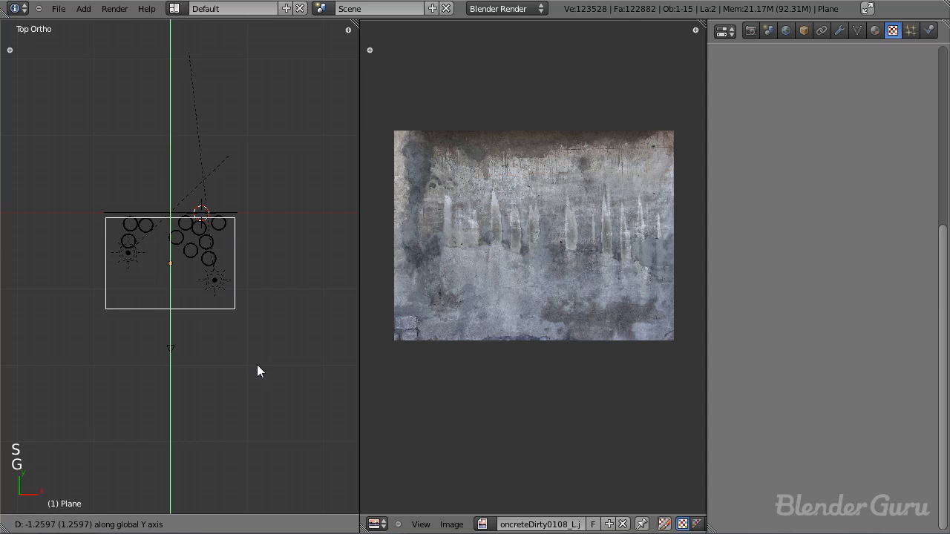
{"action": "left_click", "coordinate": [257, 359]}
{"action": "scroll", "coordinate": [255, 363], "scroll_direction": "up", "scroll_amount": 3}
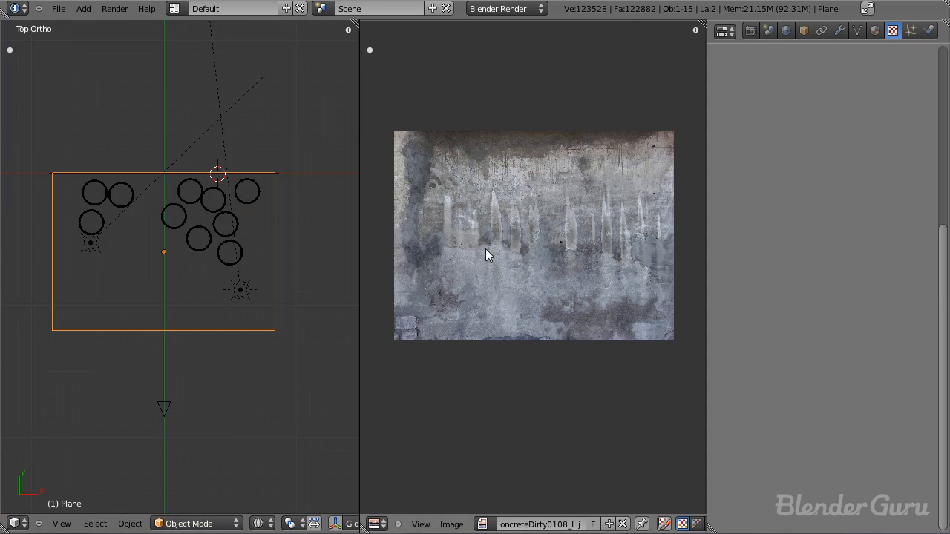
Step: Merge the image editor area into the 3D view and give the floor plane a new material
{"action": "left_click_drag", "start_coordinate": [359, 23], "coordinate": [397, 56]}
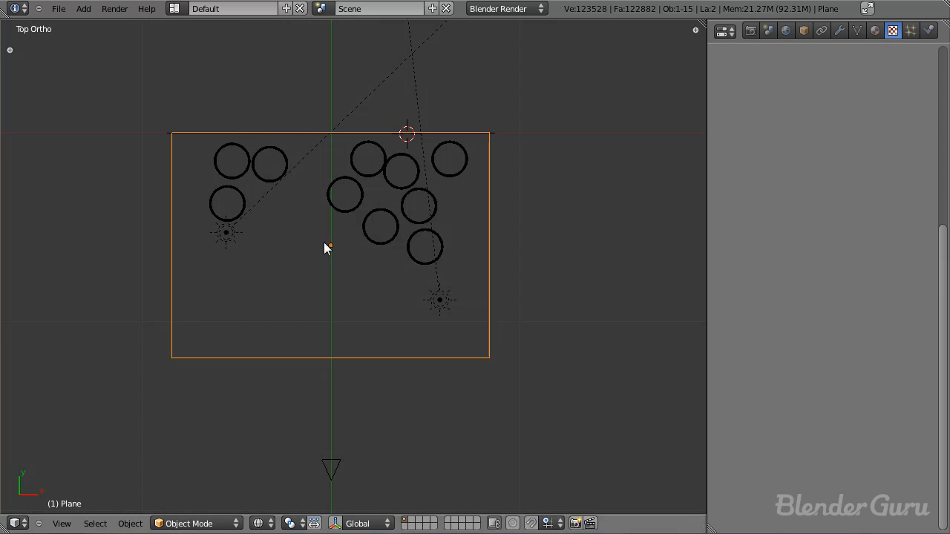
{"action": "left_click", "coordinate": [876, 30]}
{"action": "left_click", "coordinate": [810, 132]}
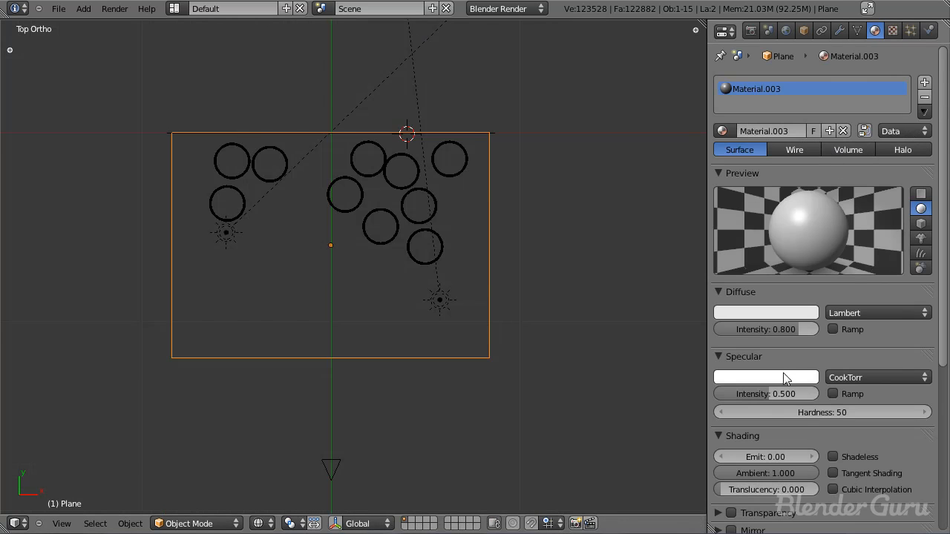
Step: Add an image texture to the floor material using ConcreteDirty0108_L.jpg
{"action": "left_click", "coordinate": [893, 30]}
{"action": "left_click", "coordinate": [824, 185]}
{"action": "left_click", "coordinate": [835, 207]}
{"action": "left_click", "coordinate": [816, 303]}
{"action": "left_click", "coordinate": [722, 226]}
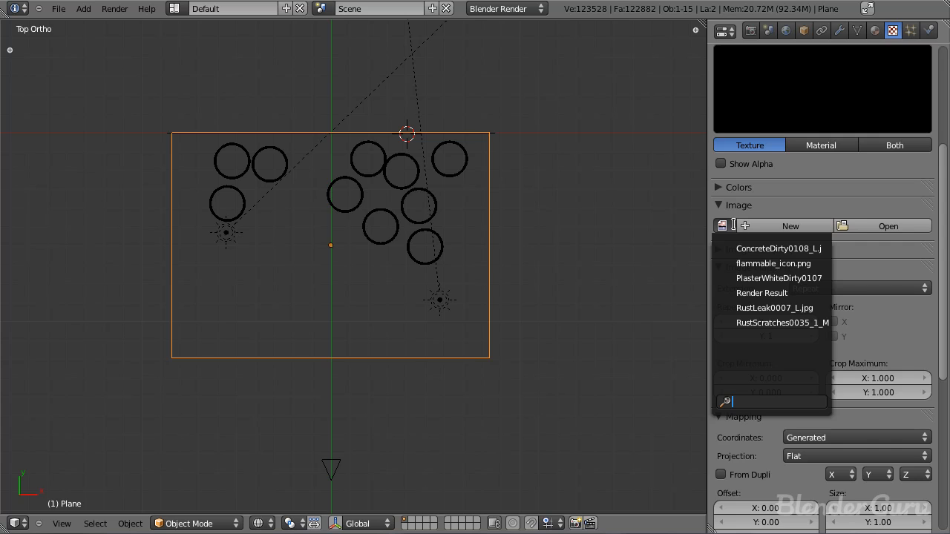
{"action": "left_click", "coordinate": [763, 248]}
Step: Enable the floor texture's normal influence at 0.05 and save the file
{"action": "scroll", "coordinate": [839, 329], "scroll_direction": "down", "scroll_amount": 12}
{"action": "left_click", "coordinate": [833, 435]}
{"action": "left_click", "coordinate": [859, 436]}
{"action": "type", "text": ".05"}
{"action": "key", "text": "Return"}
{"action": "key", "text": "ctrl+s"}
Step: Render the shaded camera view to check the concrete floor, close the render, and save the file
{"action": "key", "text": "KP_0"}
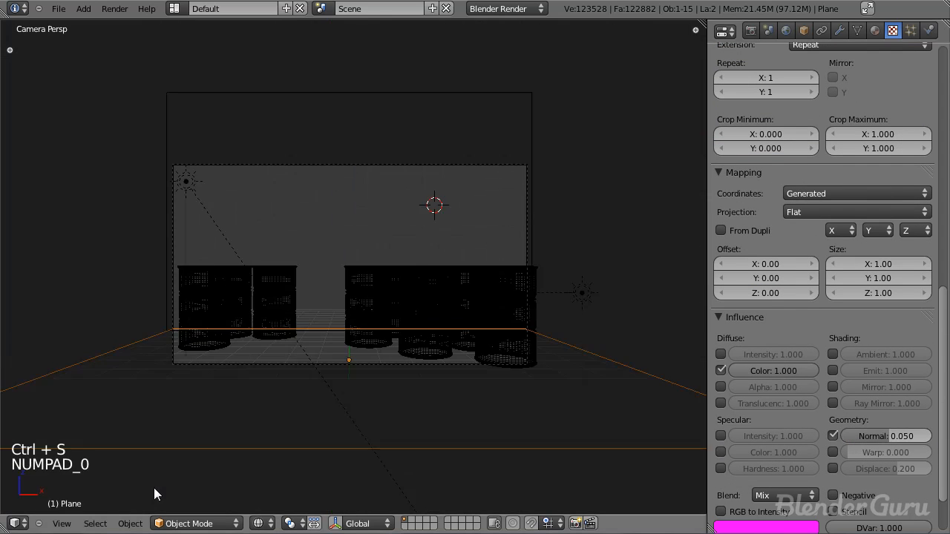
{"action": "key", "text": "z"}
{"action": "key", "text": "ctrl+s"}
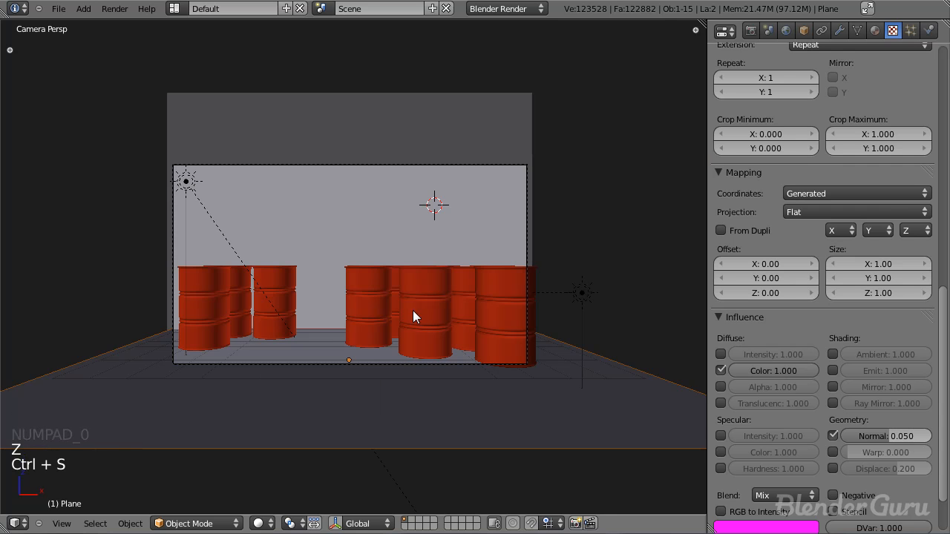
{"action": "key", "text": "F12"}
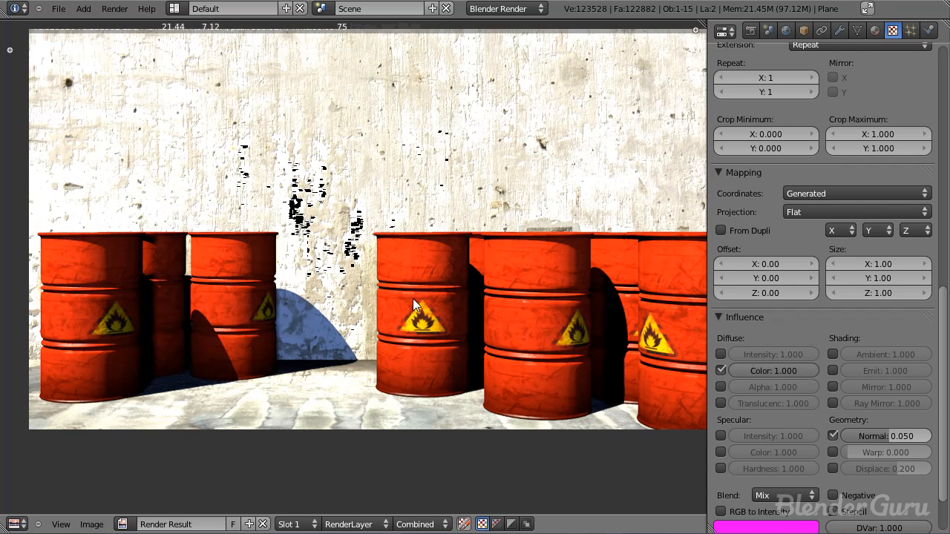
{"action": "key", "text": "Escape"}
{"action": "key", "text": "ctrl+s"}
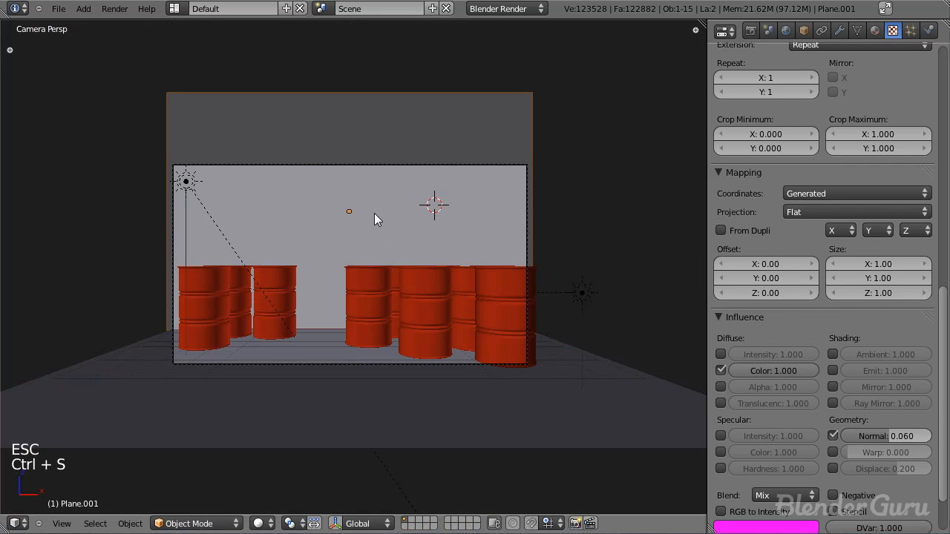
Step: Enable ambient occlusion in the world settings, set it to Multiply, and lower its factor to 0.70
{"action": "left_click", "coordinate": [786, 30]}
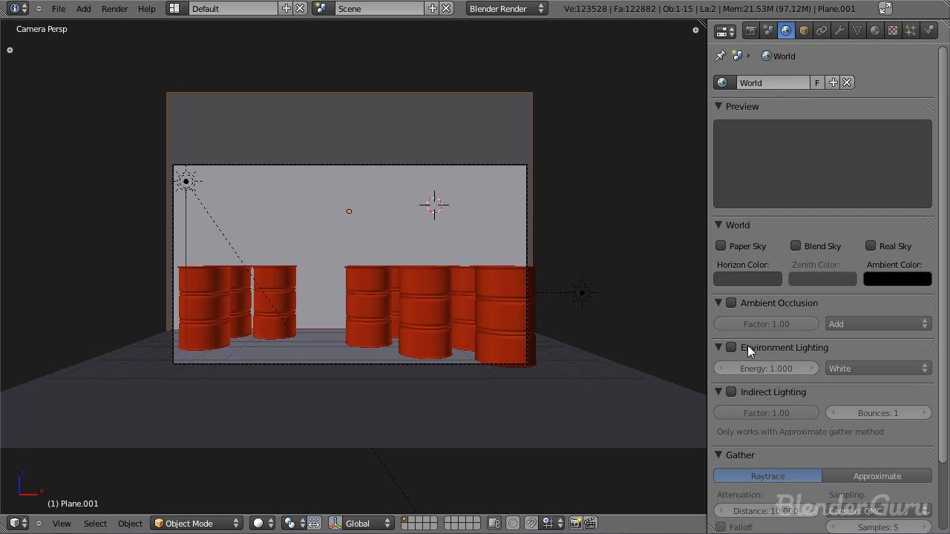
{"action": "left_click", "coordinate": [732, 303]}
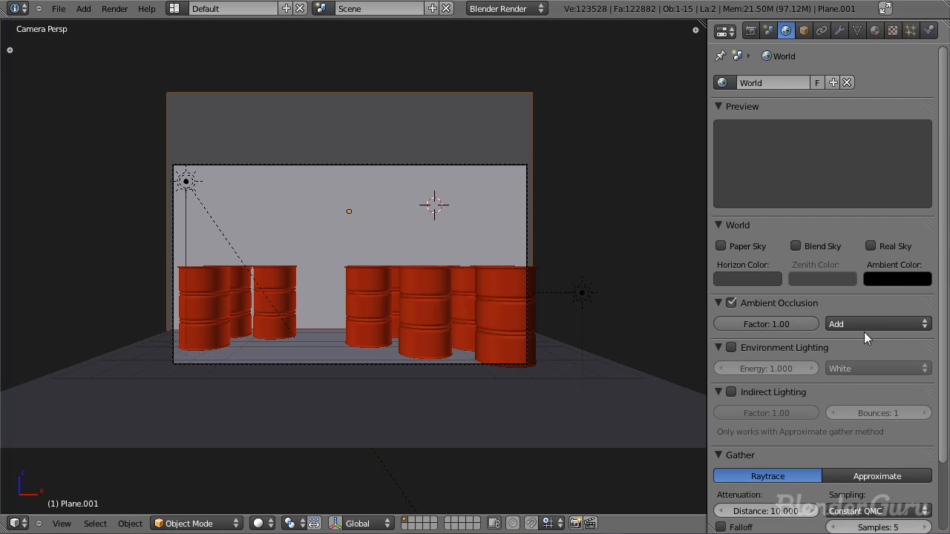
{"action": "left_click", "coordinate": [854, 327]}
{"action": "left_click", "coordinate": [866, 311]}
{"action": "left_click_drag", "start_coordinate": [796, 326], "coordinate": [759, 327]}
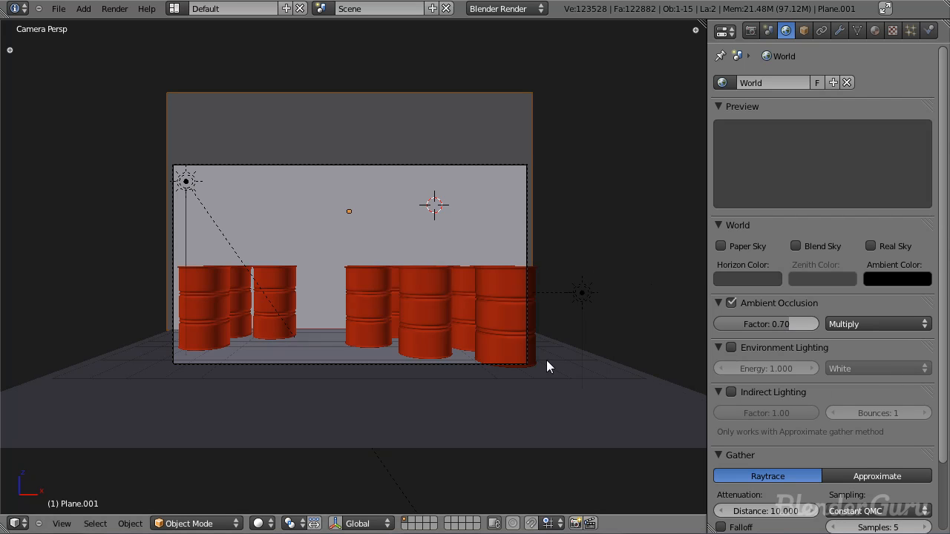
Step: Select the lamp above the barrels and inspect its placement from an angled overview, returning to the camera view
{"action": "scroll", "coordinate": [549, 366], "scroll_direction": "up", "scroll_amount": 3}
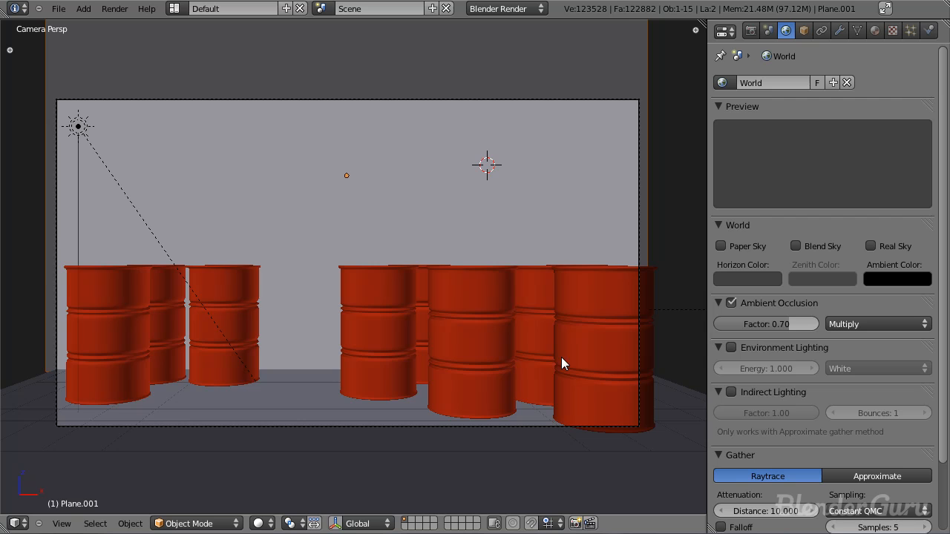
{"action": "scroll", "coordinate": [228, 206], "scroll_direction": "down", "scroll_amount": 3}
{"action": "right_click", "coordinate": [219, 221]}
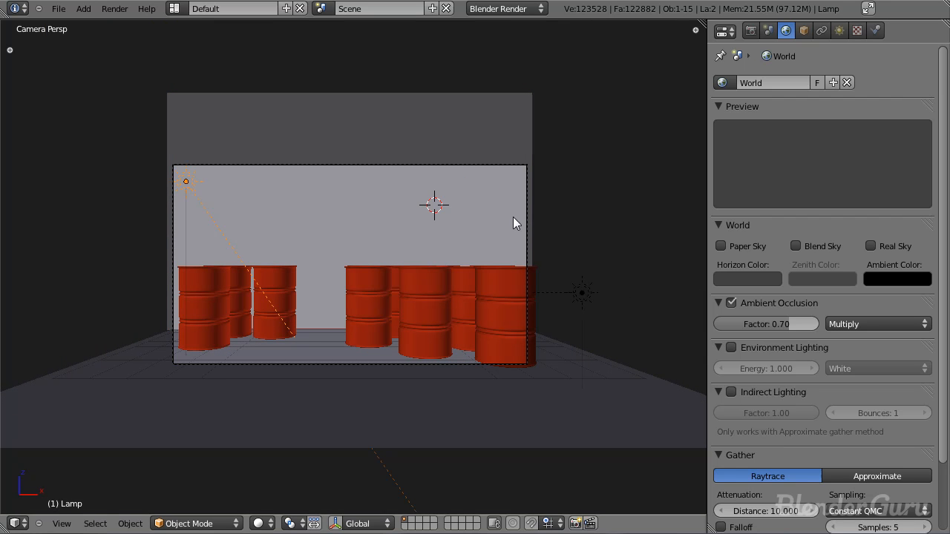
{"action": "middle_click_drag", "start_coordinate": [370, 203], "coordinate": [437, 237]}
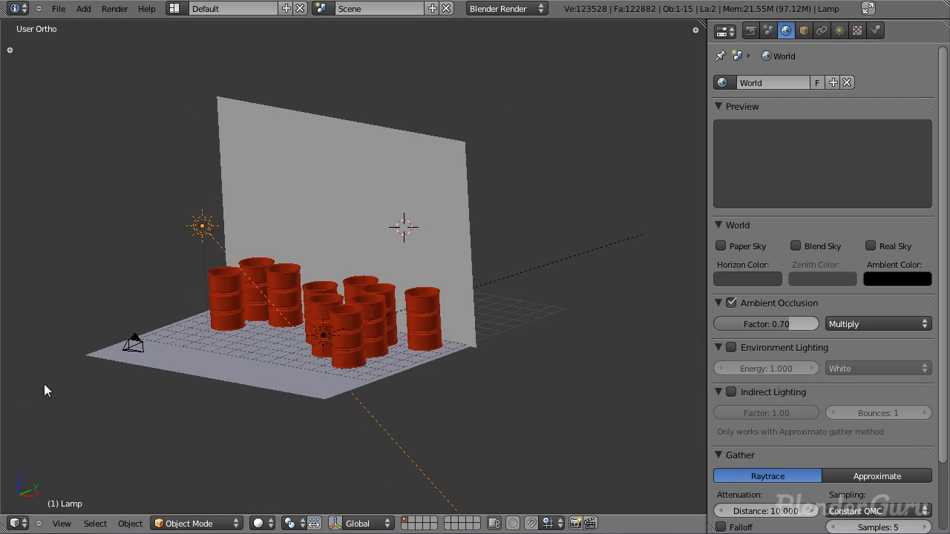
{"action": "scroll", "coordinate": [42, 388], "scroll_direction": "down", "scroll_amount": 2}
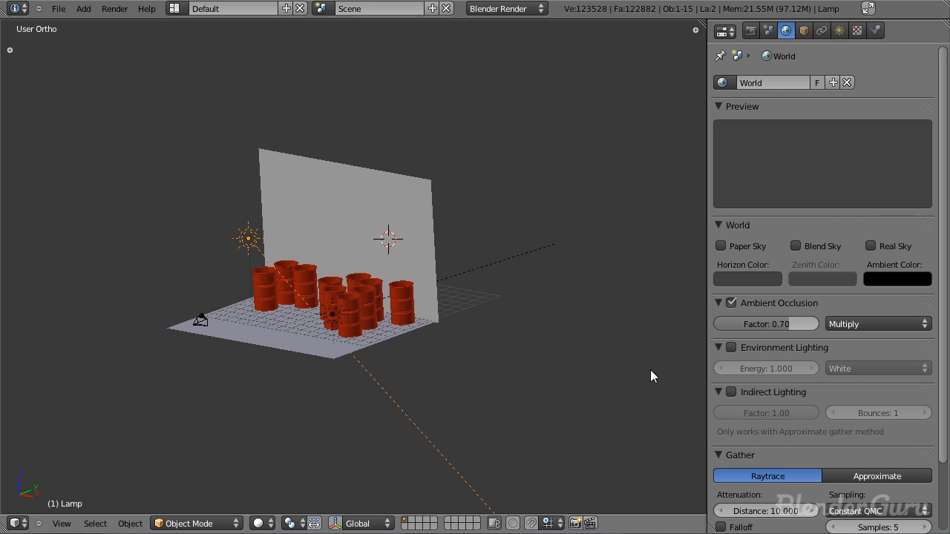
{"action": "key", "text": "KP_0"}
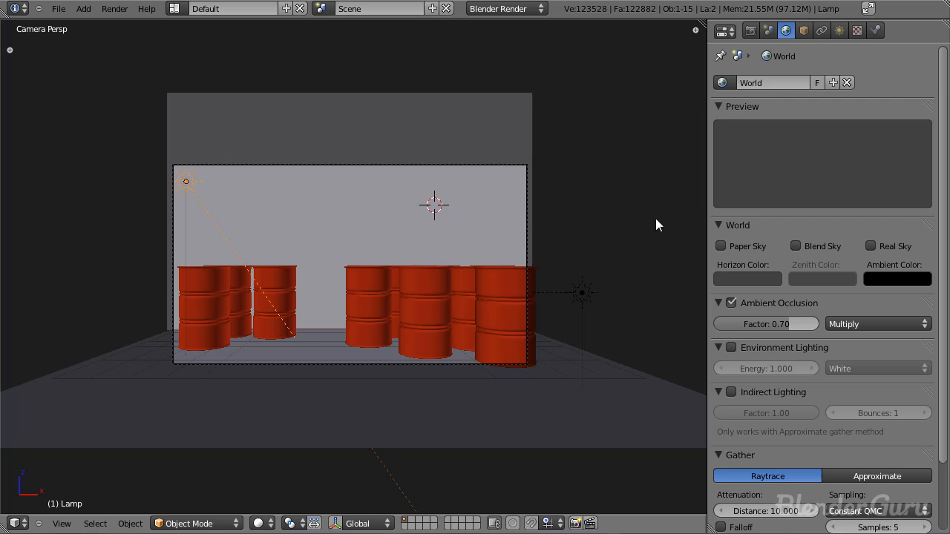
Step: Enable environment lighting for the world and set its energy to 0.4
{"action": "left_click", "coordinate": [731, 347]}
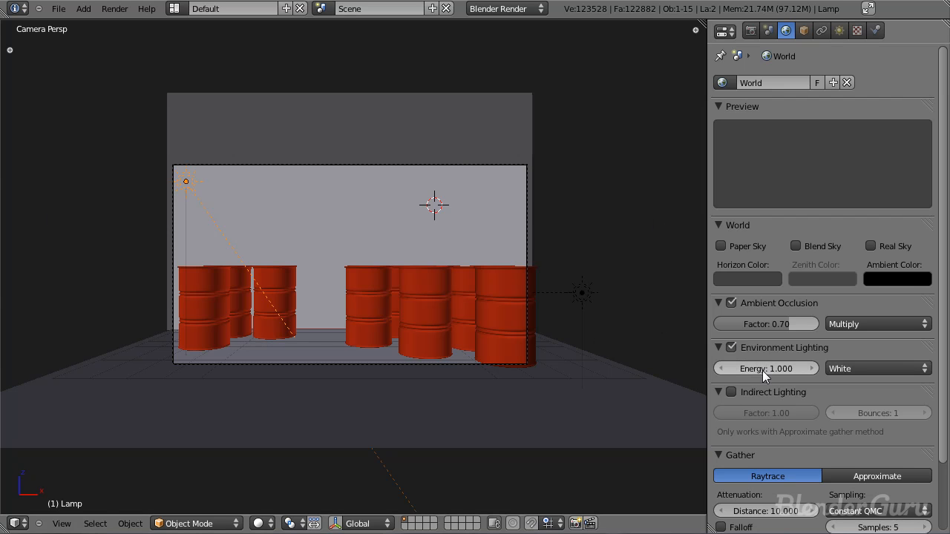
{"action": "left_click", "coordinate": [765, 368]}
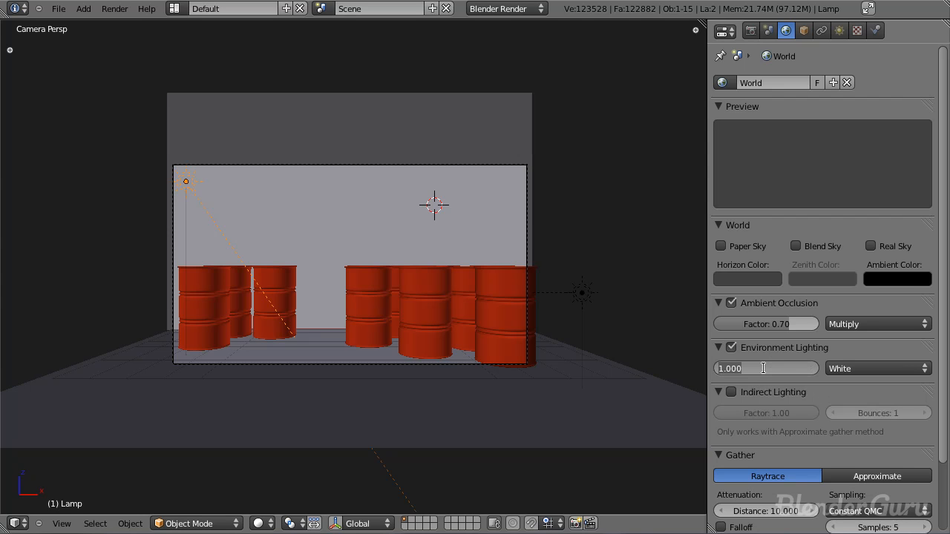
{"action": "type", "text": "0.4"}
{"action": "key", "text": "Return"}
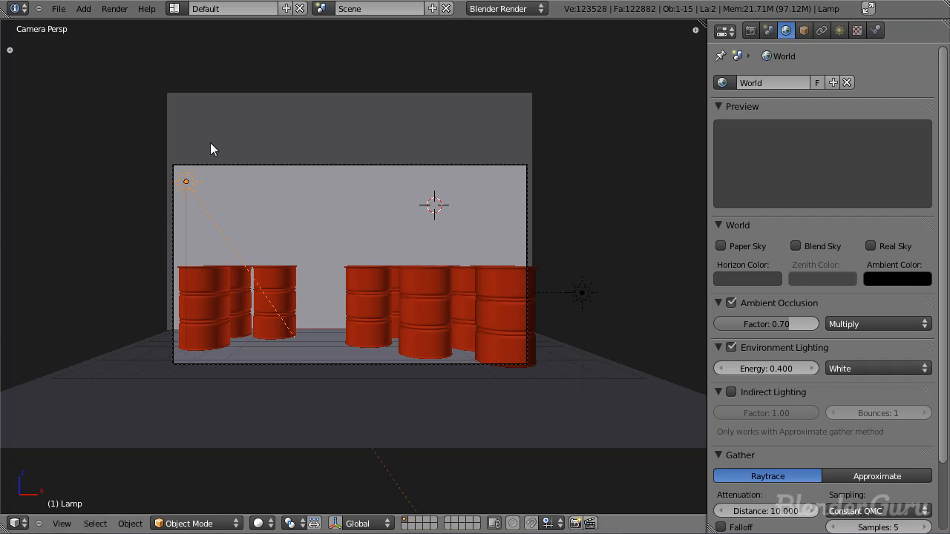
Step: Set the world's horizon color to a bright, pale sky blue
{"action": "left_click", "coordinate": [747, 278]}
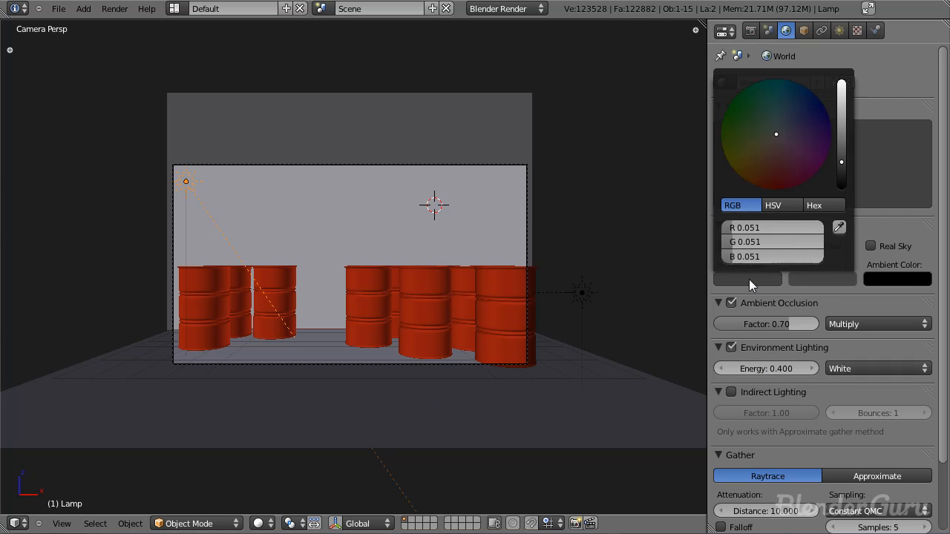
{"action": "left_click", "coordinate": [791, 111]}
{"action": "mouse_move", "coordinate": [841, 161]}
{"action": "left_mouse_down"}
{"action": "mouse_move", "coordinate": [846, 97]}
{"action": "mouse_move", "coordinate": [796, 107]}
{"action": "left_mouse_up"}
{"action": "left_click", "coordinate": [794, 112]}
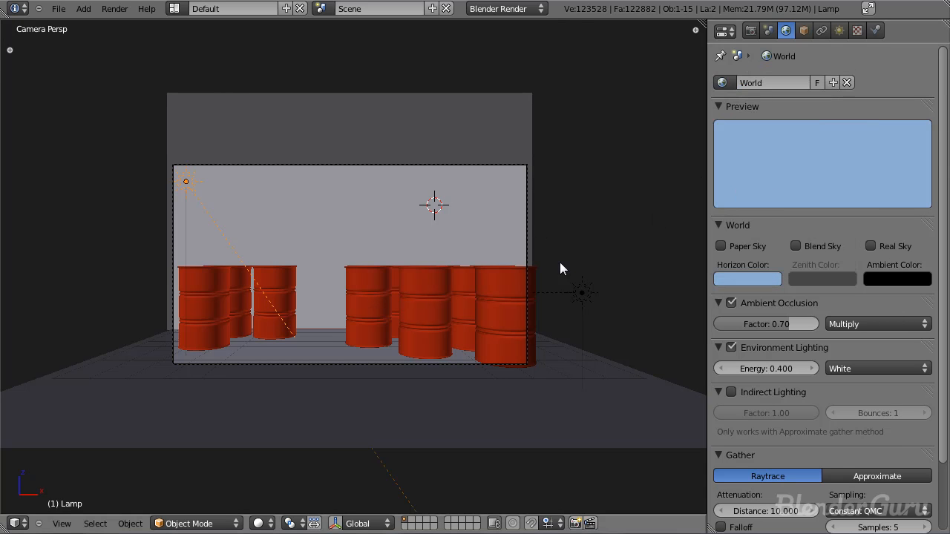
{"action": "left_click", "coordinate": [738, 278]}
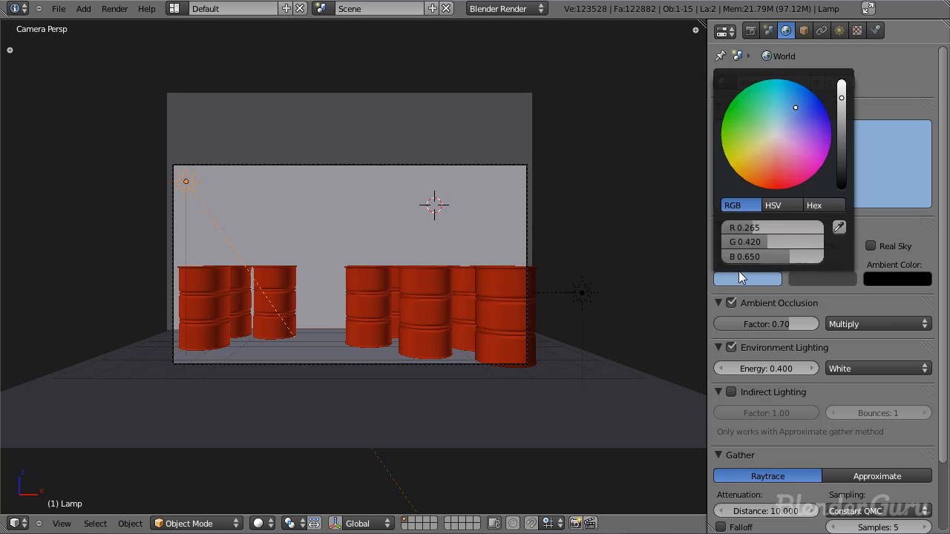
{"action": "left_click", "coordinate": [785, 112]}
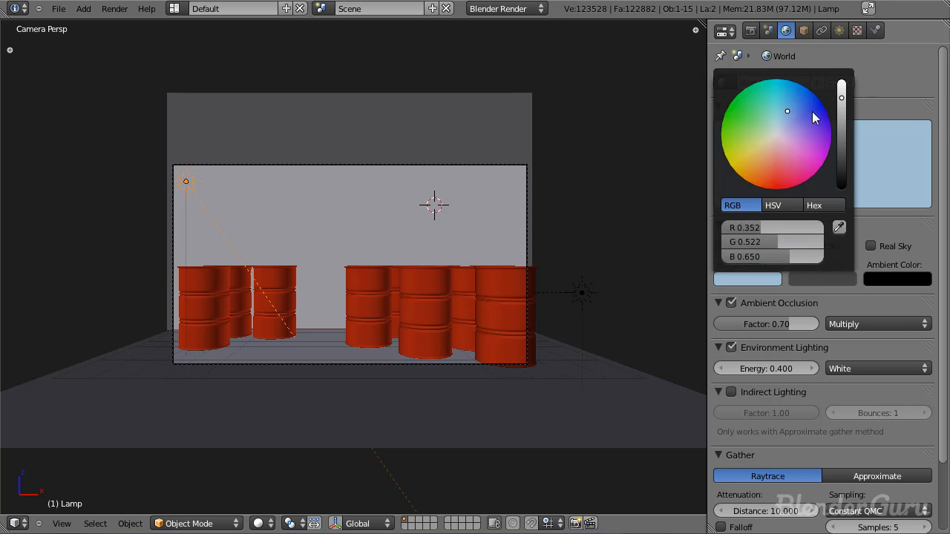
Step: Switch the environment lighting color to Sky Color and save the file
{"action": "left_click", "coordinate": [854, 367]}
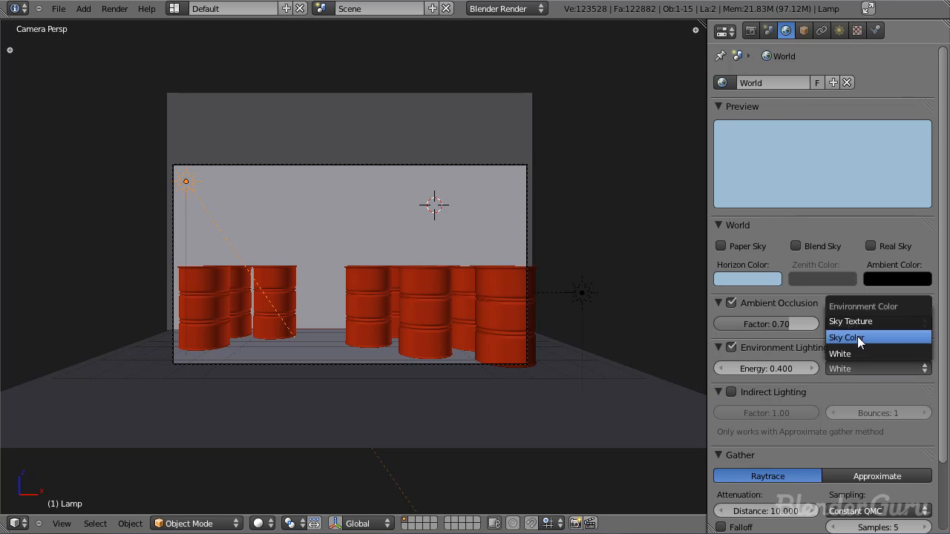
{"action": "left_click", "coordinate": [857, 337]}
{"action": "key", "text": "ctrl+s"}
{"action": "scroll", "coordinate": [787, 207], "scroll_direction": "down", "scroll_amount": 3}
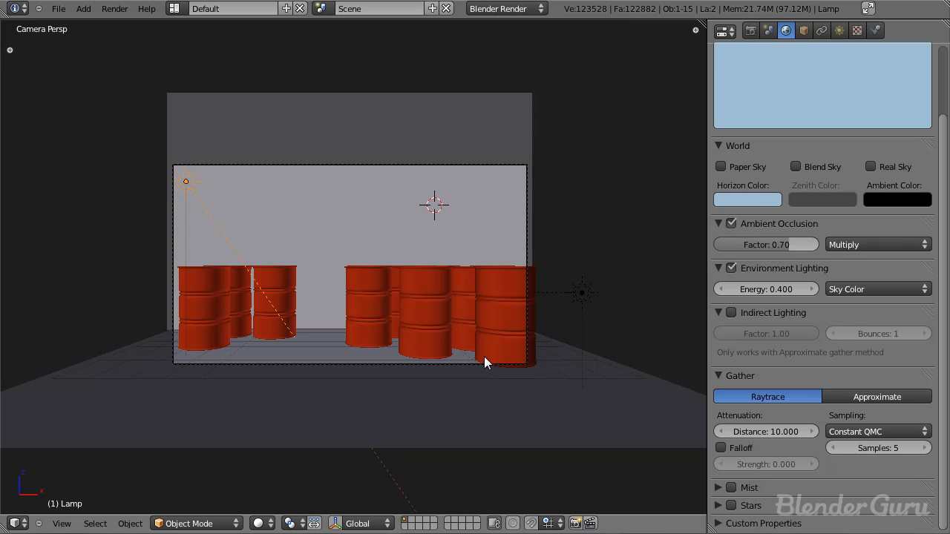
{"action": "key", "text": "ctrl+s"}
{"action": "key", "text": "ctrl+s"}
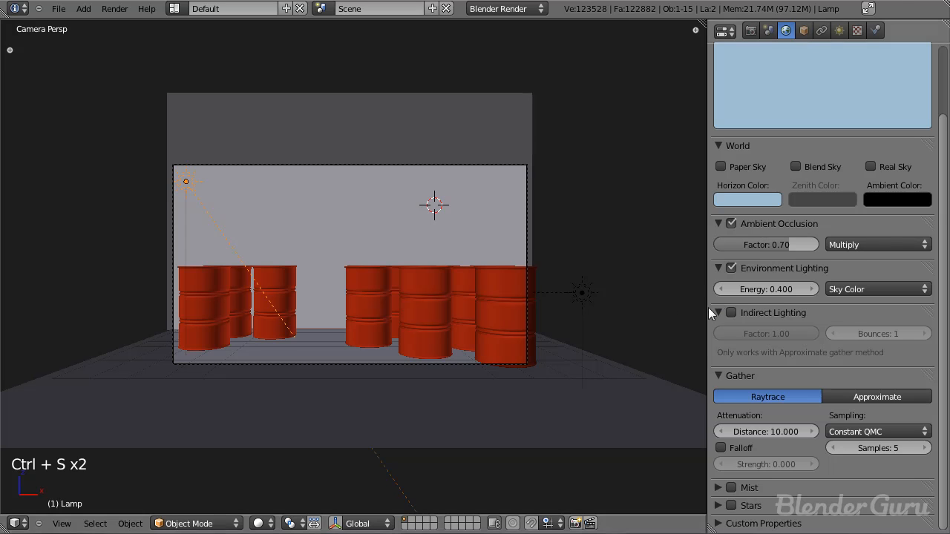
Step: Render the camera view and examine the lighting and shadows on the barrels up close
{"action": "key", "text": "F12"}
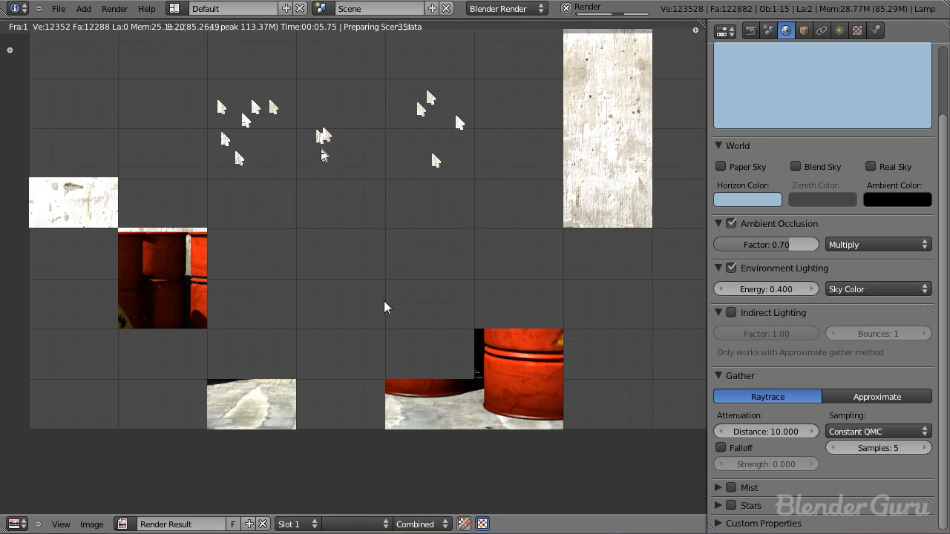
{"action": "scroll", "coordinate": [363, 325], "scroll_direction": "down", "scroll_amount": 2}
{"action": "scroll", "coordinate": [363, 325], "scroll_direction": "up", "scroll_amount": 2}
{"action": "middle_click_drag", "start_coordinate": [378, 348], "coordinate": [396, 321]}
{"action": "scroll", "coordinate": [458, 302], "scroll_direction": "up", "scroll_amount": 2}
{"action": "middle_click_drag", "start_coordinate": [458, 303], "coordinate": [384, 284]}
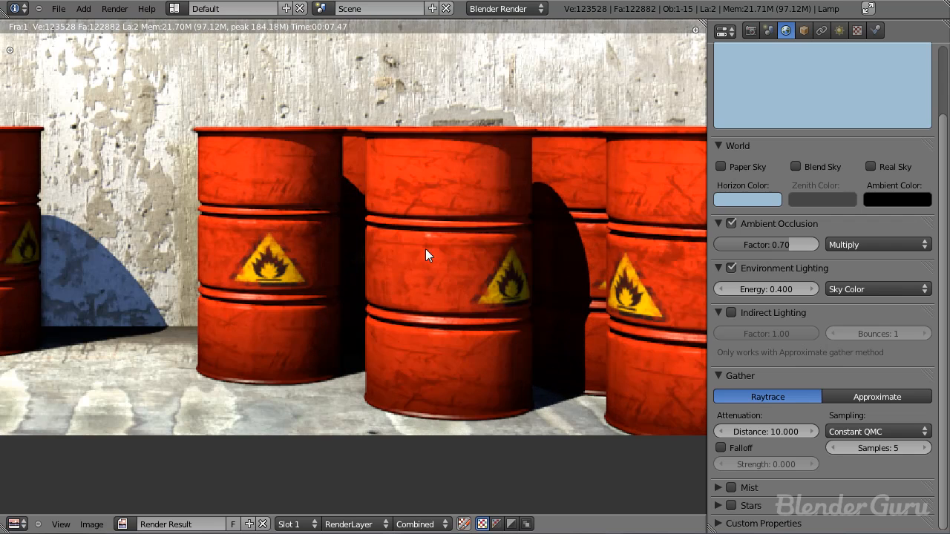
{"action": "scroll", "coordinate": [315, 264], "scroll_direction": "down", "scroll_amount": 1}
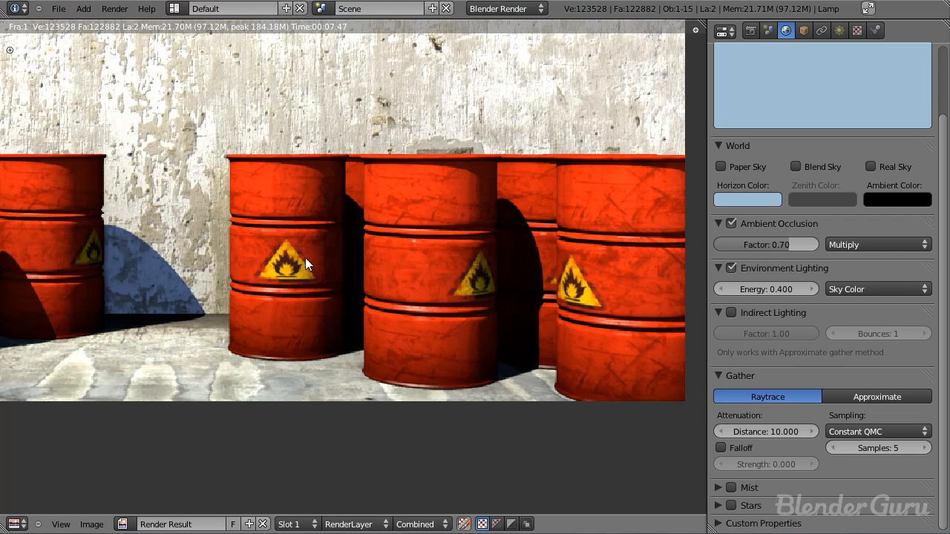
Step: Close the render, select the barrel just right of the central gap, open its material settings, and show the render again
{"action": "key", "text": "Escape"}
{"action": "right_click", "coordinate": [373, 294]}
{"action": "left_click", "coordinate": [892, 32]}
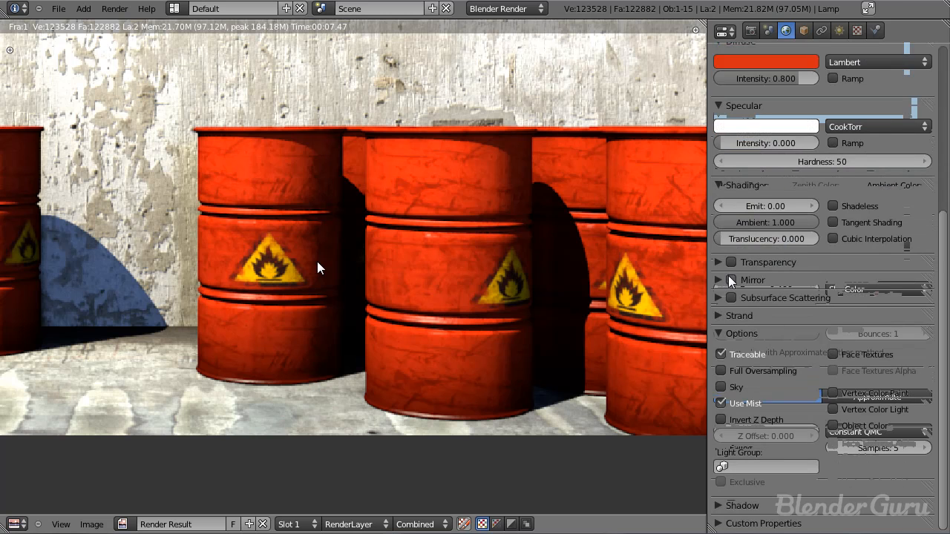
{"action": "key", "text": "Escape"}
{"action": "left_click_drag", "start_coordinate": [781, 296], "coordinate": [809, 301]}
{"action": "scroll", "coordinate": [826, 289], "scroll_direction": "up", "scroll_amount": 4}
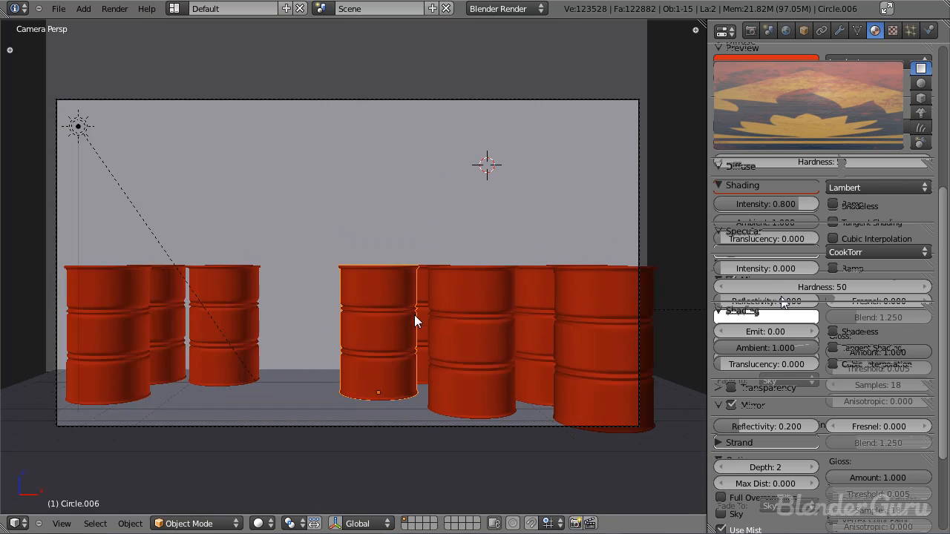
{"action": "key", "text": "F12"}
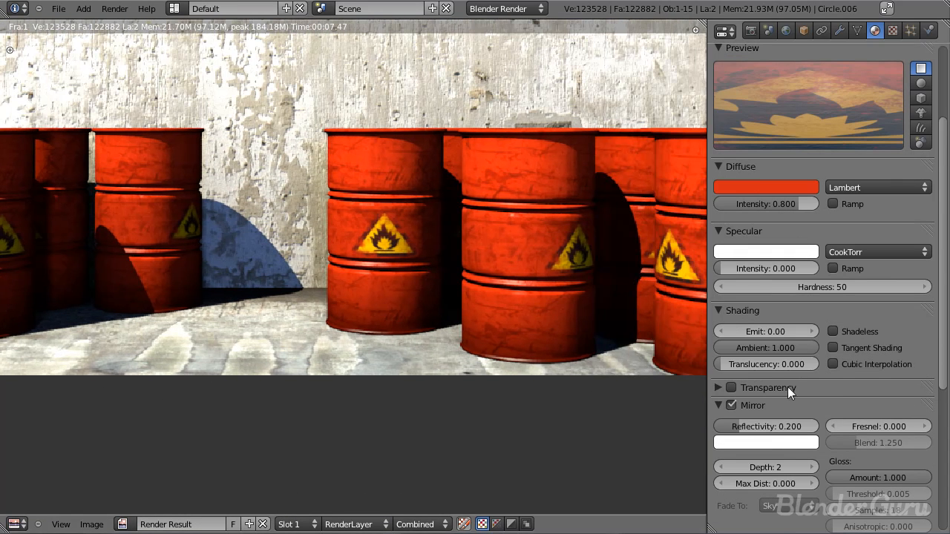
Step: Set the barrel material's mirror Fresnel to 1 and switch the material preview to a sphere
{"action": "scroll", "coordinate": [796, 416], "scroll_direction": "down", "scroll_amount": 5}
{"action": "left_click", "coordinate": [886, 296]}
{"action": "type", "text": "1"}
{"action": "key", "text": "Return"}
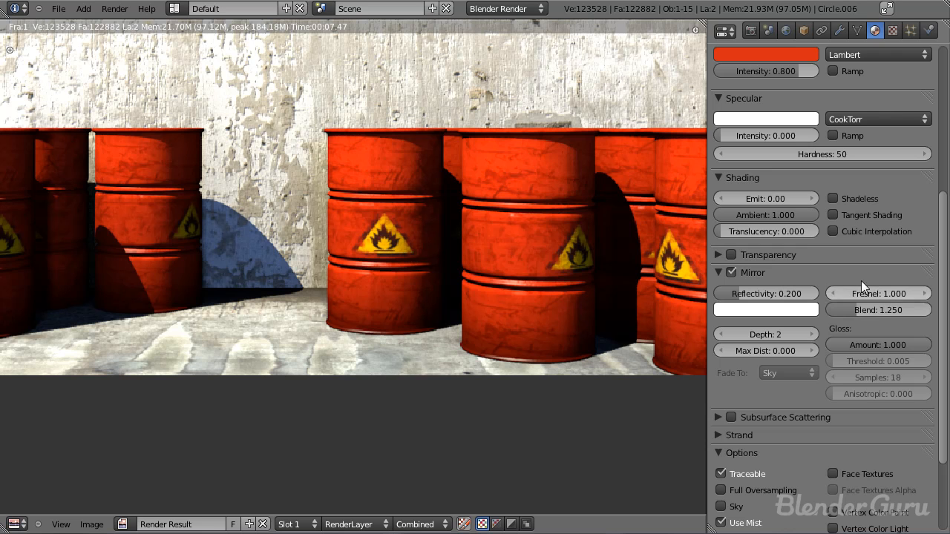
{"action": "scroll", "coordinate": [864, 252], "scroll_direction": "up", "scroll_amount": 5}
{"action": "left_click", "coordinate": [921, 96]}
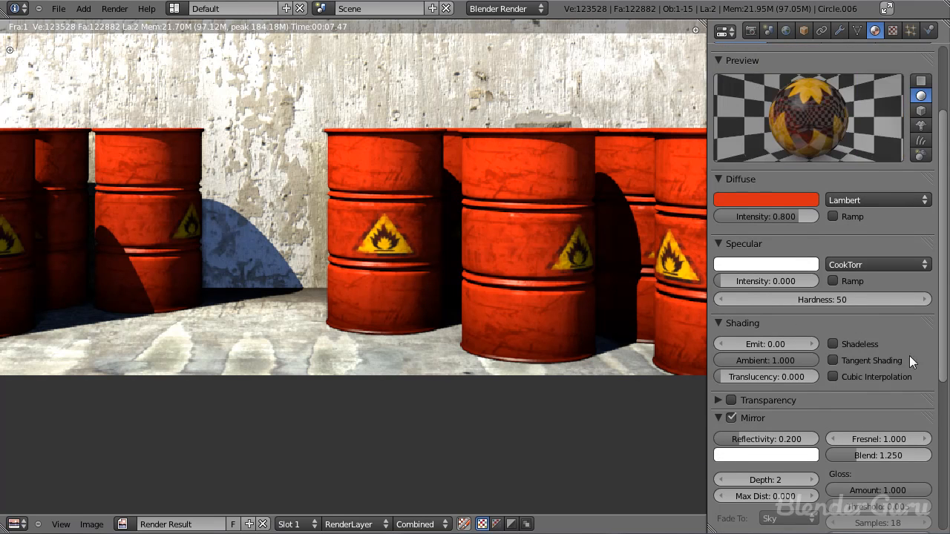
Step: Set the barrel material's mirror Fresnel to 2 and its Blend to 1.5
{"action": "scroll", "coordinate": [902, 349], "scroll_direction": "down", "scroll_amount": 3}
{"action": "left_click", "coordinate": [887, 344]}
{"action": "type", "text": "2"}
{"action": "key", "text": "Return"}
{"action": "scroll", "coordinate": [883, 362], "scroll_direction": "up", "scroll_amount": 1}
{"action": "left_click", "coordinate": [883, 399]}
{"action": "type", "text": "1.5"}
{"action": "key", "text": "Return"}
Step: Lower the barrel material's mirror gloss amount to 0.9 and render the scene again
{"action": "scroll", "coordinate": [846, 178], "scroll_direction": "up", "scroll_amount": 3}
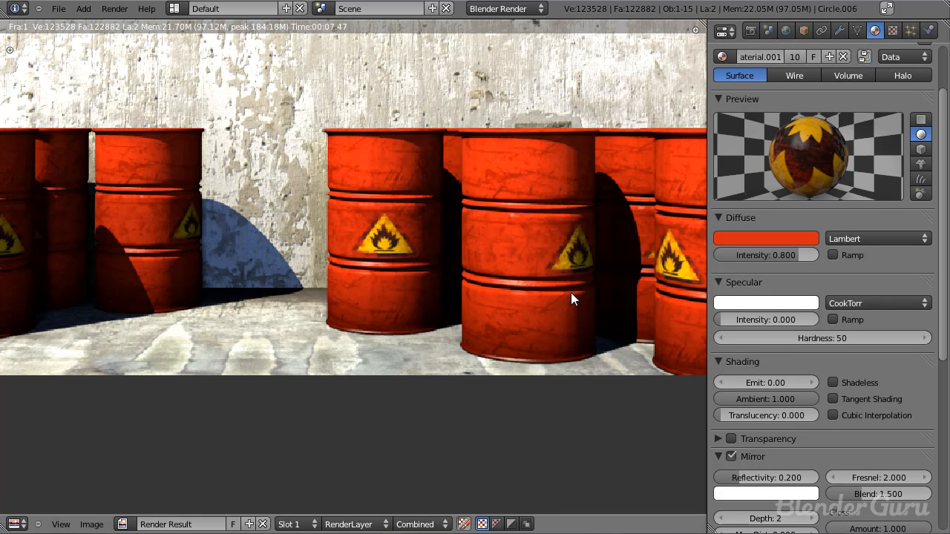
{"action": "scroll", "coordinate": [896, 366], "scroll_direction": "down", "scroll_amount": 5}
{"action": "left_click_drag", "start_coordinate": [888, 355], "coordinate": [875, 357]}
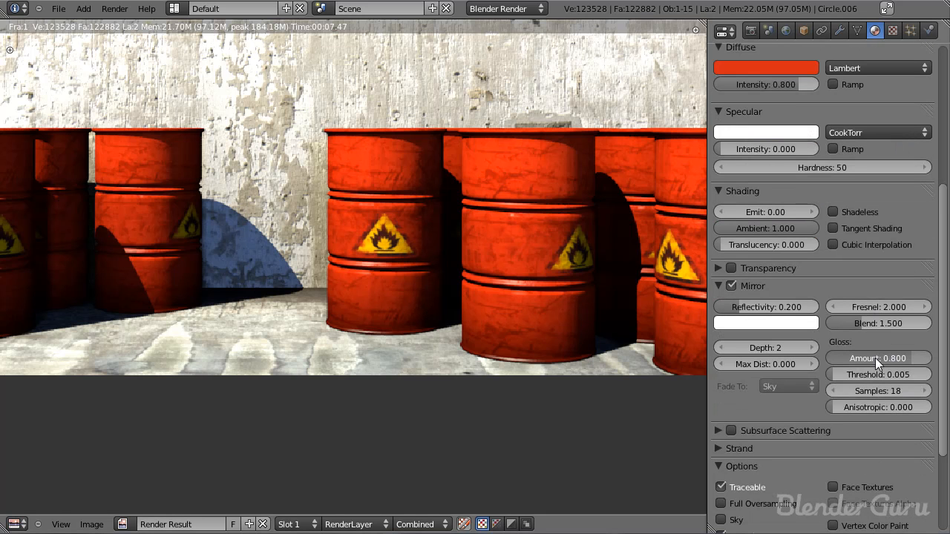
{"action": "scroll", "coordinate": [879, 358], "scroll_direction": "up", "scroll_amount": 5}
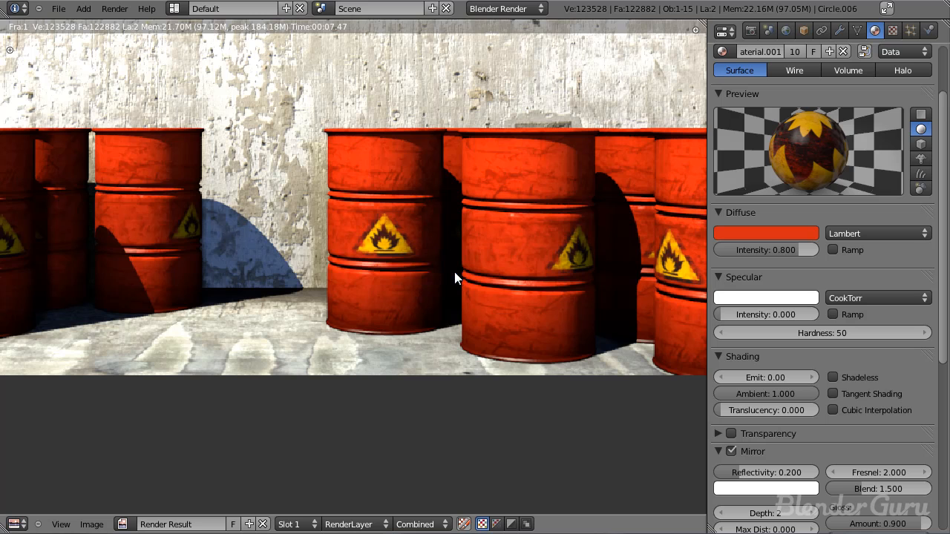
{"action": "key", "text": "F12"}
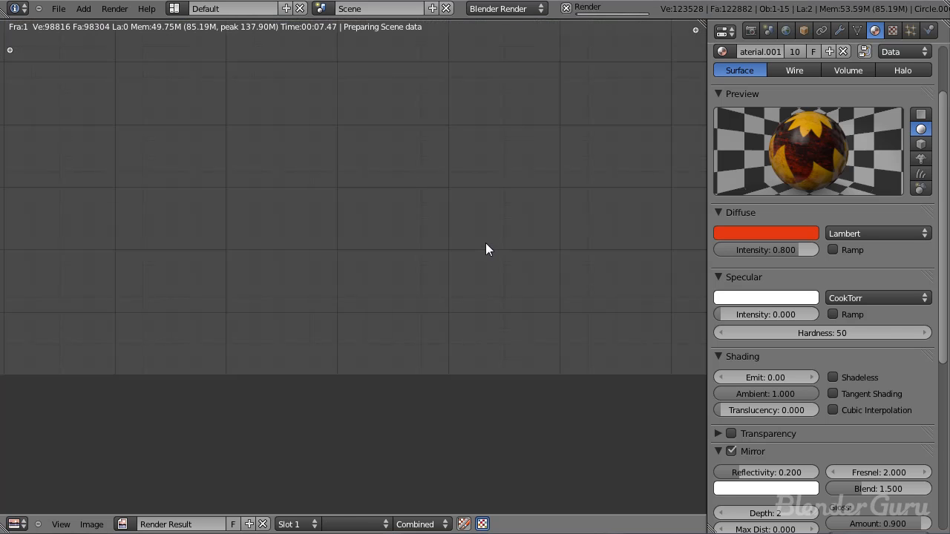
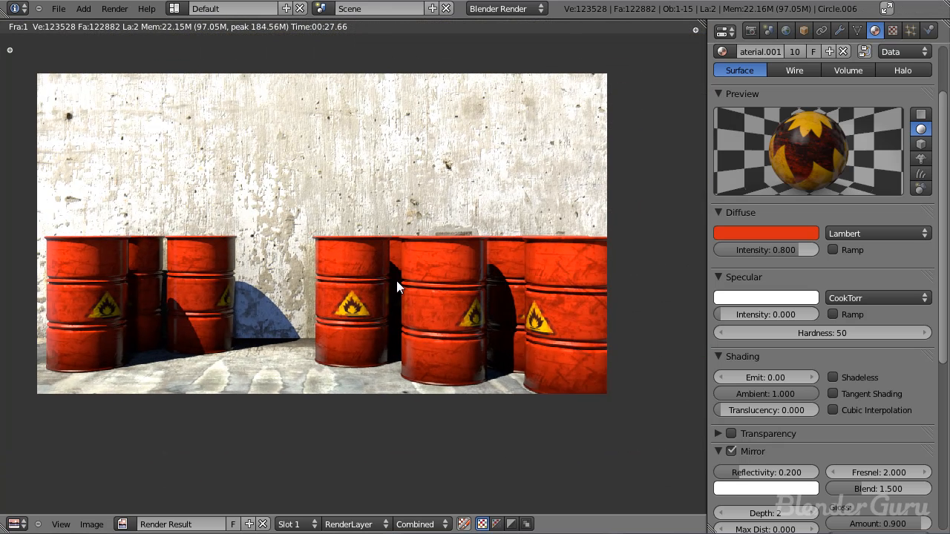
Step: Close the render, select the back wall plane, and snap the 3D cursor to it in a top wireframe view
{"action": "middle_click_drag", "start_coordinate": [396, 281], "coordinate": [457, 300]}
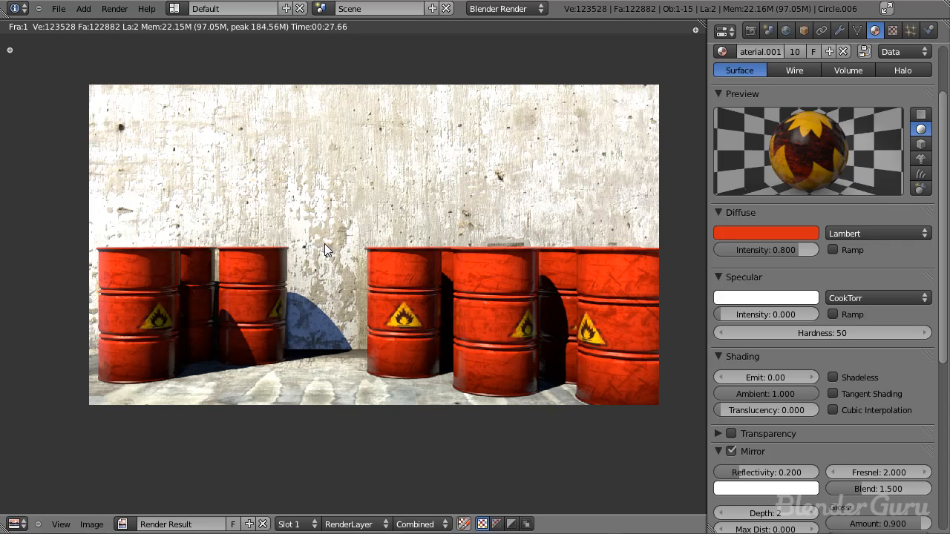
{"action": "key", "text": "Escape"}
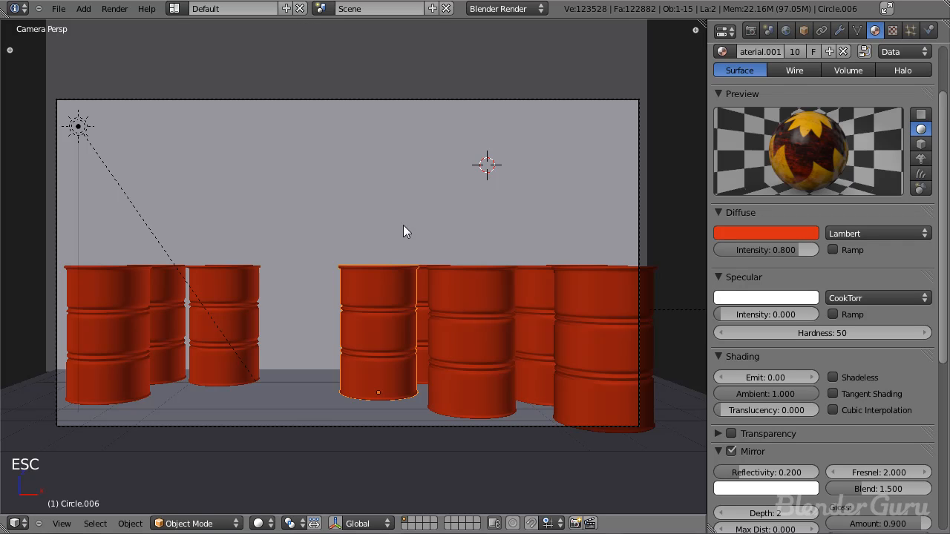
{"action": "key", "text": "a"}
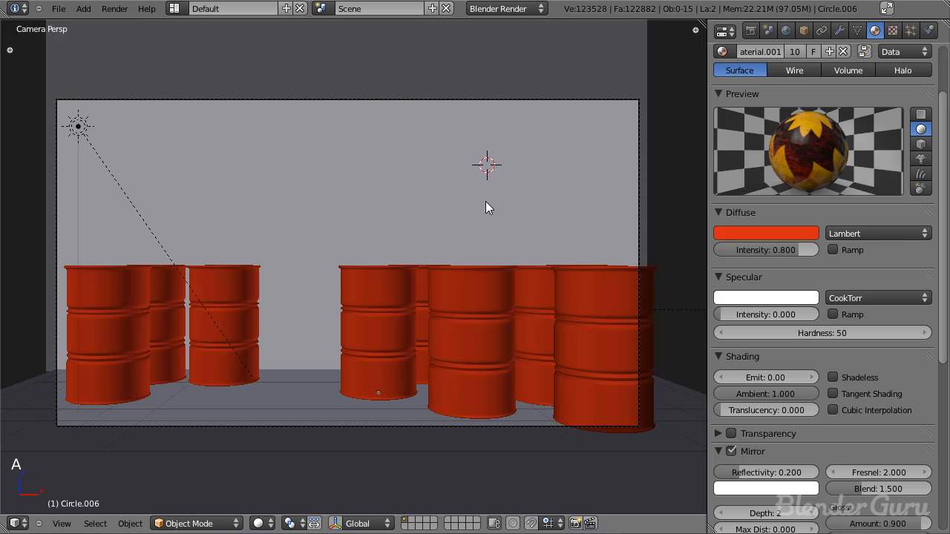
{"action": "middle_click_drag", "start_coordinate": [356, 231], "coordinate": [342, 238]}
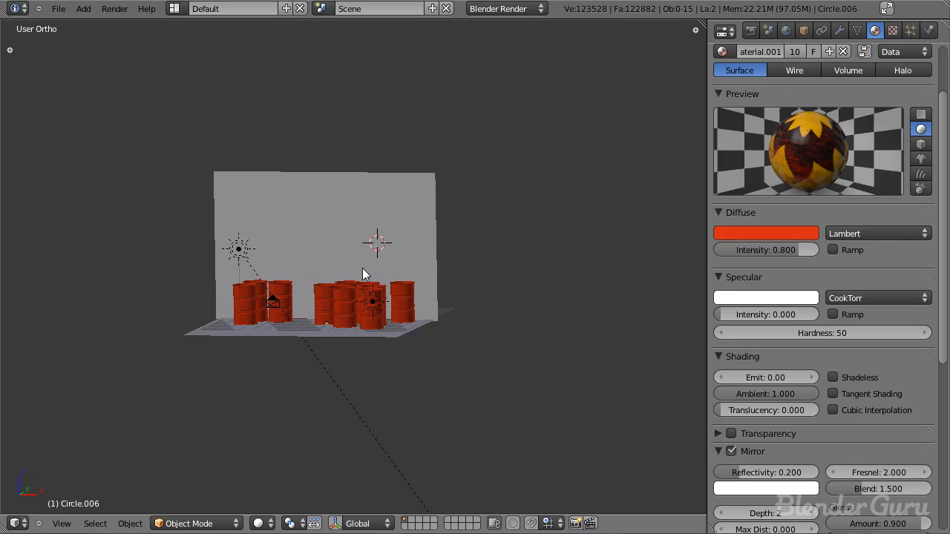
{"action": "right_click", "coordinate": [391, 243]}
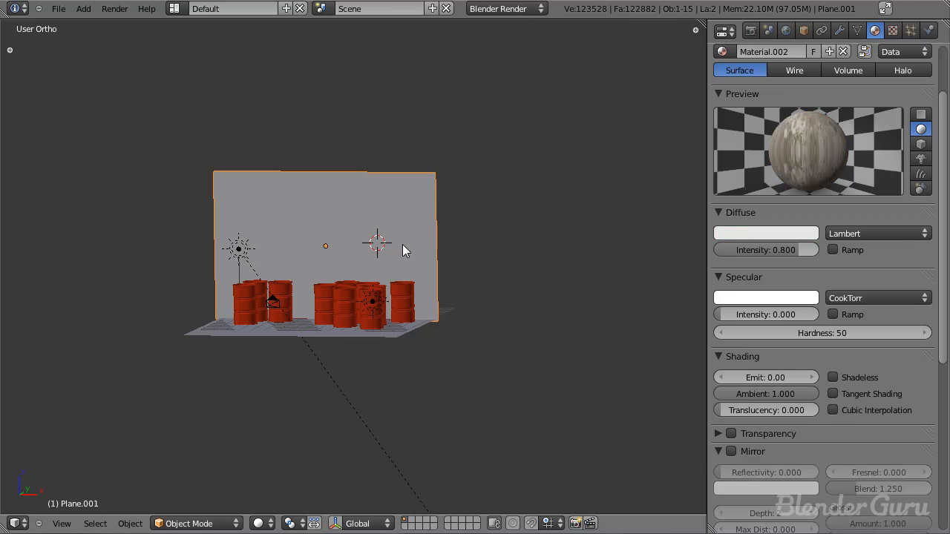
{"action": "key", "text": "KP_7"}
{"action": "key", "text": "z"}
{"action": "middle_click_drag", "start_coordinate": [405, 321], "coordinate": [384, 208], "text": "shift"}
{"action": "scroll", "coordinate": [394, 269], "scroll_direction": "up", "scroll_amount": 2}
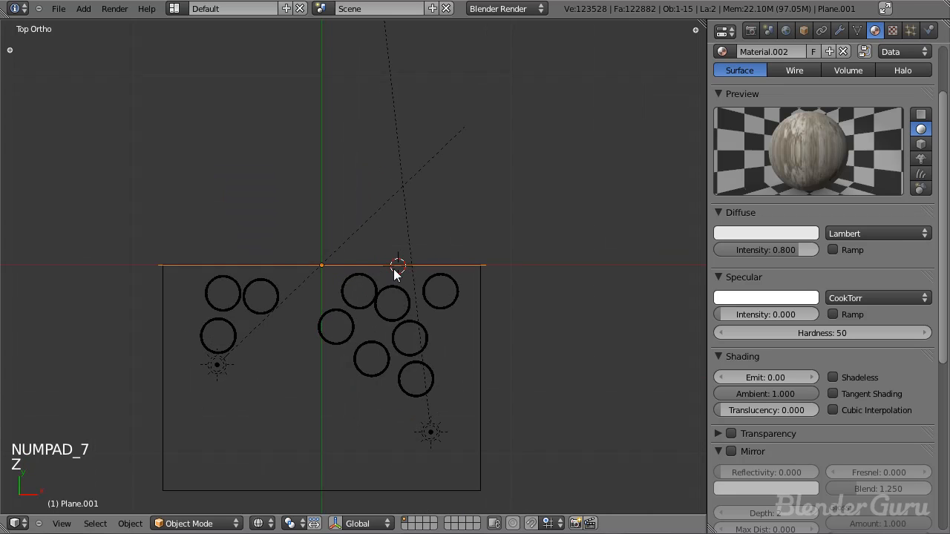
{"action": "key", "text": "shift+s"}
{"action": "left_click", "coordinate": [400, 304]}
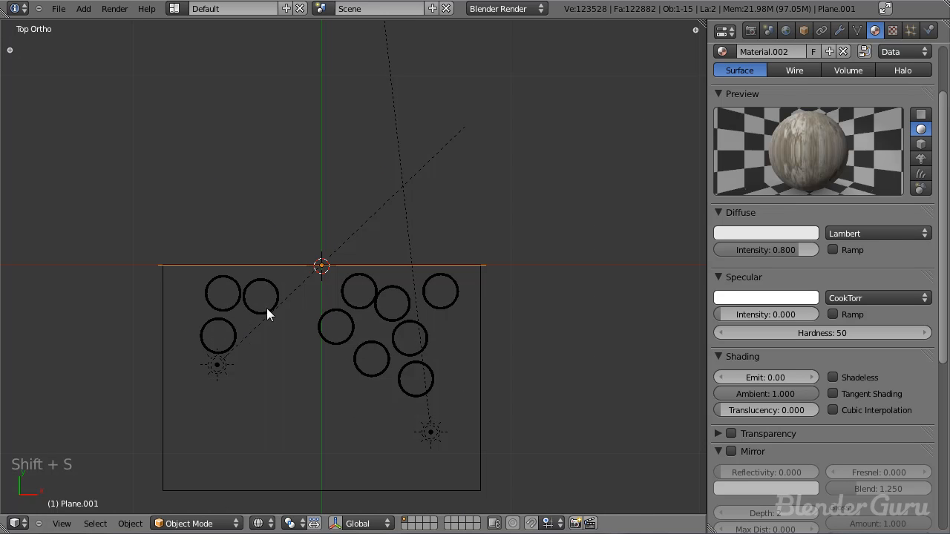
Step: Add a plane mesh at the 3D cursor on the wall's center
{"action": "scroll", "coordinate": [353, 318], "scroll_direction": "up", "scroll_amount": 3}
{"action": "scroll", "coordinate": [361, 318], "scroll_direction": "down", "scroll_amount": 3}
{"action": "key", "text": "shift+a"}
{"action": "mouse_move", "coordinate": [349, 300]}
{"action": "left_click", "coordinate": [391, 302]}
{"action": "scroll", "coordinate": [416, 297], "scroll_direction": "up", "scroll_amount": 3}
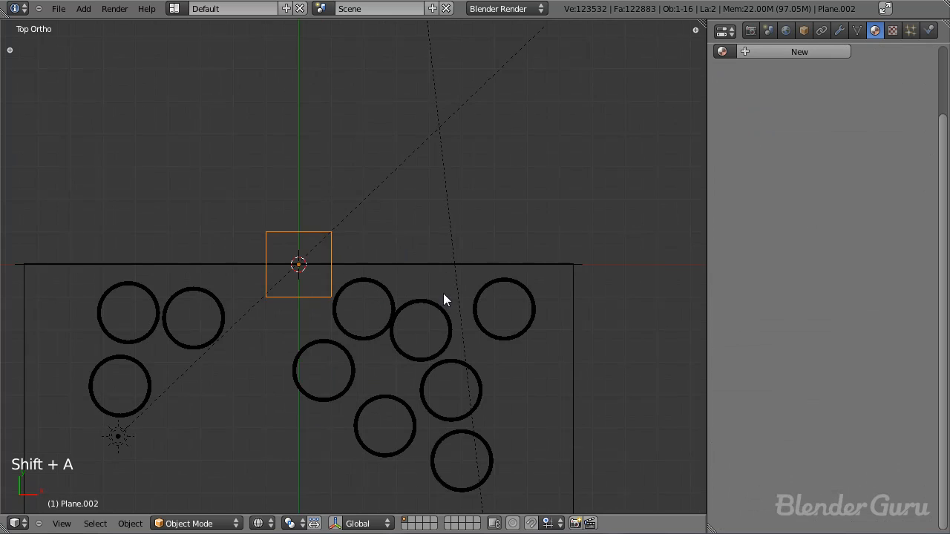
Step: Scale the new plane into a long, thin strip along Y and move it over the left side of the floor
{"action": "key", "text": "s"}
{"action": "key", "text": "x"}
{"action": "left_click", "coordinate": [318, 262]}
{"action": "scroll", "coordinate": [319, 264], "scroll_direction": "down", "scroll_amount": 5}
{"action": "key", "text": "s"}
{"action": "key", "text": "y"}
{"action": "left_click", "coordinate": [361, 445]}
{"action": "key", "text": "g"}
{"action": "left_click", "coordinate": [293, 391]}
{"action": "scroll", "coordinate": [300, 385], "scroll_direction": "up", "scroll_amount": 3}
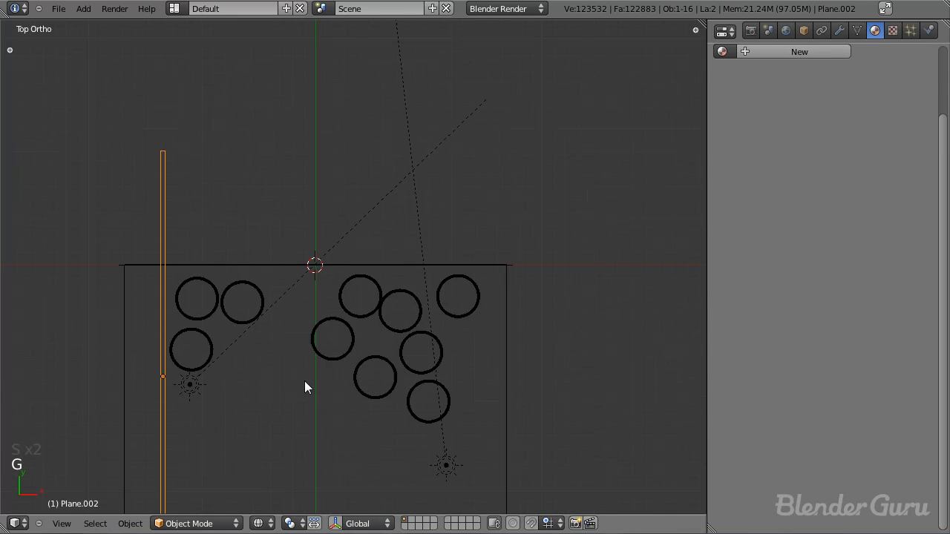
Step: Add an Array modifier to the strip with a relative X offset of 5
{"action": "middle_click_drag", "start_coordinate": [304, 381], "coordinate": [368, 343], "text": "shift"}
{"action": "left_click", "coordinate": [839, 30]}
{"action": "left_click", "coordinate": [754, 104]}
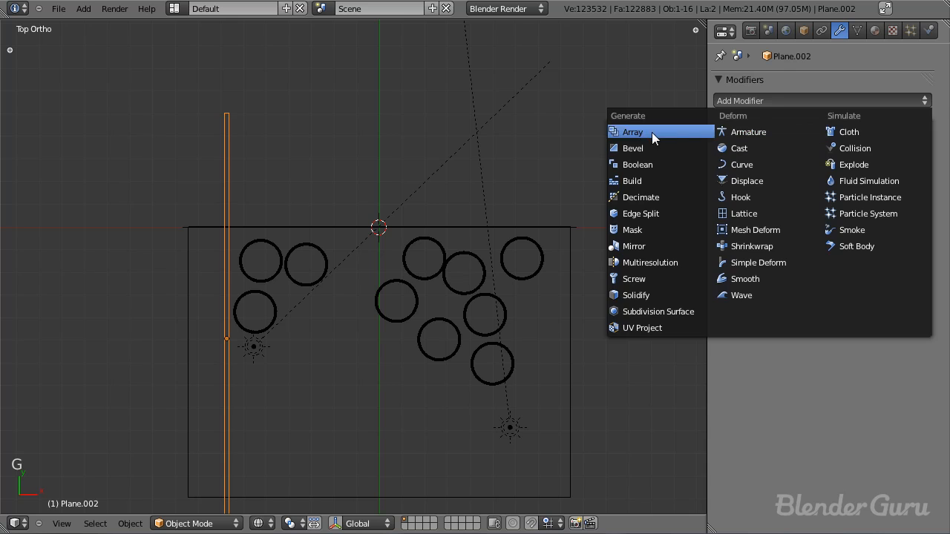
{"action": "left_click", "coordinate": [652, 132]}
{"action": "type", "text": "5"}
{"action": "key", "text": "Return"}
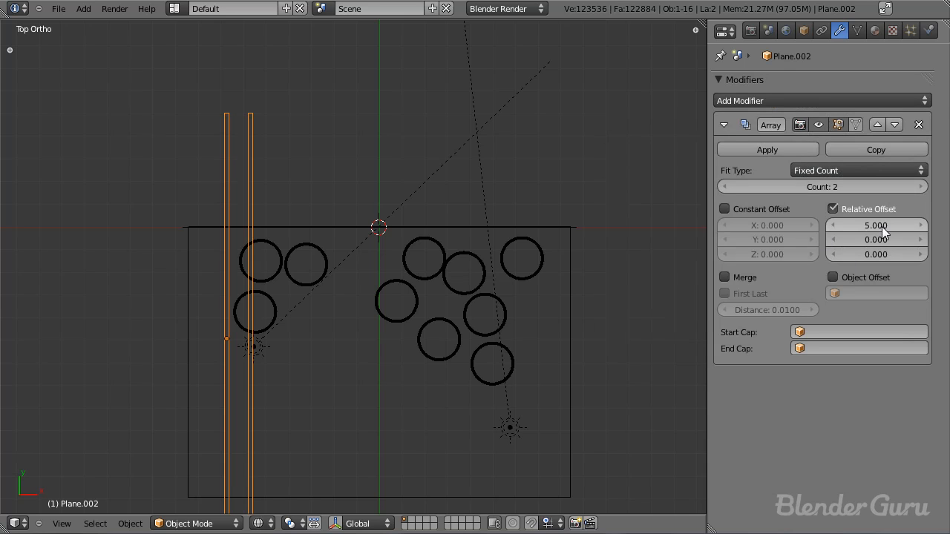
Step: Switch to solid shading and raise the strip's Array count to 32
{"action": "middle_click_drag", "start_coordinate": [345, 146], "coordinate": [379, 176]}
{"action": "key", "text": "z"}
{"action": "mouse_move", "coordinate": [384, 211]}
{"action": "middle_mouse_down"}
{"action": "mouse_move", "coordinate": [391, 190]}
{"action": "mouse_move", "coordinate": [399, 204]}
{"action": "middle_mouse_up"}
{"action": "left_click_drag", "start_coordinate": [857, 183], "coordinate": [902, 183]}
{"action": "middle_click_drag", "start_coordinate": [470, 329], "coordinate": [403, 357]}
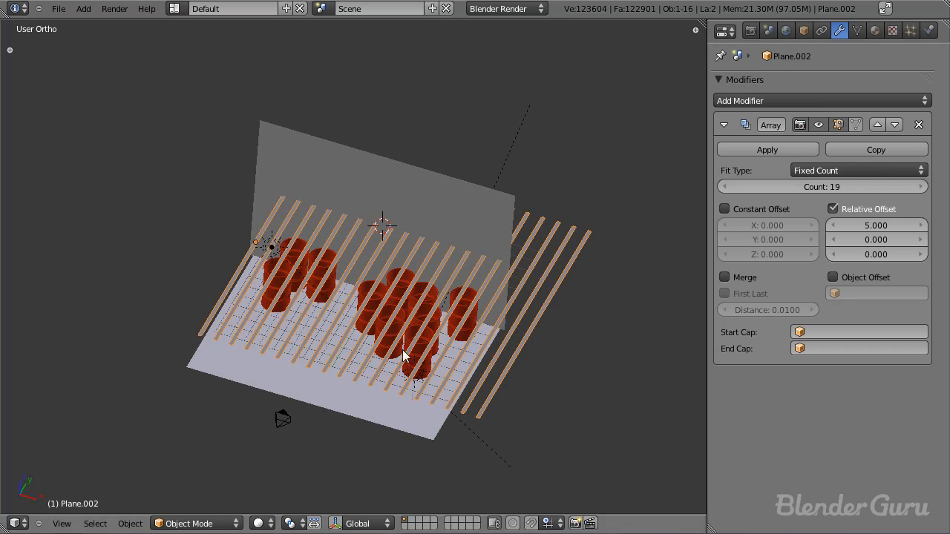
{"action": "left_click_drag", "start_coordinate": [812, 186], "coordinate": [861, 186]}
Step: Shift the strip array along X so it extends past both sides of the floor
{"action": "scroll", "coordinate": [466, 254], "scroll_direction": "down", "scroll_amount": 2}
{"action": "key", "text": "g"}
{"action": "key", "text": "x"}
{"action": "left_click", "coordinate": [444, 311]}
{"action": "scroll", "coordinate": [334, 306], "scroll_direction": "up", "scroll_amount": 3}
Step: Scale the strip array along X to fine-tune the strips' width and spacing above the barrels
{"action": "middle_click_drag", "start_coordinate": [324, 299], "coordinate": [340, 359]}
{"action": "scroll", "coordinate": [494, 320], "scroll_direction": "up", "scroll_amount": 2}
{"action": "key", "text": "s"}
{"action": "key", "text": "x"}
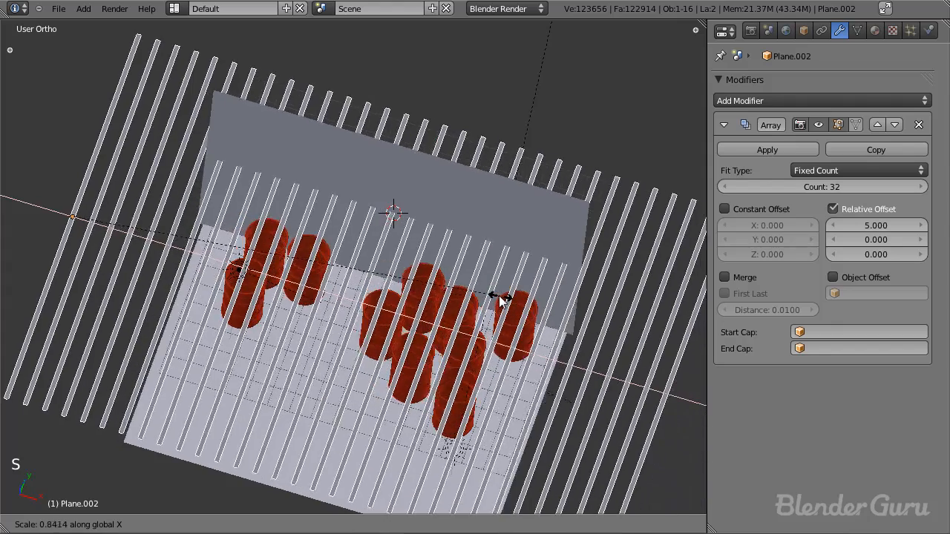
{"action": "left_click", "coordinate": [461, 377]}
{"action": "middle_click_drag", "start_coordinate": [461, 377], "coordinate": [387, 350]}
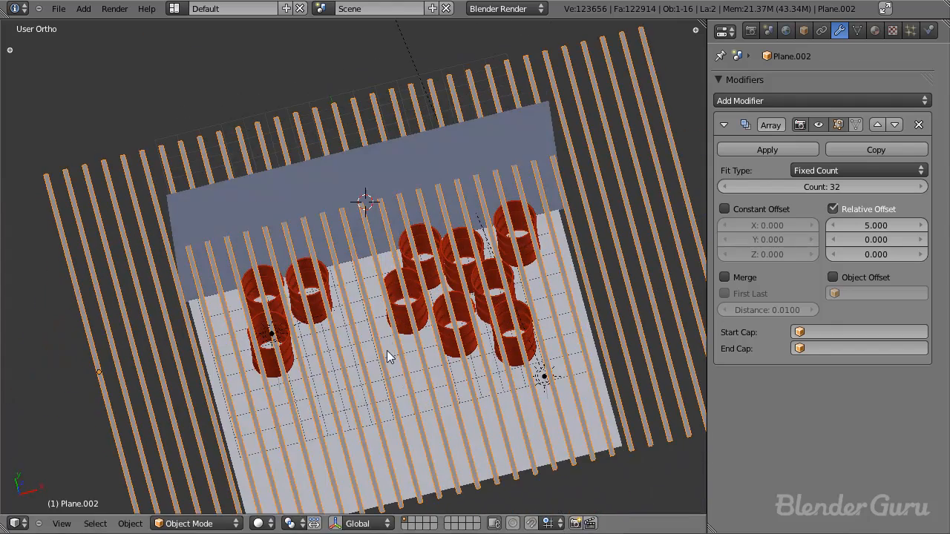
{"action": "key", "text": "s"}
{"action": "left_click", "coordinate": [564, 287]}
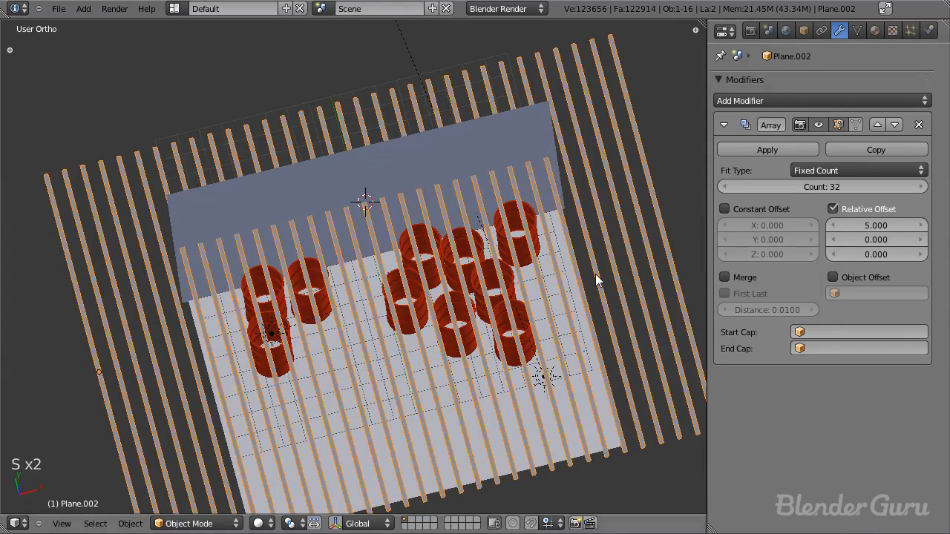
{"action": "key", "text": "s"}
{"action": "key", "text": "x"}
{"action": "left_click", "coordinate": [623, 271]}
Step: Set the Array count to 35 and raise the strips along Z out of the camera's view
{"action": "left_click_drag", "start_coordinate": [845, 185], "coordinate": [864, 186]}
{"action": "scroll", "coordinate": [513, 269], "scroll_direction": "down", "scroll_amount": 3}
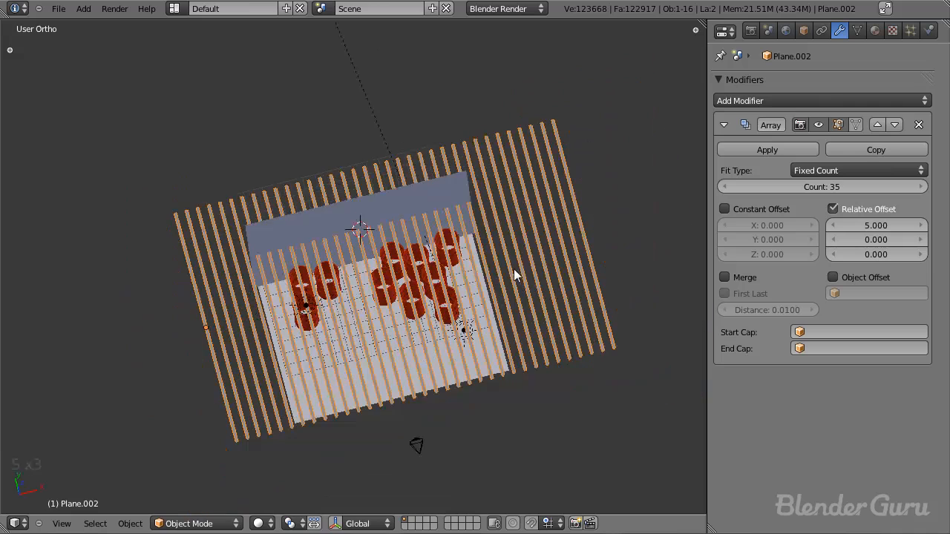
{"action": "key", "text": "KP_1"}
{"action": "key", "text": "KP_0"}
{"action": "key", "text": "g"}
{"action": "key", "text": "z"}
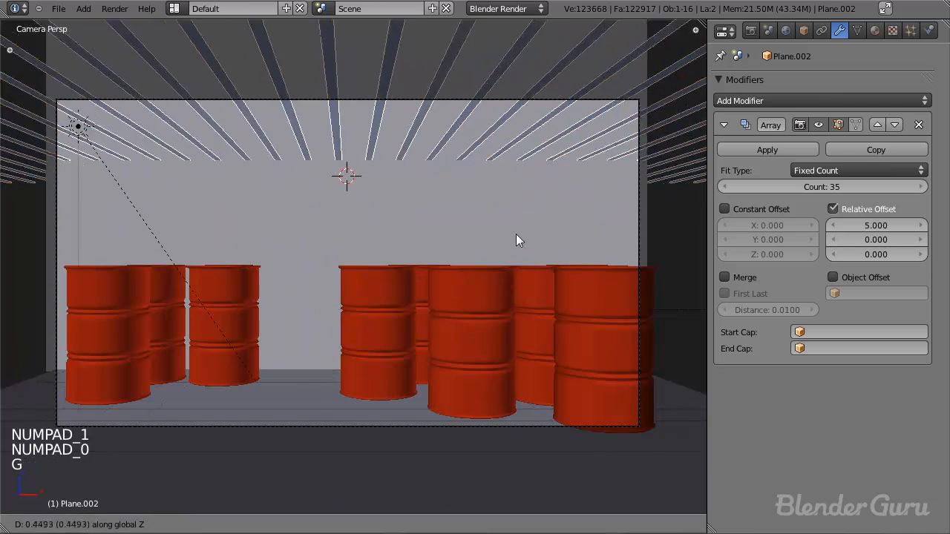
{"action": "left_click", "coordinate": [517, 111]}
{"action": "scroll", "coordinate": [509, 164], "scroll_direction": "down", "scroll_amount": 3}
Step: Save the file over the existing one and render the scene with the overhead strips
{"action": "middle_click_drag", "start_coordinate": [509, 164], "coordinate": [414, 303]}
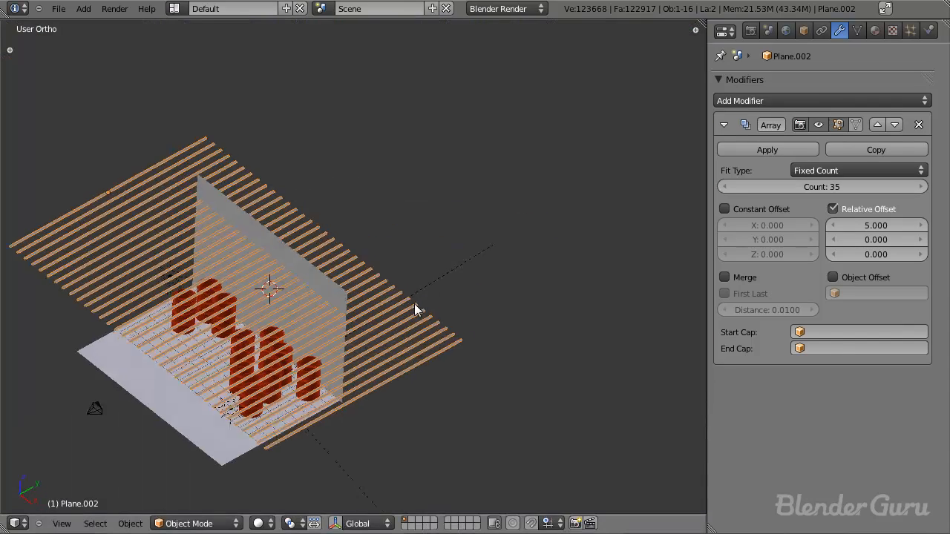
{"action": "key", "text": "ctrl+s"}
{"action": "left_click", "coordinate": [412, 304]}
{"action": "key", "text": "F12"}
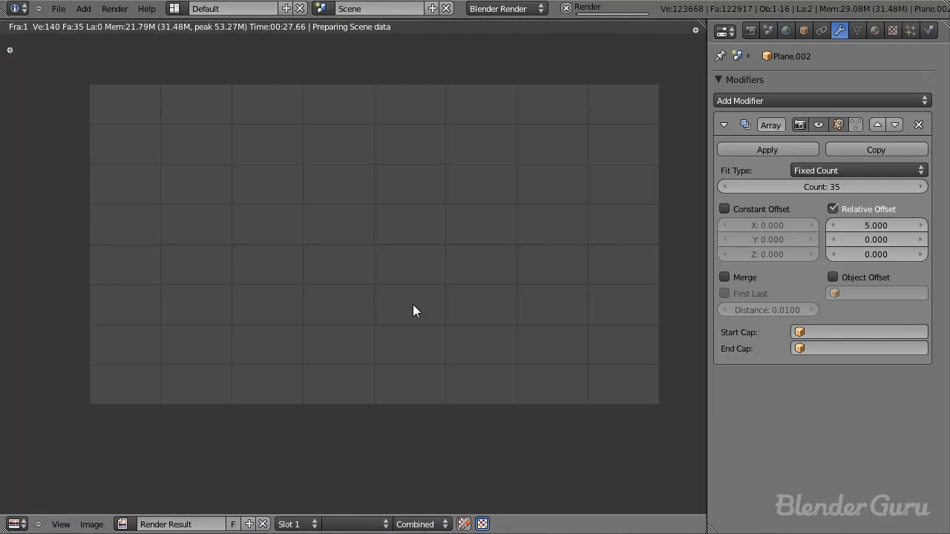
{"action": "key", "text": "Escape"}
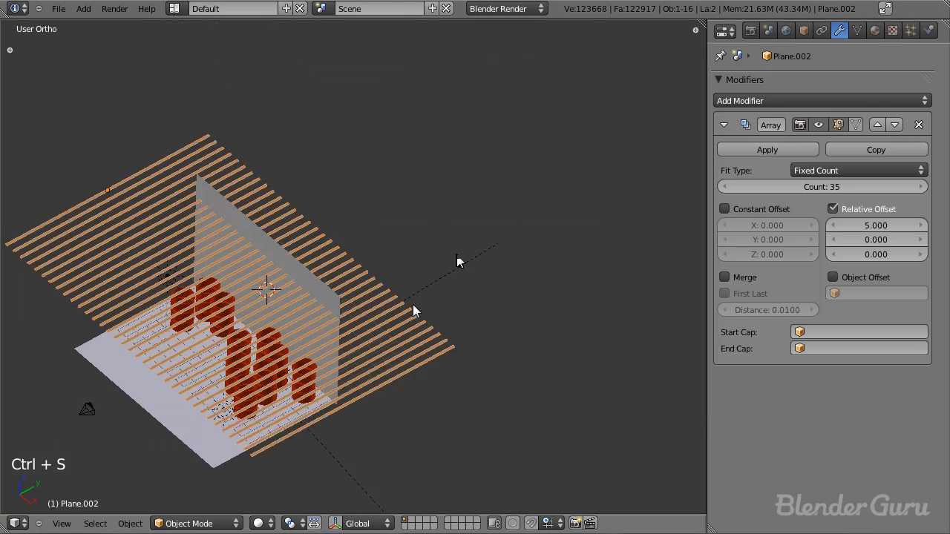
Step: Bring the render back and examine the edges of the strip shadows on the wall up close
{"action": "key", "text": "F11"}
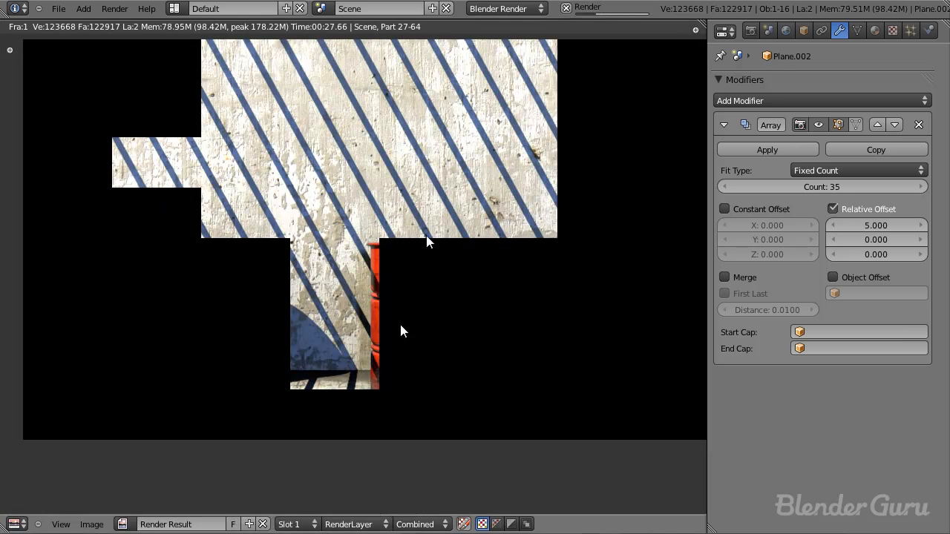
{"action": "scroll", "coordinate": [385, 267], "scroll_direction": "up", "scroll_amount": 1}
{"action": "middle_click_drag", "start_coordinate": [357, 174], "coordinate": [421, 338]}
{"action": "scroll", "coordinate": [421, 338], "scroll_direction": "up", "scroll_amount": 3}
{"action": "scroll", "coordinate": [429, 338], "scroll_direction": "up", "scroll_amount": 2}
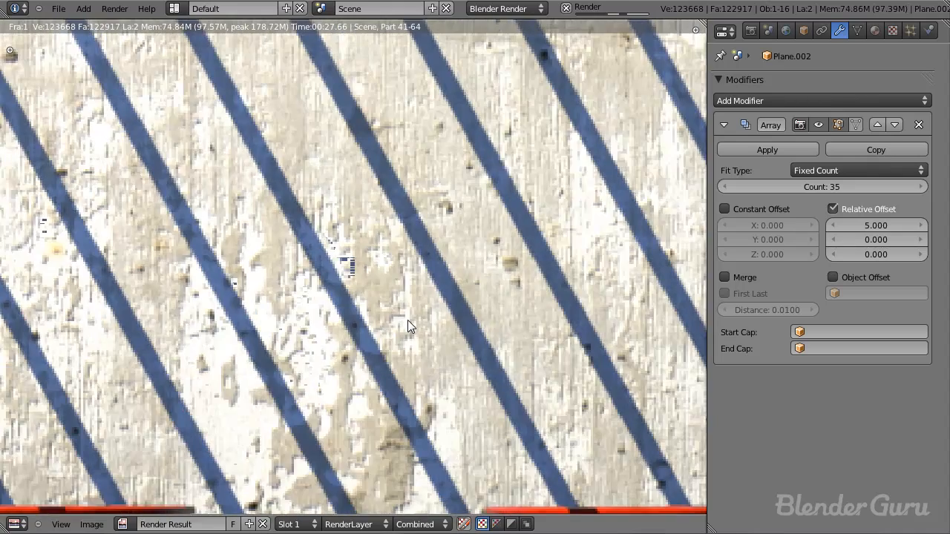
{"action": "scroll", "coordinate": [340, 279], "scroll_direction": "up", "scroll_amount": 1}
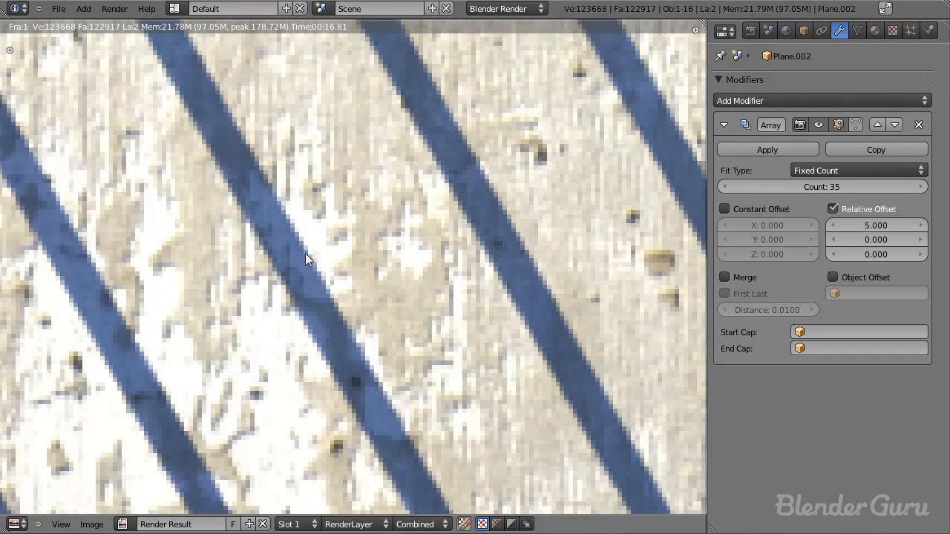
{"action": "scroll", "coordinate": [562, 312], "scroll_direction": "down", "scroll_amount": 3}
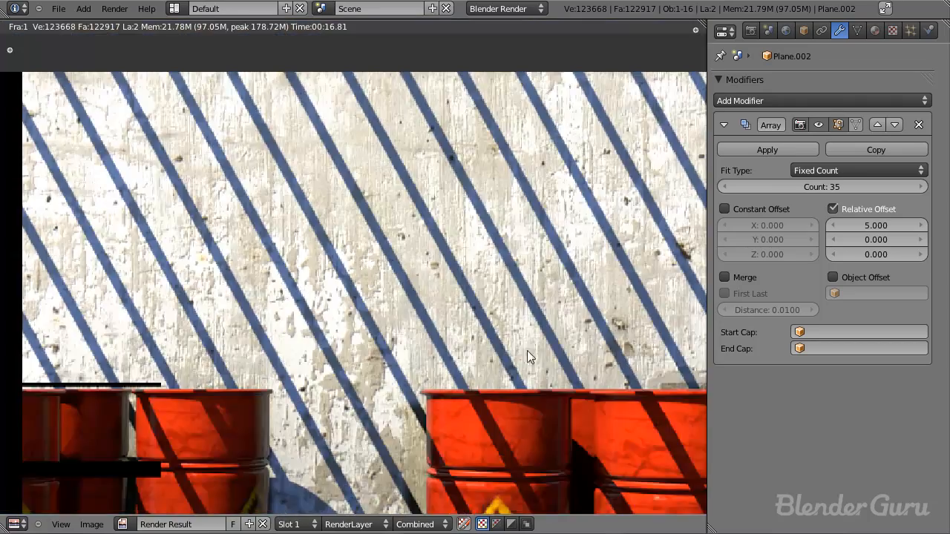
{"action": "key", "text": "Escape"}
Step: Select the sun lamp above the left barrels and set its ray shadow soft size to 1.05
{"action": "scroll", "coordinate": [256, 265], "scroll_direction": "down", "scroll_amount": 2}
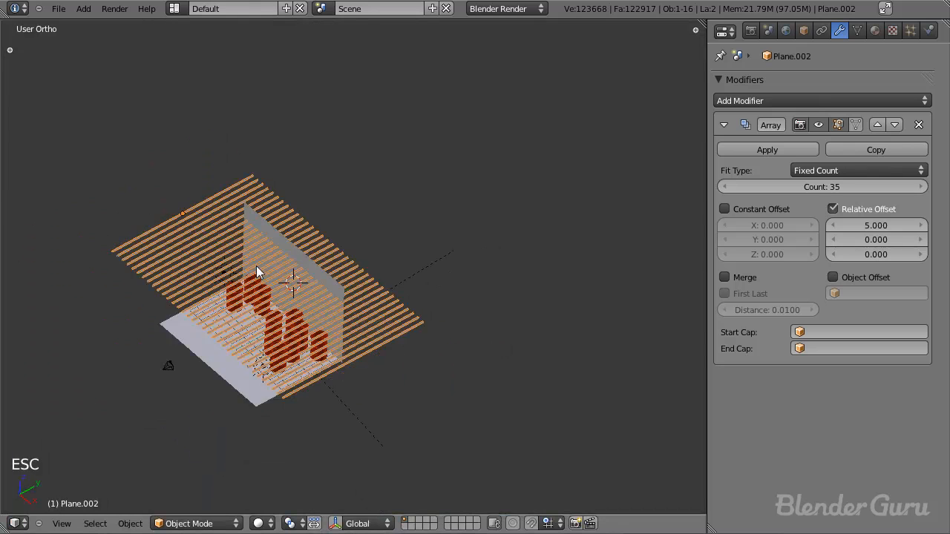
{"action": "scroll", "coordinate": [247, 278], "scroll_direction": "up", "scroll_amount": 3}
{"action": "right_click", "coordinate": [137, 269]}
{"action": "left_click", "coordinate": [823, 31]}
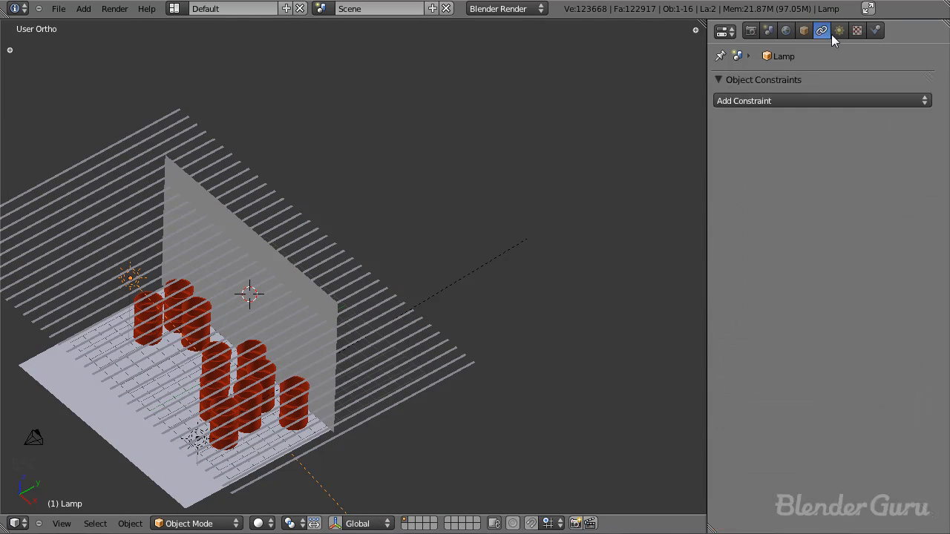
{"action": "left_click", "coordinate": [840, 31]}
{"action": "scroll", "coordinate": [813, 156], "scroll_direction": "down", "scroll_amount": 3}
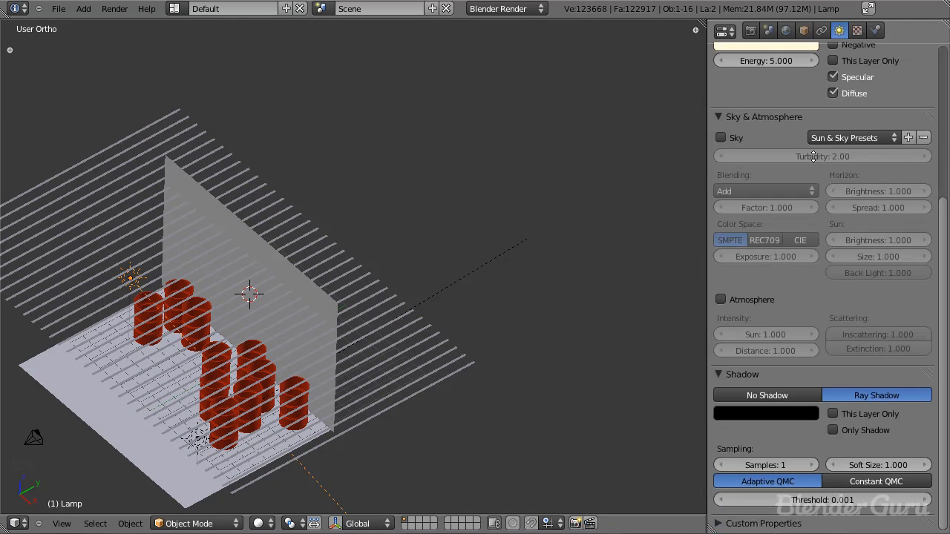
{"action": "left_click", "coordinate": [885, 466]}
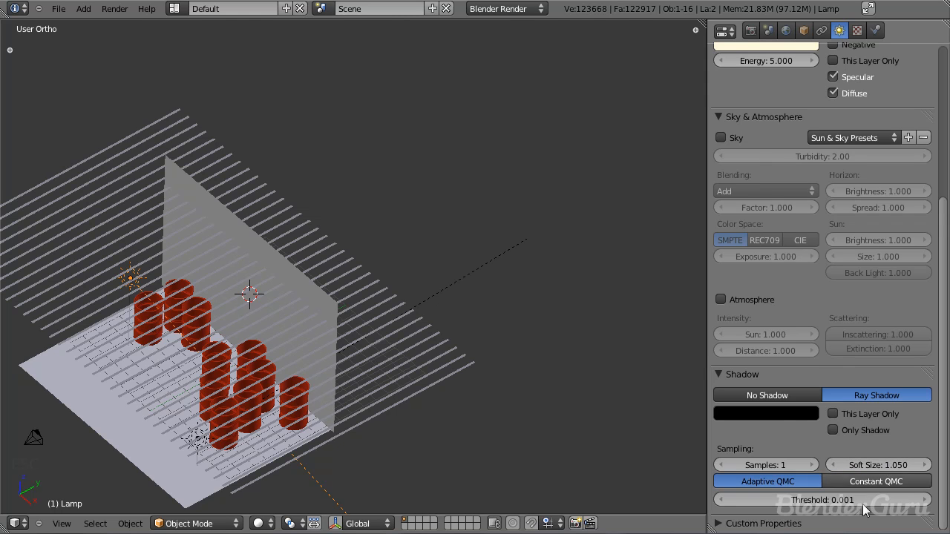
Step: Set the sun lamp's shadow samples to 6 and save the file over the existing one
{"action": "left_click", "coordinate": [811, 466]}
{"action": "left_click", "coordinate": [812, 465]}
{"action": "left_click", "coordinate": [811, 465]}
{"action": "left_click", "coordinate": [812, 465]}
{"action": "left_click", "coordinate": [812, 465]}
{"action": "left_click", "coordinate": [812, 465]}
{"action": "left_click", "coordinate": [812, 466]}
{"action": "scroll", "coordinate": [845, 356], "scroll_direction": "up", "scroll_amount": 2}
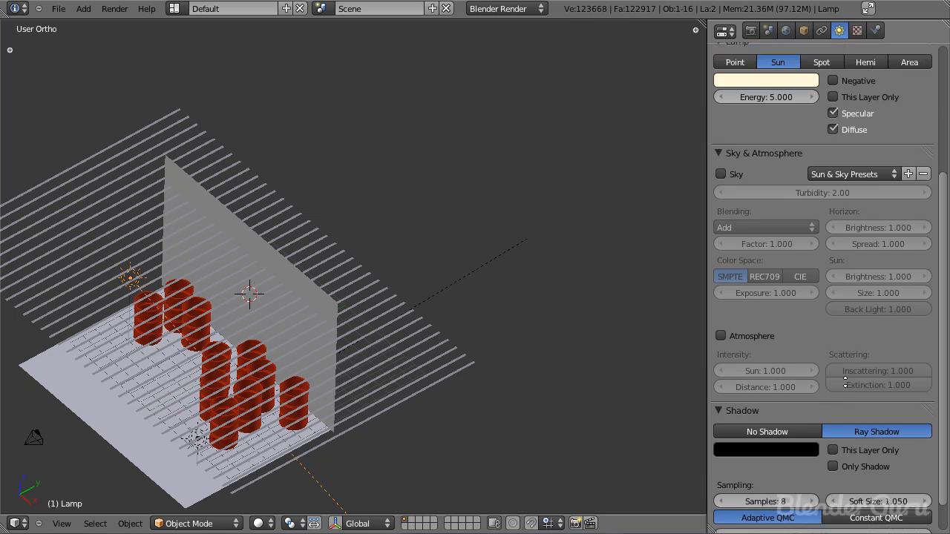
{"action": "scroll", "coordinate": [844, 380], "scroll_direction": "up", "scroll_amount": 2}
{"action": "key", "text": "ctrl+s"}
{"action": "left_click", "coordinate": [584, 393]}
{"action": "scroll", "coordinate": [739, 475], "scroll_direction": "down", "scroll_amount": 4}
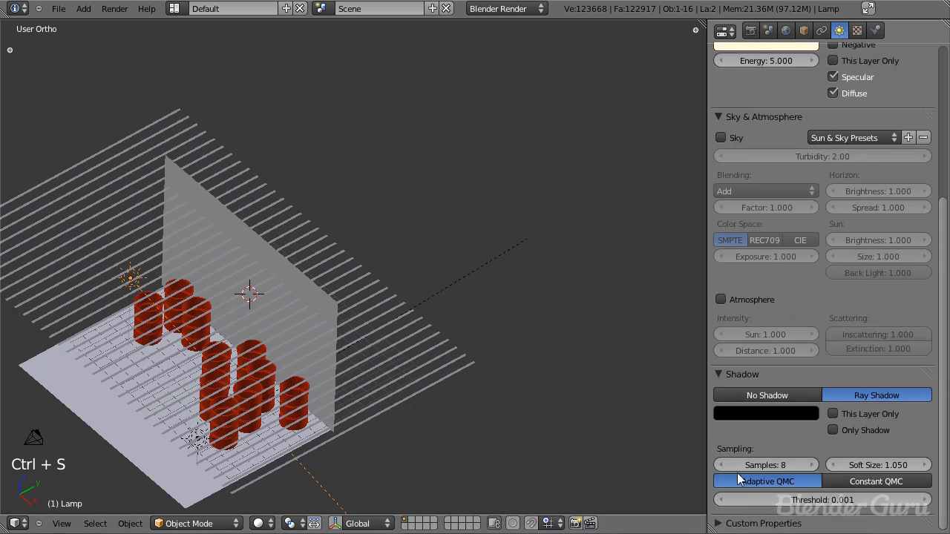
{"action": "key", "text": "ctrl+s"}
{"action": "left_click", "coordinate": [845, 400]}
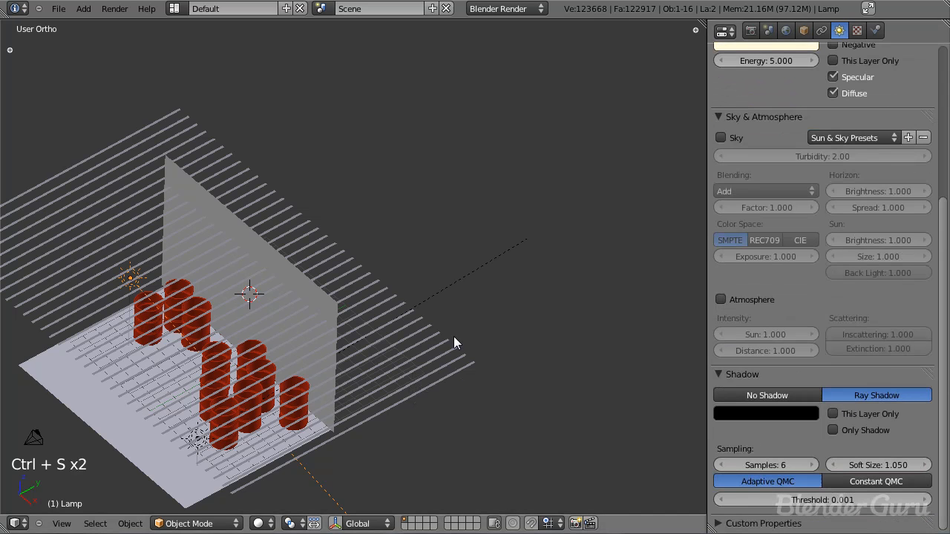
Step: Render the scene and examine the softened strip shadows across the wall and barrels
{"action": "key", "text": "F12"}
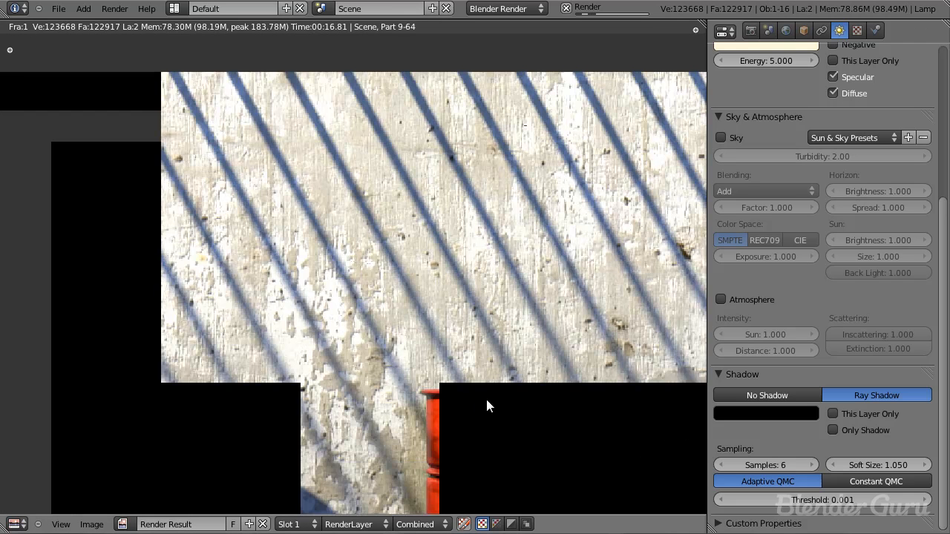
{"action": "middle_click_drag", "start_coordinate": [446, 401], "coordinate": [390, 249]}
{"action": "scroll", "coordinate": [443, 321], "scroll_direction": "up", "scroll_amount": 1}
{"action": "scroll", "coordinate": [438, 312], "scroll_direction": "down", "scroll_amount": 2}
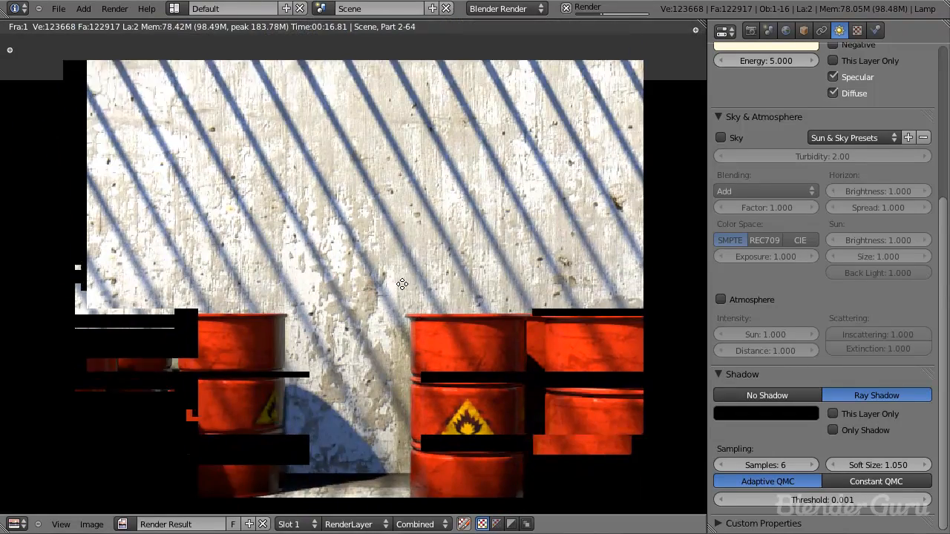
{"action": "scroll", "coordinate": [420, 293], "scroll_direction": "down", "scroll_amount": 1}
{"action": "middle_click_drag", "start_coordinate": [402, 284], "coordinate": [379, 217]}
{"action": "scroll", "coordinate": [377, 227], "scroll_direction": "down", "scroll_amount": 3}
{"action": "scroll", "coordinate": [385, 241], "scroll_direction": "up", "scroll_amount": 2}
{"action": "middle_click_drag", "start_coordinate": [384, 264], "coordinate": [345, 230]}
{"action": "scroll", "coordinate": [373, 225], "scroll_direction": "down", "scroll_amount": 3}
{"action": "scroll", "coordinate": [382, 240], "scroll_direction": "up", "scroll_amount": 3}
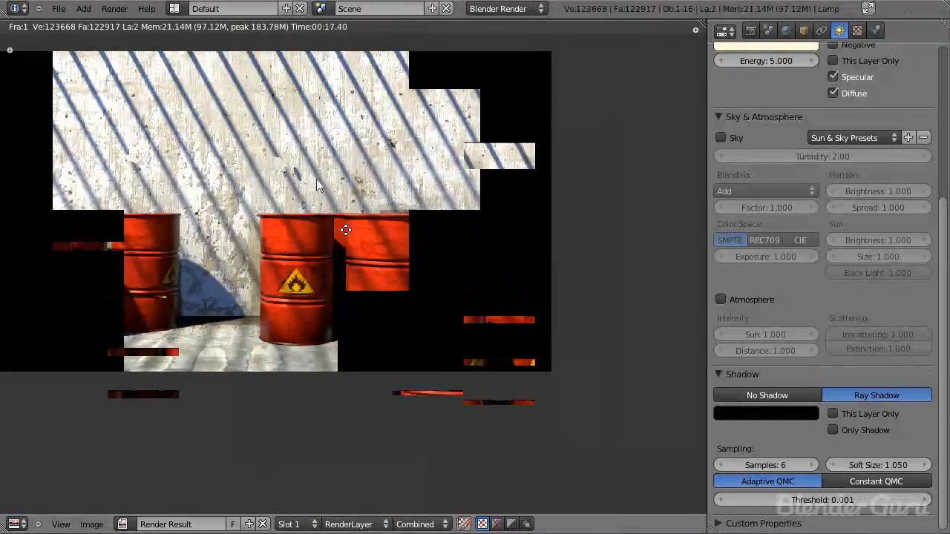
Step: Add a mesh plane in top view and move it along Y to just in front of the wall
{"action": "key", "text": "Escape"}
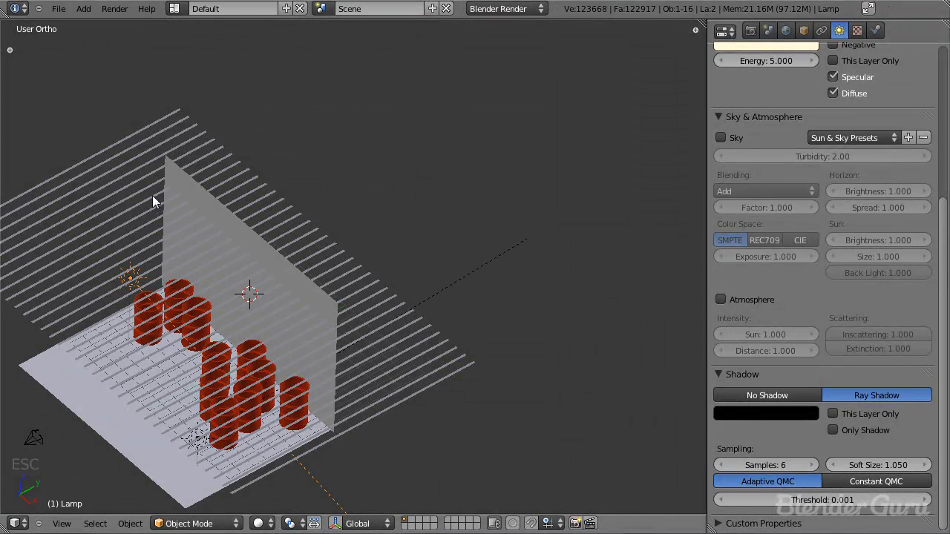
{"action": "key", "text": "KP_7"}
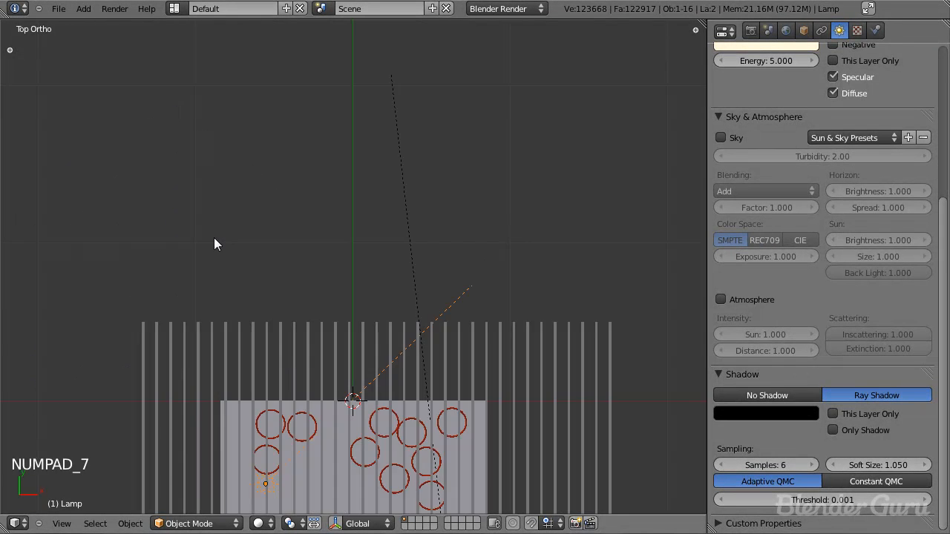
{"action": "key", "text": "z"}
{"action": "key", "text": "shift+a"}
{"action": "mouse_move", "coordinate": [312, 236]}
{"action": "left_click", "coordinate": [362, 238]}
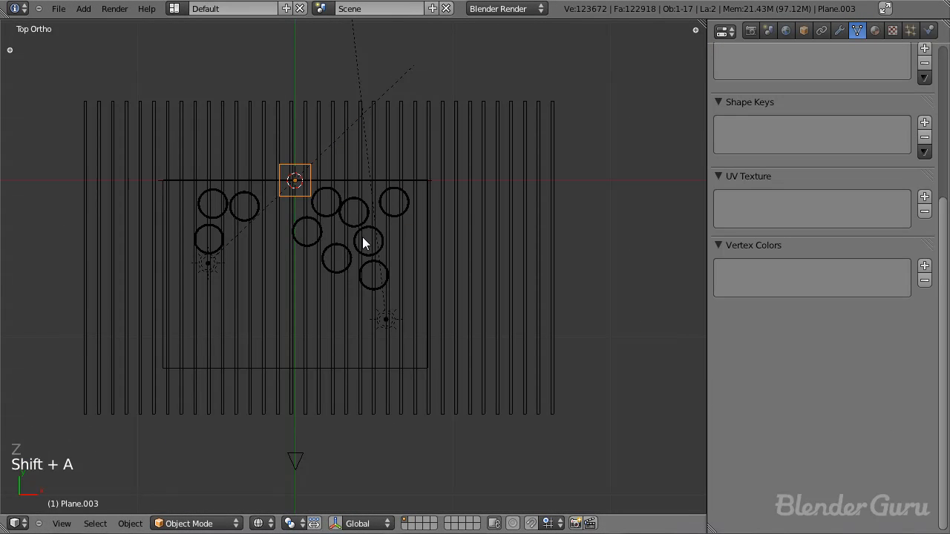
{"action": "key", "text": "g"}
{"action": "key", "text": "y"}
{"action": "left_click", "coordinate": [346, 206]}
Step: Stretch the new plane along X until it extends well past both ends of the wall
{"action": "key", "text": "s"}
{"action": "key", "text": "x"}
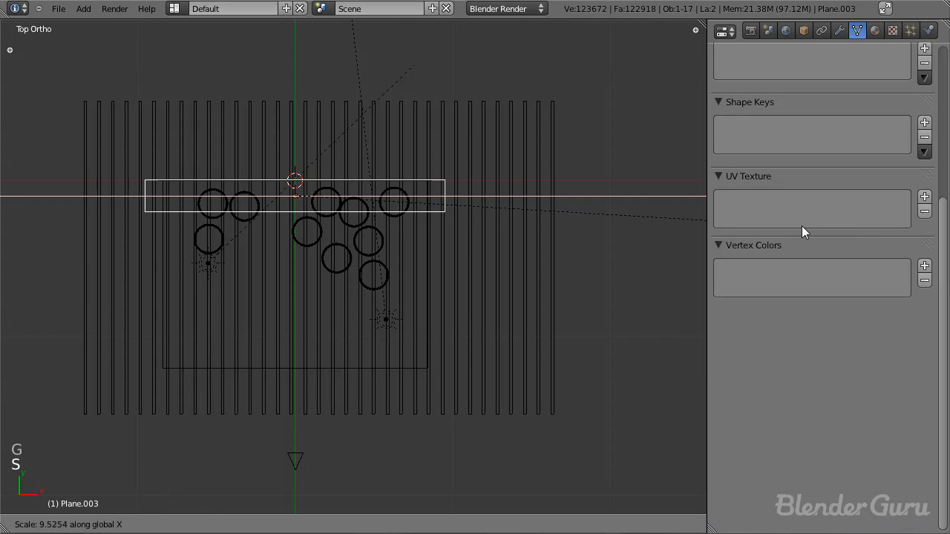
{"action": "key", "text": "Return"}
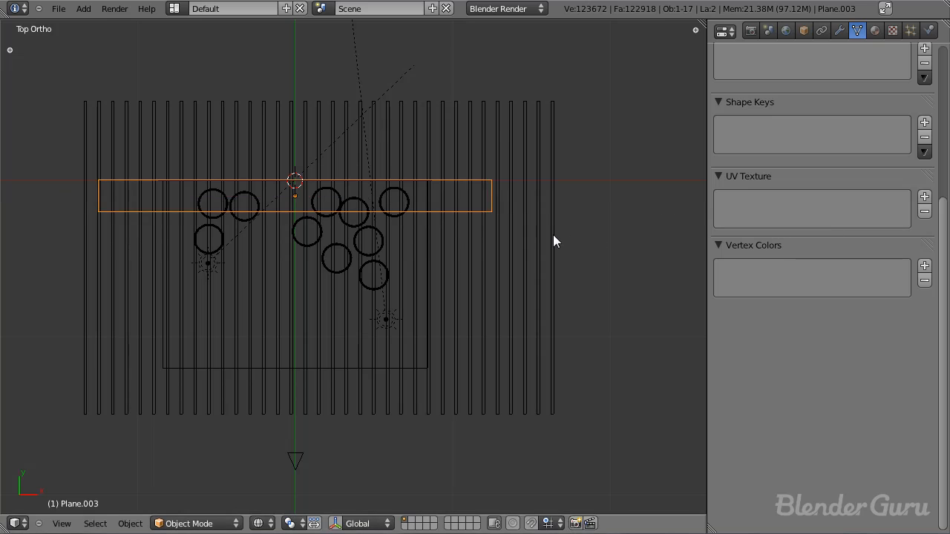
{"action": "key", "text": "s"}
{"action": "left_click", "coordinate": [613, 238]}
Step: Raise the plane along Z to about the height of the overhead strips and test-render its shadow from the camera
{"action": "key", "text": "KP_3"}
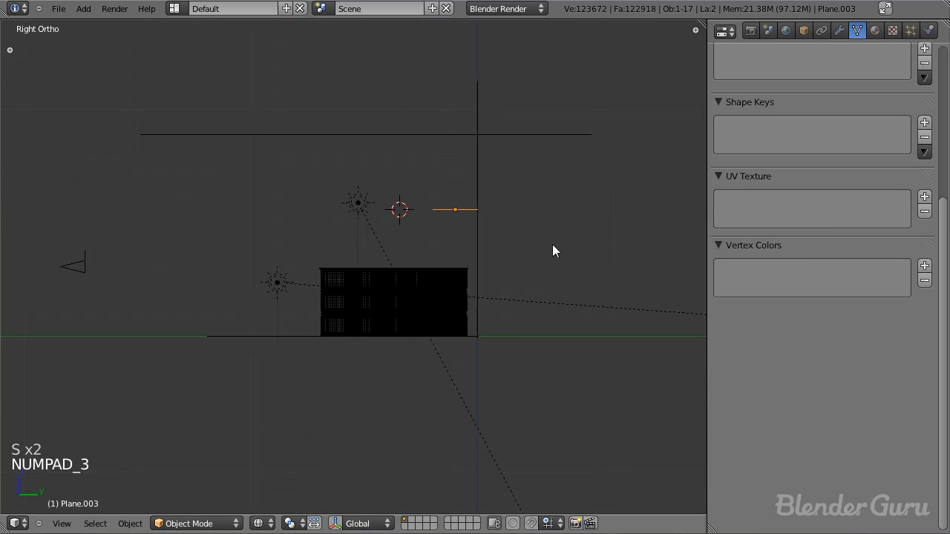
{"action": "key", "text": "g"}
{"action": "key", "text": "z"}
{"action": "left_click", "coordinate": [565, 161]}
{"action": "middle_click_drag", "start_coordinate": [565, 161], "coordinate": [340, 223]}
{"action": "key", "text": "KP_0"}
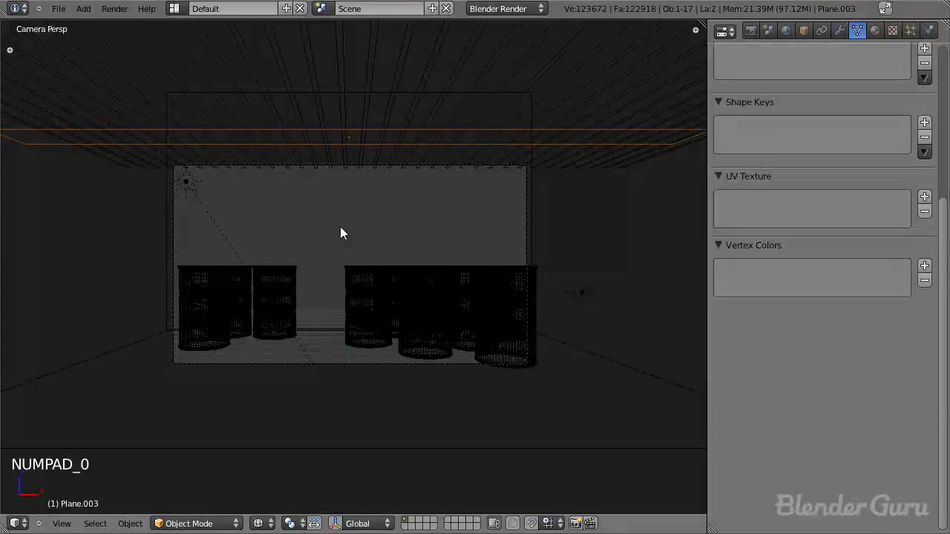
{"action": "key", "text": "F12"}
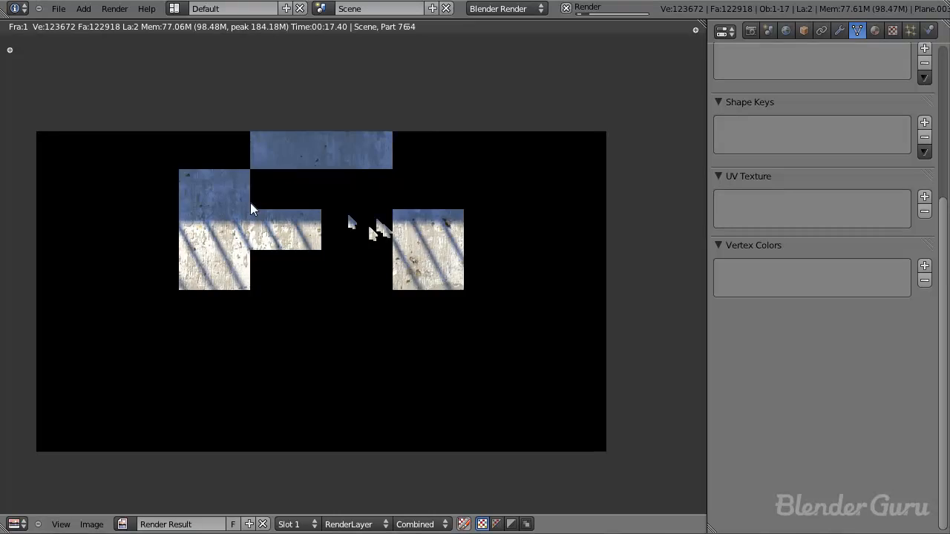
{"action": "key", "text": "Escape"}
Step: Narrow the long overhead plane along Y
{"action": "middle_click_drag", "start_coordinate": [360, 215], "coordinate": [286, 368]}
{"action": "key", "text": "s"}
{"action": "key", "text": "y"}
{"action": "left_click", "coordinate": [337, 263]}
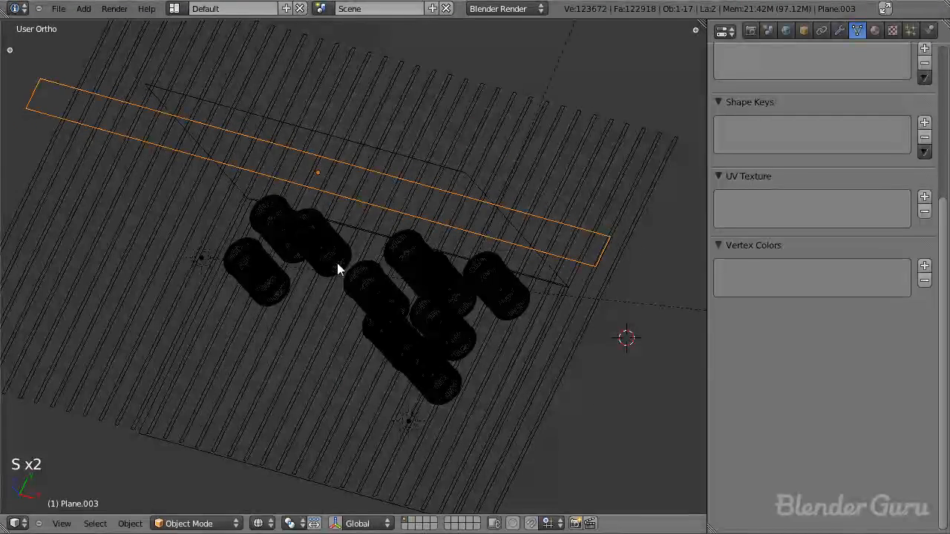
Step: Move the narrowed overhead plane right up against the wall in top view and save the file
{"action": "key", "text": "KP_7"}
{"action": "middle_click_drag", "start_coordinate": [337, 263], "coordinate": [390, 246]}
{"action": "key", "text": "KP_7"}
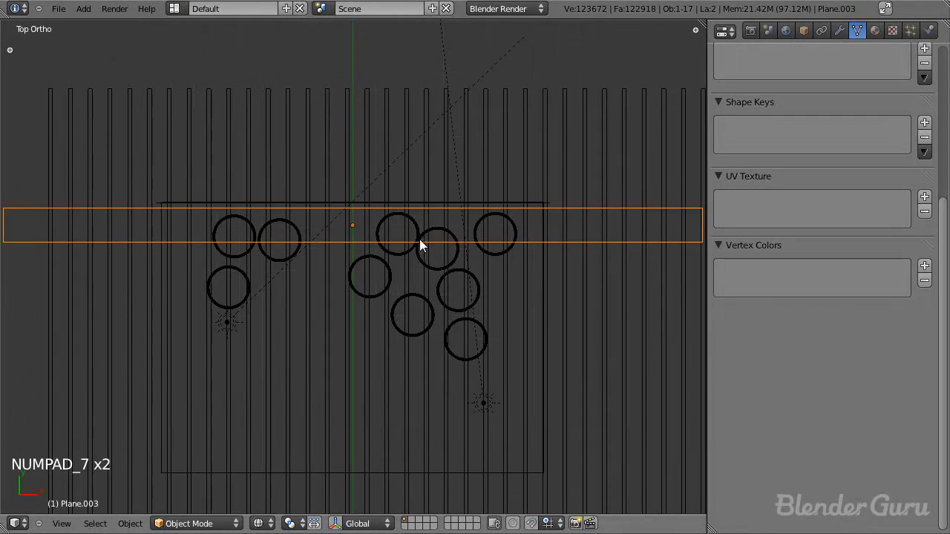
{"action": "key", "text": "g"}
{"action": "left_click", "coordinate": [380, 209]}
{"action": "key", "text": "KP_0"}
{"action": "key", "text": "a"}
{"action": "key", "text": "a"}
{"action": "right_click", "coordinate": [396, 153]}
{"action": "right_click", "coordinate": [394, 148]}
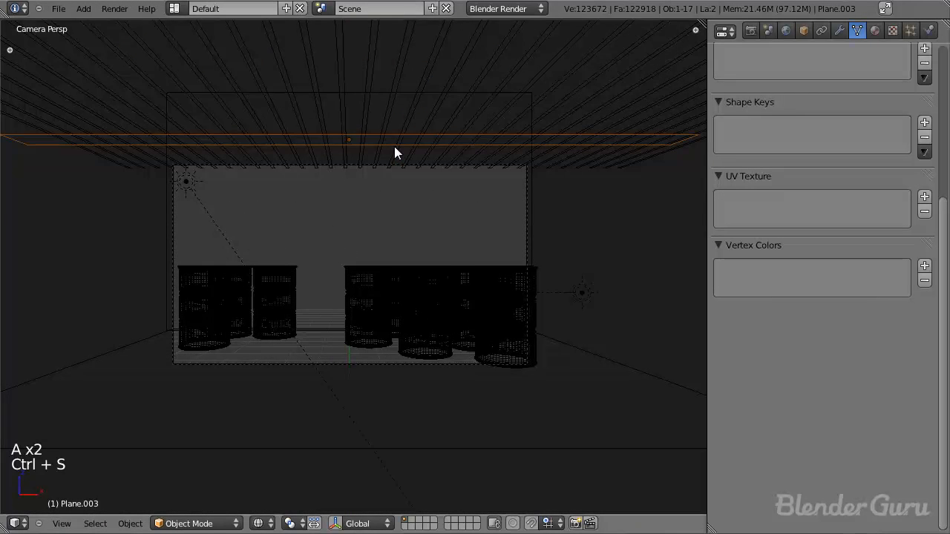
Step: Duplicate the overhead plane, rotate the copy to run parallel to the strips, and position it along X near the middle
{"action": "key", "text": "KP_7"}
{"action": "key", "text": "shift+d"}
{"action": "left_click", "coordinate": [392, 331]}
{"action": "scroll", "coordinate": [392, 331], "scroll_direction": "down", "scroll_amount": 4}
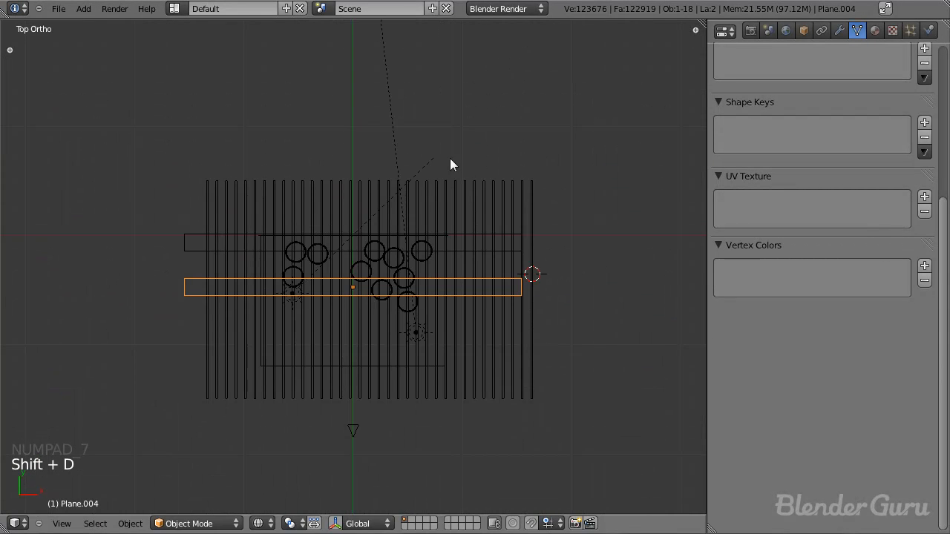
{"action": "key", "text": "r"}
{"action": "left_click", "coordinate": [450, 366]}
{"action": "key", "text": "g"}
{"action": "key", "text": "x"}
{"action": "left_click", "coordinate": [422, 321]}
Step: Duplicate the rotated plane, offset the copy along X above the right barrels, and widen it along X
{"action": "key", "text": "shift+d"}
{"action": "key", "text": "x"}
{"action": "left_click", "coordinate": [466, 329]}
{"action": "key", "text": "s"}
{"action": "key", "text": "x"}
{"action": "left_click", "coordinate": [571, 331]}
{"action": "key", "text": "g"}
{"action": "key", "text": "x"}
{"action": "left_click", "coordinate": [579, 326]}
Step: Shift the wide overhead plane slightly along X in the shaded camera view and save the file
{"action": "mouse_move", "coordinate": [578, 324]}
{"action": "middle_mouse_down"}
{"action": "mouse_move", "coordinate": [247, 129]}
{"action": "mouse_move", "coordinate": [392, 207]}
{"action": "mouse_move", "coordinate": [409, 162]}
{"action": "mouse_move", "coordinate": [335, 297]}
{"action": "middle_mouse_up"}
{"action": "key", "text": "z"}
{"action": "key", "text": "KP_0"}
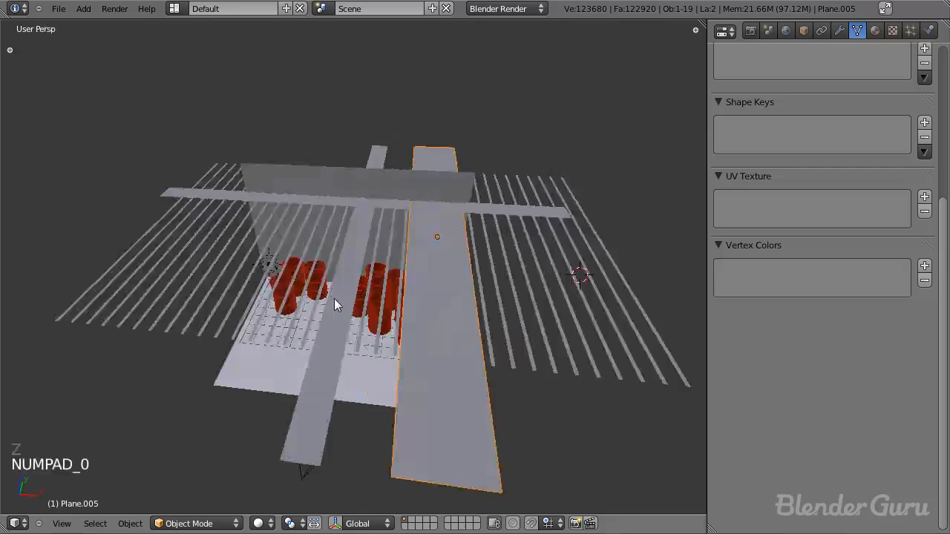
{"action": "key", "text": "g"}
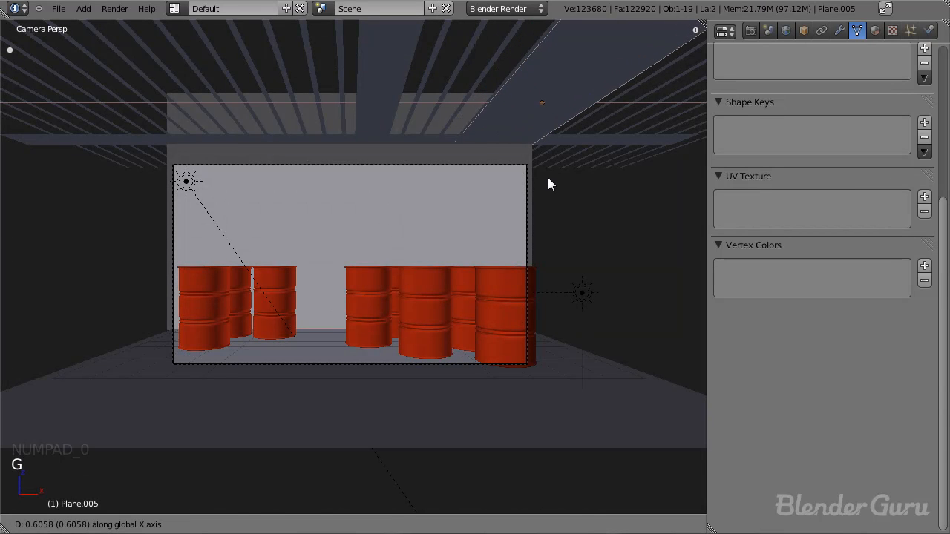
{"action": "left_click", "coordinate": [544, 184]}
{"action": "key", "text": "a"}
{"action": "key", "text": "ctrl+s"}
Step: Render the scene and examine the new overhead shadows across the wall, barrels and floor
{"action": "key", "text": "F12"}
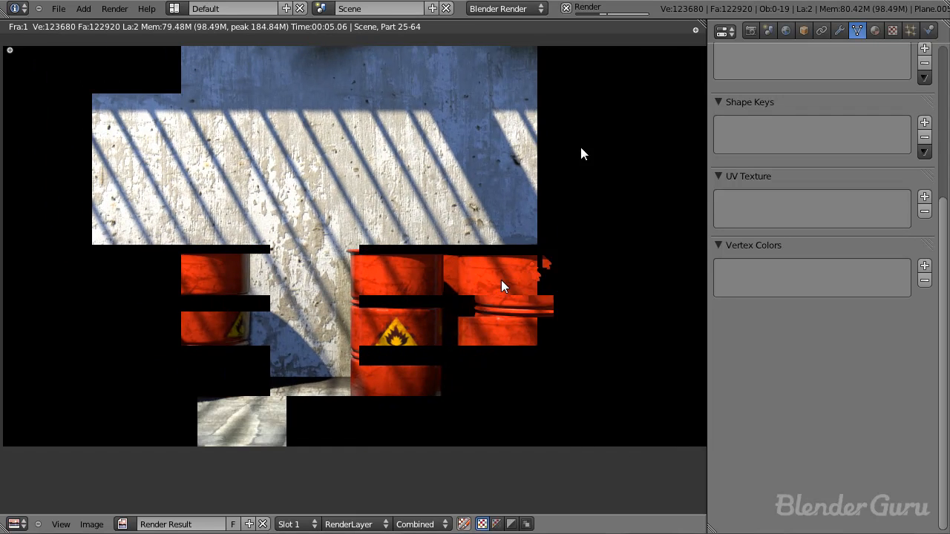
{"action": "middle_click_drag", "start_coordinate": [553, 197], "coordinate": [641, 192]}
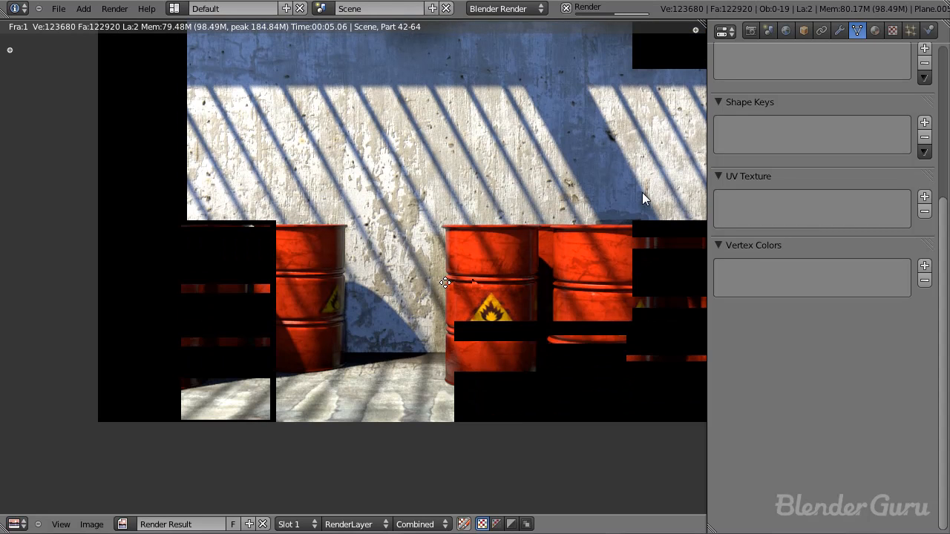
{"action": "middle_click_drag", "start_coordinate": [445, 282], "coordinate": [368, 314]}
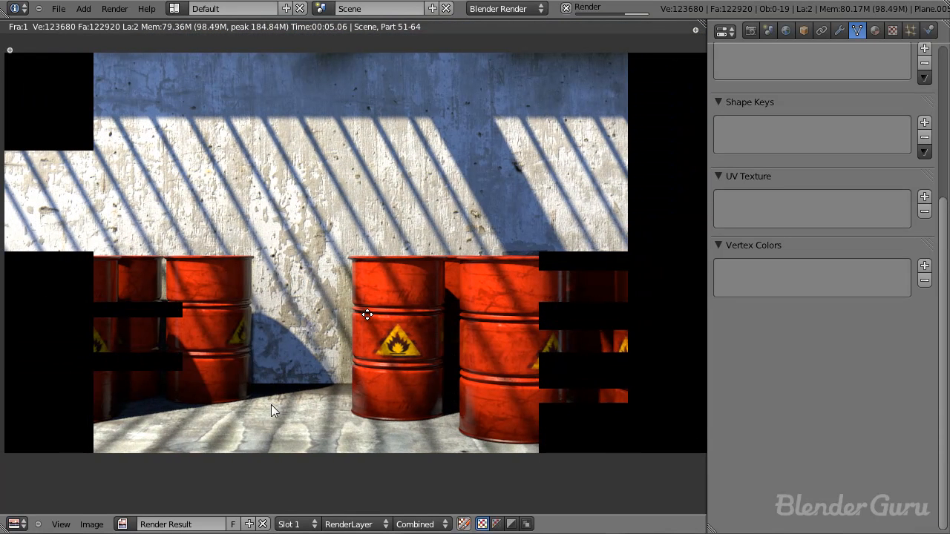
{"action": "middle_click_drag", "start_coordinate": [397, 362], "coordinate": [372, 287]}
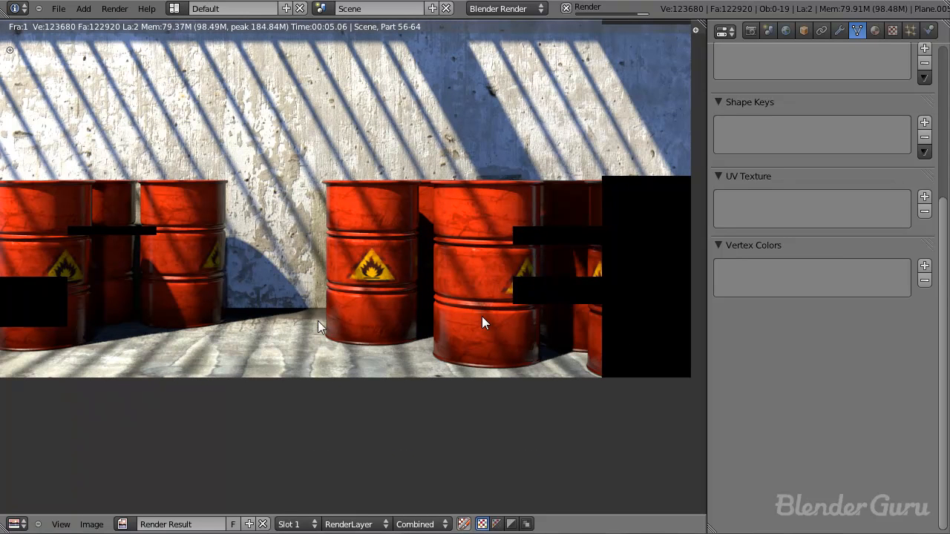
{"action": "middle_click_drag", "start_coordinate": [391, 302], "coordinate": [316, 288]}
{"action": "key", "text": "Escape"}
Step: Try Indirect Lighting with the Approximate gather method in the world settings
{"action": "scroll", "coordinate": [431, 309], "scroll_direction": "up", "scroll_amount": 5}
{"action": "left_click", "coordinate": [786, 30]}
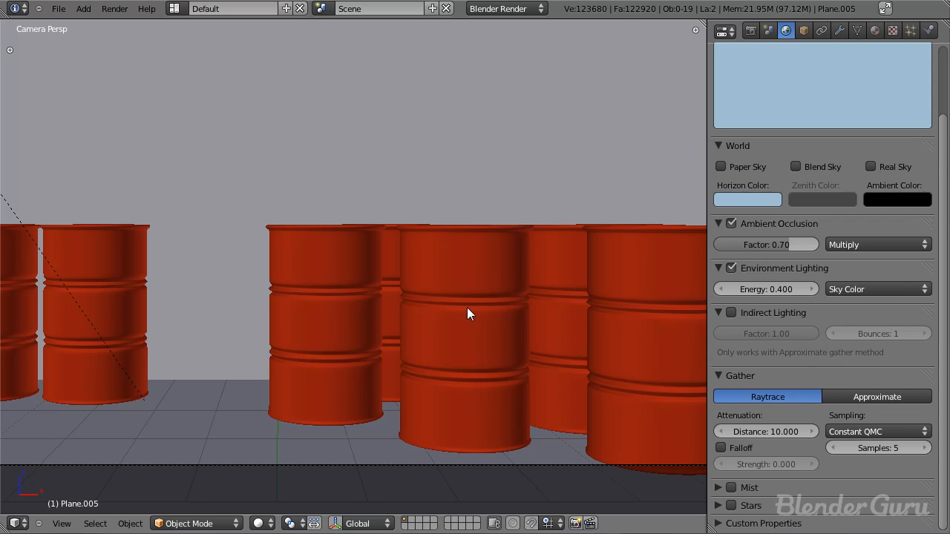
{"action": "left_click", "coordinate": [733, 312]}
{"action": "left_click", "coordinate": [845, 394]}
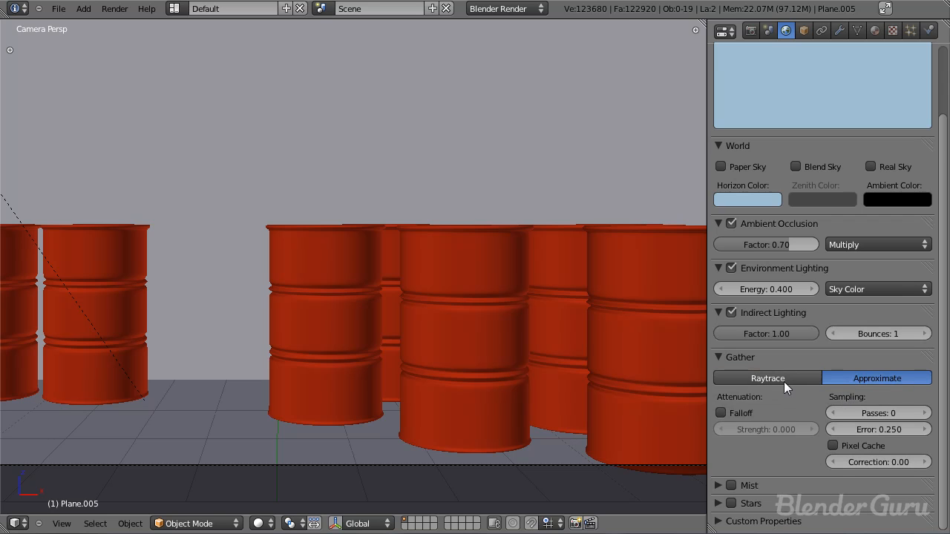
{"action": "left_click", "coordinate": [783, 383]}
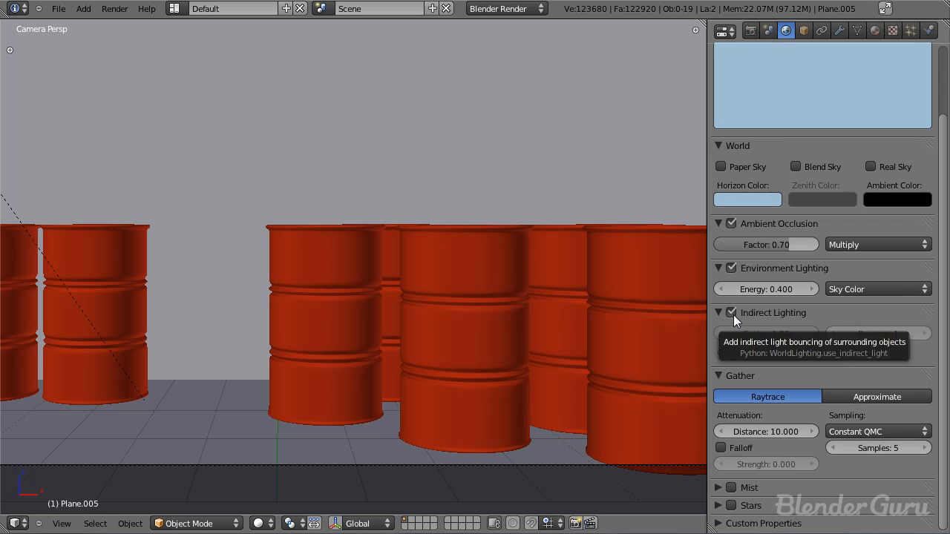
{"action": "left_click", "coordinate": [732, 314]}
{"action": "right_click", "coordinate": [375, 292]}
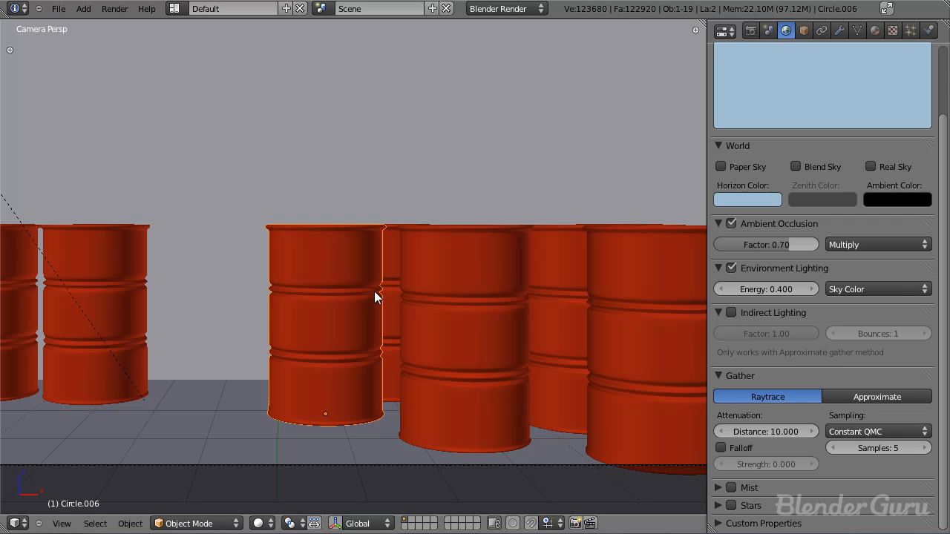
{"action": "key", "text": "a"}
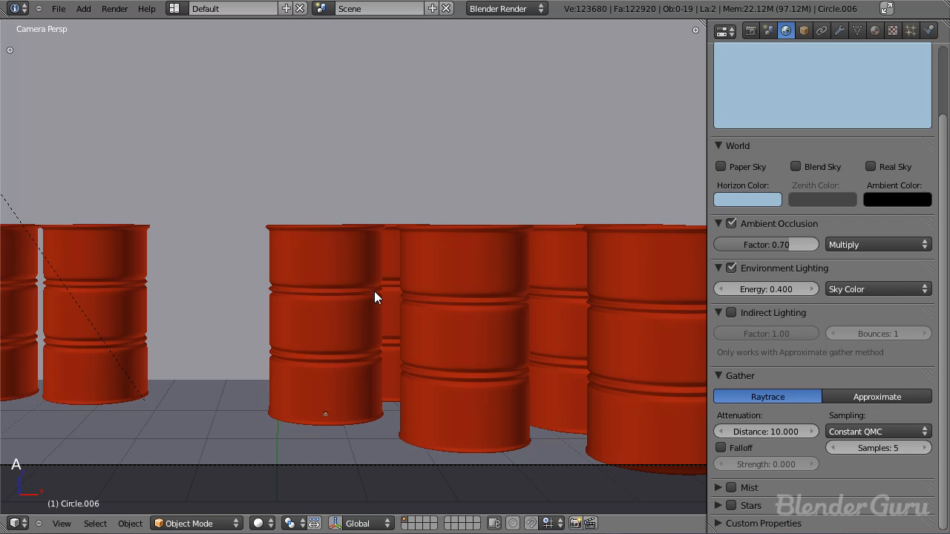
{"action": "right_click", "coordinate": [388, 269]}
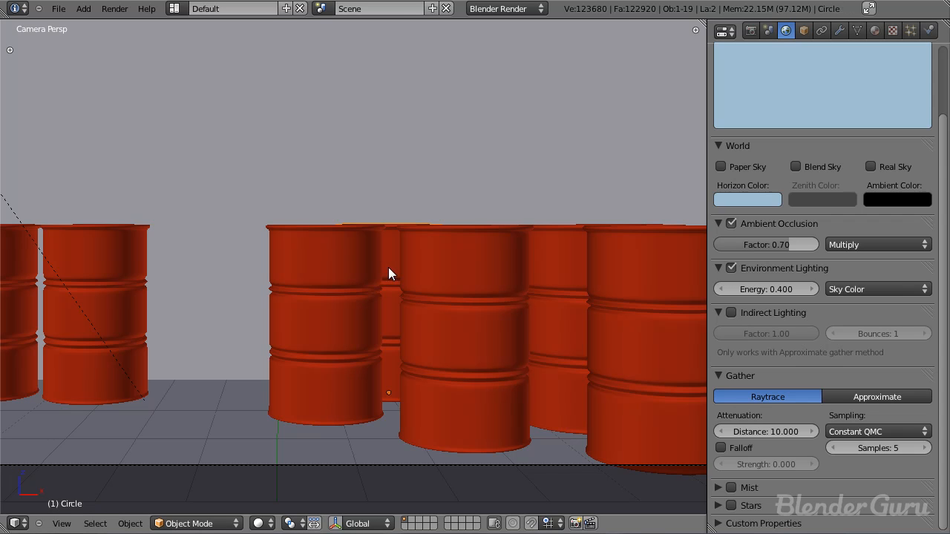
{"action": "right_click", "coordinate": [305, 241]}
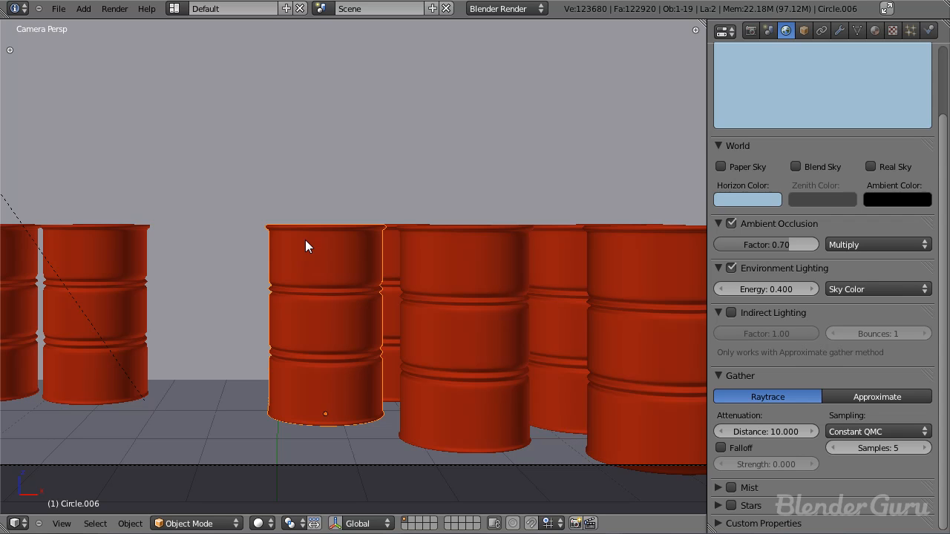
{"action": "key", "text": "a"}
{"action": "key", "text": "a"}
{"action": "key", "text": "KP_0"}
{"action": "key", "text": "KP_0"}
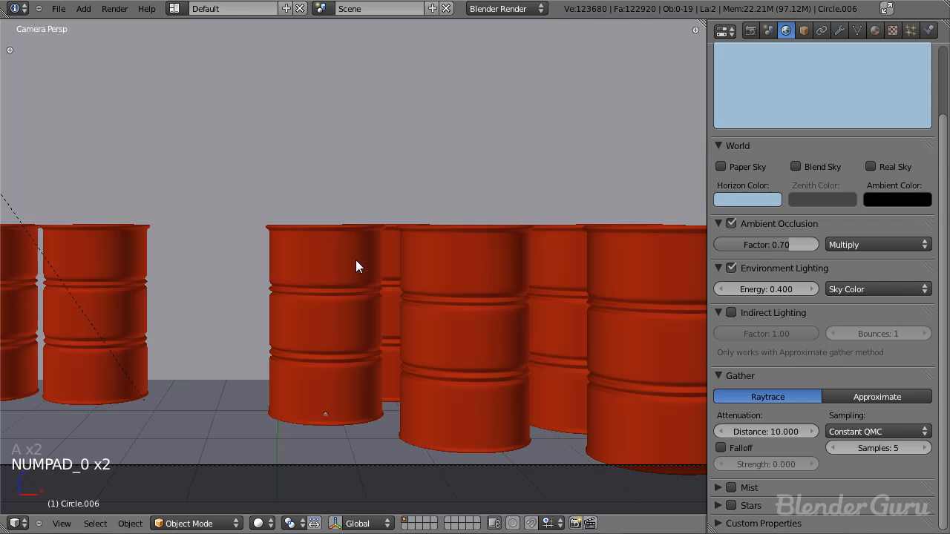
{"action": "scroll", "coordinate": [416, 265], "scroll_direction": "down", "scroll_amount": 3}
{"action": "middle_click_drag", "start_coordinate": [439, 288], "coordinate": [462, 302], "text": "shift"}
Step: Save the file and move the left group's back outer barrel along Y toward the wall in top view
{"action": "key", "text": "ctrl+s"}
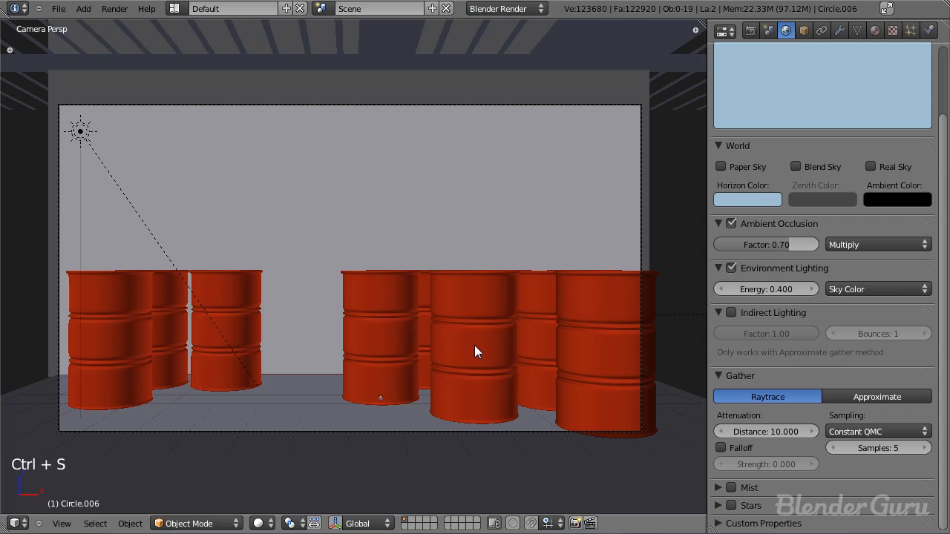
{"action": "scroll", "coordinate": [527, 335], "scroll_direction": "up", "scroll_amount": 1}
{"action": "scroll", "coordinate": [527, 336], "scroll_direction": "down", "scroll_amount": 1}
{"action": "right_click", "coordinate": [247, 298]}
{"action": "key", "text": "KP_7"}
{"action": "key", "text": "z"}
{"action": "scroll", "coordinate": [295, 312], "scroll_direction": "up", "scroll_amount": 5}
{"action": "right_click", "coordinate": [281, 249]}
{"action": "key", "text": "g"}
{"action": "key", "text": "y"}
{"action": "left_click", "coordinate": [279, 225]}
Step: Move the left group's inner barrel along Y toward the wall
{"action": "right_click", "coordinate": [300, 245]}
{"action": "key", "text": "g"}
{"action": "key", "text": "y"}
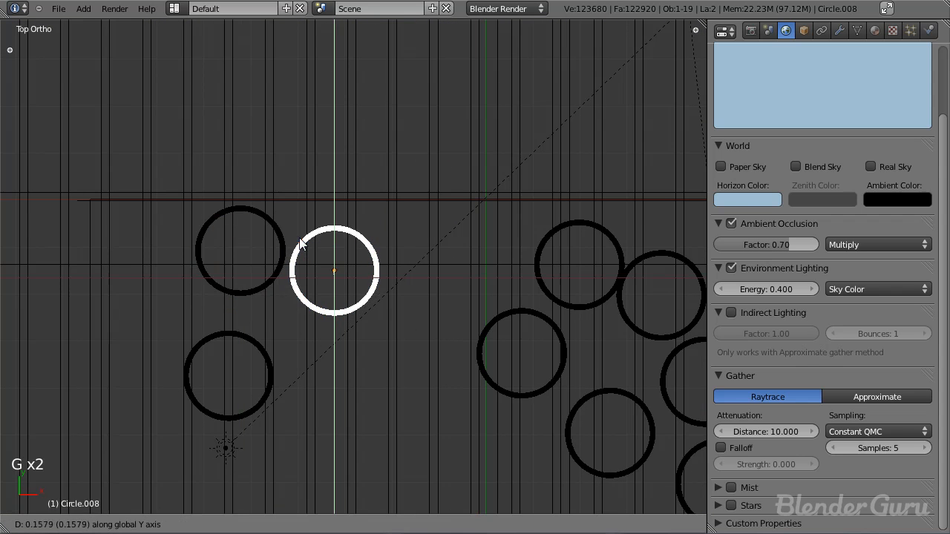
{"action": "left_click", "coordinate": [300, 234]}
Step: Move the left group's front barrel closer to the two behind it and check the arrangement from the camera
{"action": "right_click", "coordinate": [259, 344]}
{"action": "key", "text": "g"}
{"action": "left_click", "coordinate": [286, 317]}
{"action": "key", "text": "KP_0"}
{"action": "key", "text": "a"}
{"action": "key", "text": "a"}
{"action": "key", "text": "z"}
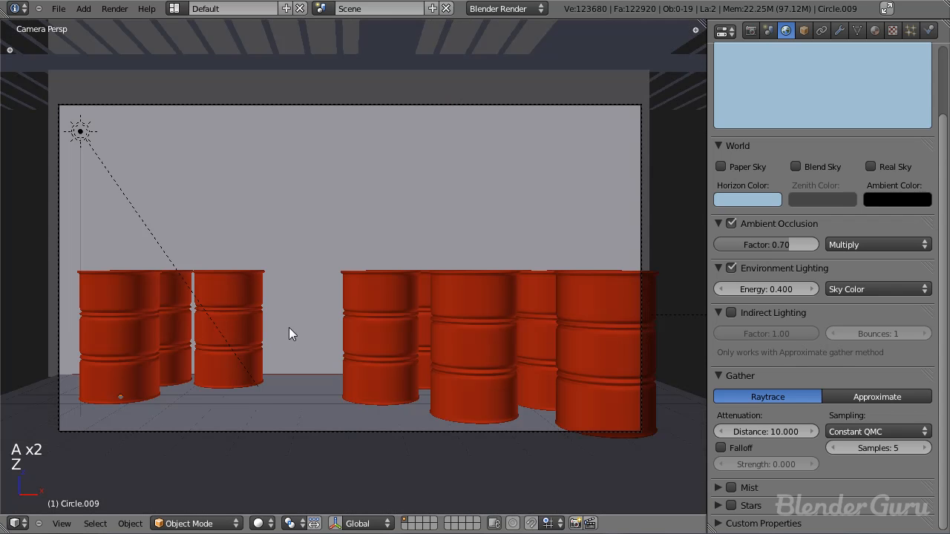
Step: Nudge the left group's inner barrel slightly away from the wall and toward its neighbours, and save the file
{"action": "key", "text": "KP_7"}
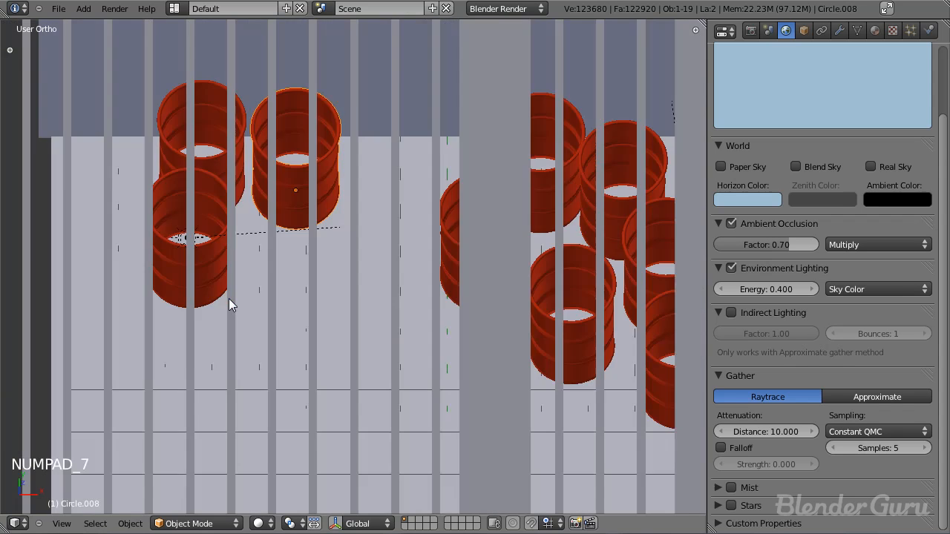
{"action": "key", "text": "z"}
{"action": "right_click", "coordinate": [367, 288]}
{"action": "key", "text": "g"}
{"action": "left_click", "coordinate": [364, 299]}
{"action": "key", "text": "KP_0"}
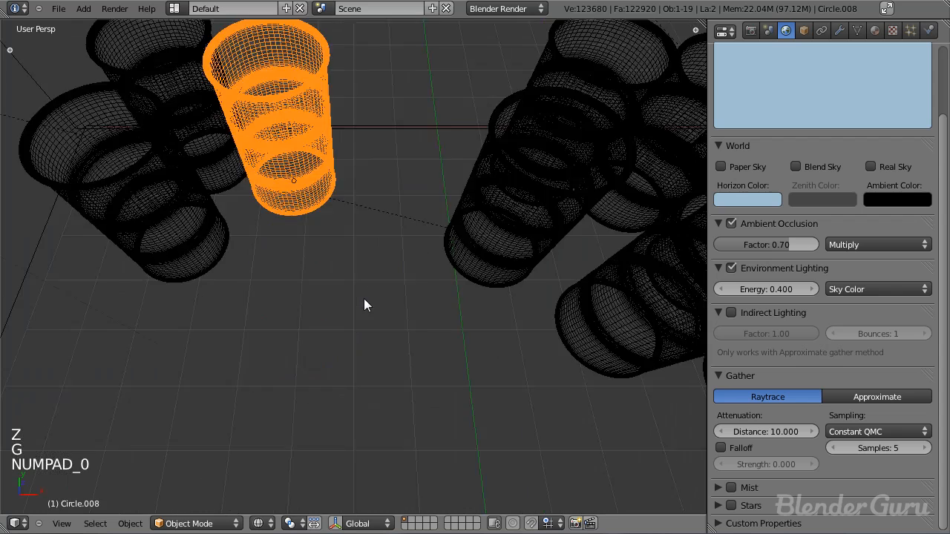
{"action": "key", "text": "a"}
{"action": "key", "text": "a"}
{"action": "key", "text": "z"}
{"action": "key", "text": "ctrl+s"}
Step: Add an area lamp at the centre of the right group's leftmost barrel, placing it in the wireframe top view
{"action": "right_click", "coordinate": [181, 316]}
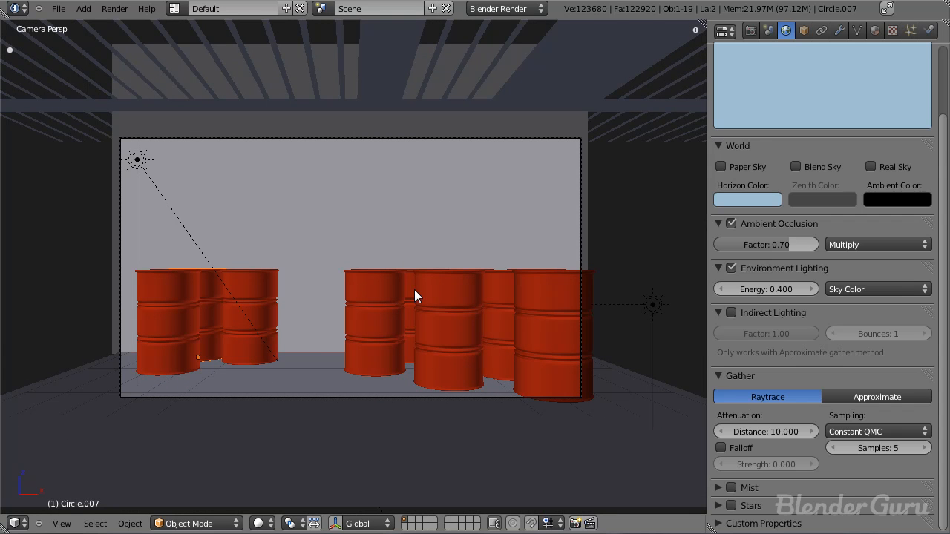
{"action": "key", "text": "KP_7"}
{"action": "key", "text": "z"}
{"action": "middle_click_drag", "start_coordinate": [438, 286], "coordinate": [399, 242], "text": "shift"}
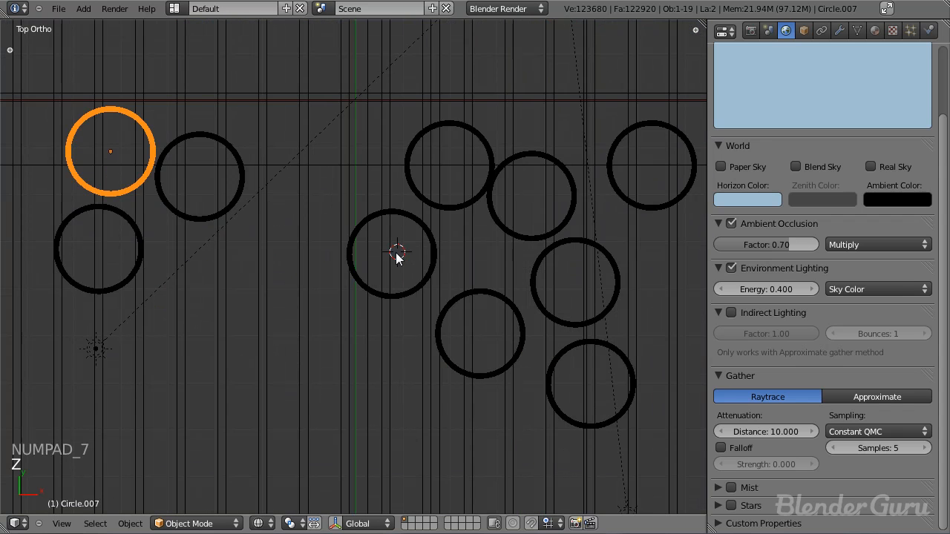
{"action": "key", "text": "shift+a"}
{"action": "mouse_move", "coordinate": [389, 401]}
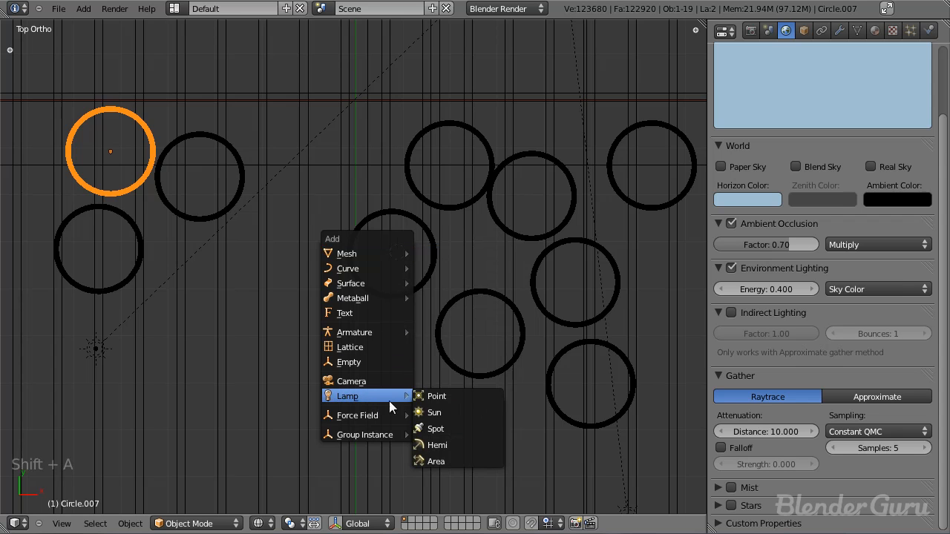
{"action": "left_click", "coordinate": [449, 460]}
Step: Rotate the area lamp in side view so that it shines horizontally toward the camera side
{"action": "scroll", "coordinate": [495, 312], "scroll_direction": "up", "scroll_amount": 3}
{"action": "key", "text": "KP_3"}
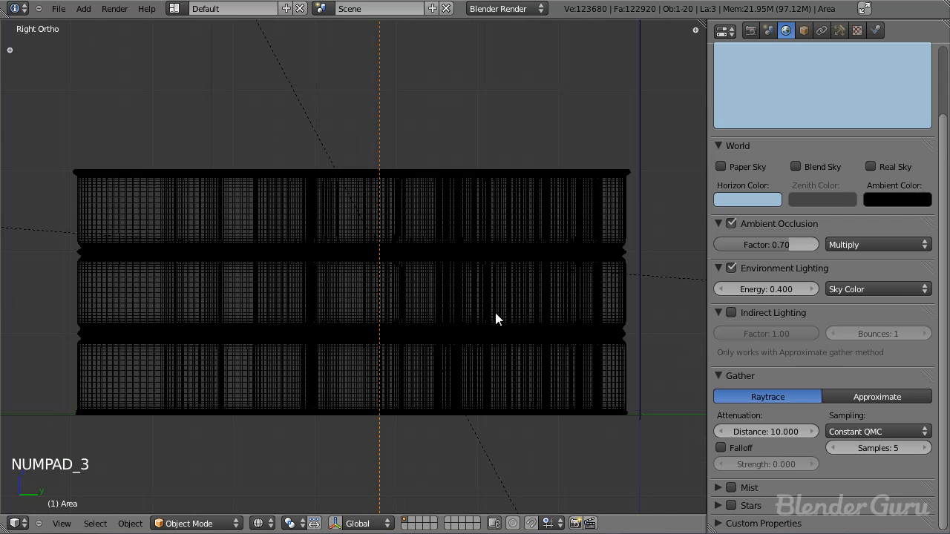
{"action": "scroll", "coordinate": [418, 338], "scroll_direction": "down", "scroll_amount": 5}
{"action": "key", "text": "r"}
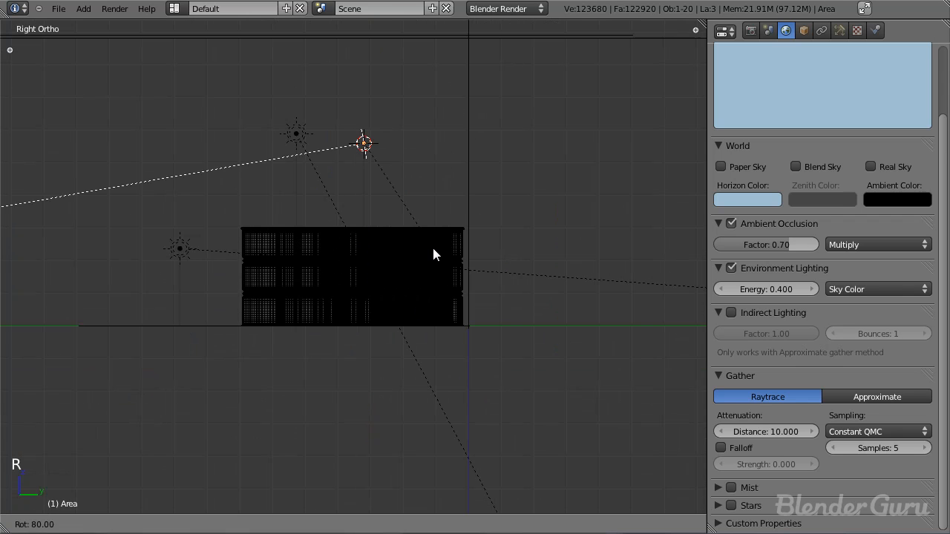
{"action": "left_click", "coordinate": [424, 252]}
{"action": "key", "text": "r"}
{"action": "left_click", "coordinate": [458, 239]}
Step: Turn the area lamp in top view toward the left group of barrels and shift it slightly inside its barrel
{"action": "middle_click_drag", "start_coordinate": [458, 239], "coordinate": [369, 304]}
{"action": "key", "text": "KP_7"}
{"action": "scroll", "coordinate": [461, 269], "scroll_direction": "up", "scroll_amount": 3}
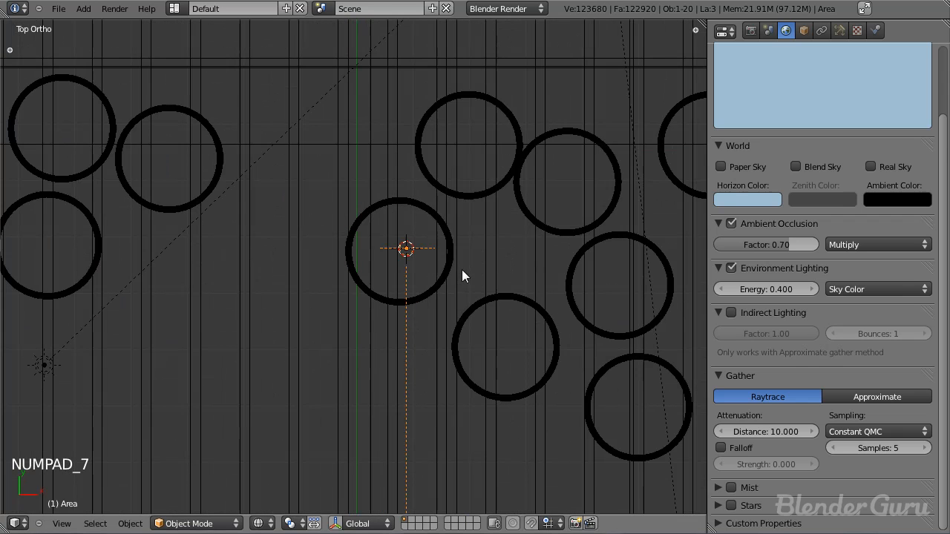
{"action": "key", "text": "r"}
{"action": "key", "text": "g"}
{"action": "left_click", "coordinate": [495, 280]}
{"action": "scroll", "coordinate": [504, 278], "scroll_direction": "up", "scroll_amount": 2}
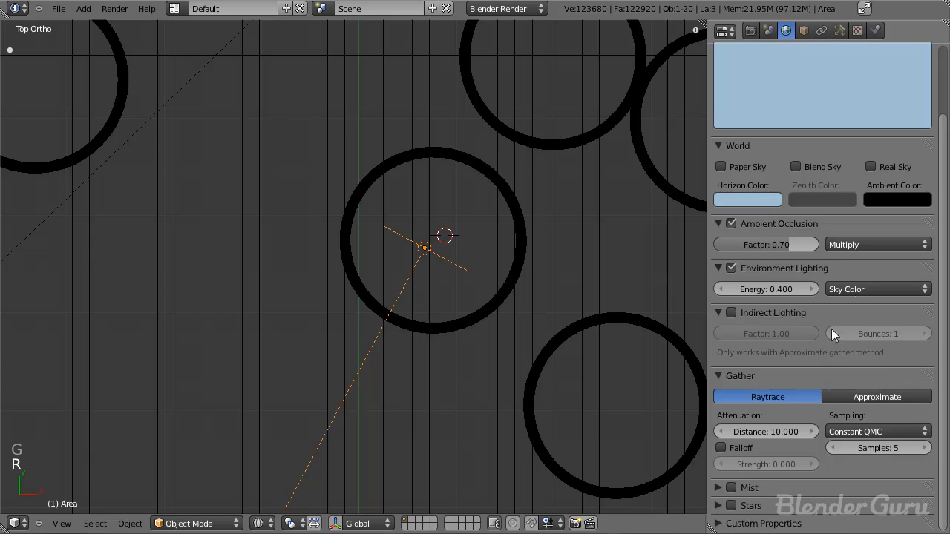
Step: Open the area lamp's settings and render the scene from the camera to check its light
{"action": "left_click", "coordinate": [839, 29]}
{"action": "middle_click_drag", "start_coordinate": [618, 309], "coordinate": [411, 227]}
{"action": "scroll", "coordinate": [394, 178], "scroll_direction": "down", "scroll_amount": 3}
{"action": "key", "text": "KP_0"}
{"action": "key", "text": "F12"}
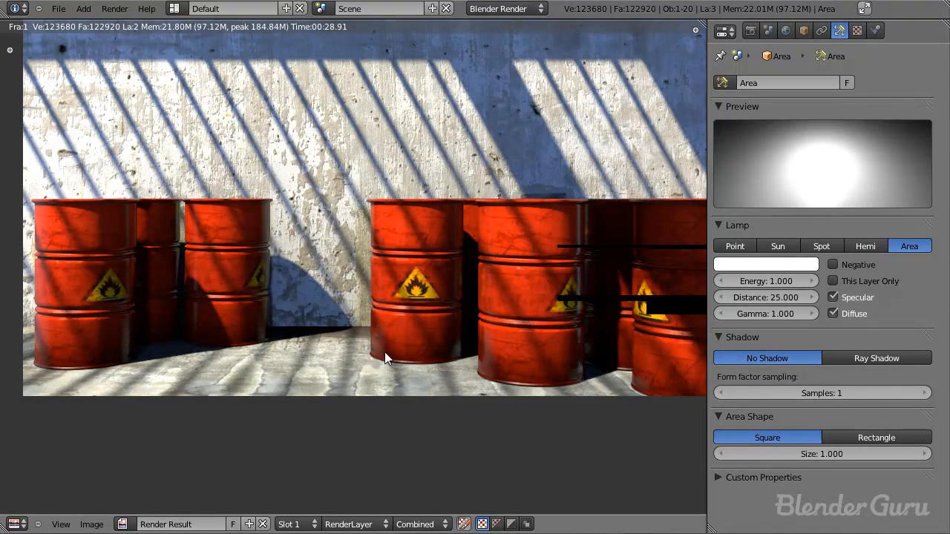
Step: Close the render, turn the area lamp further toward the left group in top view and nudge its position
{"action": "key", "text": "Escape"}
{"action": "key", "text": "KP_7"}
{"action": "scroll", "coordinate": [460, 312], "scroll_direction": "up", "scroll_amount": 3}
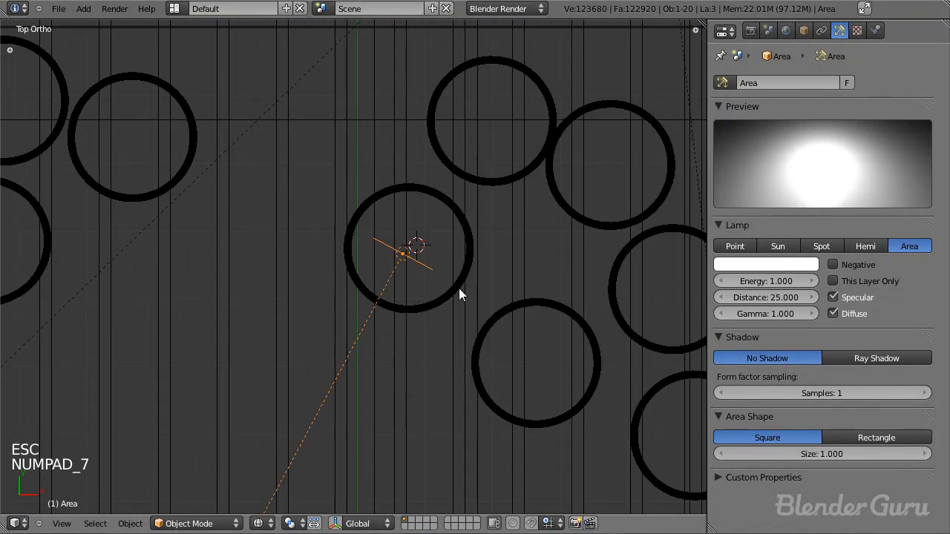
{"action": "key", "text": "r"}
{"action": "key", "text": "g"}
{"action": "left_click", "coordinate": [501, 315]}
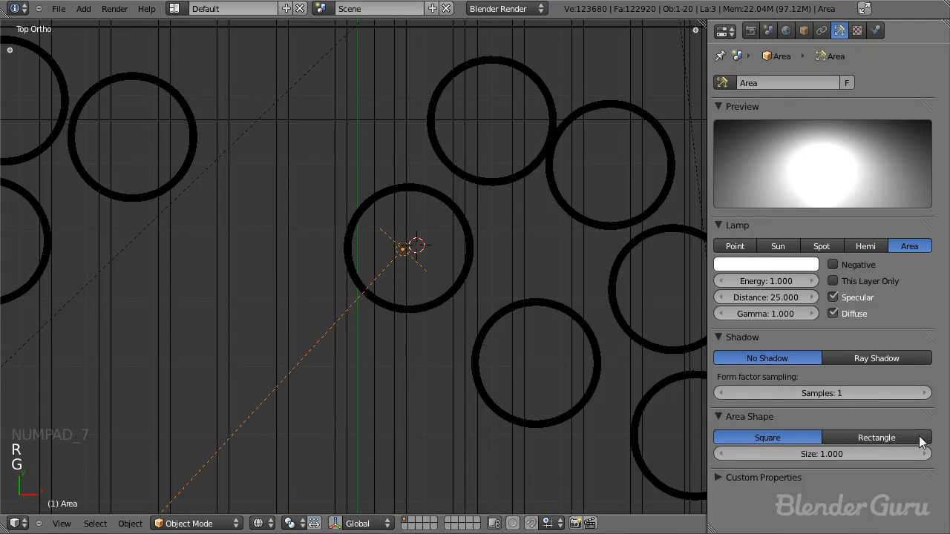
Step: Make the area lamp rectangular with Size X 1.777, and refine its rotation and centring inside the barrel
{"action": "left_click", "coordinate": [867, 436]}
{"action": "left_click_drag", "start_coordinate": [777, 454], "coordinate": [731, 408]}
{"action": "key", "text": "g"}
{"action": "key", "text": "g"}
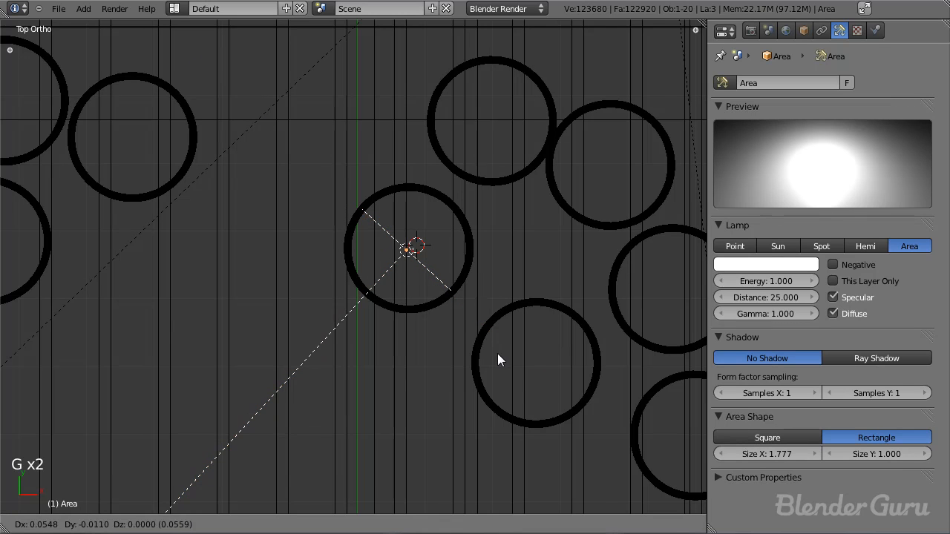
{"action": "left_click", "coordinate": [500, 353]}
{"action": "key", "text": "r"}
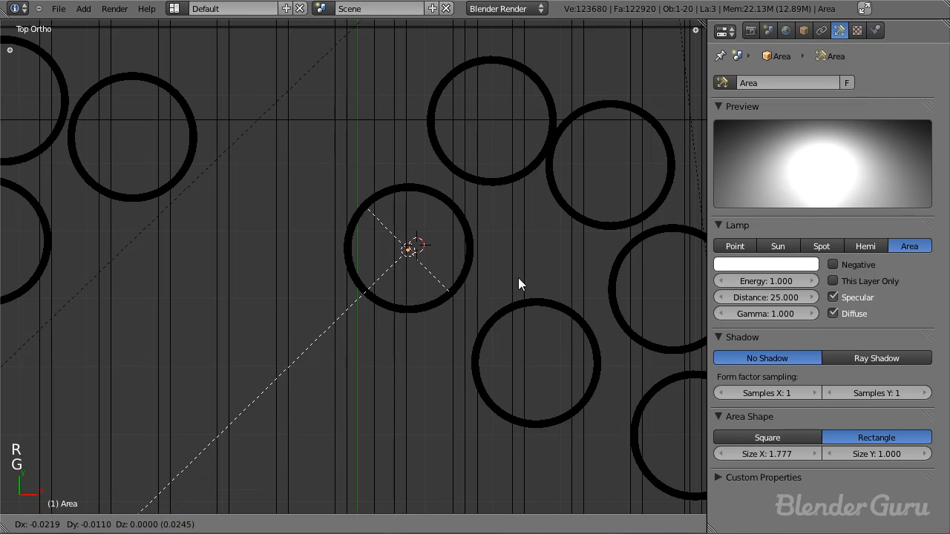
{"action": "left_click", "coordinate": [522, 277]}
Step: Lower the area lamp in front view until it sits within the height of its barrel
{"action": "key", "text": "KP_1"}
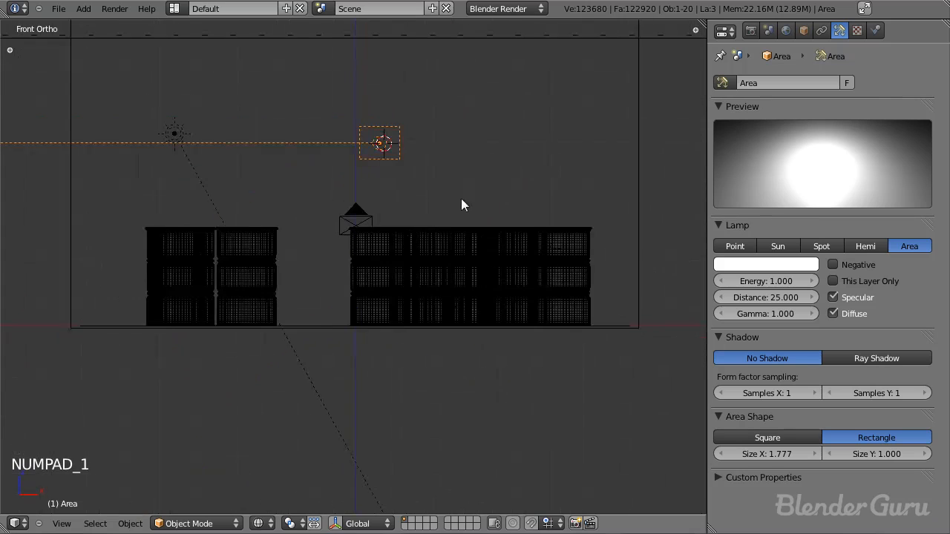
{"action": "key", "text": "g"}
{"action": "left_click", "coordinate": [433, 324]}
{"action": "middle_click_drag", "start_coordinate": [431, 324], "coordinate": [279, 319]}
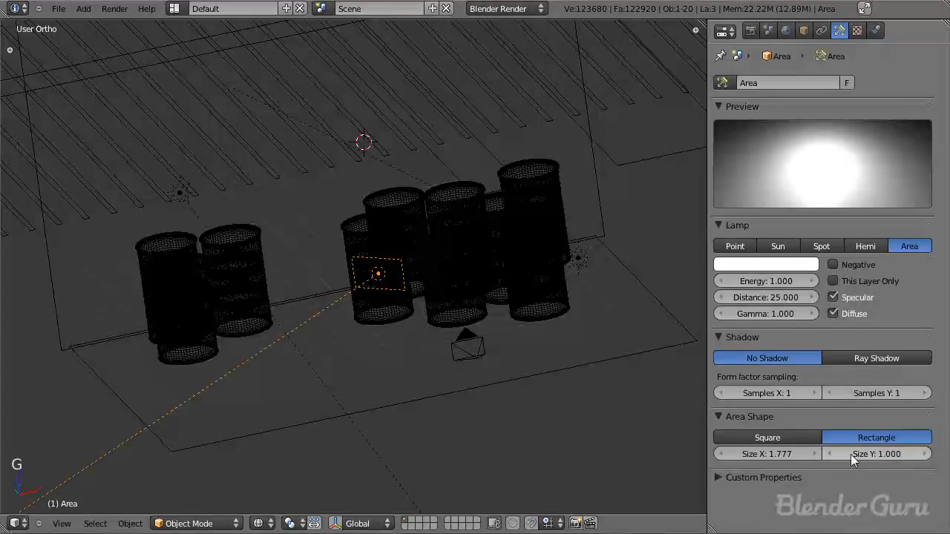
Step: Enlarge the area lamp's Size Y to 2.970 and adjust its height along Z to span the barrel
{"action": "left_click_drag", "start_coordinate": [889, 453], "coordinate": [924, 453]}
{"action": "key", "text": "KP_1"}
{"action": "key", "text": "g"}
{"action": "key", "text": "z"}
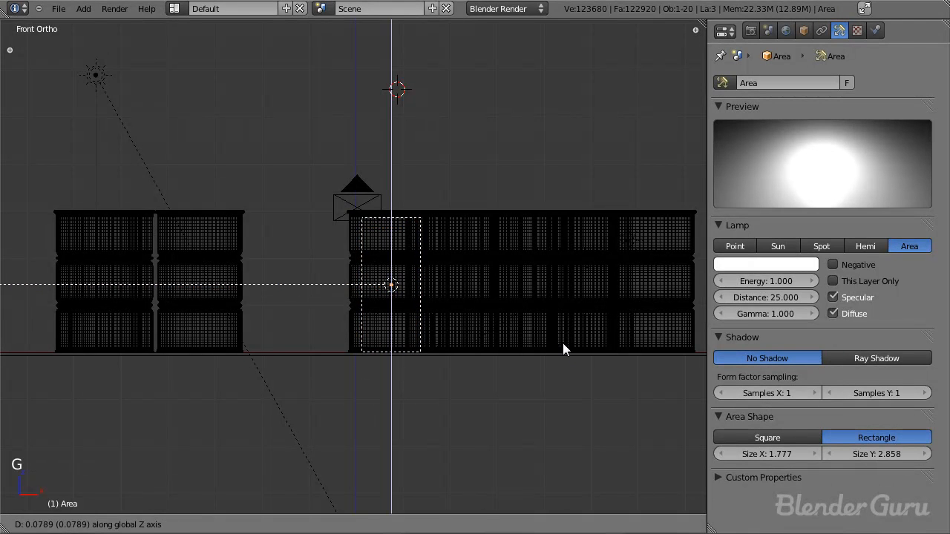
{"action": "left_click", "coordinate": [559, 341]}
{"action": "left_click_drag", "start_coordinate": [824, 454], "coordinate": [896, 458]}
{"action": "middle_click_drag", "start_coordinate": [292, 306], "coordinate": [407, 306]}
Step: Set the area lamp's colour to red (R 1.000, G 0.039, B 0.027) and its distance to 0.2
{"action": "left_click", "coordinate": [770, 264]}
{"action": "left_click_drag", "start_coordinate": [745, 125], "coordinate": [741, 172]}
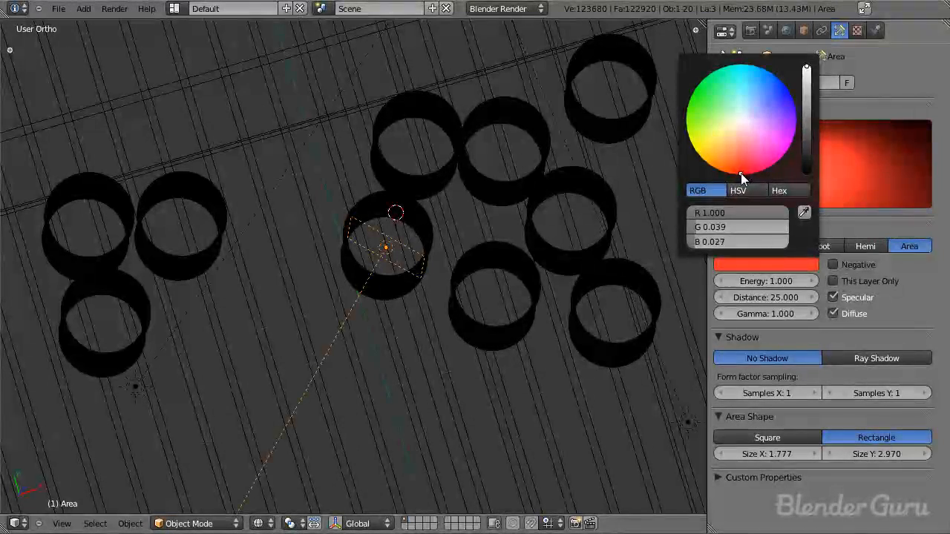
{"action": "left_click", "coordinate": [771, 298]}
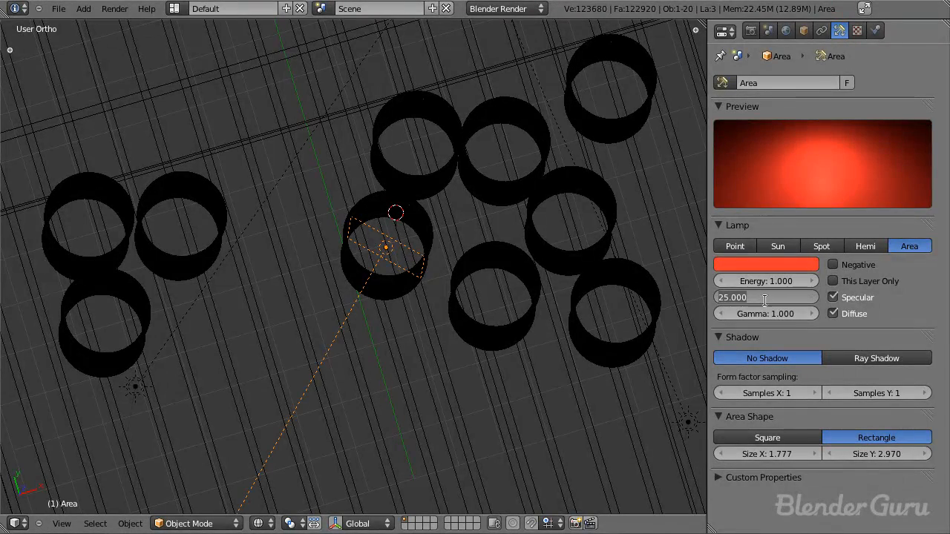
{"action": "type", "text": "0.2"}
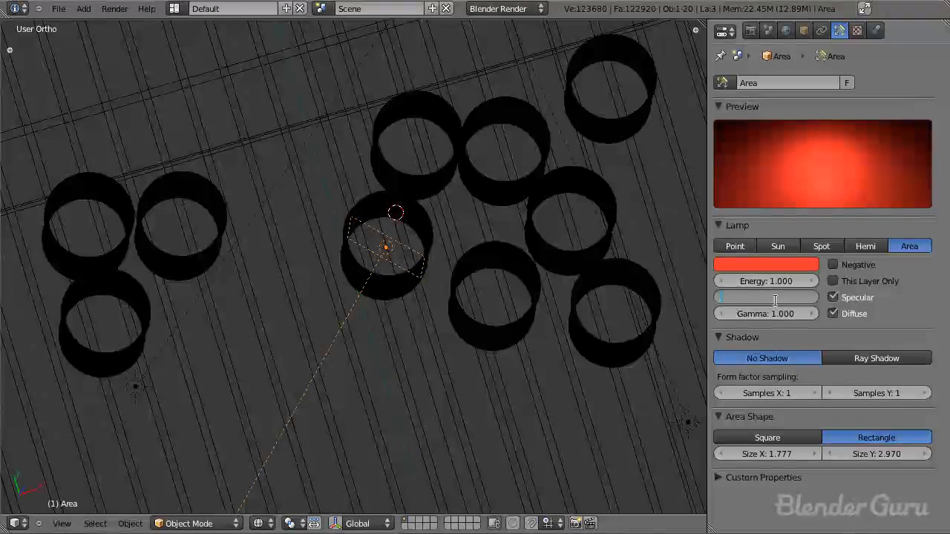
{"action": "key", "text": "Return"}
Step: Check the area lamp's fit inside the barrel from above and save the file over the existing one
{"action": "scroll", "coordinate": [444, 262], "scroll_direction": "down", "scroll_amount": 2}
{"action": "scroll", "coordinate": [444, 262], "scroll_direction": "down", "scroll_amount": 1}
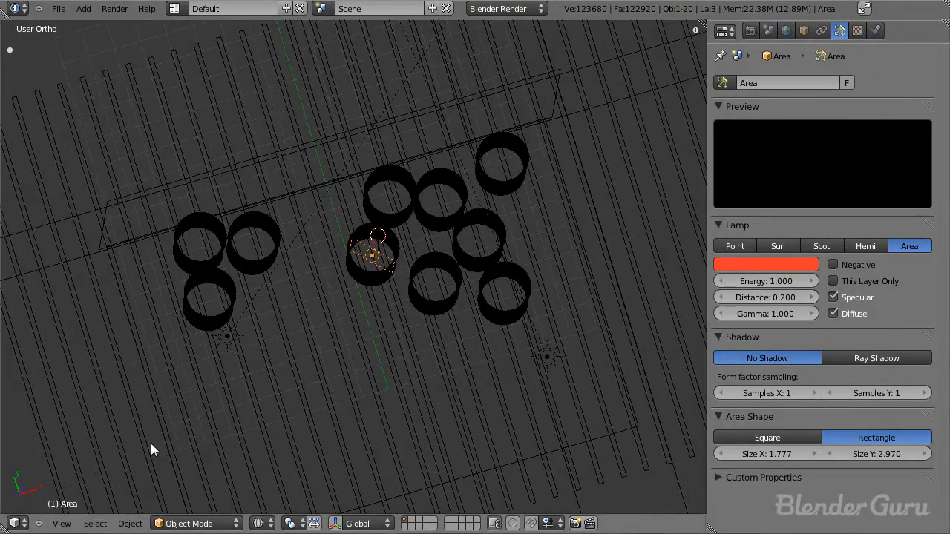
{"action": "scroll", "coordinate": [350, 360], "scroll_direction": "down", "scroll_amount": 3}
{"action": "middle_click_drag", "start_coordinate": [350, 360], "coordinate": [341, 397]}
{"action": "scroll", "coordinate": [368, 321], "scroll_direction": "up", "scroll_amount": 7}
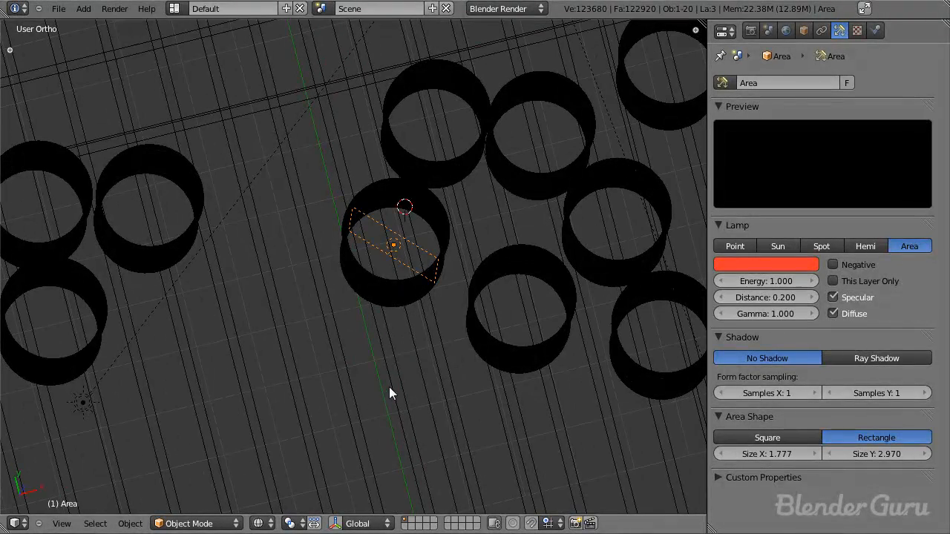
{"action": "key", "text": "KP_7"}
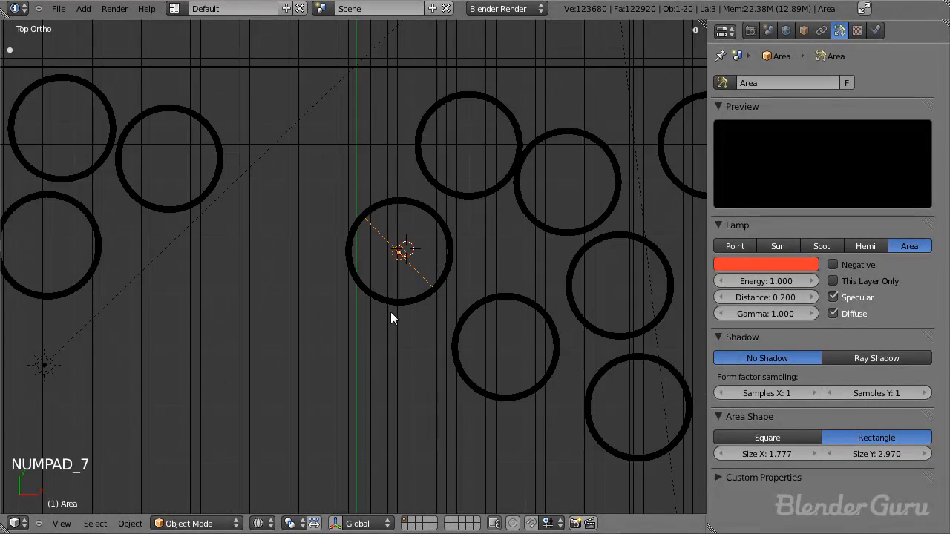
{"action": "scroll", "coordinate": [371, 312], "scroll_direction": "up", "scroll_amount": 4}
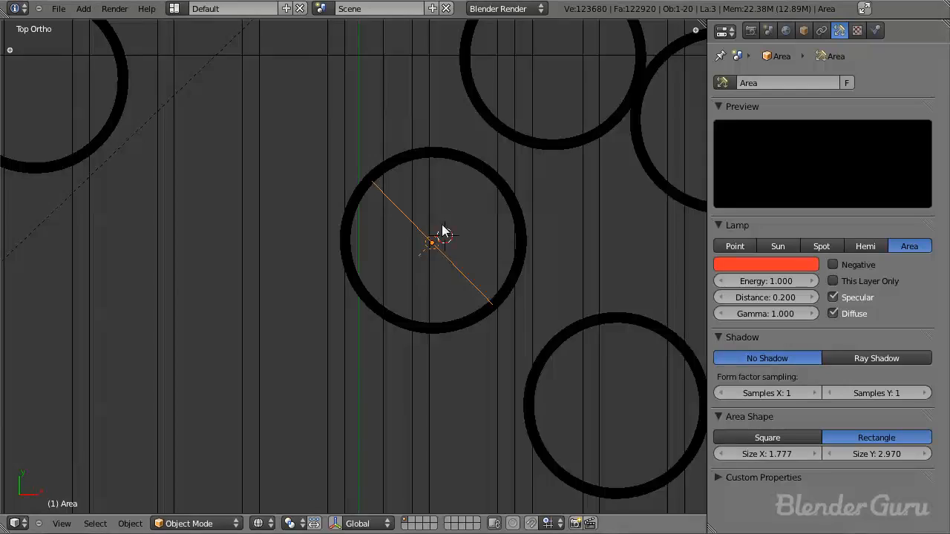
{"action": "scroll", "coordinate": [389, 342], "scroll_direction": "down", "scroll_amount": 2}
{"action": "mouse_move", "coordinate": [430, 377]}
{"action": "middle_mouse_down"}
{"action": "mouse_move", "coordinate": [424, 223]}
{"action": "mouse_move", "coordinate": [429, 371]}
{"action": "middle_mouse_up"}
{"action": "key", "text": "ctrl+s"}
{"action": "left_click", "coordinate": [428, 371]}
Step: Add the floor plane, wall plane and area lamp to layer 2 as well, and show only that layer
{"action": "scroll", "coordinate": [389, 435], "scroll_direction": "down", "scroll_amount": 5}
{"action": "middle_click_drag", "start_coordinate": [389, 434], "coordinate": [322, 368]}
{"action": "middle_click_drag", "start_coordinate": [352, 360], "coordinate": [376, 259]}
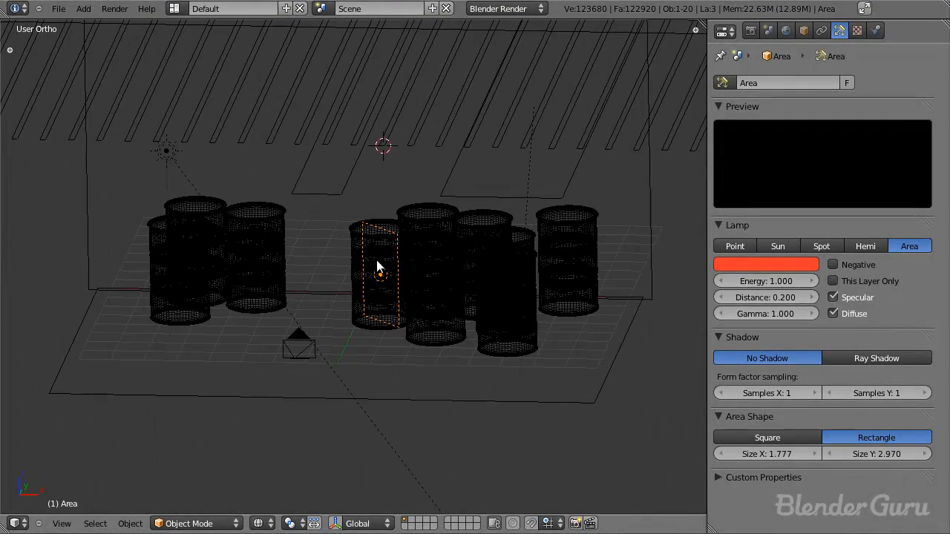
{"action": "right_click", "coordinate": [218, 395]}
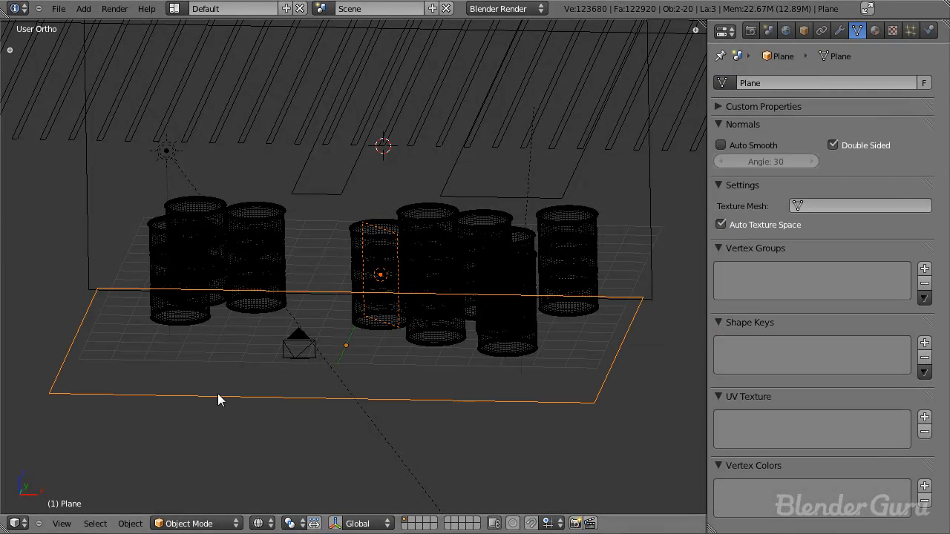
{"action": "right_click", "coordinate": [92, 230], "text": "shift"}
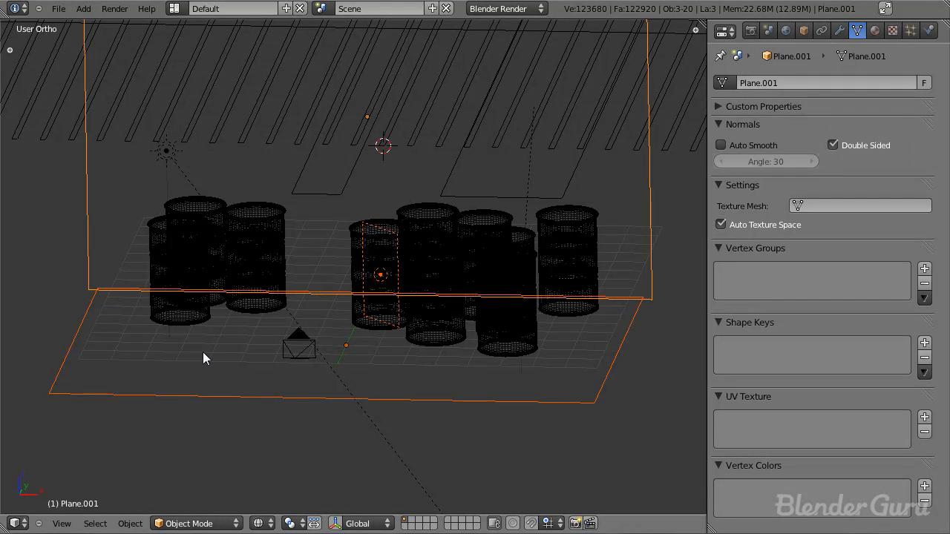
{"action": "key", "text": "m"}
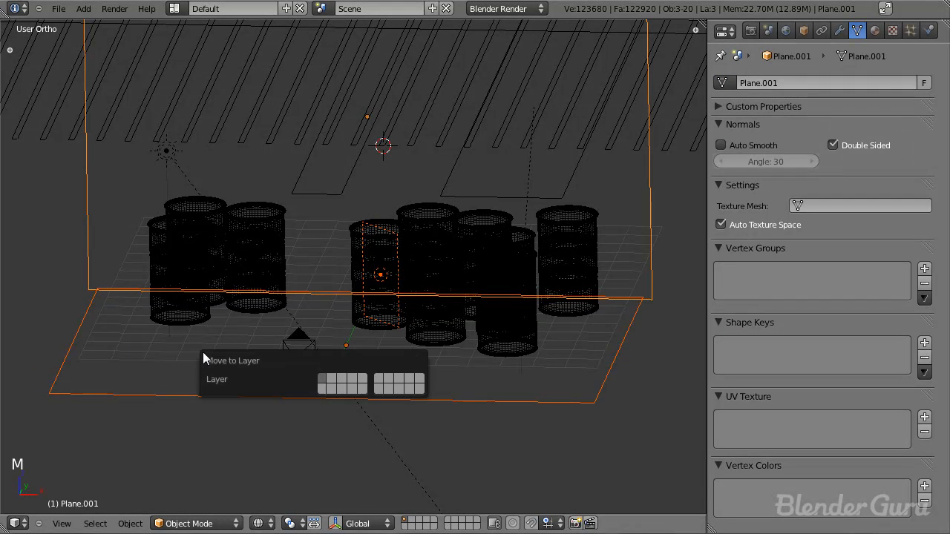
{"action": "left_click", "coordinate": [337, 381]}
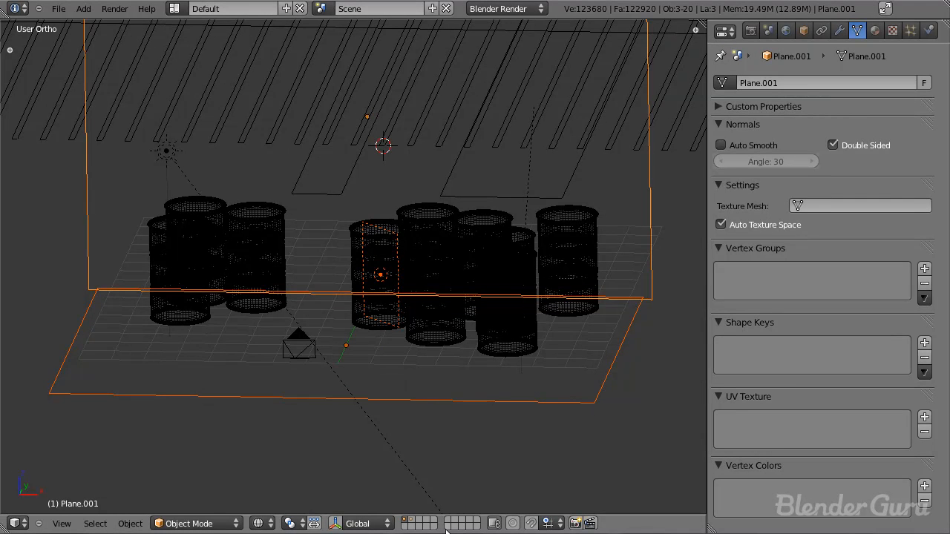
{"action": "left_click", "coordinate": [412, 519]}
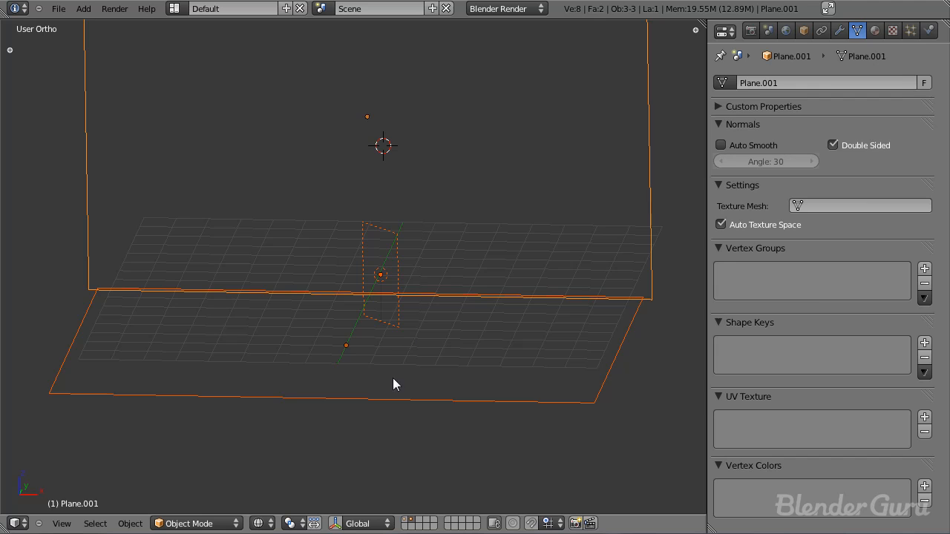
Step: Switch between layers 1 and 2 to check which layers hold the area lamp, floor and wall
{"action": "right_click", "coordinate": [390, 318]}
{"action": "middle_click_drag", "start_coordinate": [390, 317], "coordinate": [399, 323]}
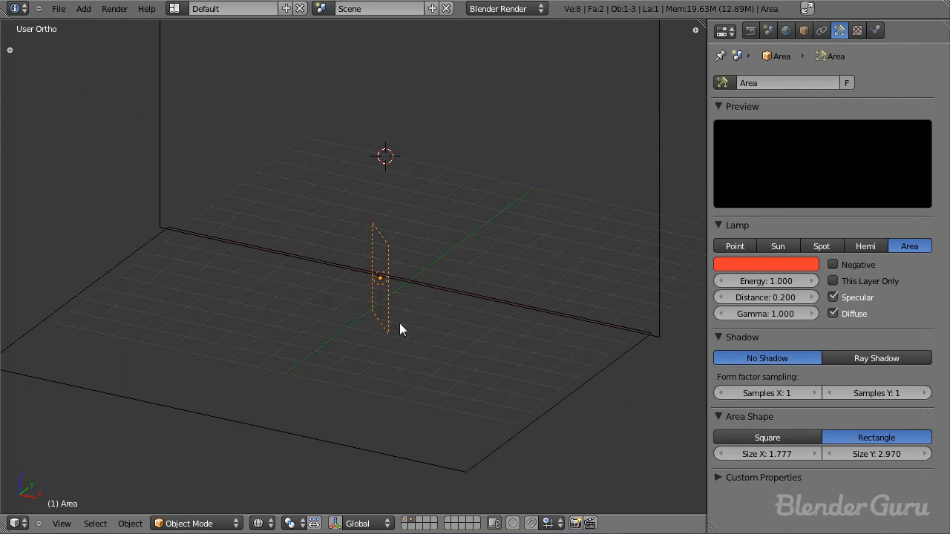
{"action": "left_click", "coordinate": [407, 520], "text": "shift"}
{"action": "right_click", "coordinate": [169, 380]}
{"action": "right_click", "coordinate": [160, 83]}
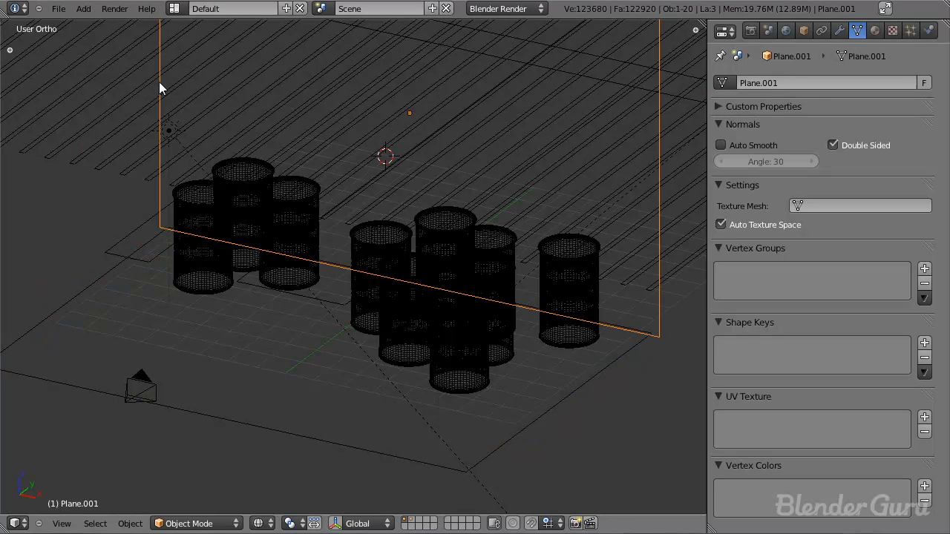
{"action": "left_click", "coordinate": [414, 521], "text": "shift"}
Step: Assign the area lamp to layer 2 only, removing it from layer 1
{"action": "right_click", "coordinate": [385, 332]}
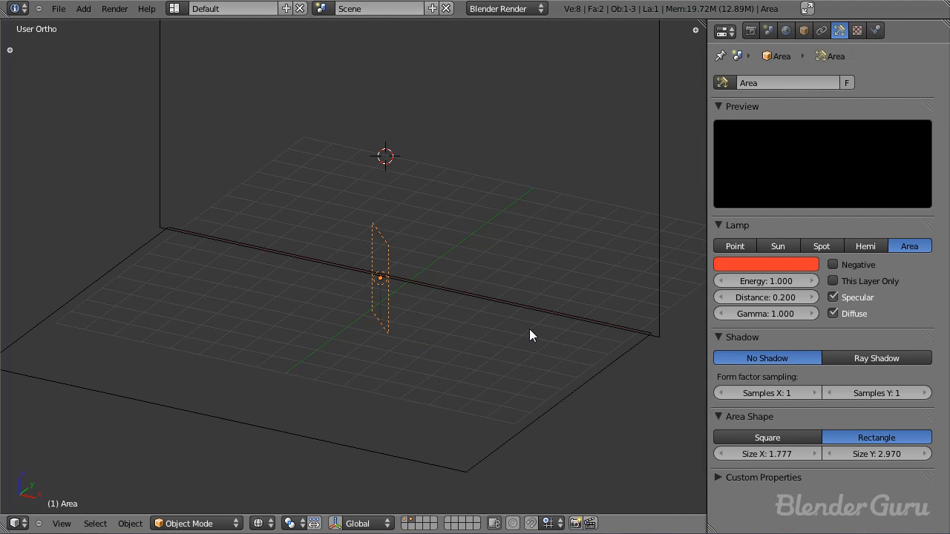
{"action": "key", "text": "m"}
{"action": "key", "text": "m"}
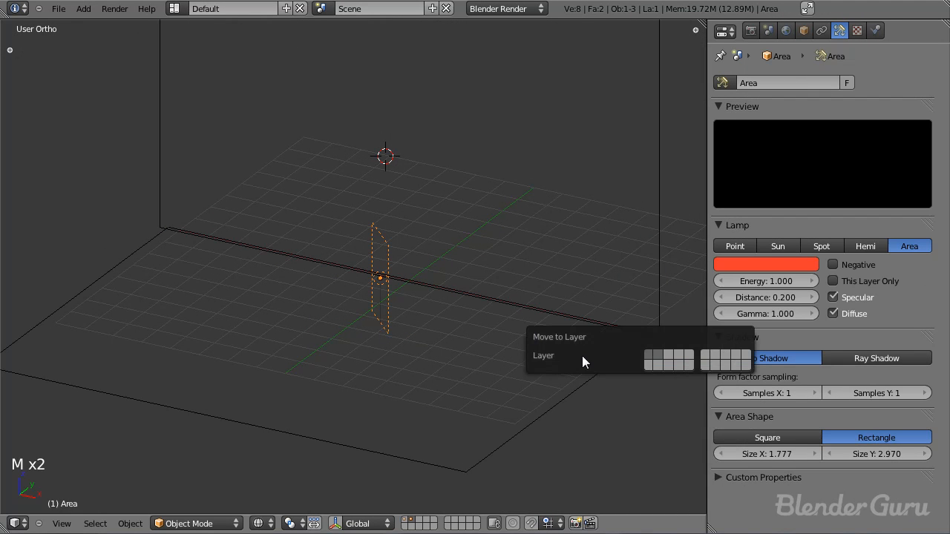
{"action": "left_click", "coordinate": [660, 363]}
Step: Inspect layer 1 in solid shading, and return to layer 2 to view the lamp with the floor and wall
{"action": "left_click", "coordinate": [410, 520], "text": "shift"}
{"action": "key", "text": "z"}
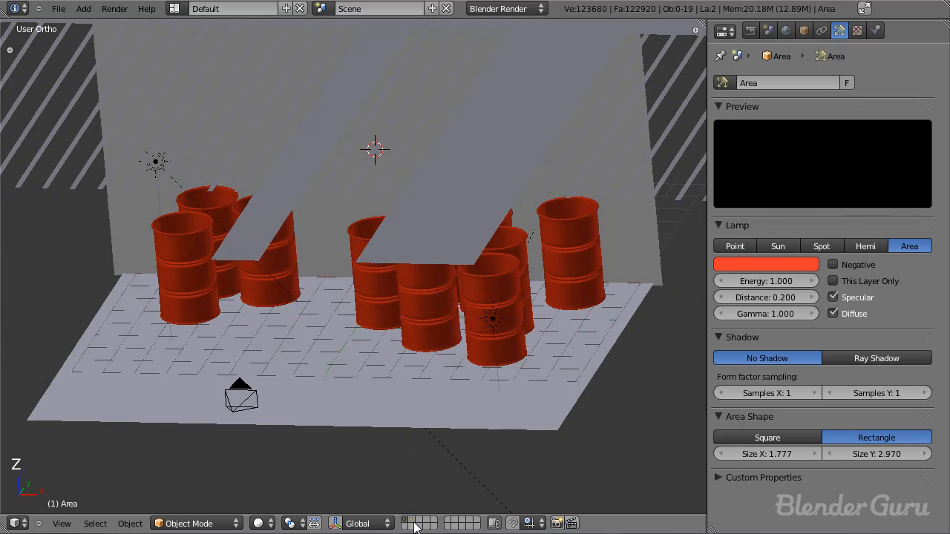
{"action": "left_click", "coordinate": [412, 521]}
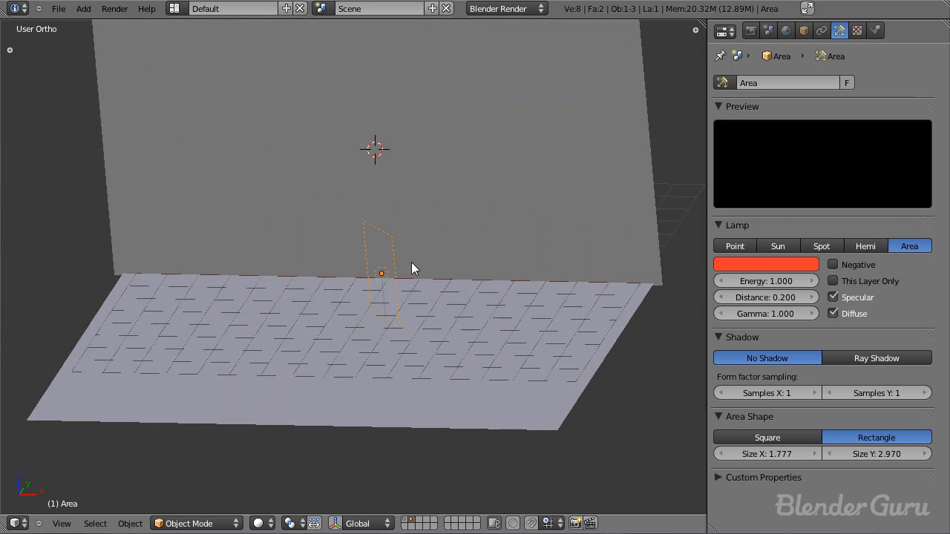
{"action": "middle_click_drag", "start_coordinate": [389, 282], "coordinate": [392, 298]}
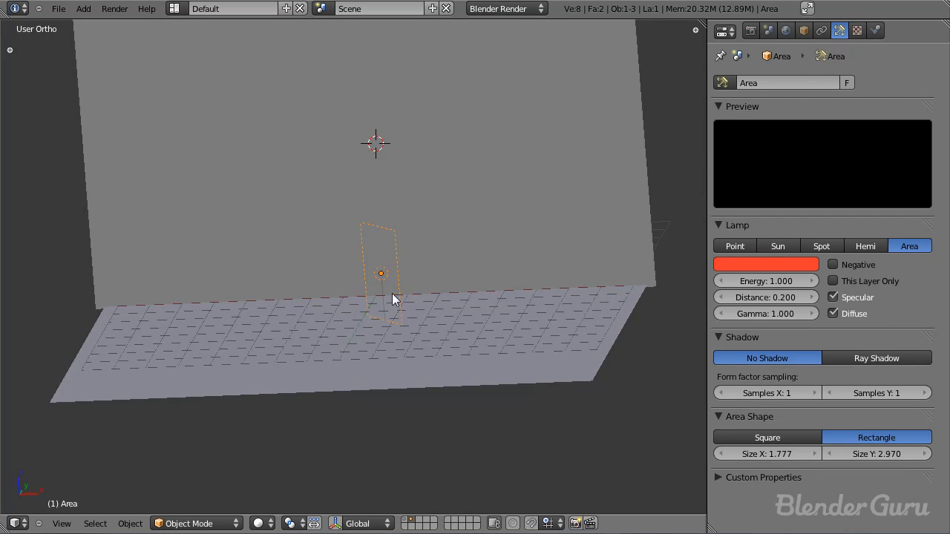
Step: Limit the area lamp to its own layer, save the file, and render to examine the red light on the floor
{"action": "left_click", "coordinate": [857, 279]}
{"action": "key", "text": "ctrl+s"}
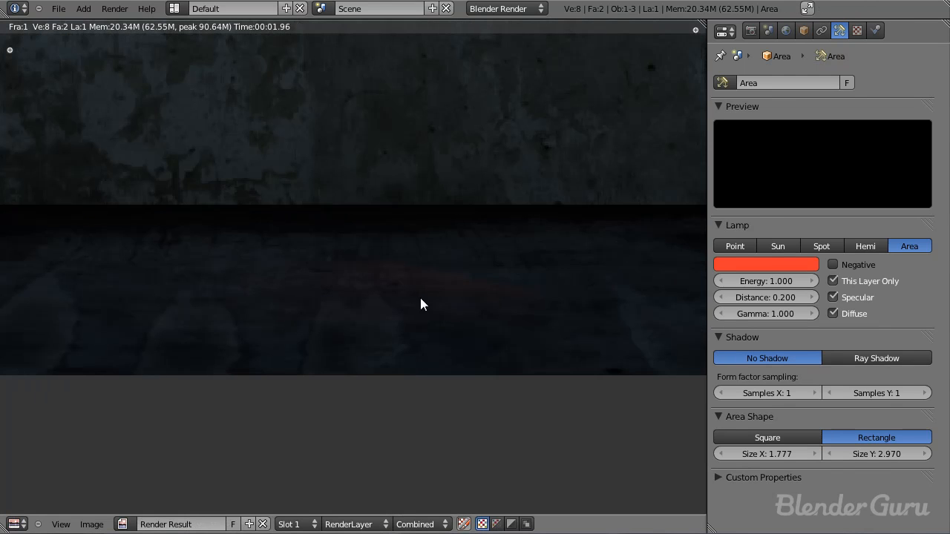
{"action": "scroll", "coordinate": [453, 313], "scroll_direction": "up", "scroll_amount": 2}
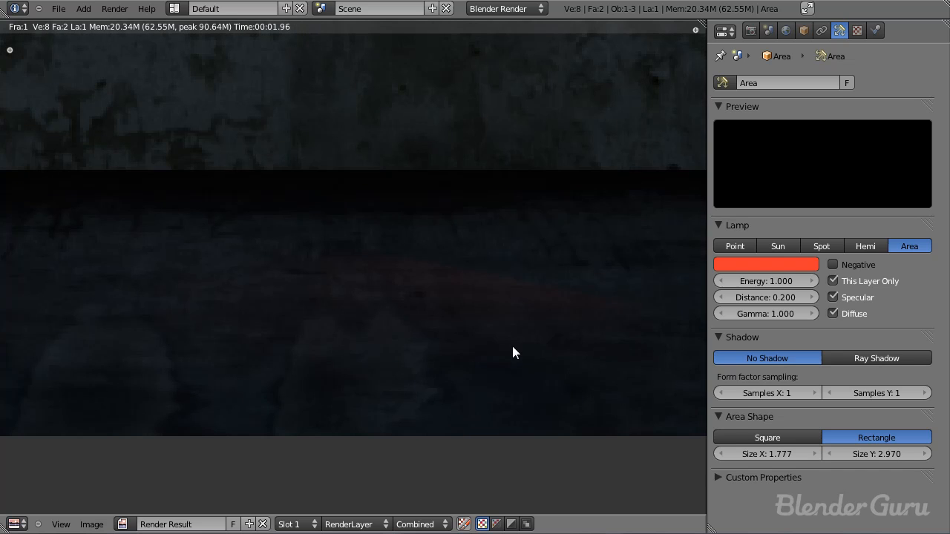
{"action": "scroll", "coordinate": [456, 331], "scroll_direction": "down", "scroll_amount": 2}
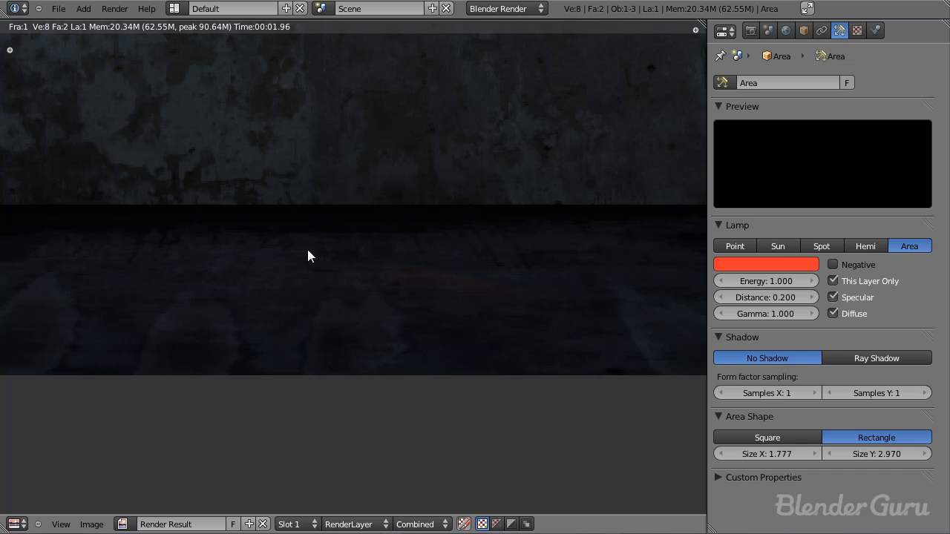
{"action": "key", "text": "Escape"}
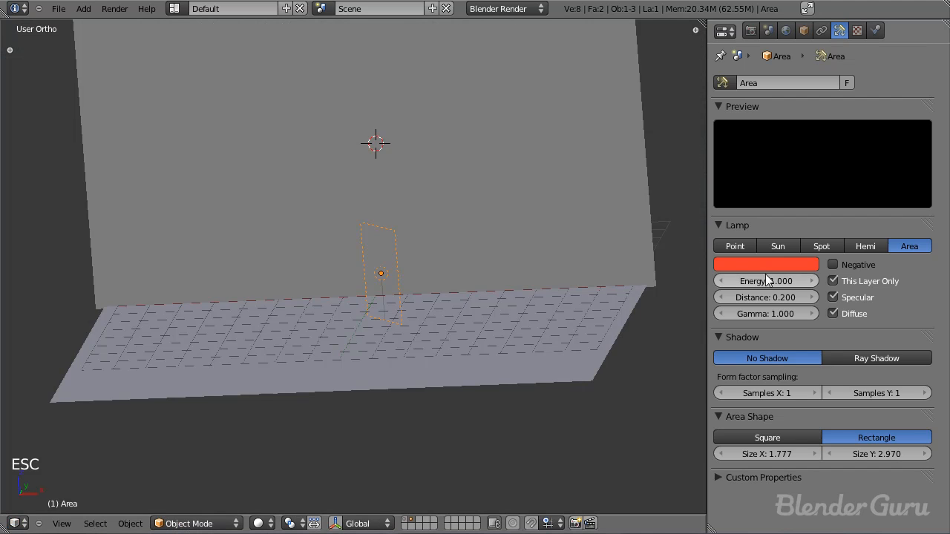
Step: Set the area lamp's energy to 30 and render to check the red glow on the floor
{"action": "left_click", "coordinate": [766, 281]}
{"action": "type", "text": "30"}
{"action": "key", "text": "Return"}
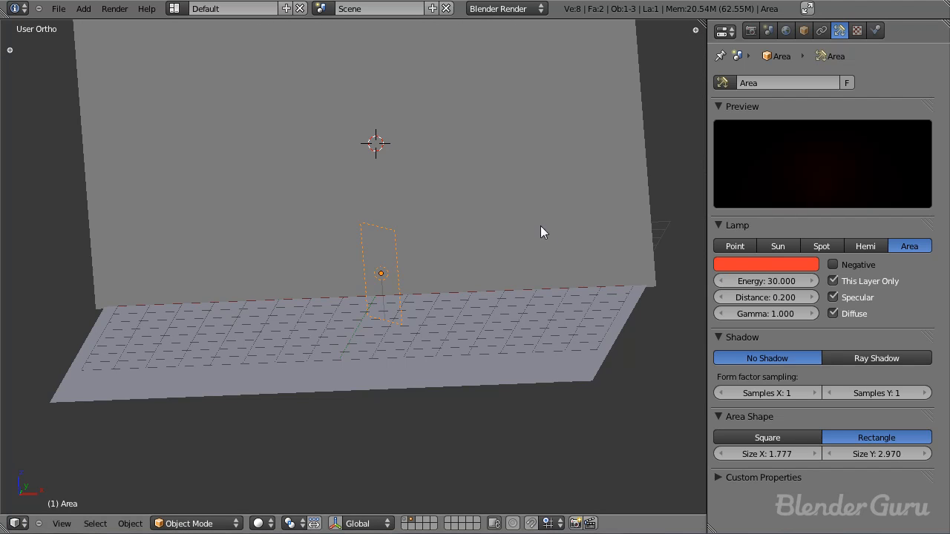
{"action": "key", "text": "F12"}
{"action": "scroll", "coordinate": [421, 304], "scroll_direction": "down", "scroll_amount": 4}
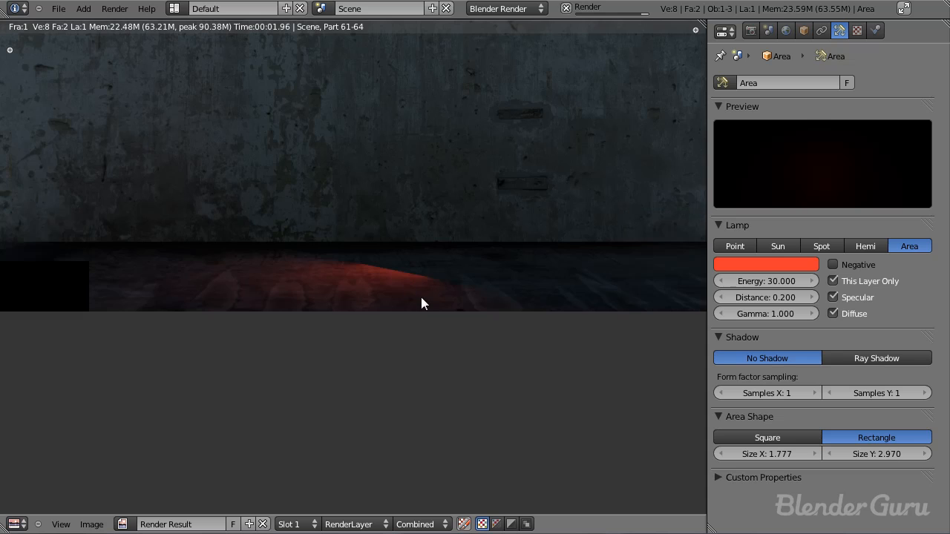
{"action": "scroll", "coordinate": [334, 293], "scroll_direction": "up", "scroll_amount": 3}
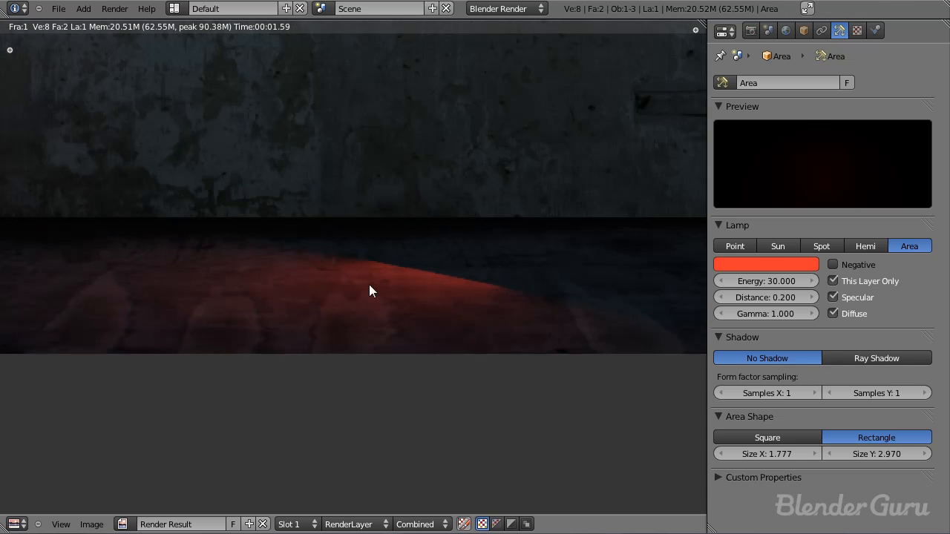
{"action": "key", "text": "Escape"}
Step: In a wireframe top view with layer 1 also shown, duplicate the area lamp into the two other front barrels of the right-hand group
{"action": "key", "text": "KP_7"}
{"action": "key", "text": "z"}
{"action": "key", "text": "ctrl+s"}
{"action": "left_click", "coordinate": [423, 303]}
{"action": "left_click", "coordinate": [405, 520], "text": "shift"}
{"action": "scroll", "coordinate": [423, 298], "scroll_direction": "up", "scroll_amount": 3}
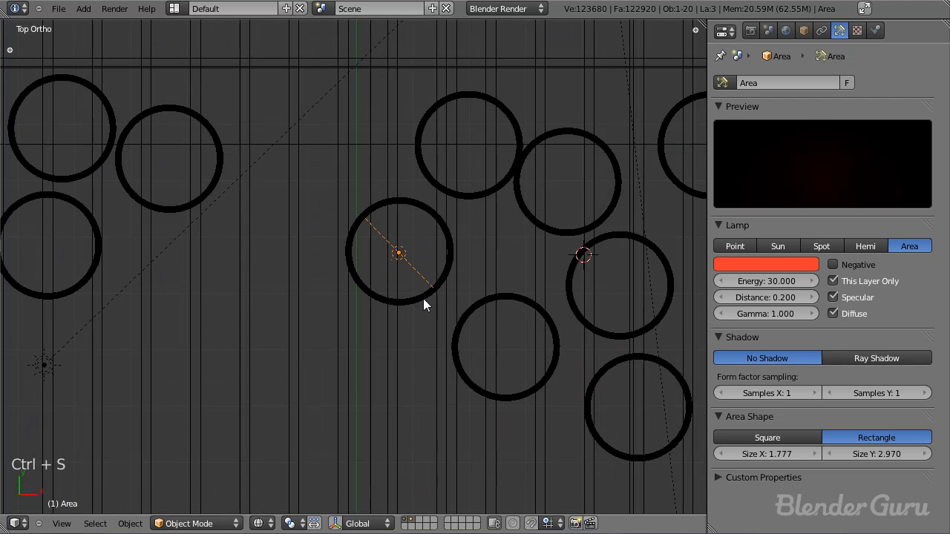
{"action": "middle_click_drag", "start_coordinate": [423, 303], "coordinate": [349, 221], "text": "shift"}
{"action": "key", "text": "shift+d"}
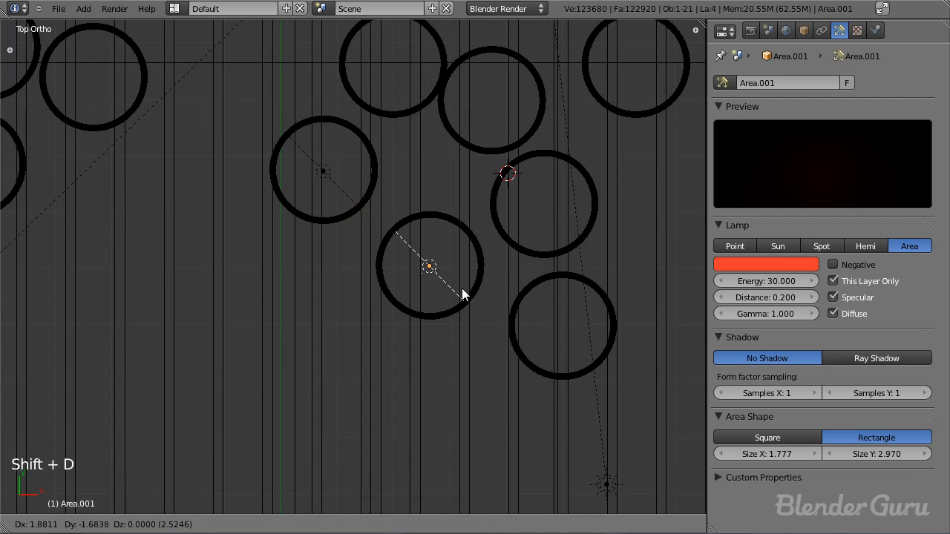
{"action": "left_click", "coordinate": [461, 295]}
{"action": "scroll", "coordinate": [470, 314], "scroll_direction": "down", "scroll_amount": 2}
{"action": "key", "text": "shift+d"}
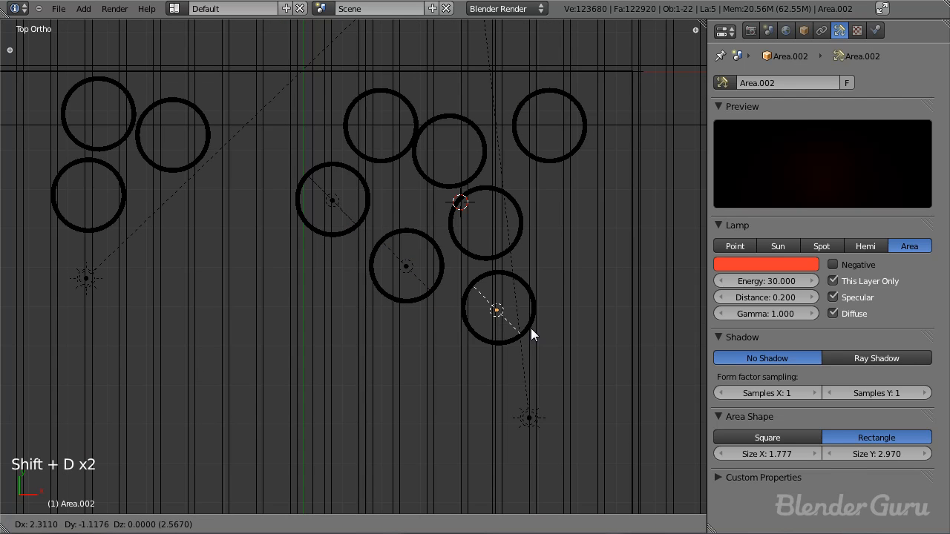
{"action": "left_click", "coordinate": [532, 325]}
Step: Duplicate the area lamp into the front barrel of the left-hand group and rotate it to a shallow angle toward the floor in front
{"action": "key", "text": "shift+d"}
{"action": "left_click", "coordinate": [203, 151]}
{"action": "middle_click_drag", "start_coordinate": [203, 151], "coordinate": [372, 210], "text": "shift"}
{"action": "key", "text": "g"}
{"action": "left_click", "coordinate": [304, 248]}
{"action": "key", "text": "r"}
{"action": "left_click", "coordinate": [313, 191]}
{"action": "key", "text": "g"}
{"action": "left_click", "coordinate": [310, 190]}
Step: Duplicate the rotated lamp into the neighbouring barrel of the left-hand group
{"action": "key", "text": "shift+d"}
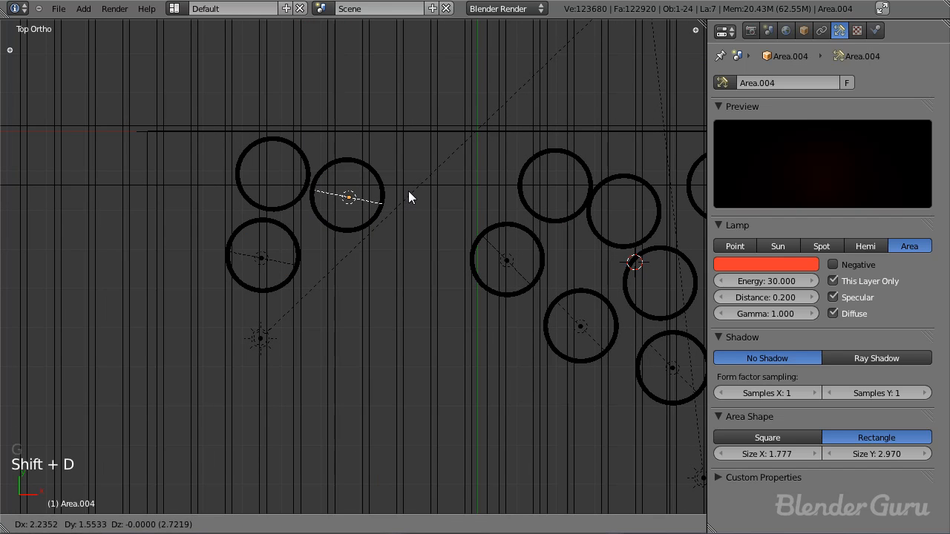
{"action": "left_click", "coordinate": [409, 197]}
{"action": "middle_click_drag", "start_coordinate": [415, 267], "coordinate": [400, 303], "text": "shift"}
{"action": "scroll", "coordinate": [383, 295], "scroll_direction": "up", "scroll_amount": 1}
Step: Duplicate the lamp to the rear barrel of the right-hand group and rotate it to face the back wall
{"action": "key", "text": "shift+d"}
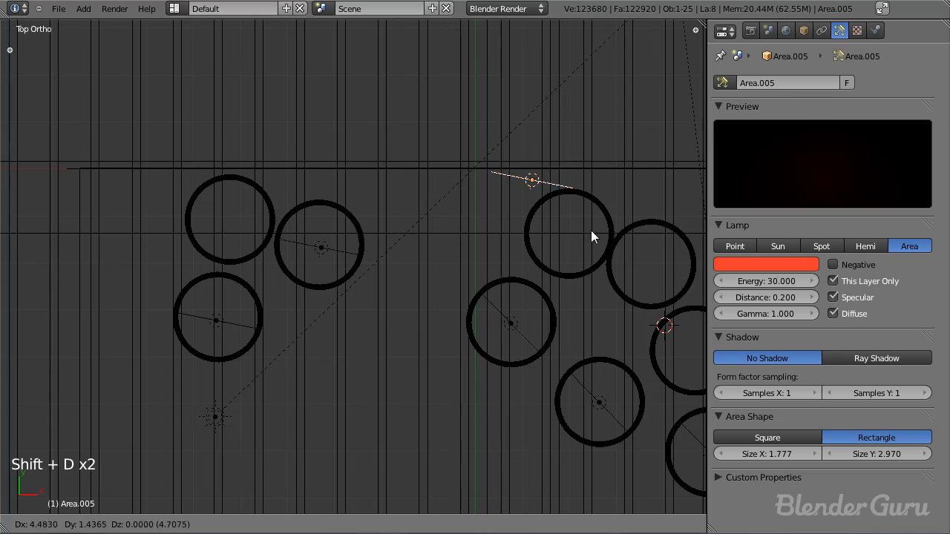
{"action": "left_click", "coordinate": [591, 236]}
{"action": "middle_click_drag", "start_coordinate": [591, 236], "coordinate": [468, 311], "text": "shift"}
{"action": "scroll", "coordinate": [555, 240], "scroll_direction": "up", "scroll_amount": 4}
{"action": "key", "text": "r"}
{"action": "left_click", "coordinate": [369, 322]}
{"action": "key", "text": "g"}
{"action": "left_click", "coordinate": [604, 243]}
{"action": "key", "text": "r"}
{"action": "left_click", "coordinate": [593, 256]}
Step: Show only layer 2, save the file, and render the red bounce light alone on the floor and wall
{"action": "middle_click_drag", "start_coordinate": [569, 274], "coordinate": [386, 174]}
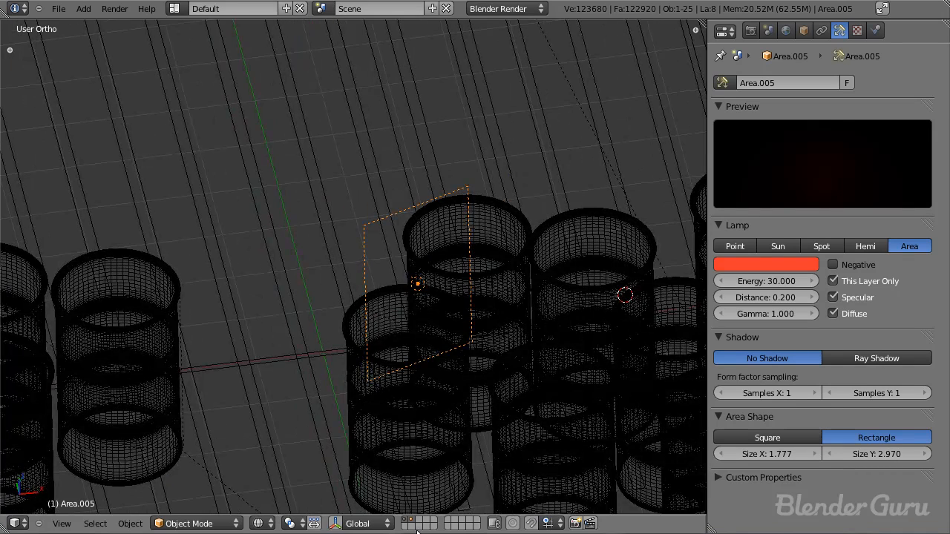
{"action": "left_click", "coordinate": [413, 526]}
{"action": "left_click", "coordinate": [411, 520]}
{"action": "key", "text": "ctrl+s"}
{"action": "left_click", "coordinate": [449, 378]}
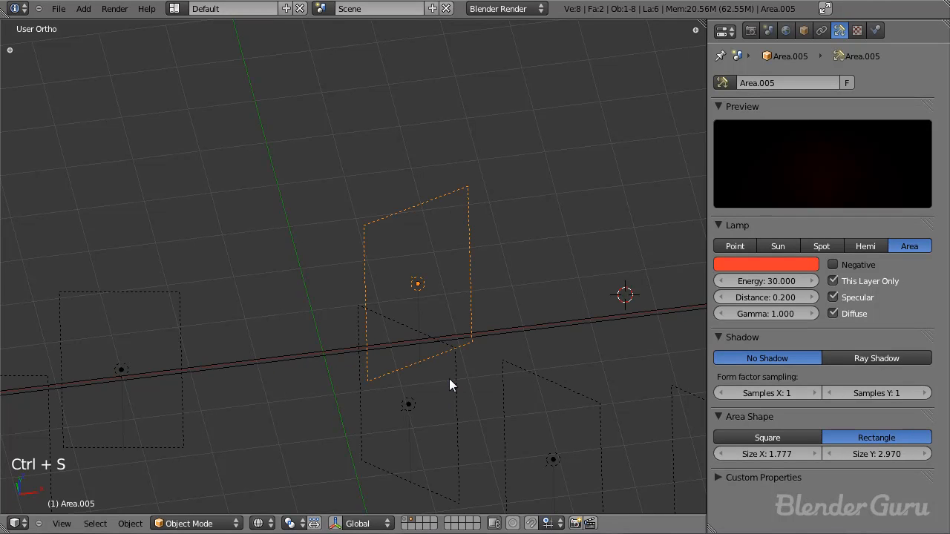
{"action": "key", "text": "shift+z"}
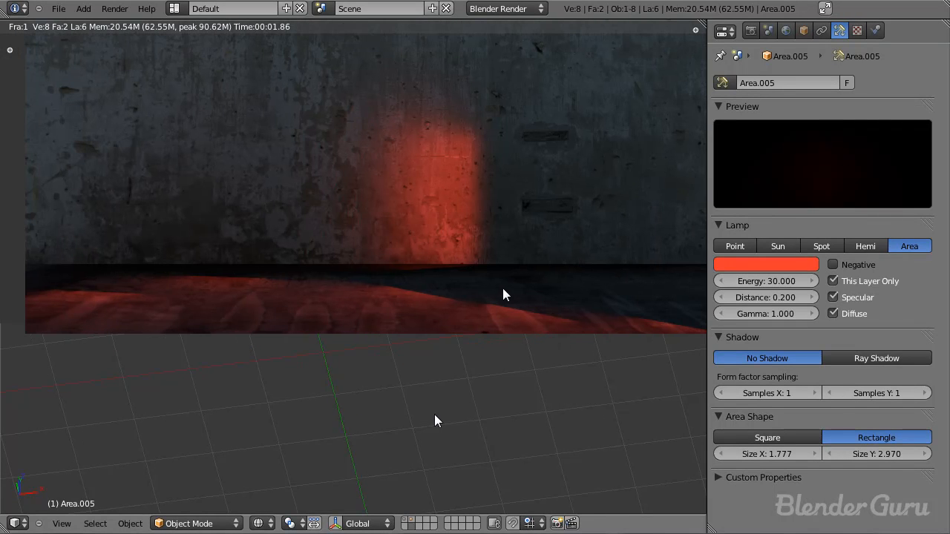
{"action": "key", "text": "F12"}
Step: Look at the world lighting settings, show the barrels' layer together with layer 2, save, and render from the camera
{"action": "left_click", "coordinate": [786, 31]}
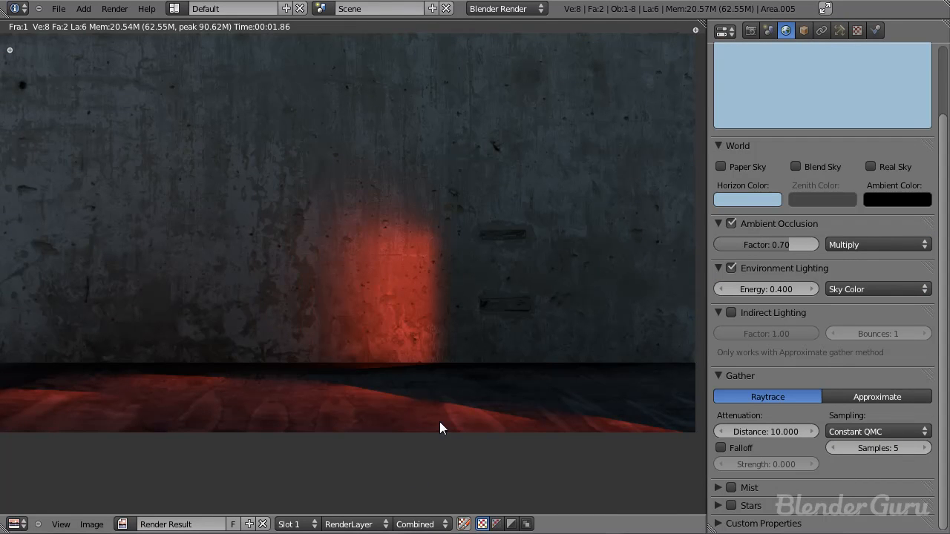
{"action": "key", "text": "Escape"}
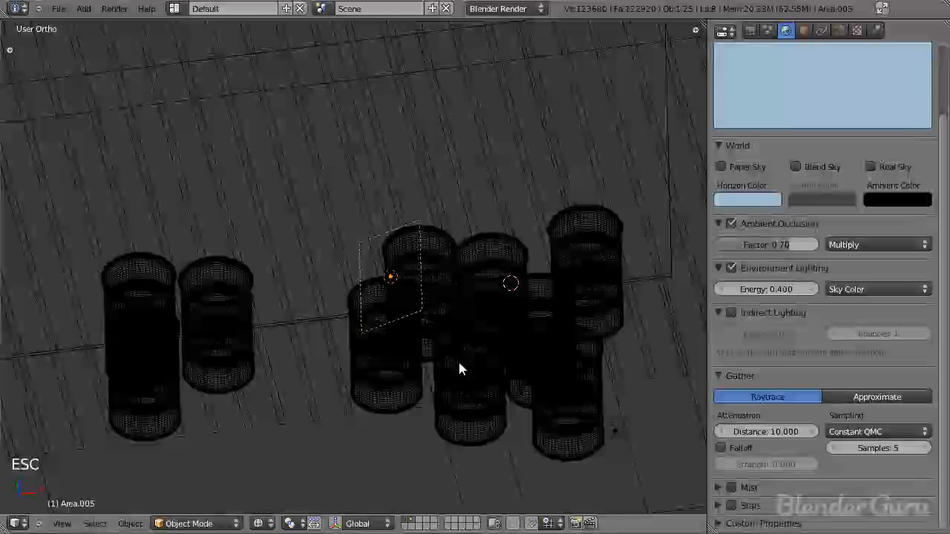
{"action": "key", "text": "KP_0"}
{"action": "key", "text": "ctrl+s"}
{"action": "key", "text": "a"}
{"action": "key", "text": "F12"}
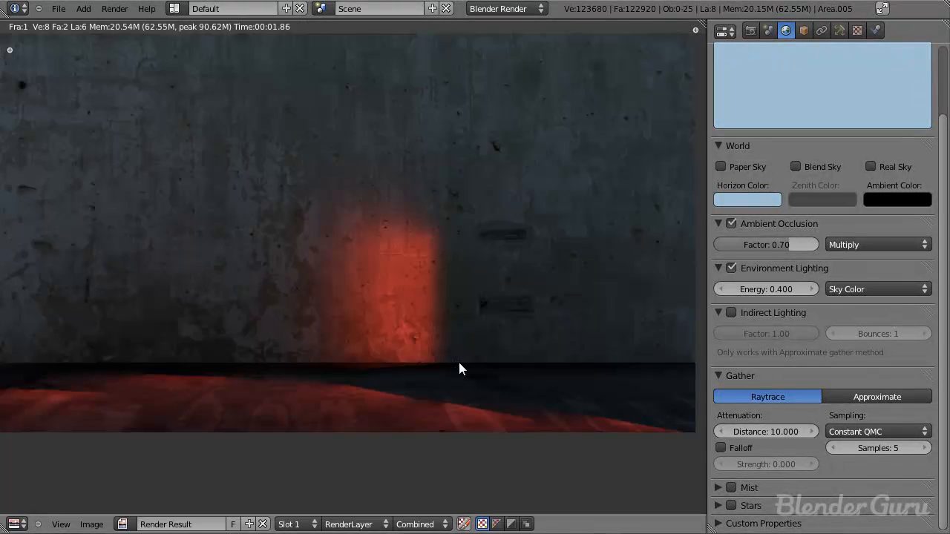
{"action": "key", "text": "F12"}
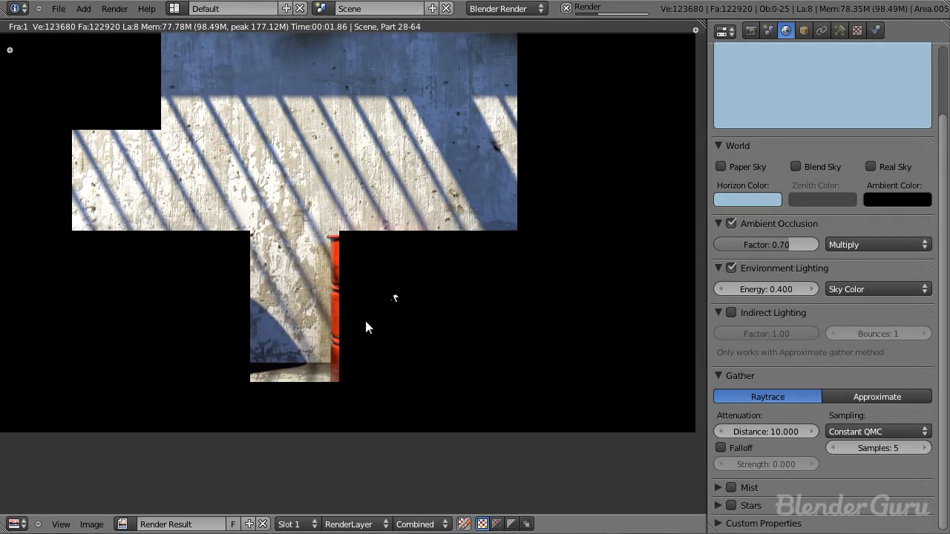
Step: Examine the render in progress around the barrels, wall and floor for red bounce light, and stop the render
{"action": "middle_click_drag", "start_coordinate": [360, 324], "coordinate": [333, 301]}
{"action": "scroll", "coordinate": [334, 301], "scroll_direction": "up", "scroll_amount": 2}
{"action": "middle_click_drag", "start_coordinate": [348, 232], "coordinate": [352, 276]}
{"action": "scroll", "coordinate": [357, 283], "scroll_direction": "up", "scroll_amount": 1}
{"action": "scroll", "coordinate": [391, 290], "scroll_direction": "up", "scroll_amount": 1}
{"action": "middle_click_drag", "start_coordinate": [429, 310], "coordinate": [399, 318]}
{"action": "scroll", "coordinate": [398, 318], "scroll_direction": "down", "scroll_amount": 2}
{"action": "middle_click_drag", "start_coordinate": [344, 267], "coordinate": [335, 181]}
{"action": "scroll", "coordinate": [356, 315], "scroll_direction": "up", "scroll_amount": 2}
{"action": "scroll", "coordinate": [356, 315], "scroll_direction": "up", "scroll_amount": 1}
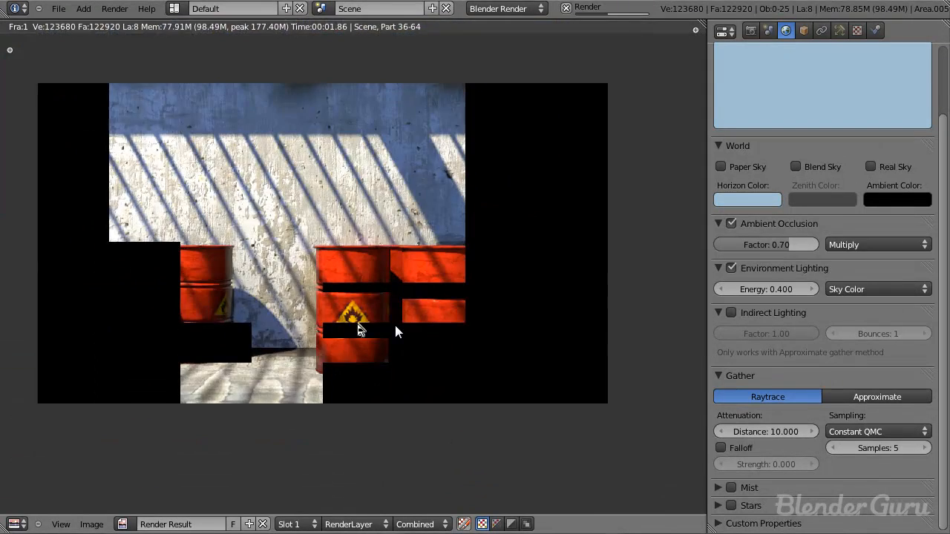
{"action": "middle_click_drag", "start_coordinate": [239, 331], "coordinate": [273, 260]}
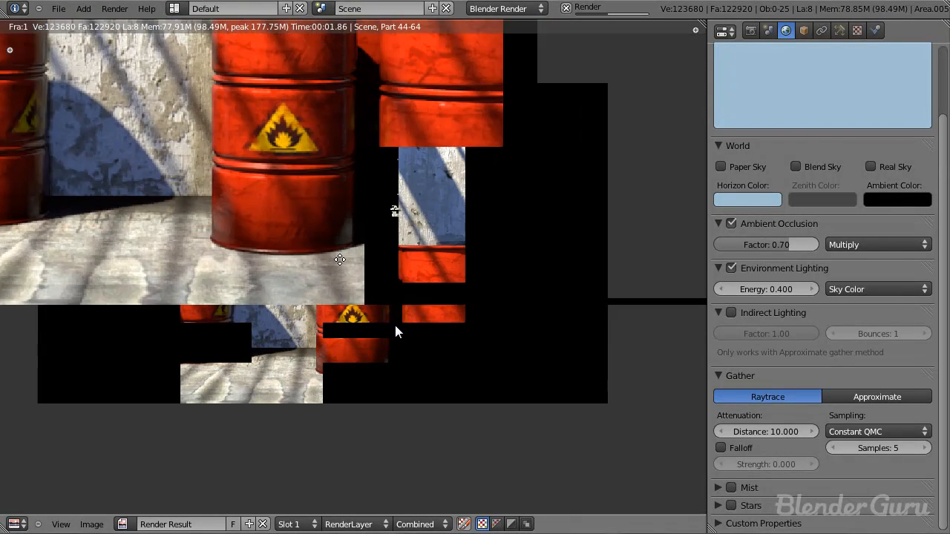
{"action": "scroll", "coordinate": [394, 326], "scroll_direction": "down", "scroll_amount": 3}
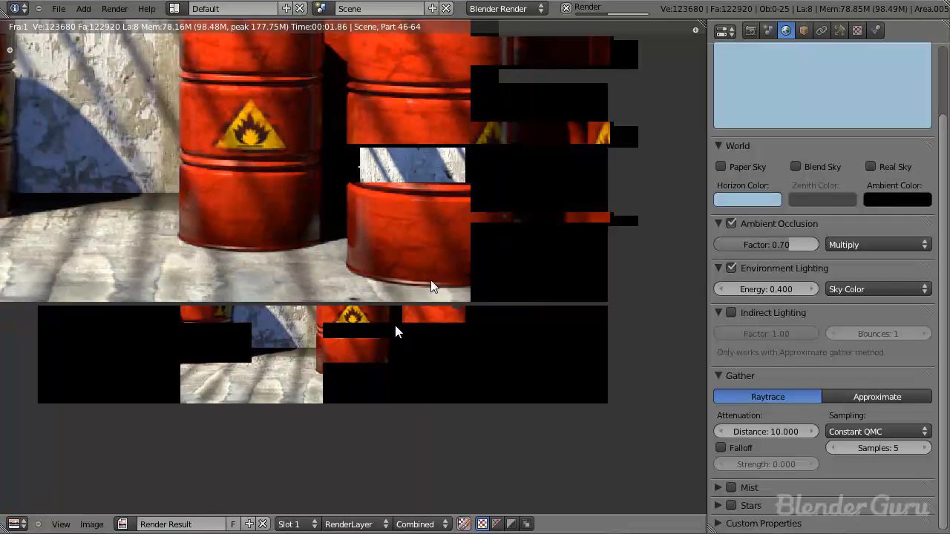
{"action": "scroll", "coordinate": [333, 314], "scroll_direction": "down", "scroll_amount": 3}
{"action": "scroll", "coordinate": [242, 312], "scroll_direction": "up", "scroll_amount": 1}
{"action": "scroll", "coordinate": [242, 317], "scroll_direction": "down", "scroll_amount": 1}
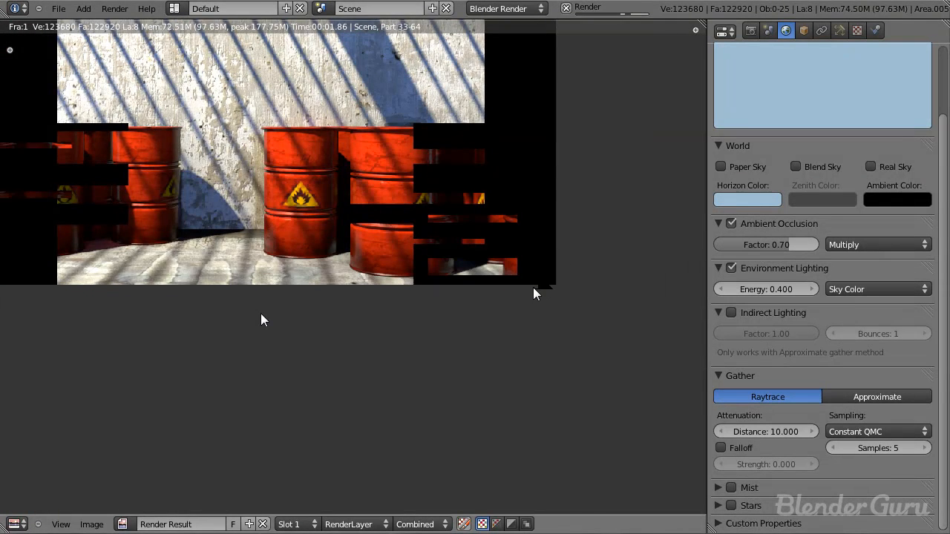
{"action": "key", "text": "Escape"}
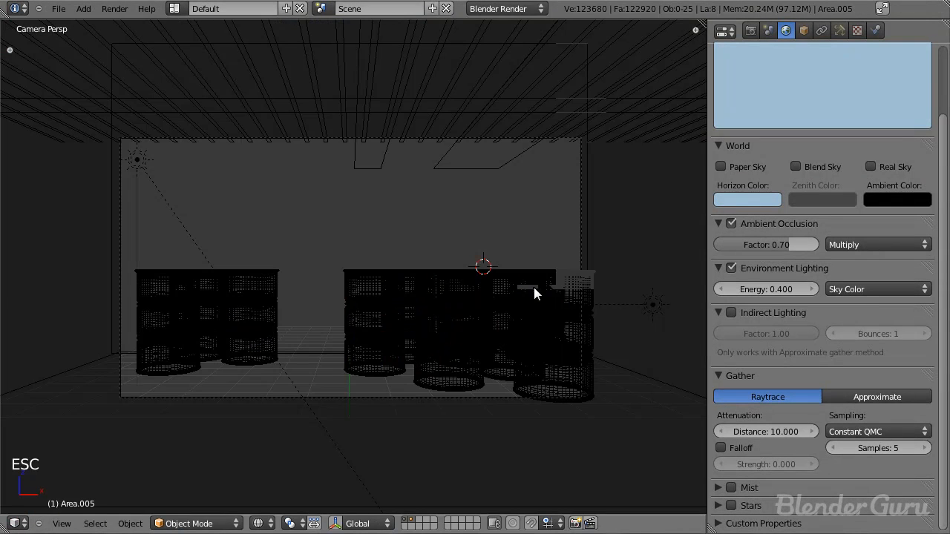
Step: Show only layer 2 and set the energy of the right-hand group's middle front lamp to 50
{"action": "left_click", "coordinate": [411, 520]}
{"action": "left_click", "coordinate": [839, 29]}
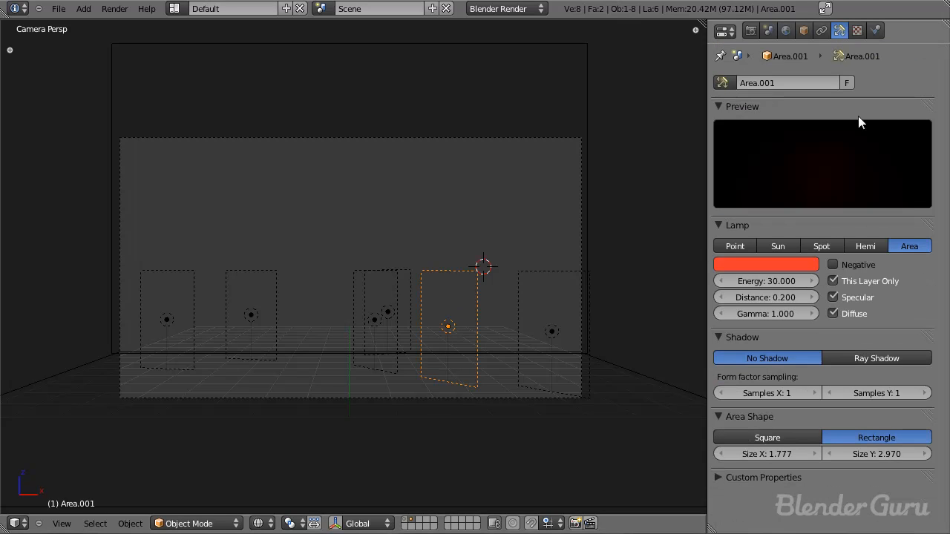
{"action": "middle_click_drag", "start_coordinate": [682, 356], "coordinate": [668, 338]}
{"action": "left_click", "coordinate": [767, 280]}
{"action": "key", "text": "Escape"}
Step: Select all six area lamps with the edited one active and link their object data so they share its settings
{"action": "right_click", "coordinate": [444, 277]}
{"action": "left_click", "coordinate": [748, 282]}
{"action": "key", "text": "Escape"}
{"action": "right_click", "coordinate": [371, 227], "text": "shift"}
{"action": "right_click", "coordinate": [332, 171], "text": "shift"}
{"action": "right_click", "coordinate": [244, 111], "text": "shift"}
{"action": "right_click", "coordinate": [141, 104], "text": "shift"}
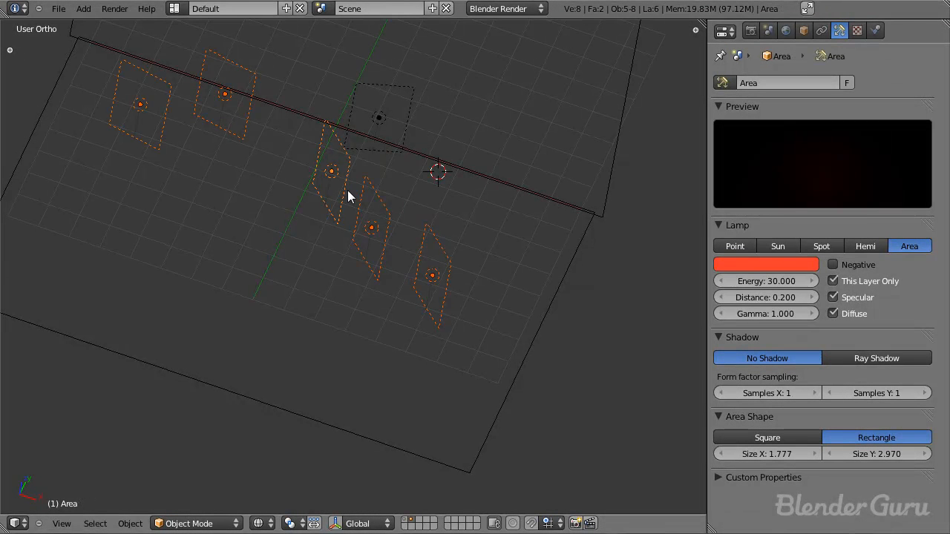
{"action": "key", "text": "ctrl+l"}
{"action": "right_click", "coordinate": [397, 112], "text": "shift"}
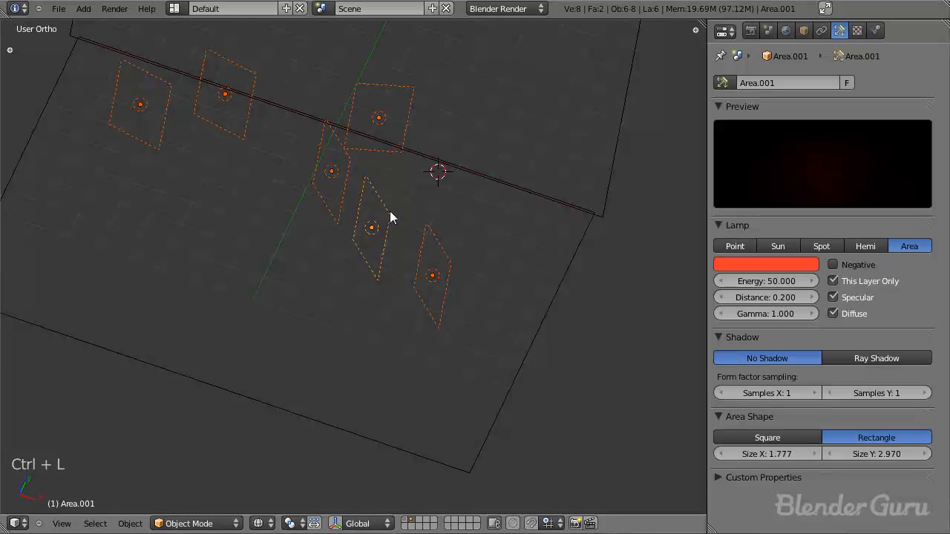
{"action": "key", "text": "ctrl+l"}
{"action": "left_click", "coordinate": [371, 245]}
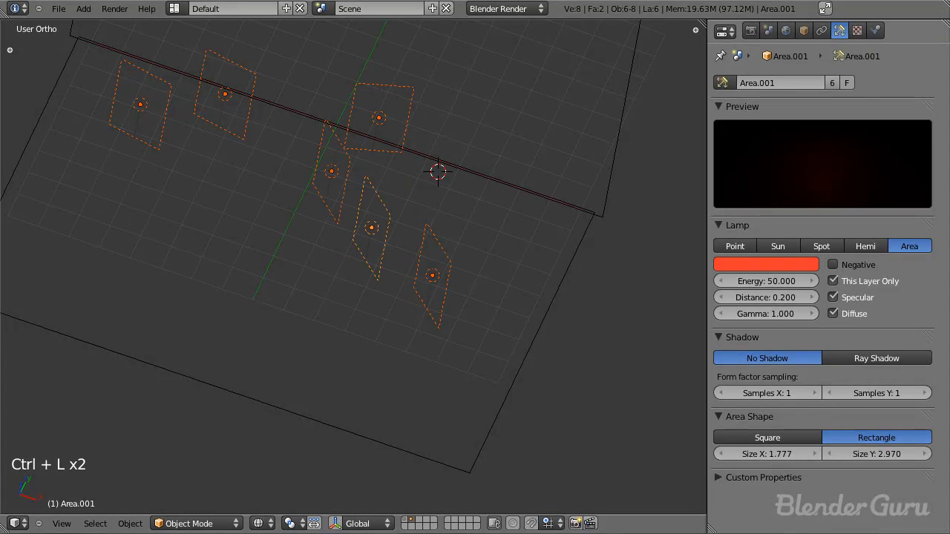
Step: Select only the edited lamp, save the file, and render layer 2 from the camera to check the stronger red light
{"action": "right_click", "coordinate": [444, 260]}
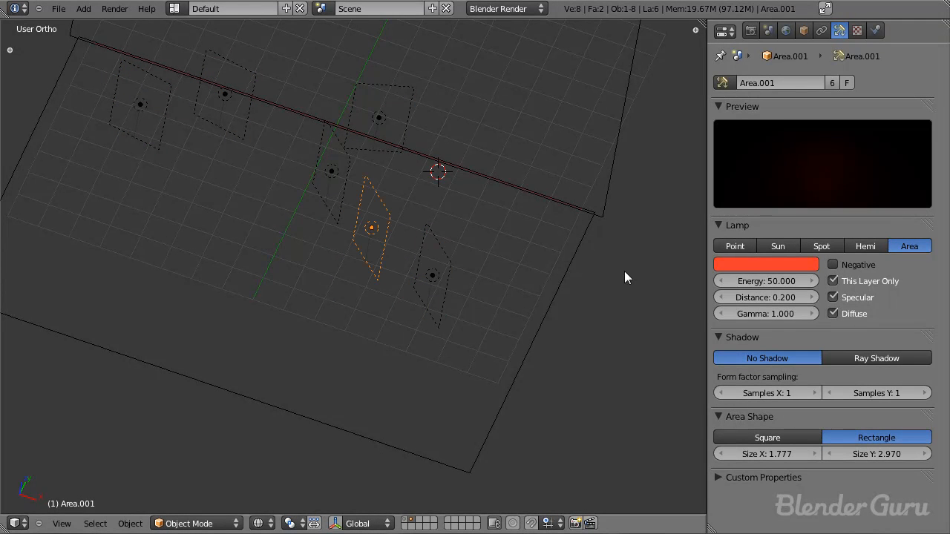
{"action": "key", "text": "ctrl+s"}
{"action": "left_click", "coordinate": [474, 268]}
{"action": "key", "text": "KP_0"}
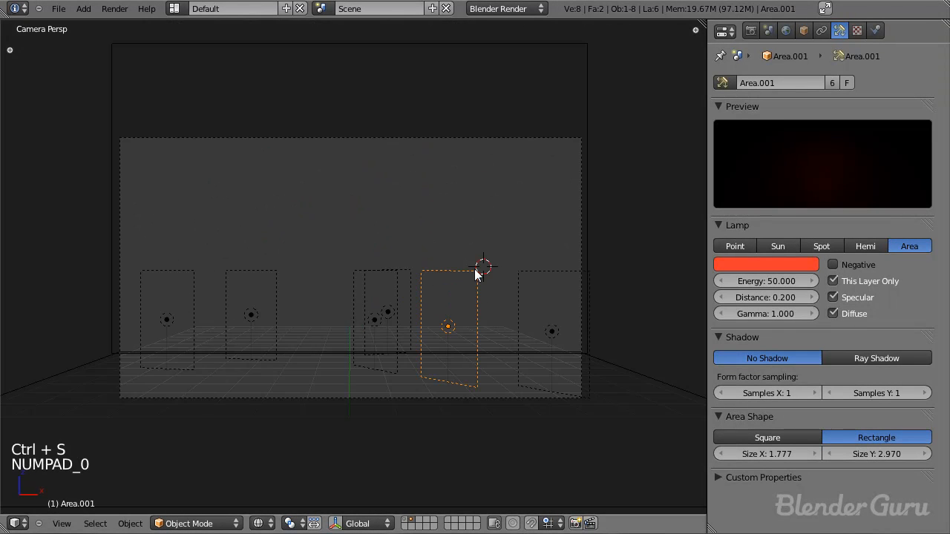
{"action": "key", "text": "F12"}
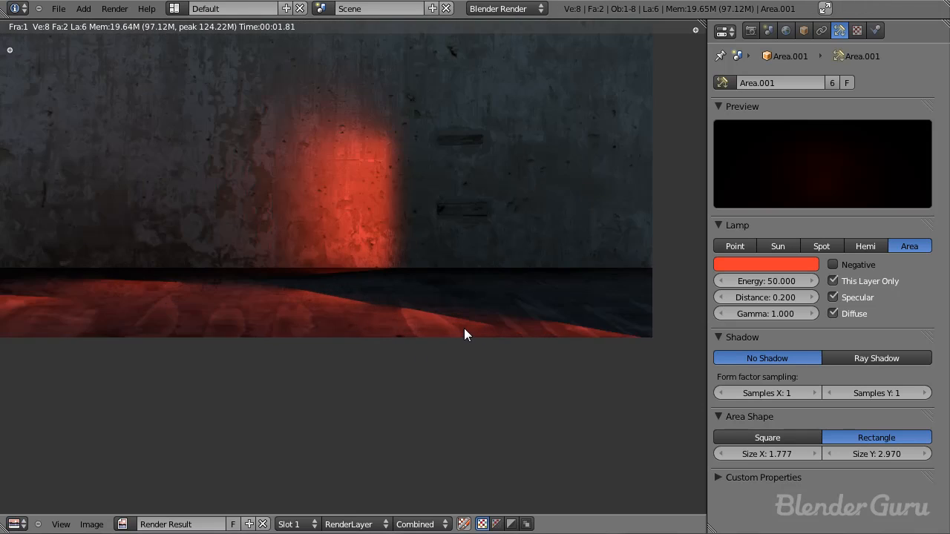
{"action": "key", "text": "Escape"}
Step: Show layer 1 along with layer 2, save, render the full scene, and examine the floor and wall around the barrels
{"action": "key", "text": "ctrl+s"}
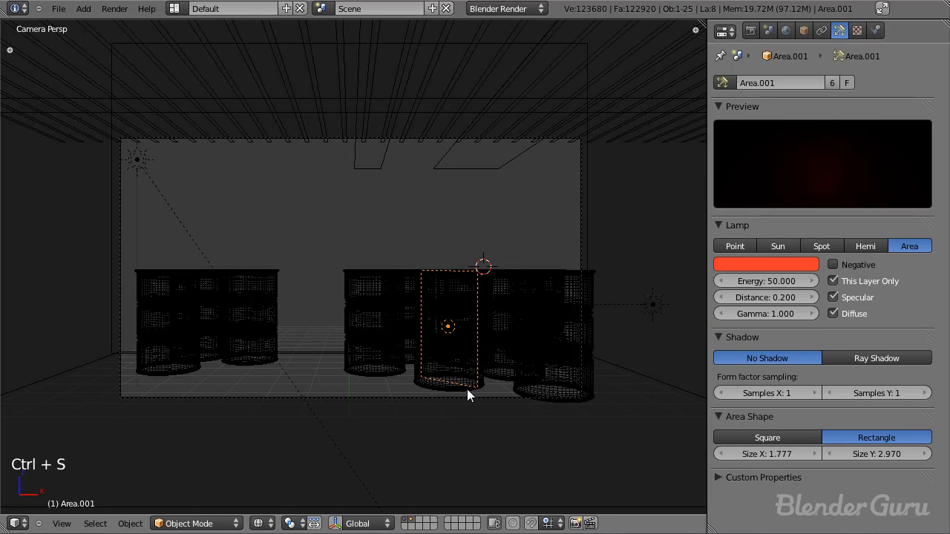
{"action": "key", "text": "ctrl+s"}
{"action": "key", "text": "F12"}
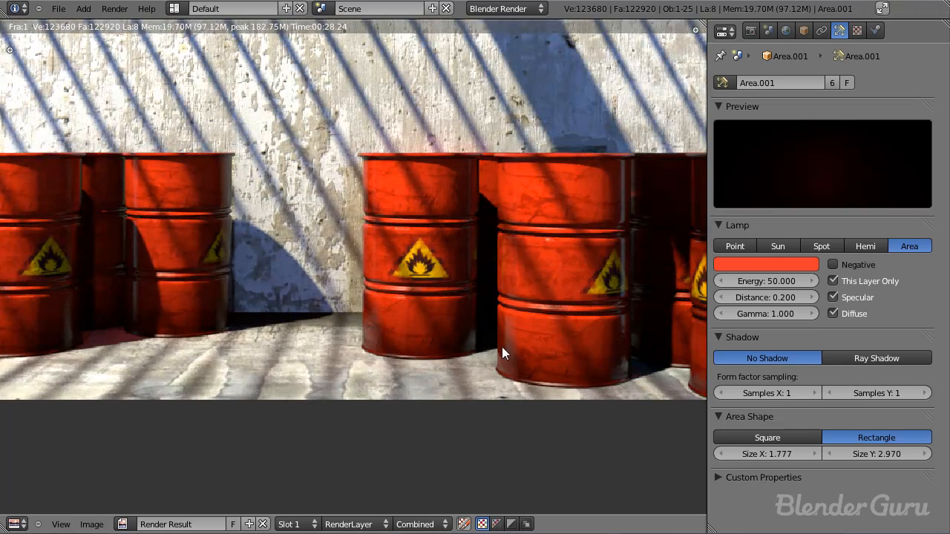
{"action": "middle_click_drag", "start_coordinate": [501, 347], "coordinate": [365, 362]}
{"action": "scroll", "coordinate": [365, 361], "scroll_direction": "up", "scroll_amount": 1}
{"action": "middle_click_drag", "start_coordinate": [371, 429], "coordinate": [403, 318]}
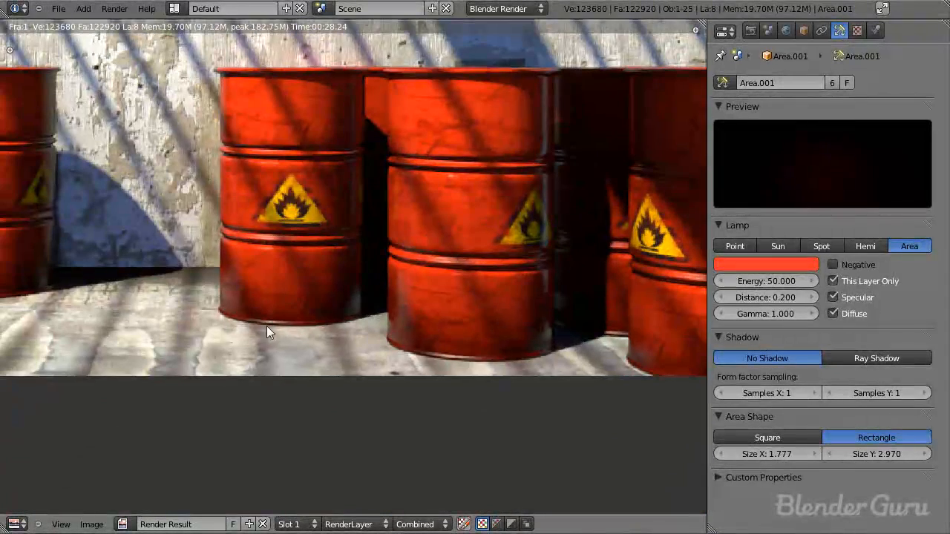
Step: Examine the rendered floor around the bases of both barrel groups for red bounced light
{"action": "scroll", "coordinate": [485, 355], "scroll_direction": "down", "scroll_amount": 1}
{"action": "scroll", "coordinate": [511, 354], "scroll_direction": "up", "scroll_amount": 2}
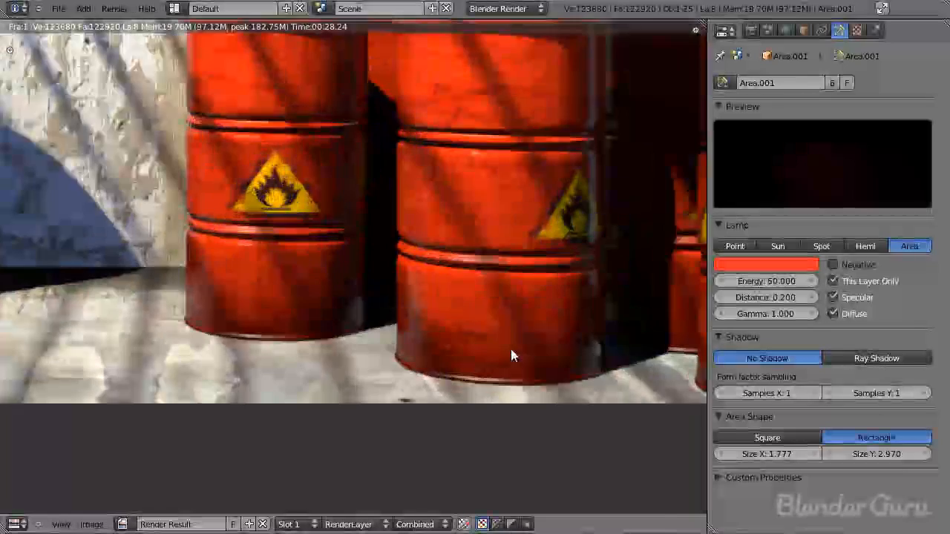
{"action": "scroll", "coordinate": [476, 399], "scroll_direction": "down", "scroll_amount": 2}
{"action": "middle_click_drag", "start_coordinate": [305, 363], "coordinate": [478, 354]}
{"action": "scroll", "coordinate": [475, 346], "scroll_direction": "up", "scroll_amount": 2}
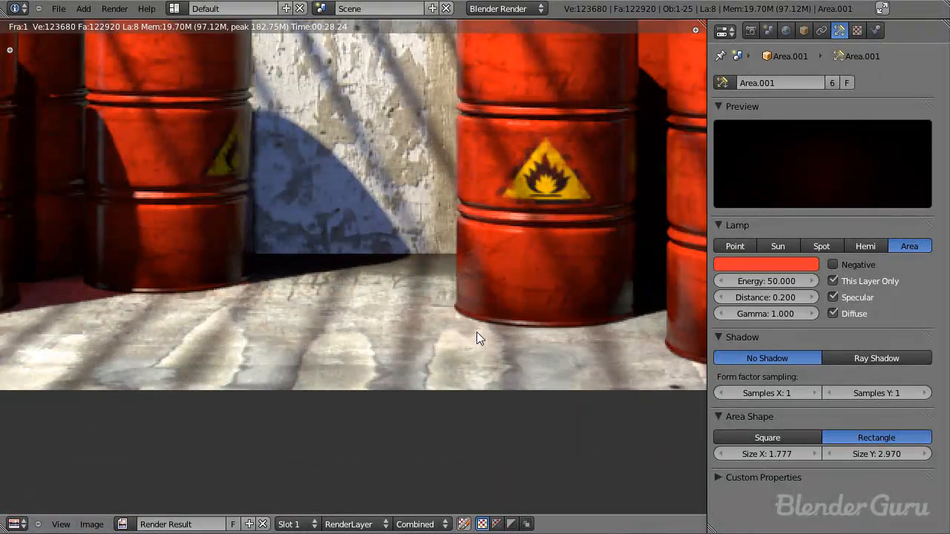
{"action": "scroll", "coordinate": [477, 331], "scroll_direction": "down", "scroll_amount": 2}
{"action": "middle_click_drag", "start_coordinate": [332, 309], "coordinate": [420, 287]}
{"action": "scroll", "coordinate": [243, 287], "scroll_direction": "up", "scroll_amount": 1}
{"action": "scroll", "coordinate": [491, 308], "scroll_direction": "down", "scroll_amount": 5}
{"action": "key", "text": "Escape"}
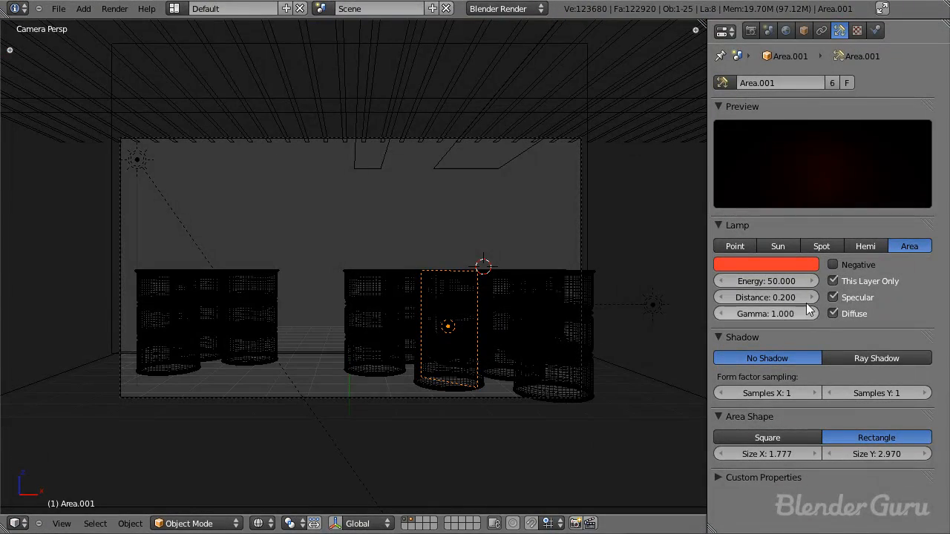
Step: Set the distance shared by the linked area lamps to 0.4
{"action": "left_click", "coordinate": [772, 295]}
{"action": "type", "text": "0.4"}
{"action": "key", "text": "Return"}
Step: Make the data of the right-hand group's rear area lamp single-user and set its distance to 0.2
{"action": "middle_click_drag", "start_coordinate": [451, 233], "coordinate": [449, 319]}
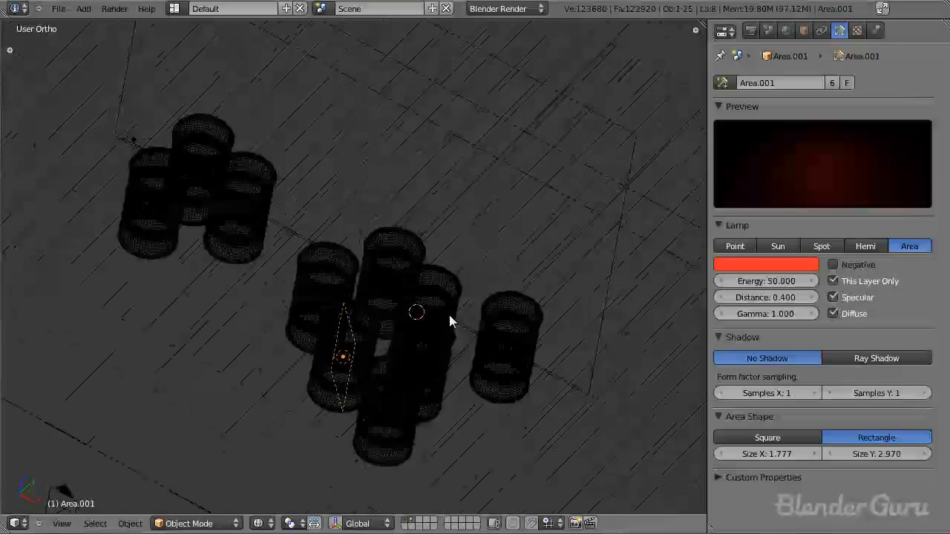
{"action": "scroll", "coordinate": [426, 274], "scroll_direction": "up", "scroll_amount": 2}
{"action": "right_click", "coordinate": [390, 216]}
{"action": "left_click", "coordinate": [832, 83]}
{"action": "left_click", "coordinate": [781, 297]}
{"action": "type", "text": "0.3"}
{"action": "key", "text": "Return"}
{"action": "left_click_drag", "start_coordinate": [782, 296], "coordinate": [760, 286]}
Step: Raise the rear lamp slightly along the Z axis in the right side view
{"action": "key", "text": "F12"}
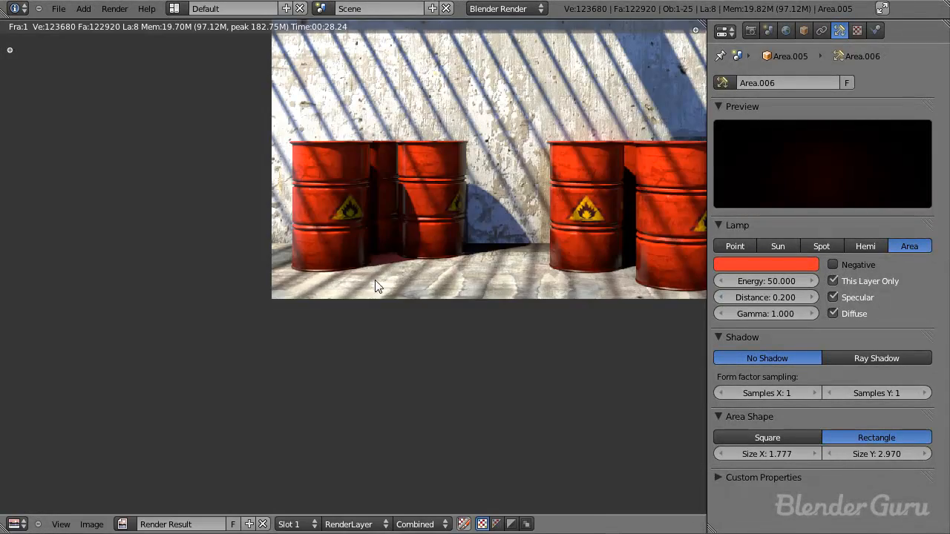
{"action": "key", "text": "F11"}
{"action": "key", "text": "F11"}
{"action": "key", "text": "KP_3"}
{"action": "key", "text": "g"}
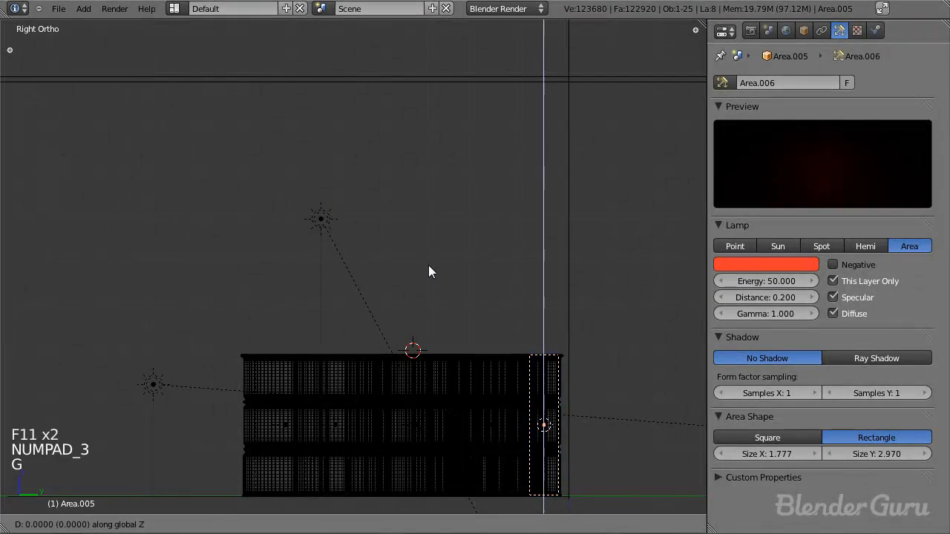
{"action": "left_click", "coordinate": [431, 251]}
Step: Set the rear lamp's energy to 60 while viewing the last render
{"action": "key", "text": "F11"}
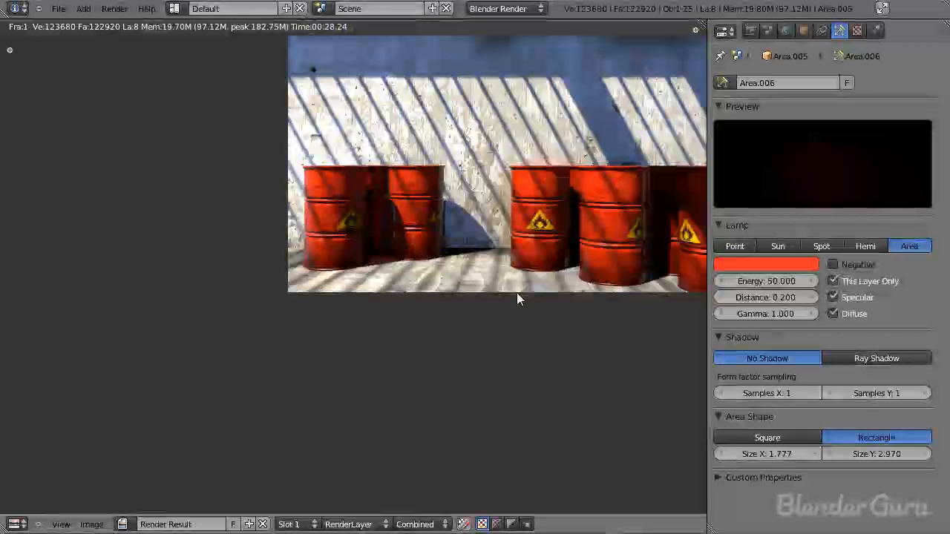
{"action": "scroll", "coordinate": [516, 292], "scroll_direction": "down", "scroll_amount": 1}
{"action": "left_click", "coordinate": [768, 282]}
{"action": "type", "text": "60"}
{"action": "key", "text": "Return"}
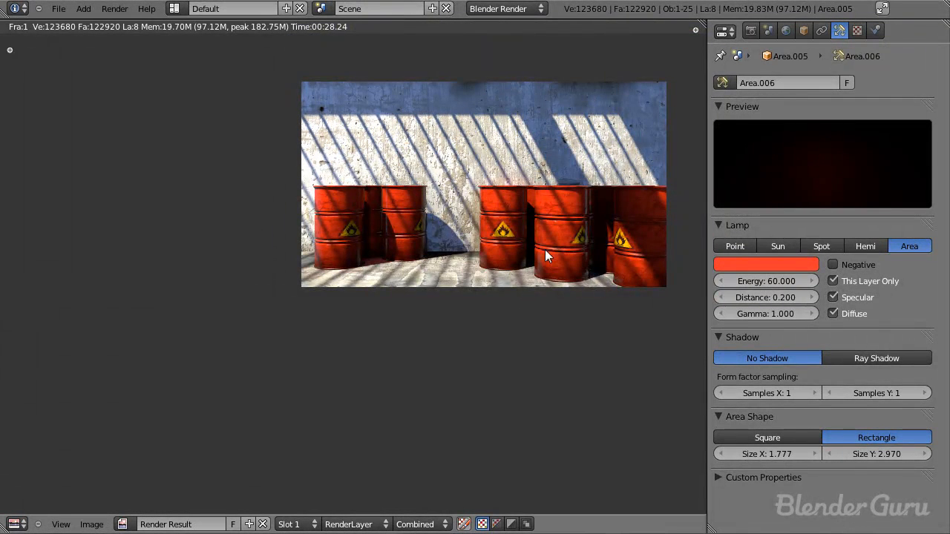
Step: Render the scene and examine the red light on the wall and floor around the barrels
{"action": "middle_click_drag", "start_coordinate": [544, 250], "coordinate": [414, 315]}
{"action": "scroll", "coordinate": [413, 314], "scroll_direction": "up", "scroll_amount": 2}
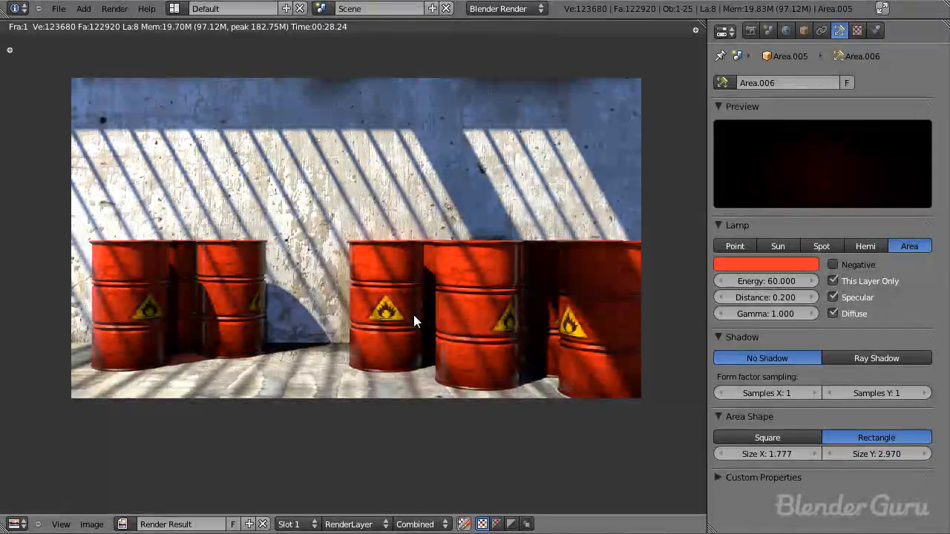
{"action": "key", "text": "F12"}
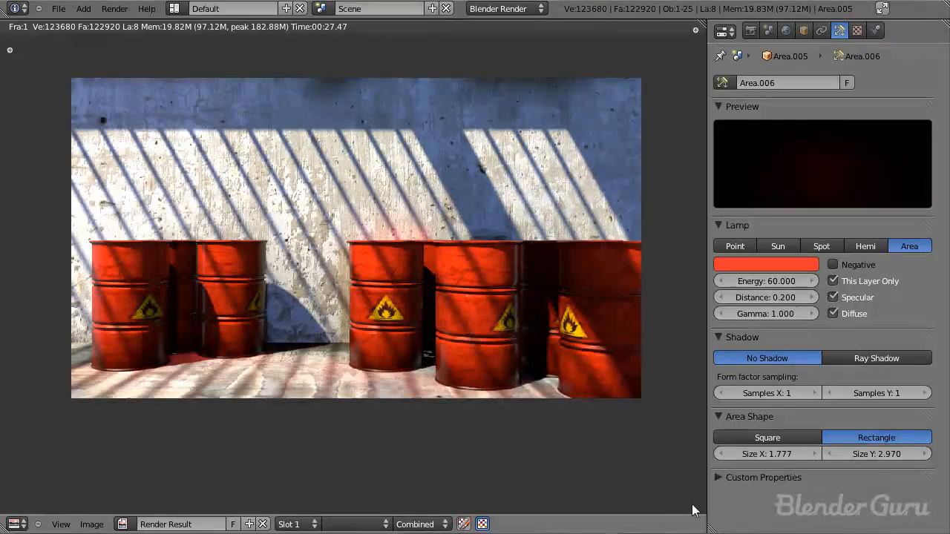
{"action": "scroll", "coordinate": [476, 366], "scroll_direction": "up", "scroll_amount": 1}
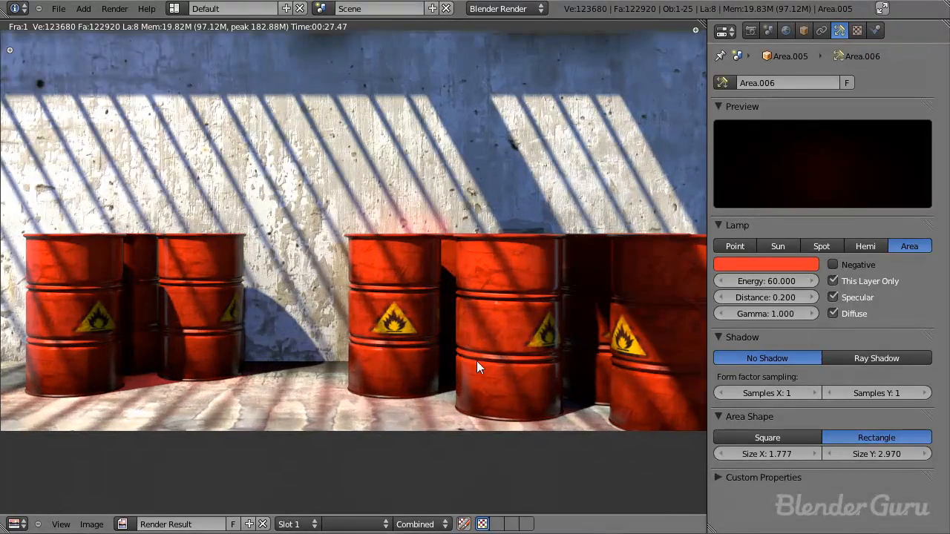
{"action": "middle_click_drag", "start_coordinate": [403, 295], "coordinate": [371, 233]}
{"action": "scroll", "coordinate": [371, 232], "scroll_direction": "up", "scroll_amount": 2}
{"action": "mouse_move", "coordinate": [383, 282]}
{"action": "middle_mouse_down"}
{"action": "mouse_move", "coordinate": [360, 437]}
{"action": "mouse_move", "coordinate": [396, 290]}
{"action": "middle_mouse_up"}
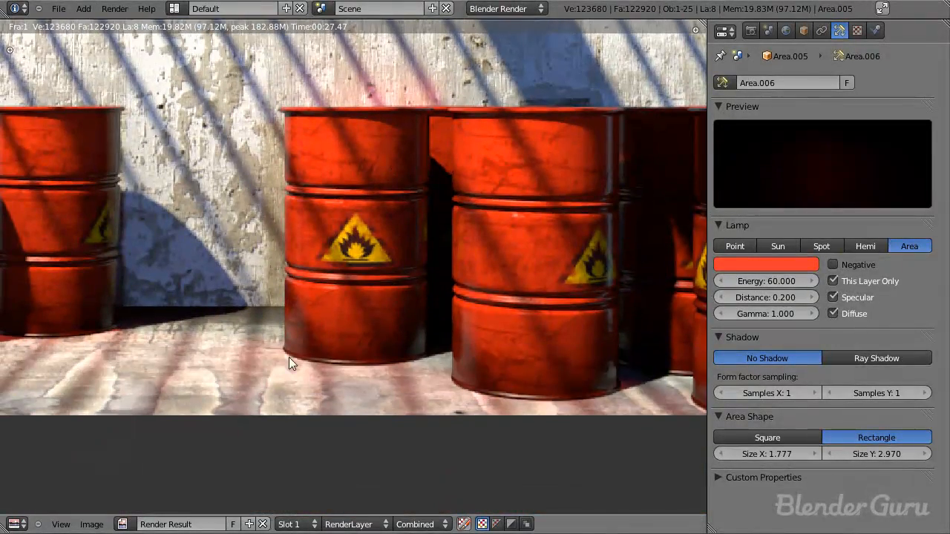
{"action": "scroll", "coordinate": [363, 367], "scroll_direction": "down", "scroll_amount": 2}
{"action": "middle_click_drag", "start_coordinate": [346, 336], "coordinate": [385, 349]}
{"action": "scroll", "coordinate": [394, 352], "scroll_direction": "down", "scroll_amount": 1}
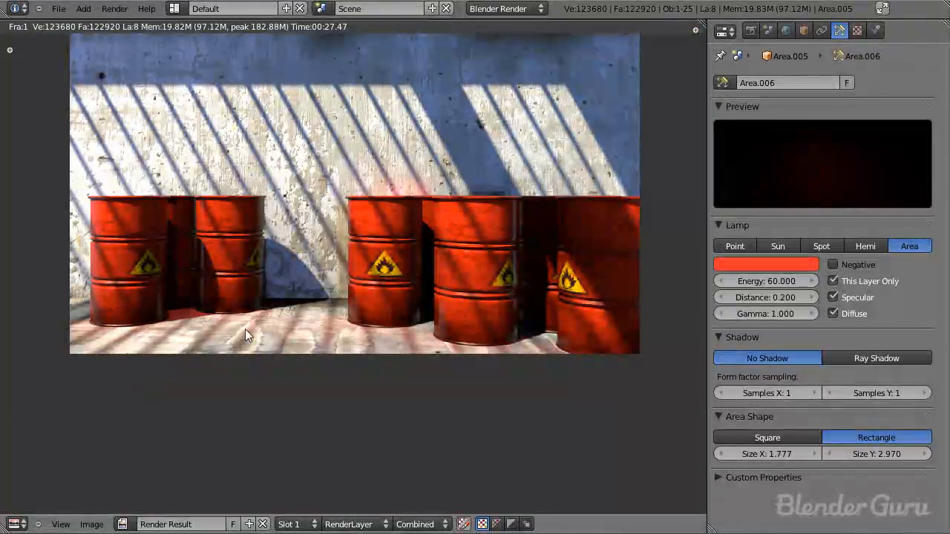
{"action": "key", "text": "Escape"}
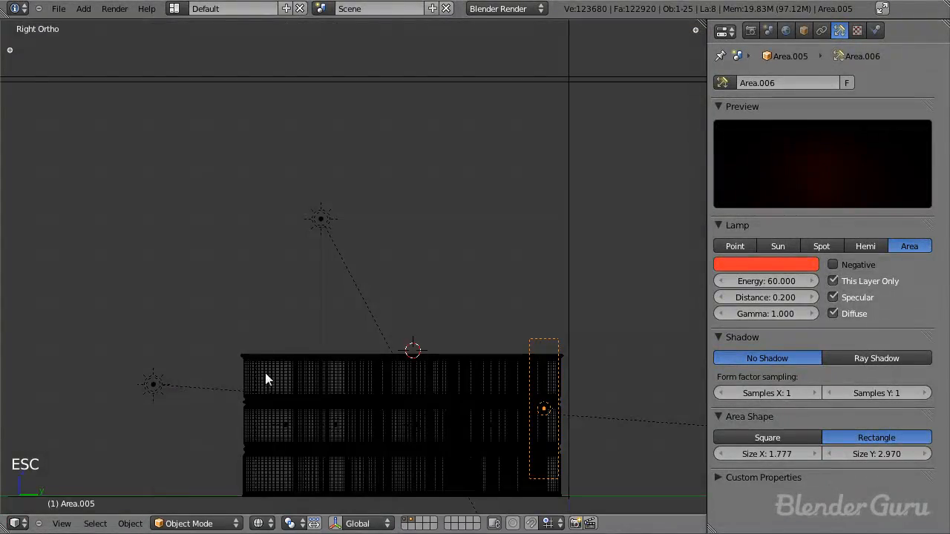
Step: Make the area lamp in the left-hand group's right barrel single-user and set its energy to 20
{"action": "mouse_move", "coordinate": [445, 490]}
{"action": "middle_mouse_down"}
{"action": "mouse_move", "coordinate": [441, 441]}
{"action": "mouse_move", "coordinate": [357, 361]}
{"action": "middle_mouse_up"}
{"action": "key", "text": "z"}
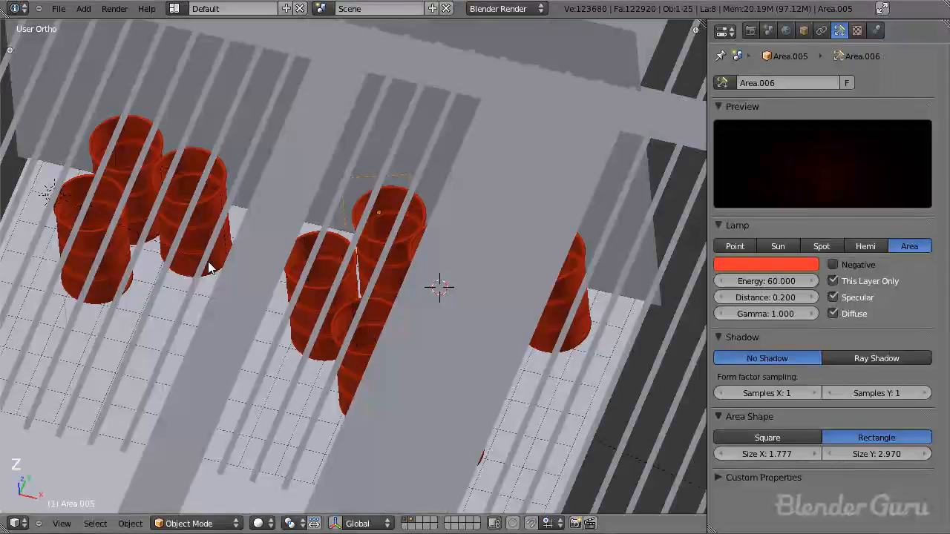
{"action": "right_click", "coordinate": [201, 257]}
{"action": "key", "text": "z"}
{"action": "right_click", "coordinate": [196, 244]}
{"action": "right_click", "coordinate": [192, 248]}
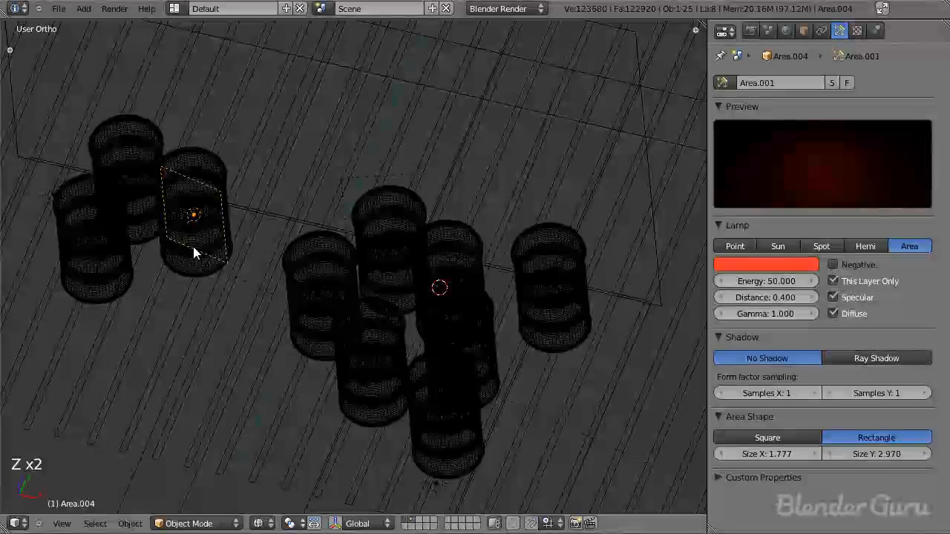
{"action": "key", "text": "F12"}
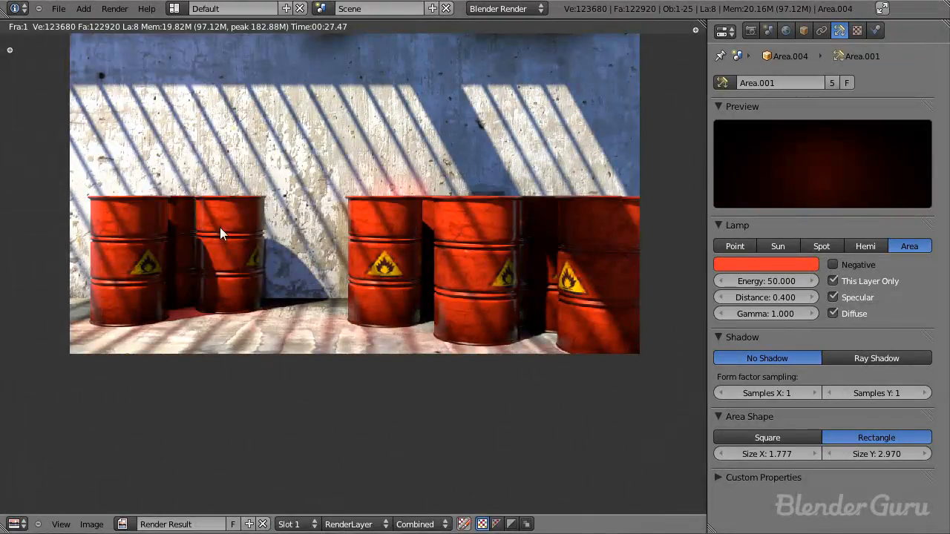
{"action": "key", "text": "F11"}
{"action": "middle_click_drag", "start_coordinate": [220, 227], "coordinate": [419, 315]}
{"action": "scroll", "coordinate": [241, 256], "scroll_direction": "up", "scroll_amount": 1}
{"action": "left_click", "coordinate": [764, 278]}
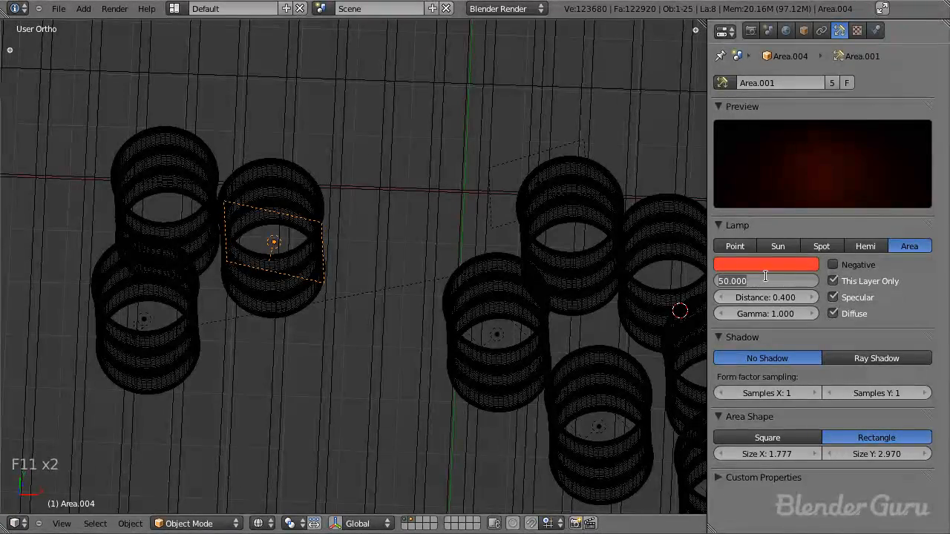
{"action": "left_click", "coordinate": [833, 85]}
{"action": "left_click", "coordinate": [766, 279]}
{"action": "type", "text": "10"}
{"action": "key", "text": "Return"}
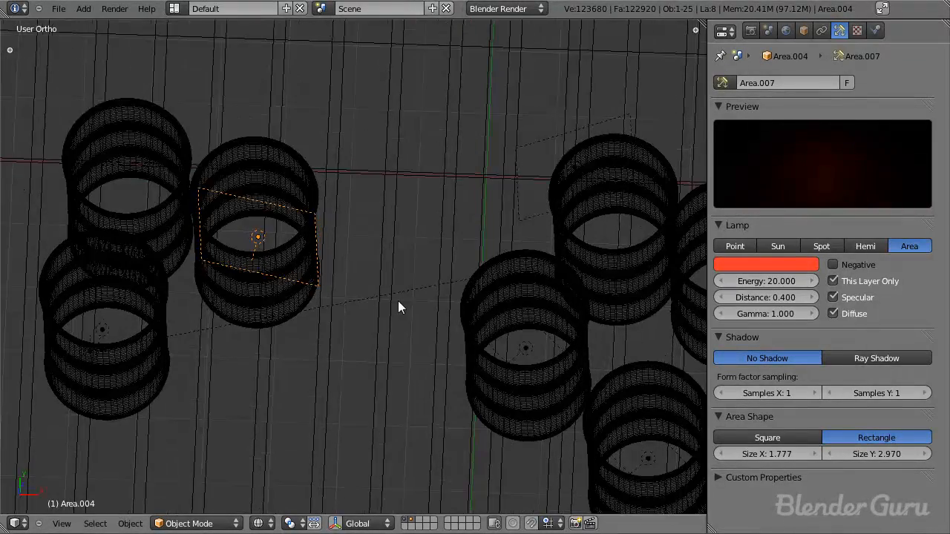
Step: Raise this lamp along the Z axis until it reaches above the barrel, and check its area in the last render
{"action": "key", "text": "KP_3"}
{"action": "key", "text": "g"}
{"action": "left_click", "coordinate": [451, 360]}
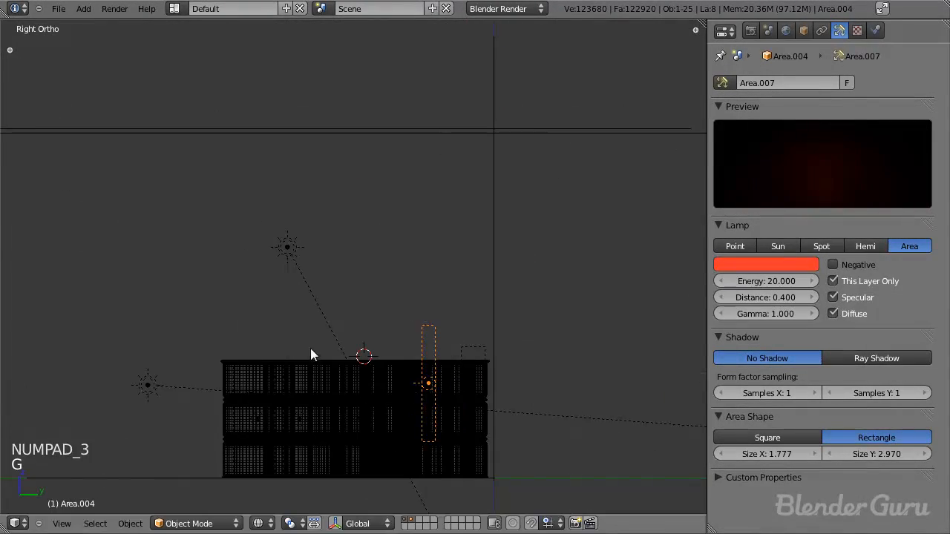
{"action": "middle_click_drag", "start_coordinate": [310, 348], "coordinate": [414, 404]}
{"action": "key", "text": "F12"}
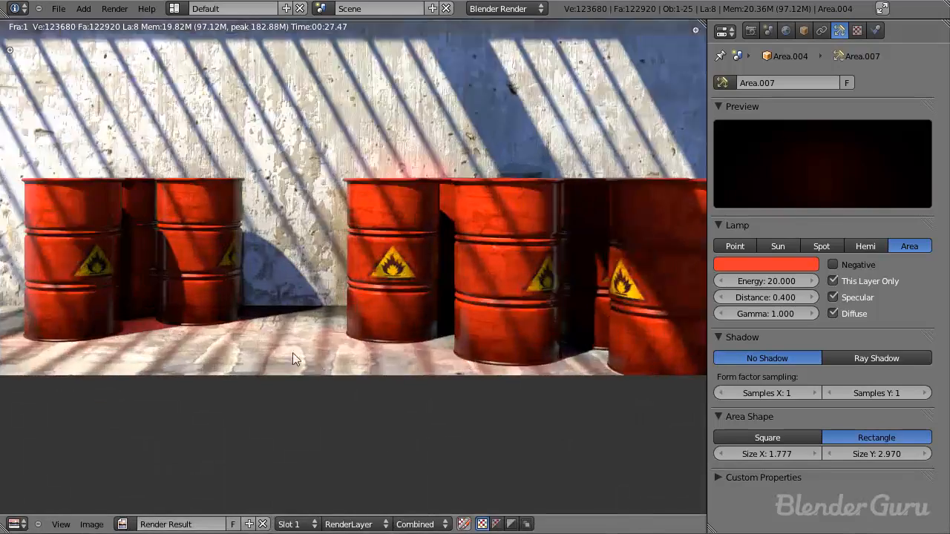
{"action": "scroll", "coordinate": [297, 348], "scroll_direction": "up", "scroll_amount": 4}
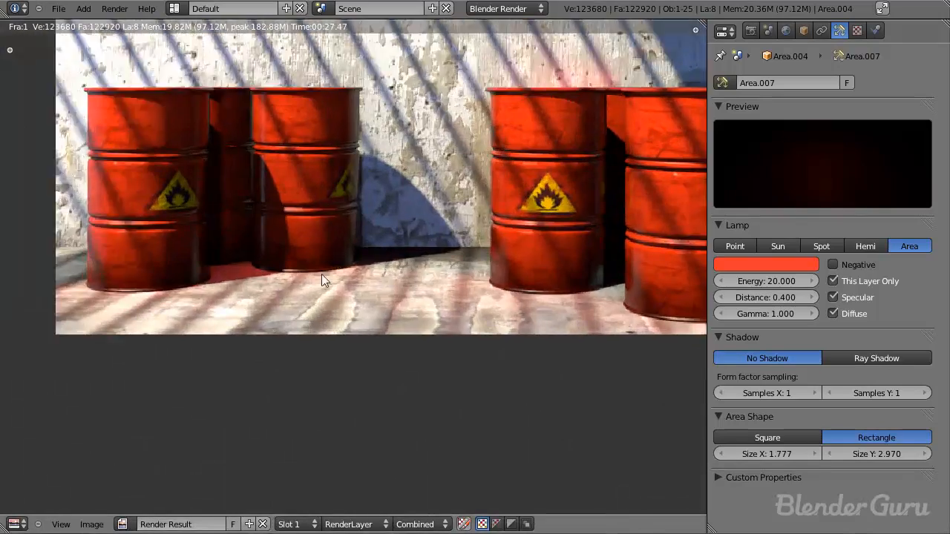
Step: Narrow the raised lamp's area to a Size X of 0.730
{"action": "key", "text": "F11"}
{"action": "key", "text": "F11"}
{"action": "middle_click_drag", "start_coordinate": [443, 425], "coordinate": [512, 432]}
{"action": "left_click_drag", "start_coordinate": [799, 450], "coordinate": [726, 452]}
Step: Reposition and rotate the narrowed lamp in top view so it sits inside the front edge of its barrel
{"action": "key", "text": "KP_7"}
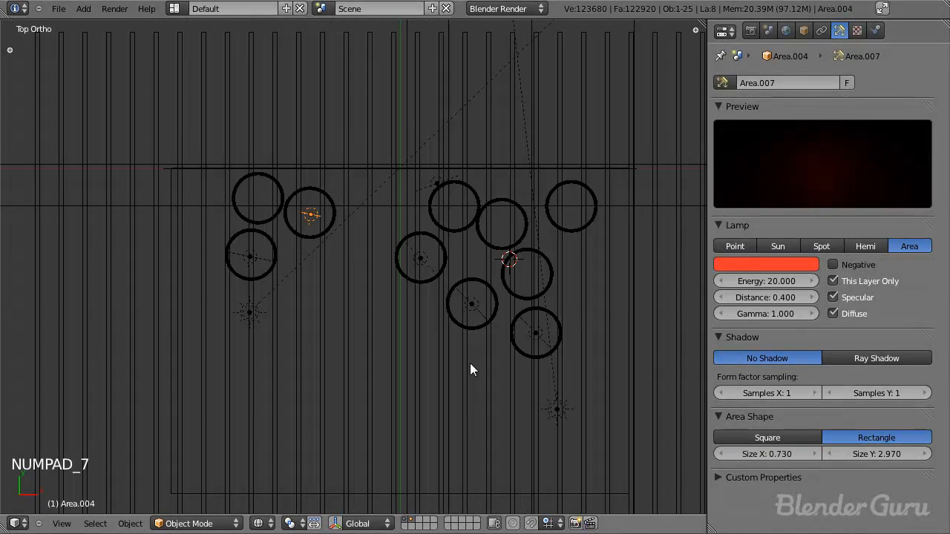
{"action": "scroll", "coordinate": [470, 363], "scroll_direction": "up", "scroll_amount": 3}
{"action": "key", "text": "g"}
{"action": "key", "text": "r"}
{"action": "key", "text": "g"}
{"action": "key", "text": "r"}
{"action": "key", "text": "g"}
{"action": "left_click", "coordinate": [457, 200]}
{"action": "key", "text": "F11"}
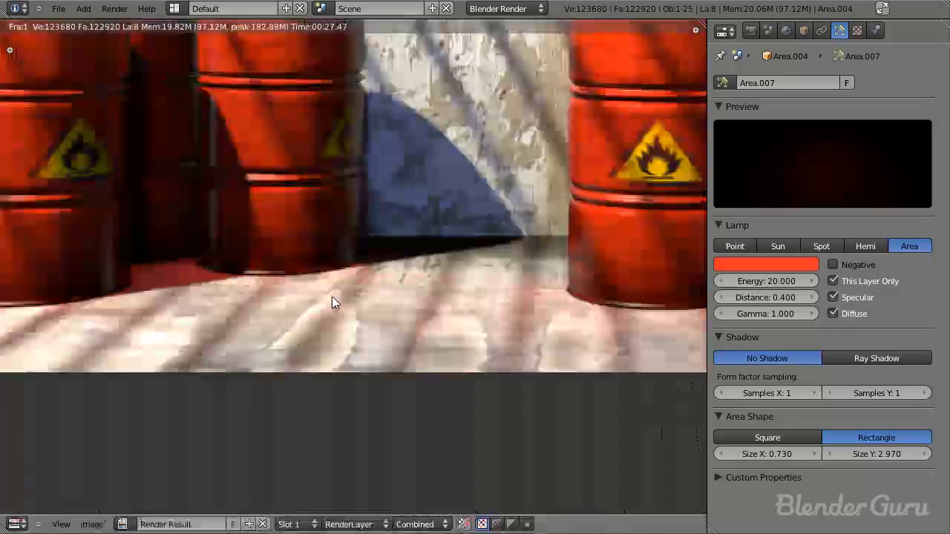
{"action": "key", "text": "F11"}
Step: Move the left-hand group's front lamp toward its barrel's front edge and set its Size X to 1.167
{"action": "right_click", "coordinate": [187, 256]}
{"action": "key", "text": "g"}
{"action": "left_click", "coordinate": [194, 268]}
{"action": "left_click_drag", "start_coordinate": [780, 451], "coordinate": [686, 446]}
{"action": "key", "text": "g"}
{"action": "left_click", "coordinate": [356, 316]}
{"action": "middle_click_drag", "start_coordinate": [356, 316], "coordinate": [331, 295]}
{"action": "key", "text": "F11"}
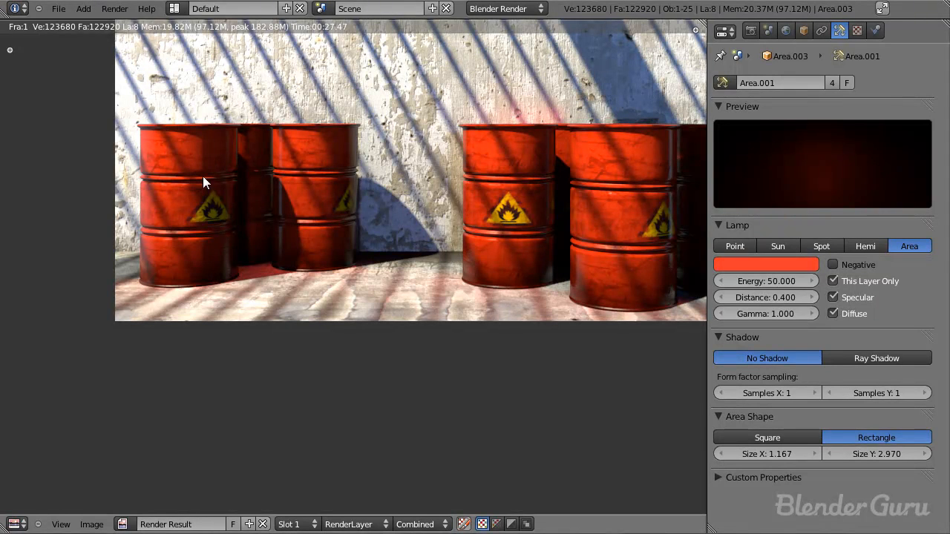
{"action": "key", "text": "F11"}
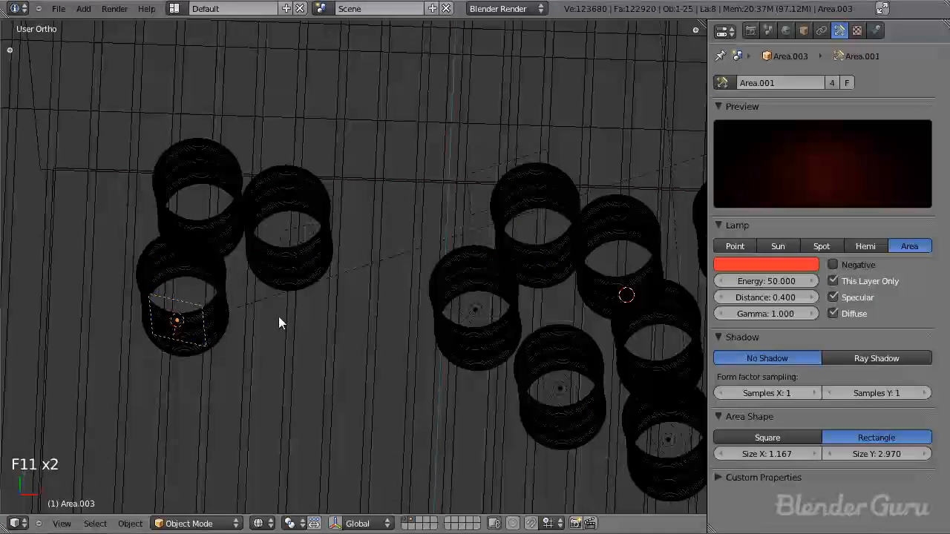
{"action": "key", "text": "KP_7"}
{"action": "right_click", "coordinate": [473, 259]}
{"action": "key", "text": "F11"}
{"action": "key", "text": "F11"}
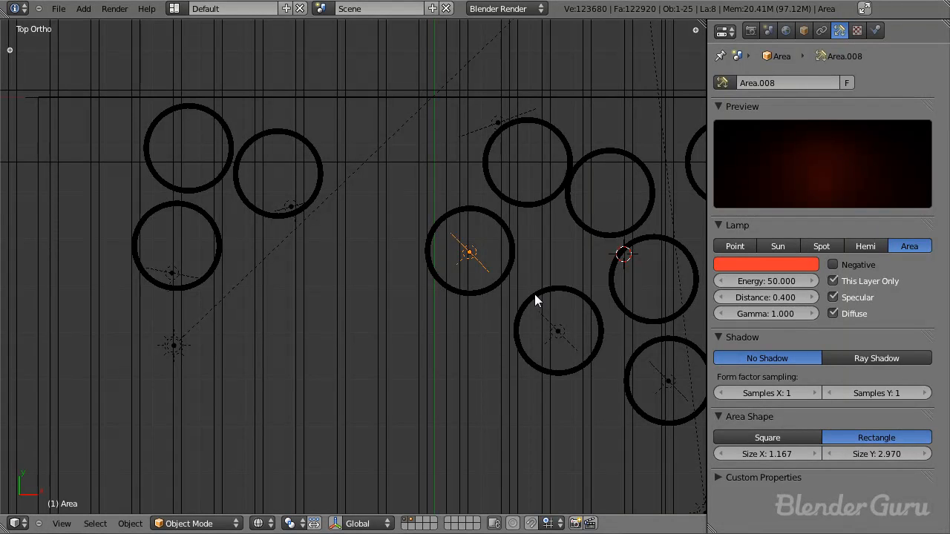
{"action": "key", "text": "ctrl+z"}
Step: Save the file and make the data of the left-hand group's front lamp single-user
{"action": "key", "text": "ctrl+s"}
{"action": "left_click", "coordinate": [831, 84]}
{"action": "right_click", "coordinate": [475, 256]}
{"action": "right_click", "coordinate": [187, 279]}
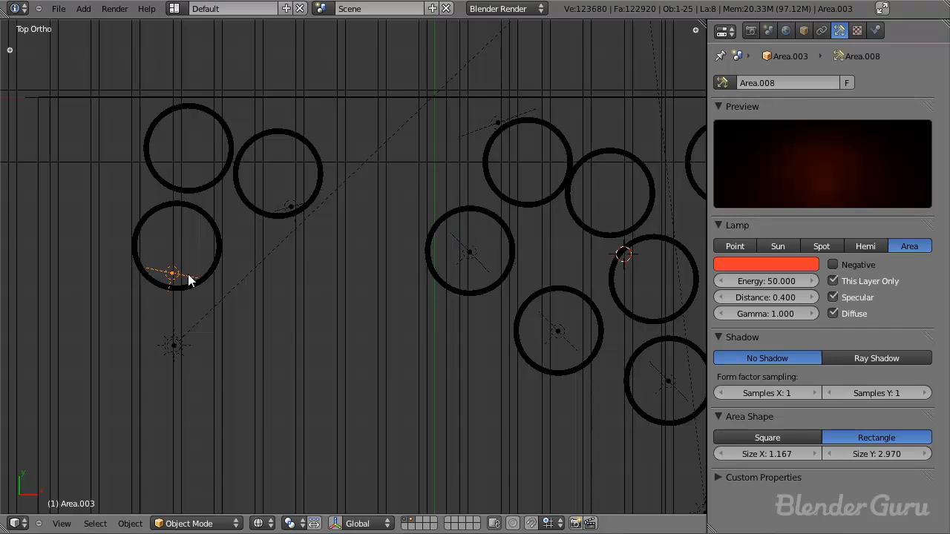
Step: Widen the linked lamps in the right-hand group's front barrels to a Size X of 1.852
{"action": "right_click", "coordinate": [470, 254]}
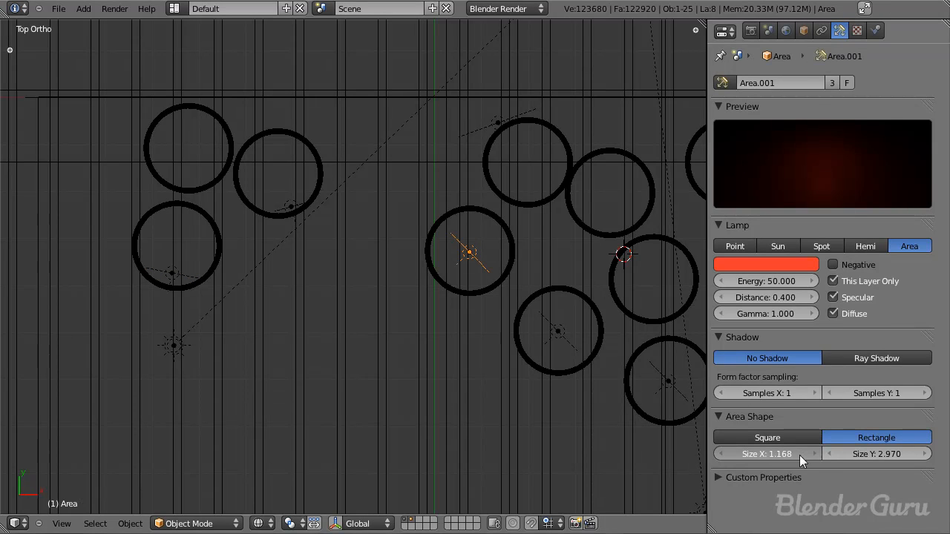
{"action": "left_click_drag", "start_coordinate": [831, 456], "coordinate": [837, 456]}
{"action": "key", "text": "F11"}
{"action": "key", "text": "F11"}
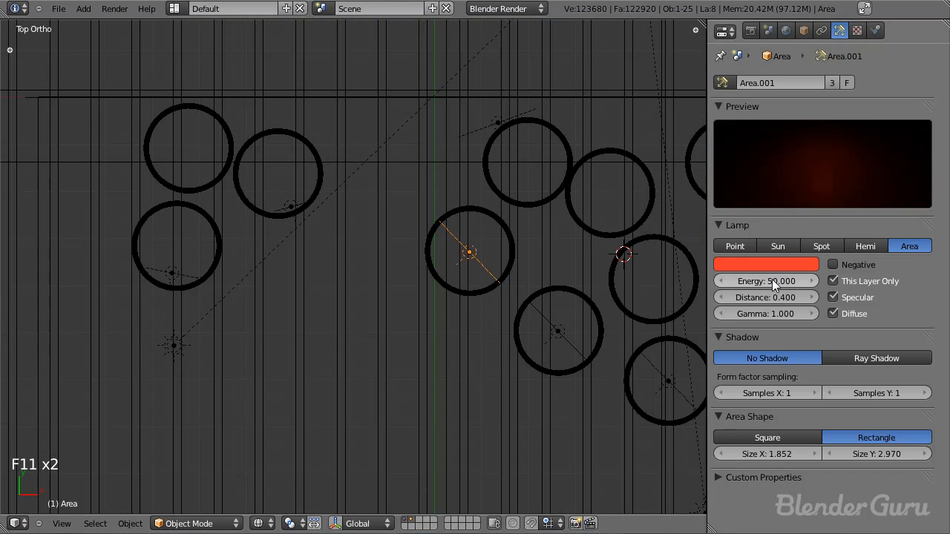
Step: Set the energy of these linked front lamps to 35, save the file, and look at the last render
{"action": "left_click", "coordinate": [772, 279]}
{"action": "type", "text": "35"}
{"action": "key", "text": "Return"}
{"action": "key", "text": "ctrl+s"}
{"action": "key", "text": "F11"}
{"action": "key", "text": "F11"}
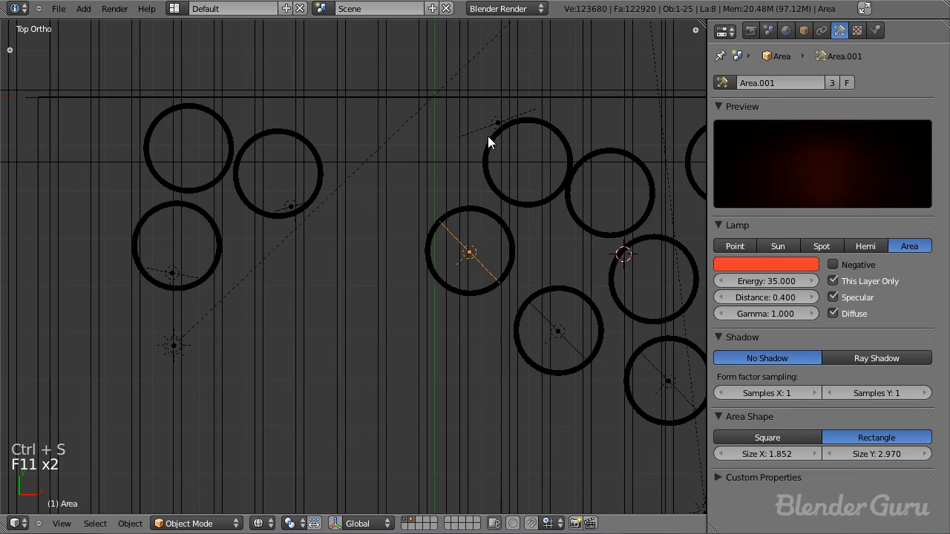
Step: Set the energy of the lamp behind the right-hand group to 50
{"action": "right_click", "coordinate": [495, 123]}
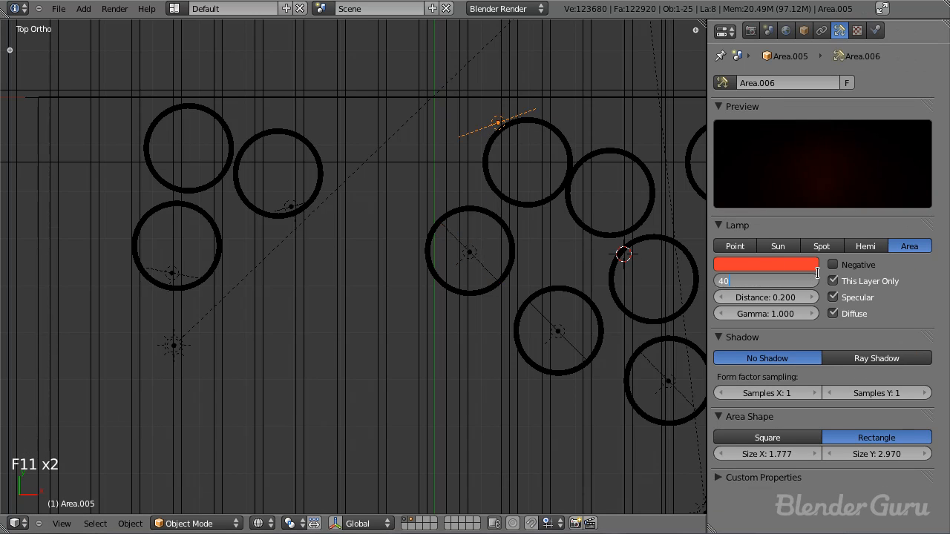
{"action": "key", "text": "Return"}
{"action": "left_click", "coordinate": [754, 279]}
{"action": "key", "text": "Return"}
Step: Lower the rear lamp in the right side view until its upper edge meets the barrel tops, and save the file
{"action": "key", "text": "KP_3"}
{"action": "key", "text": "KP_3"}
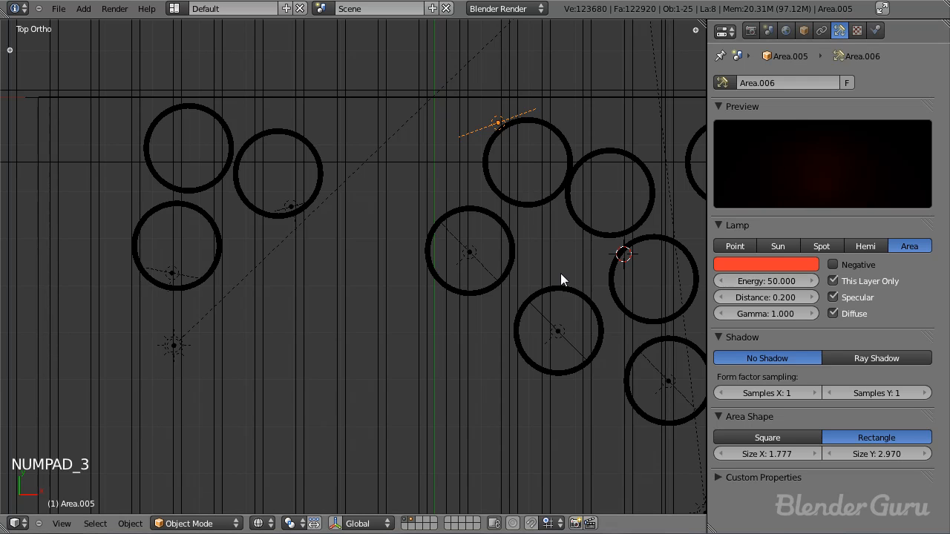
{"action": "key", "text": "g"}
{"action": "left_click", "coordinate": [568, 300]}
{"action": "key", "text": "ctrl+s"}
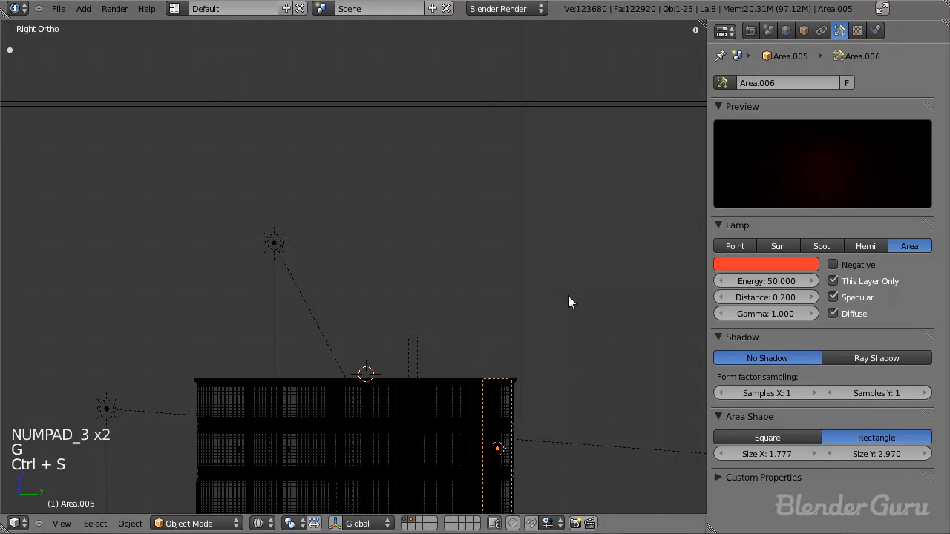
Step: Render the scene from the camera and examine the red light on the floor around both barrel groups
{"action": "key", "text": "KP_0"}
{"action": "key", "text": "F12"}
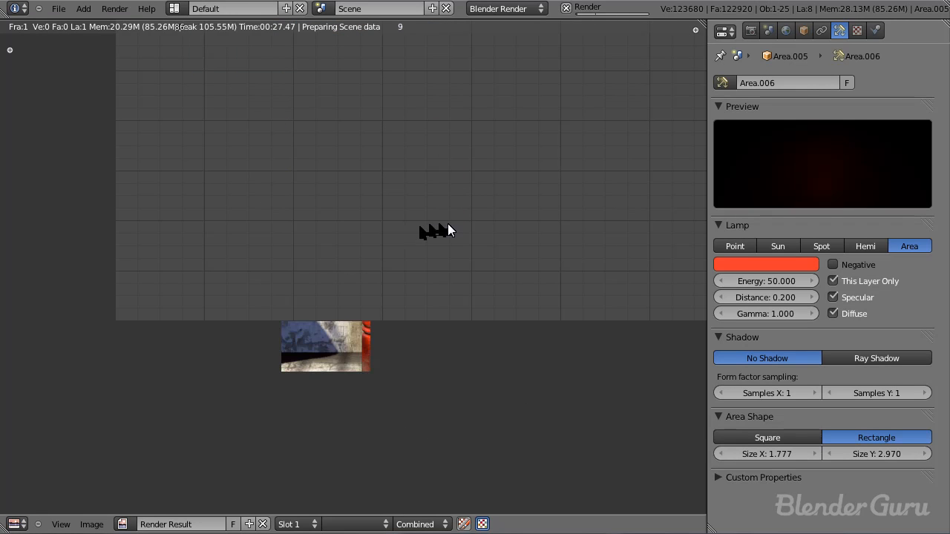
{"action": "middle_click_drag", "start_coordinate": [328, 260], "coordinate": [356, 253]}
{"action": "middle_click_drag", "start_coordinate": [359, 285], "coordinate": [326, 221]}
{"action": "scroll", "coordinate": [396, 257], "scroll_direction": "up", "scroll_amount": 1}
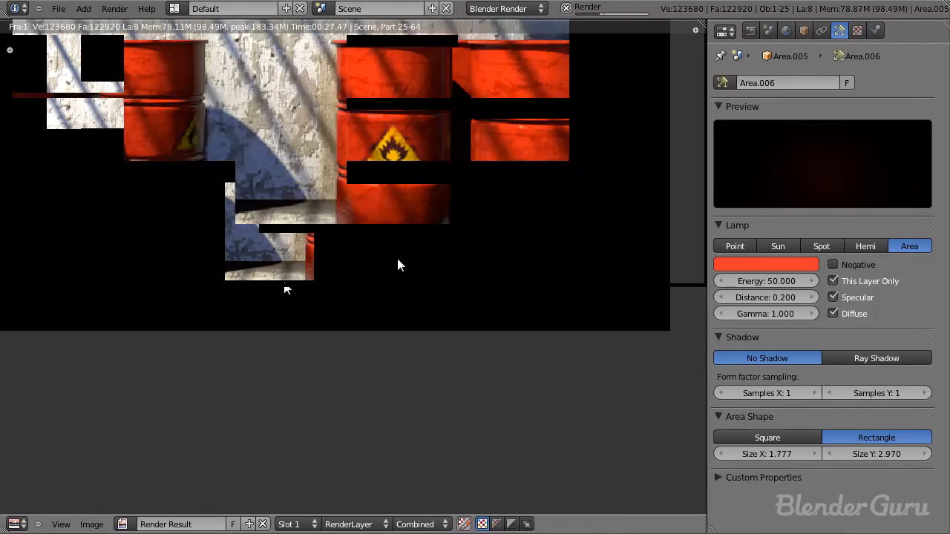
{"action": "scroll", "coordinate": [446, 249], "scroll_direction": "up", "scroll_amount": 3}
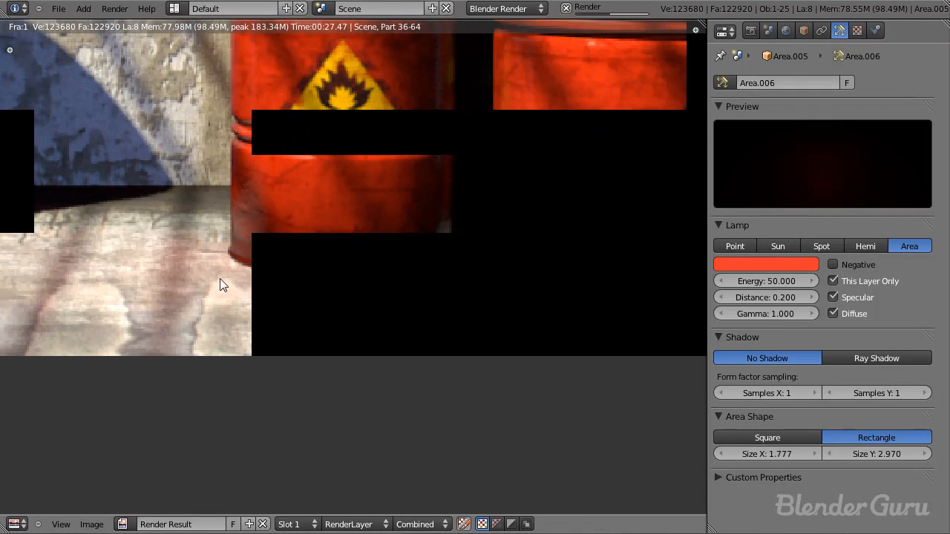
{"action": "middle_click_drag", "start_coordinate": [421, 280], "coordinate": [425, 273]}
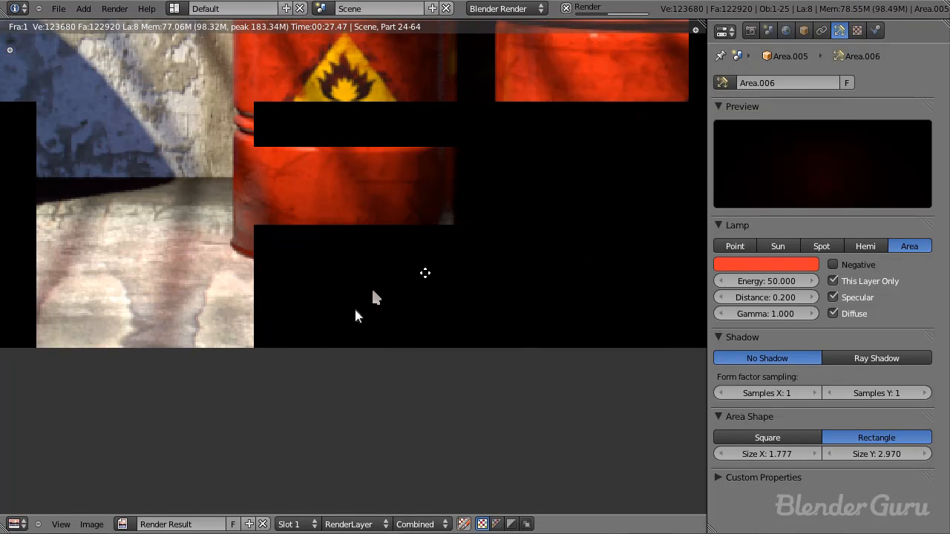
{"action": "scroll", "coordinate": [356, 315], "scroll_direction": "down", "scroll_amount": 5}
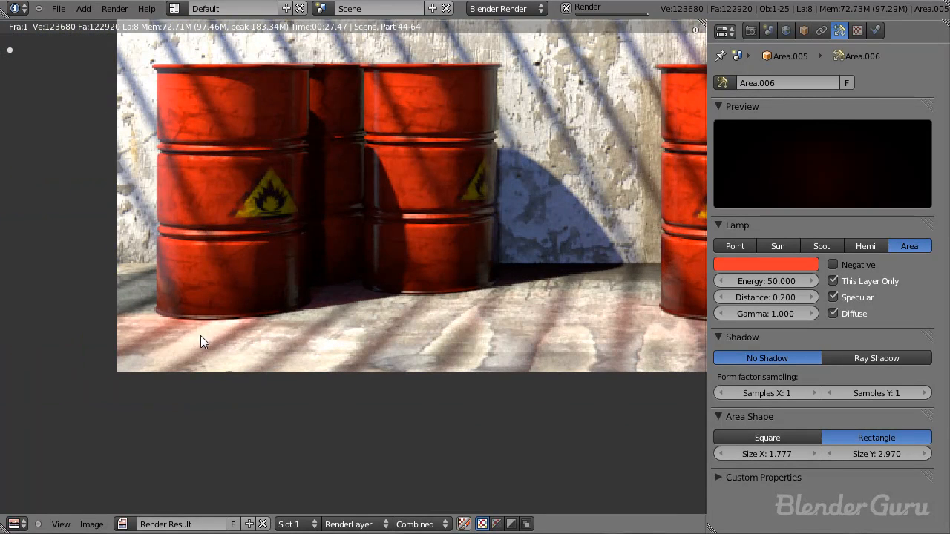
Step: Set the energy of the lamp at the front-left barrel to 40 and save the file
{"action": "key", "text": "Escape"}
{"action": "right_click", "coordinate": [160, 367]}
{"action": "right_click", "coordinate": [159, 366]}
{"action": "left_click", "coordinate": [772, 281]}
{"action": "type", "text": "40"}
{"action": "key", "text": "Return"}
{"action": "key", "text": "ctrl+s"}
Step: Duplicate the small red area lamp at the right barrel of the left-hand group and place the copy above that group
{"action": "key", "text": "z"}
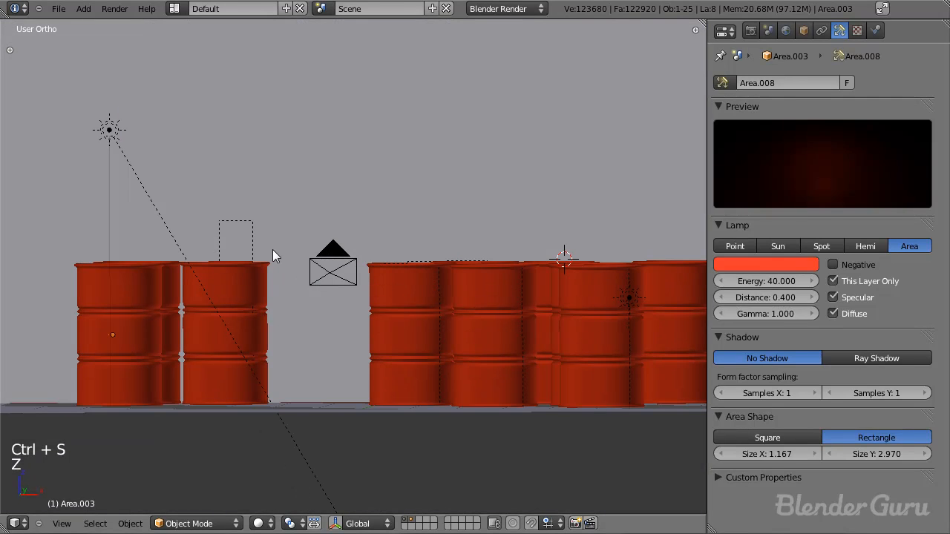
{"action": "right_click", "coordinate": [248, 243]}
{"action": "right_click", "coordinate": [250, 243]}
{"action": "key", "text": "shift+d"}
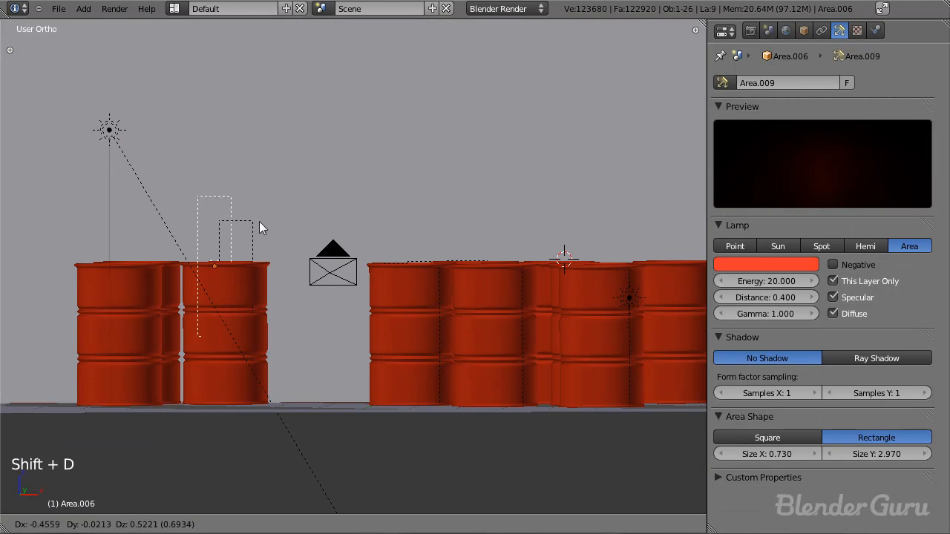
{"action": "left_click", "coordinate": [232, 213]}
{"action": "key", "text": "KP_3"}
{"action": "key", "text": "z"}
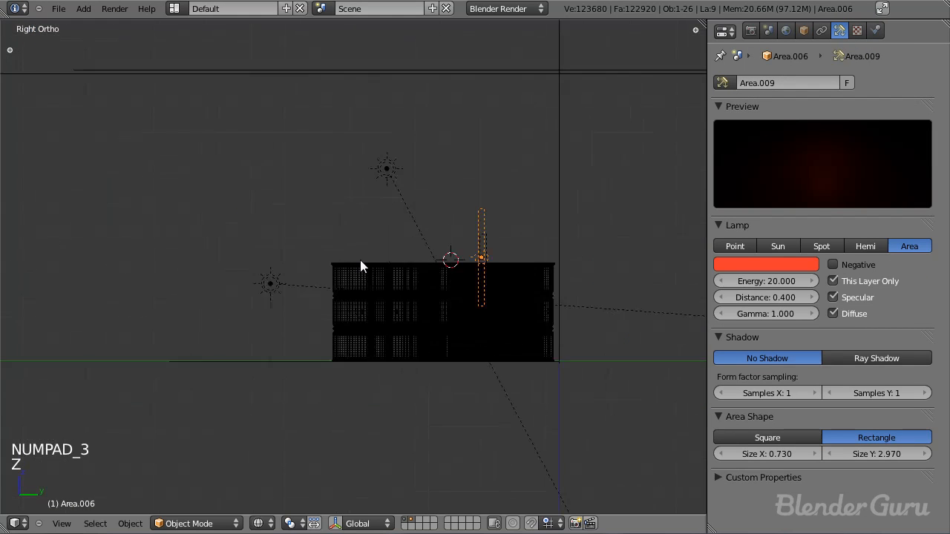
Step: Rotate the copied lamp to lie flat over the barrels and make its area shape a square of size 2.898
{"action": "key", "text": "r"}
{"action": "left_click", "coordinate": [556, 377]}
{"action": "left_click", "coordinate": [799, 440]}
{"action": "middle_click_drag", "start_coordinate": [408, 259], "coordinate": [457, 234]}
{"action": "scroll", "coordinate": [385, 341], "scroll_direction": "up", "scroll_amount": 1}
{"action": "left_click_drag", "start_coordinate": [858, 453], "coordinate": [887, 437]}
{"action": "key", "text": "KP_3"}
{"action": "key", "text": "KP_3"}
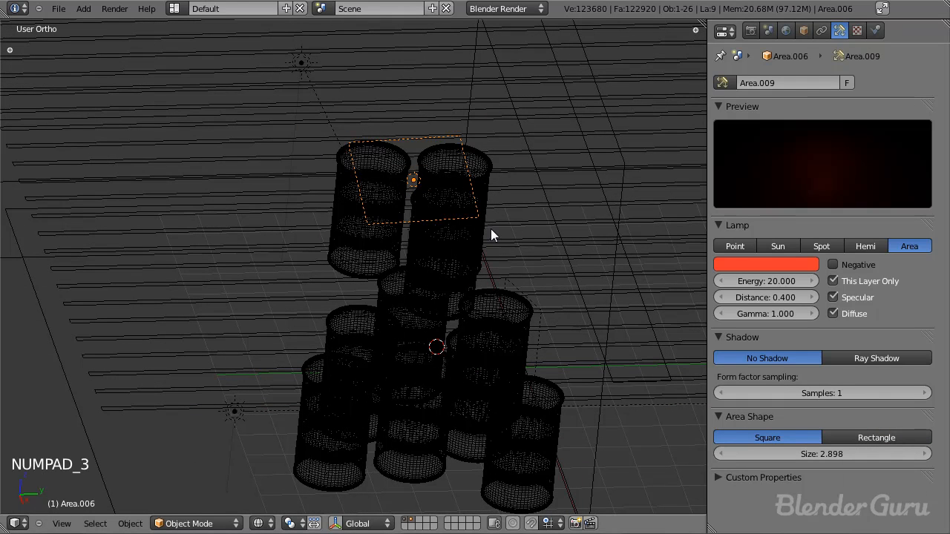
Step: Align the flat lamp's rotation in the right, top and front views so it sits level over the left-hand barrels
{"action": "key", "text": "r"}
{"action": "key", "text": "KP_7"}
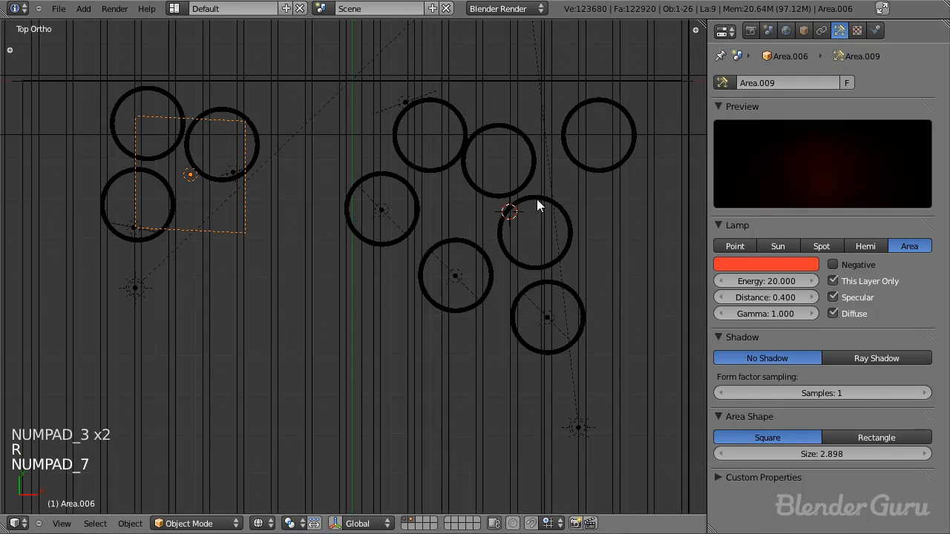
{"action": "key", "text": "r"}
{"action": "key", "text": "KP_1"}
{"action": "key", "text": "r"}
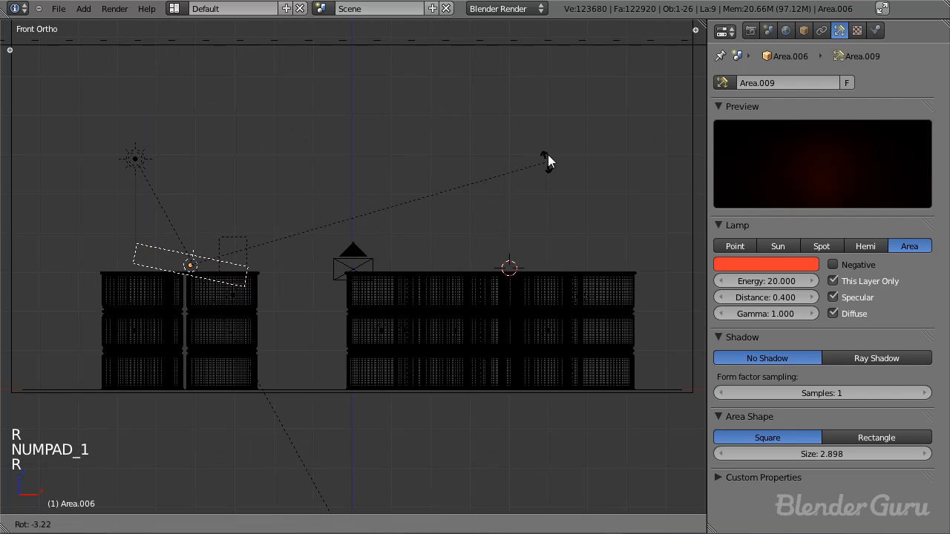
{"action": "left_click", "coordinate": [534, 89]}
Step: Move the flat lamp in the right side view so it rests just above the barrel tops near the wall
{"action": "key", "text": "KP_3"}
{"action": "key", "text": "g"}
{"action": "left_click", "coordinate": [583, 111]}
{"action": "key", "text": "g"}
{"action": "left_click", "coordinate": [609, 115]}
{"action": "middle_click_drag", "start_coordinate": [608, 115], "coordinate": [462, 189]}
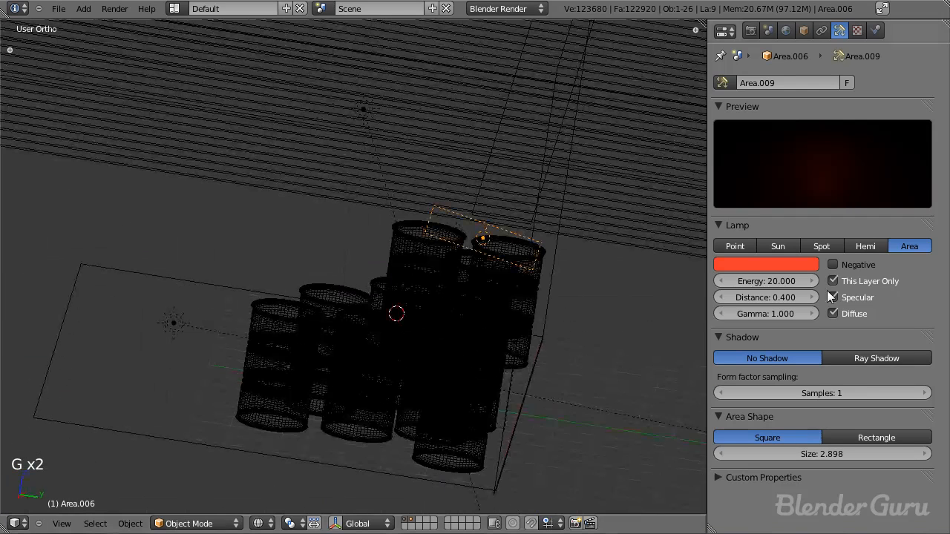
Step: Set the overhead lamp's energy to 1 and test-render the wall and floor with the barrels hidden
{"action": "left_click", "coordinate": [766, 279]}
{"action": "type", "text": "1"}
{"action": "key", "text": "Return"}
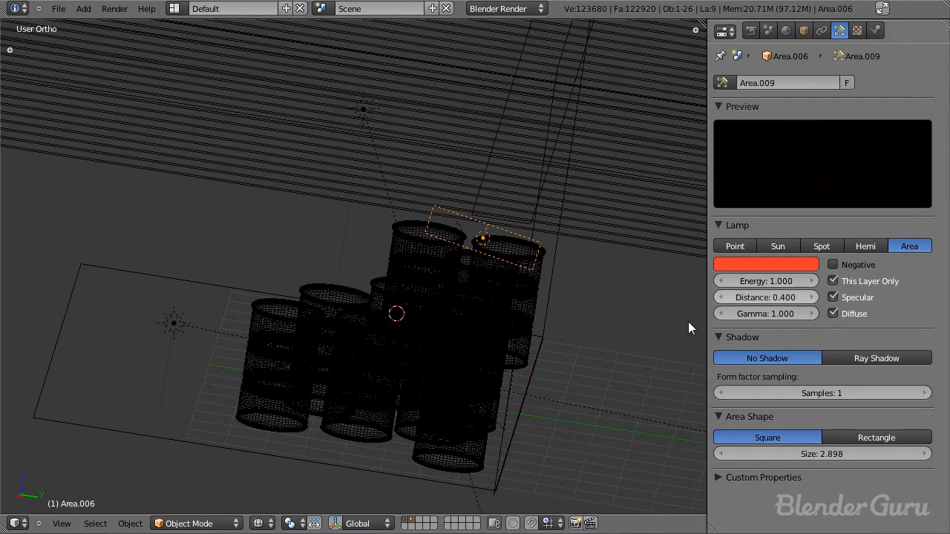
{"action": "left_click", "coordinate": [415, 527]}
{"action": "key", "text": "F12"}
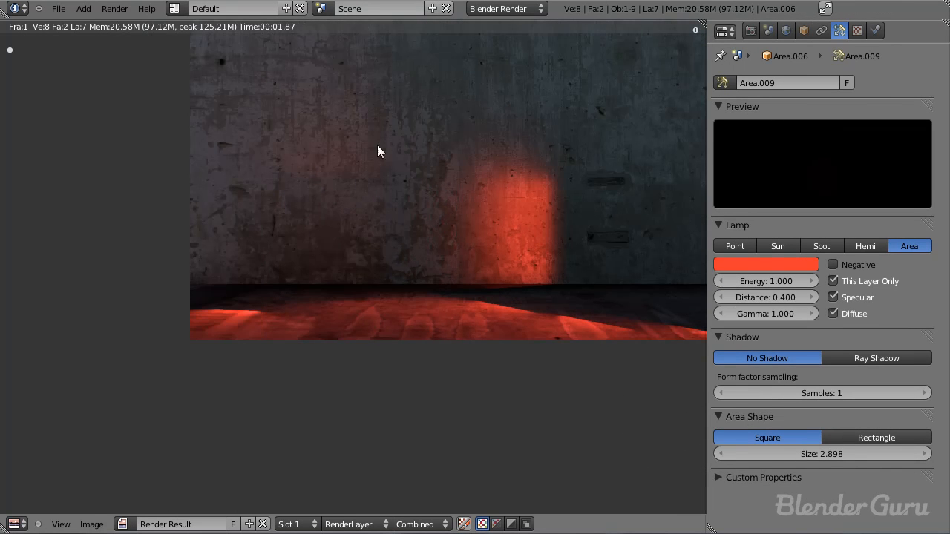
{"action": "middle_click_drag", "start_coordinate": [377, 151], "coordinate": [334, 273]}
{"action": "key", "text": "Escape"}
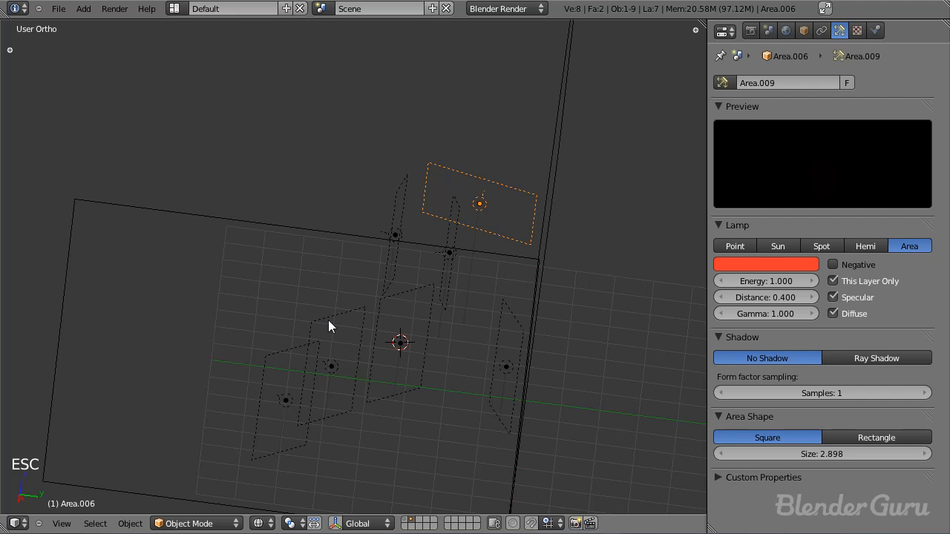
Step: Show the barrels, duplicate the overhead lamp onto the right-hand group, and enlarge the copy to size 5.019
{"action": "key", "text": "KP_7"}
{"action": "left_click", "coordinate": [410, 521], "text": "shift"}
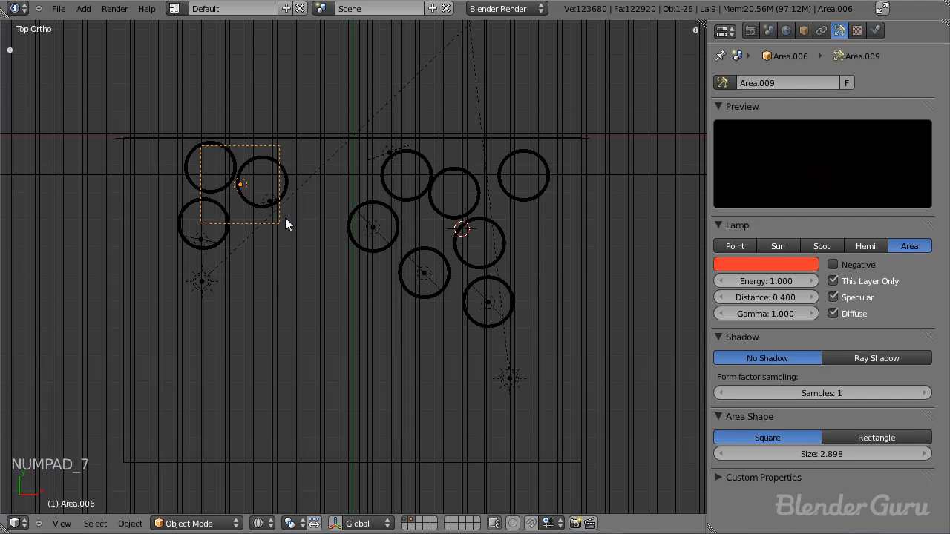
{"action": "key", "text": "shift+d"}
{"action": "key", "text": "g"}
{"action": "left_click", "coordinate": [490, 269]}
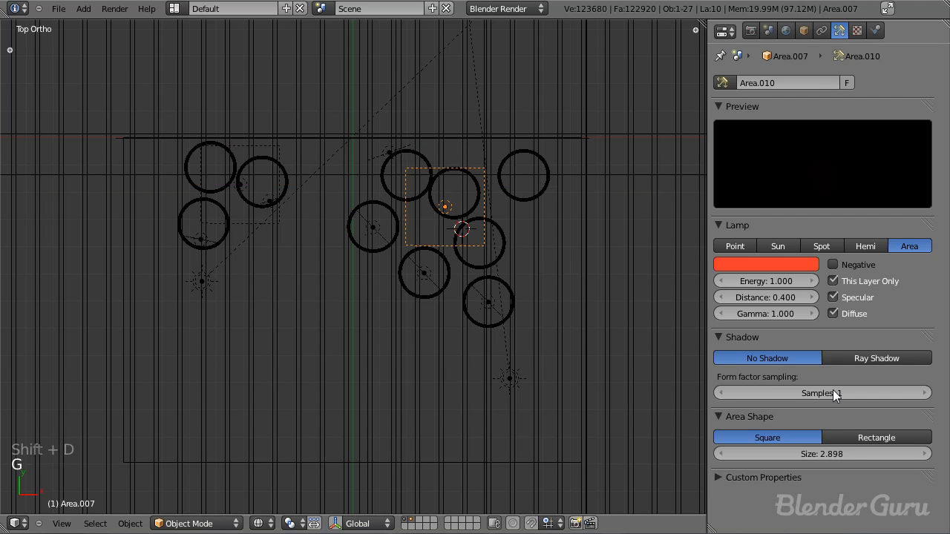
{"action": "left_click_drag", "start_coordinate": [839, 454], "coordinate": [851, 456]}
{"action": "key", "text": "g"}
{"action": "key", "text": "g"}
{"action": "key", "text": "KP_3"}
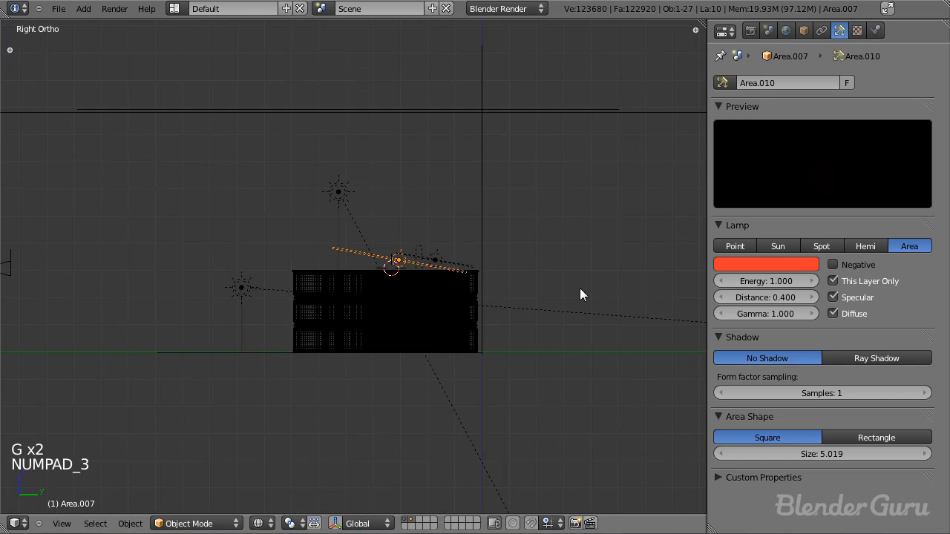
Step: Hide the barrels and render only the wall and floor to check the new overhead lamp's glow
{"action": "left_click", "coordinate": [412, 524]}
{"action": "key", "text": "F12"}
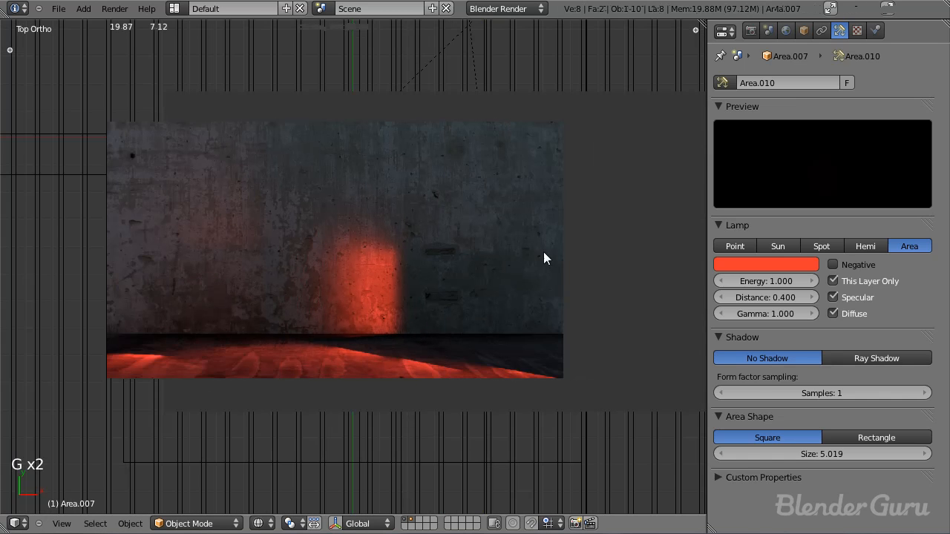
{"action": "key", "text": "Escape"}
{"action": "middle_click_drag", "start_coordinate": [524, 265], "coordinate": [524, 356]}
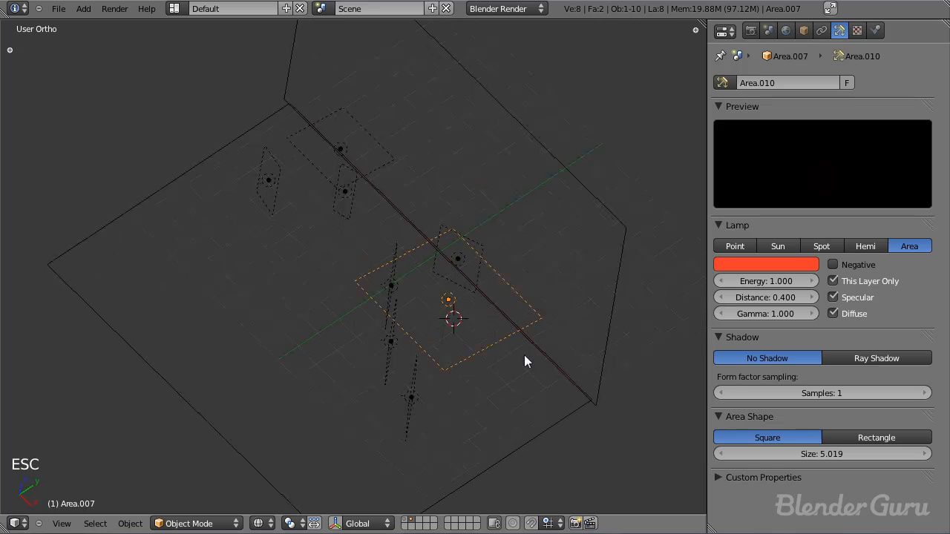
Step: Try an energy of 3 for the right-hand overhead lamp and test-render the wall
{"action": "type", "text": "2"}
{"action": "key", "text": "Return"}
{"action": "left_click", "coordinate": [784, 277]}
{"action": "type", "text": "3"}
{"action": "key", "text": "Return"}
{"action": "key", "text": "F12"}
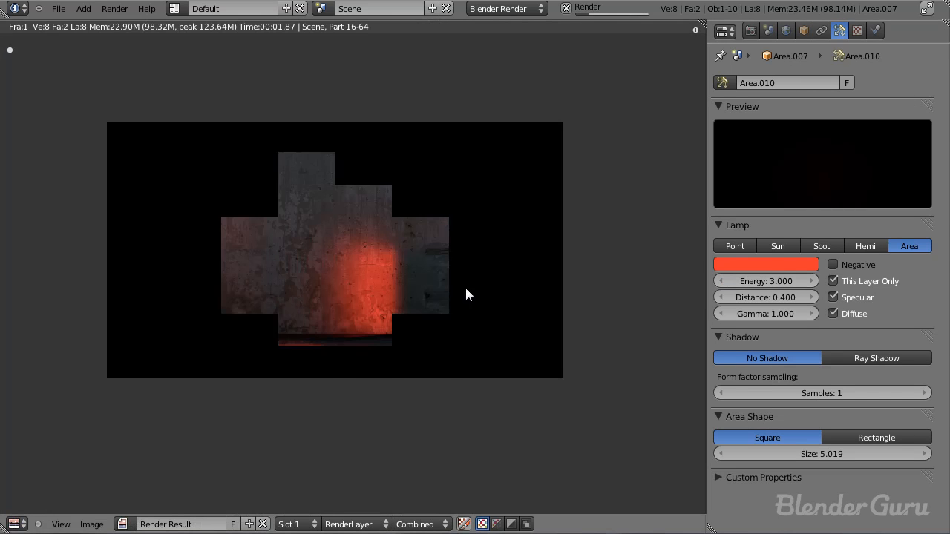
{"action": "key", "text": "Escape"}
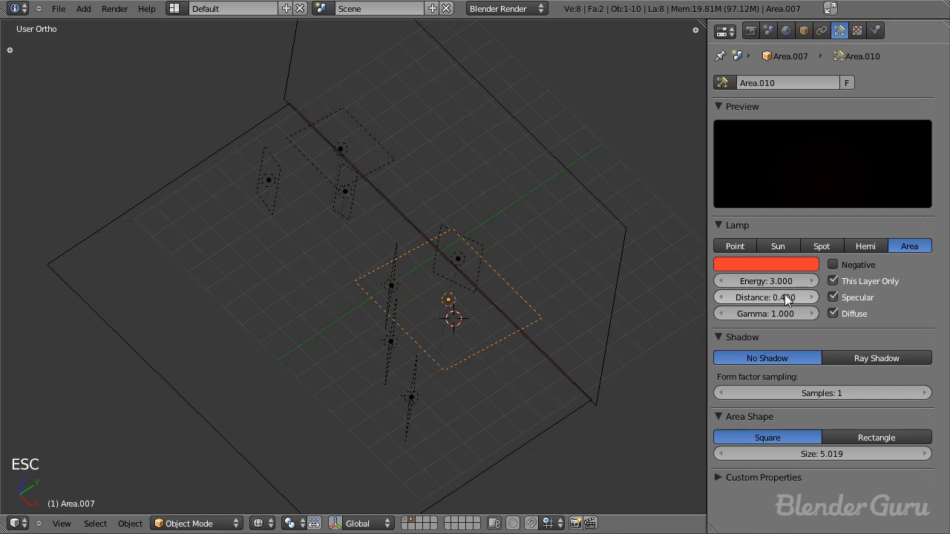
Step: Try an energy of 15 for the right-hand overhead lamp and render the wall glow
{"action": "left_click", "coordinate": [778, 281]}
{"action": "key", "text": "Escape"}
{"action": "key", "text": "F12"}
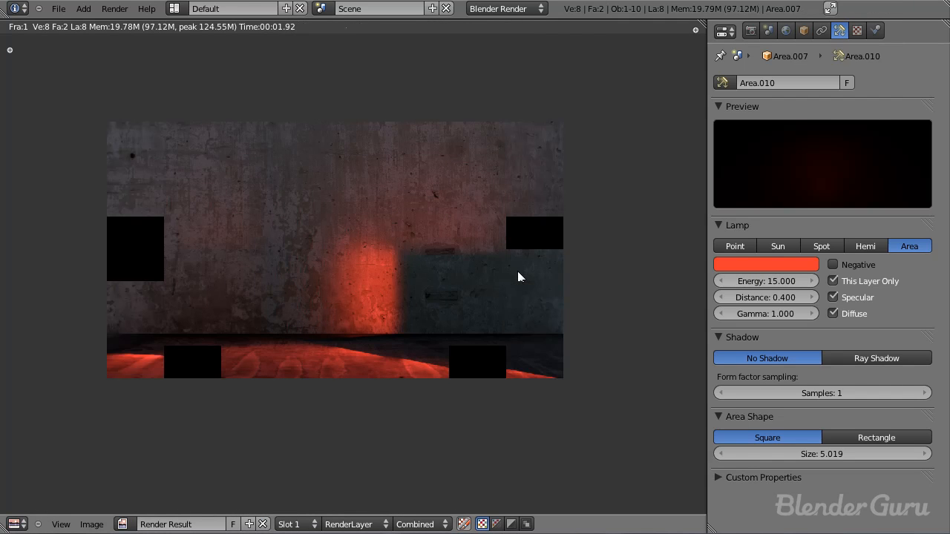
{"action": "key", "text": "Escape"}
Step: Set the right-hand overhead lamp's energy to 10 and distance to 0.3, save the file, and test-render the wall
{"action": "left_click", "coordinate": [770, 282]}
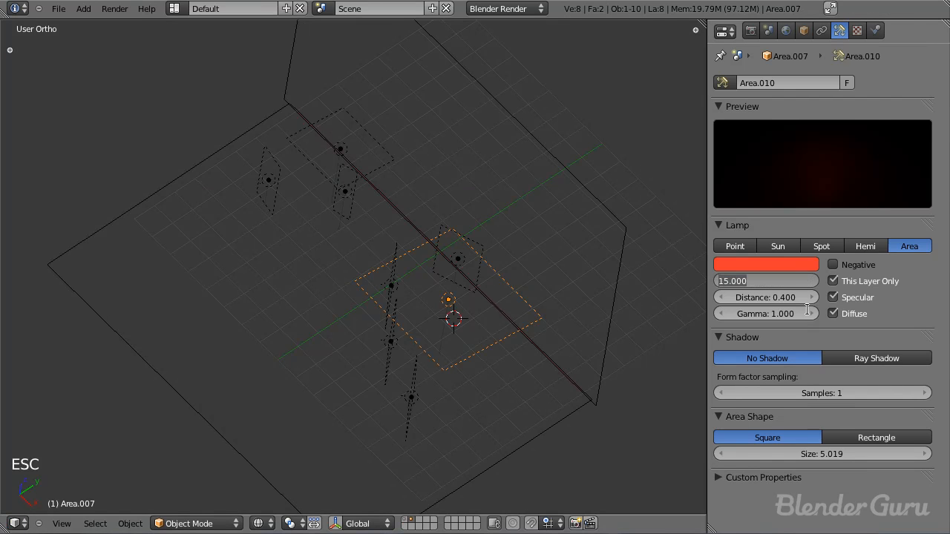
{"action": "type", "text": "10"}
{"action": "key", "text": "Return"}
{"action": "left_click", "coordinate": [770, 297]}
{"action": "type", "text": ".3"}
{"action": "key", "text": "Return"}
{"action": "key", "text": "ctrl+s"}
{"action": "left_click", "coordinate": [304, 275]}
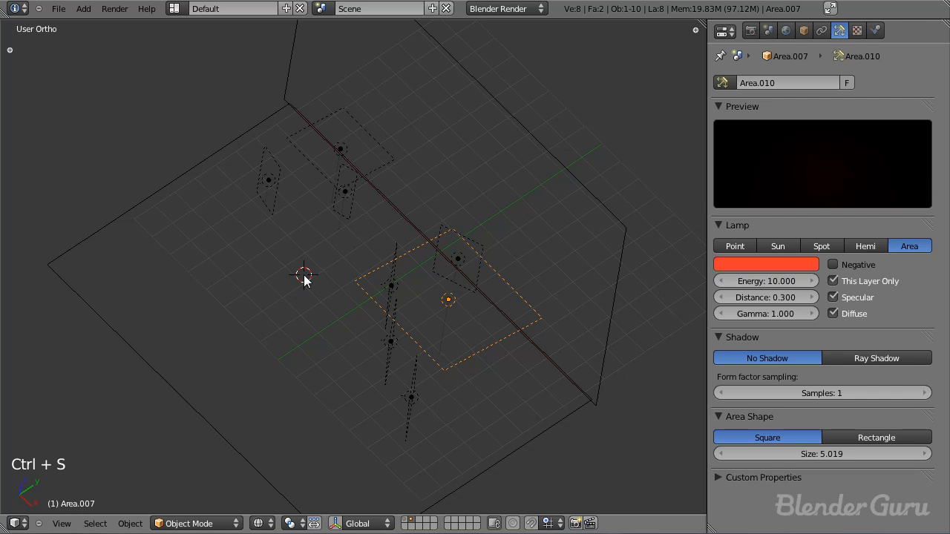
{"action": "key", "text": "F12"}
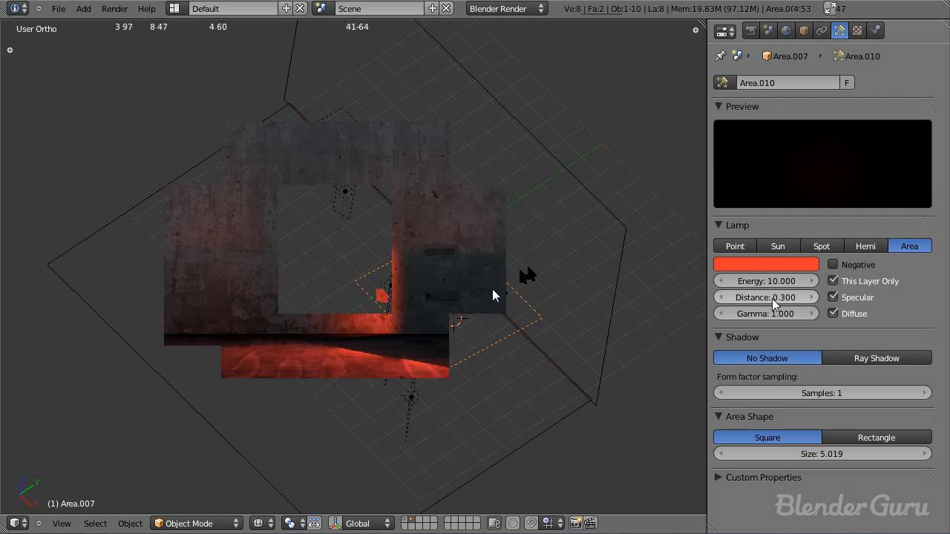
{"action": "key", "text": "Escape"}
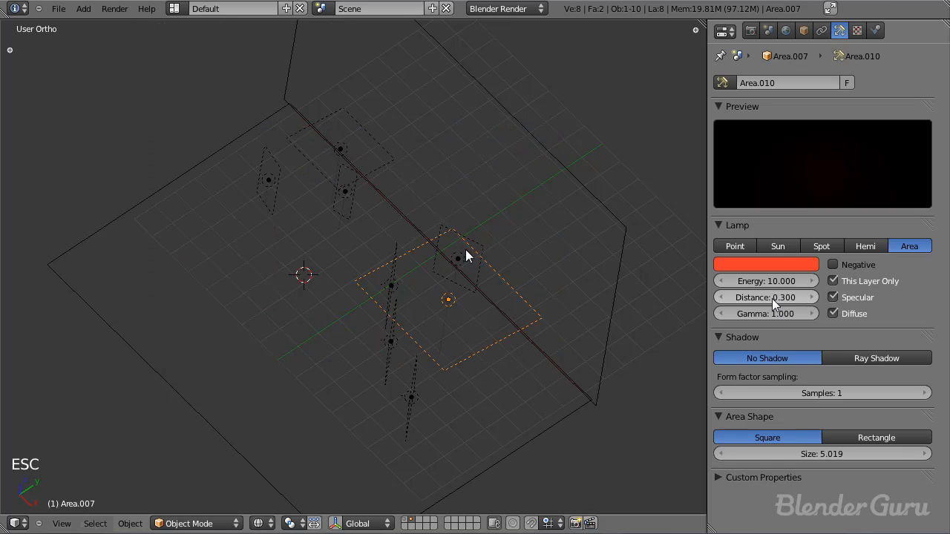
Step: Show the barrels again, render the full scene from the camera to check the red wall glow, and save the file
{"action": "left_click", "coordinate": [407, 523]}
{"action": "key", "text": "ctrl+s"}
{"action": "key", "text": "KP_0"}
{"action": "key", "text": "ctrl+s"}
{"action": "key", "text": "a"}
{"action": "key", "text": "z"}
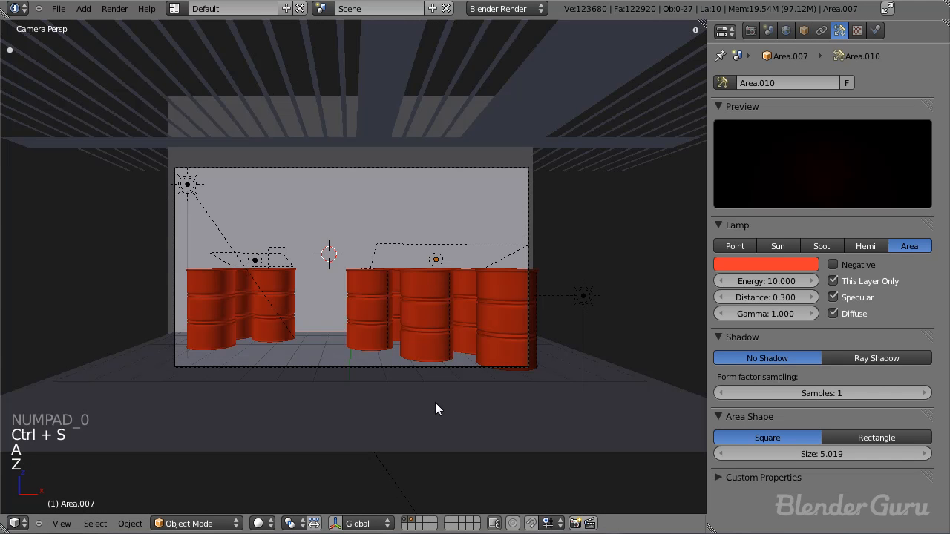
{"action": "key", "text": "F12"}
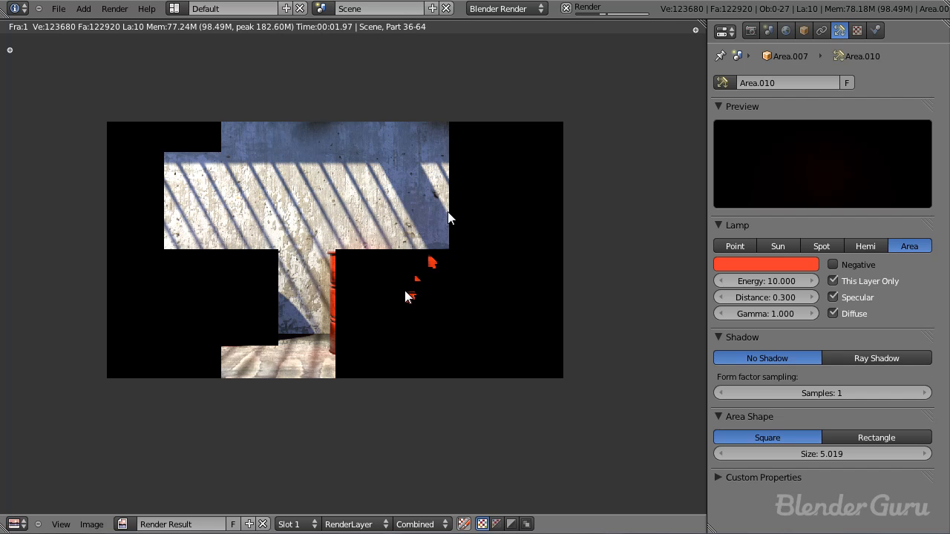
{"action": "scroll", "coordinate": [404, 289], "scroll_direction": "up", "scroll_amount": 1}
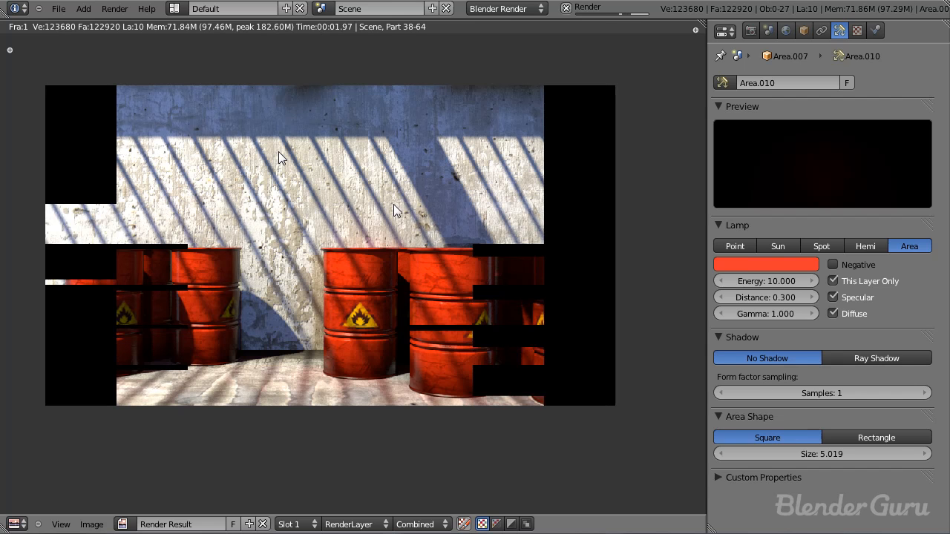
{"action": "key", "text": "Escape"}
{"action": "key", "text": "ctrl+s"}
{"action": "left_click", "coordinate": [403, 265]}
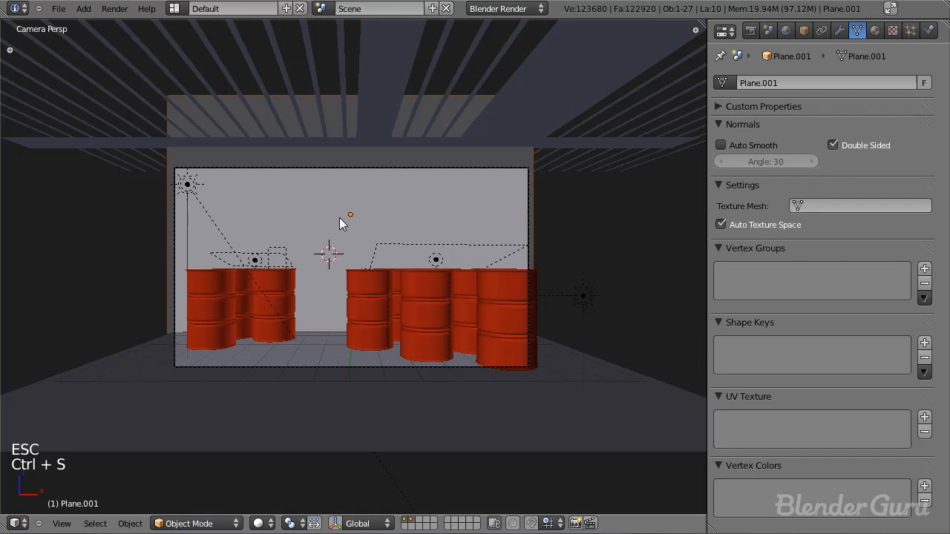
{"action": "key", "text": "ctrl+s"}
Step: Add a second texture to the back wall's material and set its type to Image or Movie
{"action": "left_click", "coordinate": [342, 227]}
{"action": "left_click", "coordinate": [875, 29]}
{"action": "left_click", "coordinate": [893, 30]}
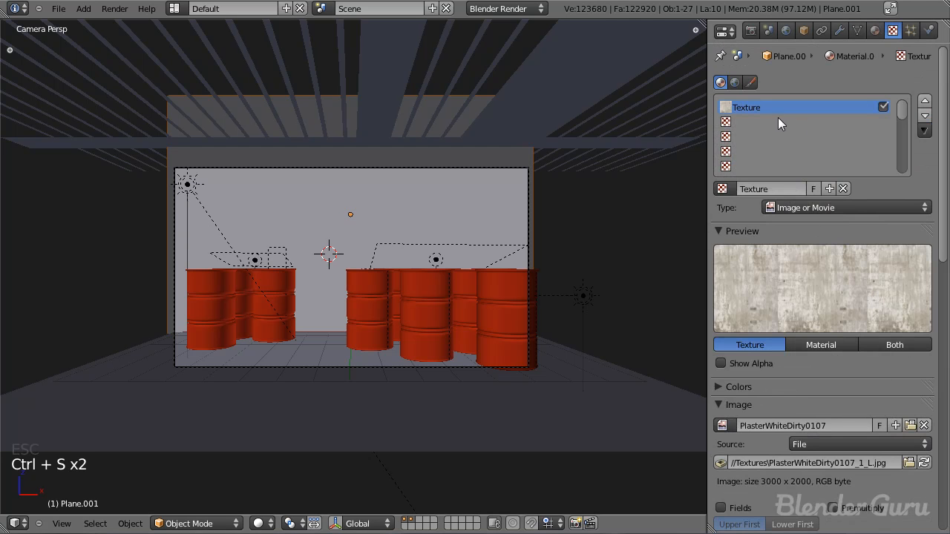
{"action": "left_click", "coordinate": [776, 121]}
{"action": "left_click", "coordinate": [785, 187]}
{"action": "scroll", "coordinate": [533, 233], "scroll_direction": "down", "scroll_amount": 3}
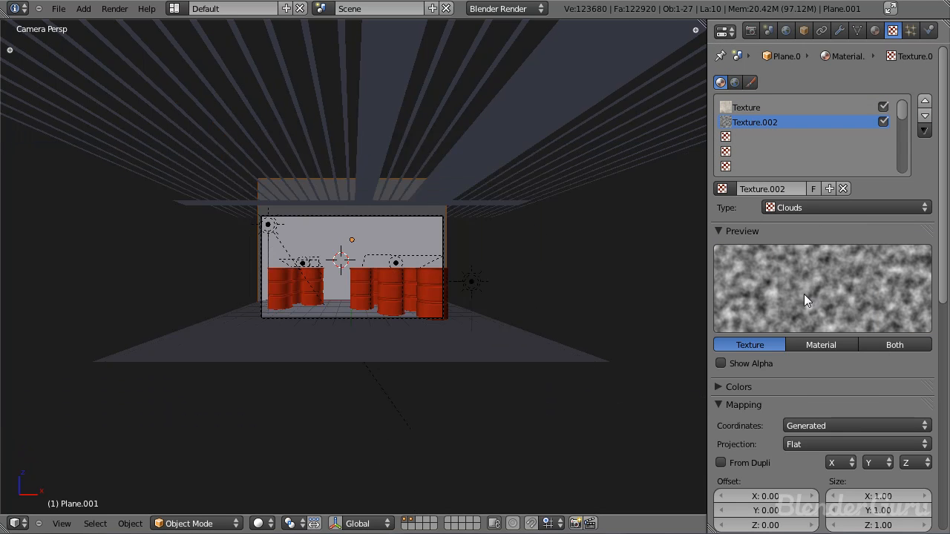
{"action": "left_click", "coordinate": [808, 208]}
{"action": "left_click", "coordinate": [813, 304]}
{"action": "middle_click_drag", "start_coordinate": [880, 390], "coordinate": [879, 296]}
{"action": "scroll", "coordinate": [879, 304], "scroll_direction": "down", "scroll_amount": 1}
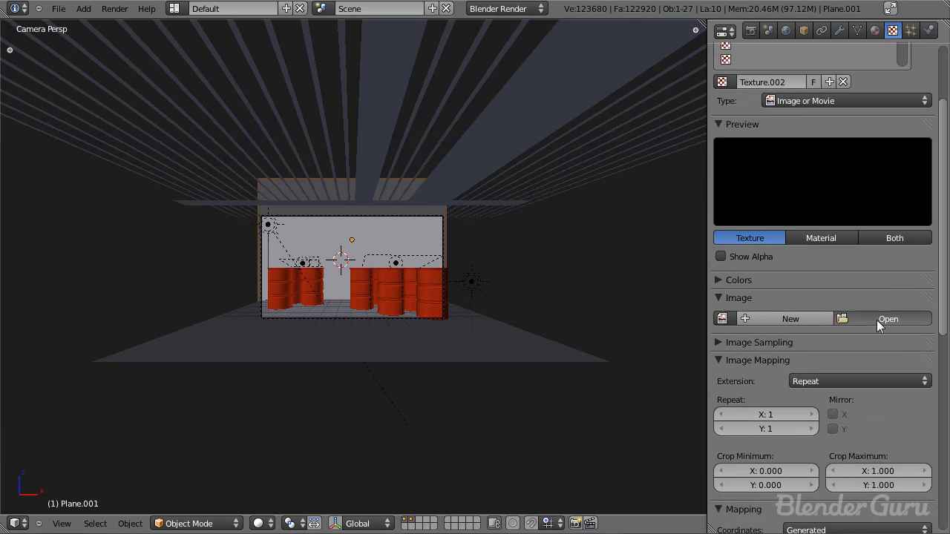
Step: Load red_barrel_logo copy.png from the Textures folder into the new texture and enable Premultiply
{"action": "left_click", "coordinate": [880, 319]}
{"action": "left_click", "coordinate": [246, 135]}
{"action": "left_click", "coordinate": [256, 27]}
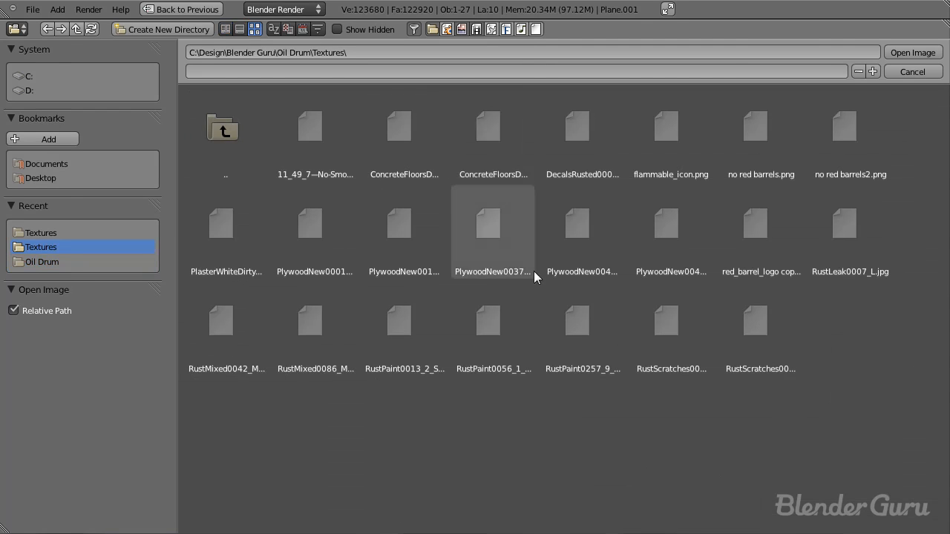
{"action": "left_click", "coordinate": [770, 222]}
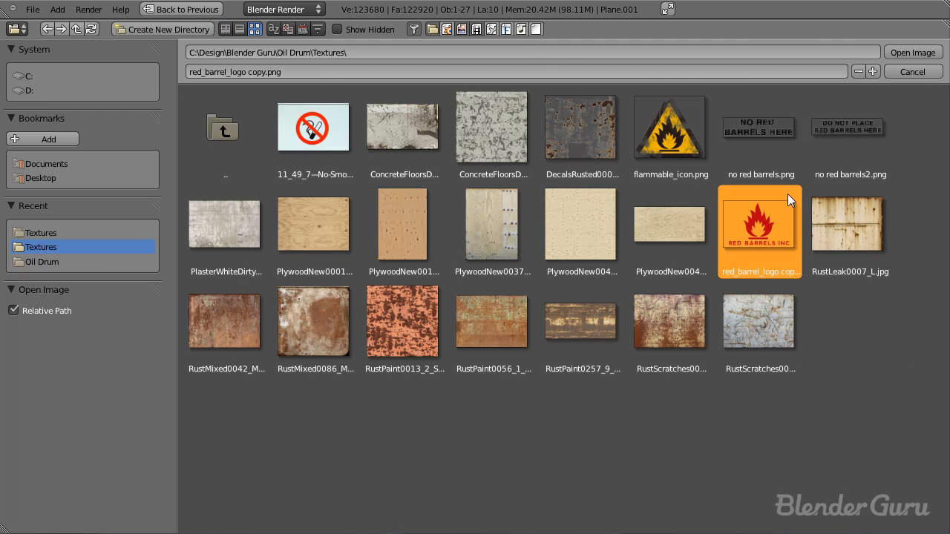
{"action": "left_click", "coordinate": [924, 52]}
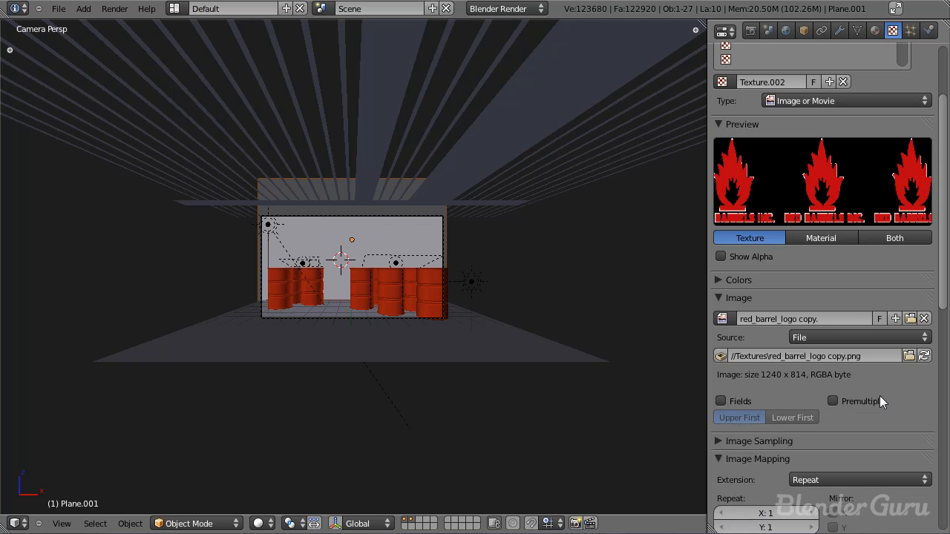
{"action": "left_click", "coordinate": [832, 400]}
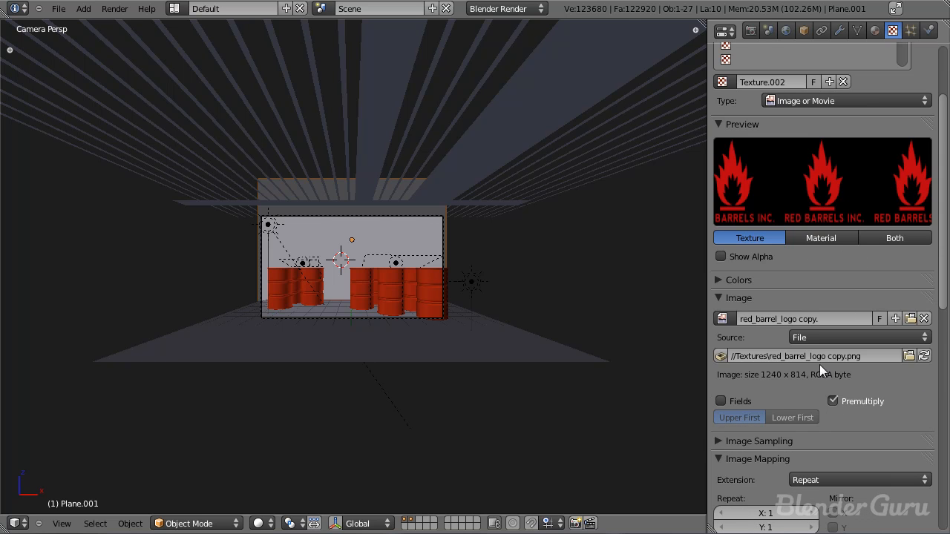
Step: Set the logo texture's mapping coordinates to UV
{"action": "scroll", "coordinate": [787, 334], "scroll_direction": "down", "scroll_amount": 5}
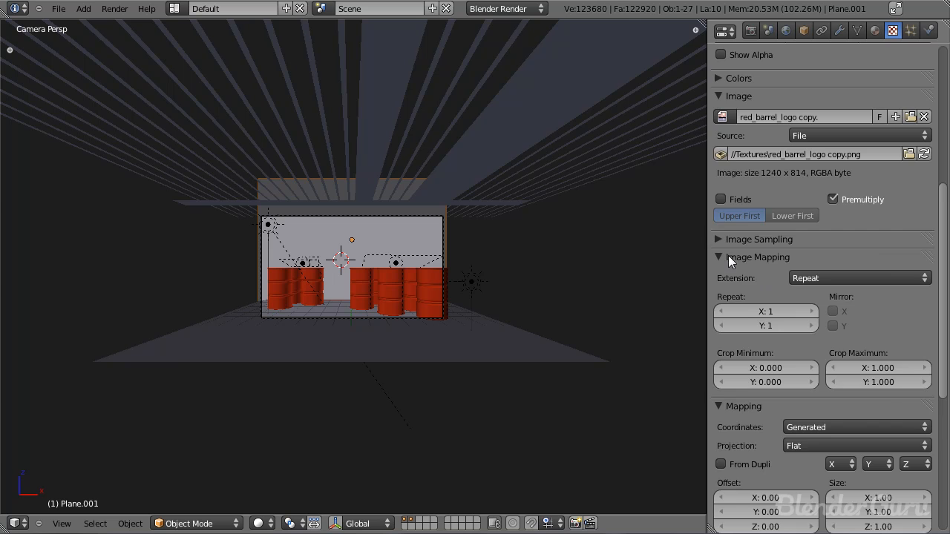
{"action": "left_click", "coordinate": [729, 257]}
{"action": "left_click", "coordinate": [820, 295]}
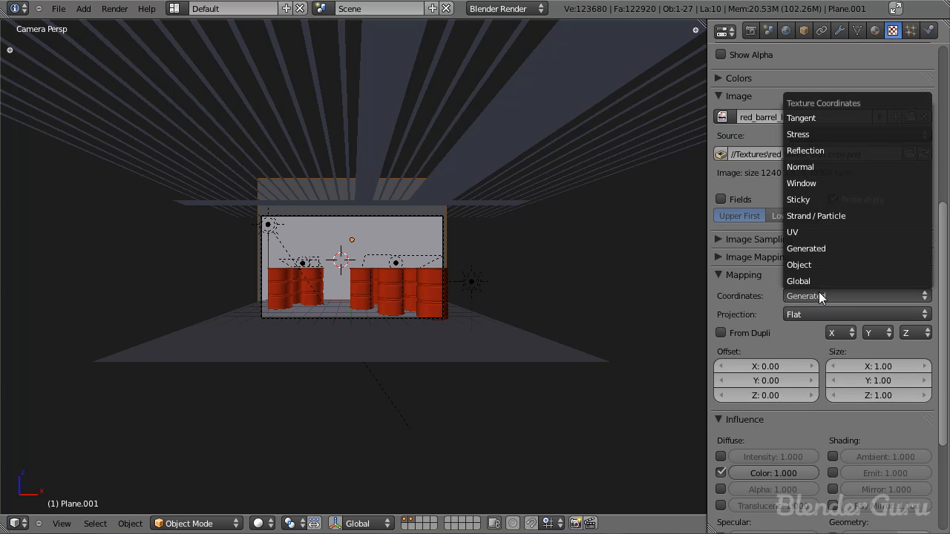
{"action": "left_click", "coordinate": [819, 232]}
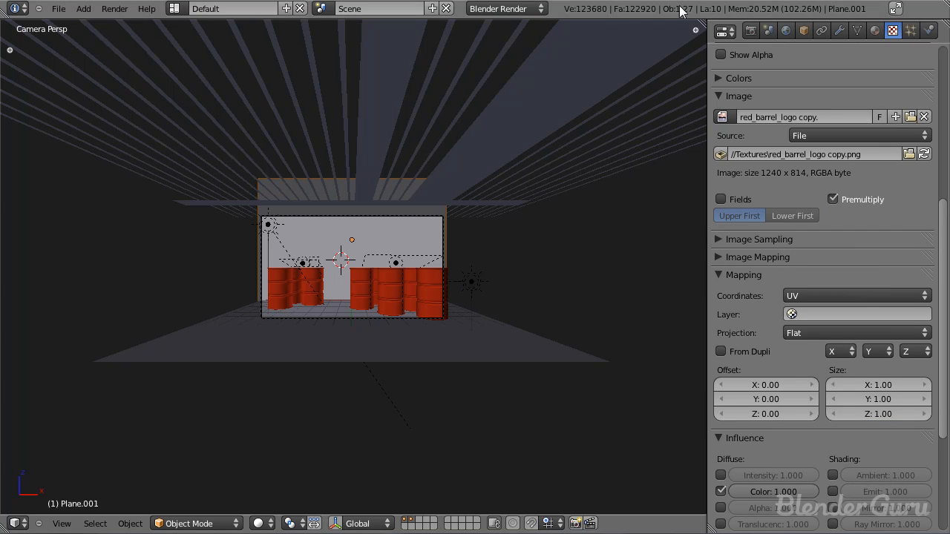
Step: Split off a UV/Image Editor beside the 3D view and show red_barrel_logo copy.png behind the back wall's UVs in Edit Mode
{"action": "left_click_drag", "start_coordinate": [703, 20], "coordinate": [348, 185]}
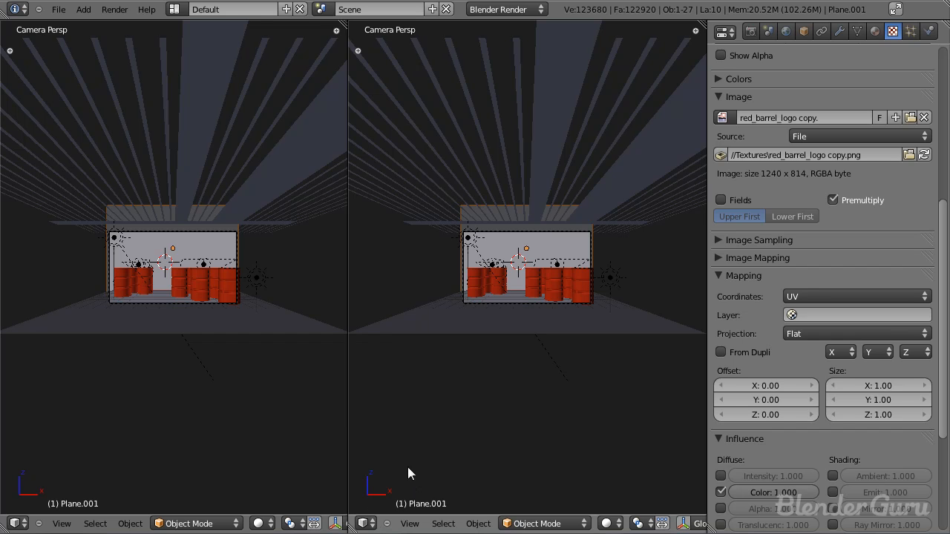
{"action": "left_click", "coordinate": [367, 524]}
{"action": "left_click", "coordinate": [412, 420]}
{"action": "key", "text": "Tab"}
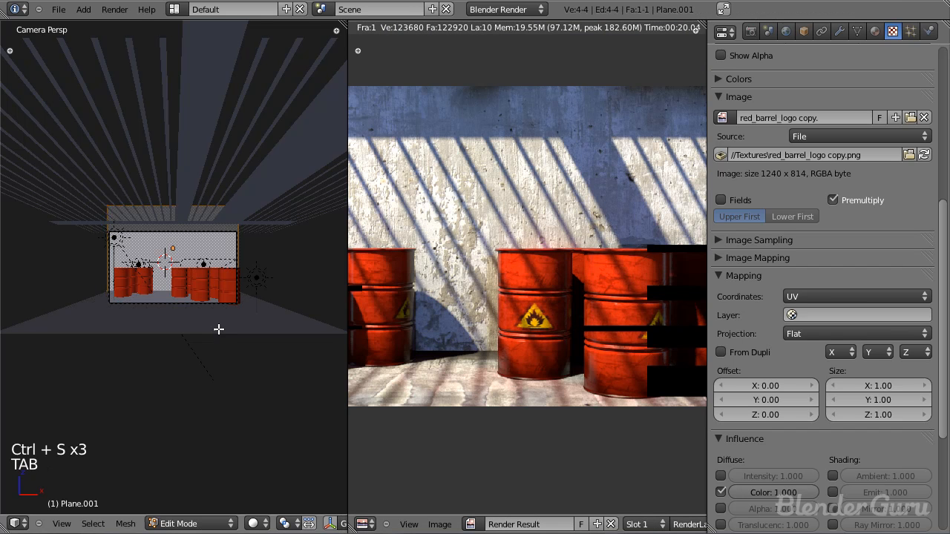
{"action": "left_click", "coordinate": [610, 524]}
{"action": "left_click", "coordinate": [530, 524]}
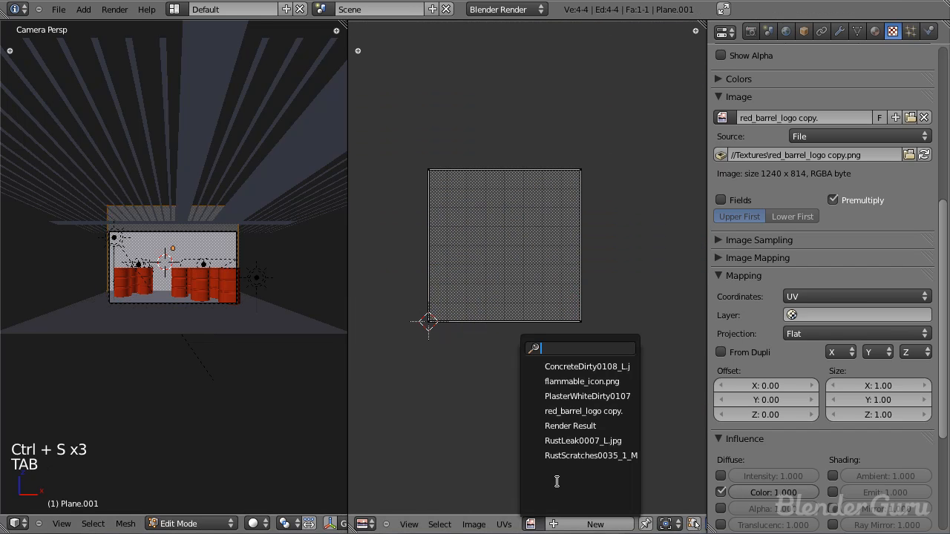
{"action": "left_click", "coordinate": [587, 411]}
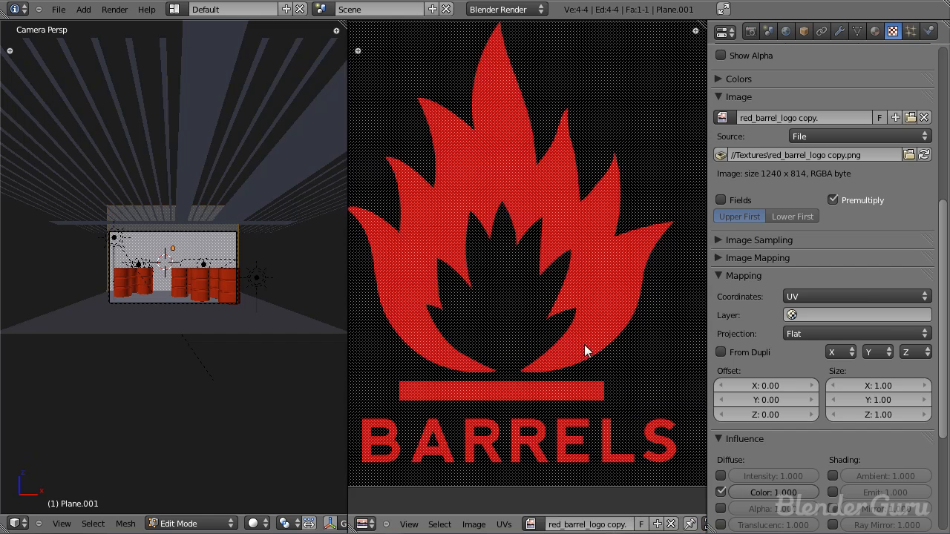
Step: Show the 3D view in wireframe and select individual UV corners to check how the logo is oriented on the back wall
{"action": "scroll", "coordinate": [584, 345], "scroll_direction": "down", "scroll_amount": 6}
{"action": "scroll", "coordinate": [582, 341], "scroll_direction": "up", "scroll_amount": 1}
{"action": "scroll", "coordinate": [589, 341], "scroll_direction": "down", "scroll_amount": 1}
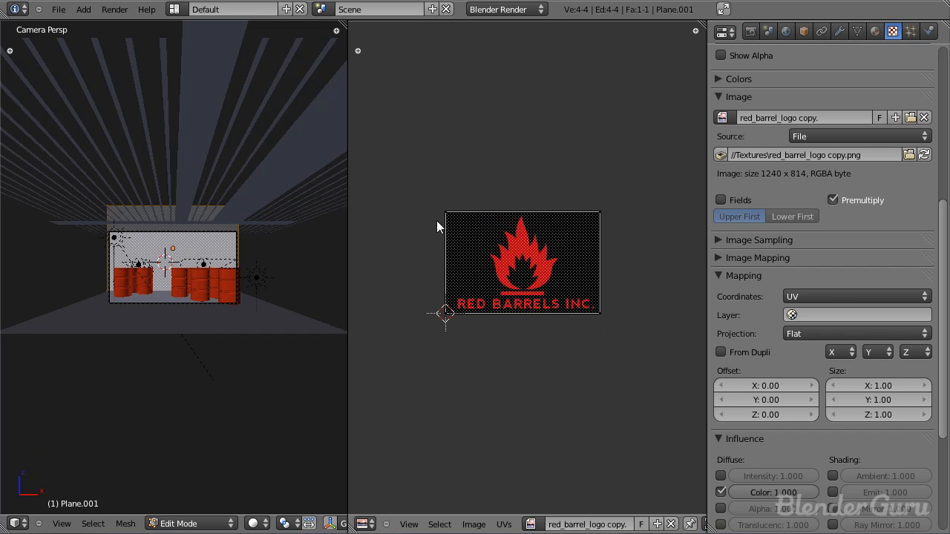
{"action": "scroll", "coordinate": [698, 529], "scroll_direction": "down", "scroll_amount": 2}
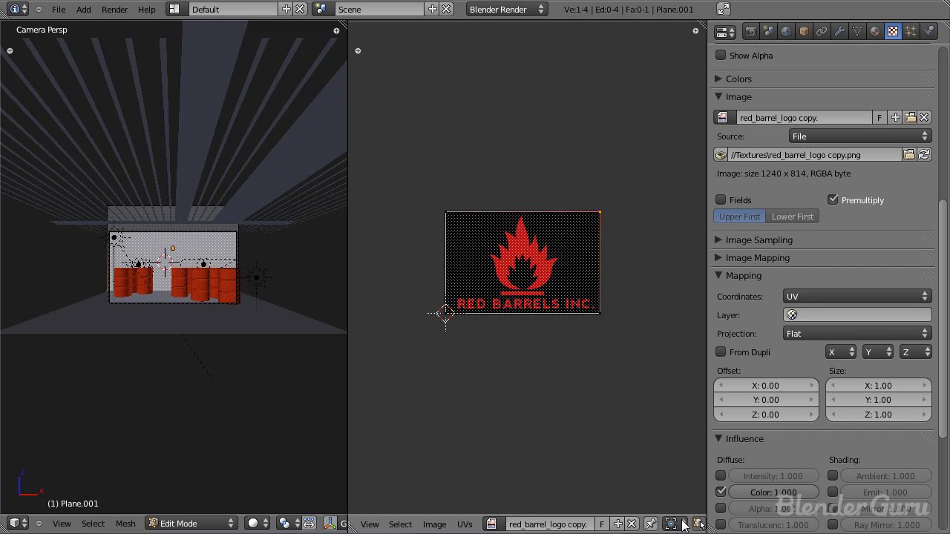
{"action": "scroll", "coordinate": [683, 525], "scroll_direction": "down", "scroll_amount": 4}
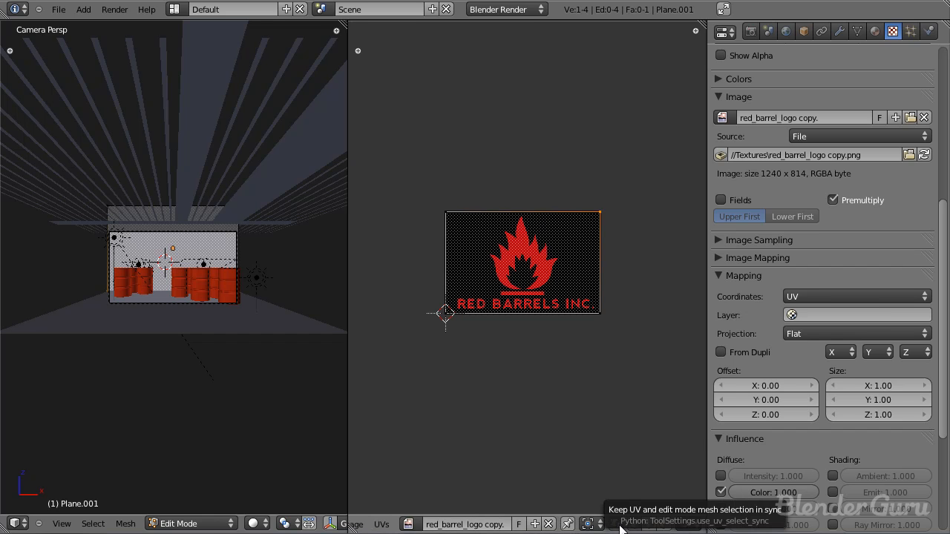
{"action": "key", "text": "z"}
{"action": "scroll", "coordinate": [231, 241], "scroll_direction": "up", "scroll_amount": 2}
{"action": "right_click", "coordinate": [600, 313]}
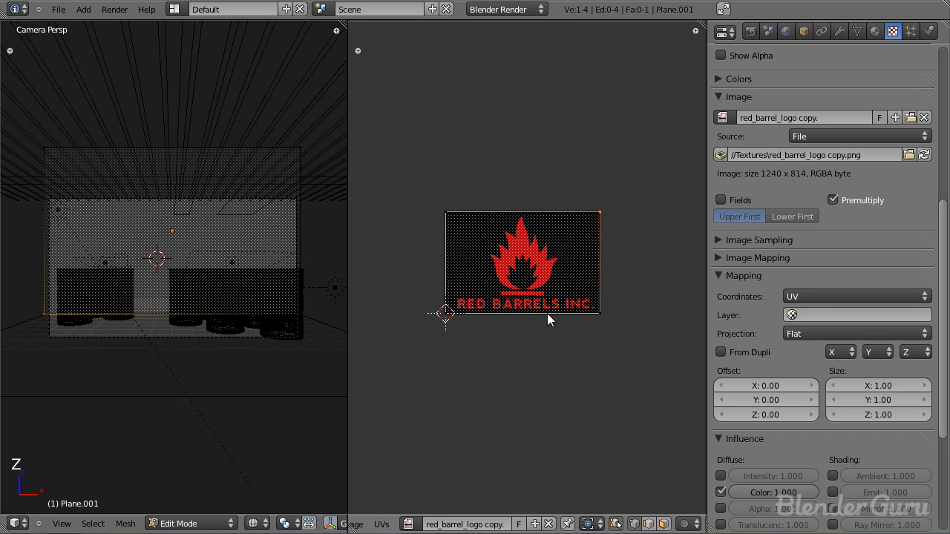
{"action": "right_click", "coordinate": [598, 216], "text": "shift"}
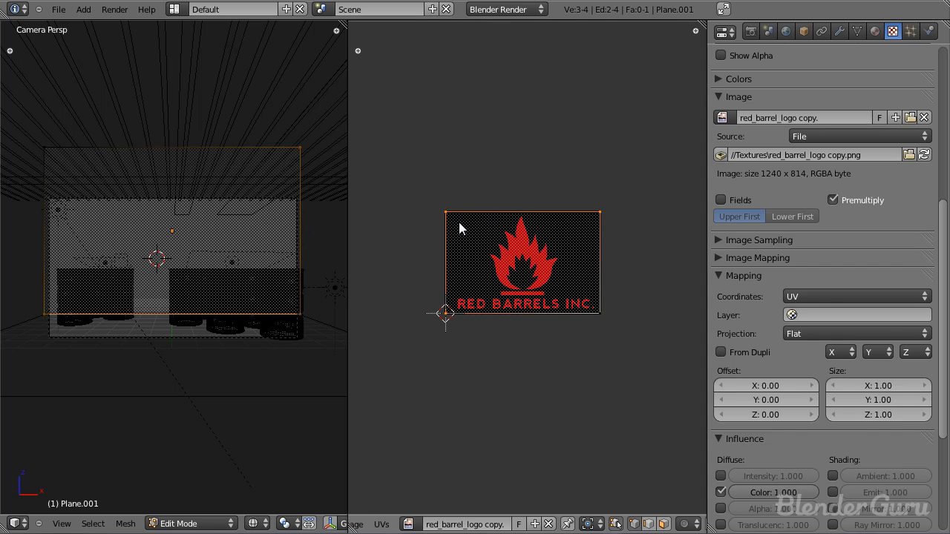
{"action": "scroll", "coordinate": [609, 332], "scroll_direction": "down", "scroll_amount": 3}
{"action": "key", "text": "a"}
{"action": "key", "text": "a"}
{"action": "key", "text": "r"}
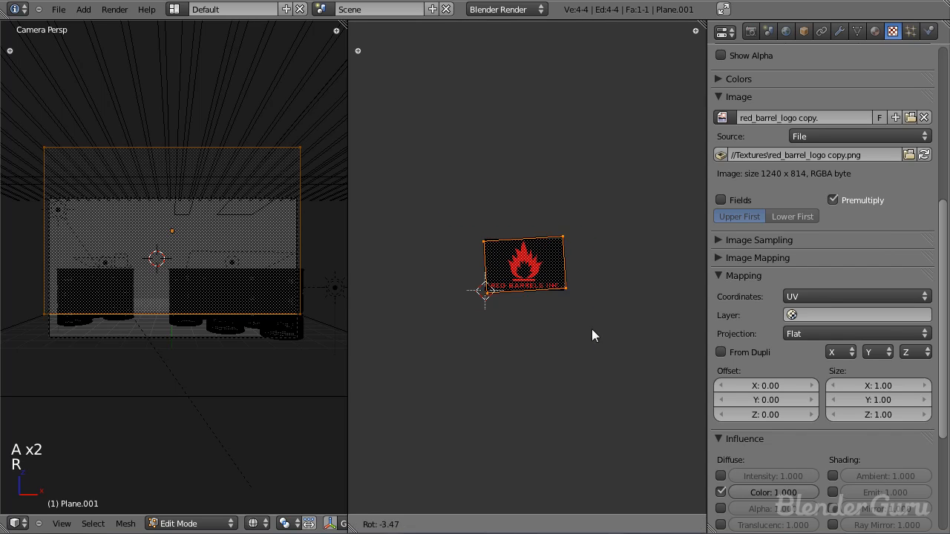
{"action": "left_click", "coordinate": [439, 160], "text": "ctrl"}
{"action": "right_click", "coordinate": [486, 237]}
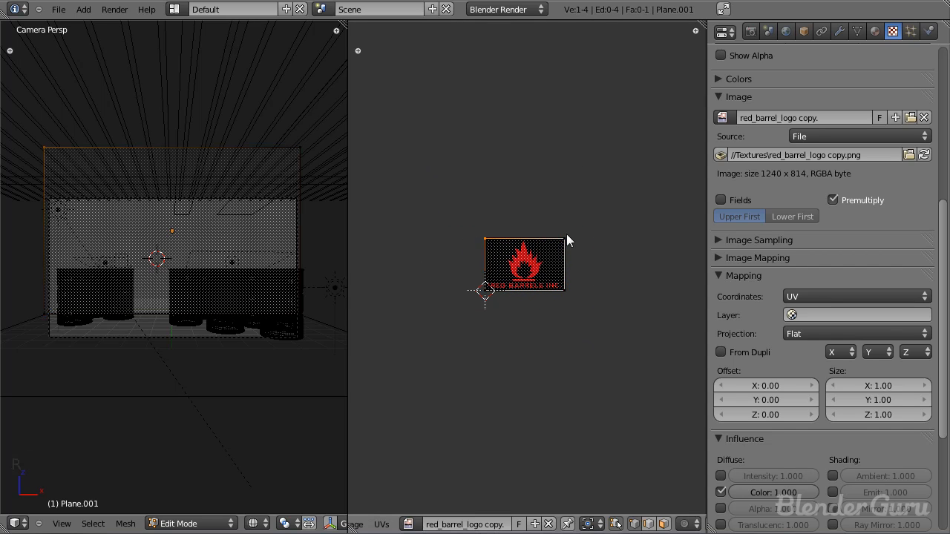
Step: Scale up all the wall's UVs well beyond the logo image, move them lower so the logo sits in their upper middle, and save
{"action": "key", "text": "a"}
{"action": "key", "text": "a"}
{"action": "scroll", "coordinate": [588, 293], "scroll_direction": "up", "scroll_amount": 2}
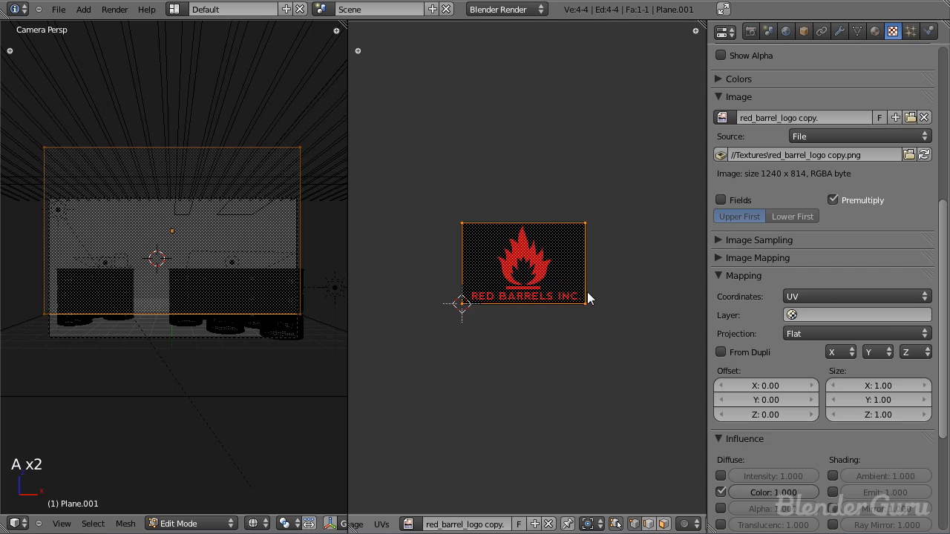
{"action": "key", "text": "s"}
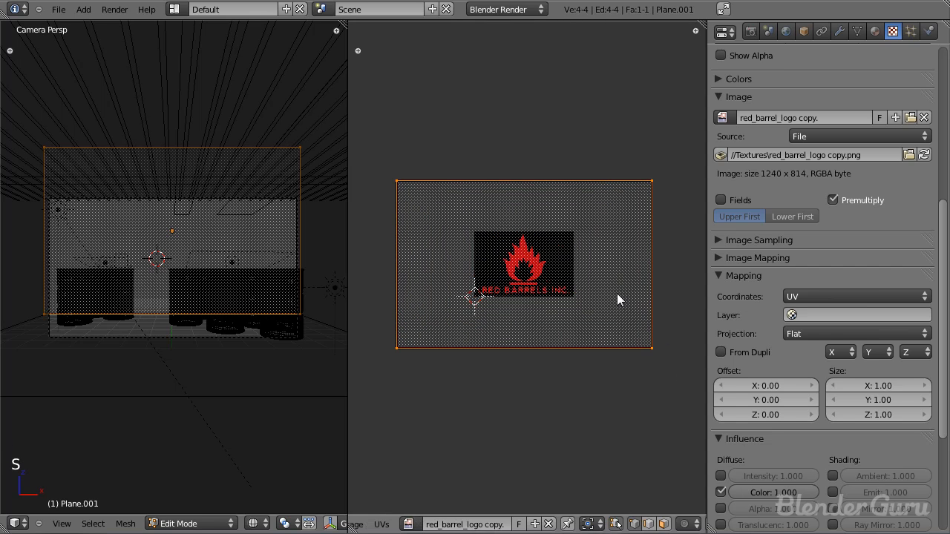
{"action": "key", "text": "g"}
{"action": "left_click", "coordinate": [616, 302]}
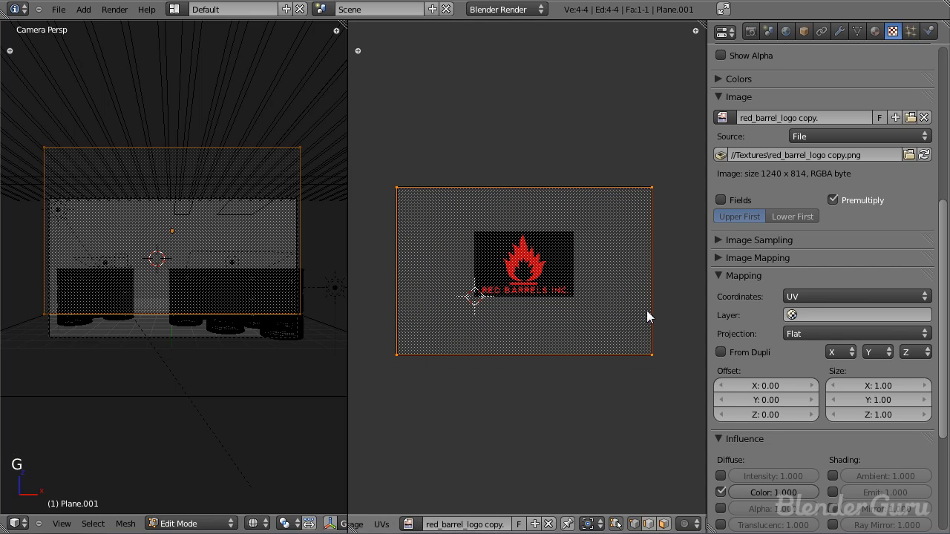
{"action": "key", "text": "s"}
{"action": "key", "text": "g"}
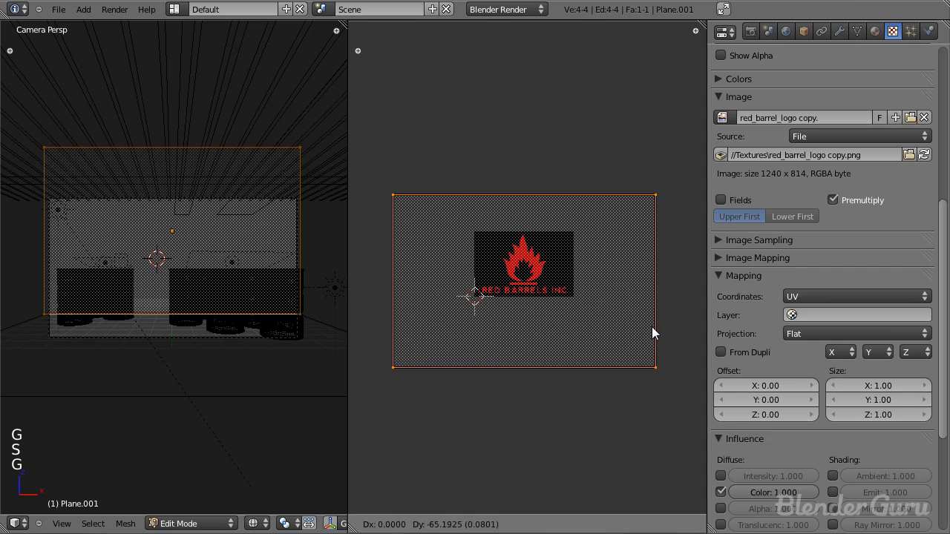
{"action": "left_click", "coordinate": [651, 328]}
{"action": "key", "text": "Tab"}
{"action": "key", "text": "ctrl+s"}
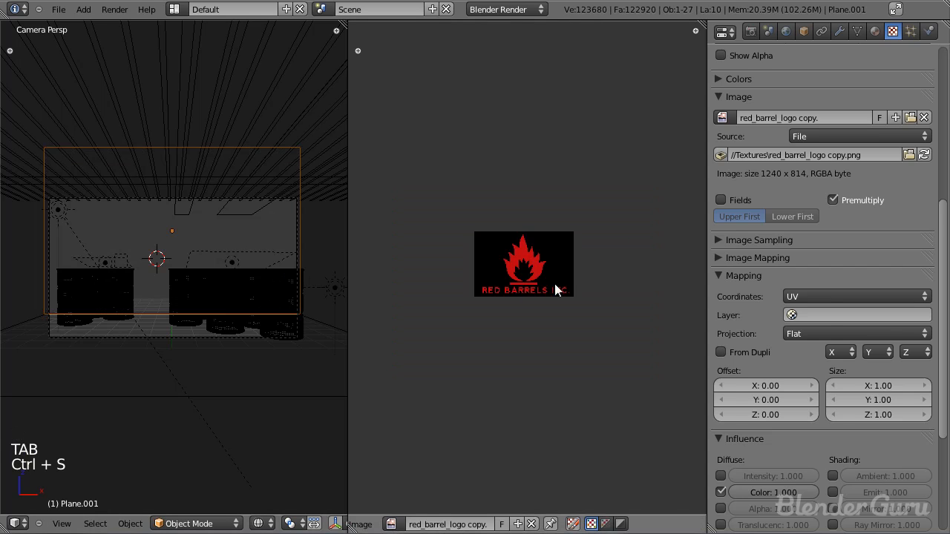
Step: Set the logo texture's image mapping extension to Clip
{"action": "left_click", "coordinate": [717, 277]}
{"action": "left_click", "coordinate": [768, 258]}
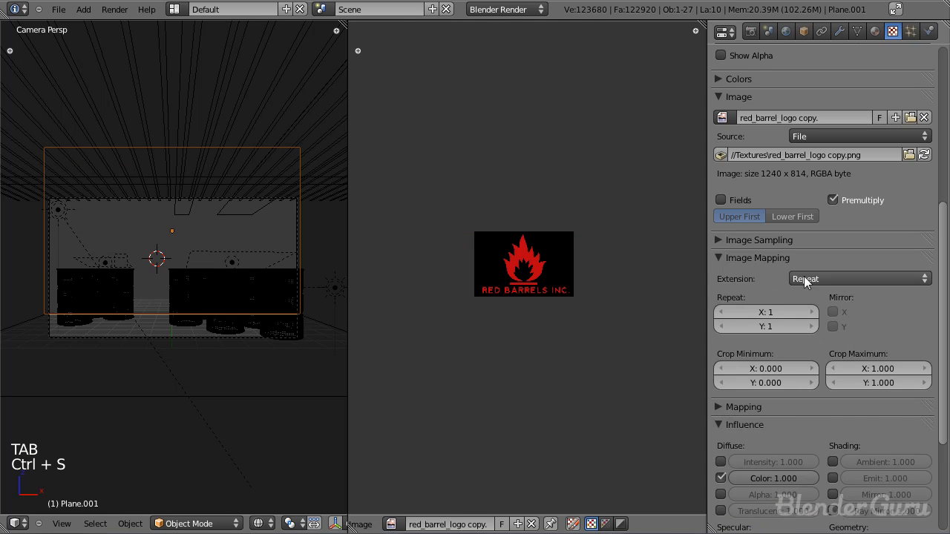
{"action": "left_click", "coordinate": [805, 279]}
{"action": "left_click", "coordinate": [815, 247]}
Step: Hide the layer with the barrels, save the file, and test-render the logo on the wall from the camera
{"action": "middle_click_drag", "start_coordinate": [310, 510], "coordinate": [263, 512]}
{"action": "key", "text": "KP_0"}
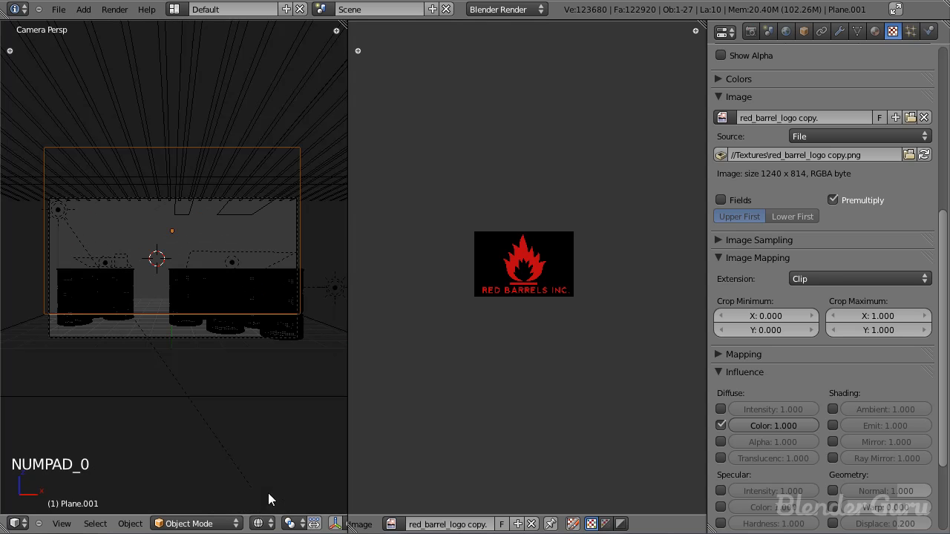
{"action": "scroll", "coordinate": [279, 524], "scroll_direction": "down", "scroll_amount": 4}
{"action": "left_click", "coordinate": [298, 521]}
{"action": "key", "text": "ctrl+s"}
{"action": "left_click", "coordinate": [274, 440]}
{"action": "key", "text": "F12"}
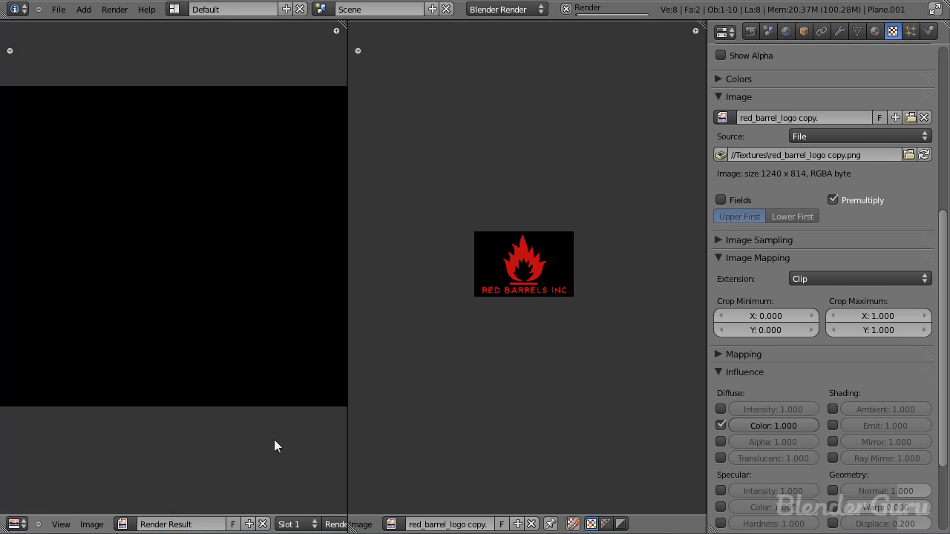
{"action": "key", "text": "Escape"}
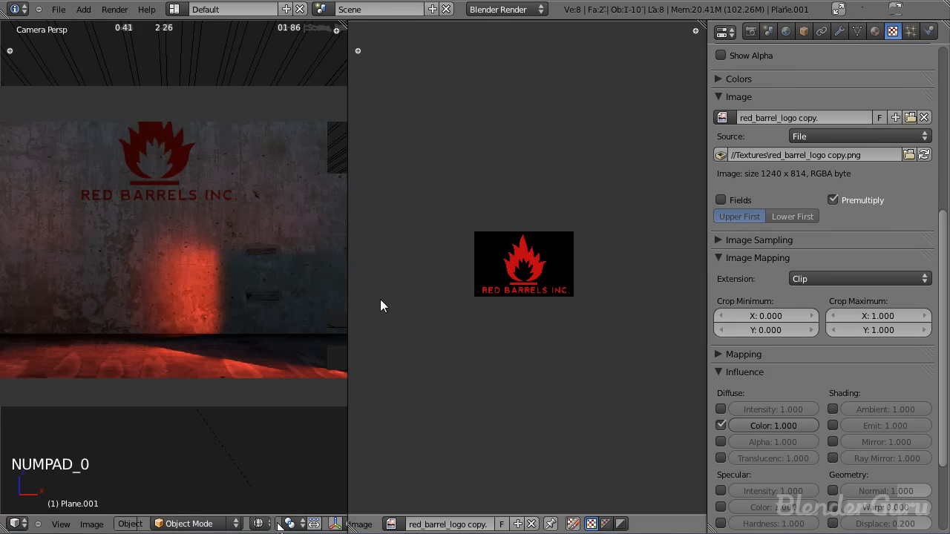
Step: Scale the wall's UVs down slightly and shift them up to make the logo larger and lower on the wall, and re-render
{"action": "key", "text": "Escape"}
{"action": "key", "text": "Tab"}
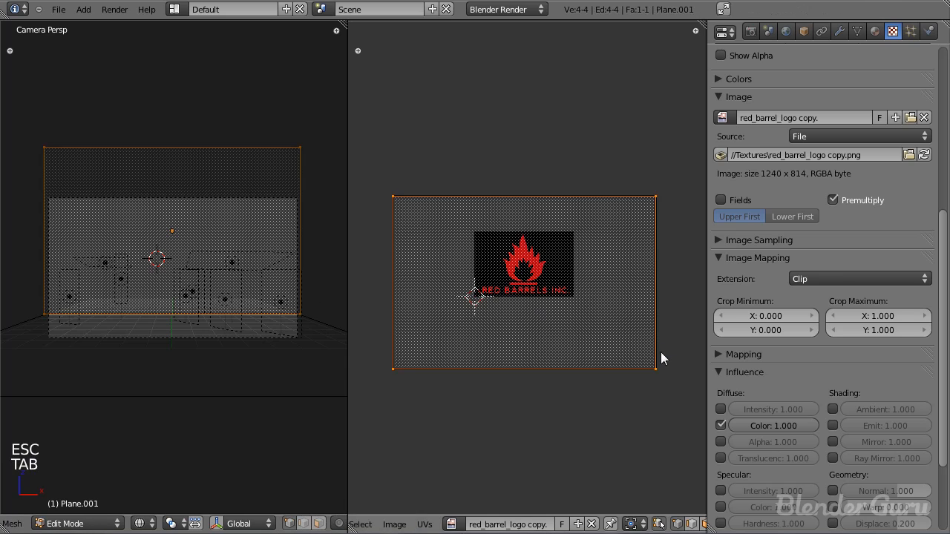
{"action": "key", "text": "s"}
{"action": "key", "text": "g"}
{"action": "left_click", "coordinate": [644, 336]}
{"action": "key", "text": "Tab"}
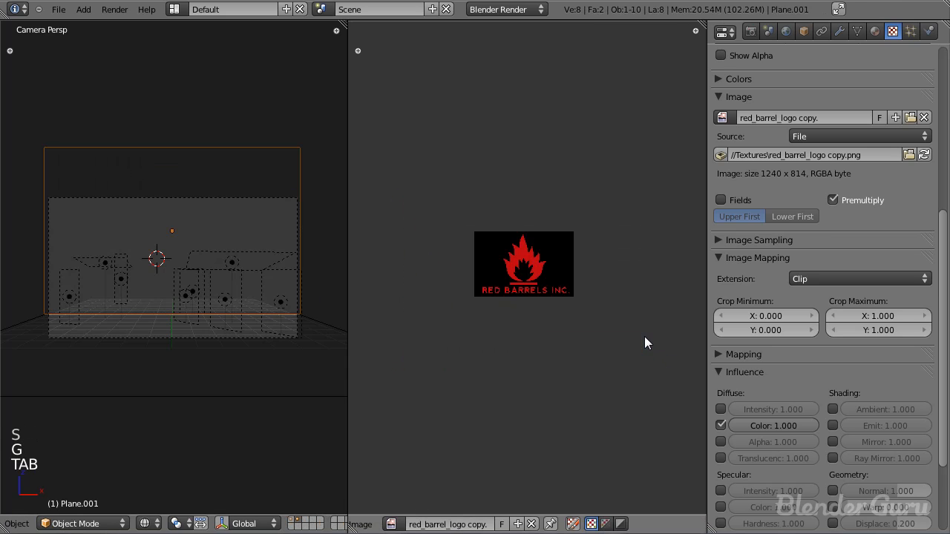
{"action": "key", "text": "Escape"}
{"action": "key", "text": "Tab"}
{"action": "key", "text": "F12"}
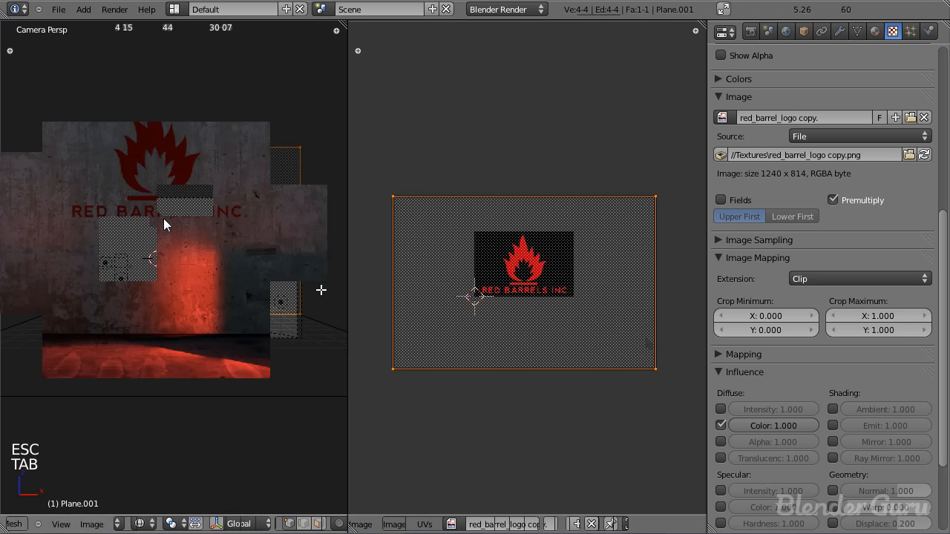
Step: Shrink the wall's UVs further around the logo, reposition them, and run another test render
{"action": "key", "text": "Escape"}
{"action": "key", "text": "Tab"}
{"action": "key", "text": "s"}
{"action": "key", "text": "g"}
{"action": "left_click", "coordinate": [664, 362]}
{"action": "key", "text": "Tab"}
{"action": "key", "text": "F12"}
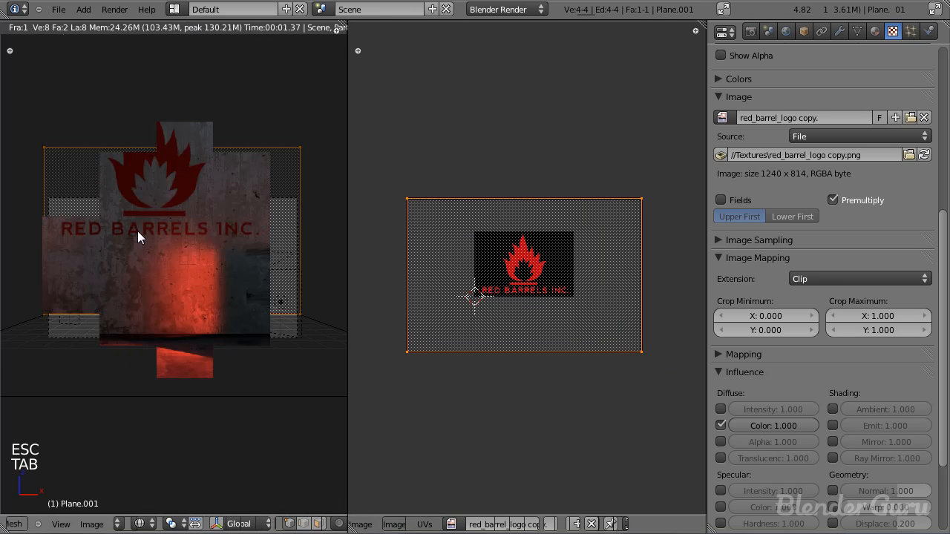
Step: Fine-tune the position of the wall's UVs over the logo, return to Object Mode, and save the file
{"action": "key", "text": "Escape"}
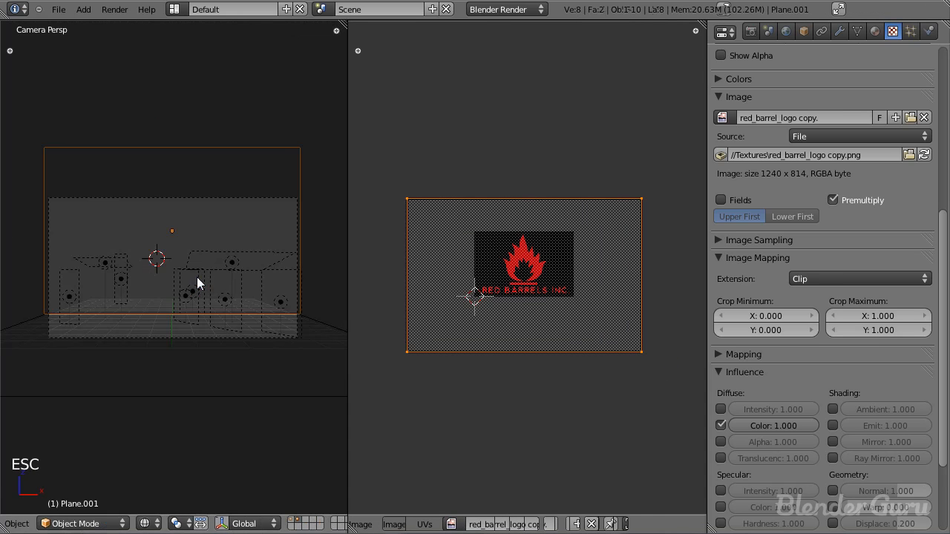
{"action": "key", "text": "Tab"}
{"action": "key", "text": "g"}
{"action": "left_click", "coordinate": [577, 351]}
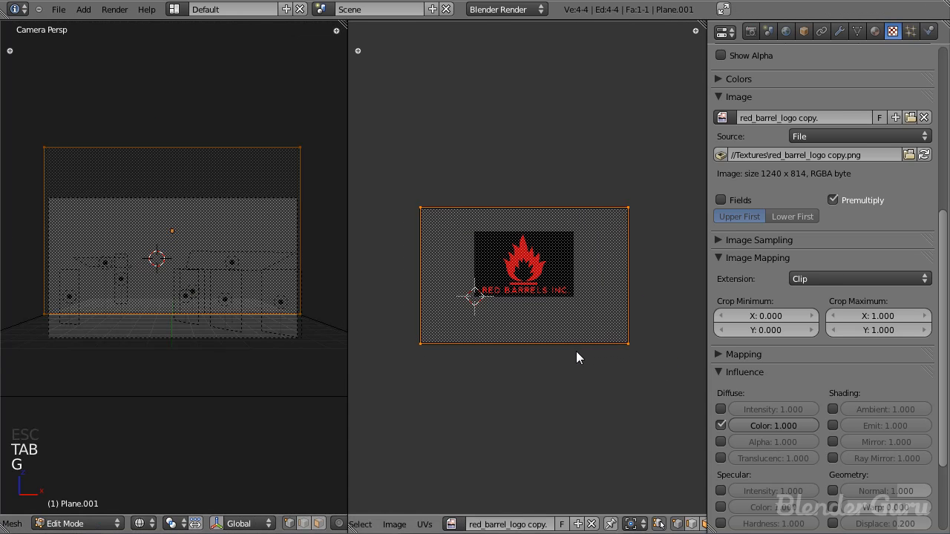
{"action": "key", "text": "Tab"}
{"action": "key", "text": "s"}
{"action": "right_click", "coordinate": [228, 326]}
{"action": "key", "text": "ctrl+s"}
Step: Deselect all objects, merge the image editor area back into a single 3D view, and save the file
{"action": "left_click", "coordinate": [228, 326]}
{"action": "key", "text": "a"}
{"action": "key", "text": "a"}
{"action": "key", "text": "a"}
{"action": "left_click_drag", "start_coordinate": [344, 25], "coordinate": [444, 193]}
{"action": "key", "text": "ctrl+s"}
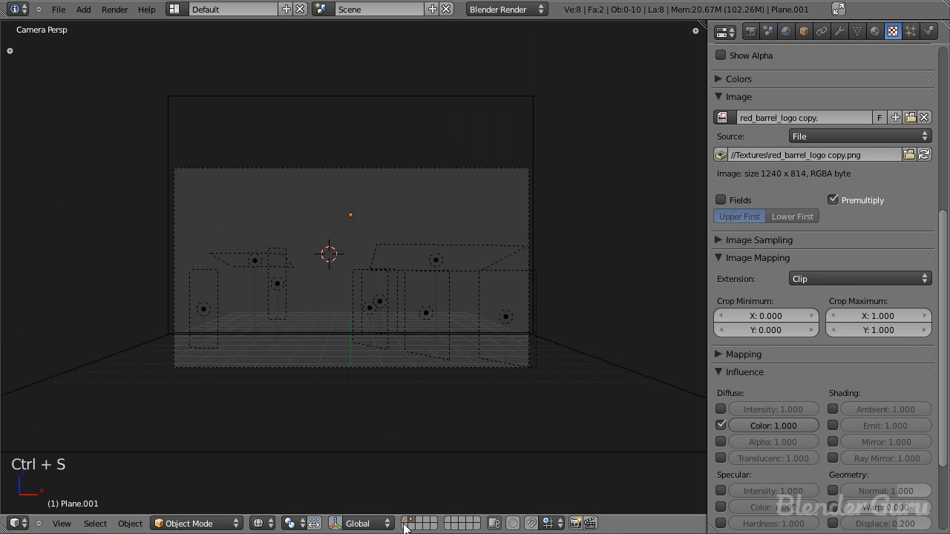
Step: Show the layer with the barrels again and render the full scene to check the logo on the wall
{"action": "left_click", "coordinate": [405, 522], "text": "shift"}
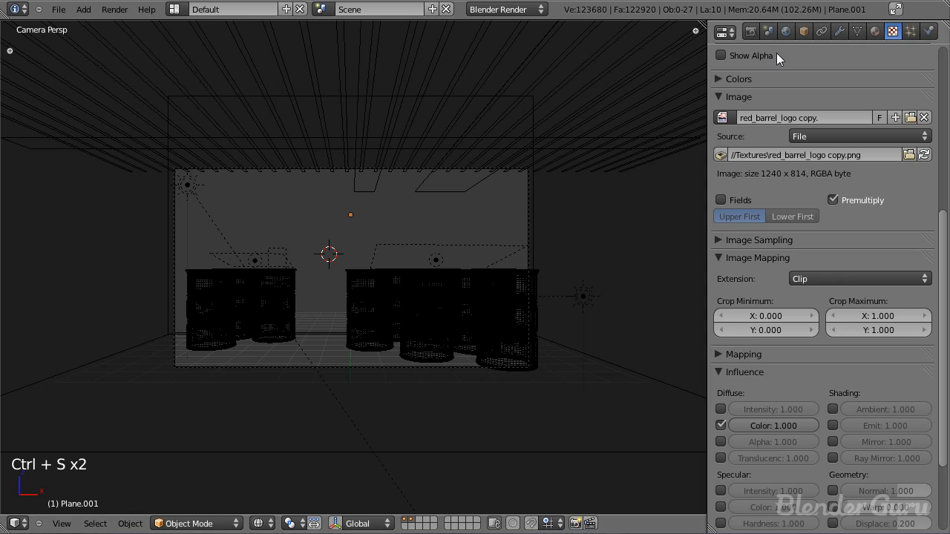
{"action": "key", "text": "F12"}
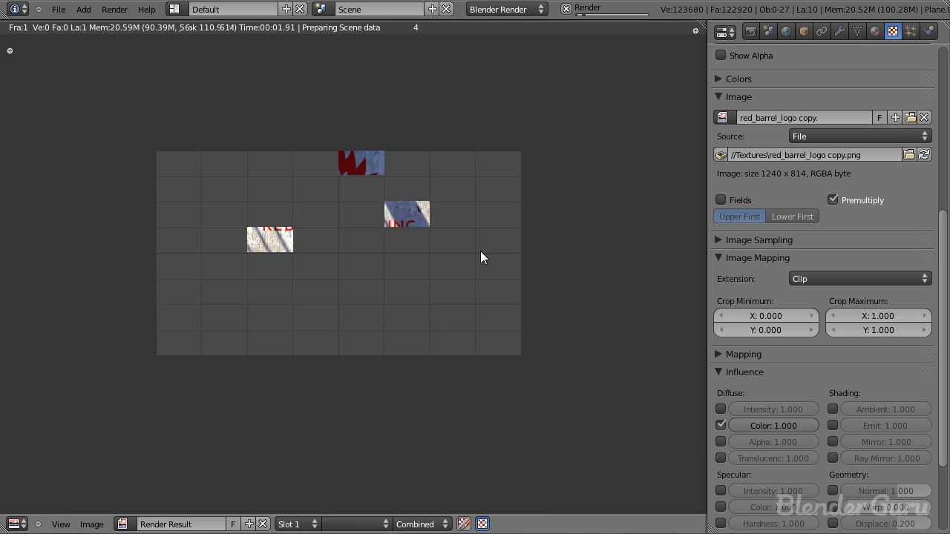
{"action": "scroll", "coordinate": [480, 251], "scroll_direction": "up", "scroll_amount": 2}
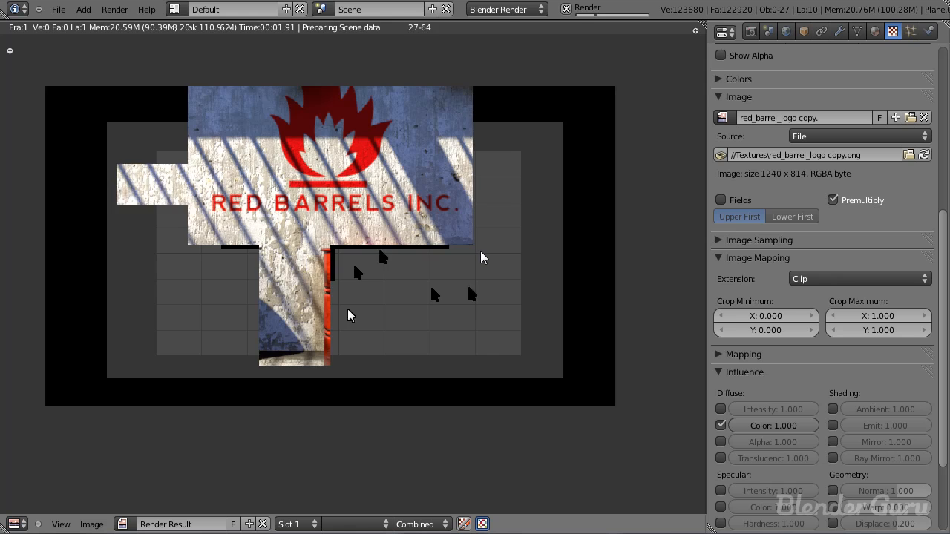
{"action": "middle_click_drag", "start_coordinate": [210, 222], "coordinate": [251, 260]}
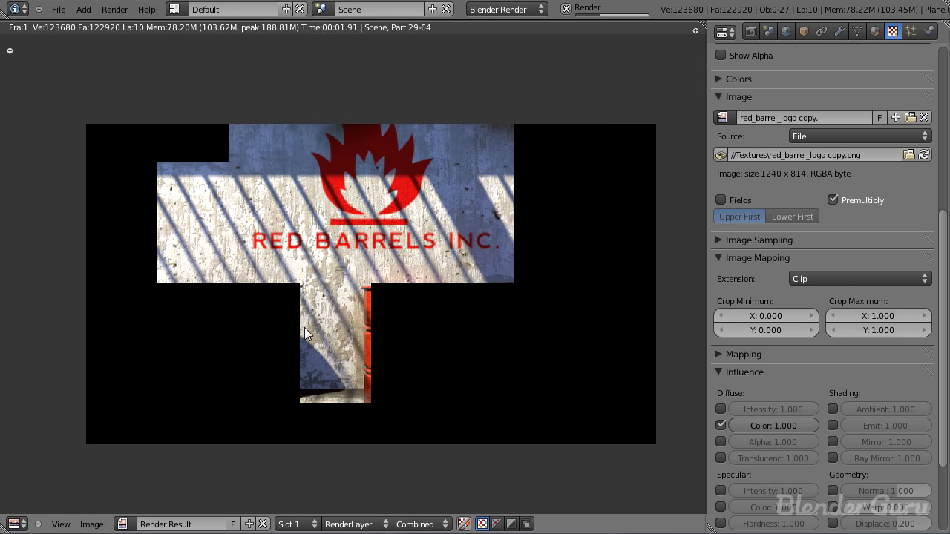
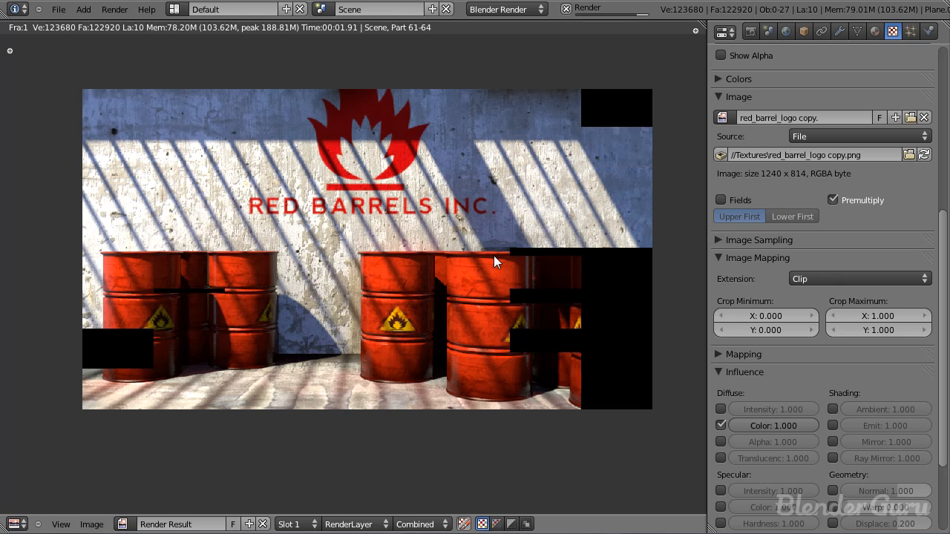
Step: Inspect the finished render for the strength of the logo on the wall, and return to the 3D view
{"action": "middle_click_drag", "start_coordinate": [442, 326], "coordinate": [448, 349]}
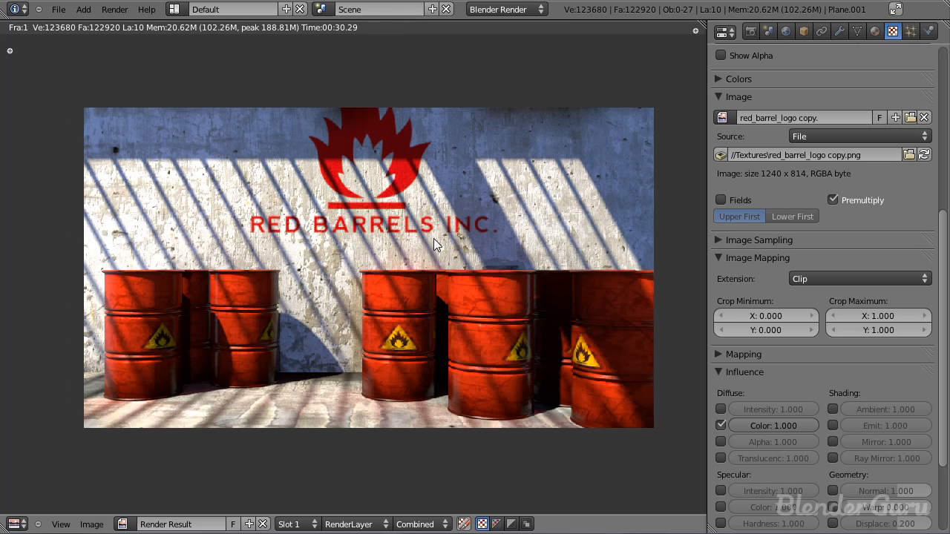
{"action": "scroll", "coordinate": [426, 236], "scroll_direction": "up", "scroll_amount": 1}
{"action": "scroll", "coordinate": [415, 233], "scroll_direction": "down", "scroll_amount": 1}
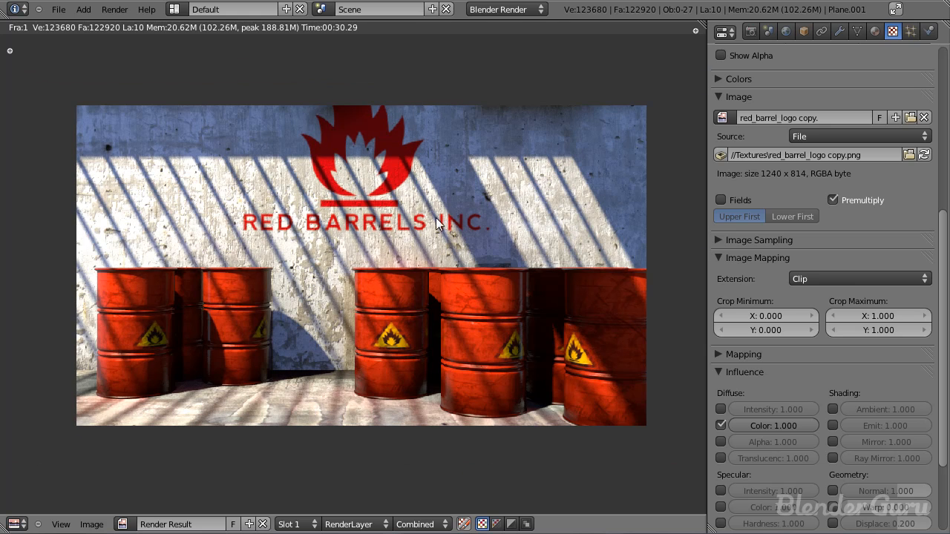
{"action": "key", "text": "Escape"}
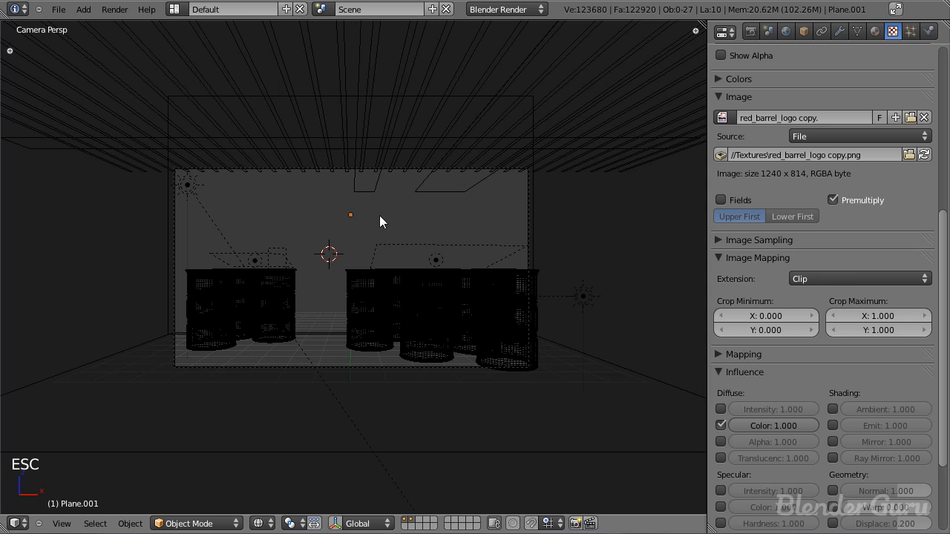
{"action": "key", "text": "F11"}
{"action": "key", "text": "F11"}
Step: Set the diffuse colour influence of the wall's logo texture to 0.8 and save the file
{"action": "right_click", "coordinate": [163, 216]}
{"action": "left_click", "coordinate": [874, 31]}
{"action": "scroll", "coordinate": [866, 293], "scroll_direction": "down", "scroll_amount": 6}
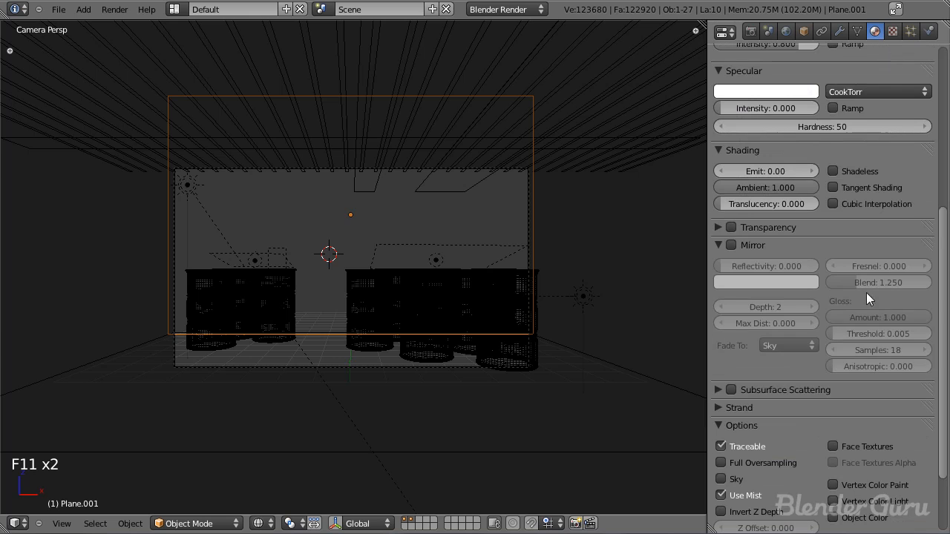
{"action": "left_click", "coordinate": [893, 30]}
{"action": "scroll", "coordinate": [800, 378], "scroll_direction": "down", "scroll_amount": 2}
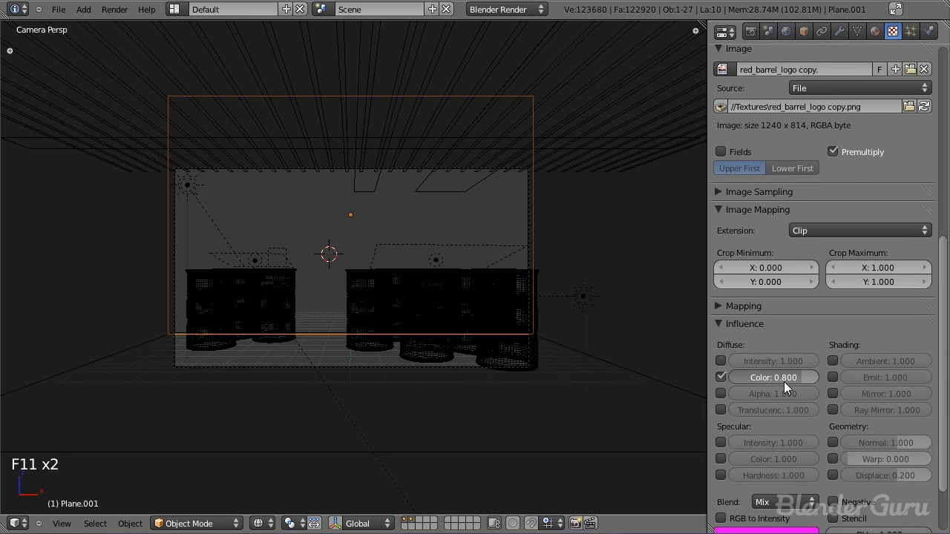
{"action": "scroll", "coordinate": [852, 170], "scroll_direction": "up", "scroll_amount": 8}
{"action": "scroll", "coordinate": [827, 268], "scroll_direction": "down", "scroll_amount": 7}
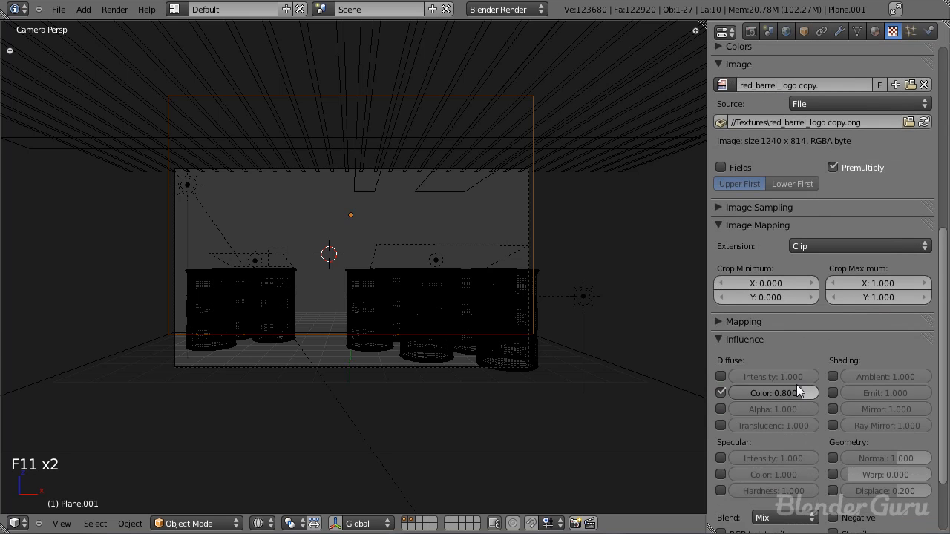
{"action": "key", "text": "ctrl+s"}
{"action": "left_click", "coordinate": [446, 296]}
Step: Enable compositing nodes in the Compositing layout and spread the Render Layers and Composite nodes far apart
{"action": "key", "text": "F11"}
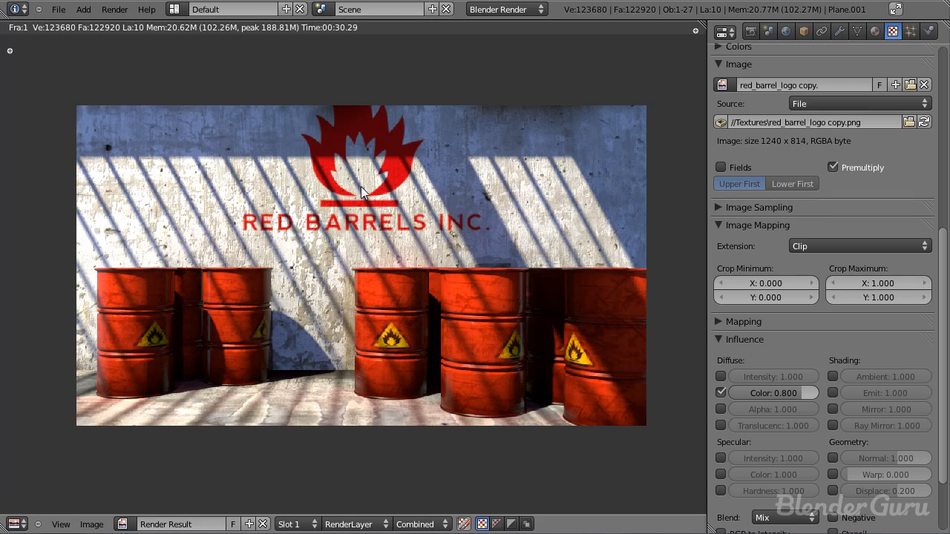
{"action": "key", "text": "F11"}
{"action": "key", "text": "ctrl+Left"}
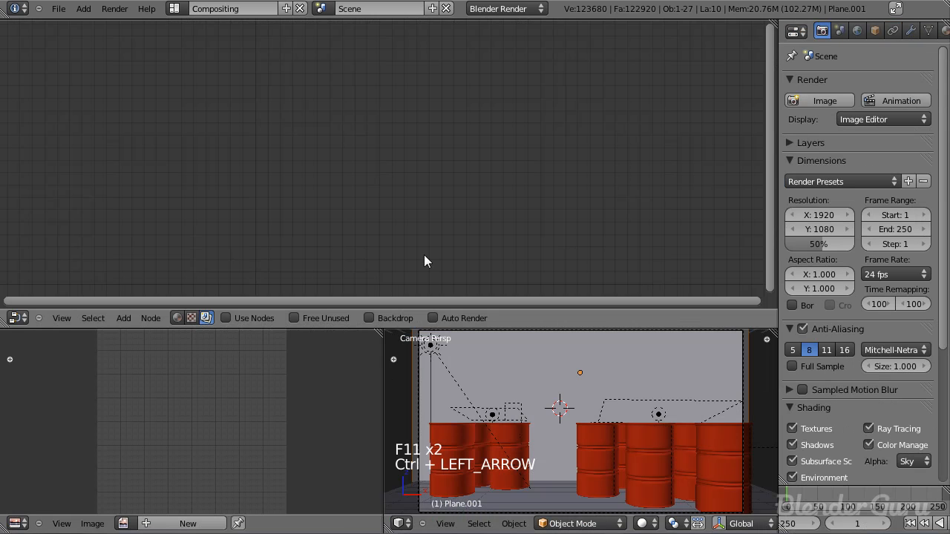
{"action": "left_click", "coordinate": [274, 315]}
{"action": "left_click_drag", "start_coordinate": [319, 144], "coordinate": [154, 109]}
{"action": "left_click_drag", "start_coordinate": [416, 114], "coordinate": [657, 98]}
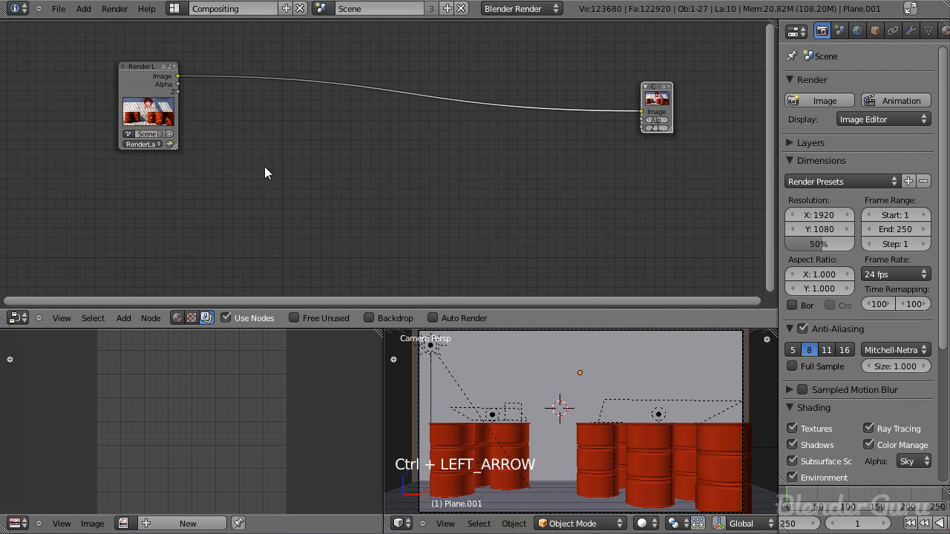
Step: Add a Filter node beside the Render Layers node, fed by its Image output
{"action": "middle_click_drag", "start_coordinate": [264, 167], "coordinate": [410, 222]}
{"action": "scroll", "coordinate": [404, 226], "scroll_direction": "up", "scroll_amount": 5}
{"action": "left_click_drag", "start_coordinate": [286, 182], "coordinate": [223, 136]}
{"action": "scroll", "coordinate": [389, 178], "scroll_direction": "down", "scroll_amount": 4}
{"action": "key", "text": "shift+a"}
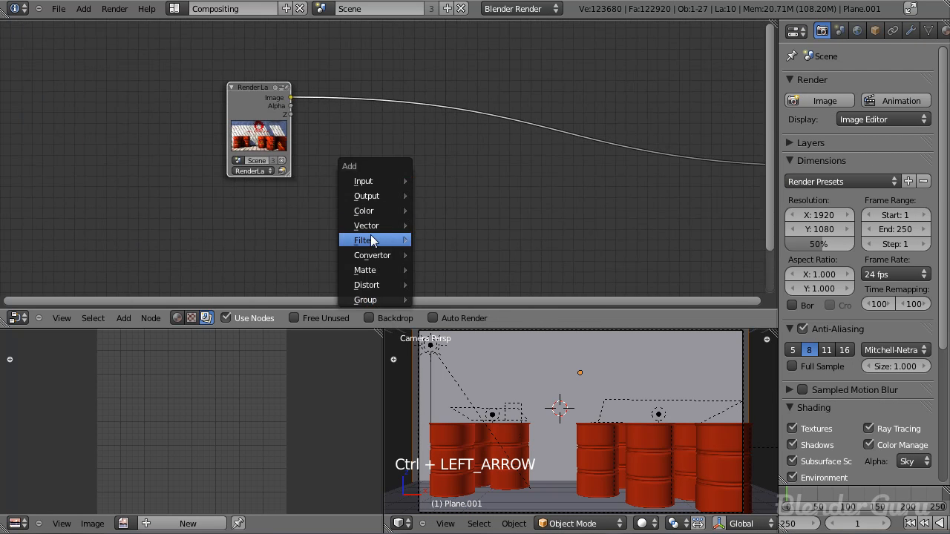
{"action": "mouse_move", "coordinate": [371, 236]}
{"action": "left_click", "coordinate": [449, 239]}
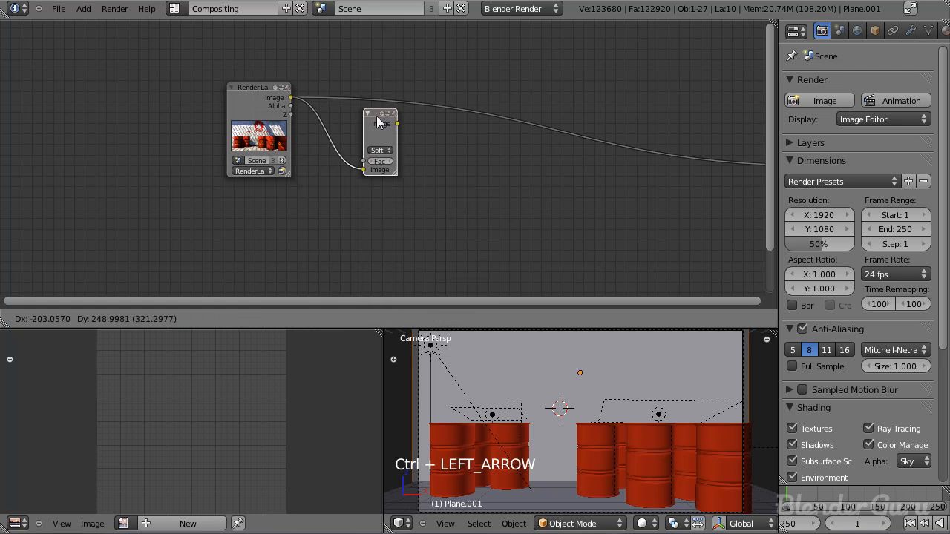
{"action": "left_click", "coordinate": [376, 116]}
{"action": "scroll", "coordinate": [422, 171], "scroll_direction": "up", "scroll_amount": 2}
{"action": "left_click", "coordinate": [371, 144]}
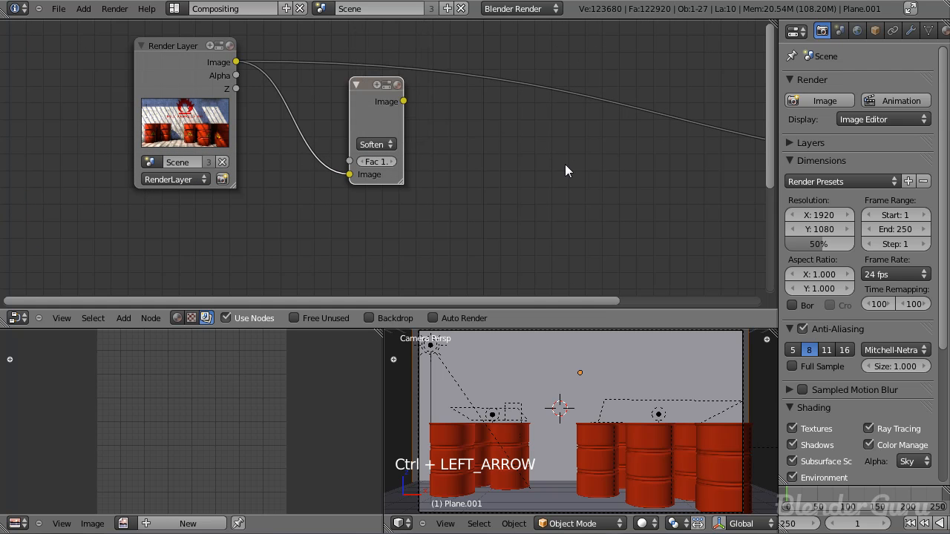
Step: Add a Viewer node fed by the Filter node and show its result as the backdrop of a maximised node editor
{"action": "key", "text": "shift+a"}
{"action": "mouse_move", "coordinate": [504, 123]}
{"action": "left_click", "coordinate": [571, 135]}
{"action": "left_click", "coordinate": [483, 114]}
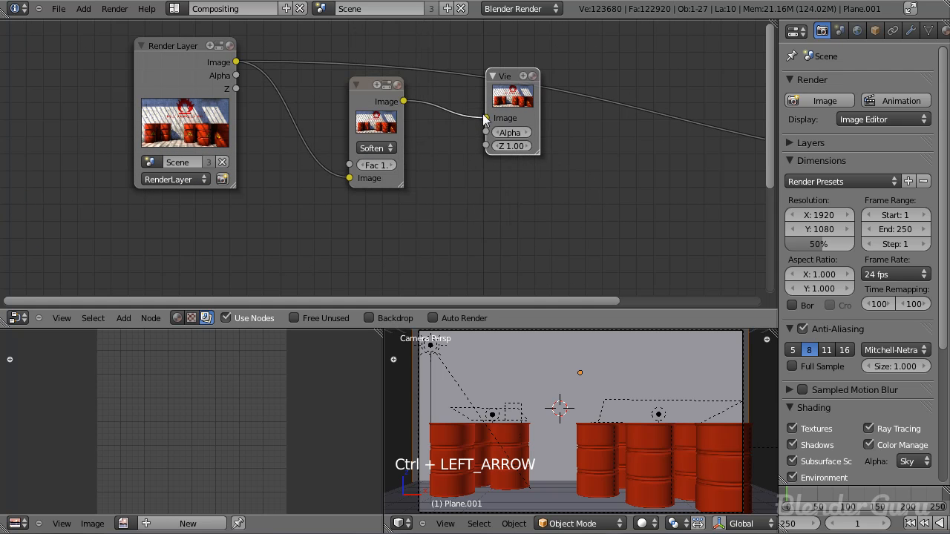
{"action": "left_click", "coordinate": [369, 318]}
{"action": "middle_click_drag", "start_coordinate": [575, 232], "coordinate": [432, 181]}
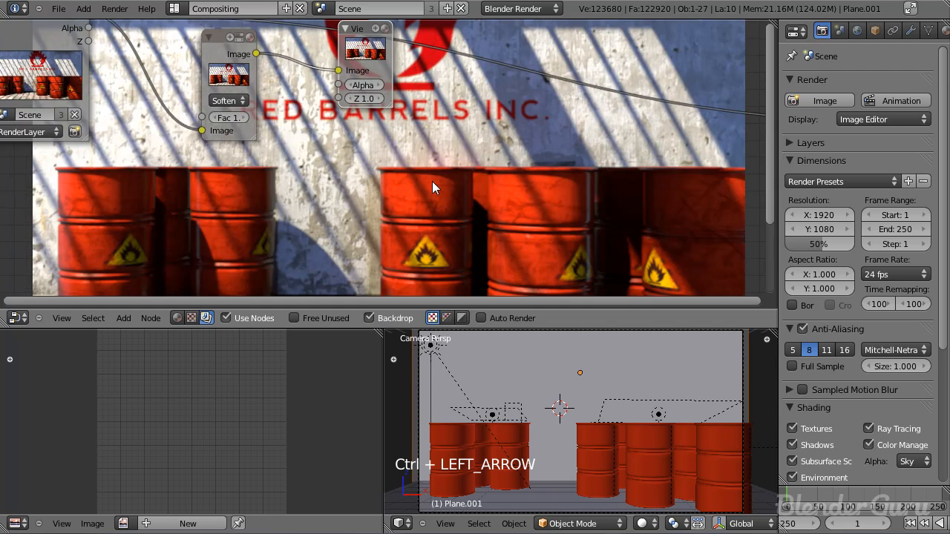
{"action": "key", "text": "ctrl+Up"}
{"action": "scroll", "coordinate": [440, 187], "scroll_direction": "up", "scroll_amount": 2}
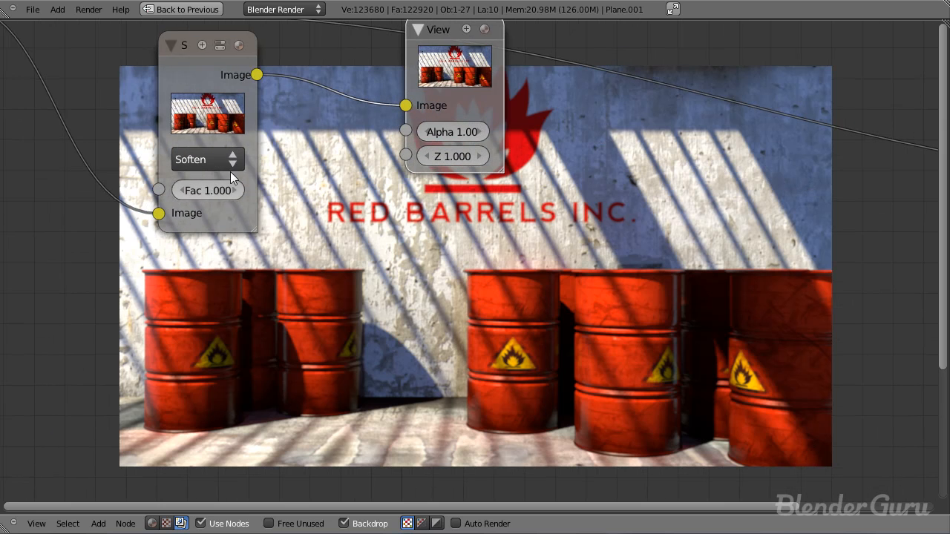
Step: Replace the Filter node with a new one fed by the Render Layers image, and link its output to the Viewer
{"action": "left_click", "coordinate": [208, 162]}
{"action": "scroll", "coordinate": [325, 242], "scroll_direction": "down", "scroll_amount": 1}
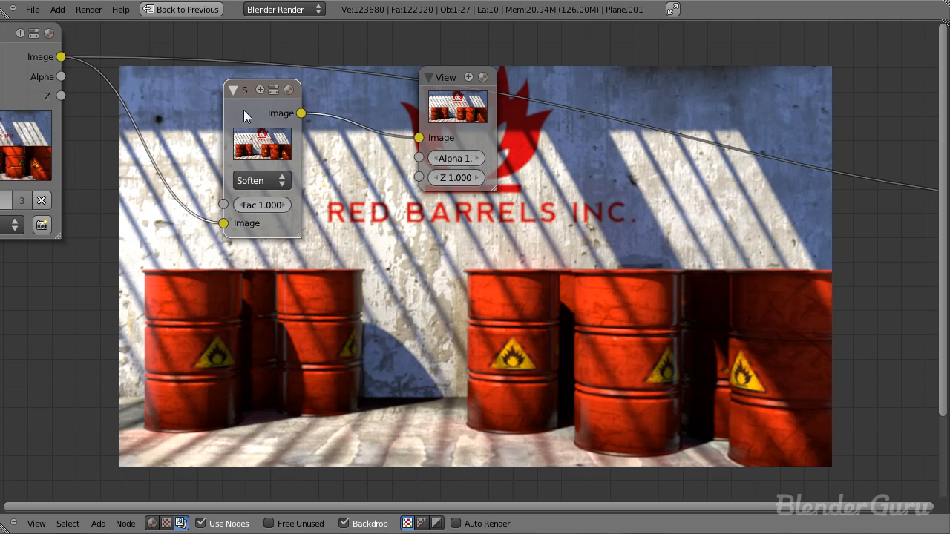
{"action": "key", "text": "x"}
{"action": "key", "text": "shift+a"}
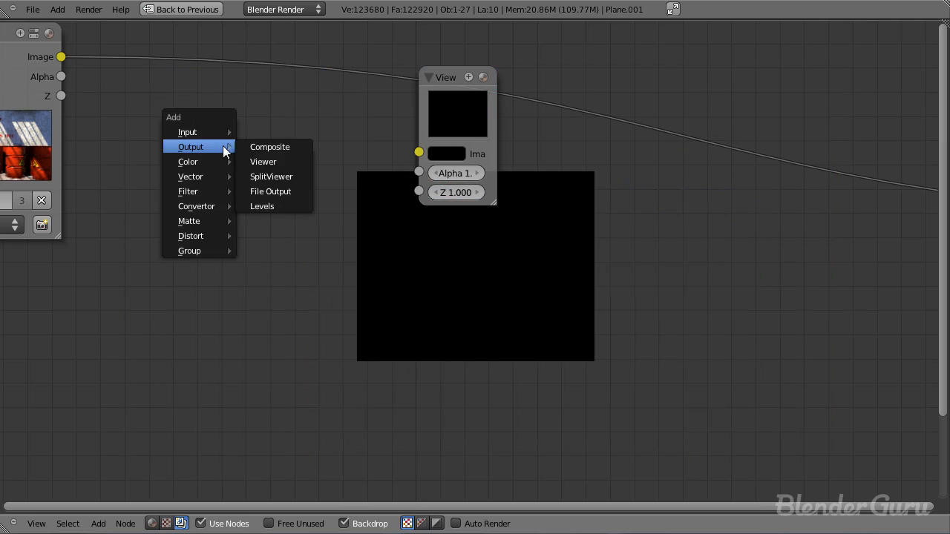
{"action": "mouse_move", "coordinate": [205, 176]}
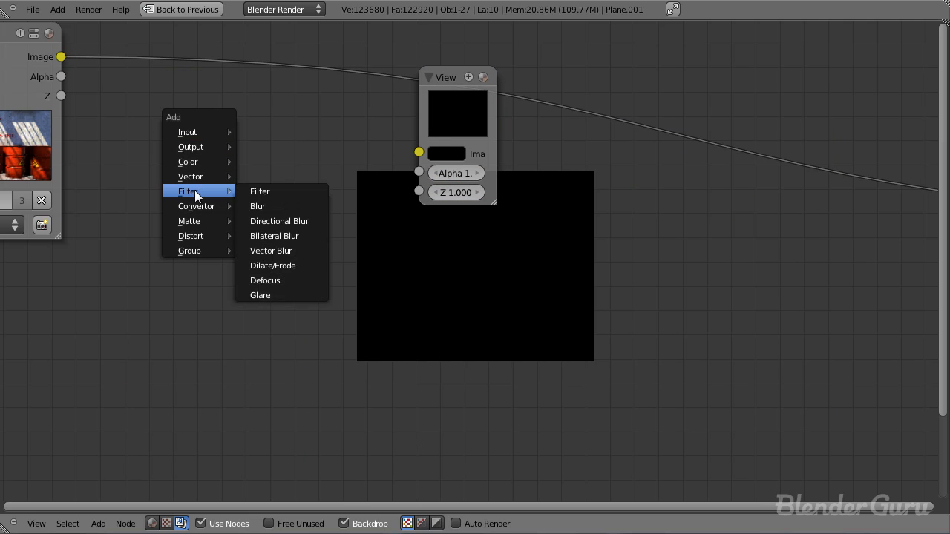
{"action": "left_click", "coordinate": [282, 195]}
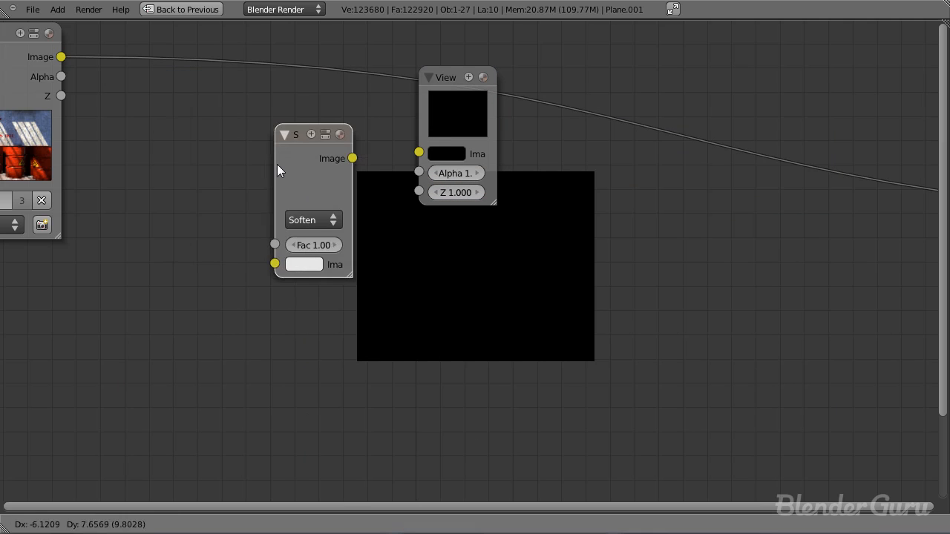
{"action": "left_click", "coordinate": [217, 115]}
{"action": "left_click_drag", "start_coordinate": [150, 169], "coordinate": [216, 215]}
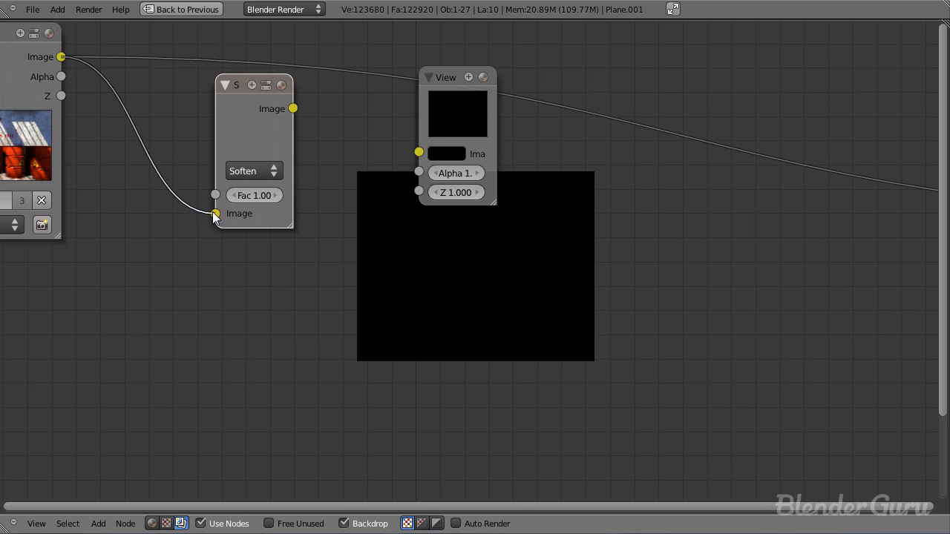
{"action": "scroll", "coordinate": [114, 103], "scroll_direction": "down", "scroll_amount": 4}
{"action": "scroll", "coordinate": [136, 107], "scroll_direction": "up", "scroll_amount": 3}
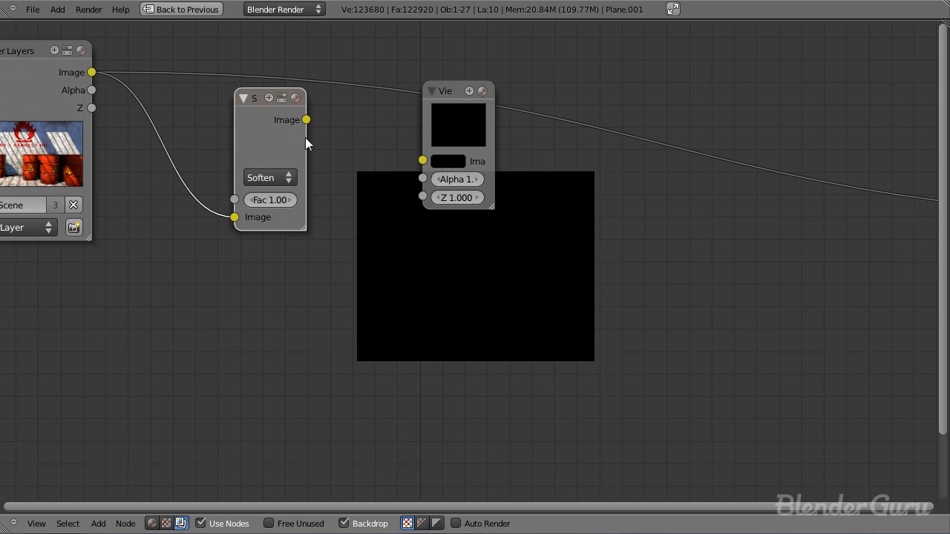
{"action": "left_click_drag", "start_coordinate": [463, 131], "coordinate": [420, 152]}
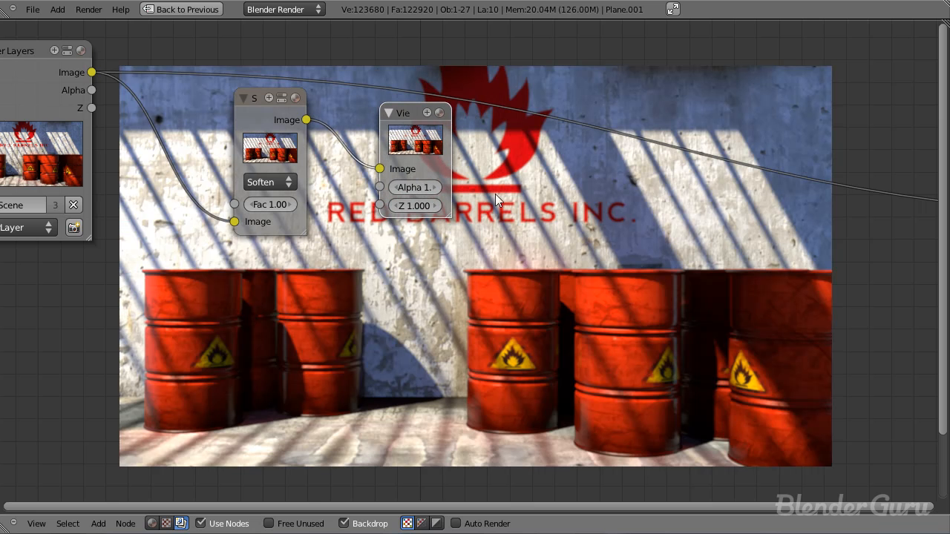
Step: Change the Filter node's type to Sharpen and set its factor to 0.1
{"action": "left_click", "coordinate": [276, 183]}
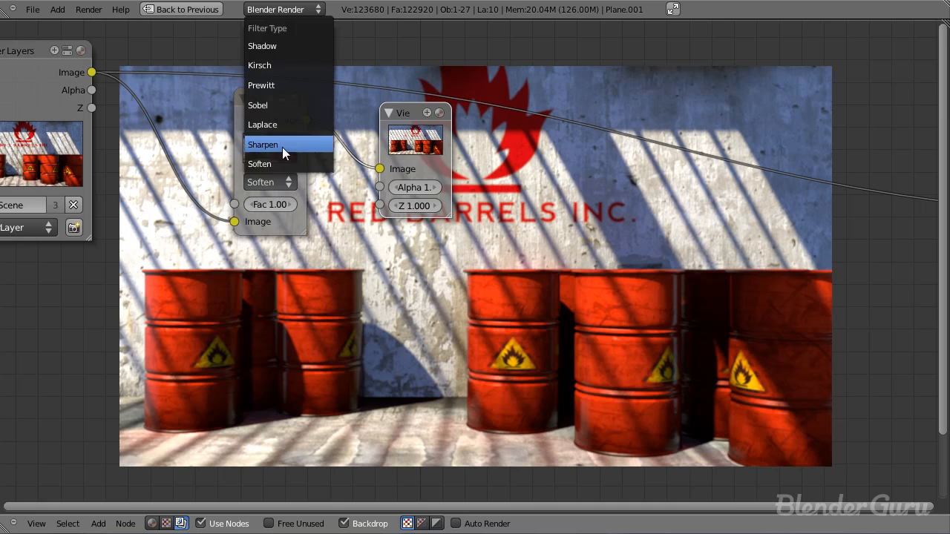
{"action": "left_click", "coordinate": [278, 147]}
{"action": "middle_click_drag", "start_coordinate": [278, 147], "coordinate": [246, 114]}
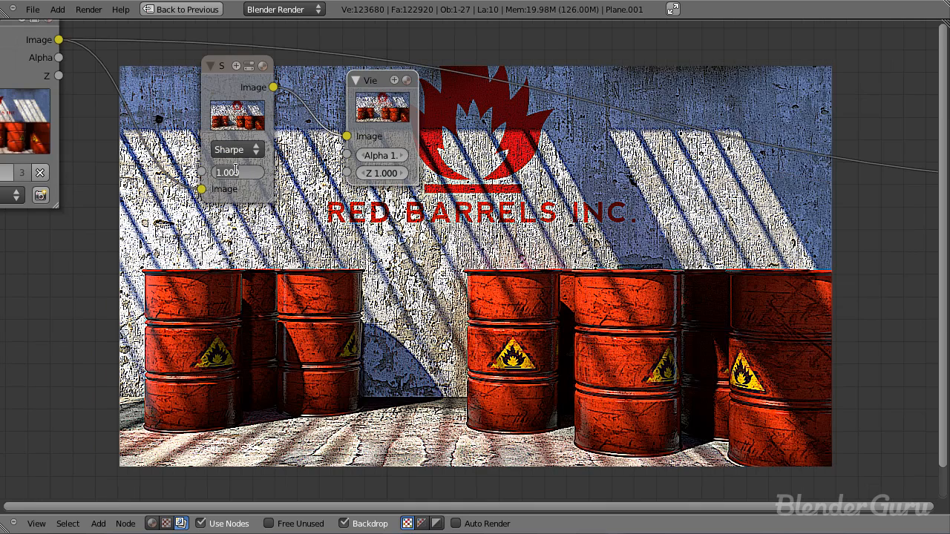
{"action": "type", "text": "0.1"}
{"action": "key", "text": "Return"}
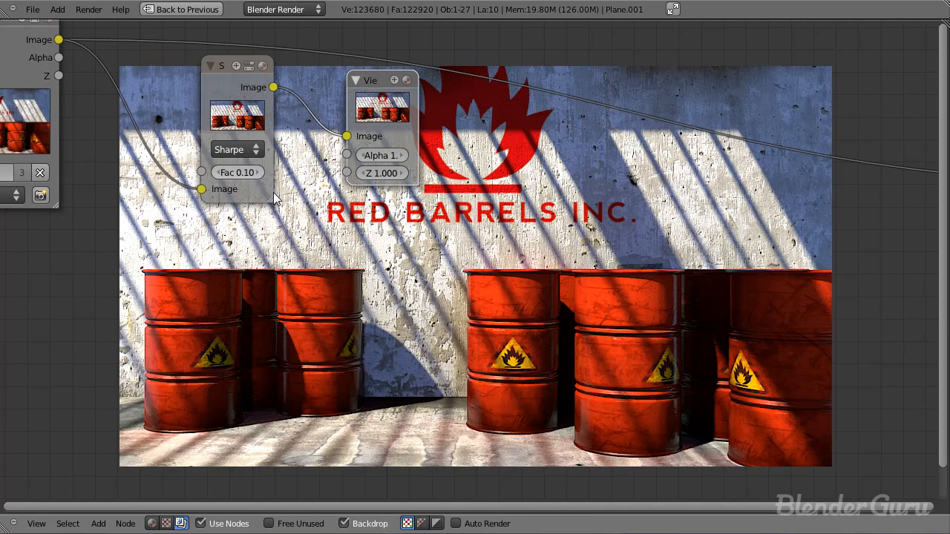
{"action": "scroll", "coordinate": [334, 217], "scroll_direction": "up", "scroll_amount": 2}
{"action": "scroll", "coordinate": [223, 167], "scroll_direction": "up", "scroll_amount": 2}
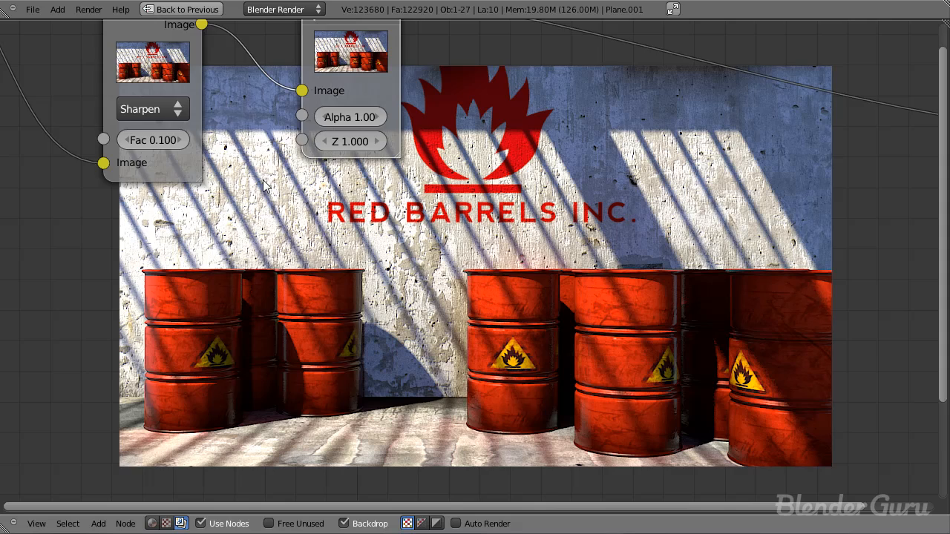
{"action": "scroll", "coordinate": [490, 260], "scroll_direction": "down", "scroll_amount": 3}
{"action": "scroll", "coordinate": [490, 252], "scroll_direction": "down", "scroll_amount": 1}
Step: Add a second Viewer node fed by the Render Layers image and compare its backdrop with the sharpened Viewer's
{"action": "middle_click_drag", "start_coordinate": [490, 252], "coordinate": [382, 162]}
{"action": "middle_click_drag", "start_coordinate": [253, 116], "coordinate": [433, 302]}
{"action": "scroll", "coordinate": [434, 302], "scroll_direction": "down", "scroll_amount": 1}
{"action": "key", "text": "shift+a"}
{"action": "mouse_move", "coordinate": [211, 153]}
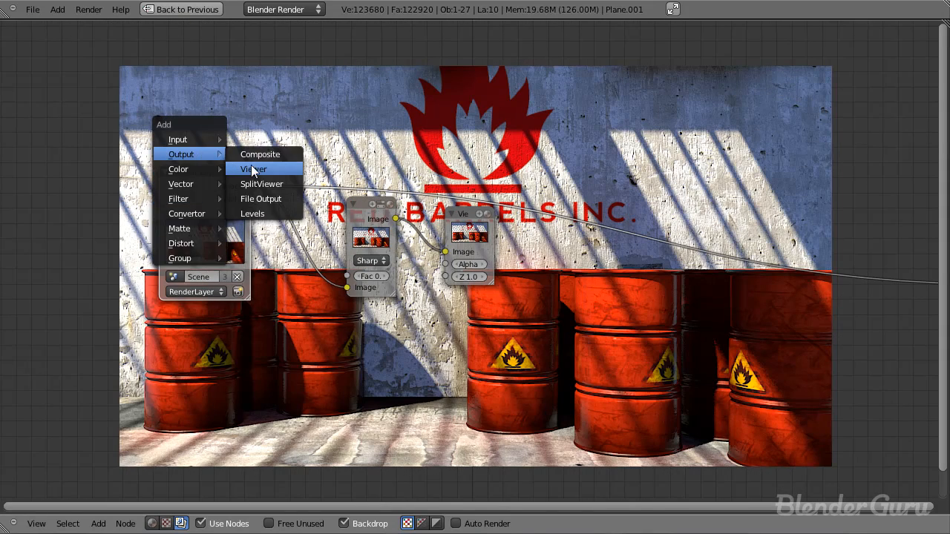
{"action": "left_click", "coordinate": [256, 170]}
{"action": "left_click", "coordinate": [331, 130]}
{"action": "middle_click_drag", "start_coordinate": [528, 304], "coordinate": [365, 359]}
{"action": "scroll", "coordinate": [452, 366], "scroll_direction": "up", "scroll_amount": 4}
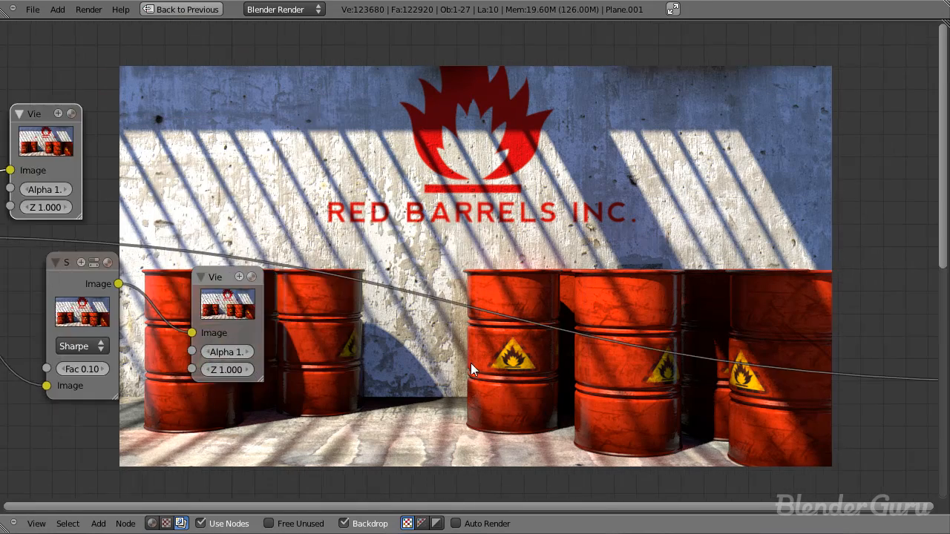
{"action": "middle_click_drag", "start_coordinate": [451, 399], "coordinate": [415, 223]}
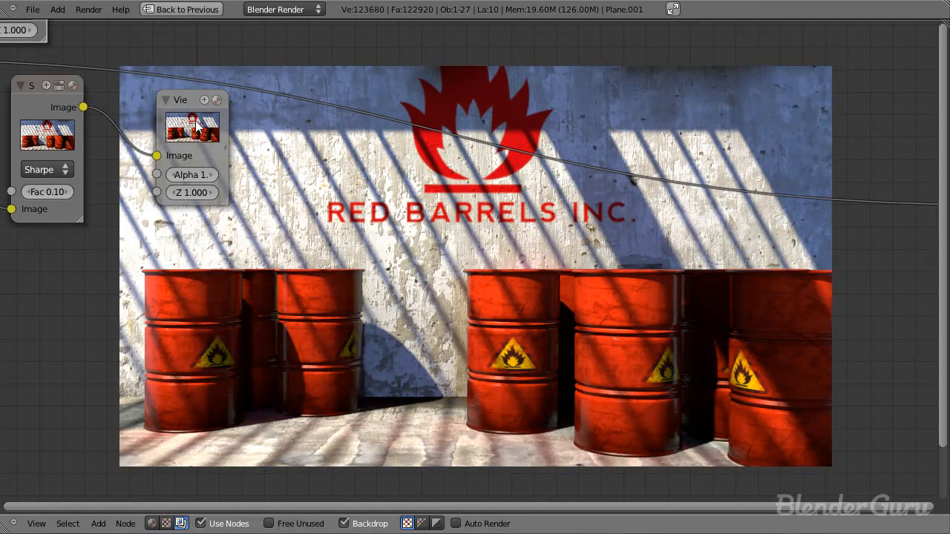
{"action": "left_click", "coordinate": [201, 156]}
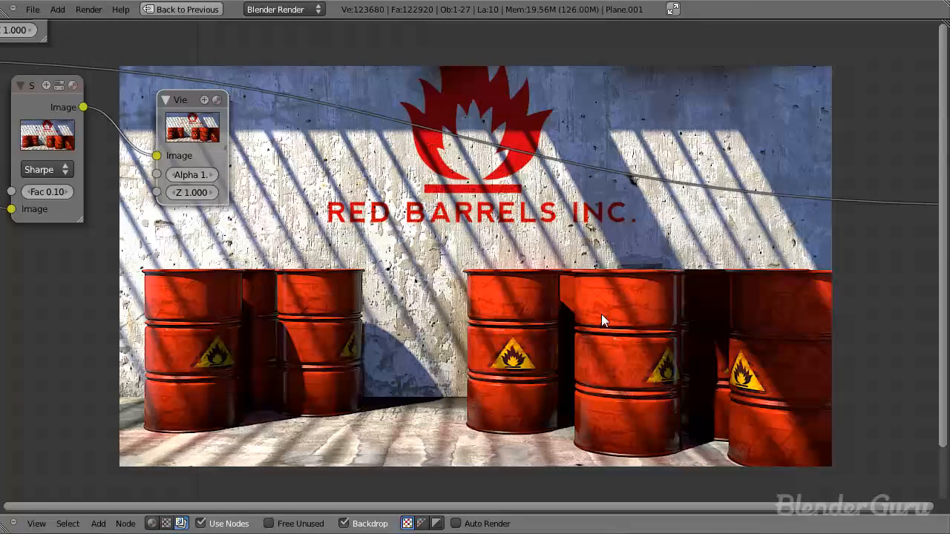
Step: Reduce the Sharpen filter's factor after checking the sharpened backdrop
{"action": "scroll", "coordinate": [438, 271], "scroll_direction": "up", "scroll_amount": 2}
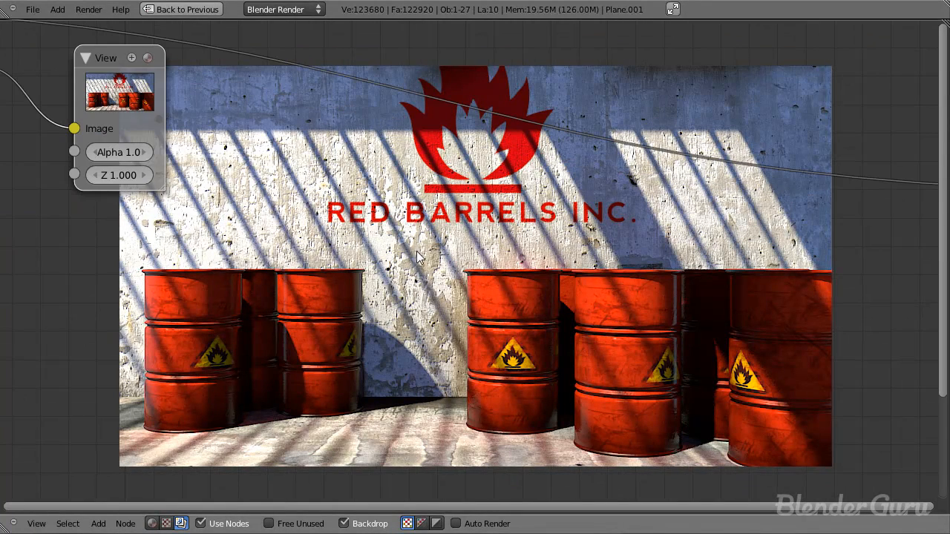
{"action": "scroll", "coordinate": [414, 272], "scroll_direction": "down", "scroll_amount": 2}
{"action": "middle_click_drag", "start_coordinate": [46, 186], "coordinate": [201, 171]}
{"action": "scroll", "coordinate": [201, 171], "scroll_direction": "up", "scroll_amount": 2}
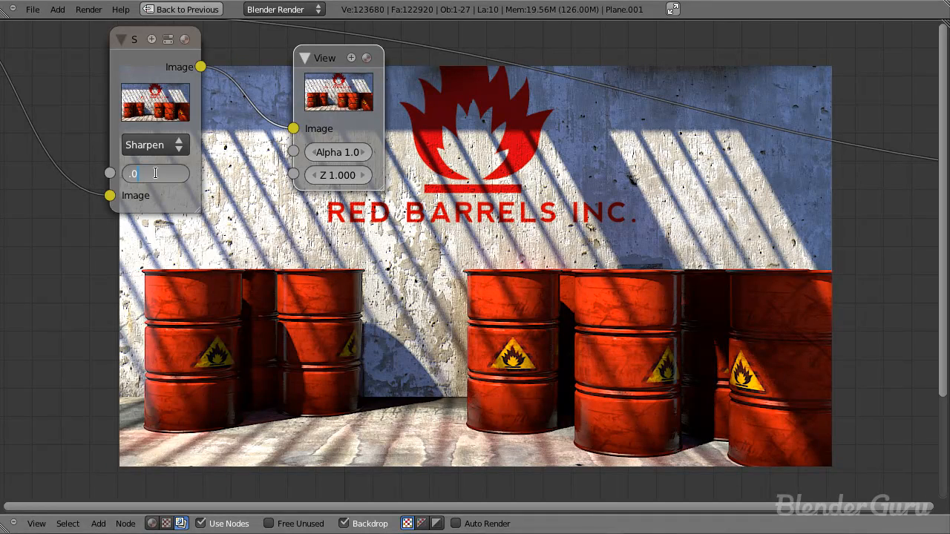
{"action": "key", "text": "Return"}
Step: Delete the Viewer node connected to the Sharpen filter
{"action": "scroll", "coordinate": [475, 261], "scroll_direction": "down", "scroll_amount": 4}
{"action": "middle_click_drag", "start_coordinate": [507, 275], "coordinate": [365, 141]}
{"action": "scroll", "coordinate": [444, 219], "scroll_direction": "down", "scroll_amount": 1}
{"action": "middle_click_drag", "start_coordinate": [445, 220], "coordinate": [596, 310]}
{"action": "key", "text": "x"}
Step: Add an RGB Curves node beside the Sharpen filter node
{"action": "scroll", "coordinate": [493, 211], "scroll_direction": "down", "scroll_amount": 1}
{"action": "middle_click_drag", "start_coordinate": [495, 211], "coordinate": [441, 197]}
{"action": "key", "text": "shift+a"}
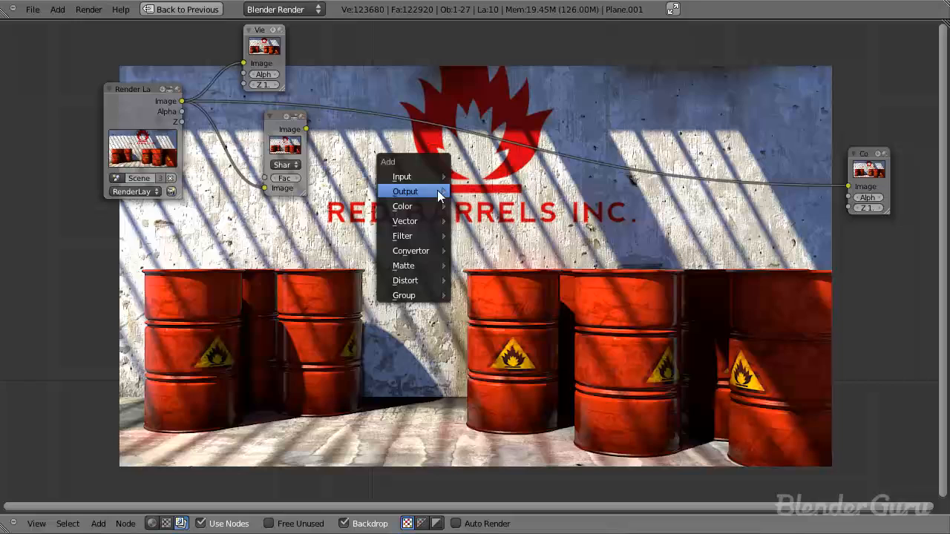
{"action": "mouse_move", "coordinate": [452, 232]}
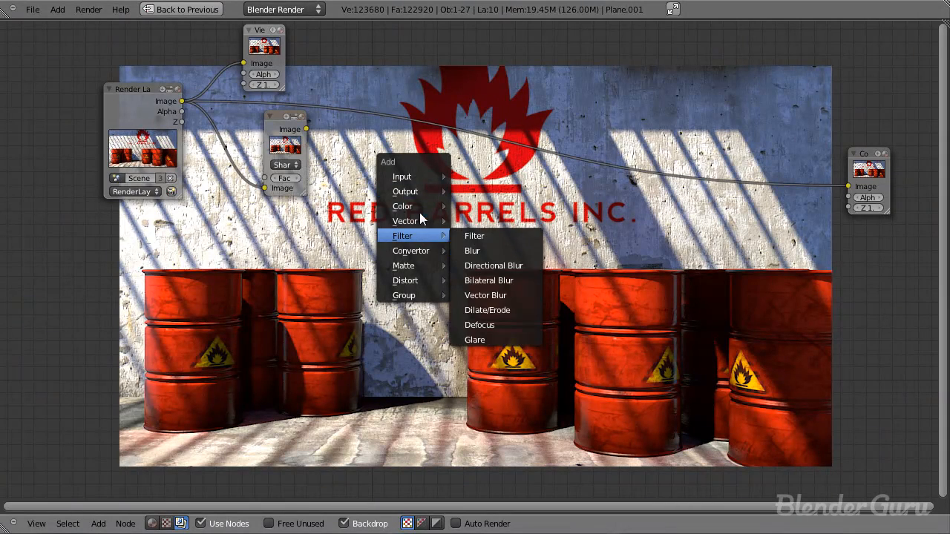
{"action": "mouse_move", "coordinate": [419, 208]}
{"action": "left_click", "coordinate": [495, 207]}
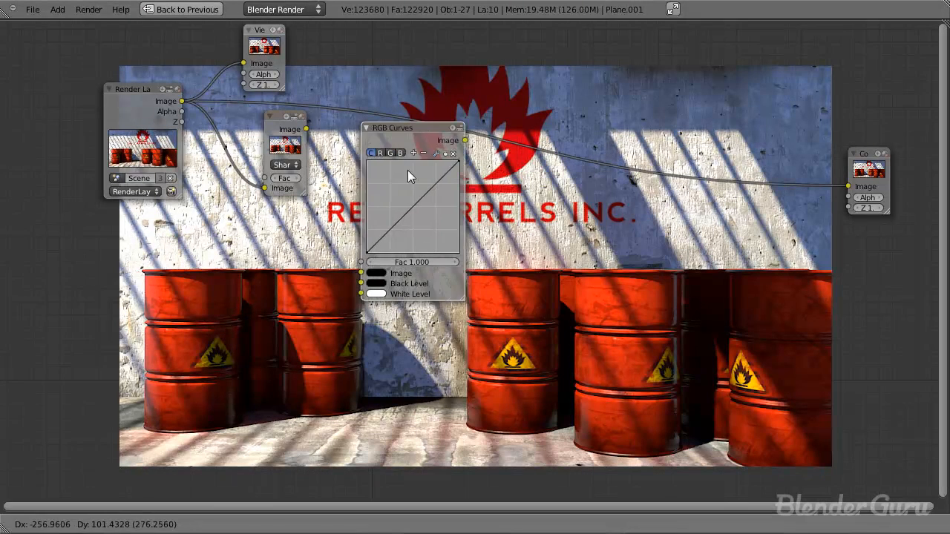
{"action": "left_click", "coordinate": [394, 171]}
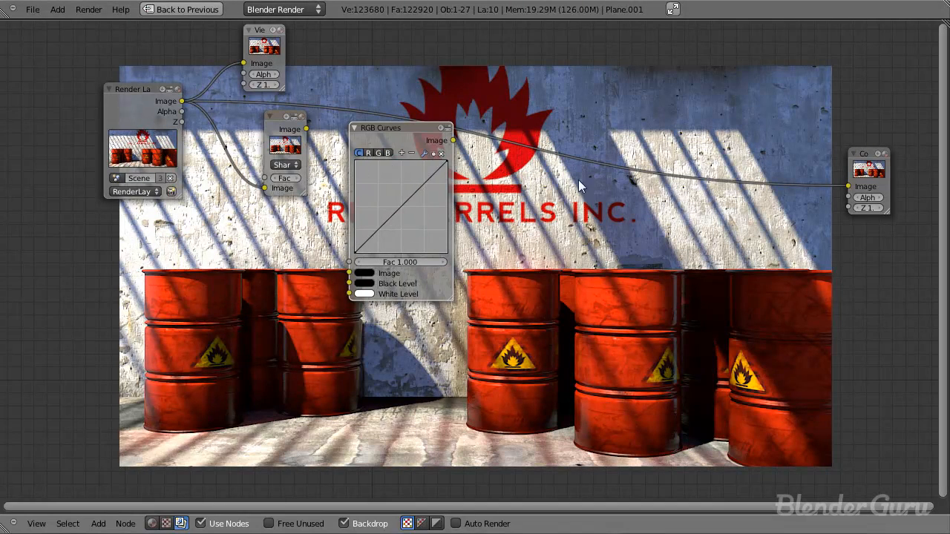
Step: Feed the sharpened image into the RGB Curves node and add a Viewer node on the curves' output
{"action": "scroll", "coordinate": [413, 184], "scroll_direction": "down", "scroll_amount": 1}
{"action": "middle_click_drag", "start_coordinate": [413, 184], "coordinate": [215, 90]}
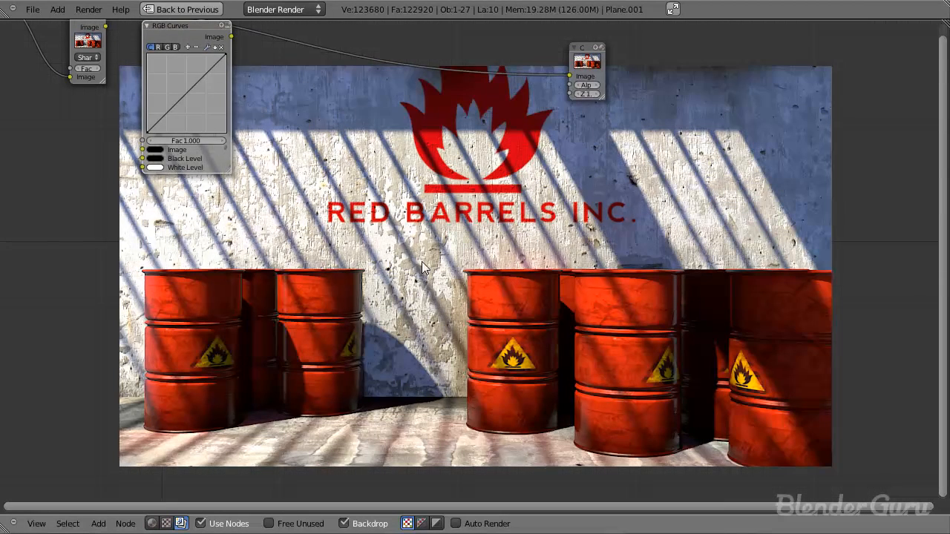
{"action": "key", "text": "Home"}
{"action": "left_click_drag", "start_coordinate": [269, 131], "coordinate": [312, 288]}
{"action": "middle_click_drag", "start_coordinate": [352, 230], "coordinate": [235, 212]}
{"action": "key", "text": "shift+a"}
{"action": "mouse_move", "coordinate": [244, 136]}
{"action": "left_click", "coordinate": [348, 153]}
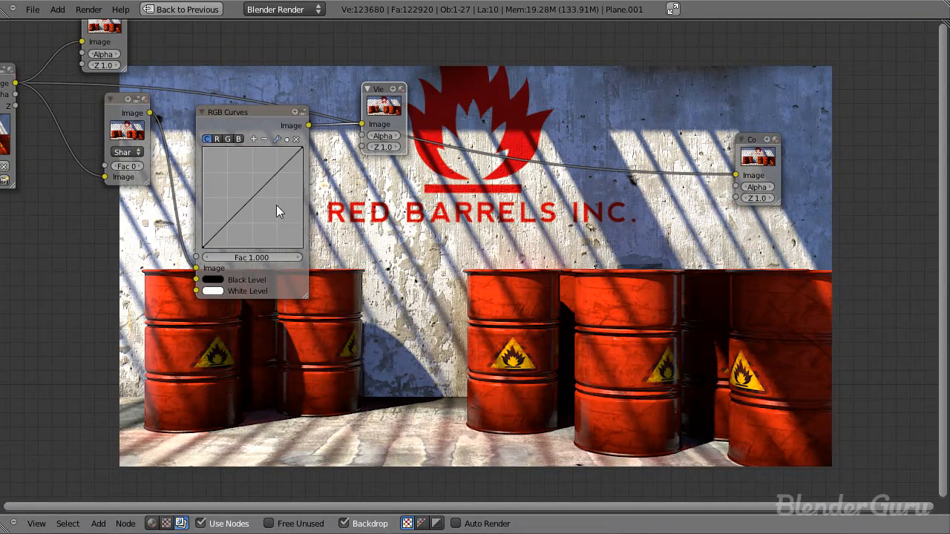
Step: Pull the middle of the RGB curve strongly down to isolate the highlights, and delete the Viewer node attached to it
{"action": "left_click_drag", "start_coordinate": [251, 201], "coordinate": [288, 231]}
{"action": "middle_click_drag", "start_coordinate": [492, 313], "coordinate": [328, 147]}
{"action": "scroll", "coordinate": [439, 315], "scroll_direction": "down", "scroll_amount": 1}
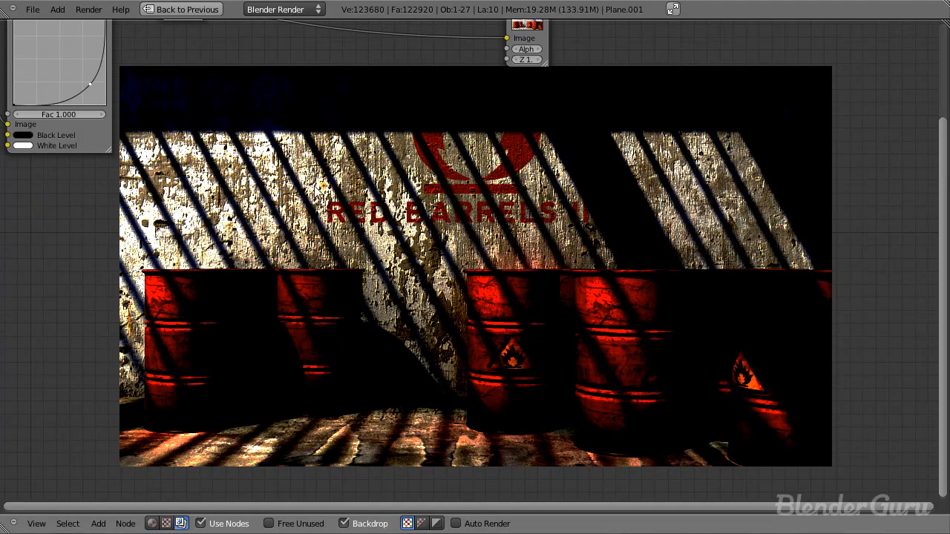
{"action": "middle_click_drag", "start_coordinate": [312, 185], "coordinate": [537, 308]}
{"action": "scroll", "coordinate": [536, 307], "scroll_direction": "down", "scroll_amount": 1}
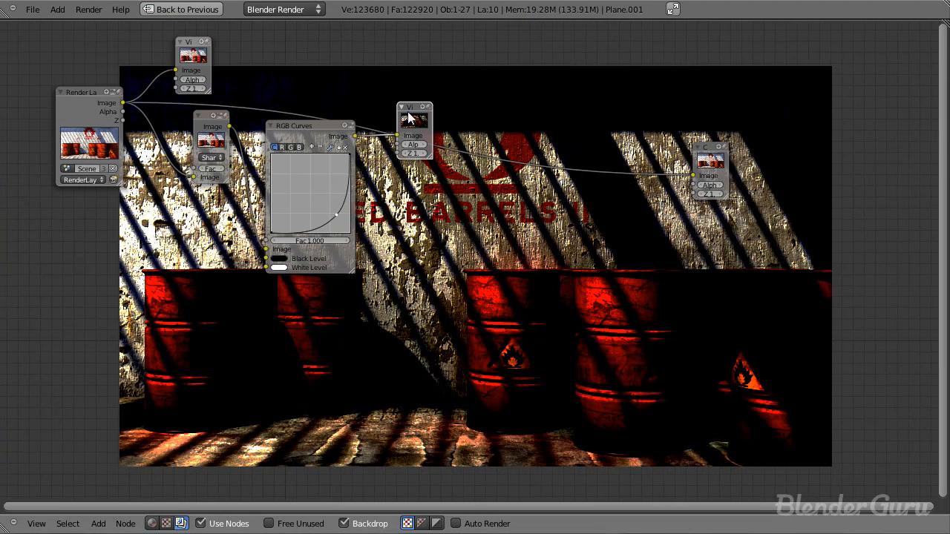
{"action": "key", "text": "x"}
Step: Add a Blur node fed by the RGB Curves image and set its type to Fast Gaussian
{"action": "left_click_drag", "start_coordinate": [314, 133], "coordinate": [274, 196]}
{"action": "key", "text": "shift+a"}
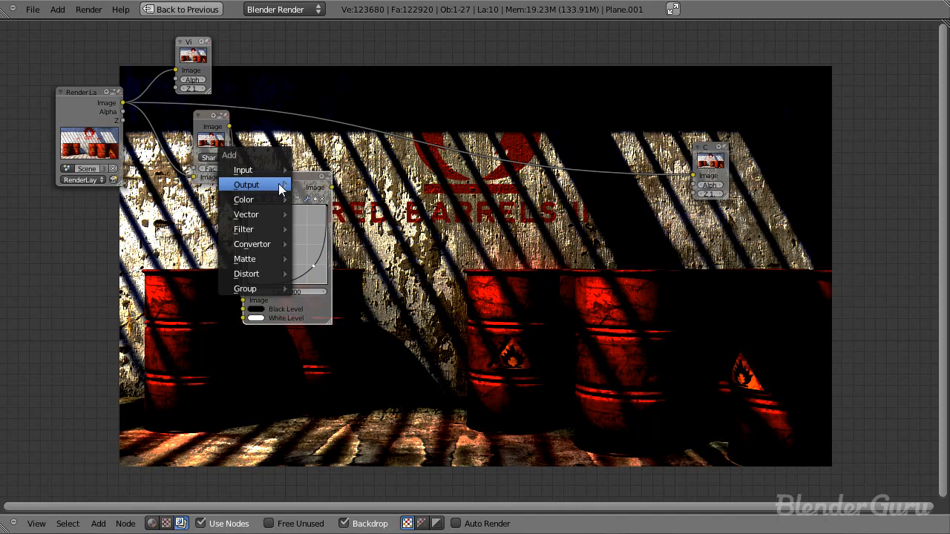
{"action": "mouse_move", "coordinate": [246, 230]}
{"action": "left_click", "coordinate": [404, 182]}
{"action": "scroll", "coordinate": [390, 194], "scroll_direction": "up", "scroll_amount": 3}
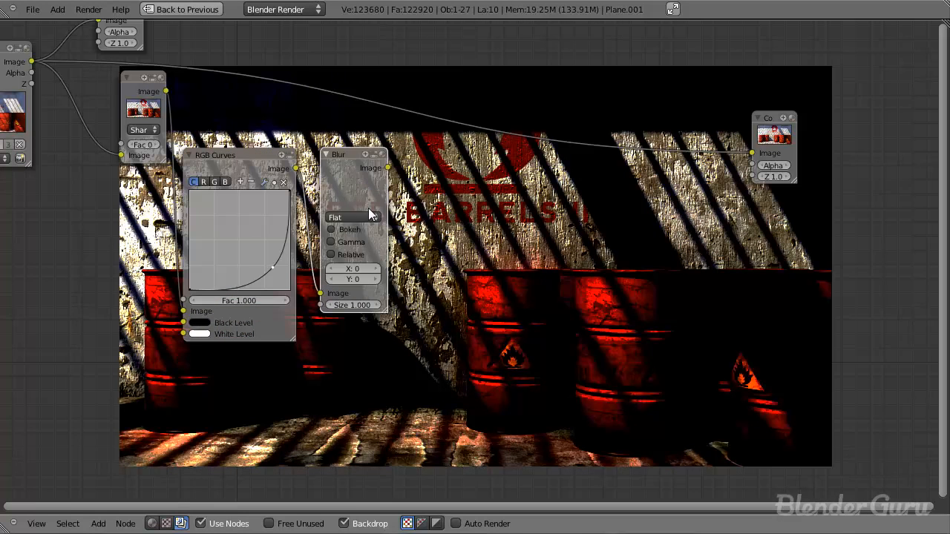
{"action": "left_click", "coordinate": [365, 218]}
{"action": "left_click", "coordinate": [368, 149]}
Step: Add a Viewer node fed by the Blur node and set the blur's X and Y to 50
{"action": "key", "text": "shift+a"}
{"action": "mouse_move", "coordinate": [360, 135]}
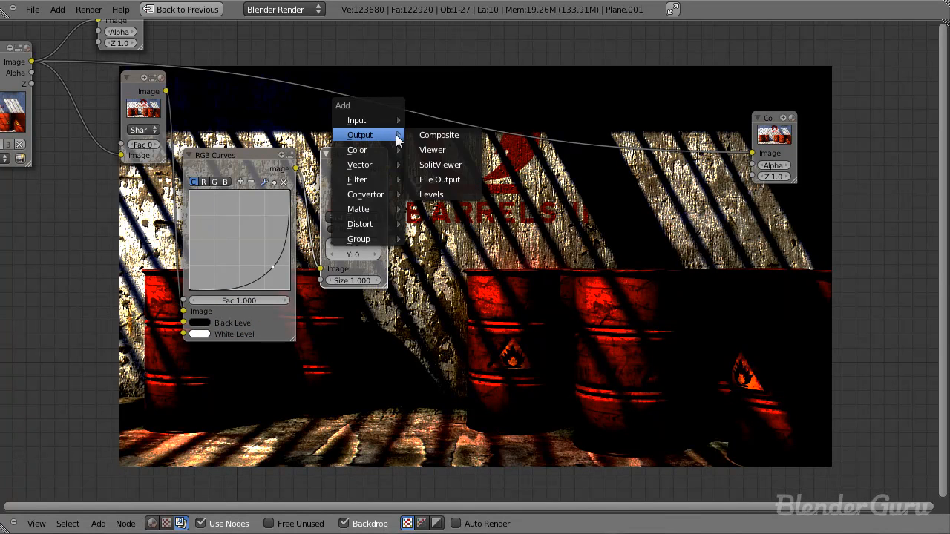
{"action": "left_click", "coordinate": [433, 148]}
{"action": "left_click", "coordinate": [468, 194]}
{"action": "left_click", "coordinate": [355, 241]}
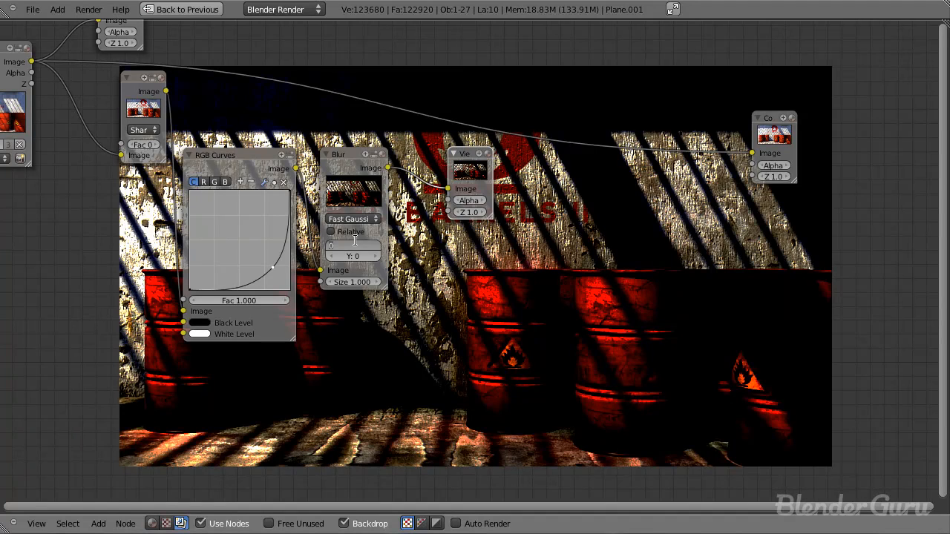
{"action": "type", "text": "50"}
{"action": "key", "text": "Tab"}
{"action": "type", "text": "50"}
{"action": "key", "text": "Return"}
Step: Inspect the blurred backdrop and delete the Viewer node attached to the Blur node
{"action": "middle_click_drag", "start_coordinate": [547, 286], "coordinate": [385, 207]}
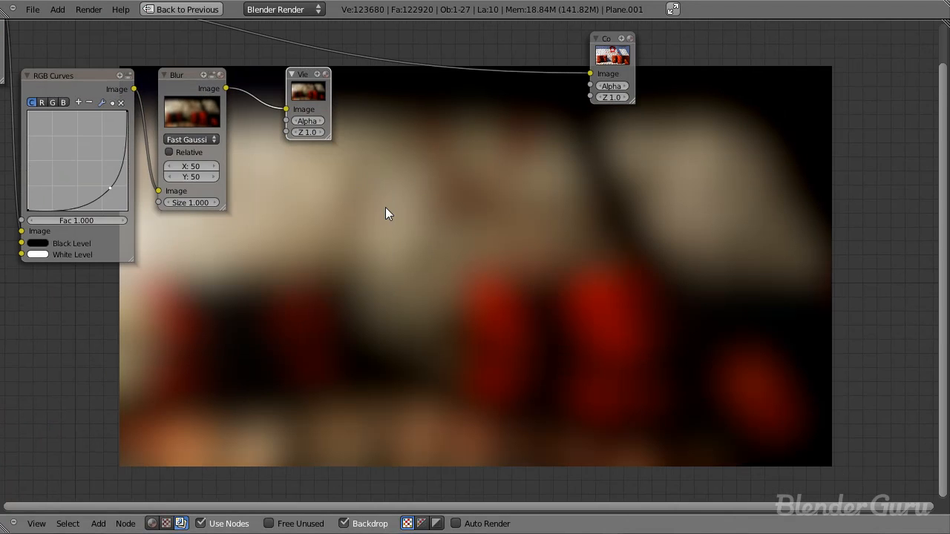
{"action": "middle_click_drag", "start_coordinate": [338, 131], "coordinate": [387, 214]}
{"action": "key", "text": "x"}
{"action": "scroll", "coordinate": [371, 195], "scroll_direction": "down", "scroll_amount": 1}
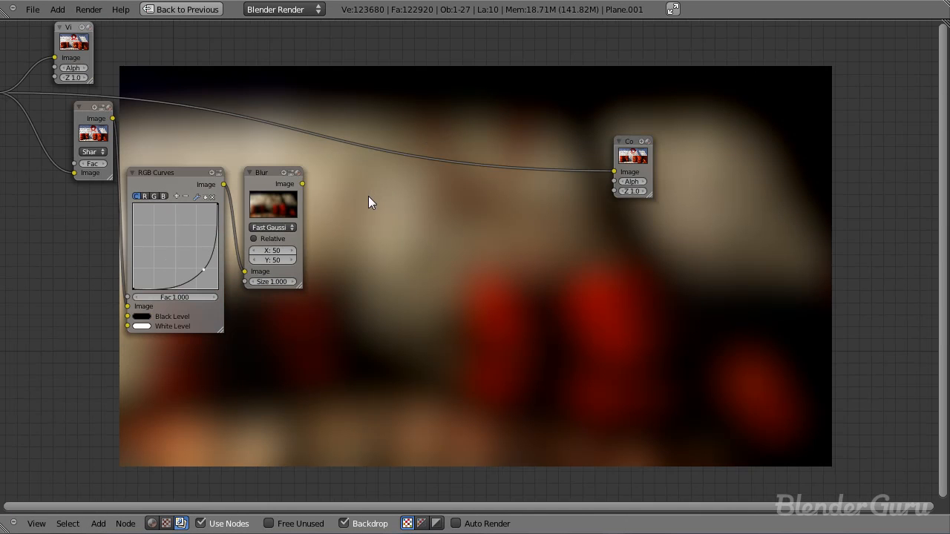
Step: Add a Mix node combining the sharpened image with the blurred image, and set its blend type to Screen
{"action": "key", "text": "shift+a"}
{"action": "left_click", "coordinate": [430, 213]}
{"action": "left_click", "coordinate": [327, 154]}
{"action": "left_click_drag", "start_coordinate": [356, 168], "coordinate": [302, 184]}
{"action": "left_click_drag", "start_coordinate": [111, 118], "coordinate": [355, 159]}
{"action": "left_click", "coordinate": [369, 139]}
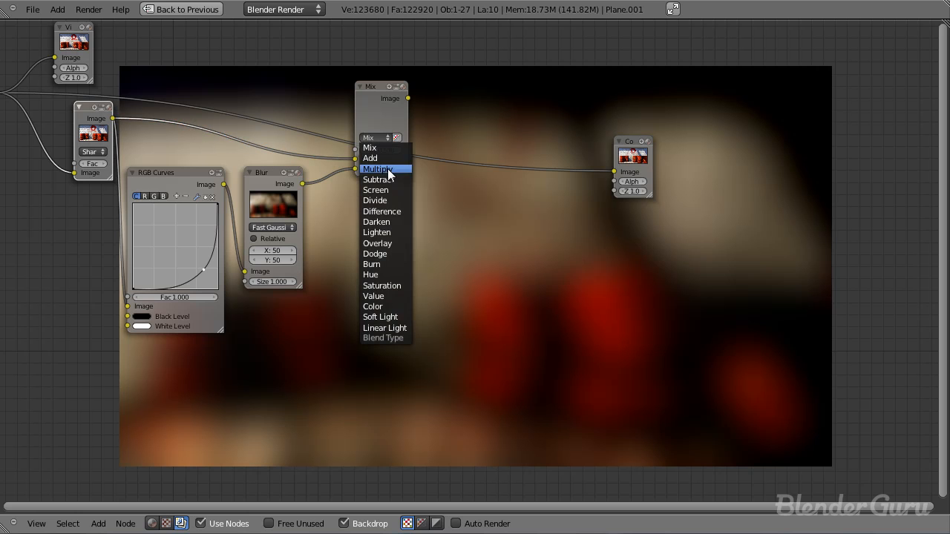
{"action": "left_click", "coordinate": [385, 192]}
Step: Add a Viewer node fed by the Screen node's image to preview the glow
{"action": "key", "text": "shift+a"}
{"action": "mouse_move", "coordinate": [423, 108]}
{"action": "left_click", "coordinate": [463, 125]}
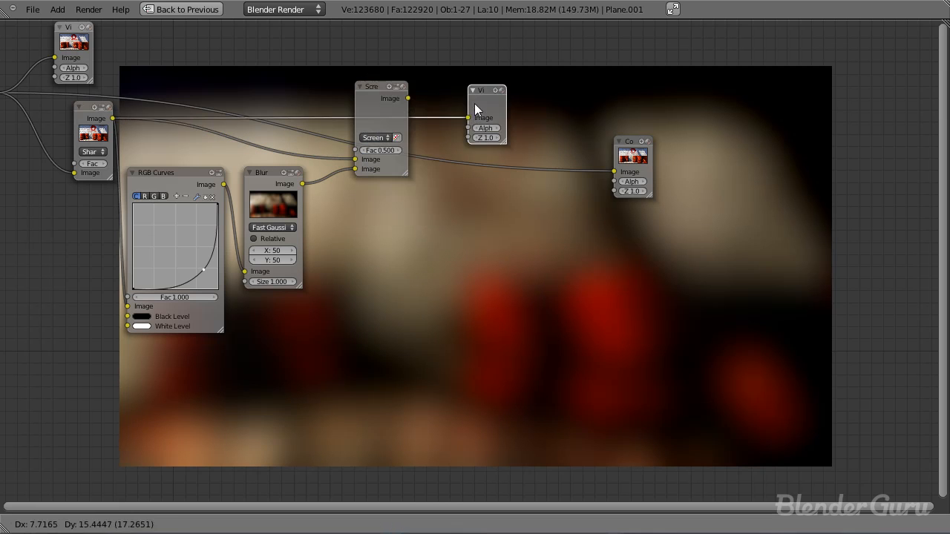
{"action": "left_click_drag", "start_coordinate": [408, 98], "coordinate": [474, 99]}
{"action": "middle_click_drag", "start_coordinate": [655, 390], "coordinate": [427, 276]}
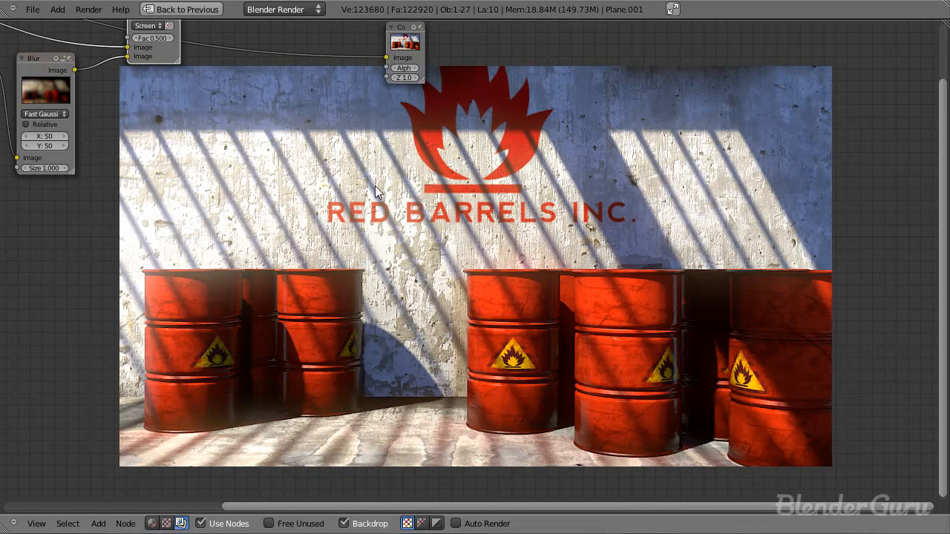
Step: Set the Blur node's X and Y to 30
{"action": "middle_click_drag", "start_coordinate": [178, 211], "coordinate": [419, 264]}
{"action": "scroll", "coordinate": [419, 264], "scroll_direction": "up", "scroll_amount": 2}
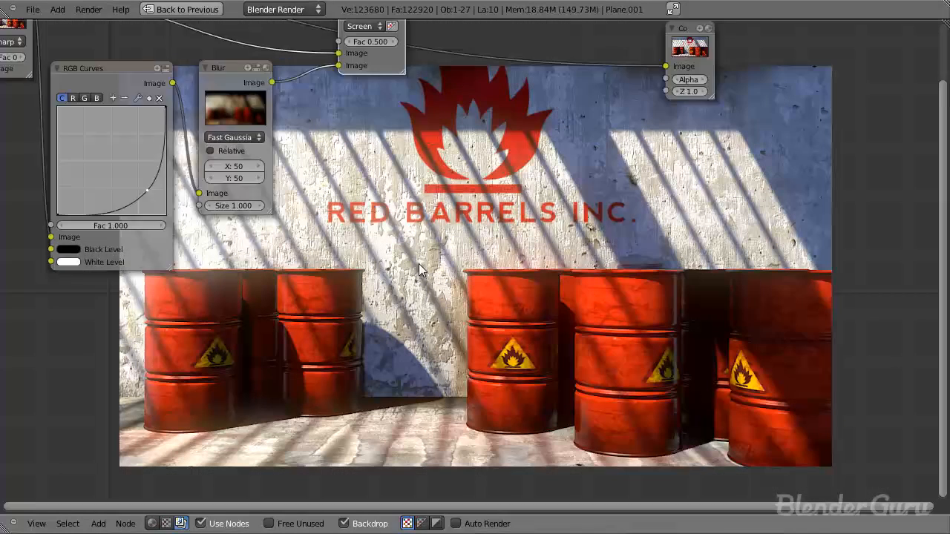
{"action": "left_click", "coordinate": [169, 128]}
{"action": "type", "text": "30"}
{"action": "key", "text": "Tab"}
{"action": "type", "text": "30"}
{"action": "key", "text": "Return"}
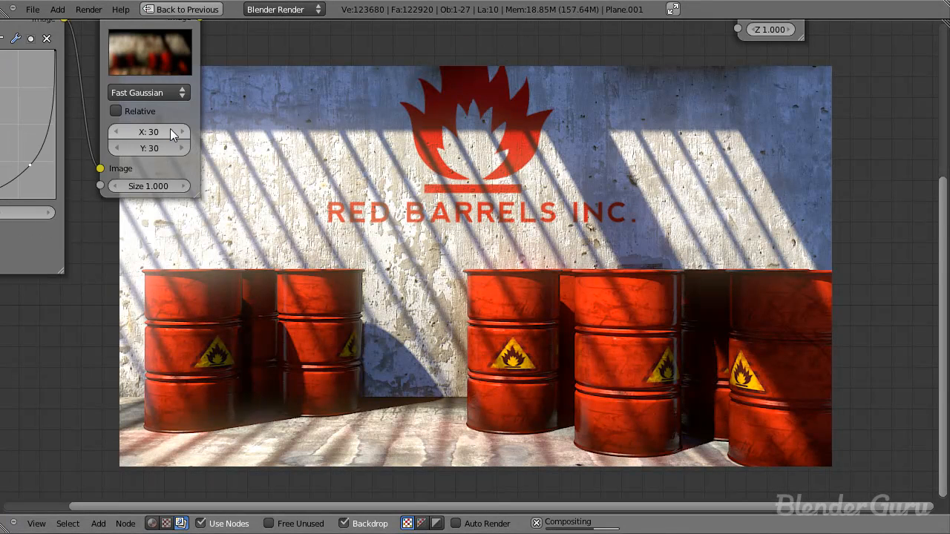
Step: Set the Screen node's factor to 0.2 and check the glow in the backdrop
{"action": "middle_click_drag", "start_coordinate": [375, 196], "coordinate": [293, 240]}
{"action": "middle_click_drag", "start_coordinate": [280, 131], "coordinate": [531, 243]}
{"action": "scroll", "coordinate": [532, 243], "scroll_direction": "up", "scroll_amount": 1}
{"action": "left_click", "coordinate": [477, 90]}
{"action": "left_click", "coordinate": [478, 91]}
{"action": "middle_click_drag", "start_coordinate": [609, 168], "coordinate": [256, 75]}
{"action": "middle_click_drag", "start_coordinate": [219, 151], "coordinate": [316, 280]}
{"action": "left_click", "coordinate": [227, 124]}
{"action": "middle_click_drag", "start_coordinate": [549, 293], "coordinate": [378, 205]}
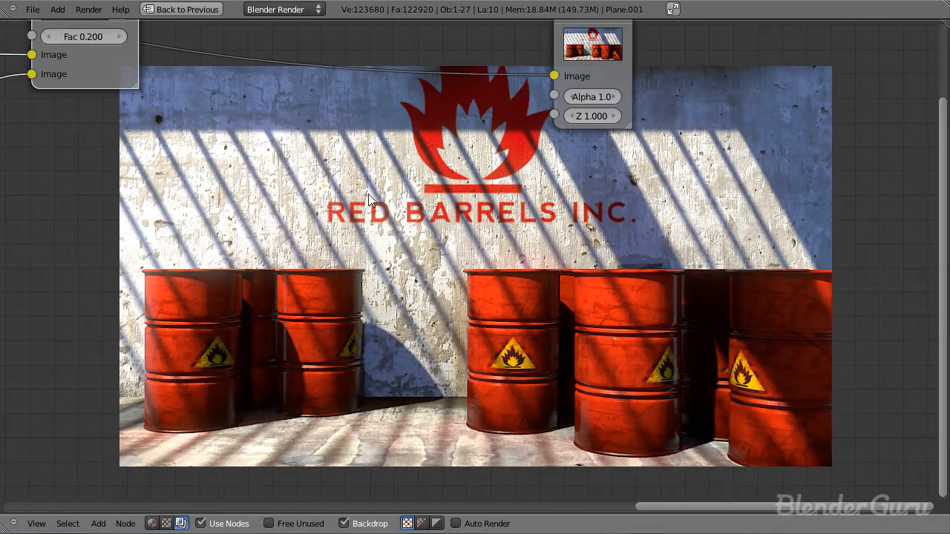
{"action": "scroll", "coordinate": [379, 207], "scroll_direction": "down", "scroll_amount": 3}
{"action": "scroll", "coordinate": [378, 207], "scroll_direction": "down", "scroll_amount": 2}
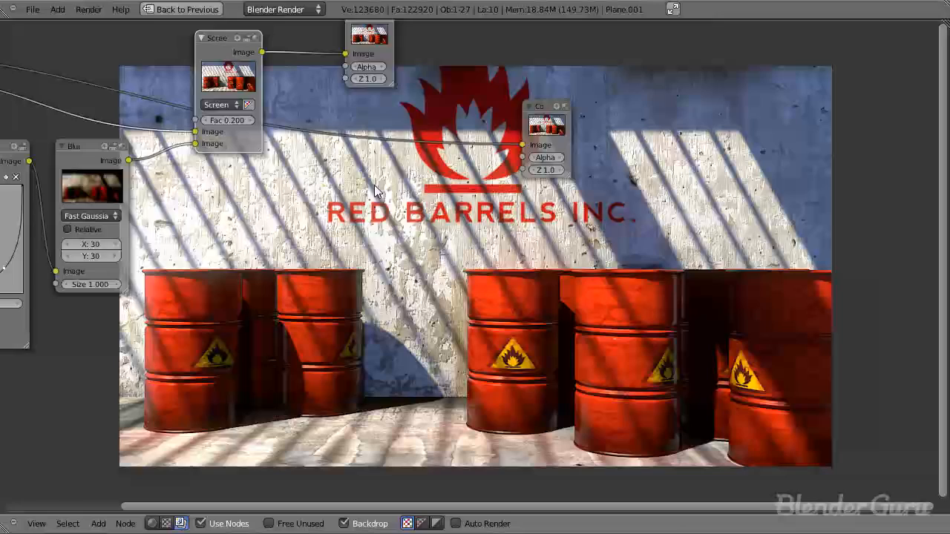
{"action": "scroll", "coordinate": [405, 69], "scroll_direction": "down", "scroll_amount": 4}
Step: Delete the Viewer node attached to the Screen node and move the Composite node farther from the other nodes
{"action": "left_click", "coordinate": [406, 98]}
{"action": "left_click_drag", "start_coordinate": [513, 163], "coordinate": [620, 98]}
{"action": "left_click_drag", "start_coordinate": [404, 95], "coordinate": [421, 97]}
{"action": "key", "text": "ctrl+x"}
{"action": "left_click", "coordinate": [298, 120]}
{"action": "left_click_drag", "start_coordinate": [637, 95], "coordinate": [592, 59]}
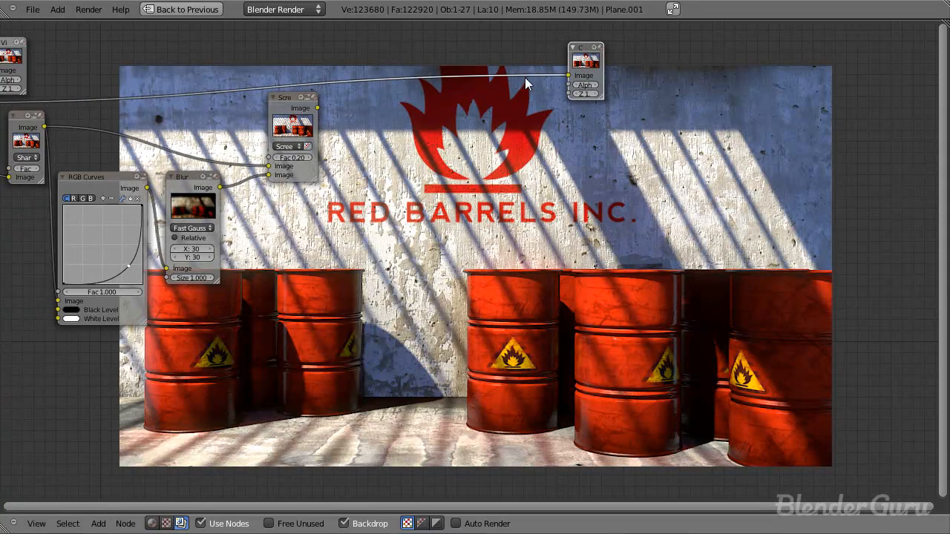
Step: Add a Lens Distortion node fed by the Screen node's image
{"action": "left_click", "coordinate": [305, 126]}
{"action": "scroll", "coordinate": [498, 164], "scroll_direction": "up", "scroll_amount": 1}
{"action": "scroll", "coordinate": [496, 164], "scroll_direction": "down", "scroll_amount": 2}
{"action": "middle_click_drag", "start_coordinate": [434, 157], "coordinate": [466, 204]}
{"action": "key", "text": "shift+a"}
{"action": "mouse_move", "coordinate": [405, 265]}
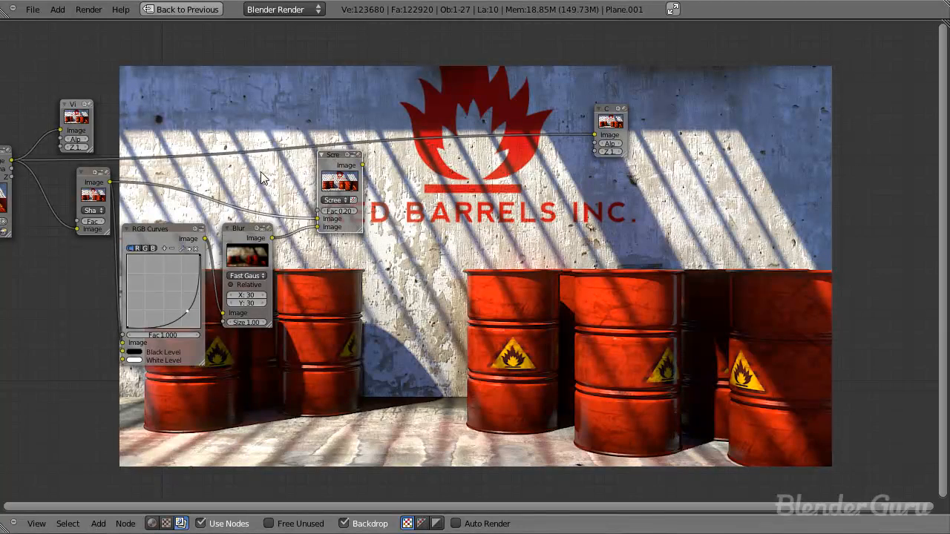
{"action": "scroll", "coordinate": [424, 216], "scroll_direction": "up", "scroll_amount": 2}
{"action": "key", "text": "shift+a"}
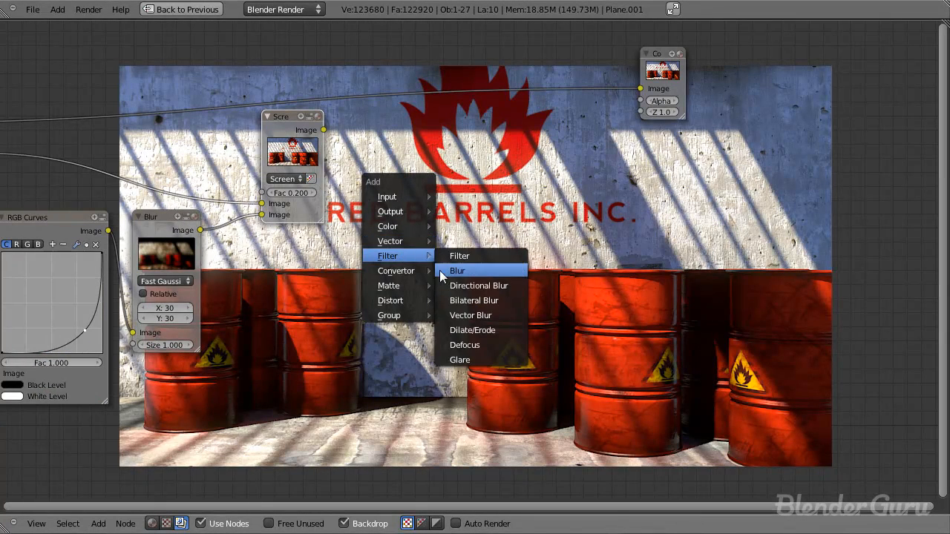
{"action": "mouse_move", "coordinate": [405, 300]}
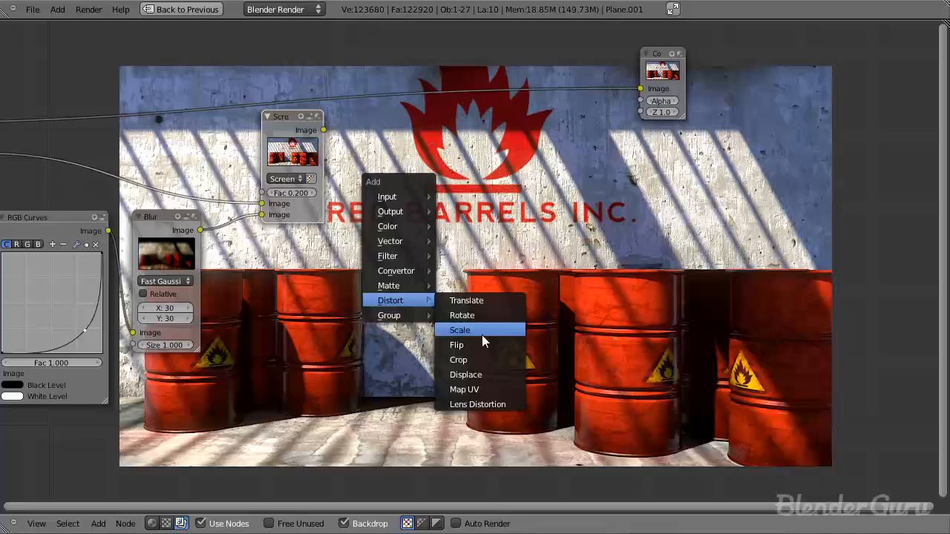
{"action": "left_click", "coordinate": [475, 404]}
{"action": "left_click", "coordinate": [380, 172]}
Step: Add a Viewer node on the Lens Distortion output and set Distort to 1
{"action": "key", "text": "shift+a"}
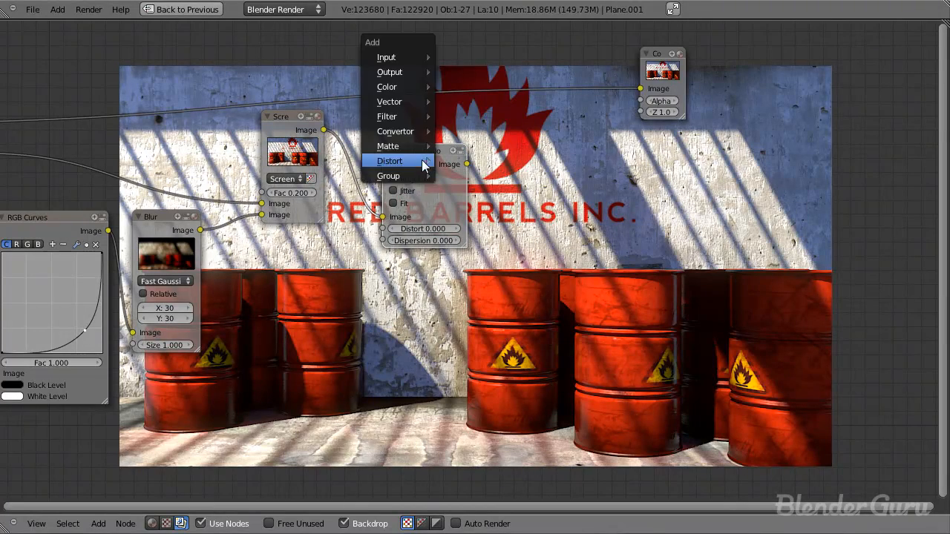
{"action": "mouse_move", "coordinate": [415, 72]}
{"action": "left_click", "coordinate": [464, 88]}
{"action": "left_click", "coordinate": [526, 166]}
{"action": "left_click_drag", "start_coordinate": [433, 229], "coordinate": [626, 229]}
{"action": "middle_click_drag", "start_coordinate": [539, 231], "coordinate": [363, 225]}
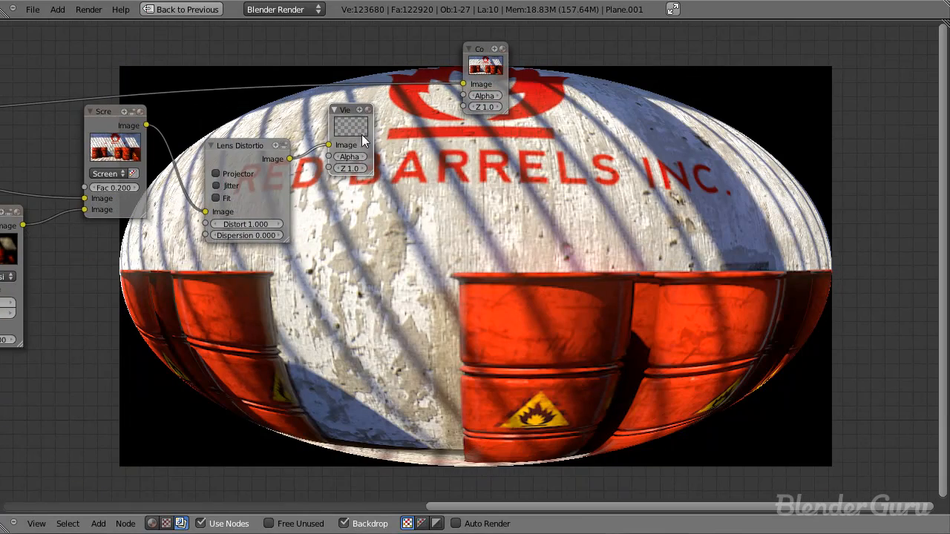
Step: Replace the Viewer with a Math node fed by the Lens Distortion image and set its operation to Greater Than
{"action": "key", "text": "shift+a"}
{"action": "mouse_move", "coordinate": [348, 233]}
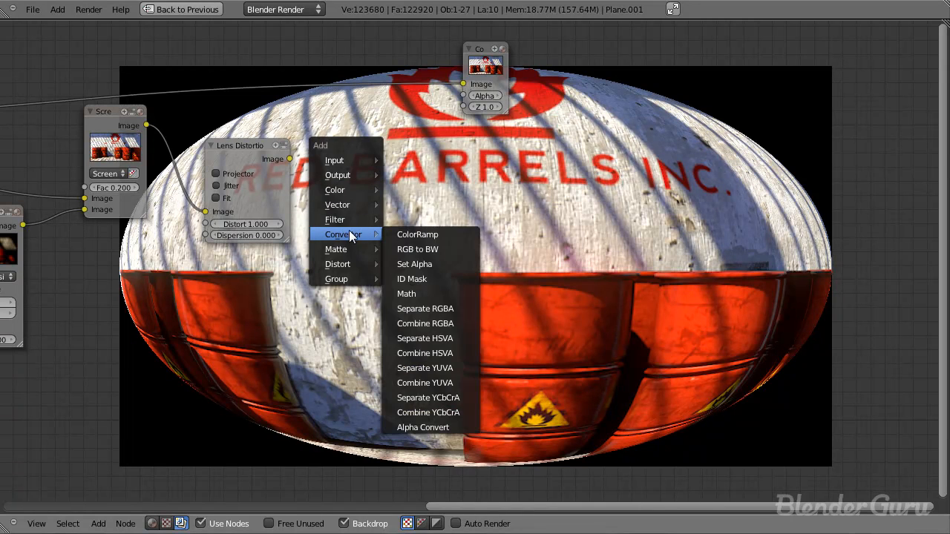
{"action": "left_click", "coordinate": [429, 295]}
{"action": "left_click_drag", "start_coordinate": [290, 159], "coordinate": [333, 194]}
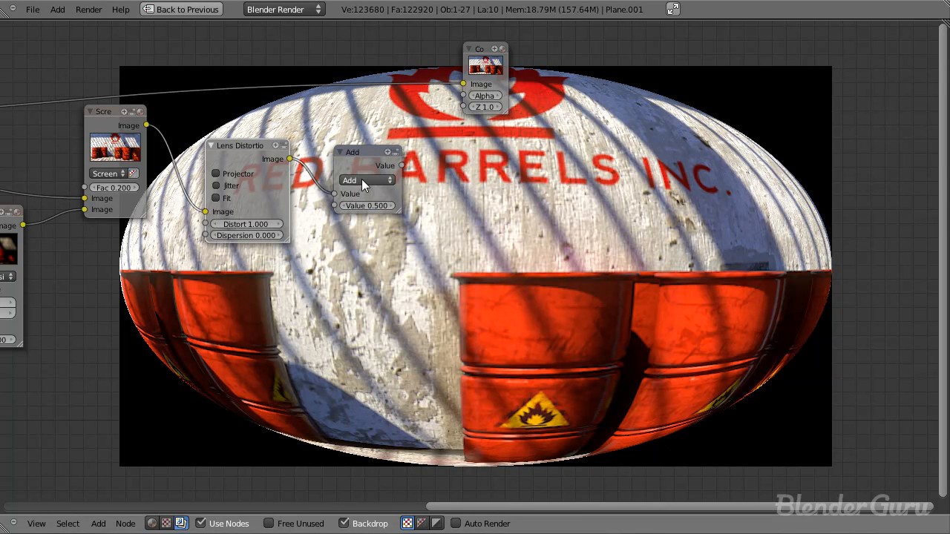
{"action": "left_click", "coordinate": [361, 178]}
{"action": "left_click", "coordinate": [386, 389]}
Step: Add a Viewer node fed by the Greater Than node's value
{"action": "key", "text": "shift+a"}
{"action": "mouse_move", "coordinate": [415, 188]}
{"action": "left_click", "coordinate": [464, 206]}
{"action": "left_click", "coordinate": [456, 139]}
{"action": "left_click_drag", "start_coordinate": [401, 166], "coordinate": [445, 163]}
Step: Set the Greater Than node's threshold value to 0 and inspect the resulting oval mask
{"action": "left_click", "coordinate": [370, 207]}
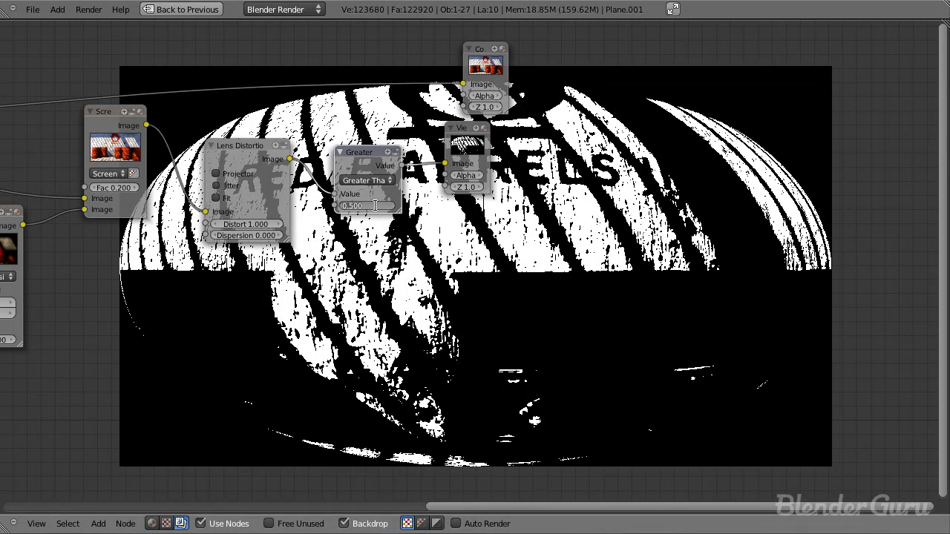
{"action": "type", "text": "0"}
{"action": "key", "text": "Return"}
{"action": "middle_click_drag", "start_coordinate": [464, 261], "coordinate": [198, 171]}
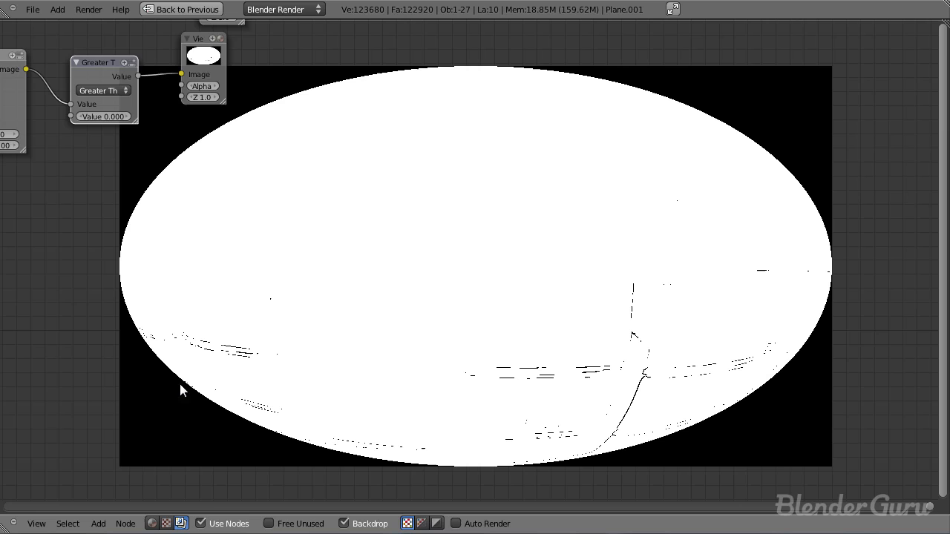
Step: Delete the Viewer node attached to the Greater Than node and move the Composite node farther along
{"action": "middle_click_drag", "start_coordinate": [257, 139], "coordinate": [340, 248]}
{"action": "left_click", "coordinate": [300, 167]}
{"action": "key", "text": "x"}
{"action": "left_click_drag", "start_coordinate": [315, 84], "coordinate": [561, 80]}
Step: Add a Blur node fed by the Greater Than node's value and set its type to Fast Gaussian
{"action": "key", "text": "shift+a"}
{"action": "mouse_move", "coordinate": [392, 174]}
{"action": "mouse_move", "coordinate": [393, 218]}
{"action": "left_click", "coordinate": [445, 232]}
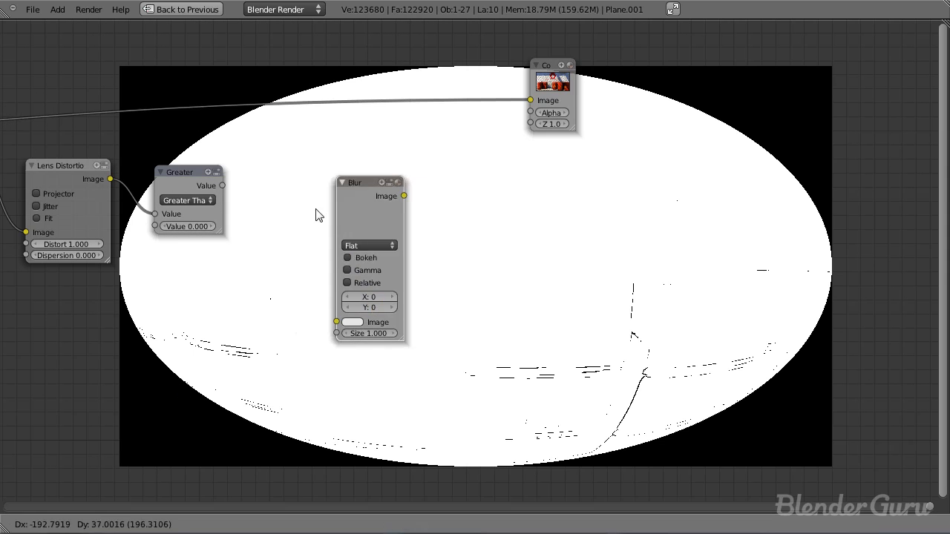
{"action": "left_click", "coordinate": [279, 206]}
{"action": "left_click_drag", "start_coordinate": [222, 186], "coordinate": [297, 312]}
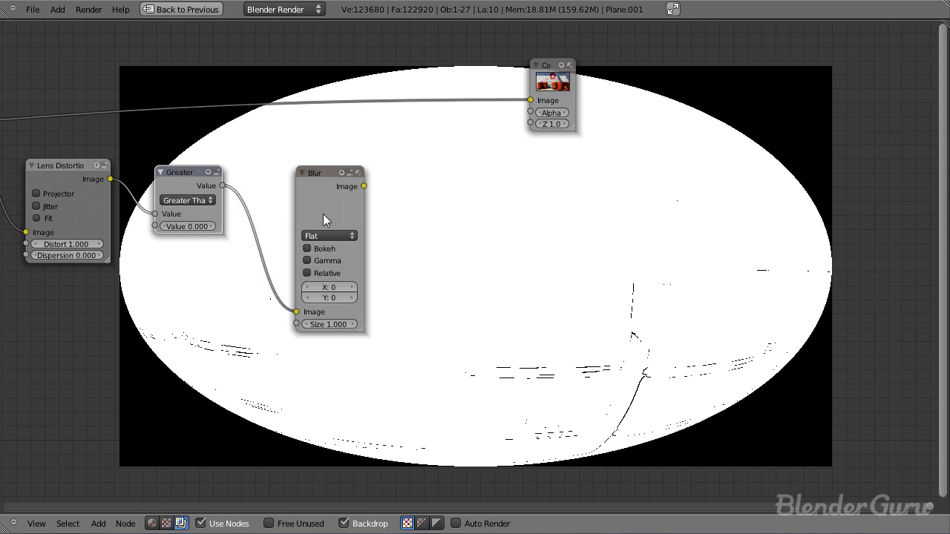
{"action": "left_click_drag", "start_coordinate": [324, 230], "coordinate": [282, 229]}
{"action": "left_click", "coordinate": [282, 234]}
{"action": "left_click", "coordinate": [304, 159]}
Step: Add a Viewer node fed by the mask's Blur node
{"action": "key", "text": "shift+a"}
{"action": "mouse_move", "coordinate": [276, 111]}
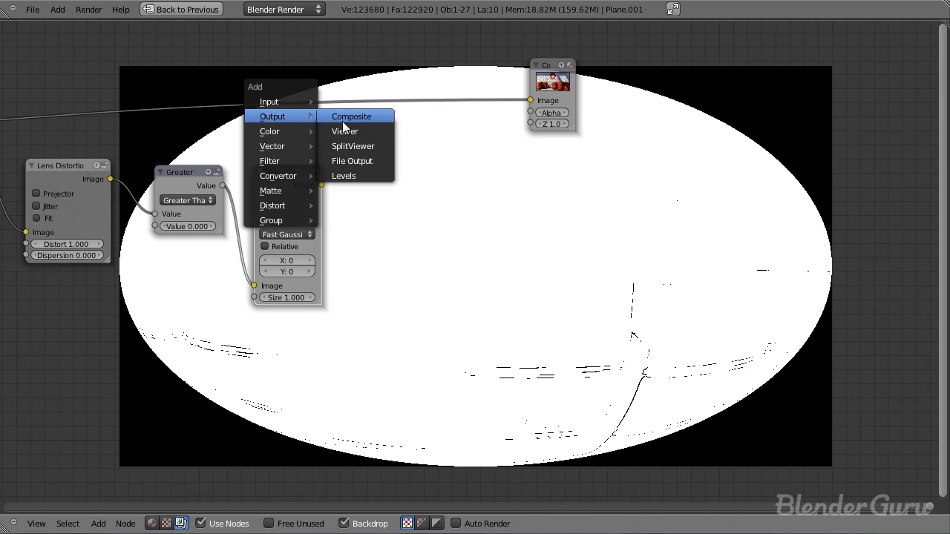
{"action": "left_click", "coordinate": [343, 127]}
{"action": "left_click", "coordinate": [378, 202]}
{"action": "left_click", "coordinate": [286, 238]}
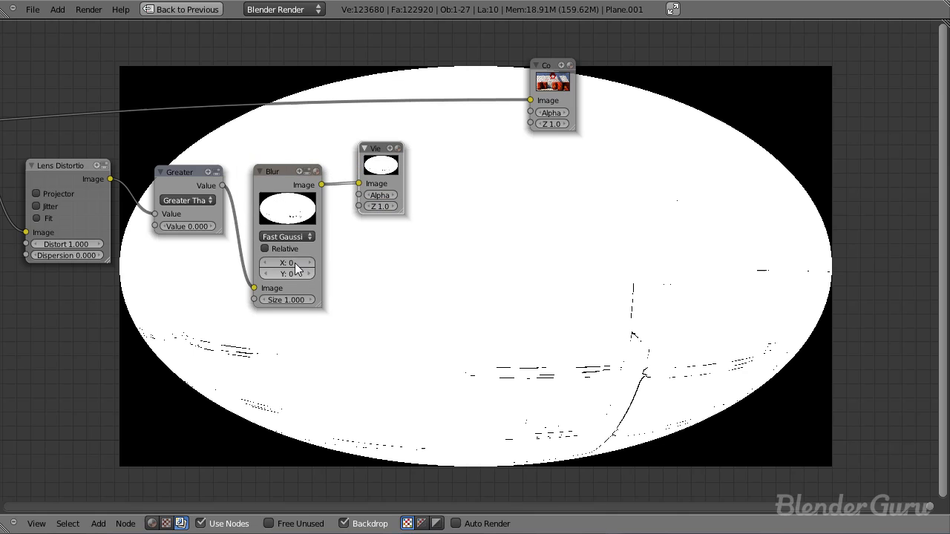
Step: Make the mask's Blur node size relative and set it to X 15% and Y 5%
{"action": "left_click", "coordinate": [300, 249]}
{"action": "left_click", "coordinate": [307, 289]}
{"action": "type", "text": "1"}
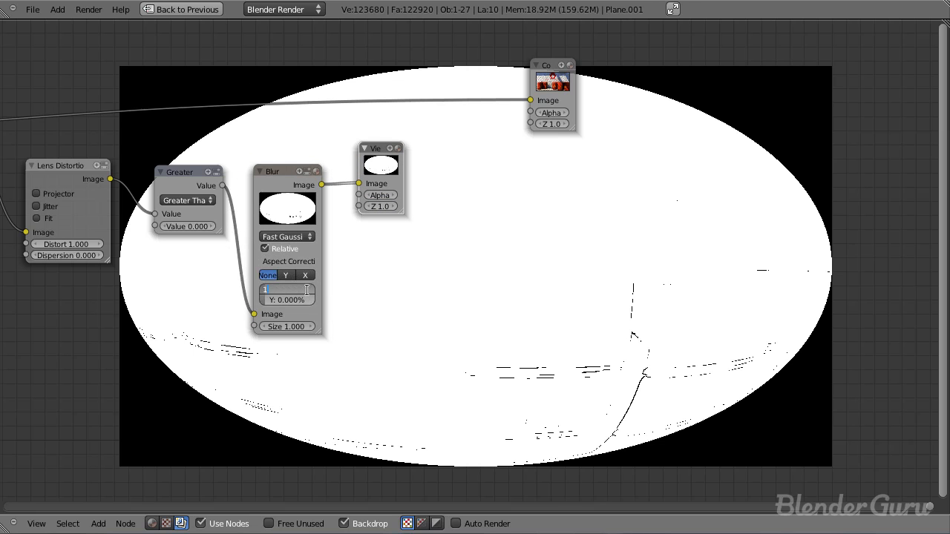
{"action": "type", "text": "5"}
{"action": "key", "text": "Tab"}
{"action": "type", "text": "10"}
{"action": "key", "text": "Return"}
{"action": "mouse_move", "coordinate": [433, 291]}
{"action": "middle_mouse_down"}
{"action": "mouse_move", "coordinate": [323, 208]}
{"action": "mouse_move", "coordinate": [432, 277]}
{"action": "middle_mouse_up"}
{"action": "type", "text": "5"}
{"action": "key", "text": "Return"}
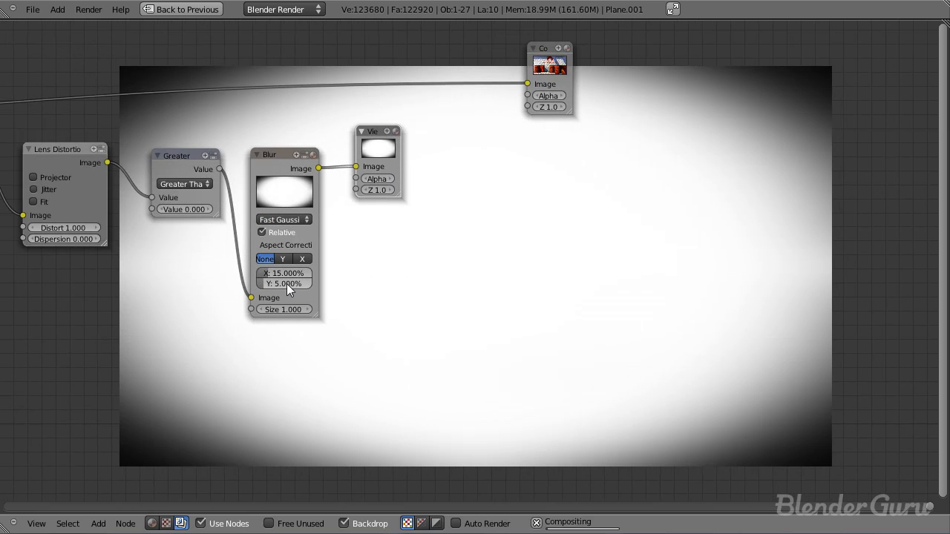
Step: Change the mask blur's relative size to X 20% and Y 10%
{"action": "middle_click_drag", "start_coordinate": [287, 283], "coordinate": [210, 260]}
{"action": "type", "text": "10"}
{"action": "key", "text": "Return"}
{"action": "left_click", "coordinate": [192, 256]}
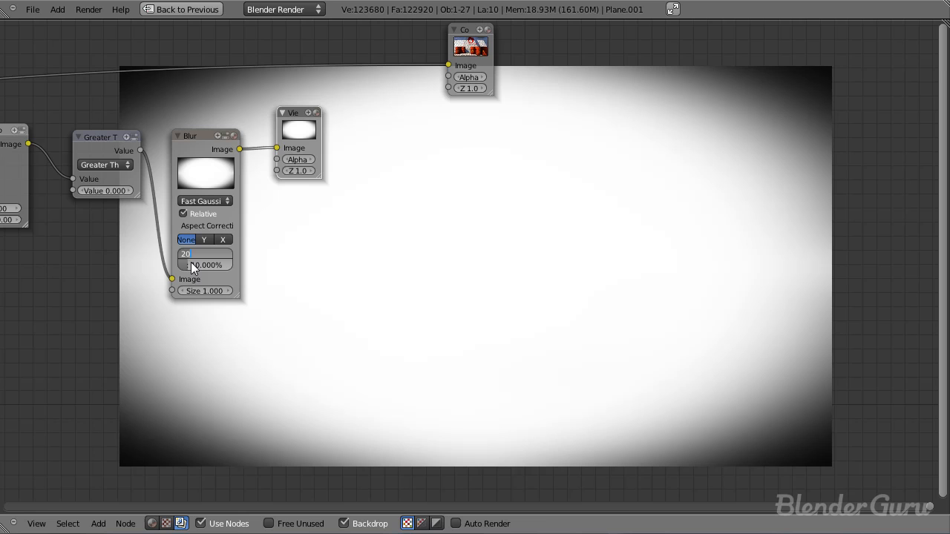
{"action": "type", "text": "20"}
{"action": "key", "text": "Return"}
{"action": "middle_click_drag", "start_coordinate": [456, 189], "coordinate": [462, 212]}
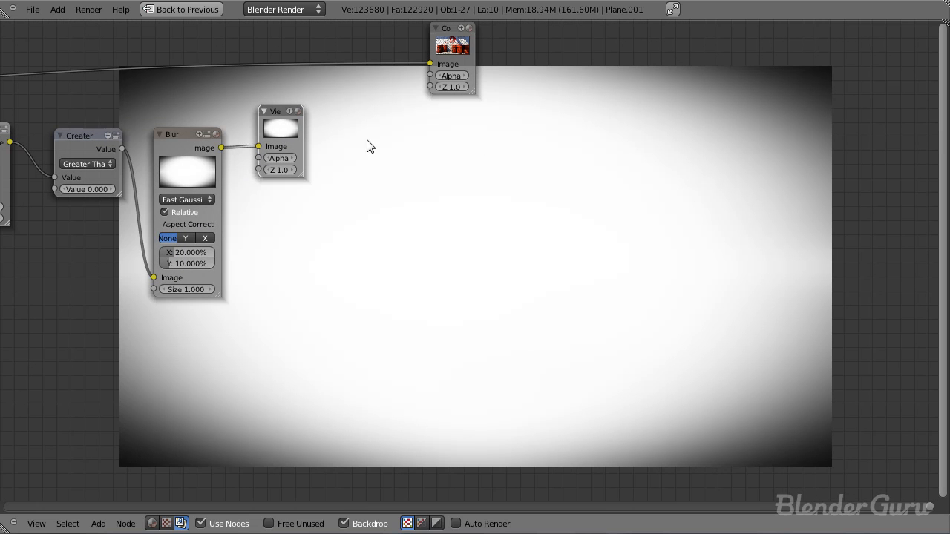
Step: Delete the Viewer node attached to the mask's Blur node
{"action": "middle_click_drag", "start_coordinate": [296, 190], "coordinate": [454, 205]}
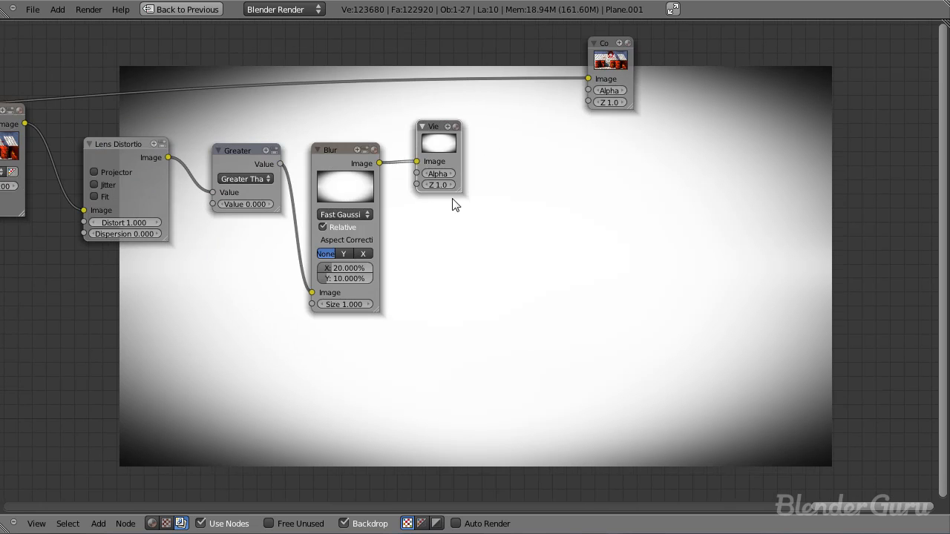
{"action": "scroll", "coordinate": [447, 147], "scroll_direction": "down", "scroll_amount": 2}
{"action": "middle_click_drag", "start_coordinate": [369, 195], "coordinate": [405, 271]}
{"action": "key", "text": "x"}
{"action": "middle_click_drag", "start_coordinate": [422, 382], "coordinate": [409, 372]}
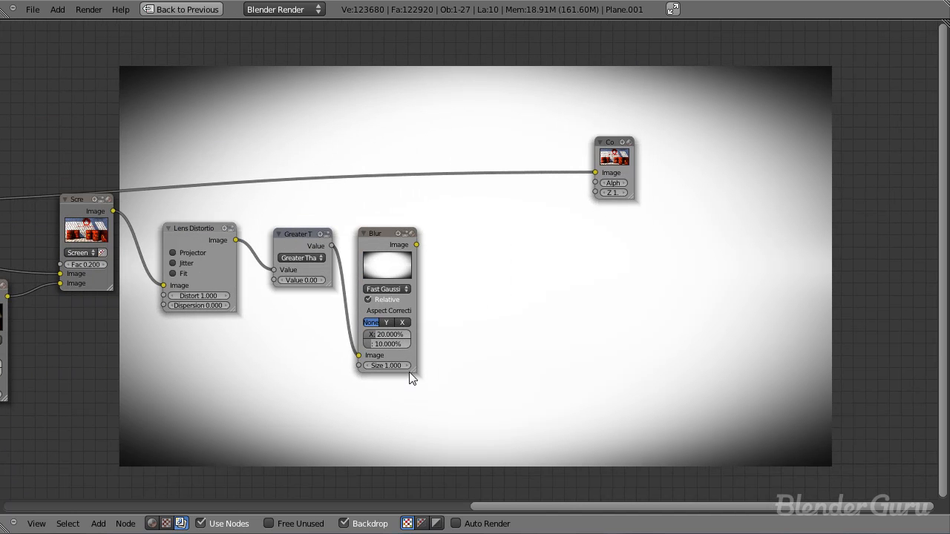
Step: Add a Mix node set to Multiply that combines the Screen node's image with the blurred oval mask
{"action": "key", "text": "shift+a"}
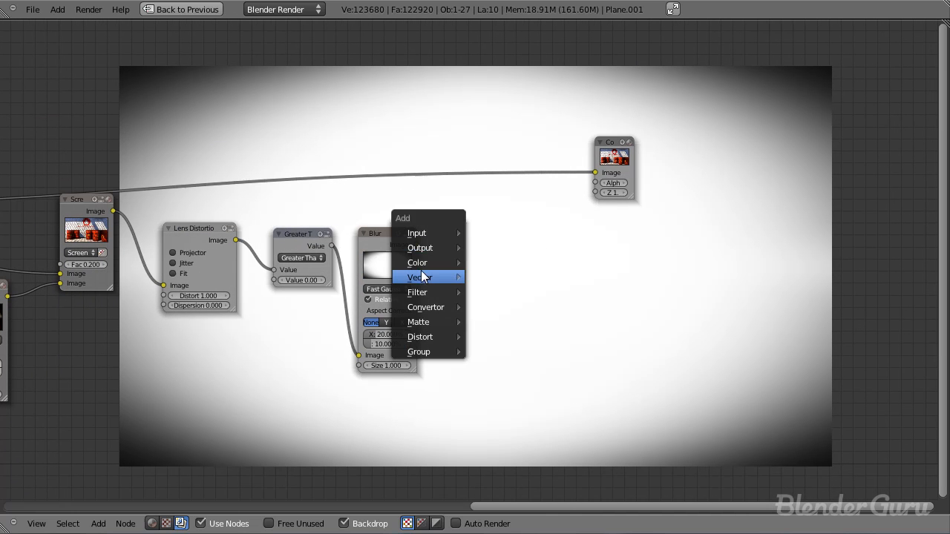
{"action": "mouse_move", "coordinate": [446, 260]}
{"action": "left_click", "coordinate": [496, 277]}
{"action": "left_click", "coordinate": [458, 174]}
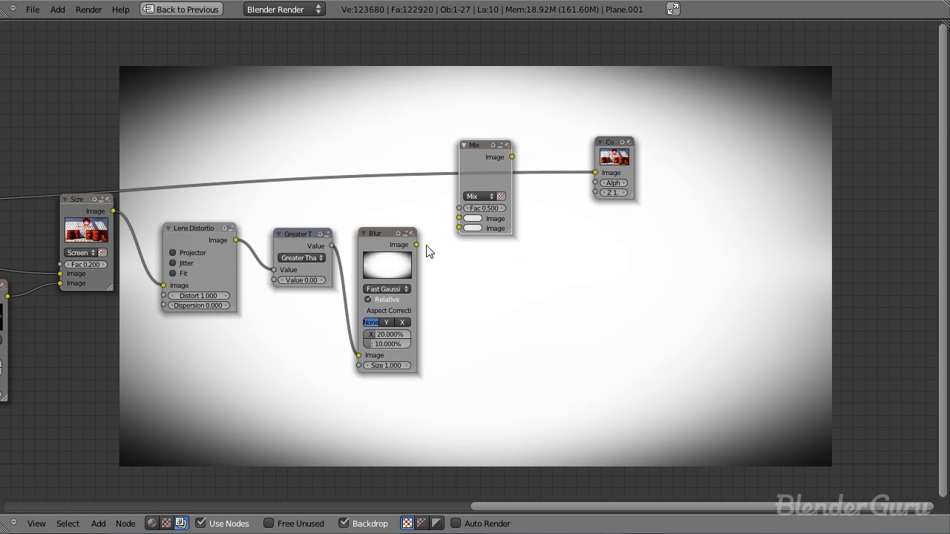
{"action": "left_click_drag", "start_coordinate": [417, 244], "coordinate": [460, 226]}
{"action": "left_click_drag", "start_coordinate": [113, 211], "coordinate": [460, 217]}
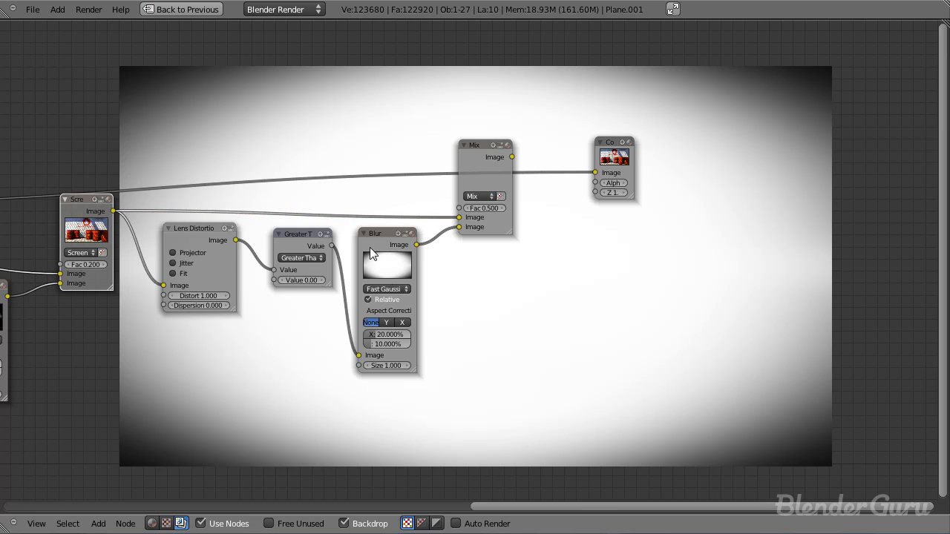
{"action": "left_click", "coordinate": [479, 196]}
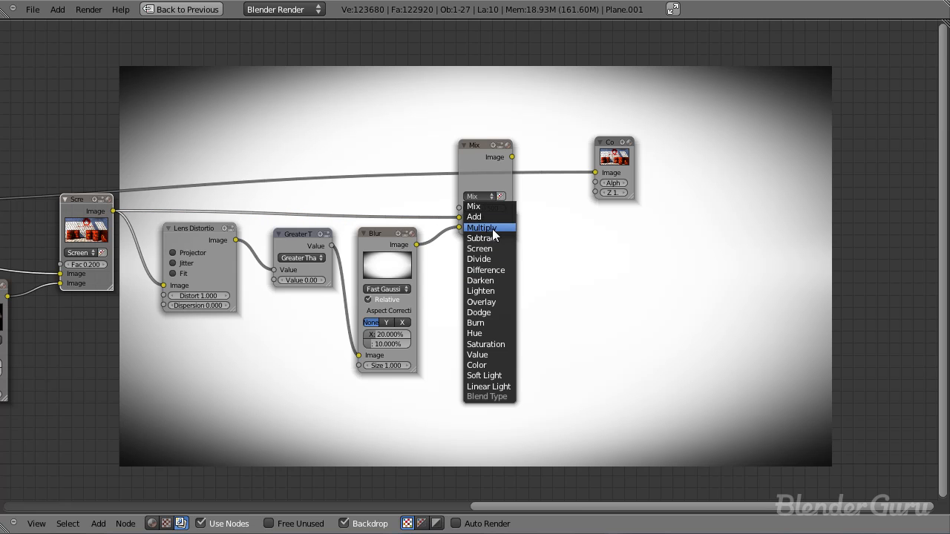
{"action": "left_click", "coordinate": [492, 228]}
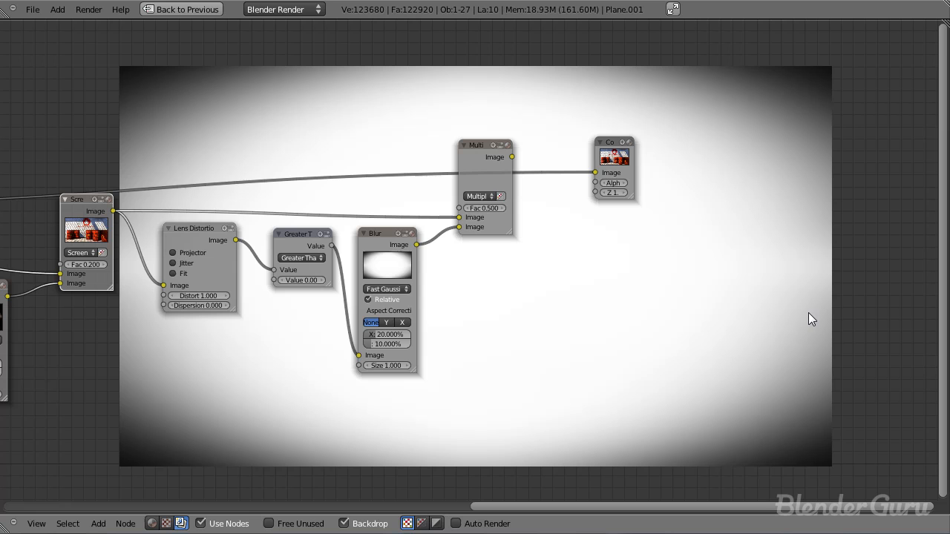
Step: Move the Composite node out of the way and add a Viewer node fed by the Multiply node
{"action": "left_click_drag", "start_coordinate": [614, 167], "coordinate": [680, 77]}
{"action": "key", "text": "shift+a"}
{"action": "mouse_move", "coordinate": [498, 152]}
{"action": "left_click", "coordinate": [572, 155]}
{"action": "left_click", "coordinate": [575, 166]}
{"action": "left_click_drag", "start_coordinate": [560, 178], "coordinate": [572, 182]}
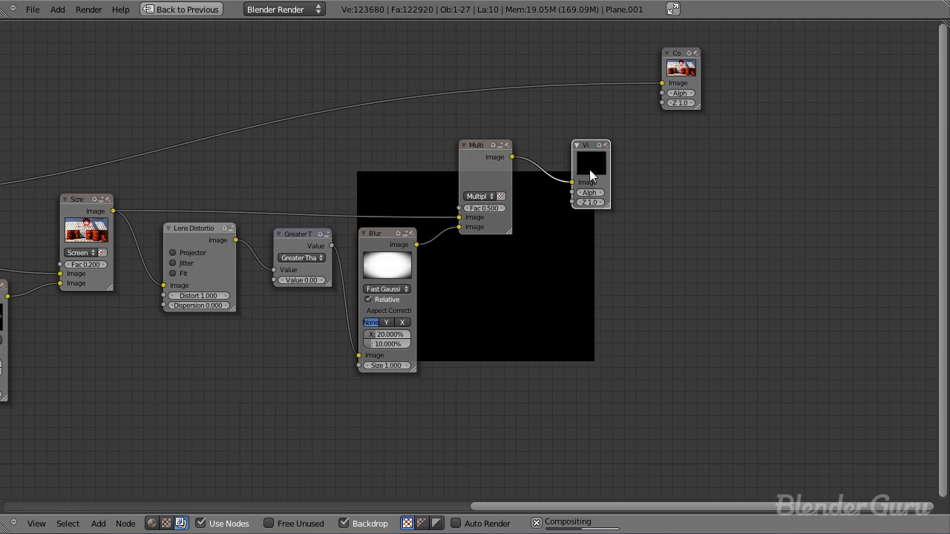
{"action": "middle_click_drag", "start_coordinate": [460, 282], "coordinate": [375, 232]}
Step: Try vignette strengths of 0.7 and 1.0 on the Multiply node, and settle on a factor of 0.8
{"action": "left_click_drag", "start_coordinate": [415, 161], "coordinate": [505, 161]}
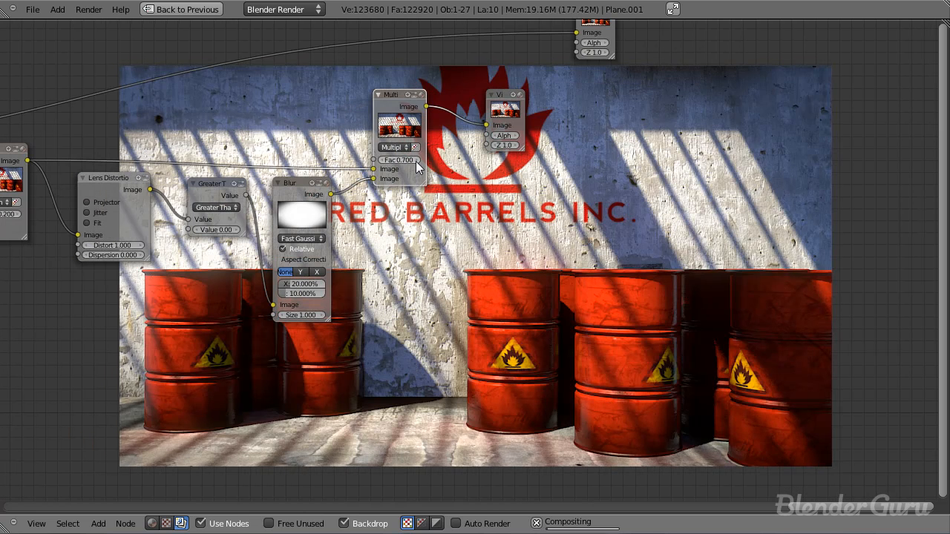
{"action": "middle_click_drag", "start_coordinate": [511, 206], "coordinate": [290, 102]}
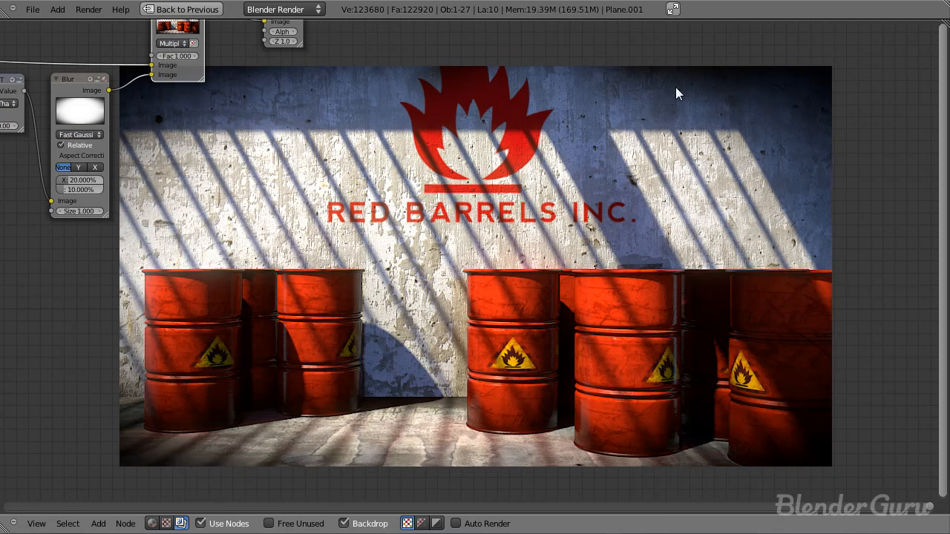
{"action": "middle_click_drag", "start_coordinate": [380, 140], "coordinate": [502, 316]}
{"action": "scroll", "coordinate": [503, 316], "scroll_direction": "up", "scroll_amount": 3}
{"action": "left_click", "coordinate": [218, 199]}
{"action": "left_click", "coordinate": [219, 199]}
{"action": "middle_click_drag", "start_coordinate": [417, 186], "coordinate": [382, 238]}
Step: Connect the Multiply node's image to the Composite node and move the output nodes farther along to make room
{"action": "left_click_drag", "start_coordinate": [353, 183], "coordinate": [529, 184]}
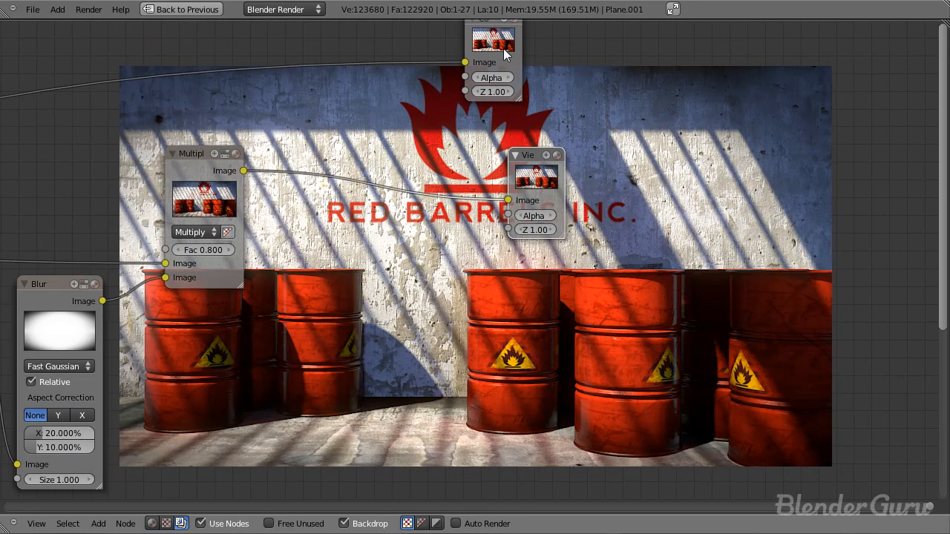
{"action": "left_click_drag", "start_coordinate": [504, 49], "coordinate": [538, 60]}
{"action": "left_click", "coordinate": [242, 174]}
{"action": "left_click_drag", "start_coordinate": [243, 171], "coordinate": [668, 41]}
{"action": "left_click_drag", "start_coordinate": [544, 185], "coordinate": [714, 171]}
Step: Insert a Color Balance node after the Multiply node and feed its image to both the Composite and Viewer nodes
{"action": "key", "text": "shift+a"}
{"action": "mouse_move", "coordinate": [435, 225]}
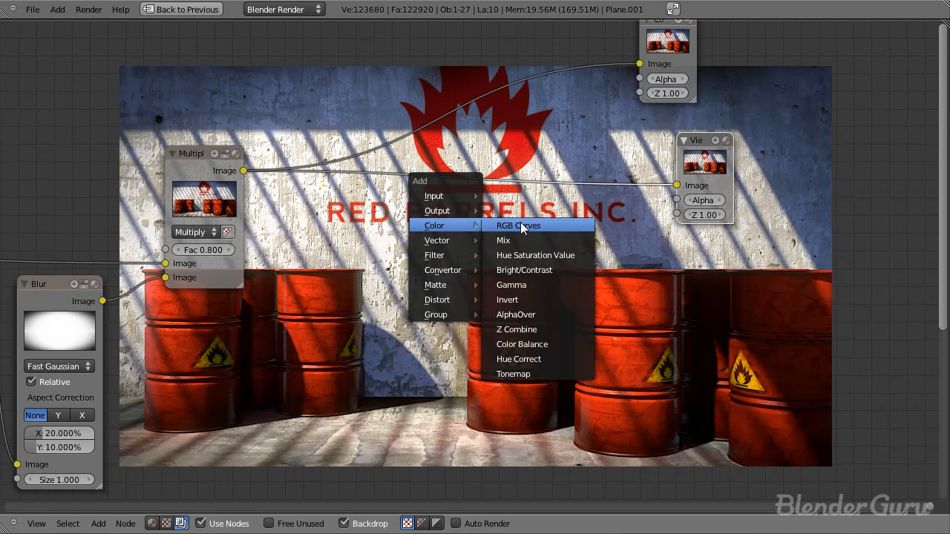
{"action": "left_click", "coordinate": [540, 343]}
{"action": "left_click", "coordinate": [542, 143]}
{"action": "left_click_drag", "start_coordinate": [574, 104], "coordinate": [640, 64]}
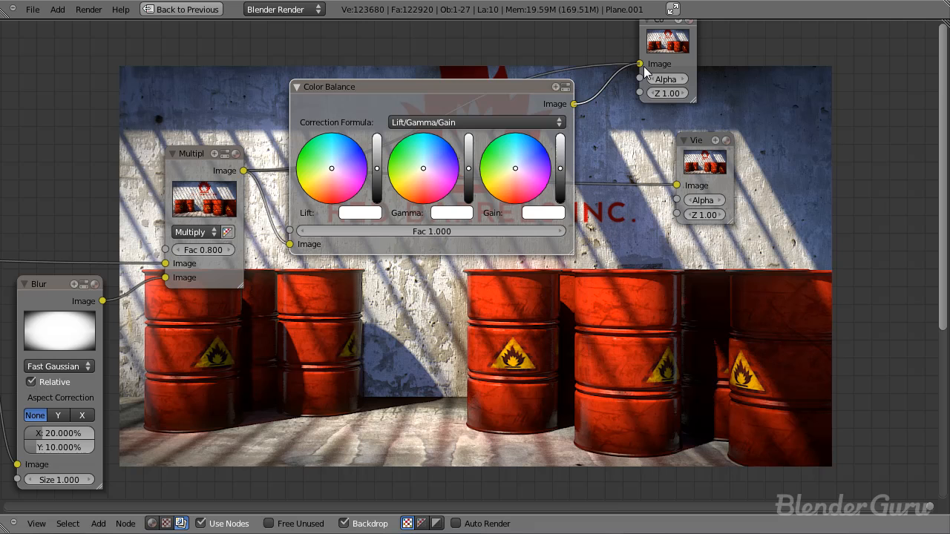
{"action": "left_click_drag", "start_coordinate": [574, 104], "coordinate": [674, 184]}
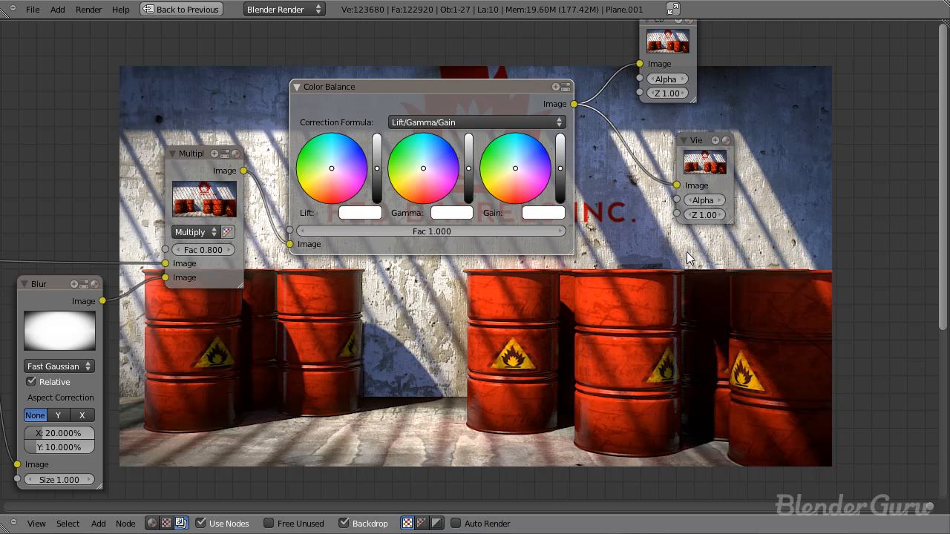
Step: Try tinting the Color Balance node's gamma slightly yellow and its gain slightly blue
{"action": "middle_click_drag", "start_coordinate": [653, 266], "coordinate": [384, 159]}
{"action": "left_click", "coordinate": [146, 69]}
{"action": "middle_click_drag", "start_coordinate": [476, 171], "coordinate": [428, 224]}
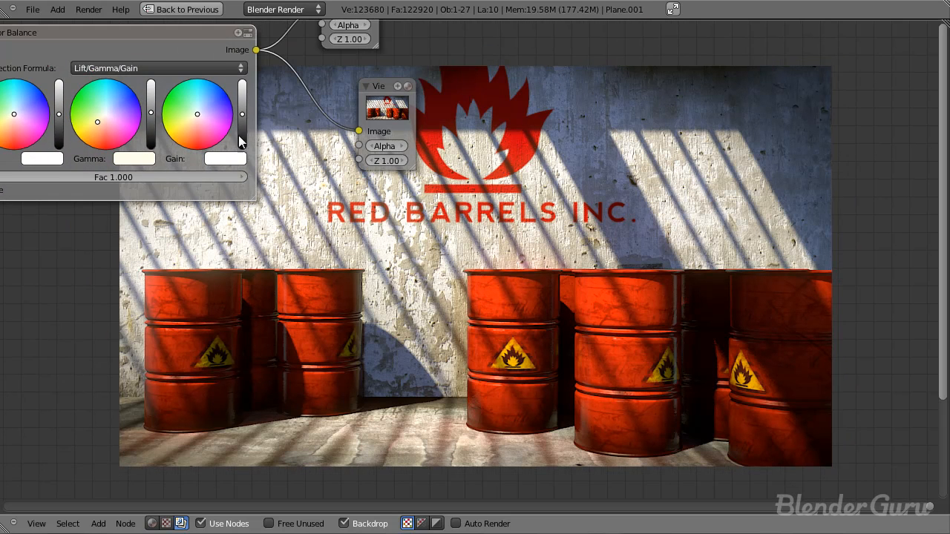
{"action": "left_click", "coordinate": [207, 107]}
{"action": "middle_click_drag", "start_coordinate": [207, 107], "coordinate": [222, 120]}
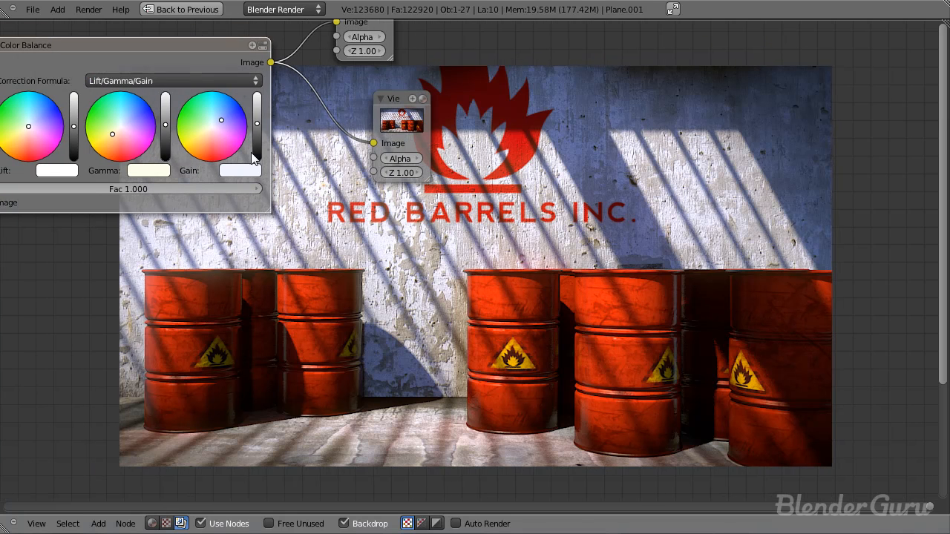
Step: Tint the Color Balance node's gain slightly yellow and its gamma slightly blue
{"action": "left_click", "coordinate": [204, 136]}
{"action": "left_click", "coordinate": [129, 124]}
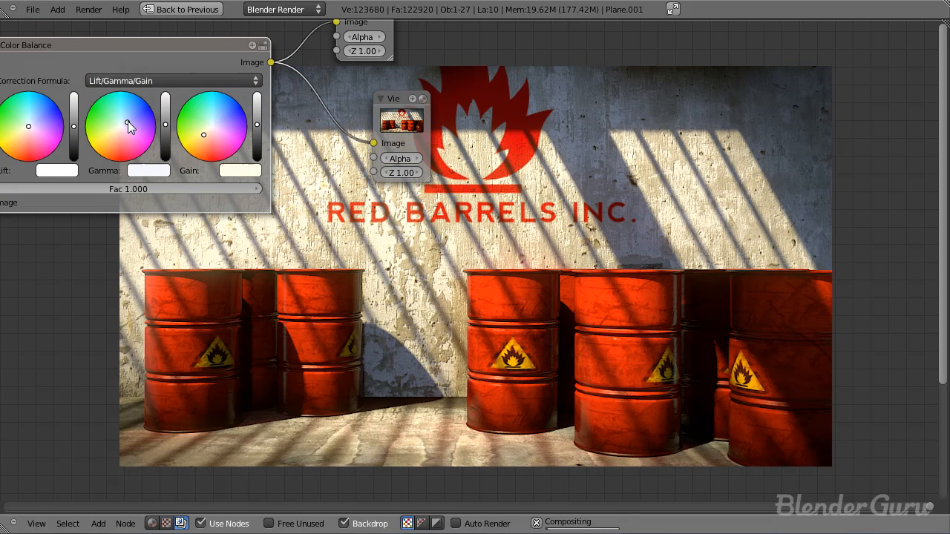
{"action": "middle_click_drag", "start_coordinate": [210, 198], "coordinate": [180, 185]}
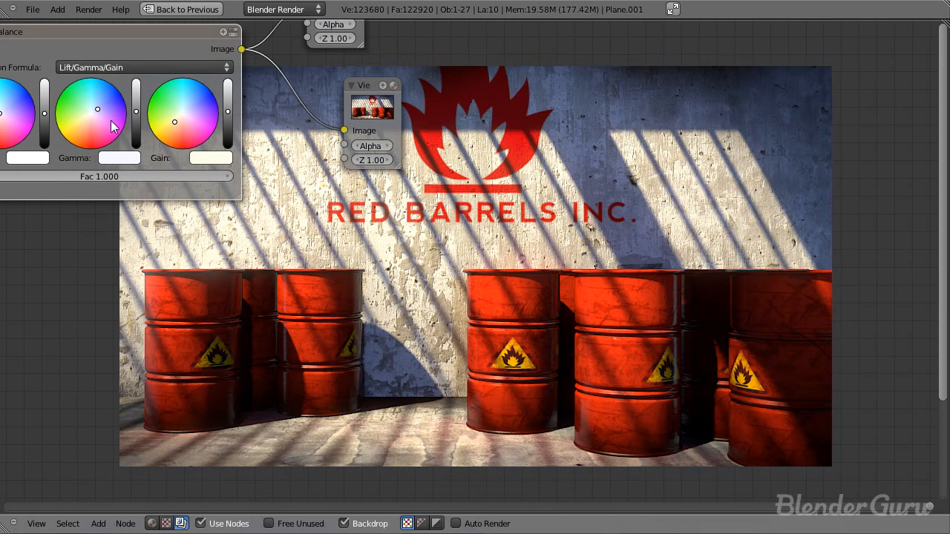
Step: Examine the color-graded barrel render in the backdrop and review the compositing node chain from glow to vignette
{"action": "middle_click_drag", "start_coordinate": [357, 193], "coordinate": [204, 86]}
{"action": "scroll", "coordinate": [499, 154], "scroll_direction": "down", "scroll_amount": 3}
{"action": "middle_click_drag", "start_coordinate": [437, 273], "coordinate": [534, 297]}
{"action": "scroll", "coordinate": [483, 288], "scroll_direction": "down", "scroll_amount": 3}
{"action": "middle_click_drag", "start_coordinate": [391, 263], "coordinate": [646, 202]}
{"action": "middle_click_drag", "start_coordinate": [444, 259], "coordinate": [421, 213]}
{"action": "middle_click_drag", "start_coordinate": [767, 270], "coordinate": [701, 247]}
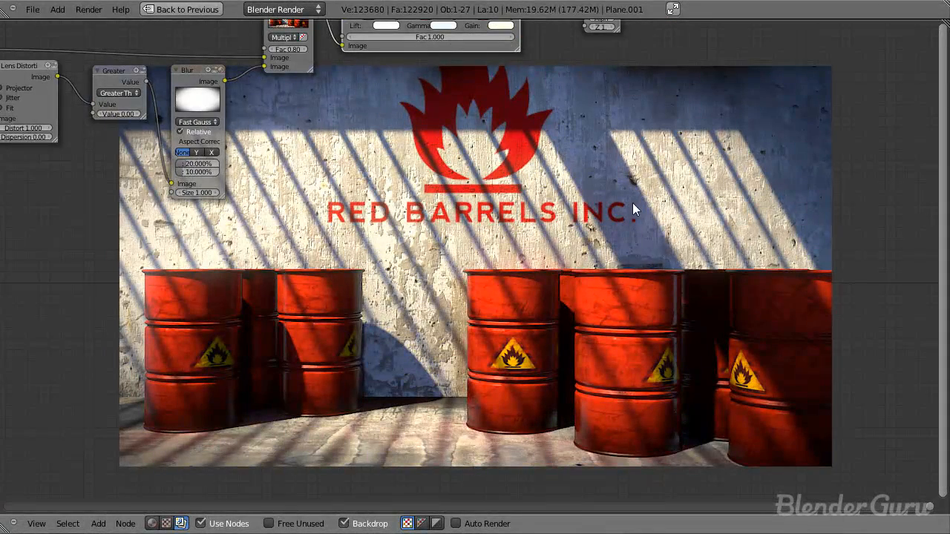
{"action": "middle_click_drag", "start_coordinate": [632, 201], "coordinate": [611, 187], "text": "alt"}
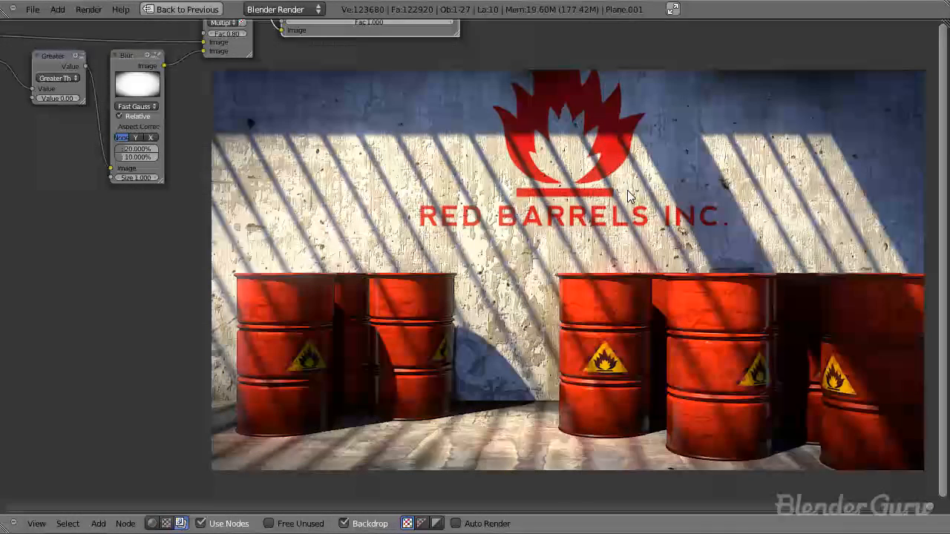
{"action": "middle_click_drag", "start_coordinate": [296, 124], "coordinate": [588, 231]}
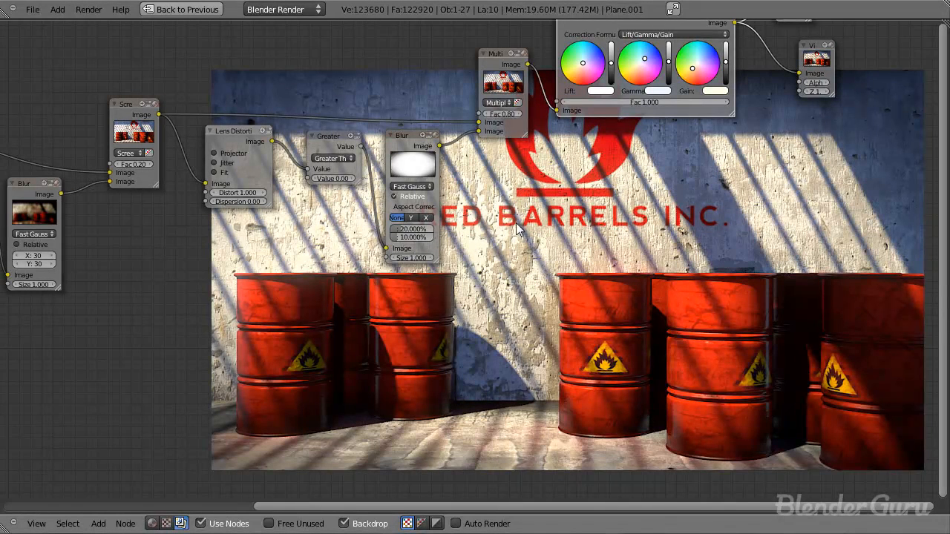
{"action": "left_click_drag", "start_coordinate": [498, 86], "coordinate": [501, 75]}
{"action": "middle_click_drag", "start_coordinate": [595, 187], "coordinate": [263, 131]}
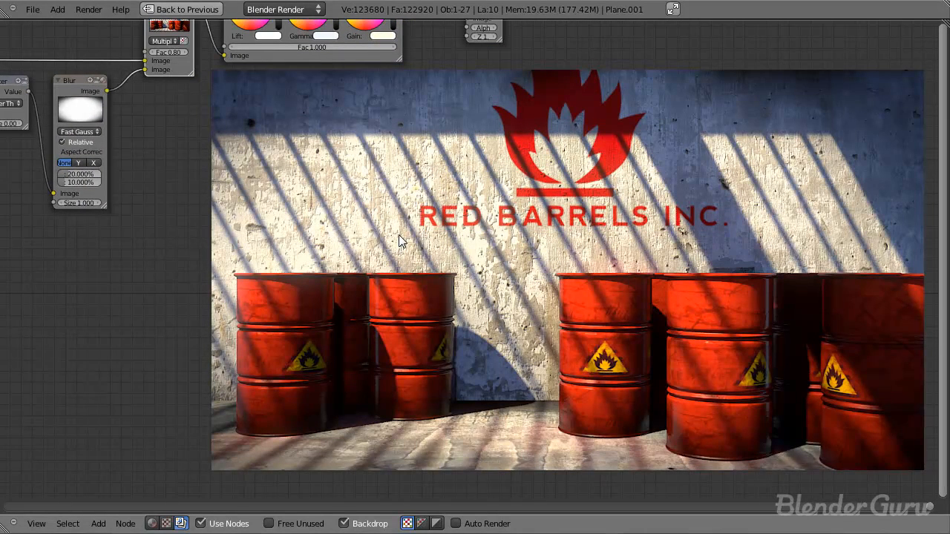